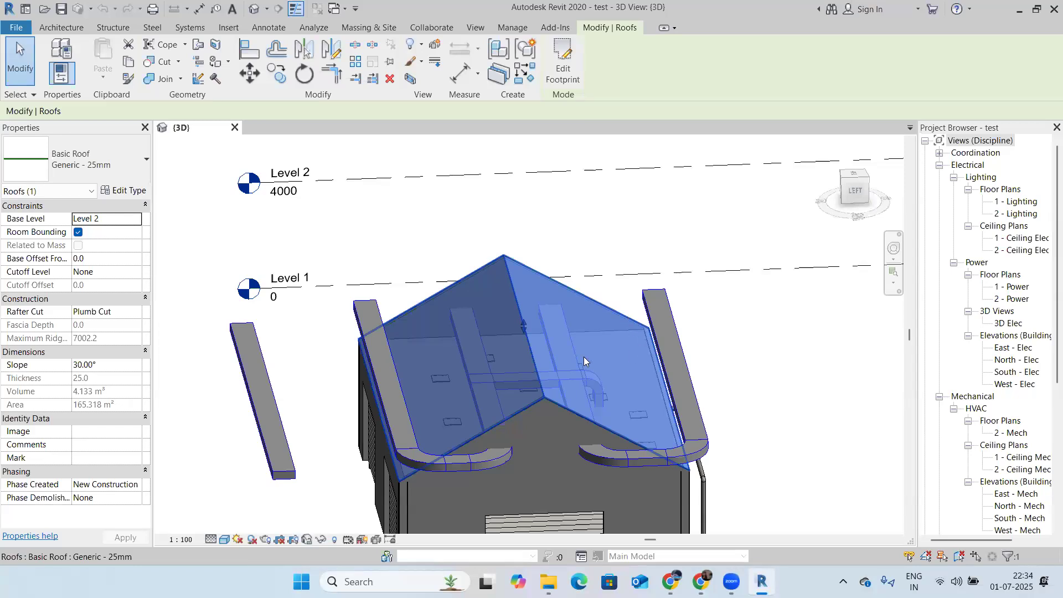
# Step: Delete the detached straight rectangular duct standing apart from the building's roof
pyautogui.keyDown('shift'); pyautogui.moveTo(606, 279); pyautogui.dragTo(509, 266, button='middle'); pyautogui.keyUp('shift')
pyautogui.click(508, 266)
pyautogui.scroll(3, 508, 266)
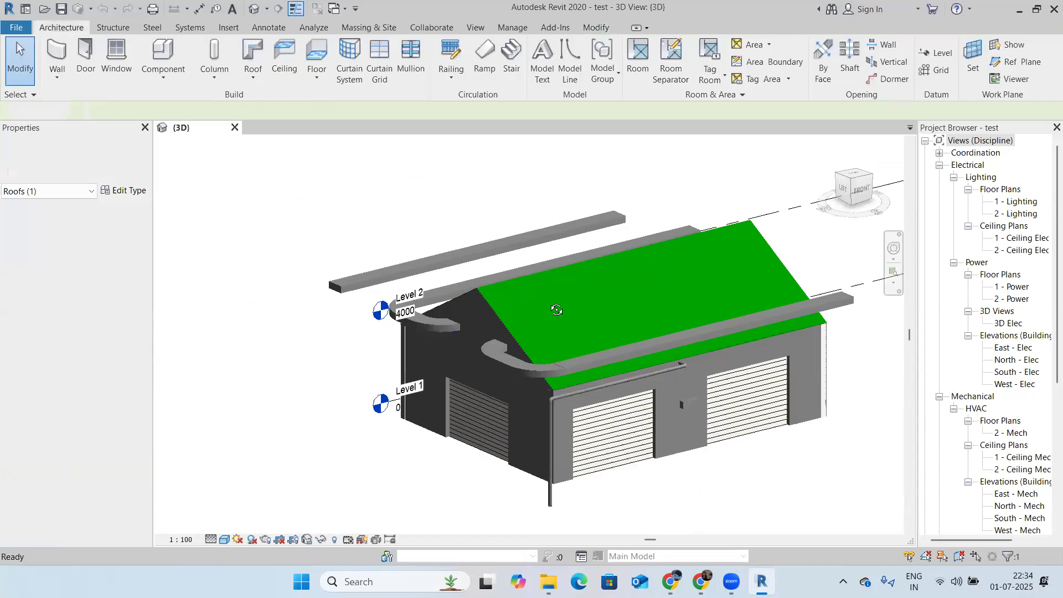
pyautogui.keyDown('shift'); pyautogui.moveTo(608, 319); pyautogui.dragTo(300, 321, button='middle'); pyautogui.keyUp('shift')
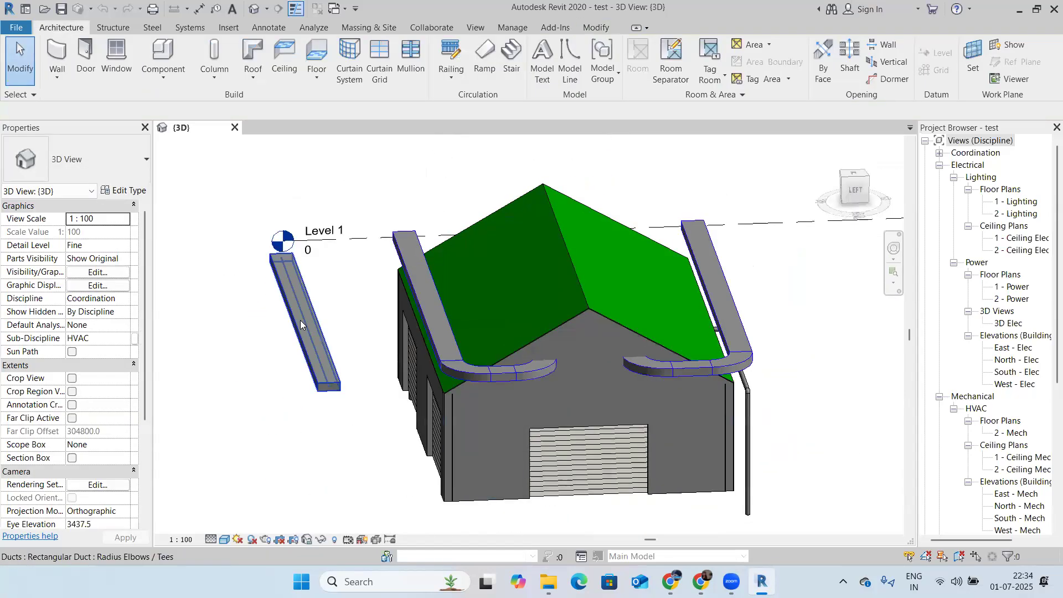
pyautogui.click(300, 321)
pyautogui.press('Delete')
# Step: Inspect where the vertical supply air duct meets the recessed light fixture on the underside of the ceiling
pyautogui.keyDown('shift'); pyautogui.moveTo(457, 328); pyautogui.dragTo(559, 349, button='middle'); pyautogui.keyUp('shift')
pyautogui.scroll(4, 645, 263)
pyautogui.keyDown('shift'); pyautogui.moveTo(645, 263); pyautogui.dragTo(674, 314, button='middle'); pyautogui.keyUp('shift')
pyautogui.click(543, 355)
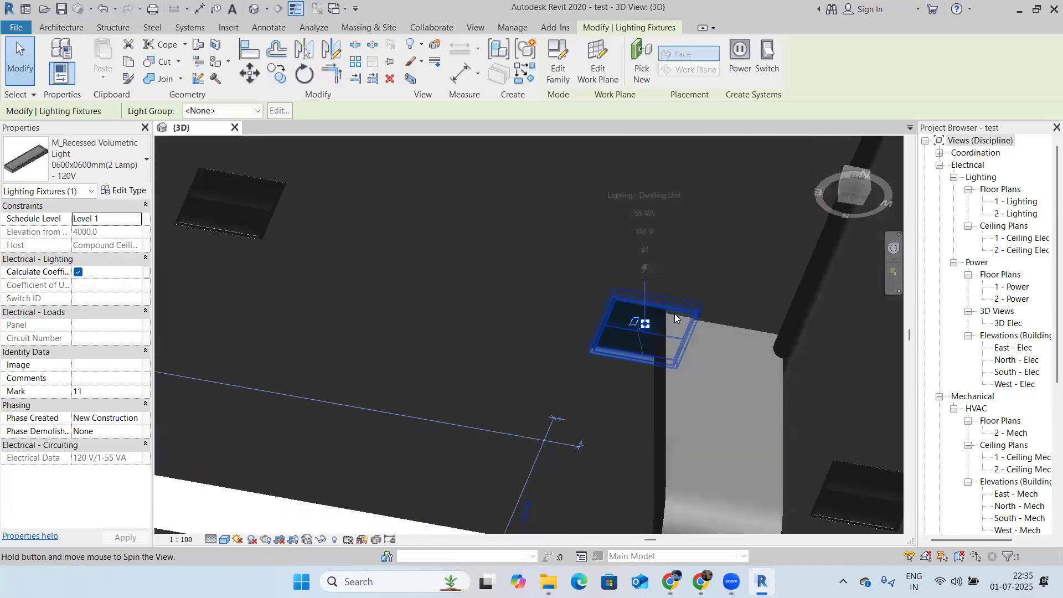
pyautogui.click(690, 348)
pyautogui.scroll(-5, 682, 332)
pyautogui.scroll(-3, 715, 269)
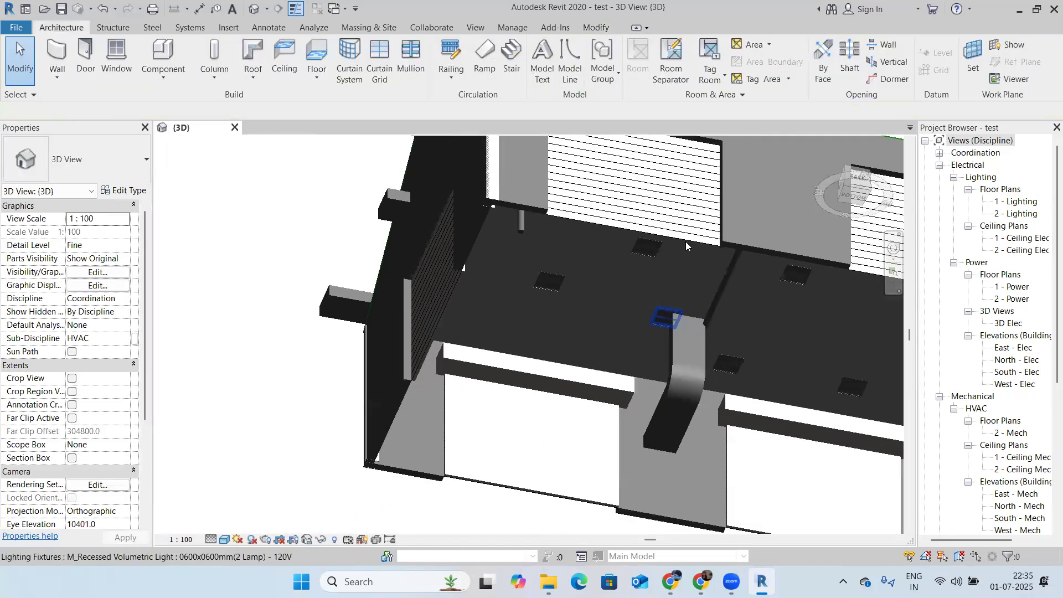
pyautogui.scroll(3, 673, 251)
pyautogui.click(685, 319)
pyautogui.scroll(3, 688, 310)
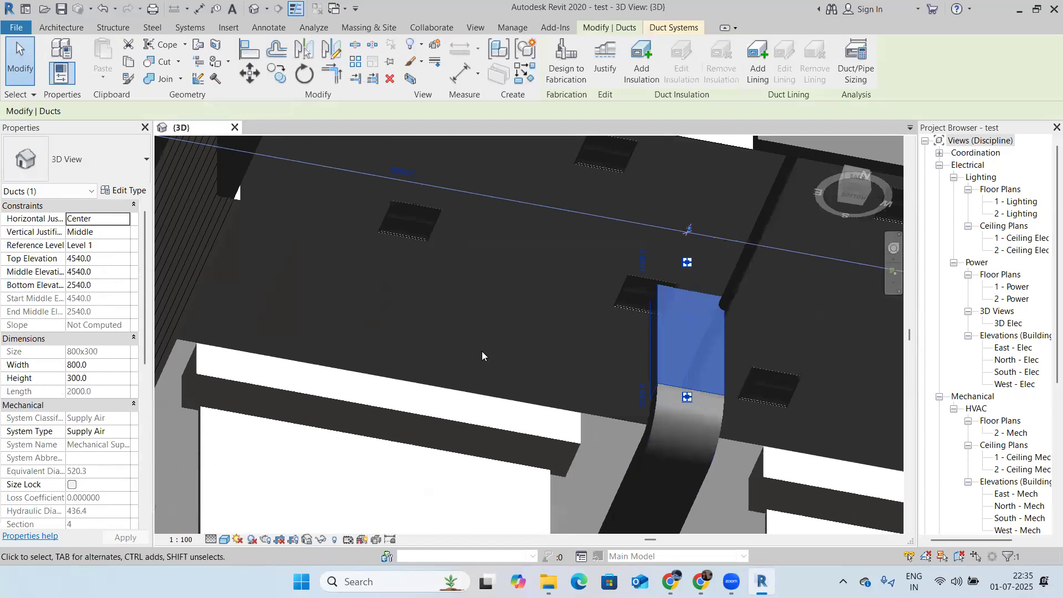
# Step: Examine the ducts, pipes and walls from inside and outside the building, ending at the curved ducts by the gable
pyautogui.keyDown('shift'); pyautogui.moveTo(484, 356); pyautogui.dragTo(337, 401, button='middle'); pyautogui.keyUp('shift')
pyautogui.moveTo(584, 289); pyautogui.dragTo(368, 354, button='middle')
pyautogui.keyDown('shift'); pyautogui.moveTo(635, 305); pyautogui.dragTo(553, 355, button='middle'); pyautogui.keyUp('shift')
pyautogui.scroll(2, 510, 387)
pyautogui.keyDown('shift'); pyautogui.moveTo(637, 305); pyautogui.dragTo(299, 389, button='middle'); pyautogui.keyUp('shift')
pyautogui.click(660, 348)
pyautogui.scroll(-4, 665, 311)
pyautogui.click(518, 342)
pyautogui.keyDown('shift'); pyautogui.moveTo(517, 342); pyautogui.dragTo(620, 325, button='middle'); pyautogui.keyUp('shift')
pyautogui.scroll(1, 555, 331)
pyautogui.moveTo(555, 331); pyautogui.dragTo(572, 315, button='middle')
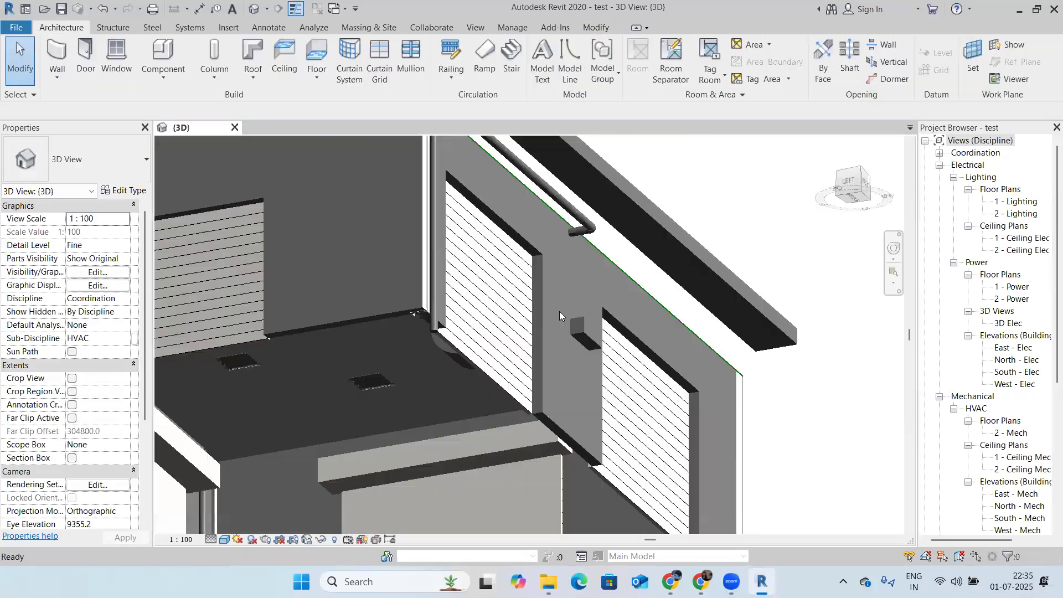
pyautogui.keyDown('shift'); pyautogui.moveTo(554, 383); pyautogui.dragTo(638, 397, button='middle'); pyautogui.keyUp('shift')
pyautogui.scroll(-2, 606, 355)
pyautogui.keyDown('shift'); pyautogui.moveTo(546, 316); pyautogui.dragTo(694, 224, button='middle'); pyautogui.keyUp('shift')
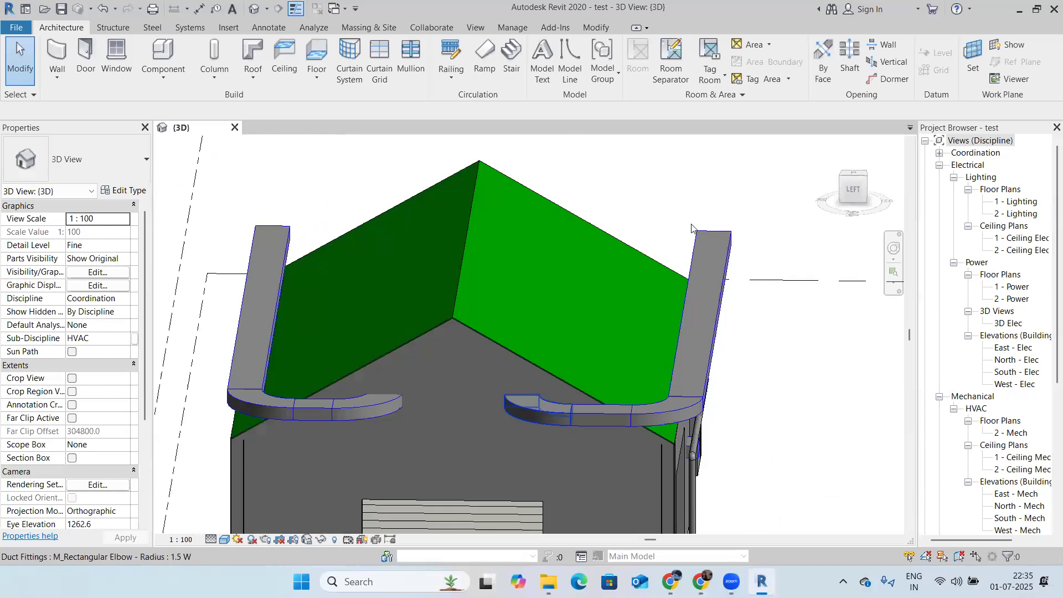
pyautogui.scroll(1, 693, 224)
pyautogui.rightClick(696, 201)
pyautogui.click(716, 205)
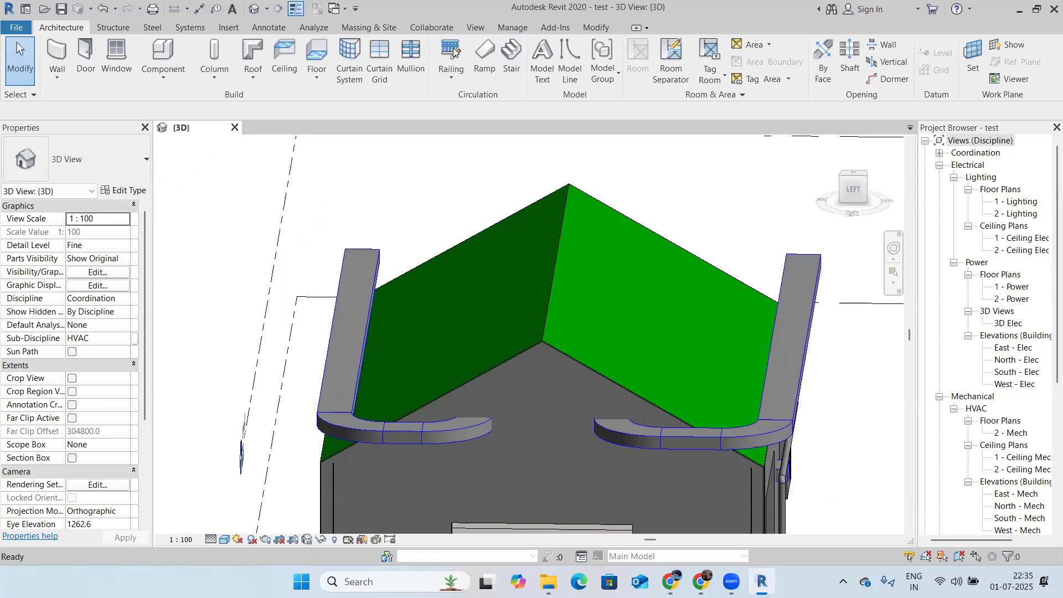
# Step: Switch to File Explorer and look in the navisworks folder on the Desktop
pyautogui.click(1017, 7)
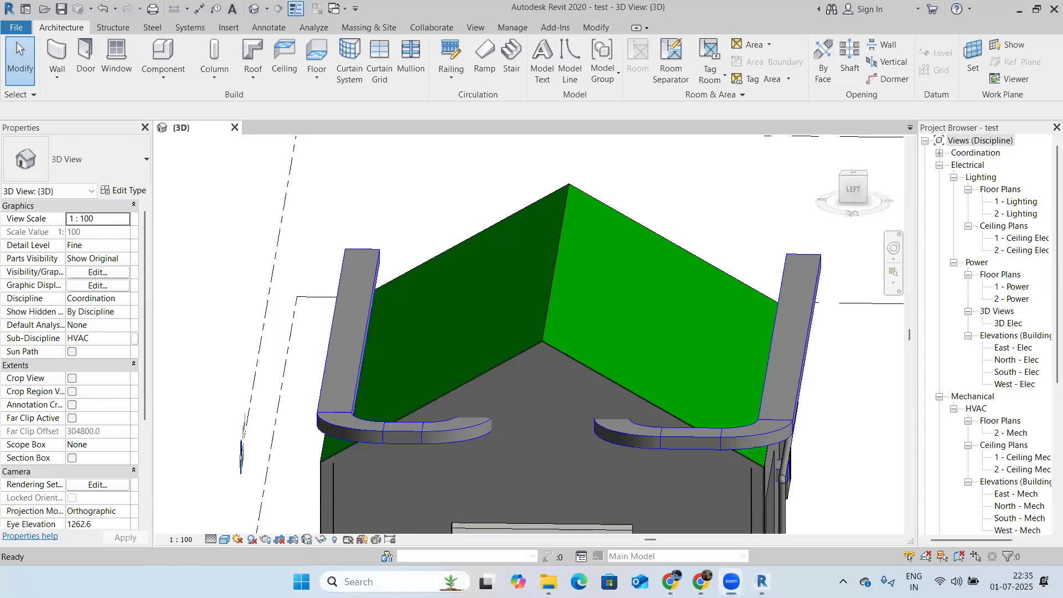
pyautogui.click(548, 582)
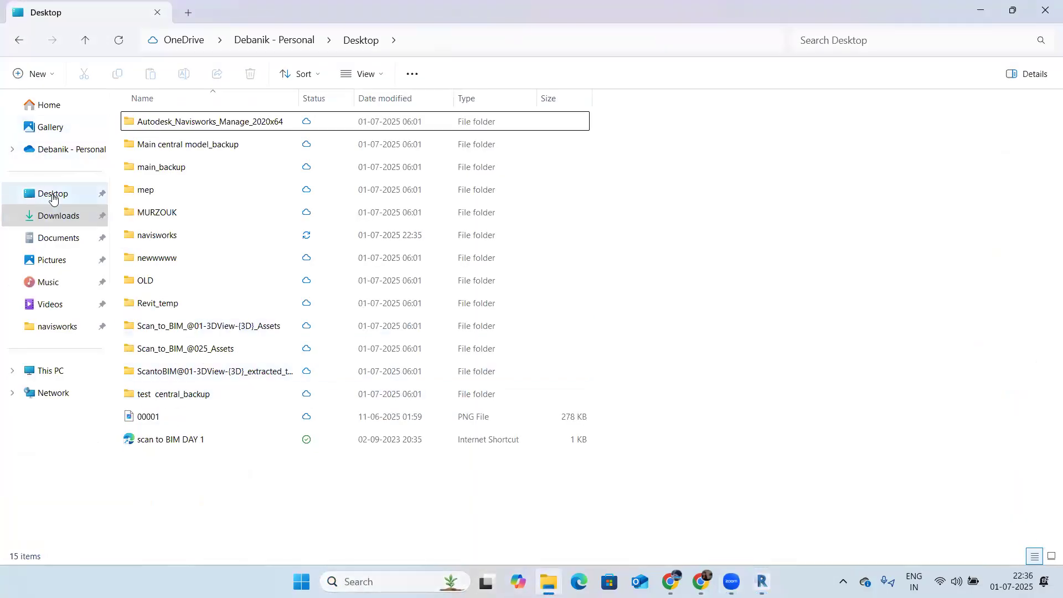
pyautogui.click(52, 195)
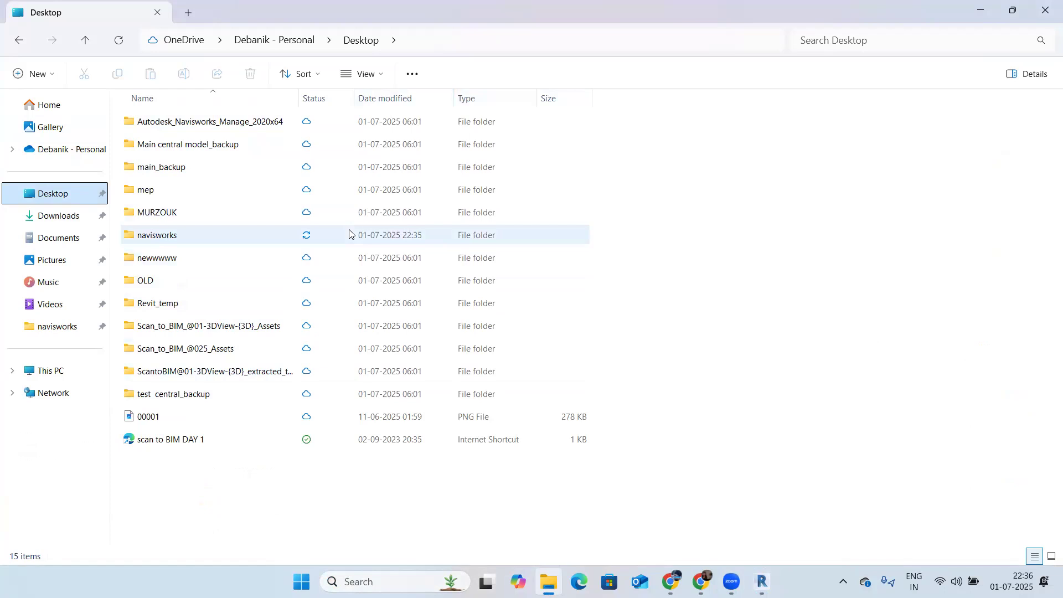
pyautogui.click(187, 235)
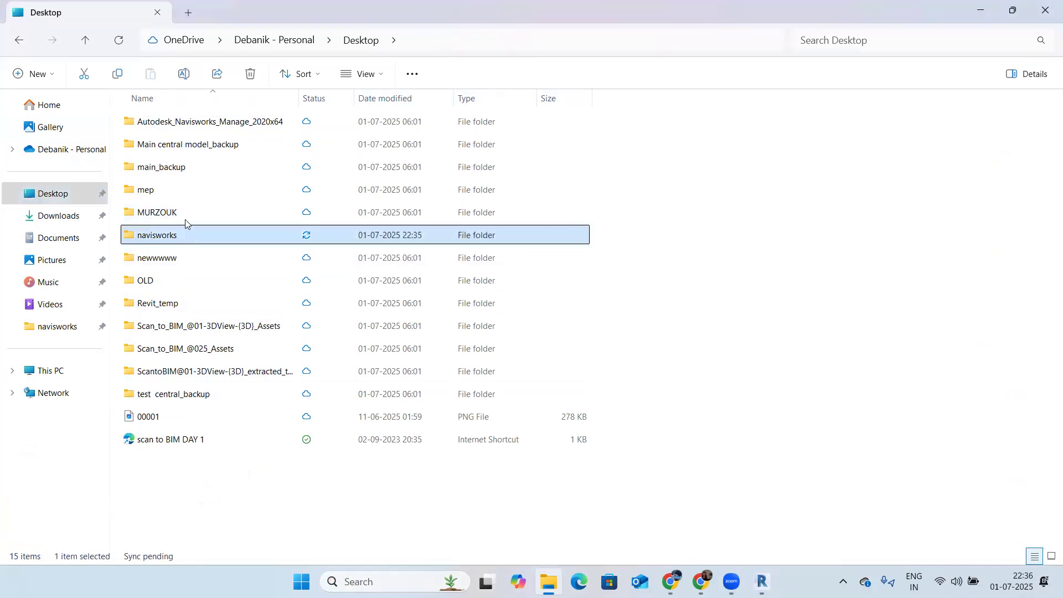
pyautogui.doubleClick(186, 228)
pyautogui.click(84, 40)
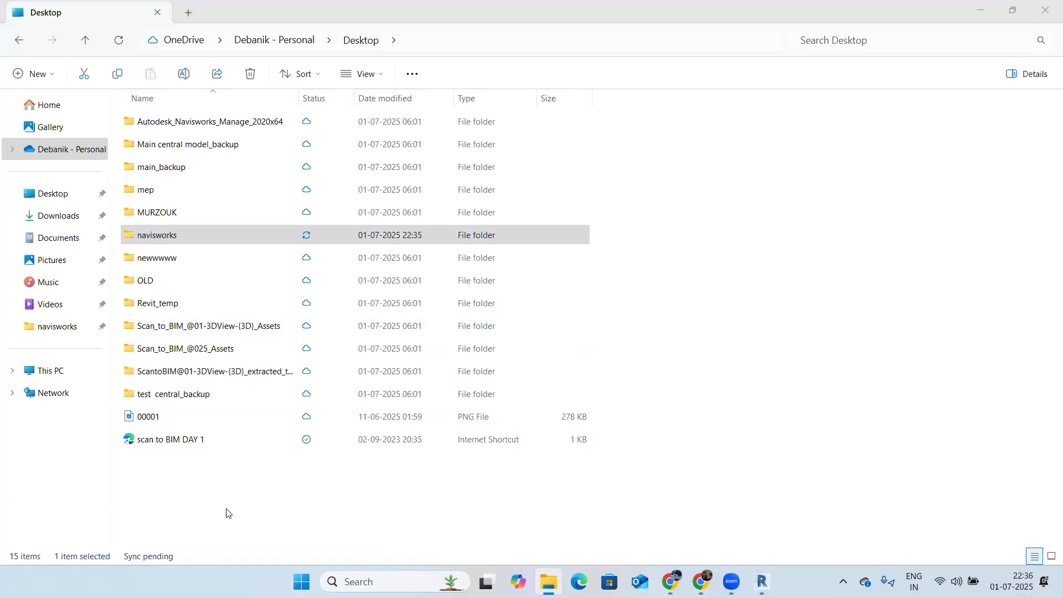
pyautogui.click(980, 10)
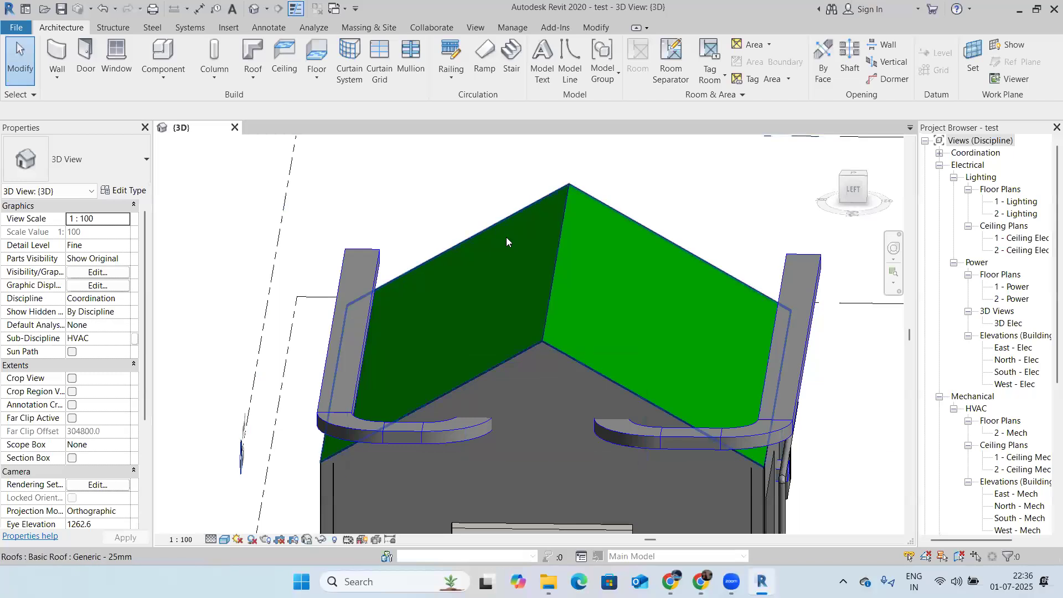
pyautogui.scroll(-2, 507, 239)
pyautogui.scroll(-2, 507, 252)
pyautogui.keyDown('shift'); pyautogui.moveTo(548, 261); pyautogui.dragTo(637, 254, button='middle'); pyautogui.keyUp('shift')
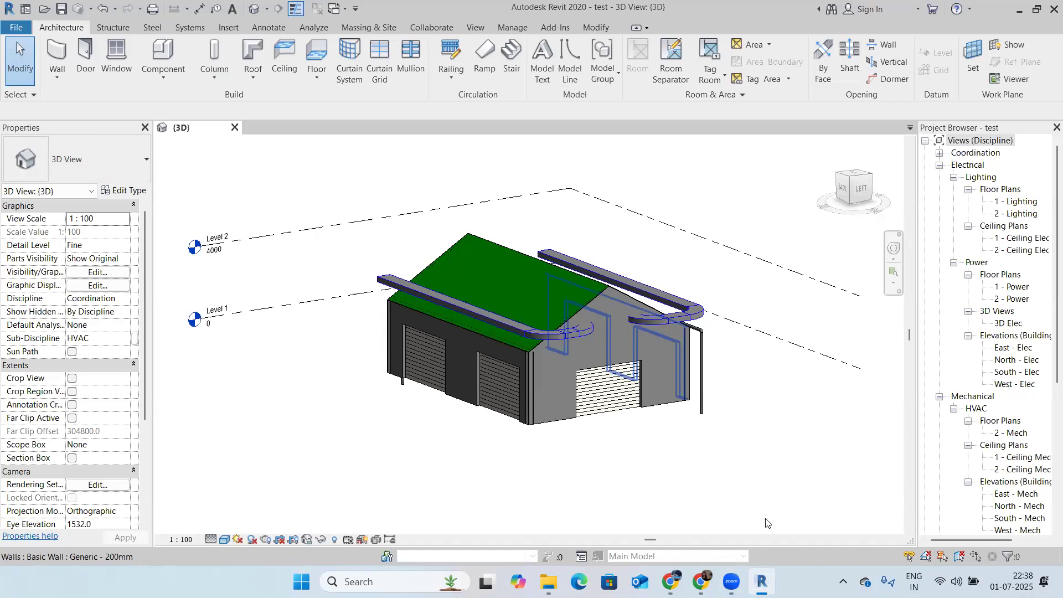
# Step: Launch Navisworks Manage 2020 as administrator from its desktop shortcut
pyautogui.click(1020, 10)
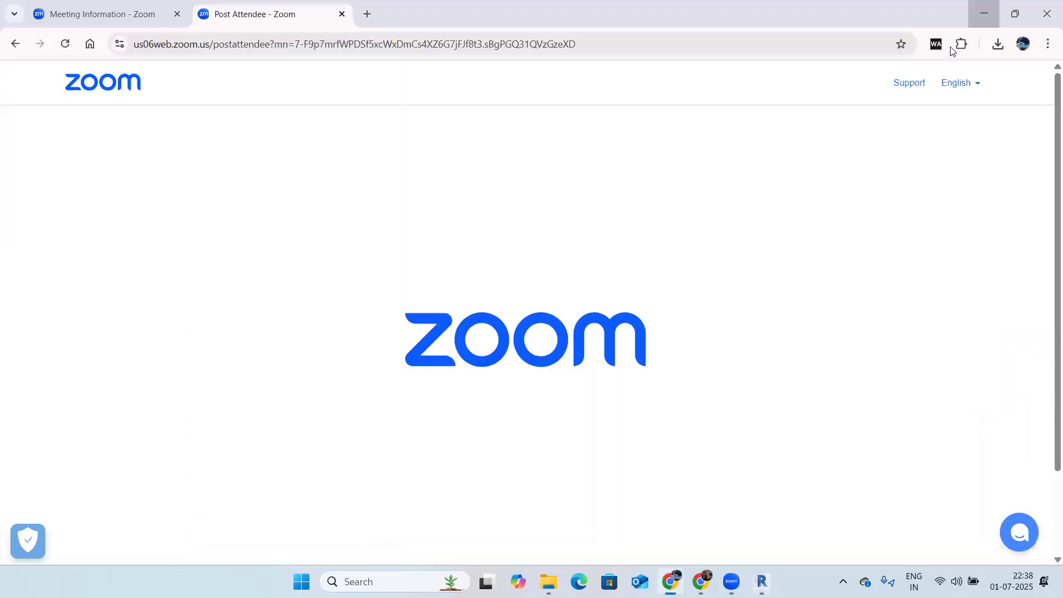
pyautogui.click(974, 19)
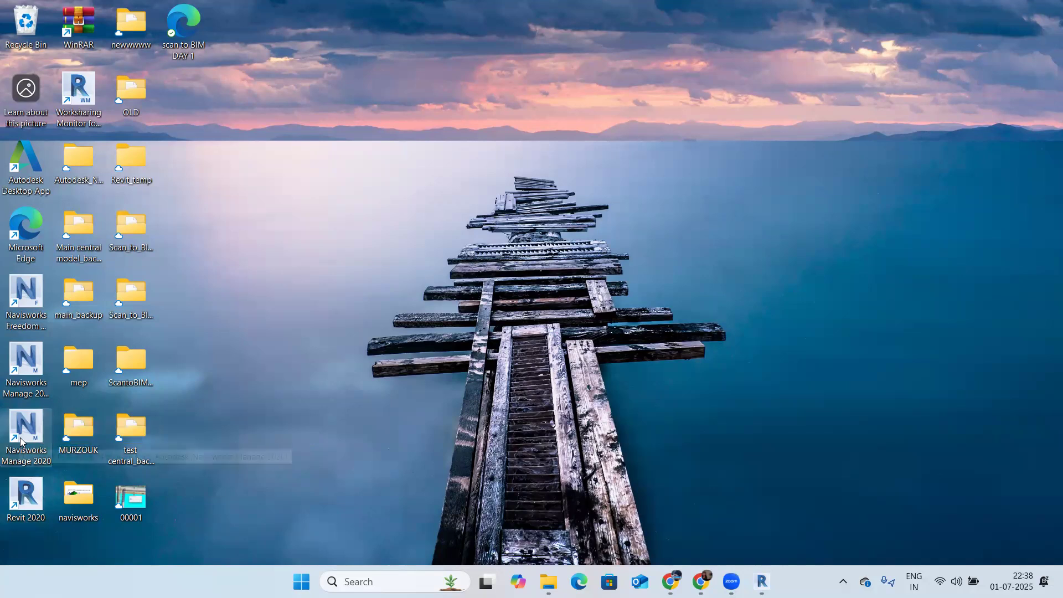
pyautogui.rightClick(24, 467)
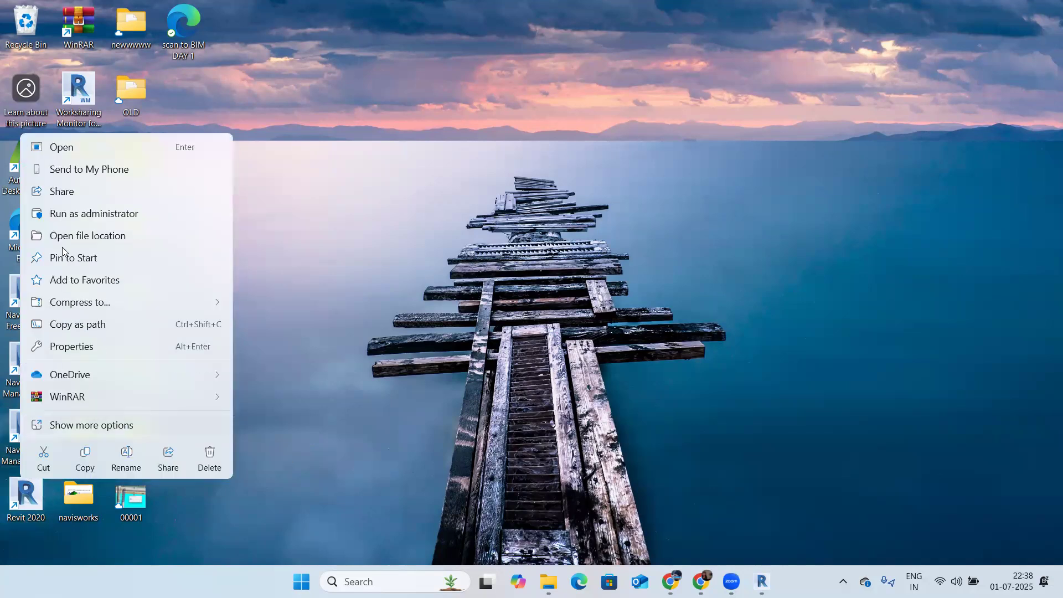
pyautogui.click(84, 213)
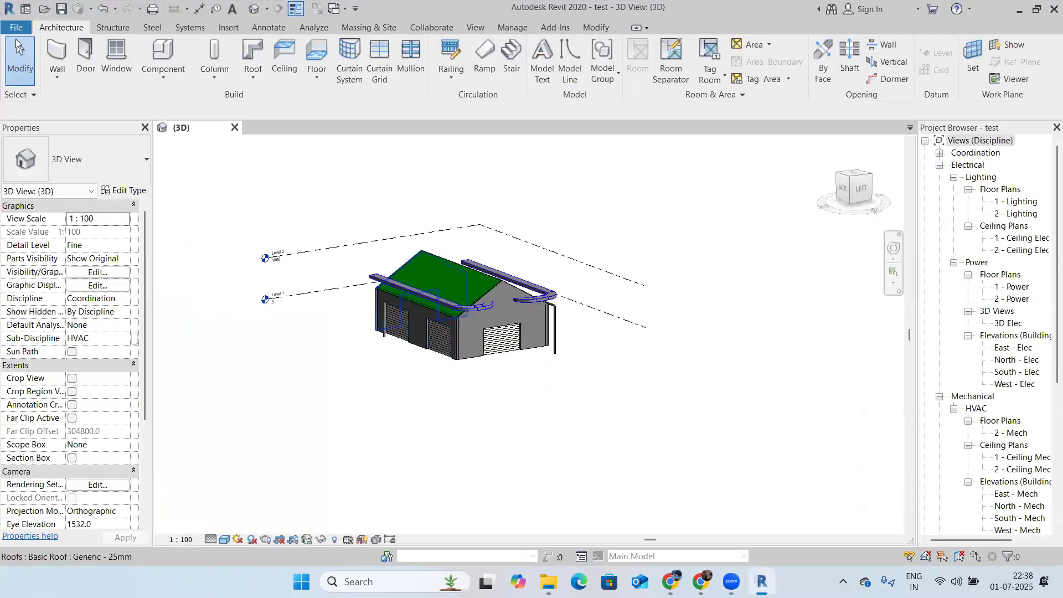
# Step: Review the export formats available for the model in Revit, including NWC
pyautogui.click(13, 29)
pyautogui.moveTo(61, 259)
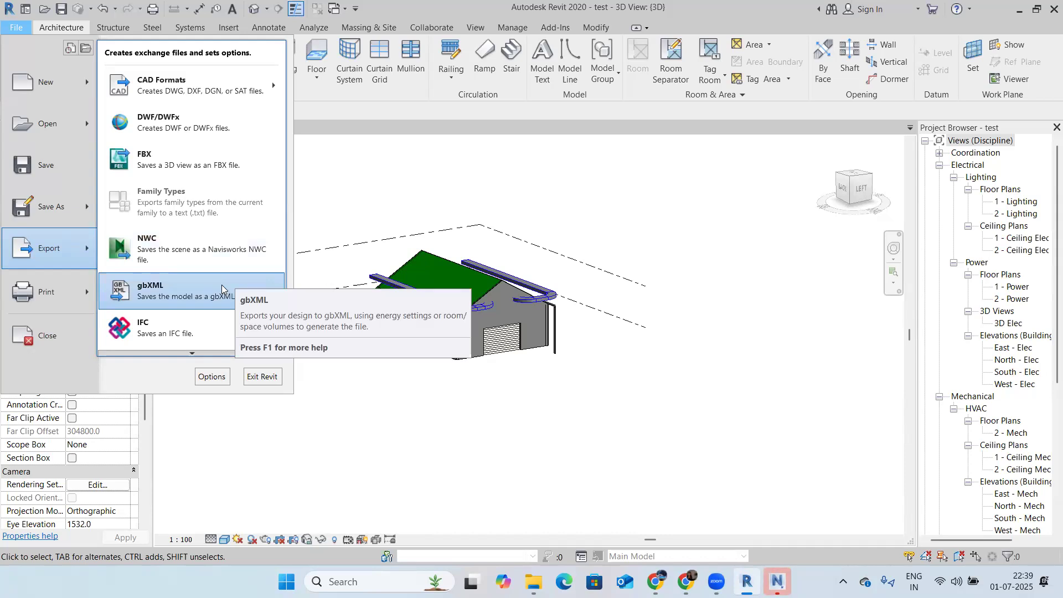
pyautogui.click(340, 181)
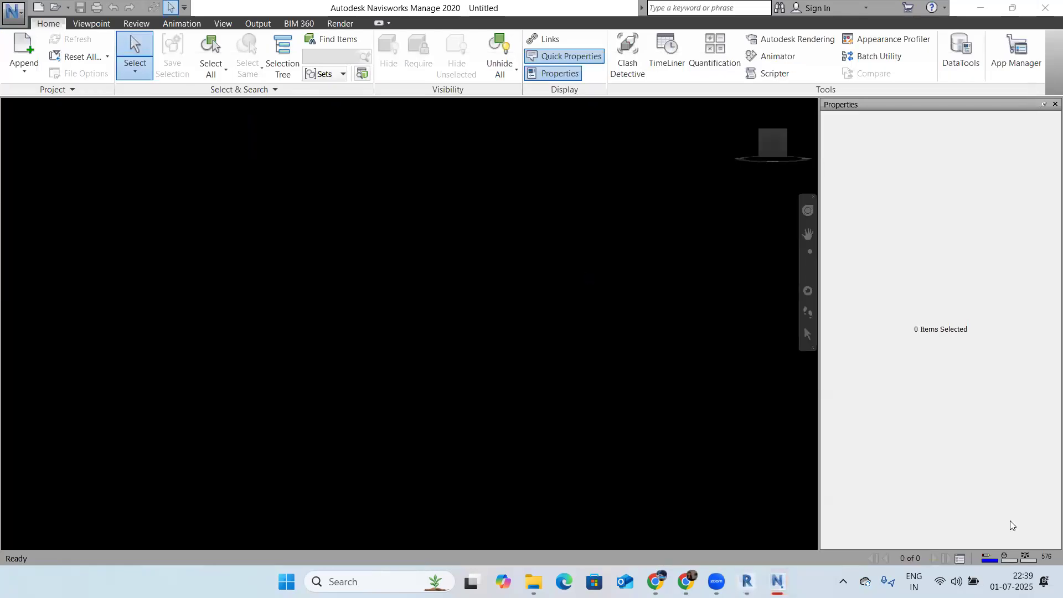
# Step: Open the test Revit project file from the navisworks folder in Navisworks Manage 2020
pyautogui.click(6, 11)
pyautogui.click(55, 85)
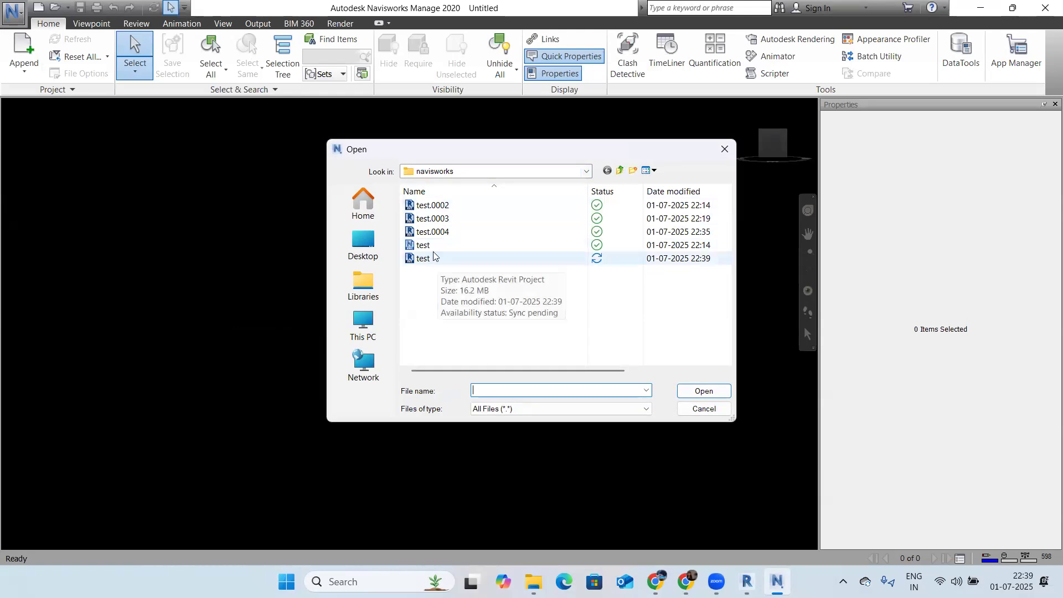
pyautogui.click(427, 262)
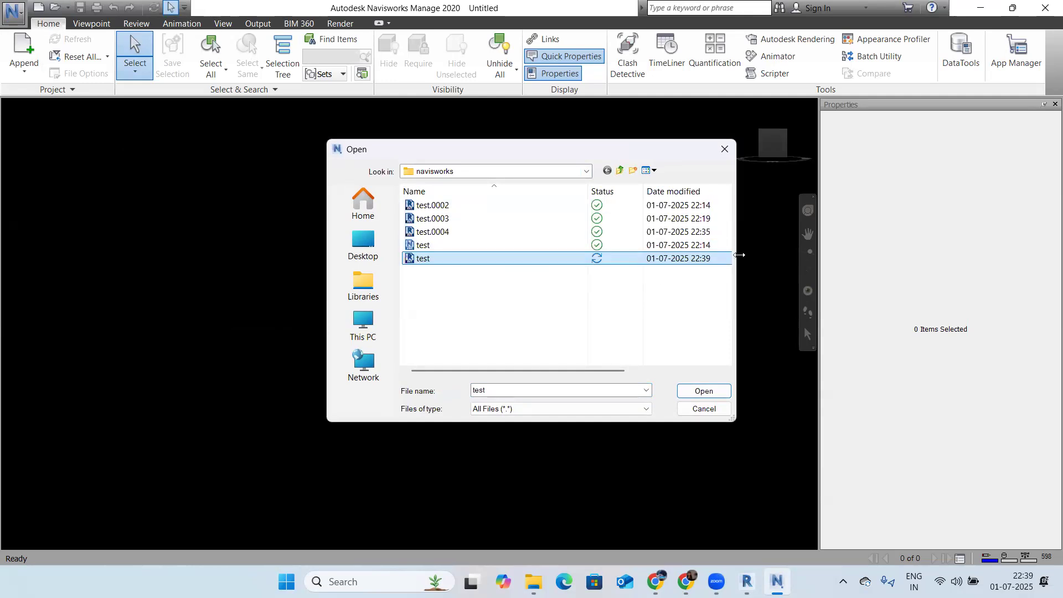
pyautogui.moveTo(866, 248); pyautogui.dragTo(1049, 244)
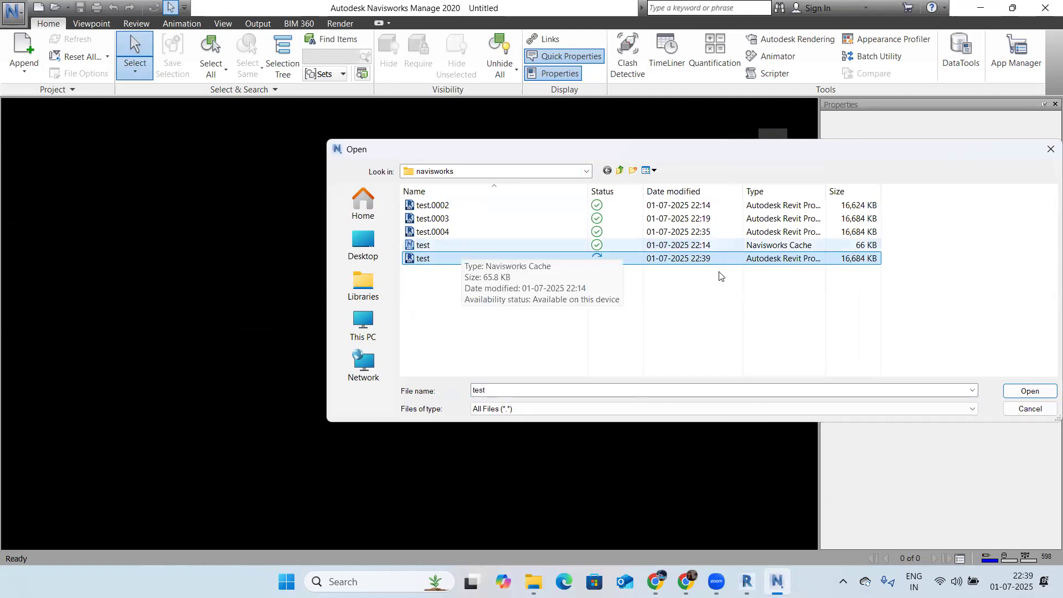
pyautogui.click(442, 245)
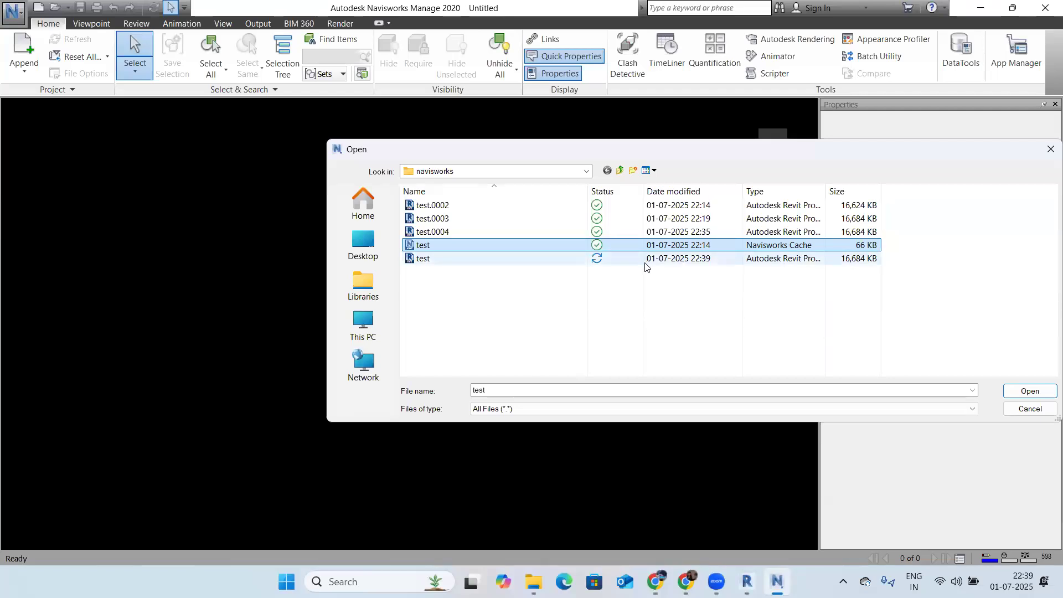
pyautogui.click(507, 265)
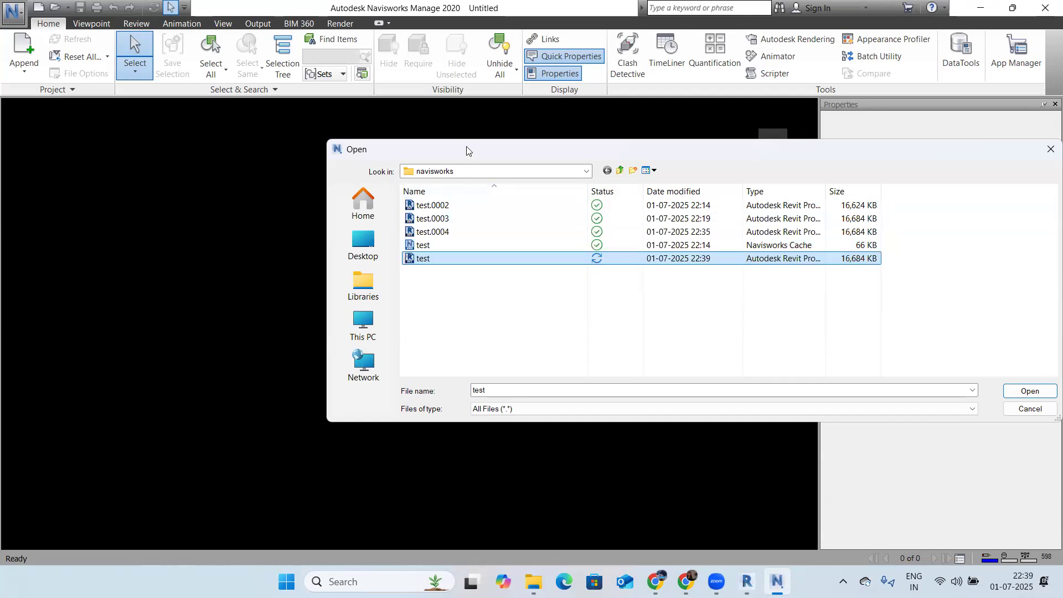
pyautogui.moveTo(470, 149); pyautogui.dragTo(326, 133)
pyautogui.click(879, 374)
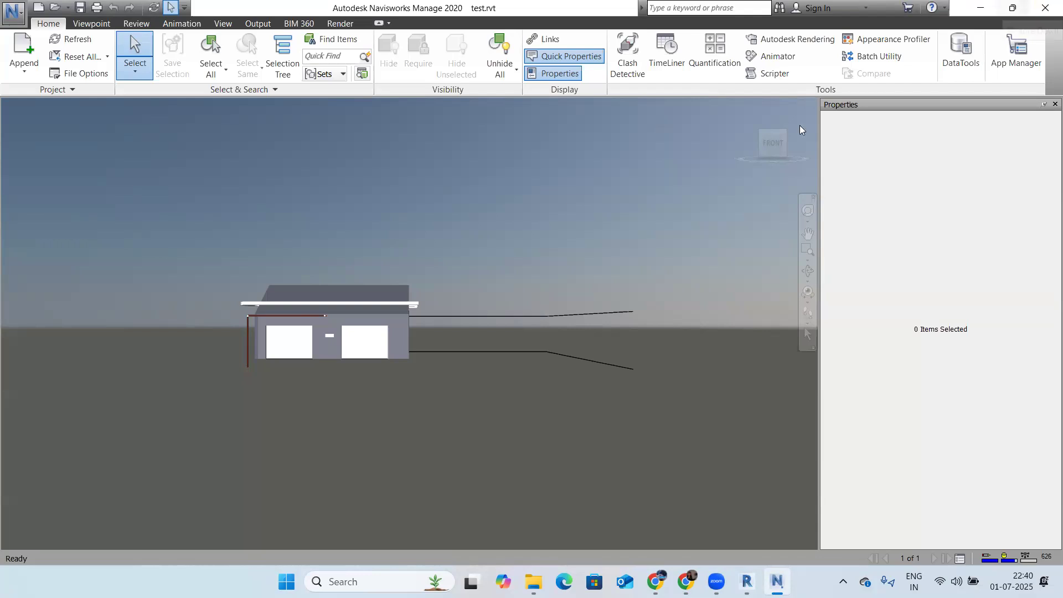
# Step: Switch to Revit and export the 3D scene to the Desktop as a Navisworks (*.nwc) file named "test nwc"
pyautogui.click(980, 7)
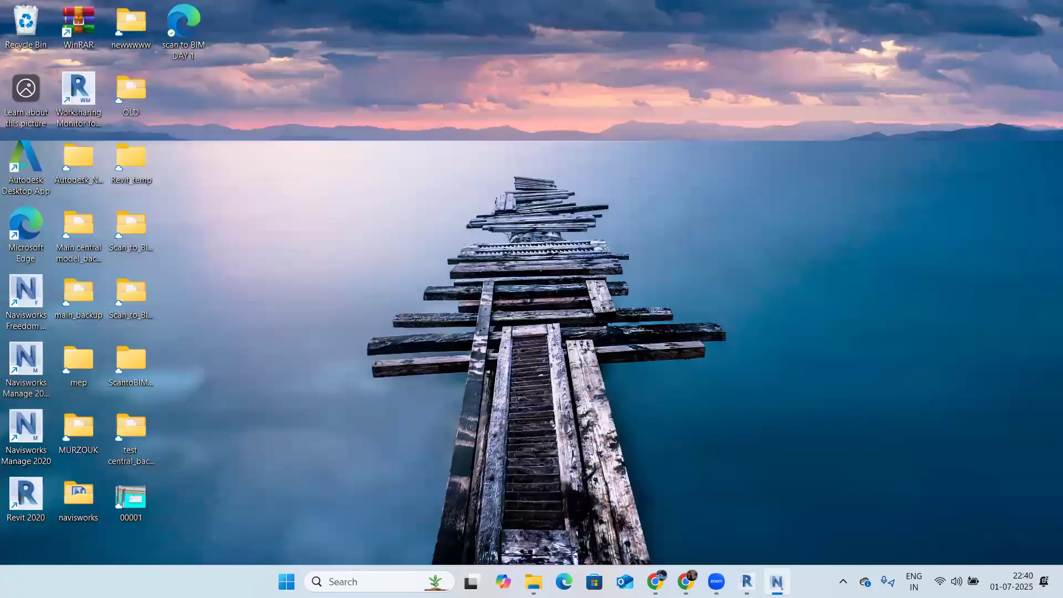
pyautogui.click(747, 582)
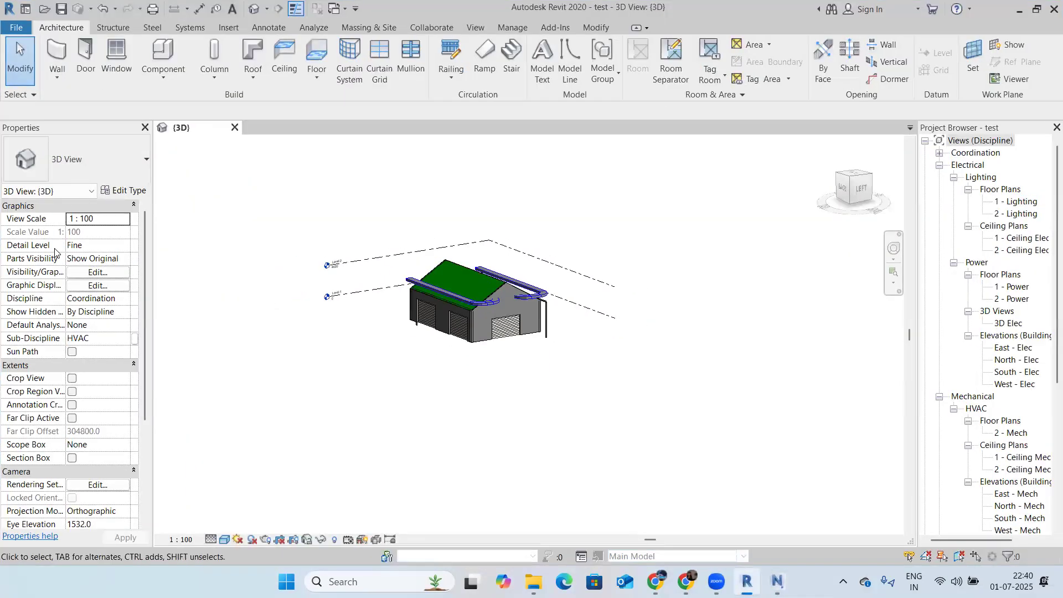
pyautogui.click(16, 27)
pyautogui.click(164, 233)
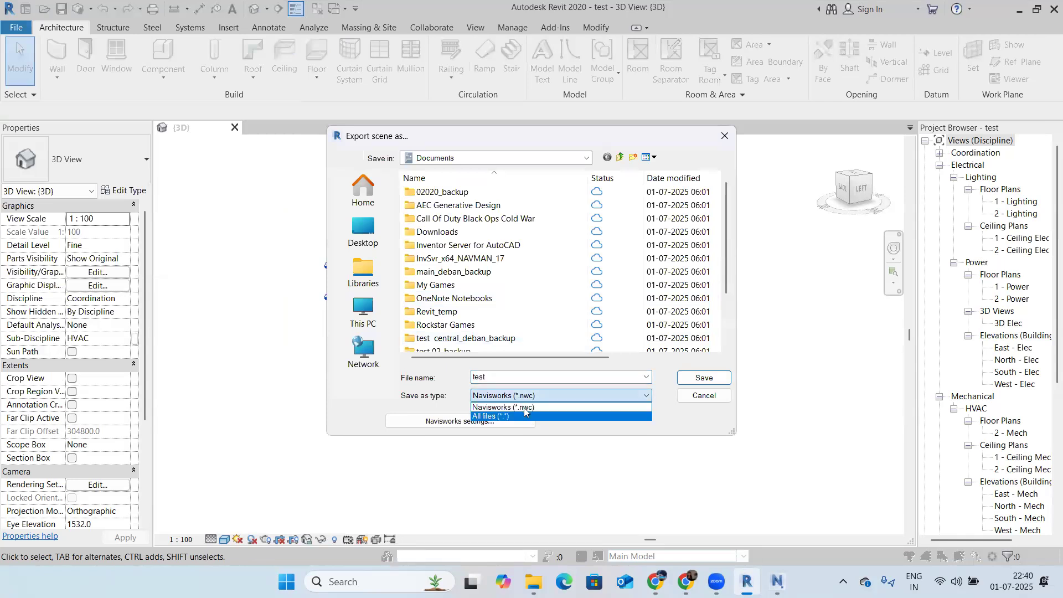
pyautogui.click(556, 408)
pyautogui.click(363, 229)
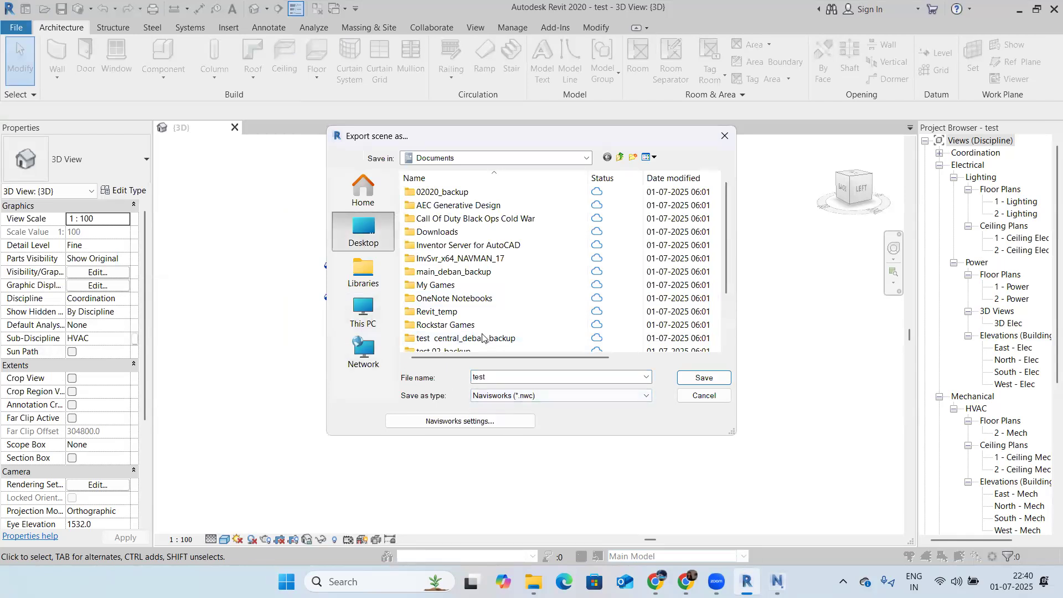
pyautogui.write('test nwc')
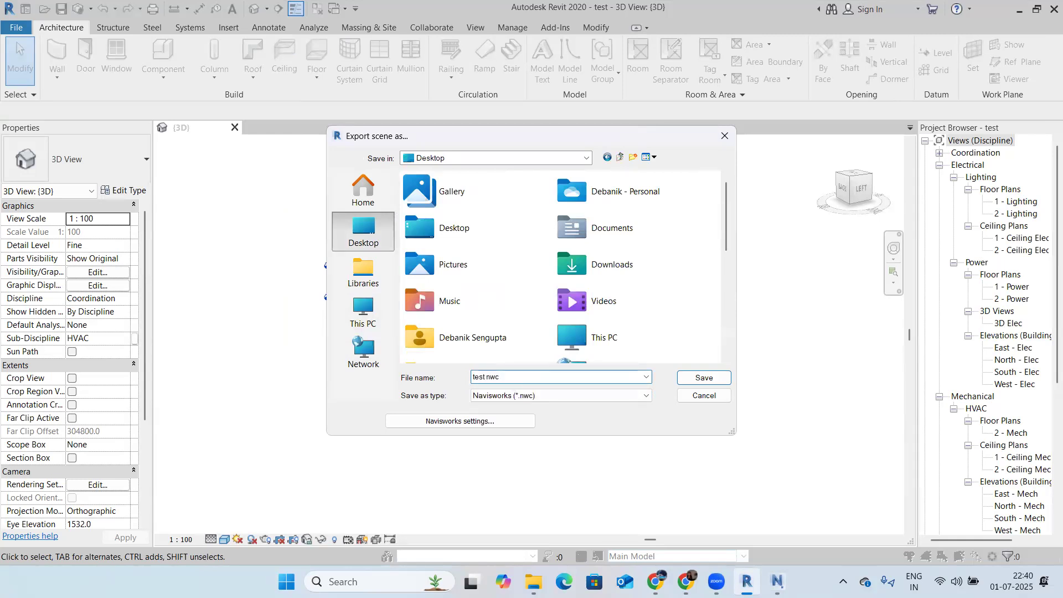
pyautogui.press('Return')
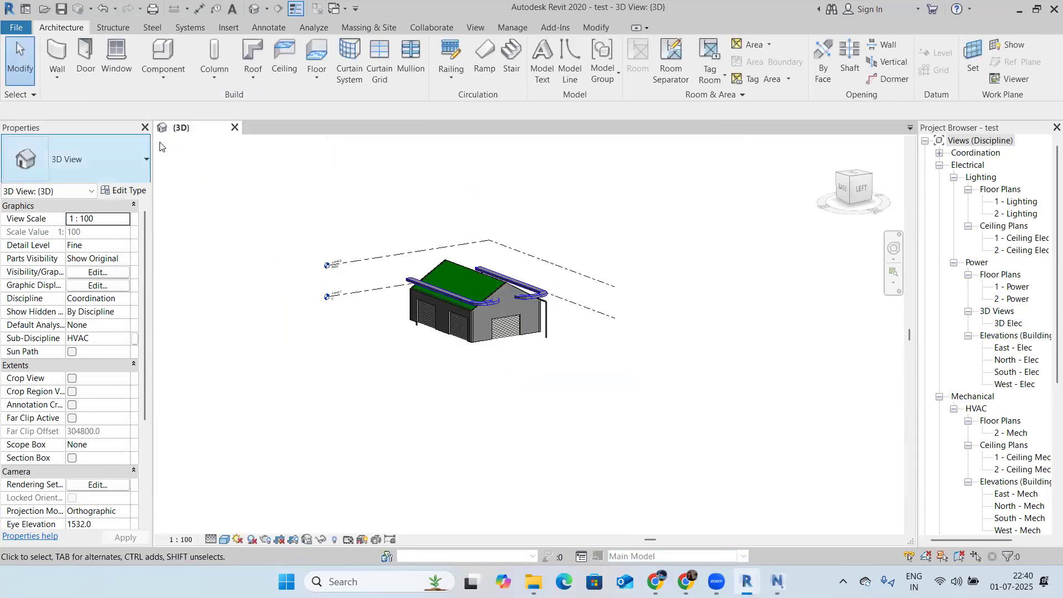
# Step: Switch to File Explorer and select the exported test nwc file in the Desktop folder
pyautogui.click(533, 581)
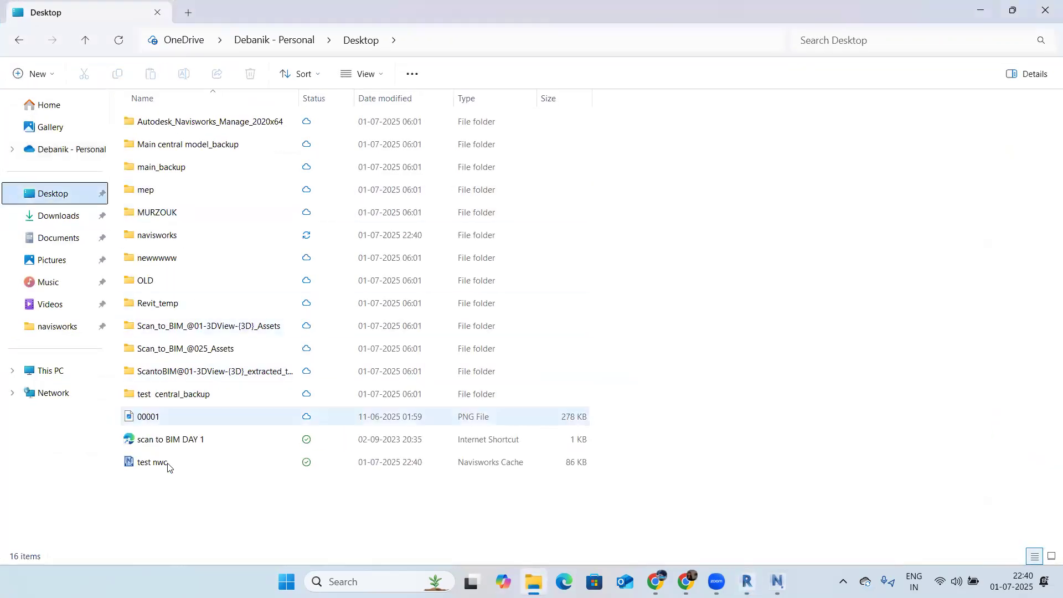
pyautogui.click(184, 461)
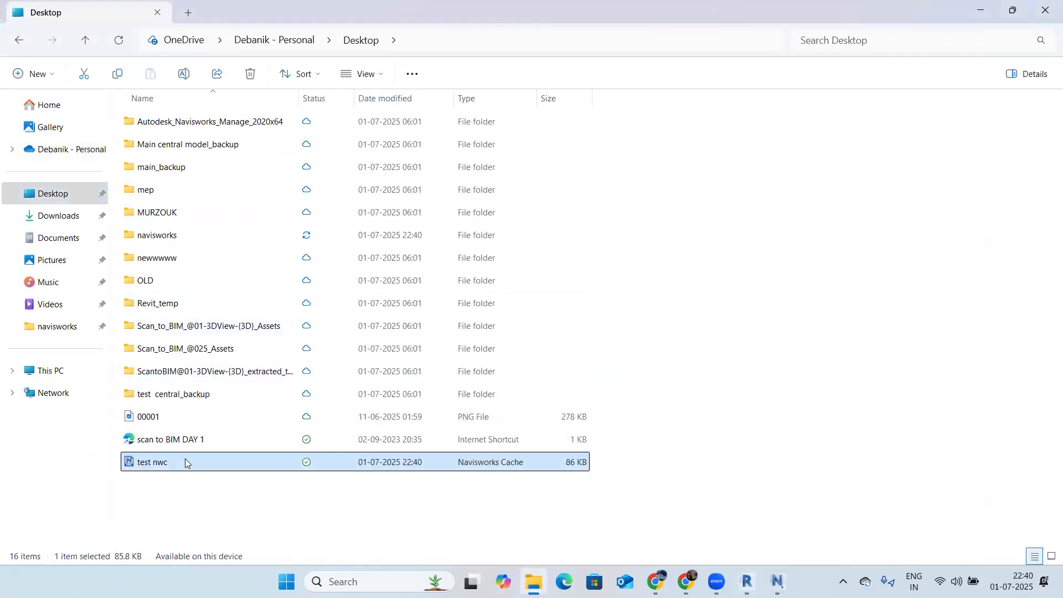
# Step: Close the File Explorer window and return to the test project in Revit
pyautogui.click(1045, 11)
pyautogui.rightClick(686, 220)
pyautogui.click(714, 226)
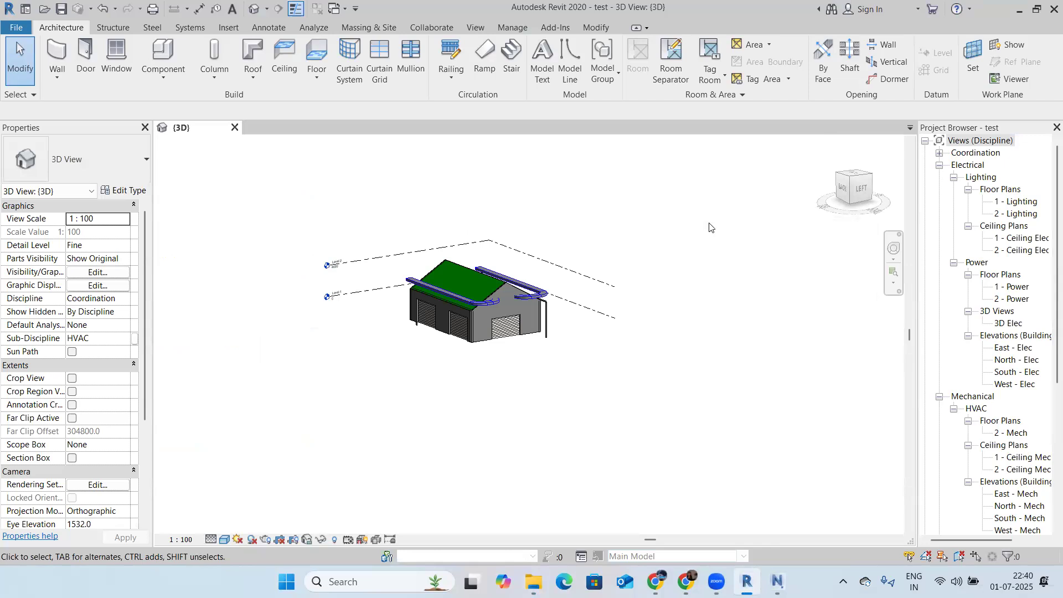
pyautogui.click(1020, 9)
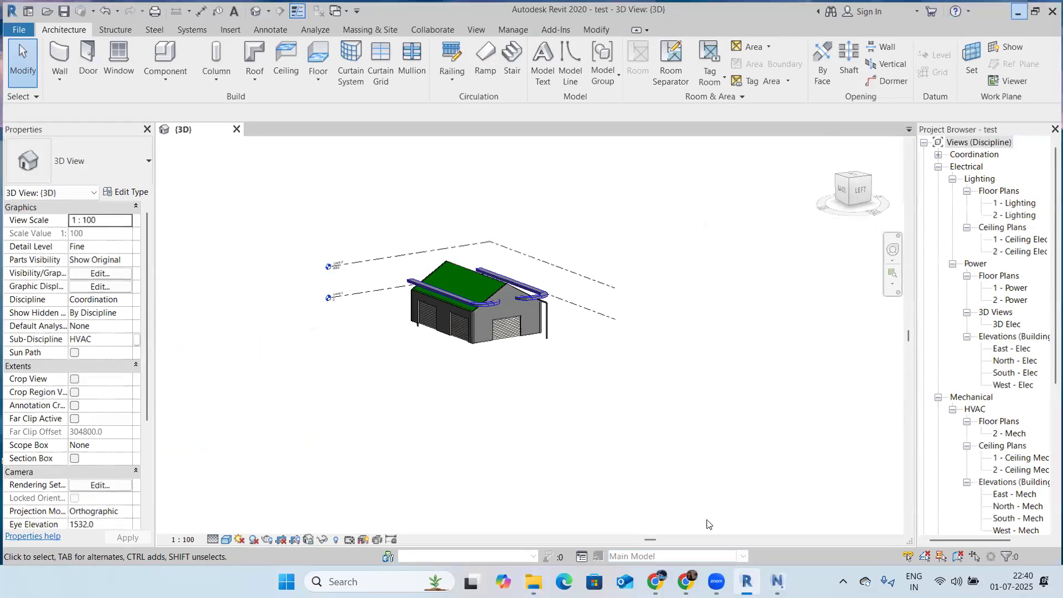
pyautogui.click(747, 581)
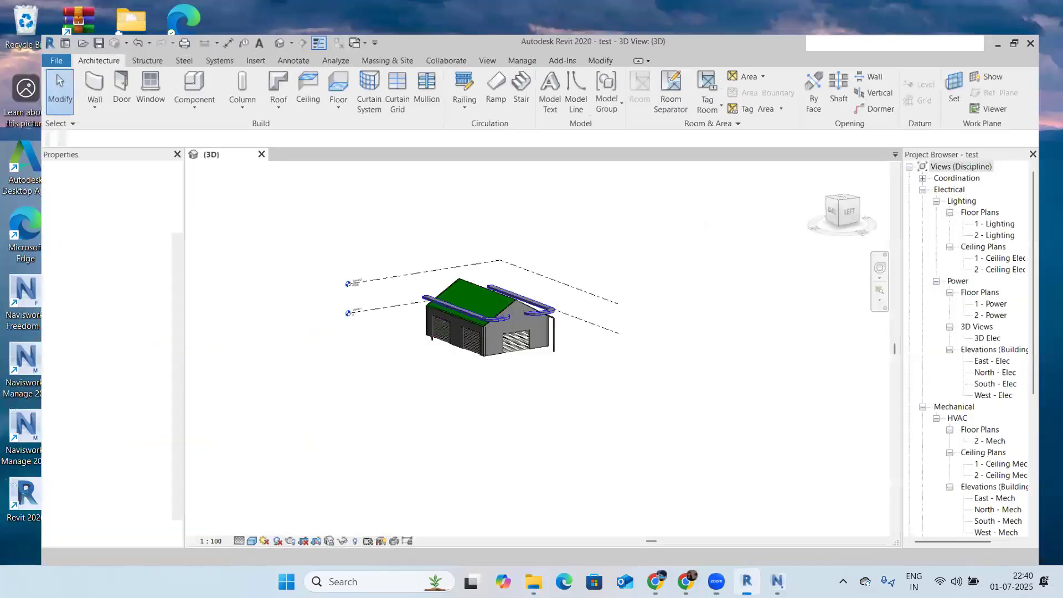
# Step: Switch to Navisworks Manage and examine the test.rvt building with its ducts from several sides
pyautogui.click(777, 581)
pyautogui.moveTo(311, 292)
pyautogui.keyDown('shift'); pyautogui.mouseDown(button='middle')
pyautogui.moveTo(344, 294)
pyautogui.moveTo(323, 342)
pyautogui.moveTo(432, 326)
pyautogui.moveTo(627, 348)
pyautogui.mouseUp(button='middle'); pyautogui.keyUp('shift')
pyautogui.scroll(3, 476, 324)
pyautogui.moveTo(650, 271); pyautogui.dragTo(407, 276, button='middle')
pyautogui.moveTo(498, 277); pyautogui.dragTo(419, 278, button='middle')
pyautogui.scroll(2, 416, 278)
pyautogui.scroll(1, 420, 278)
pyautogui.scroll(-1, 501, 267)
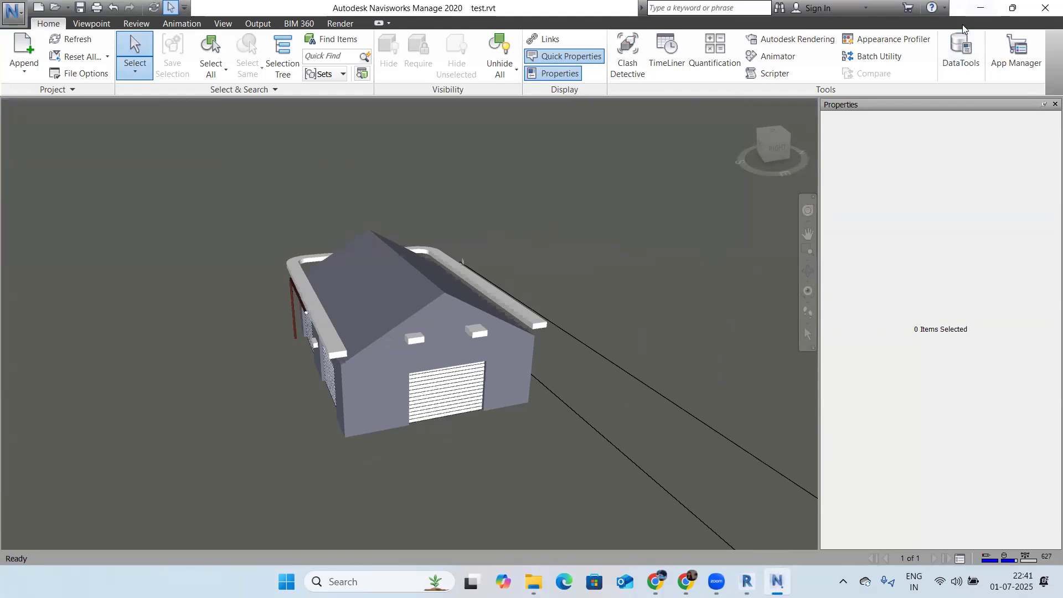
# Step: Switch to Revit and place three copies of the building's roof beside the building in the Top view
pyautogui.click(980, 8)
pyautogui.keyDown('shift'); pyautogui.moveTo(554, 284); pyautogui.dragTo(854, 199, button='middle'); pyautogui.keyUp('shift')
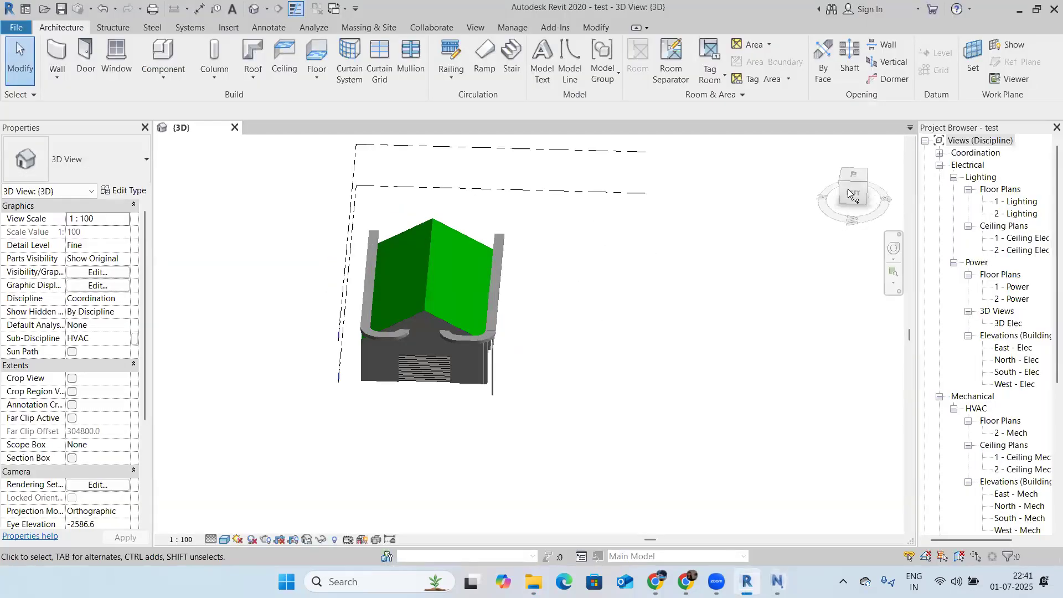
pyautogui.click(852, 173)
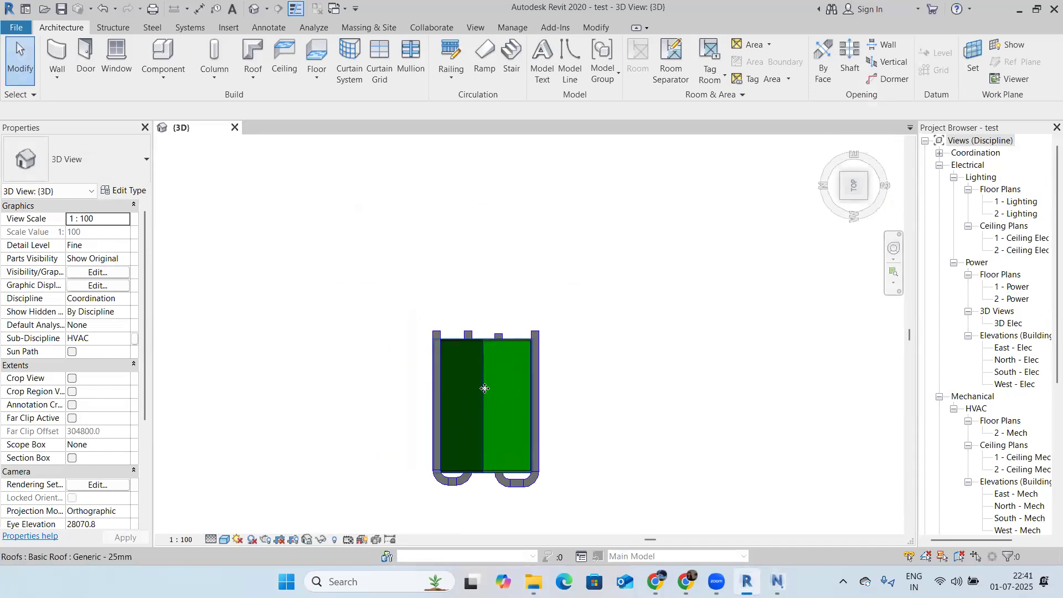
pyautogui.click(484, 388)
pyautogui.press('c')
pyautogui.press('o')
pyautogui.press('Escape')
pyautogui.press('c')
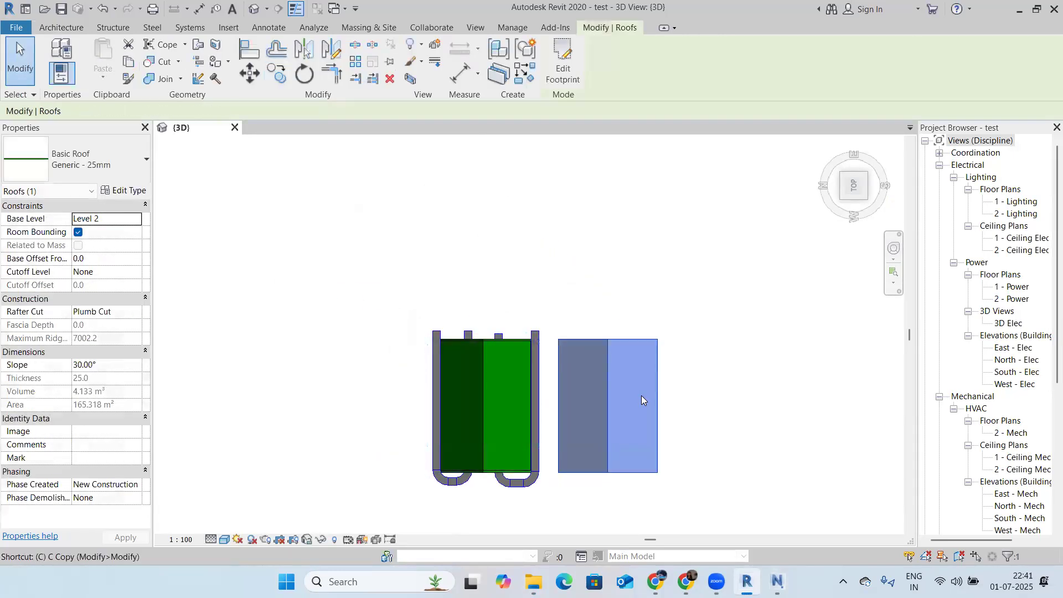
pyautogui.press('c')
pyautogui.click(612, 397)
pyautogui.click(796, 395)
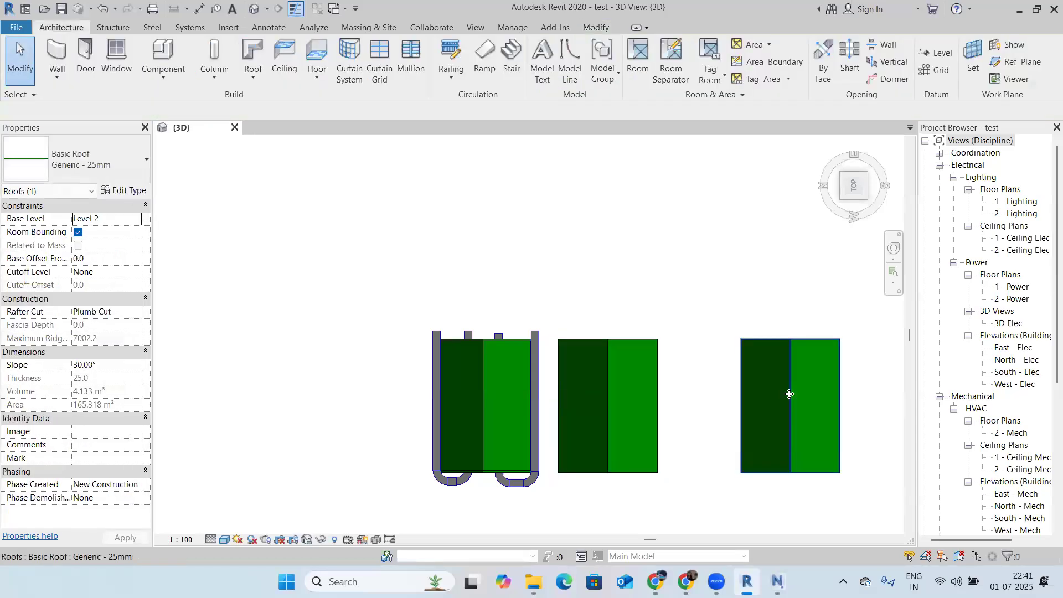
pyautogui.click(666, 242)
pyautogui.press('Escape')
pyautogui.press('Escape')
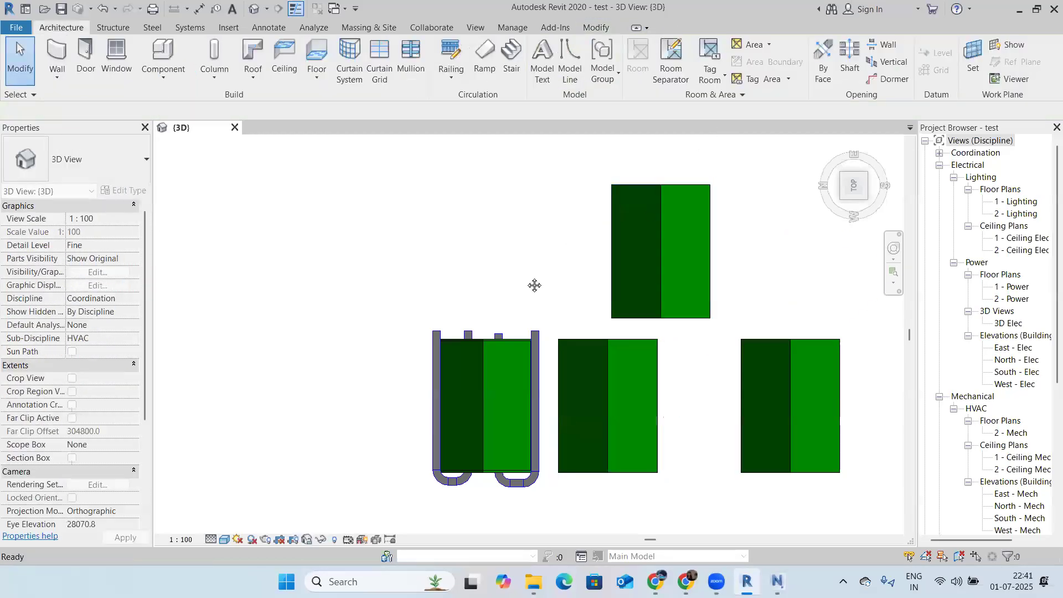
# Step: Save the Revit project, switch to Navisworks Manage and refresh test.rvt to load the copied roofs
pyautogui.keyDown('shift'); pyautogui.moveTo(520, 349); pyautogui.dragTo(37, 23, button='middle'); pyautogui.keyUp('shift')
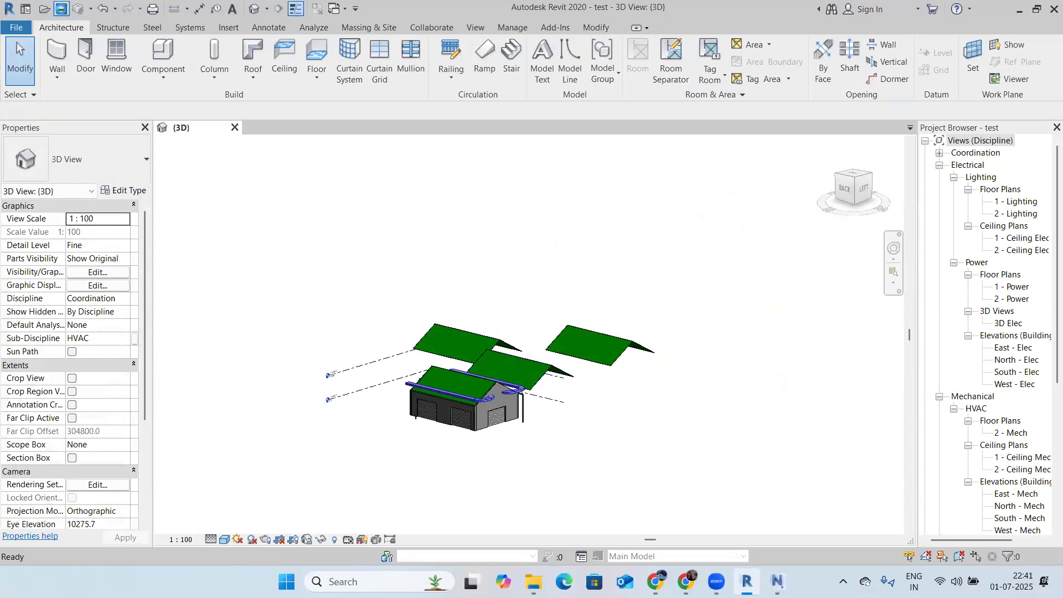
pyautogui.click(60, 11)
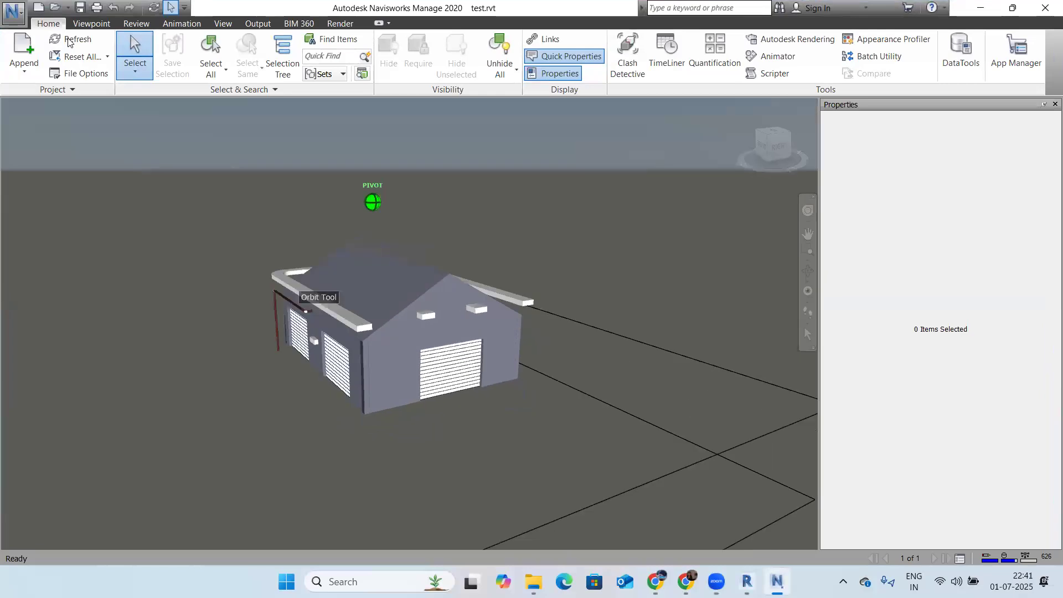
pyautogui.click(69, 43)
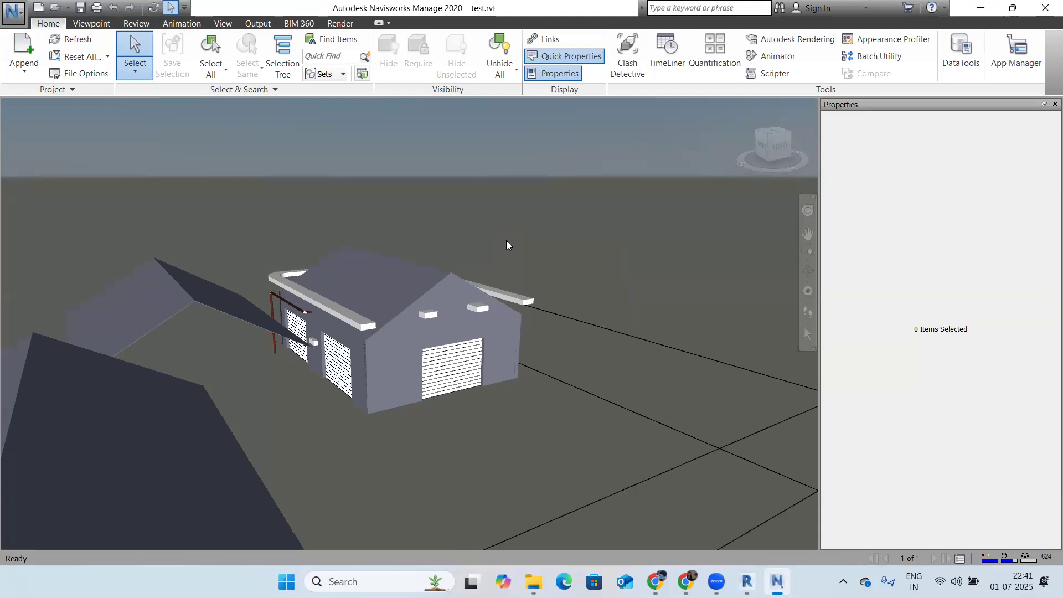
pyautogui.moveTo(482, 266)
pyautogui.keyDown('shift'); pyautogui.mouseDown(button='middle')
pyautogui.moveTo(388, 266)
pyautogui.moveTo(239, 337)
pyautogui.mouseUp(button='middle'); pyautogui.keyUp('shift')
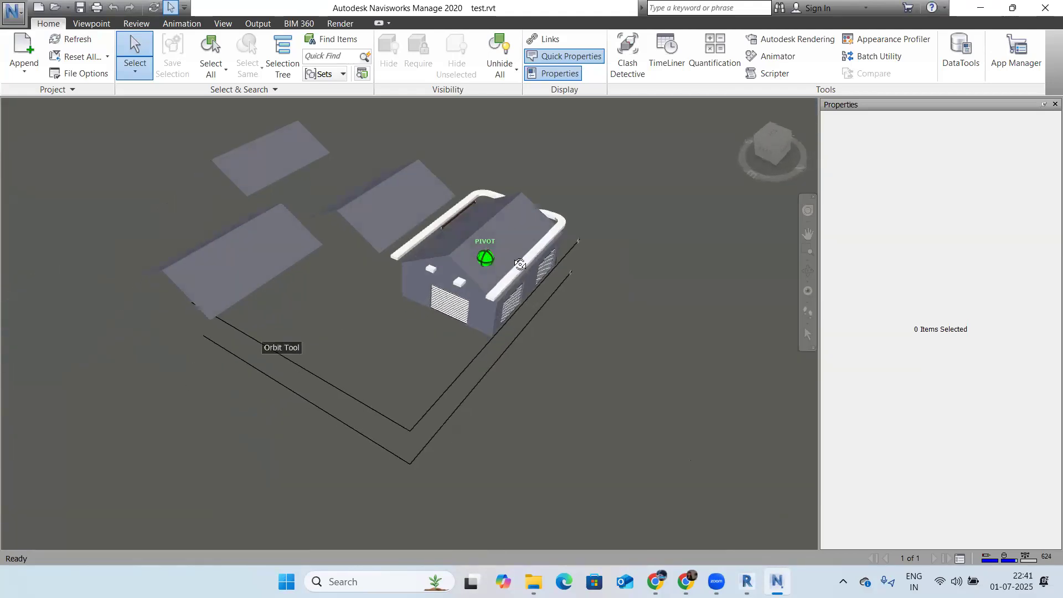
pyautogui.keyDown('shift'); pyautogui.moveTo(436, 255); pyautogui.dragTo(521, 283, button='middle'); pyautogui.keyUp('shift')
# Step: Check the element ID of the copied roof nearest the building, clear the selection and hide the item properties
pyautogui.click(522, 284)
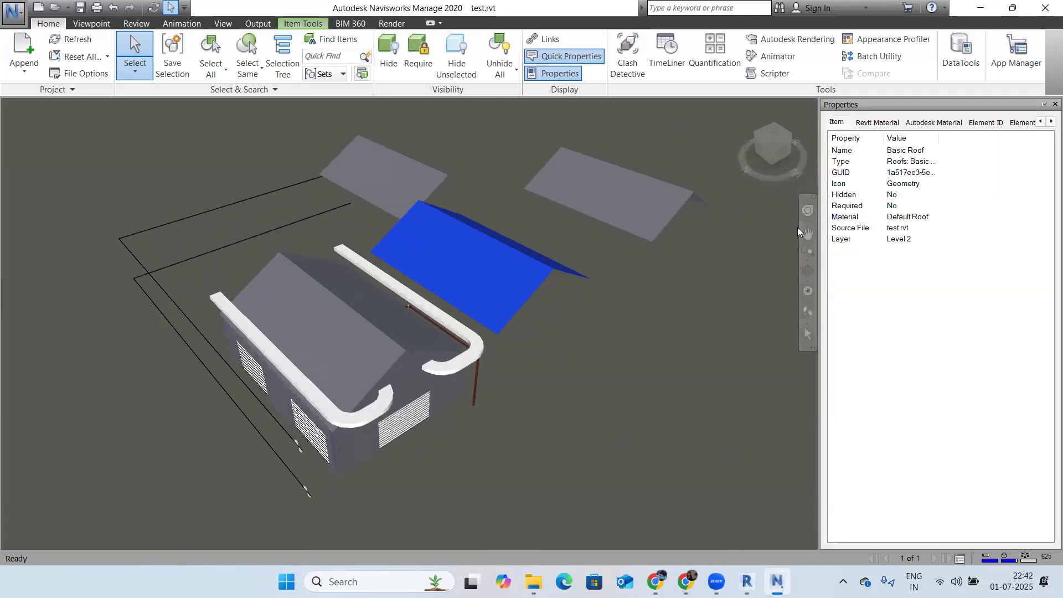
pyautogui.click(986, 122)
pyautogui.click(485, 200)
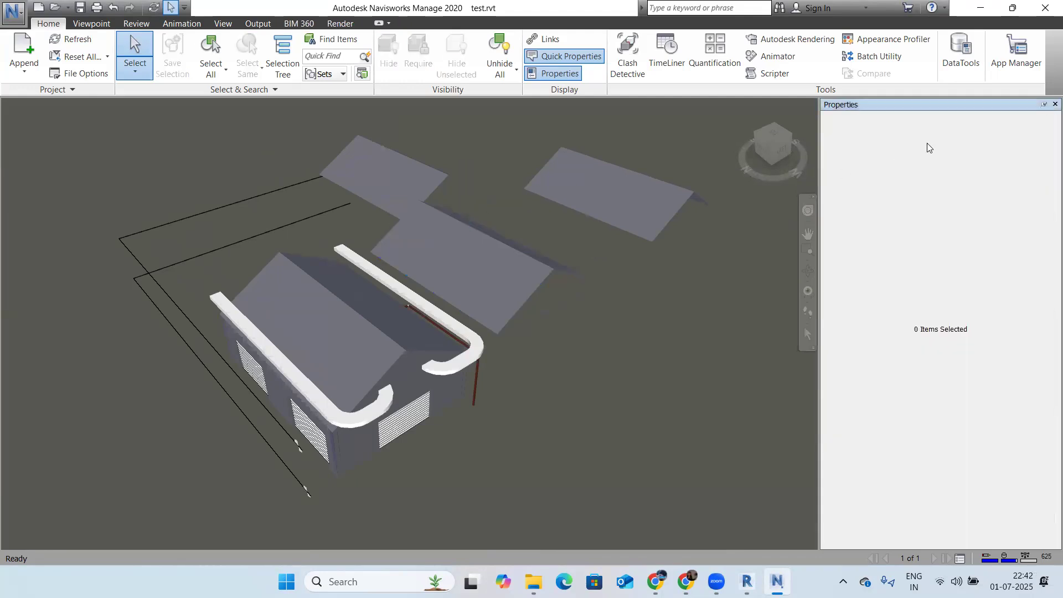
pyautogui.click(1054, 104)
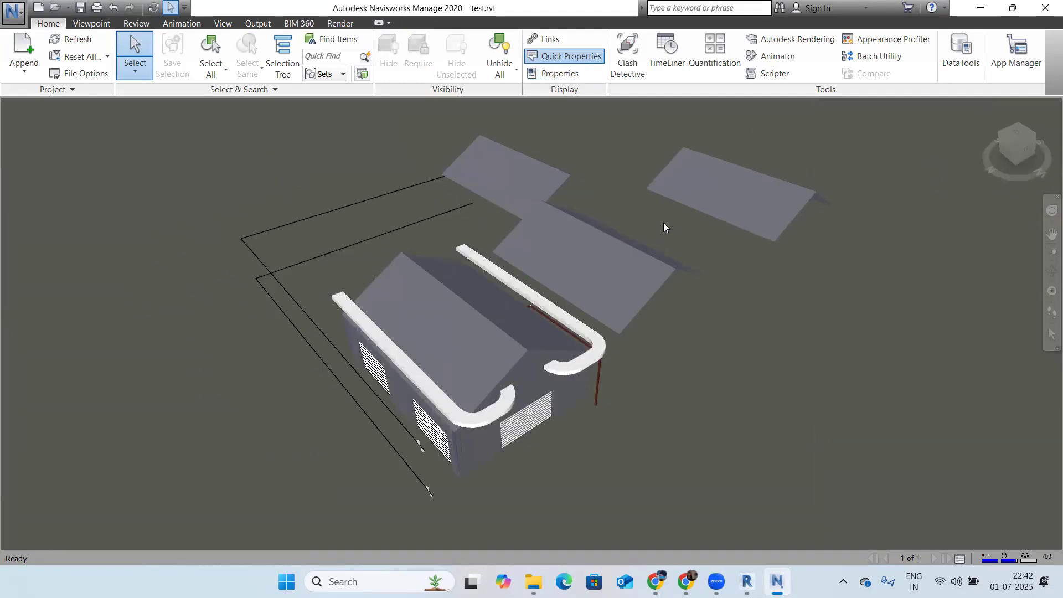
pyautogui.scroll(2, 465, 341)
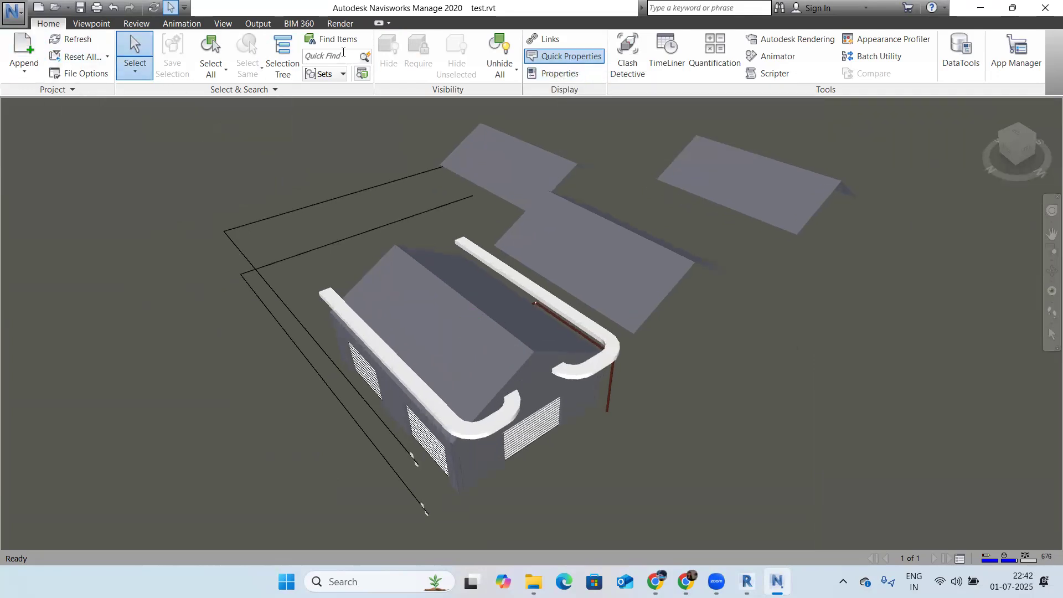
# Step: Show the item properties and review the system type, Revit type and element ID of the straight duct beside the copied roof
pyautogui.click(556, 74)
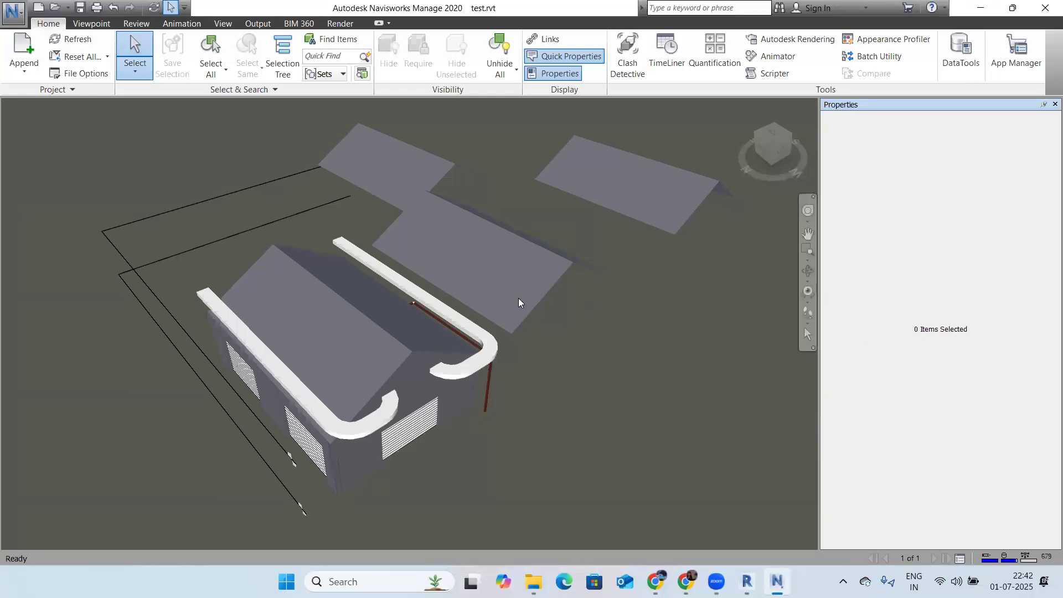
pyautogui.click(437, 305)
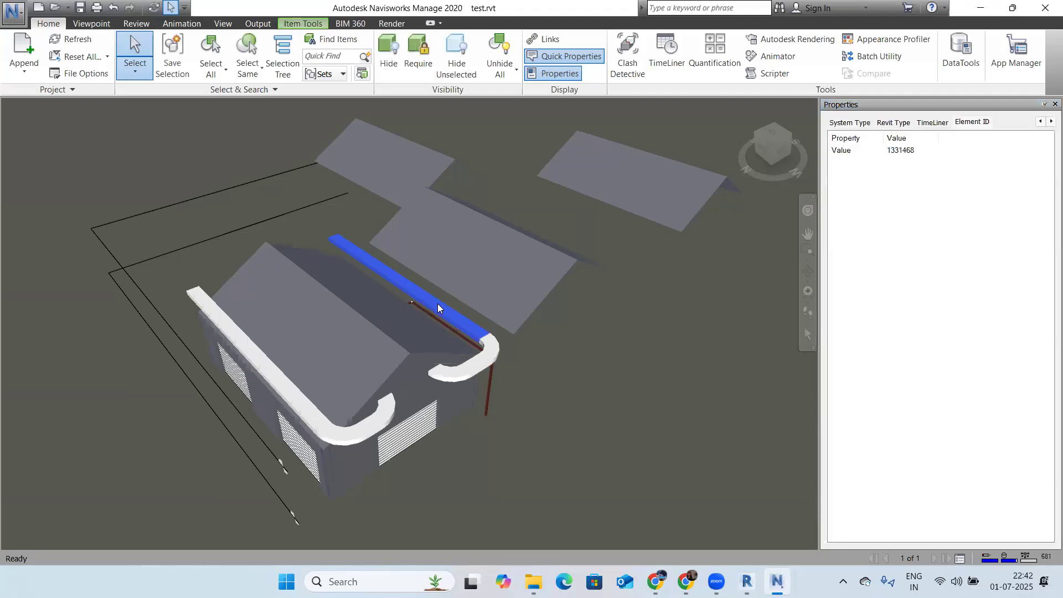
pyautogui.click(982, 122)
pyautogui.click(850, 123)
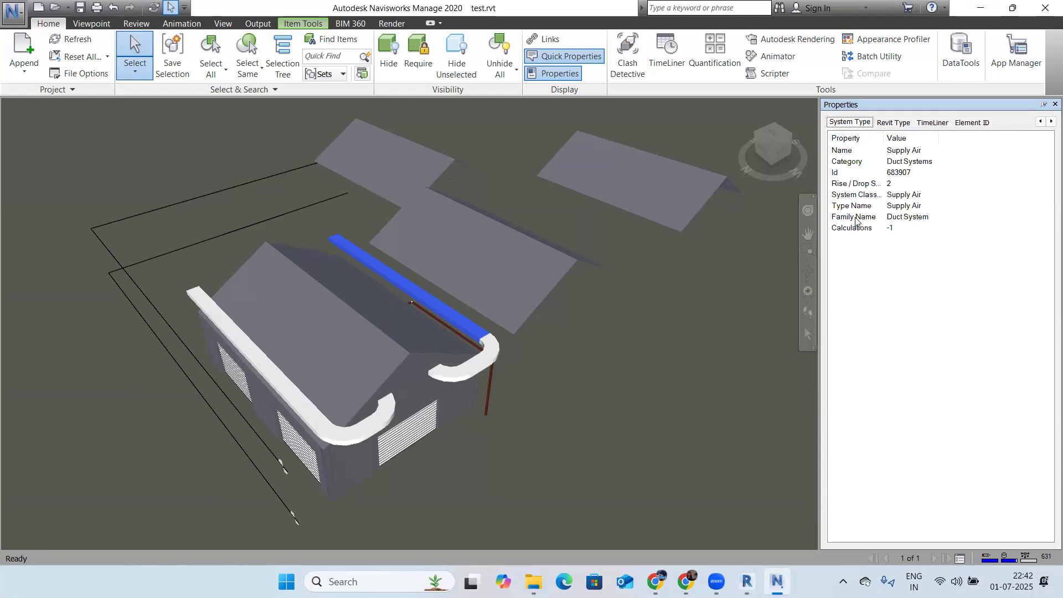
pyautogui.click(884, 124)
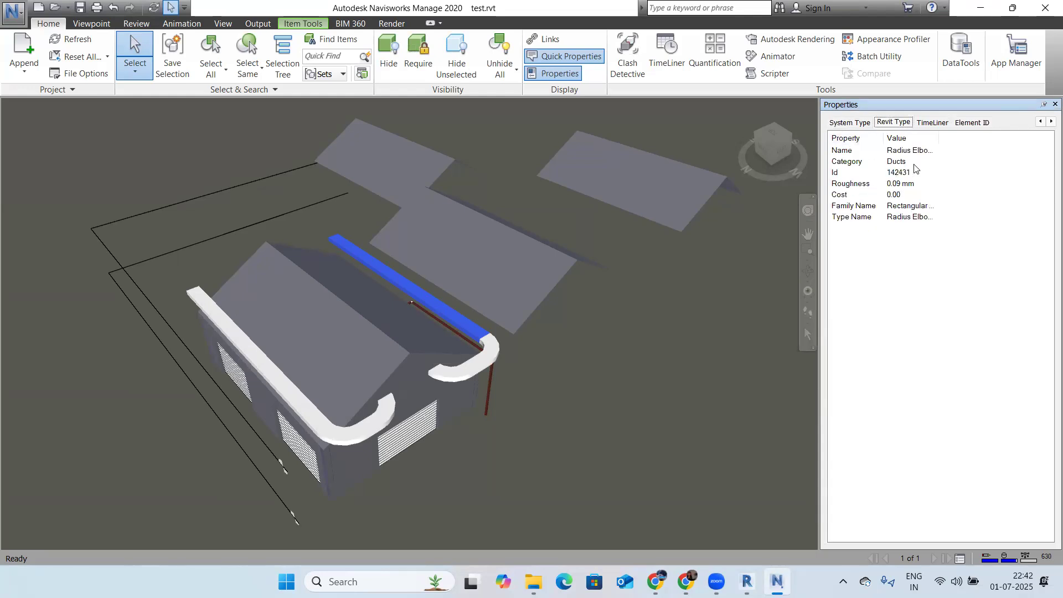
pyautogui.click(974, 123)
pyautogui.click(890, 124)
pyautogui.click(972, 122)
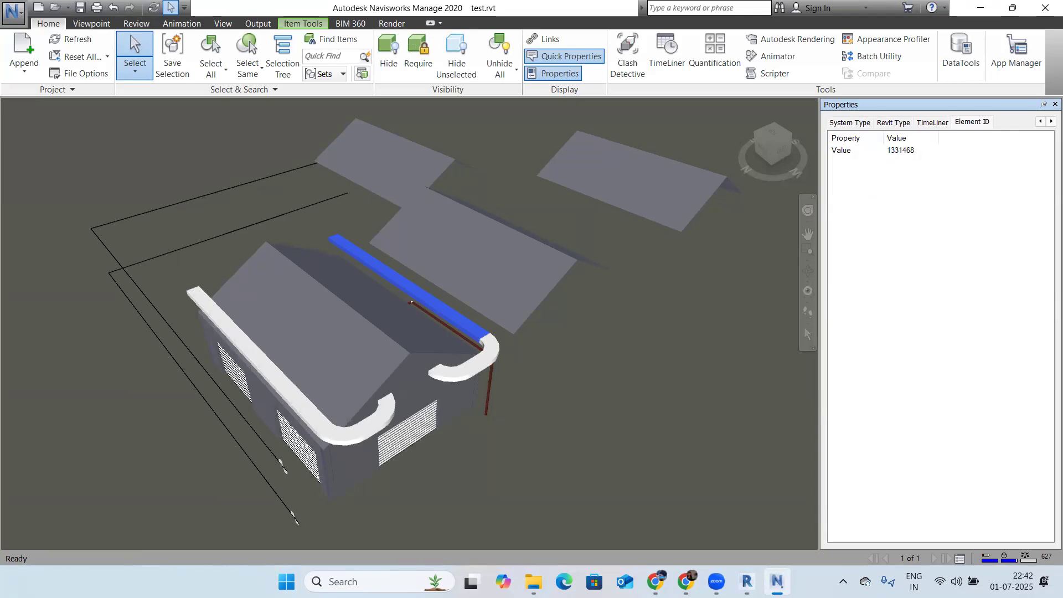
# Step: Switch to Revit and select the straight duct by its element ID 1331468
pyautogui.click(747, 582)
pyautogui.click(516, 28)
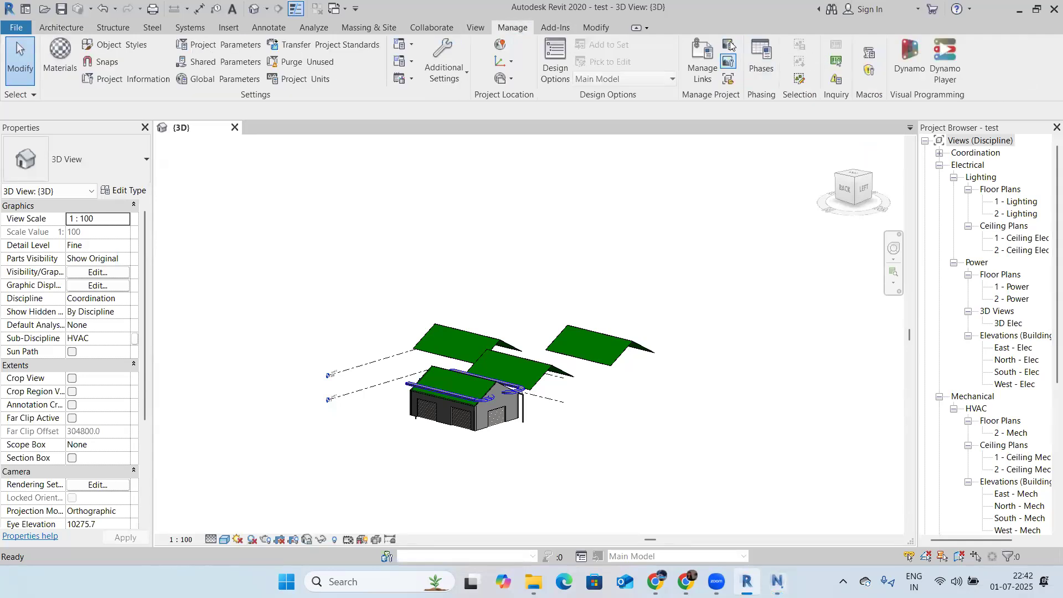
pyautogui.click(835, 64)
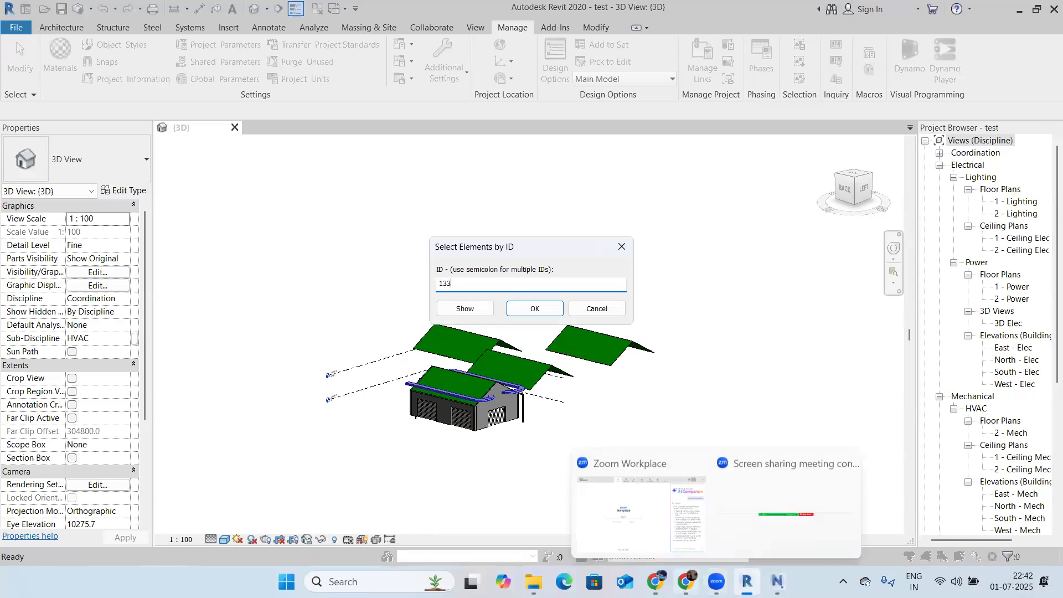
pyautogui.click(696, 577)
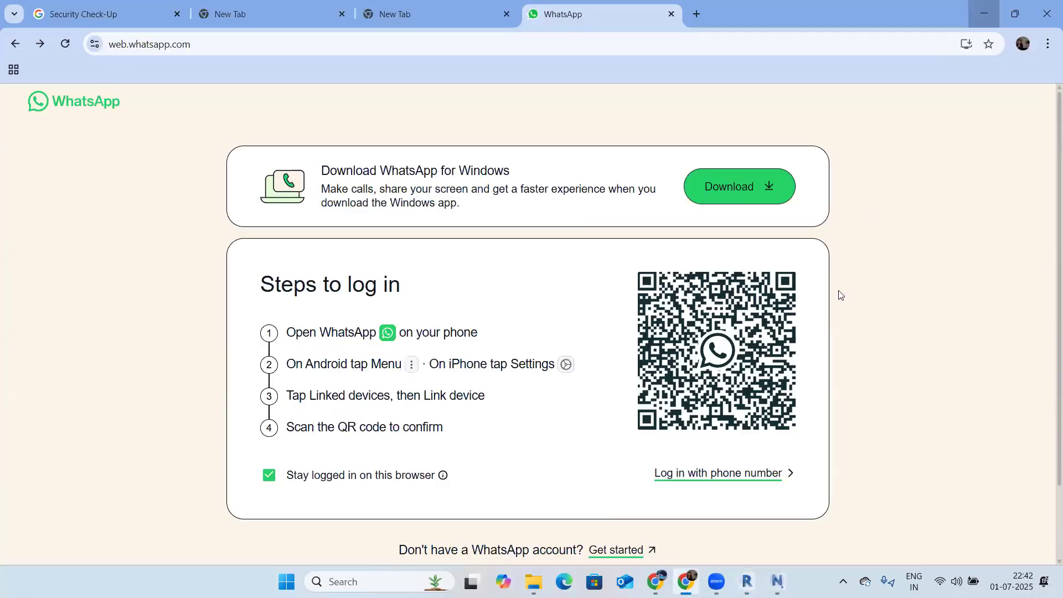
pyautogui.click(984, 13)
pyautogui.click(777, 581)
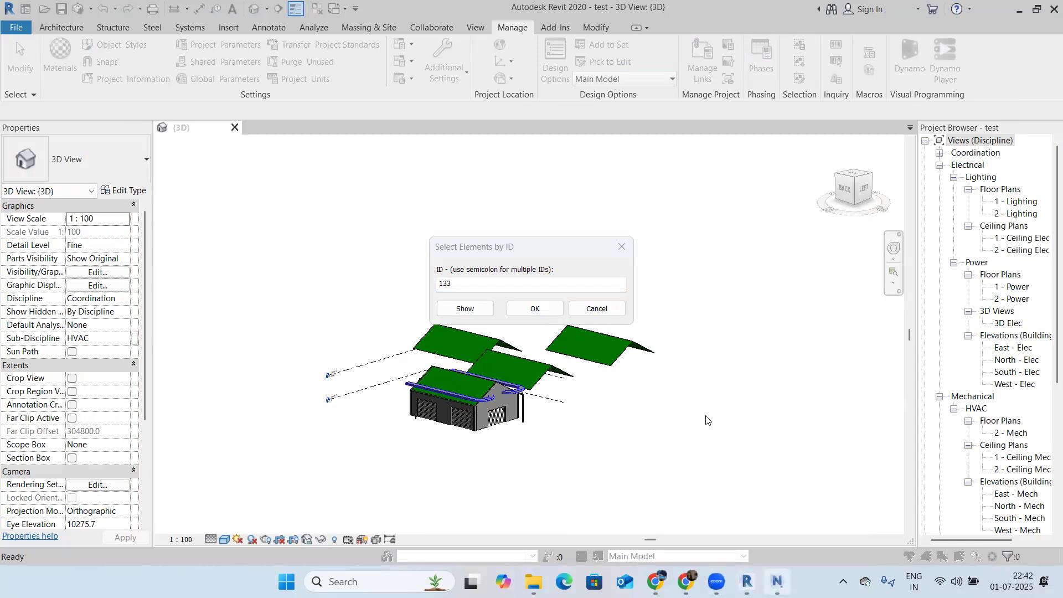
pyautogui.click(981, 8)
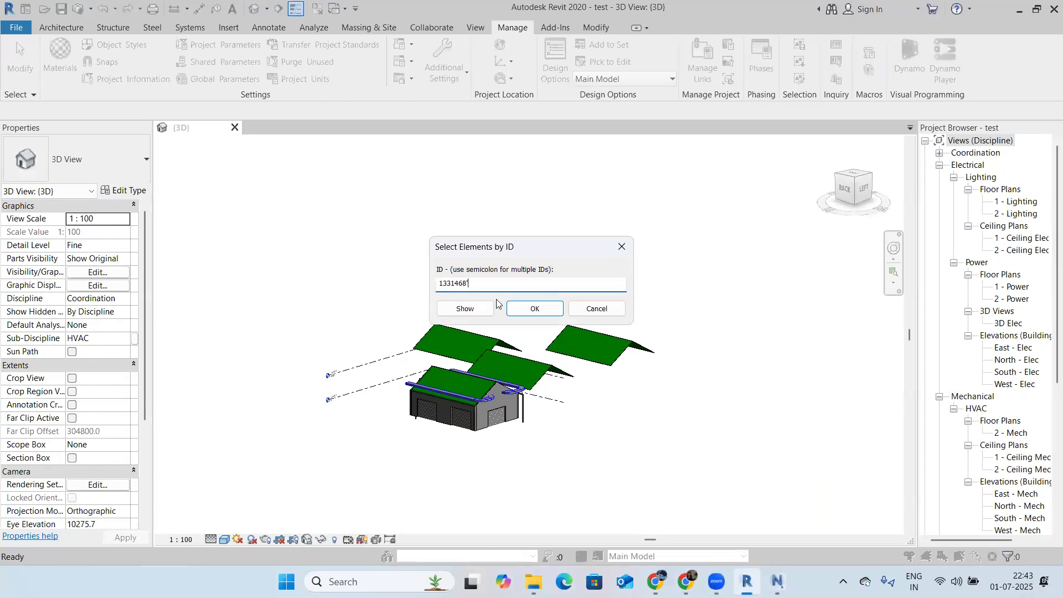
pyautogui.click(533, 308)
pyautogui.scroll(5, 455, 420)
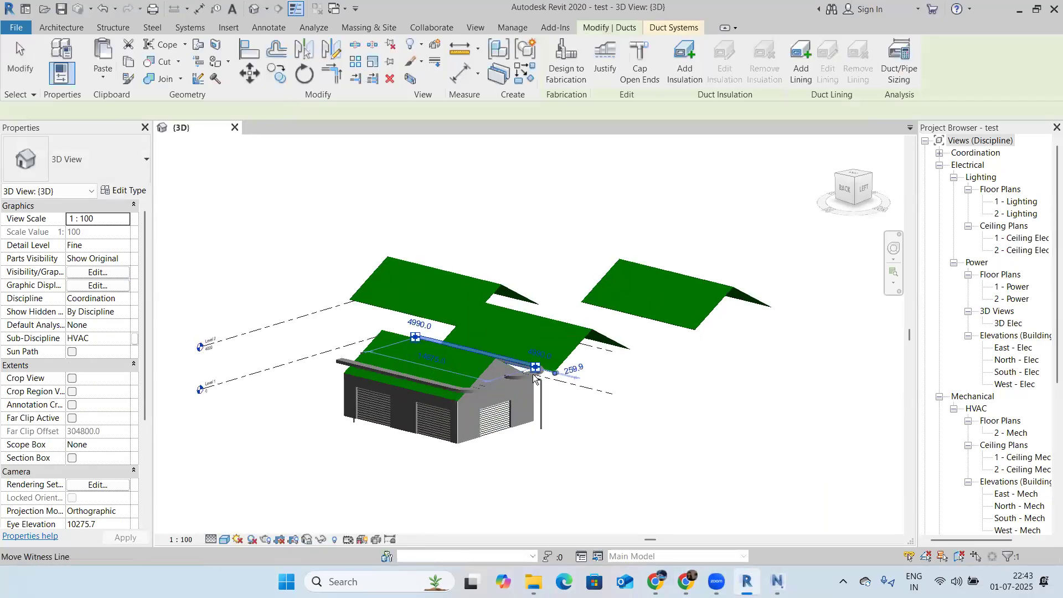
# Step: Clear the duct selection and inspect the duct's location on the building in the 3D view
pyautogui.keyDown('shift'); pyautogui.moveTo(455, 417); pyautogui.dragTo(496, 332, button='middle'); pyautogui.keyUp('shift')
pyautogui.press('Escape')
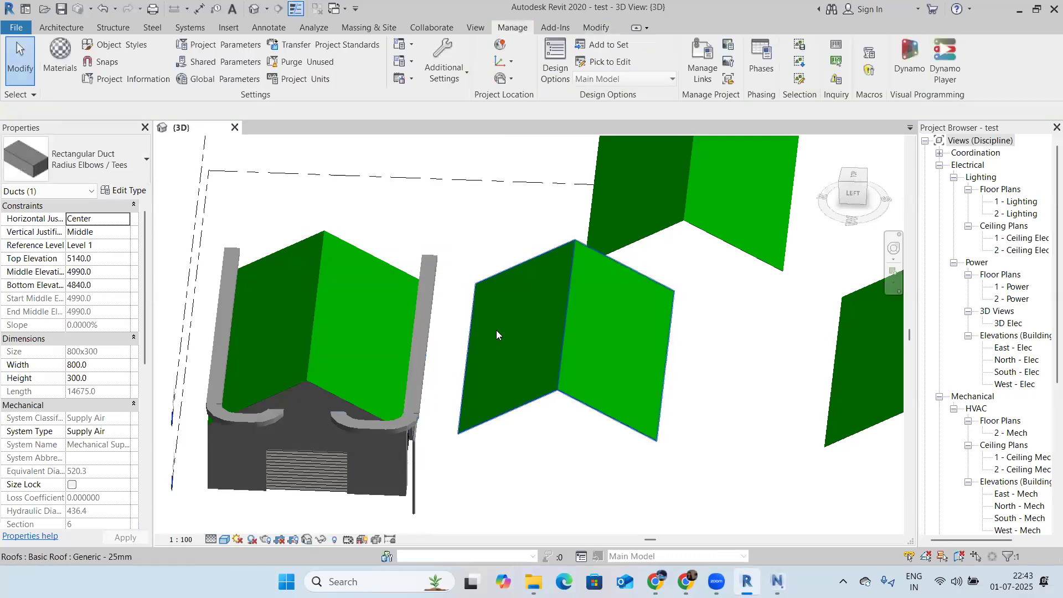
pyautogui.scroll(2, 454, 412)
pyautogui.keyDown('shift'); pyautogui.moveTo(454, 412); pyautogui.dragTo(499, 331, button='middle'); pyautogui.keyUp('shift')
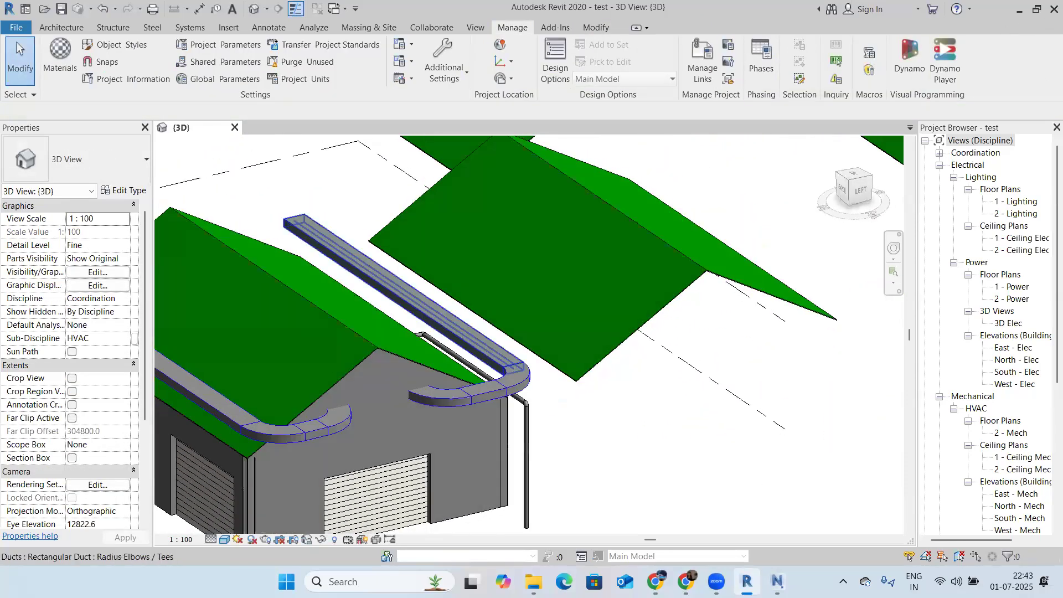
pyautogui.scroll(-3, 499, 331)
# Step: Switch to Navisworks Manage, check the element ID of the building's own roof, and hide the item properties
pyautogui.click(747, 581)
pyautogui.click(777, 581)
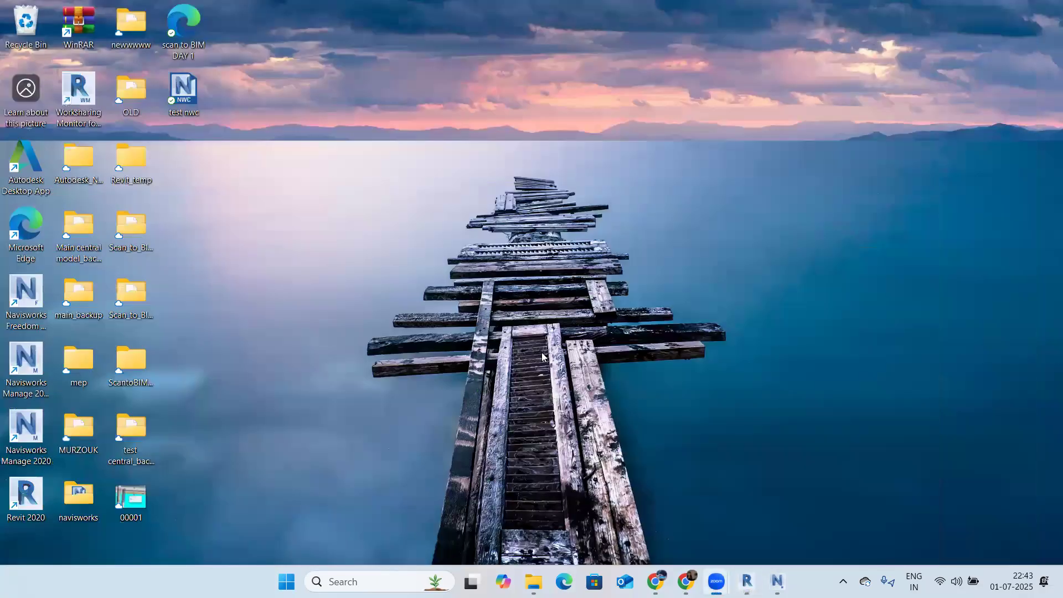
pyautogui.scroll(-1, 476, 284)
pyautogui.keyDown('shift'); pyautogui.moveTo(476, 284); pyautogui.dragTo(534, 241, button='middle'); pyautogui.keyUp('shift')
pyautogui.press('Escape')
pyautogui.scroll(1, 534, 241)
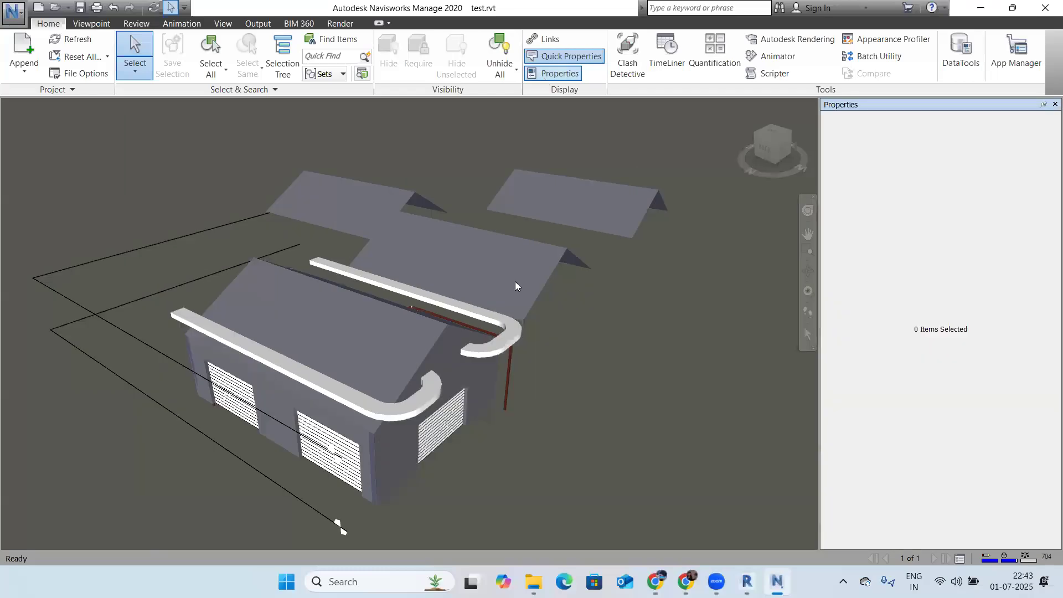
pyautogui.moveTo(529, 279)
pyautogui.keyDown('shift'); pyautogui.mouseDown(button='middle')
pyautogui.moveTo(320, 296)
pyautogui.moveTo(500, 224)
pyautogui.moveTo(564, 243)
pyautogui.mouseUp(button='middle'); pyautogui.keyUp('shift')
pyautogui.click(340, 283)
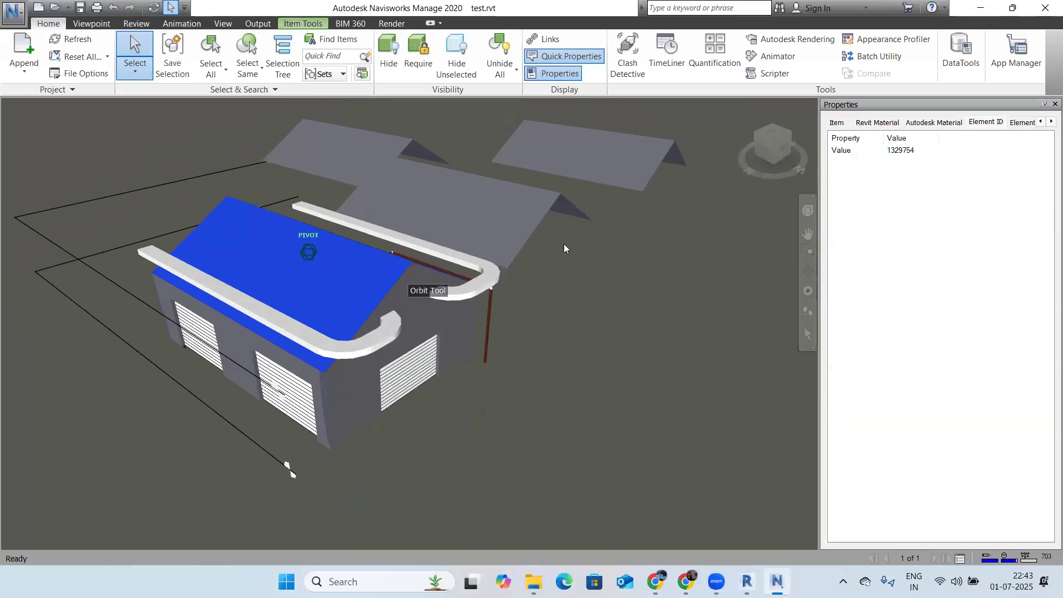
pyautogui.click(564, 243)
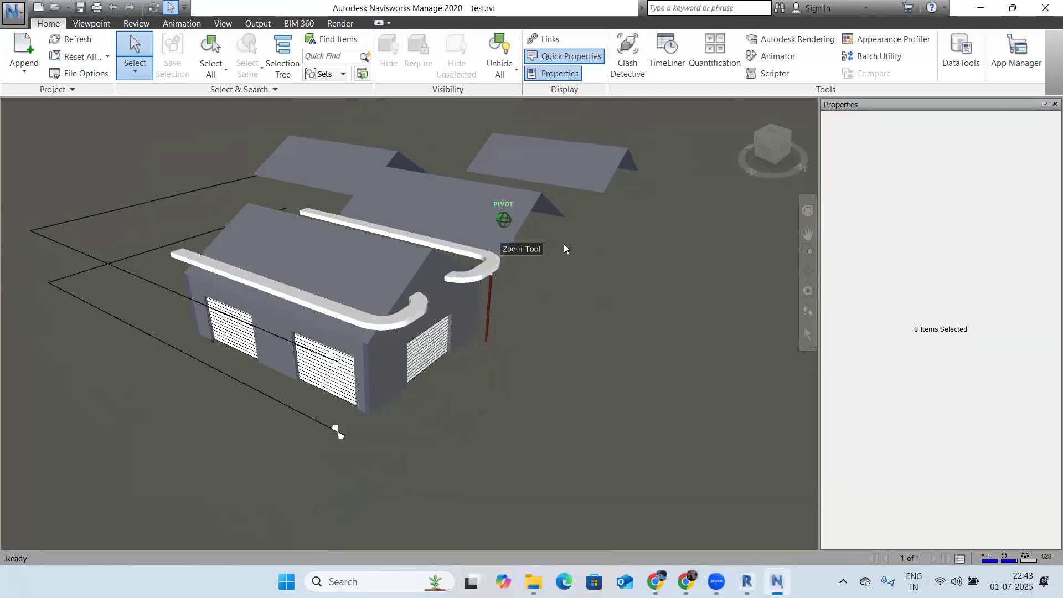
pyautogui.click(1055, 104)
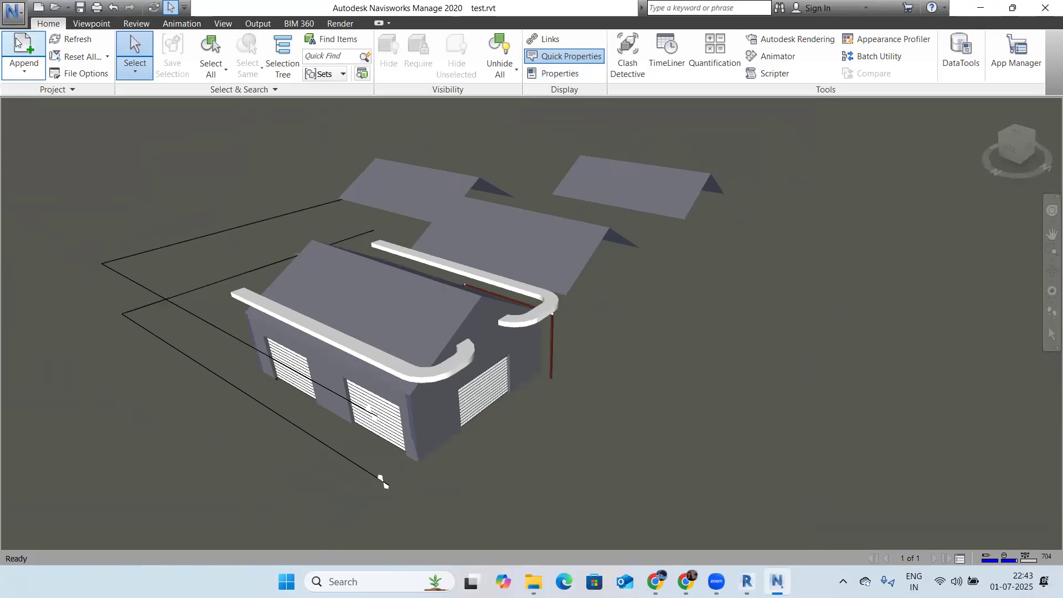
# Step: Start a new empty file and open the Navisworks cache file "test nwc" from the Desktop folder
pyautogui.click(12, 21)
pyautogui.click(34, 42)
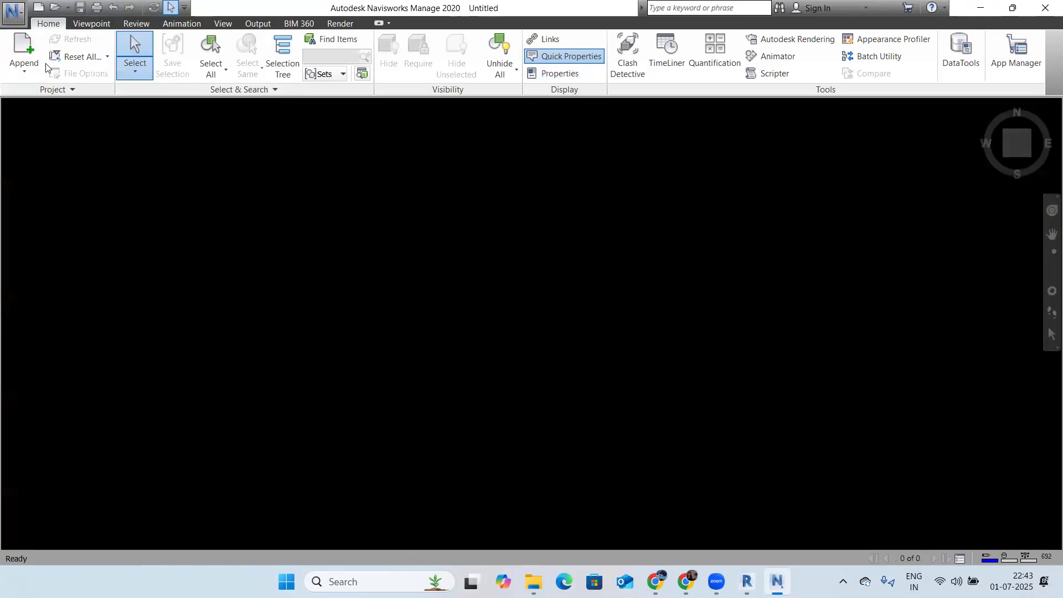
pyautogui.click(21, 22)
pyautogui.click(300, 224)
pyautogui.click(219, 228)
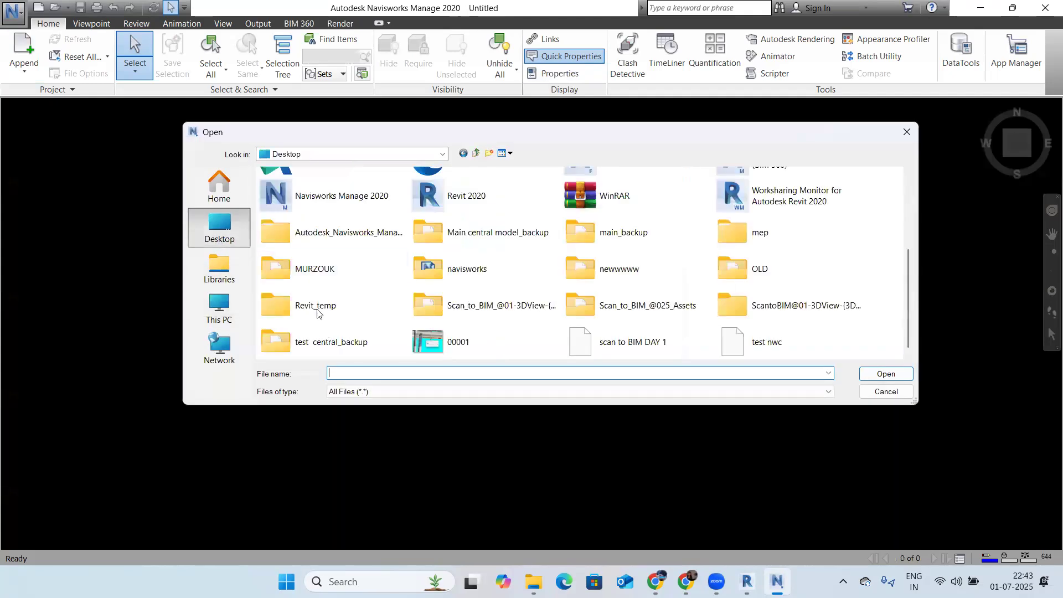
pyautogui.scroll(3, 359, 294)
pyautogui.scroll(-3, 363, 337)
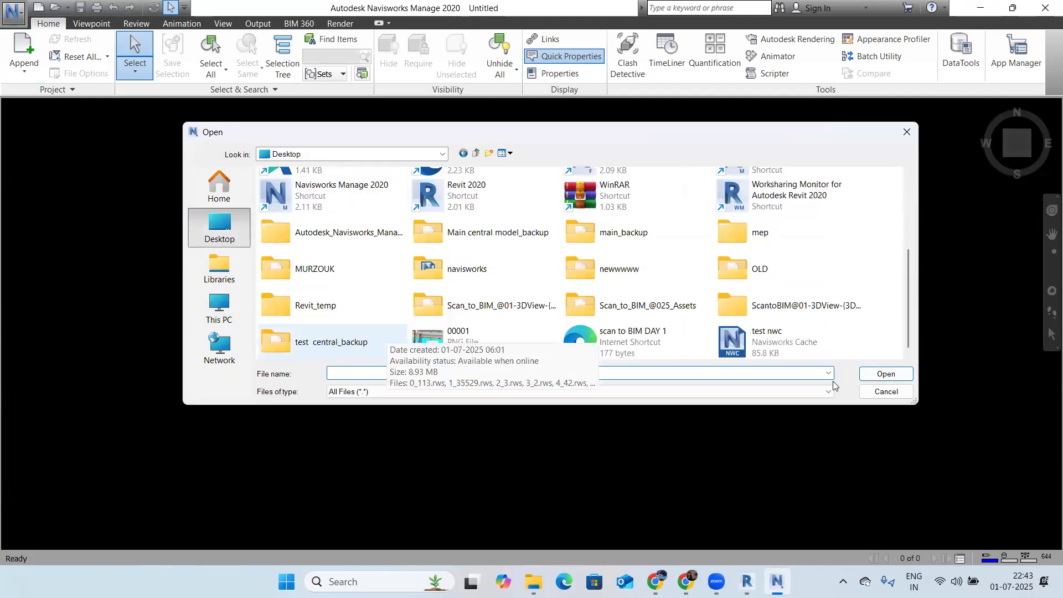
pyautogui.click(767, 350)
pyautogui.click(867, 375)
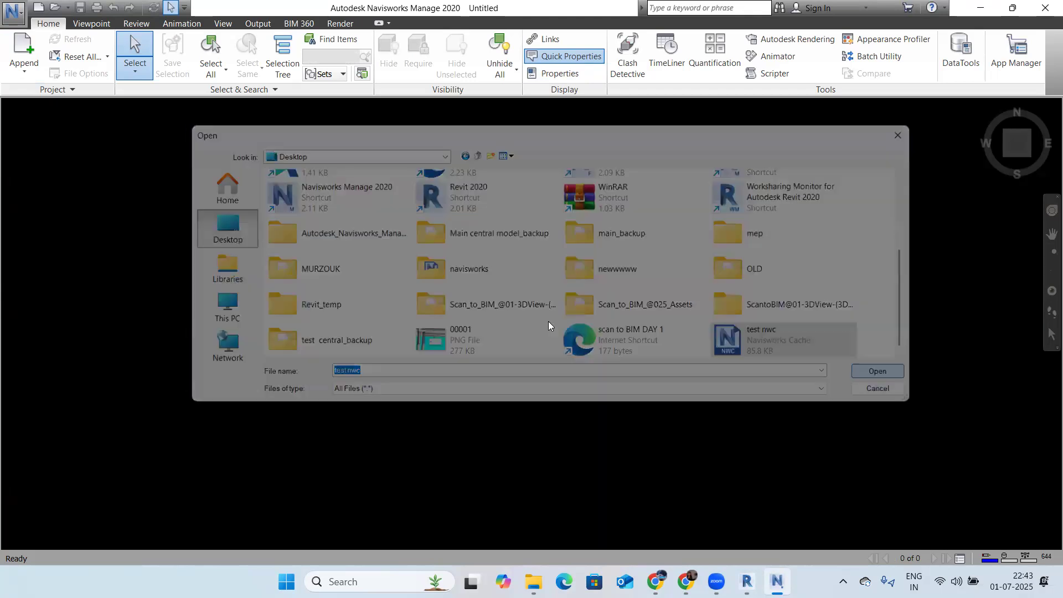
# Step: Show the item properties and check the element ID of the building's roof
pyautogui.moveTo(468, 327)
pyautogui.keyDown('shift'); pyautogui.mouseDown(button='middle')
pyautogui.moveTo(487, 285)
pyautogui.moveTo(701, 303)
pyautogui.moveTo(617, 285)
pyautogui.moveTo(539, 286)
pyautogui.moveTo(526, 282)
pyautogui.moveTo(561, 241)
pyautogui.moveTo(470, 234)
pyautogui.mouseUp(button='middle'); pyautogui.keyUp('shift')
pyautogui.scroll(3, 568, 237)
pyautogui.click(554, 239)
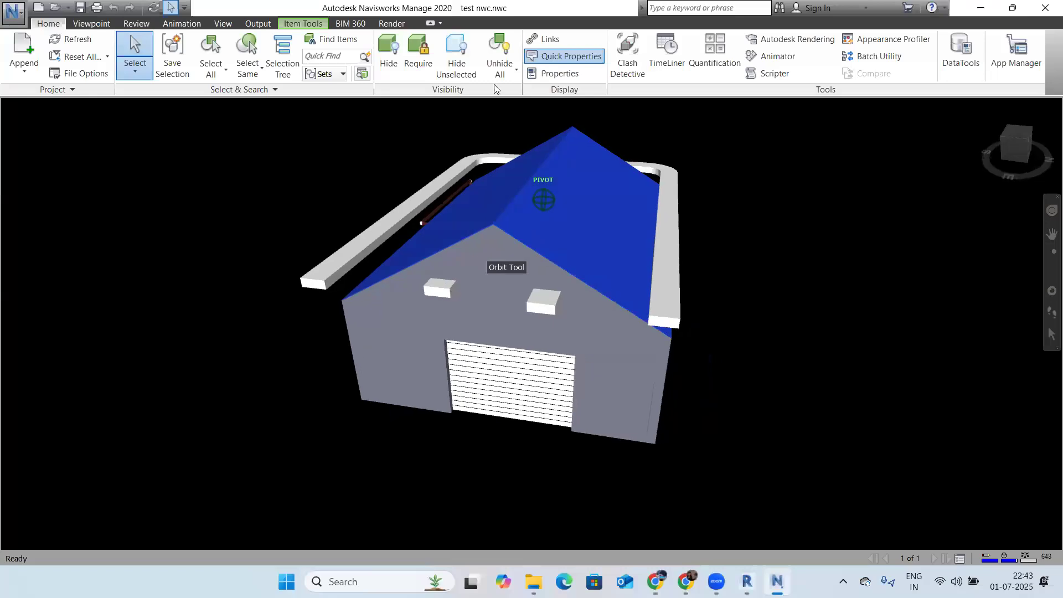
pyautogui.press('Escape')
pyautogui.click(555, 73)
pyautogui.click(407, 194)
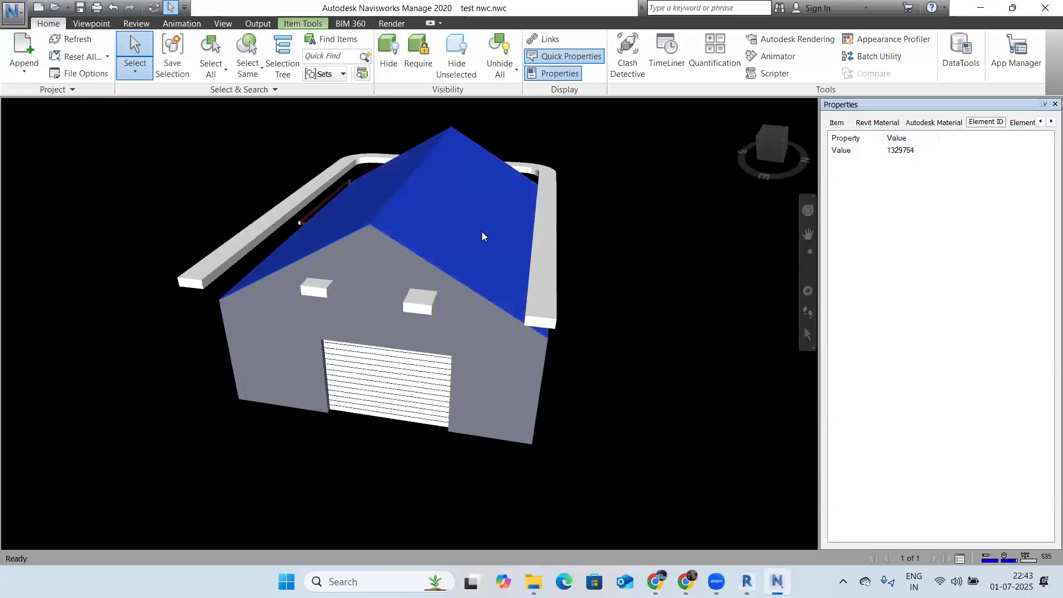
# Step: Check the element ID of the duct end nearest the long side duct on the gable wall, and clear the selection
pyautogui.click(419, 304)
pyautogui.keyDown('shift'); pyautogui.moveTo(419, 311); pyautogui.dragTo(648, 337, button='middle'); pyautogui.keyUp('shift')
pyautogui.keyDown('shift'); pyautogui.moveTo(480, 276); pyautogui.dragTo(410, 233, button='middle'); pyautogui.keyUp('shift')
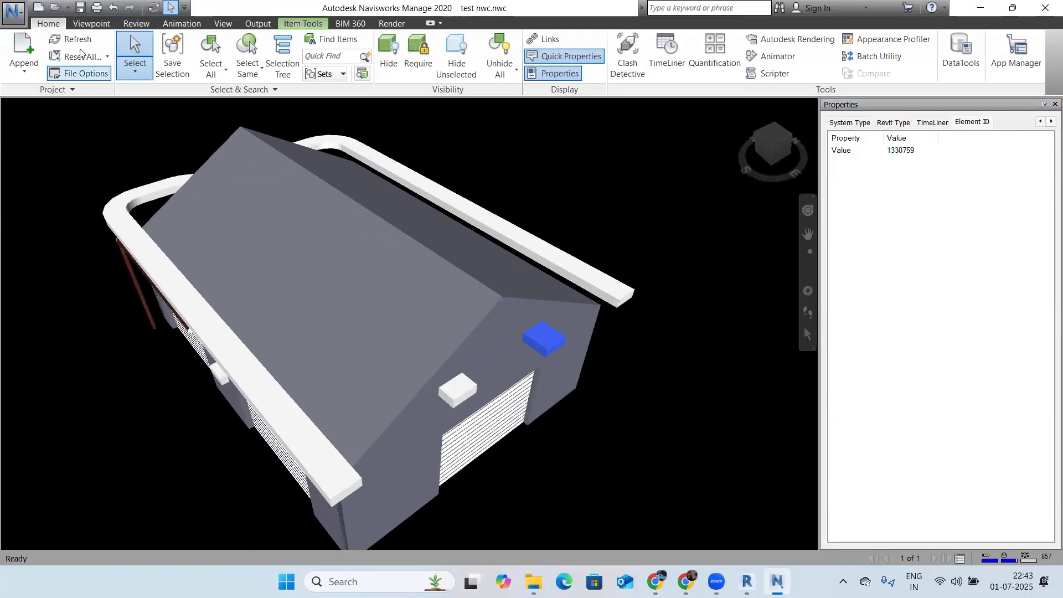
pyautogui.moveTo(457, 221)
pyautogui.keyDown('shift'); pyautogui.mouseDown(button='middle')
pyautogui.moveTo(468, 260)
pyautogui.moveTo(487, 272)
pyautogui.moveTo(455, 275)
pyautogui.mouseUp(button='middle'); pyautogui.keyUp('shift')
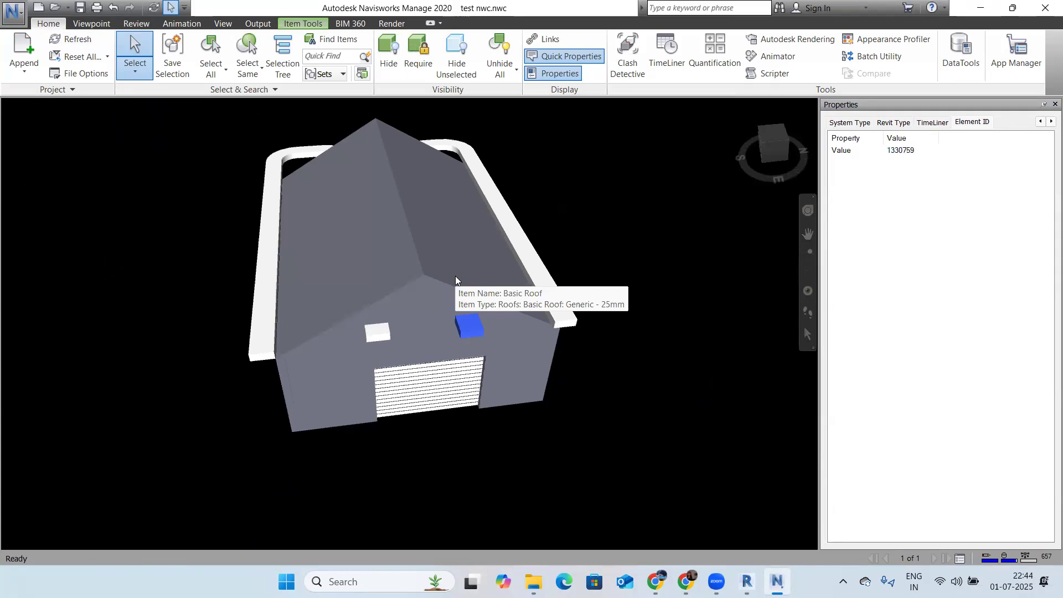
pyautogui.press('Escape')
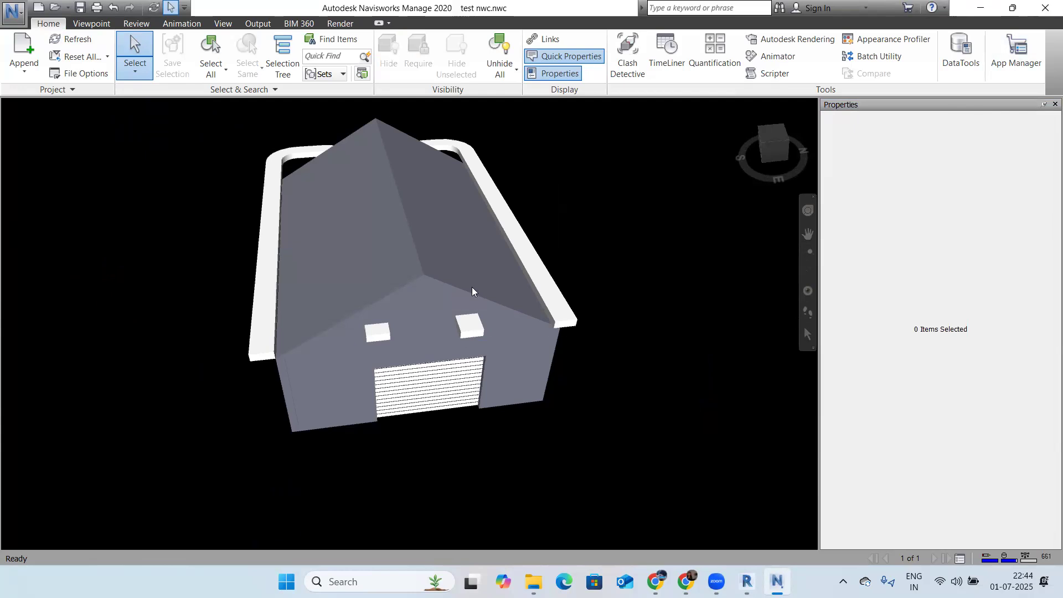
pyautogui.moveTo(472, 287)
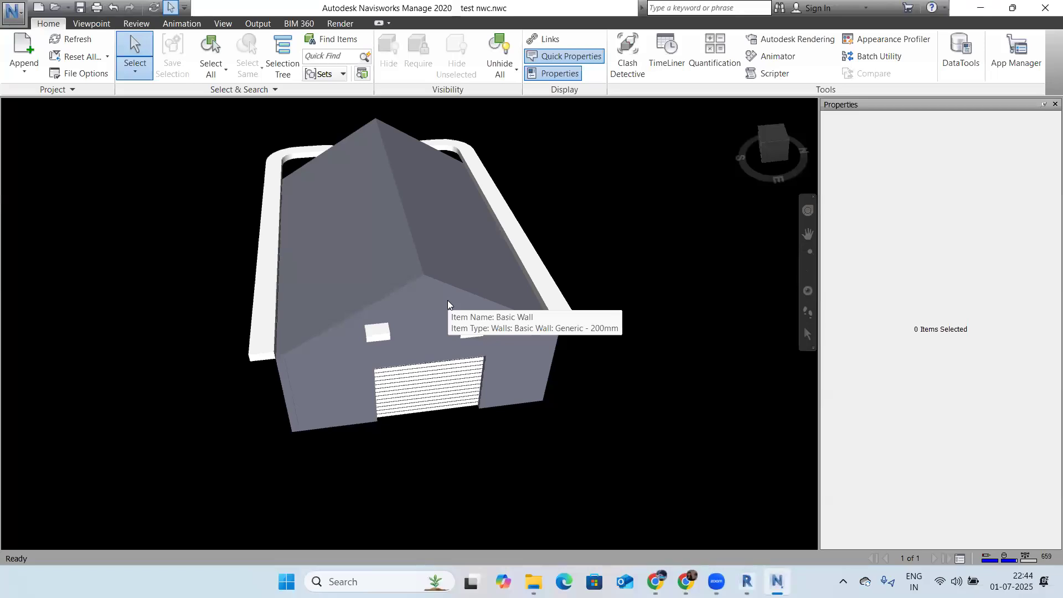
pyautogui.moveTo(447, 300)
pyautogui.keyDown('shift'); pyautogui.mouseDown(button='middle')
pyautogui.moveTo(508, 267)
pyautogui.moveTo(437, 354)
pyautogui.moveTo(333, 300)
pyautogui.moveTo(443, 196)
pyautogui.moveTo(432, 161)
pyautogui.moveTo(399, 148)
pyautogui.moveTo(344, 166)
pyautogui.moveTo(640, 281)
pyautogui.moveTo(518, 280)
pyautogui.moveTo(572, 306)
pyautogui.moveTo(540, 278)
pyautogui.moveTo(533, 204)
pyautogui.mouseUp(button='middle'); pyautogui.keyUp('shift')
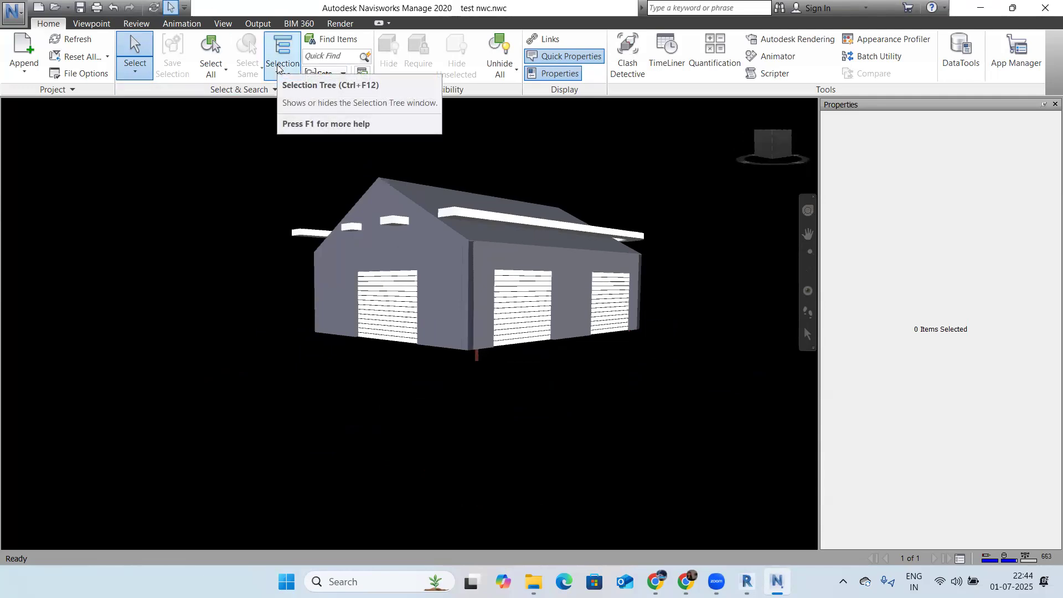
pyautogui.scroll(2, 448, 188)
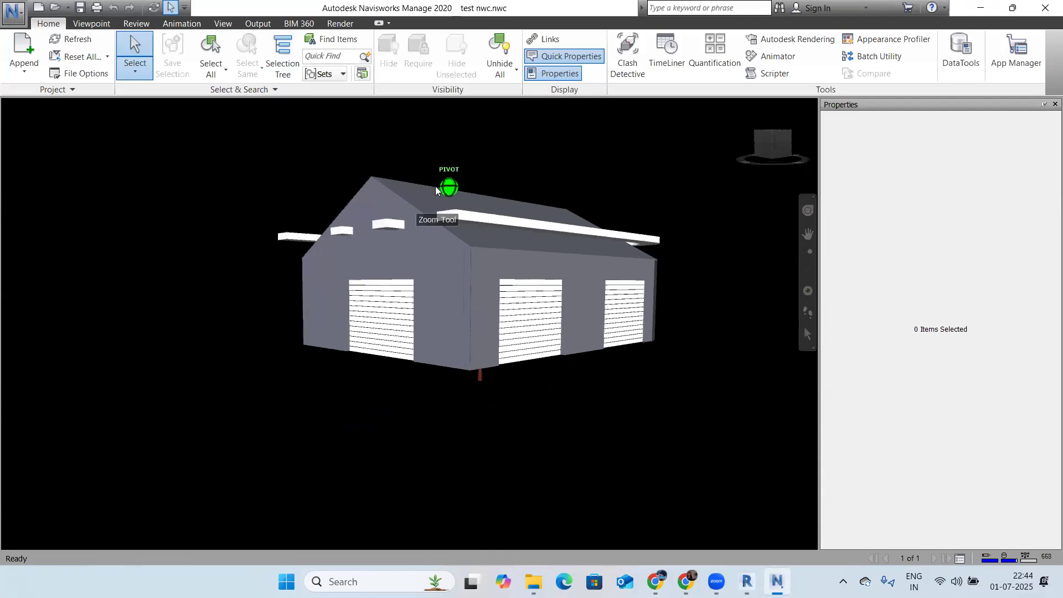
pyautogui.moveTo(392, 213); pyautogui.dragTo(380, 208, button='middle')
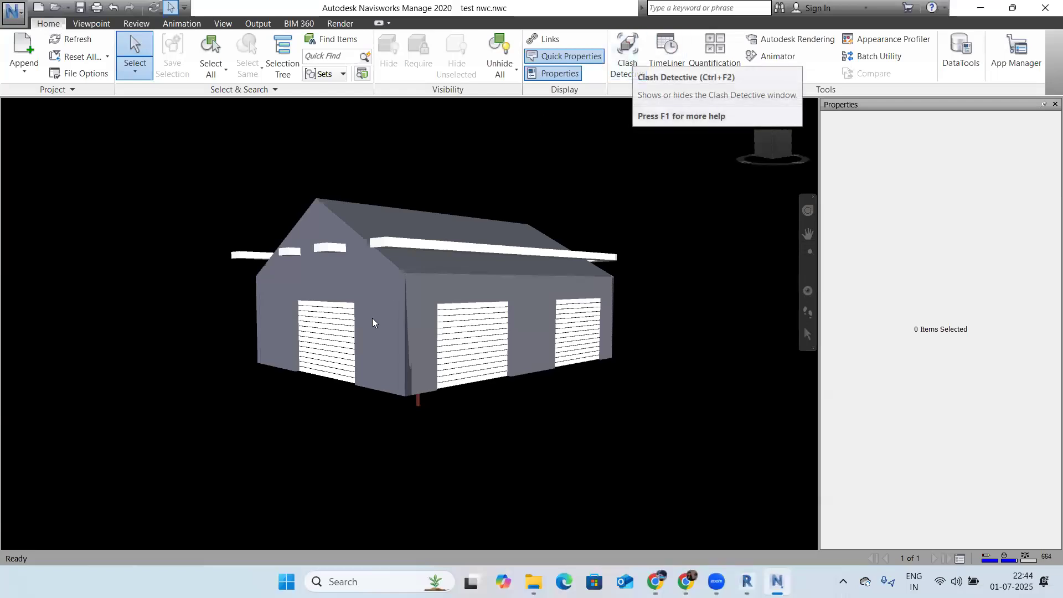
# Step: Hide the building's roof to expose the ducts inside, and unhide all items again
pyautogui.keyDown('shift'); pyautogui.moveTo(420, 253); pyautogui.dragTo(432, 138, button='middle'); pyautogui.keyUp('shift')
pyautogui.click(433, 139)
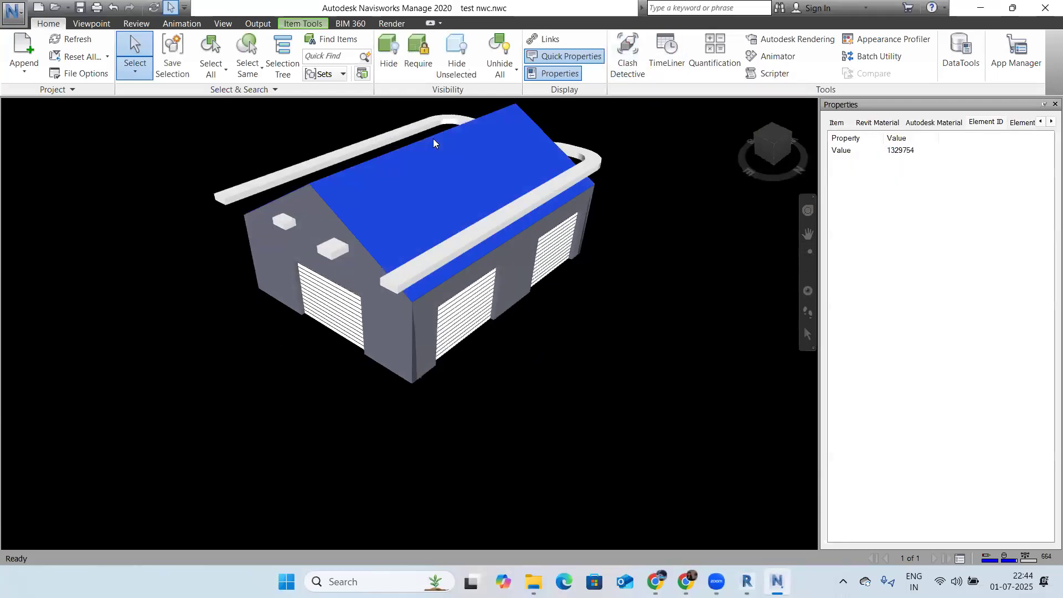
pyautogui.click(389, 56)
pyautogui.keyDown('shift'); pyautogui.moveTo(441, 183); pyautogui.dragTo(490, 53, button='middle'); pyautogui.keyUp('shift')
pyautogui.click(499, 49)
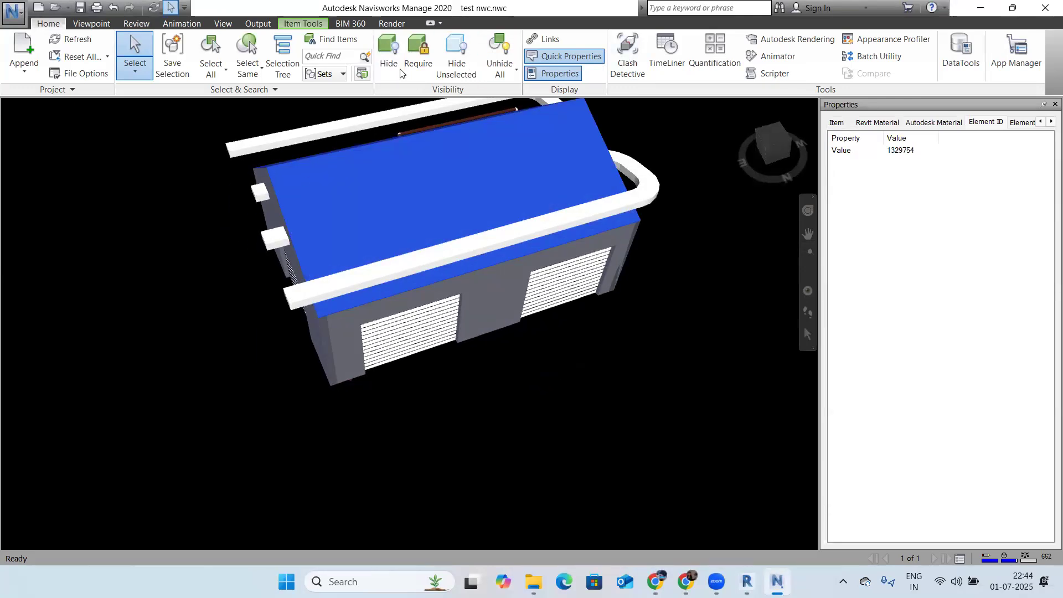
# Step: Hide the roof and the gable wall with the two duct ends, and view the building's interior
pyautogui.click(270, 178)
pyautogui.scroll(1, 270, 178)
pyautogui.keyDown('shift'); pyautogui.moveTo(271, 179); pyautogui.dragTo(354, 153, button='middle'); pyautogui.keyUp('shift')
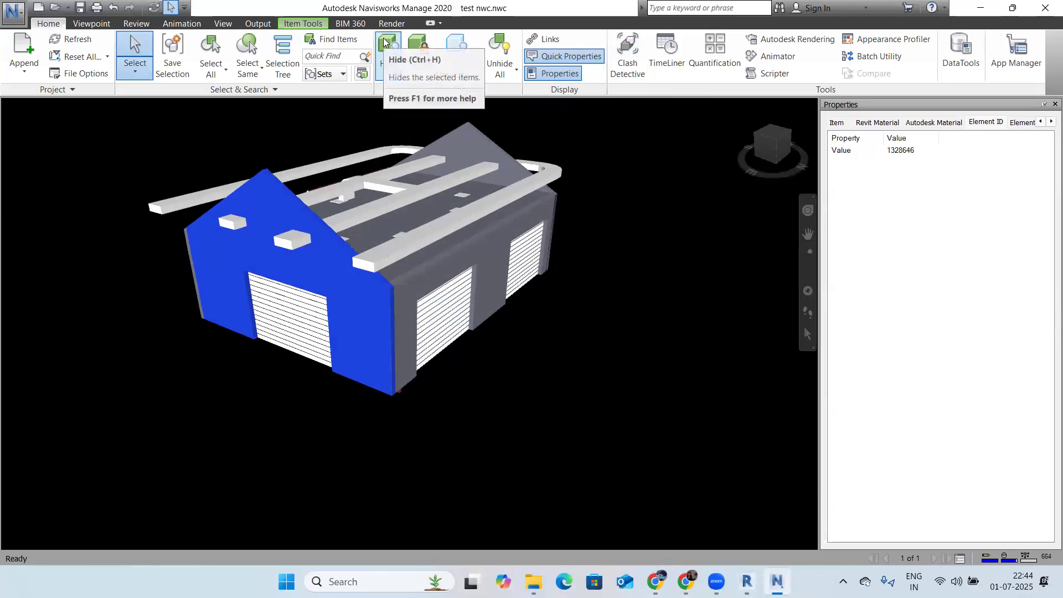
pyautogui.click(385, 42)
pyautogui.keyDown('shift'); pyautogui.moveTo(306, 332); pyautogui.dragTo(325, 316, button='middle'); pyautogui.keyUp('shift')
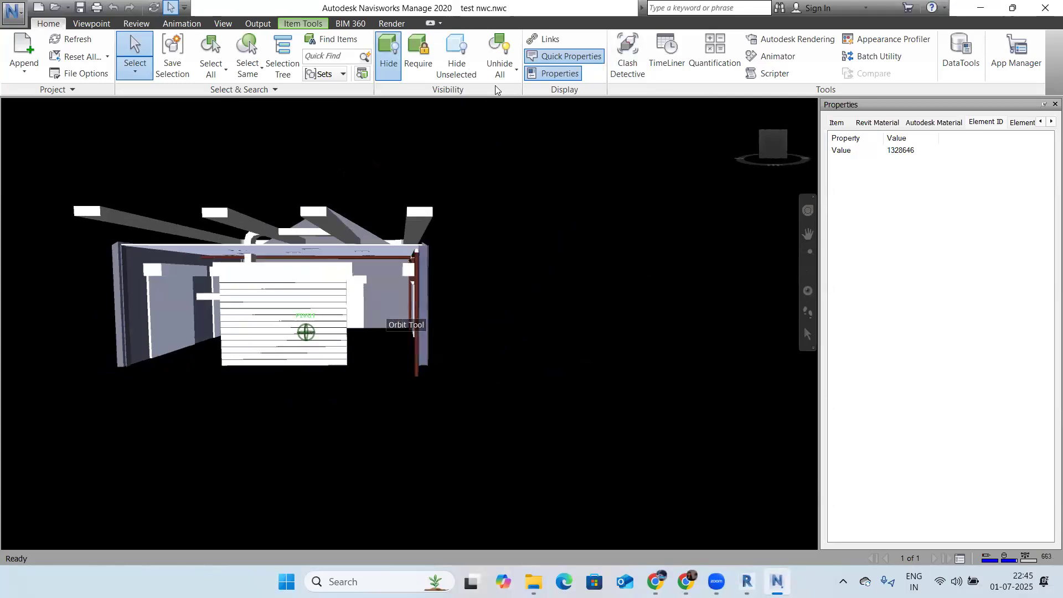
# Step: Unhide all hidden items and clear the gable wall selection
pyautogui.click(510, 76)
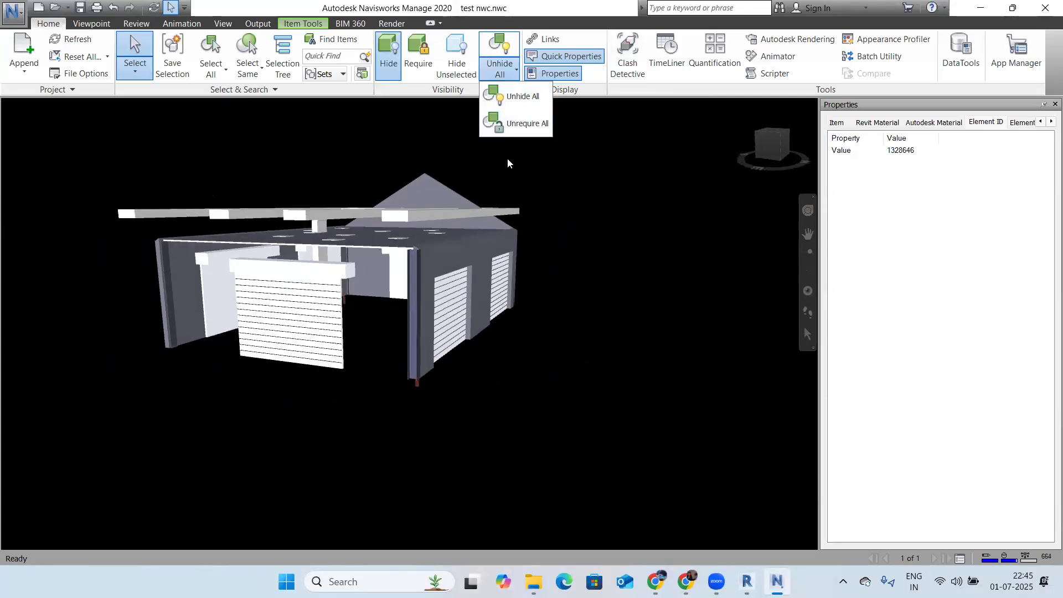
pyautogui.click(509, 95)
pyautogui.keyDown('shift'); pyautogui.moveTo(407, 204); pyautogui.dragTo(327, 263, button='middle'); pyautogui.keyUp('shift')
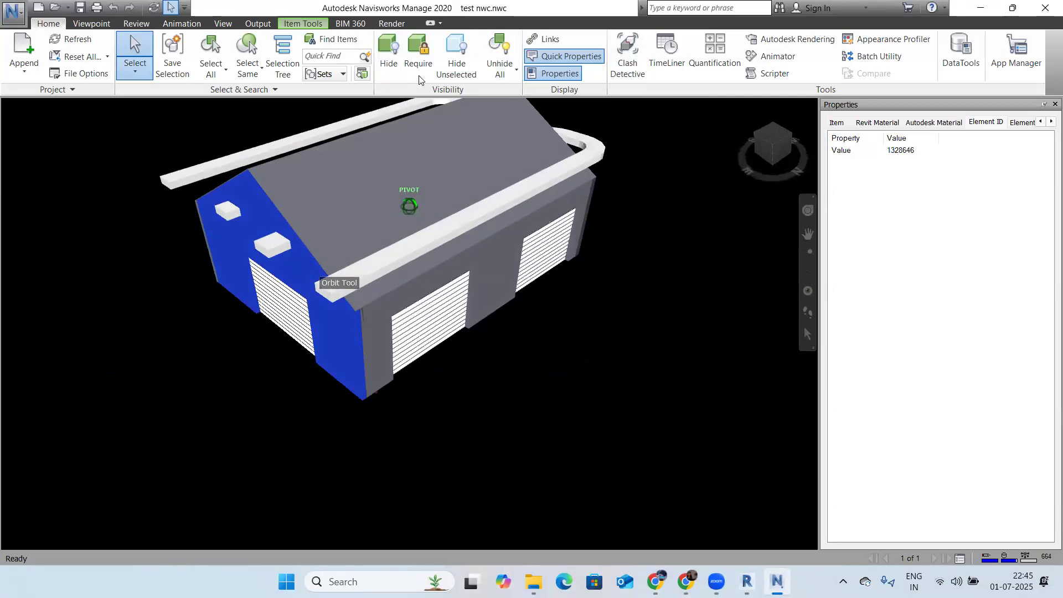
pyautogui.press('Escape')
pyautogui.keyDown('shift'); pyautogui.moveTo(480, 121); pyautogui.dragTo(384, 215, button='middle'); pyautogui.keyUp('shift')
pyautogui.keyDown('shift'); pyautogui.moveTo(283, 266); pyautogui.dragTo(304, 277, button='middle'); pyautogui.keyUp('shift')
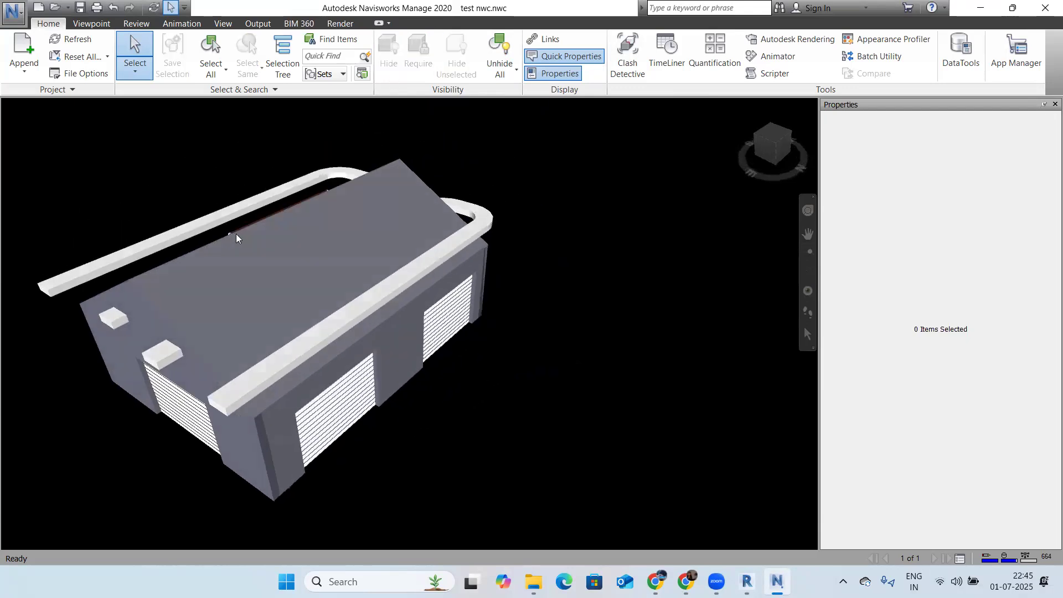
pyautogui.click(250, 233)
pyautogui.press('Escape')
pyautogui.keyDown('shift'); pyautogui.moveTo(305, 356); pyautogui.dragTo(465, 310, button='middle'); pyautogui.keyUp('shift')
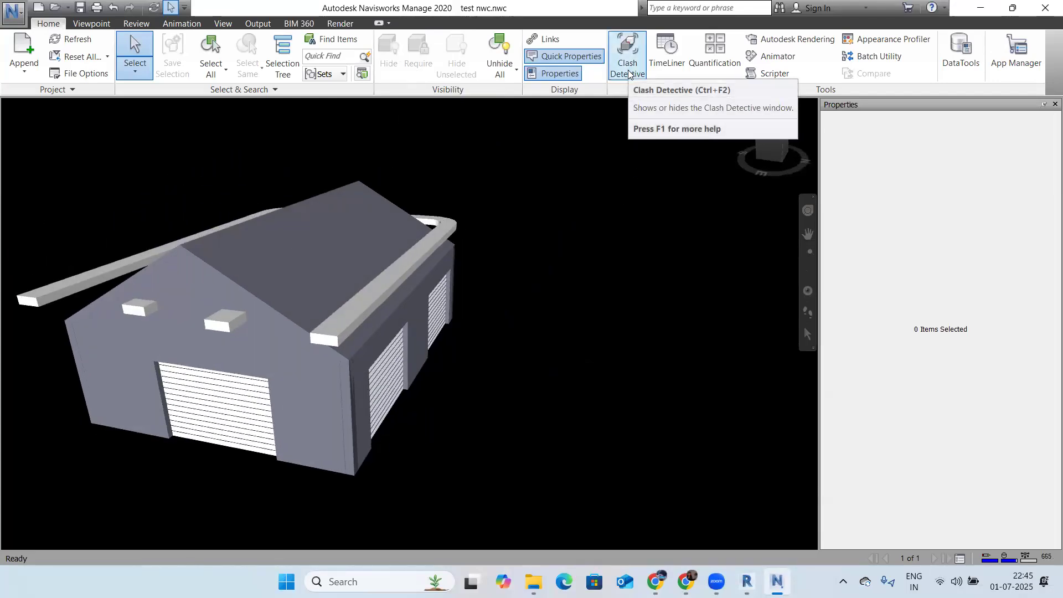
# Step: Open Clash Detective beside the building and close the item properties
pyautogui.click(629, 73)
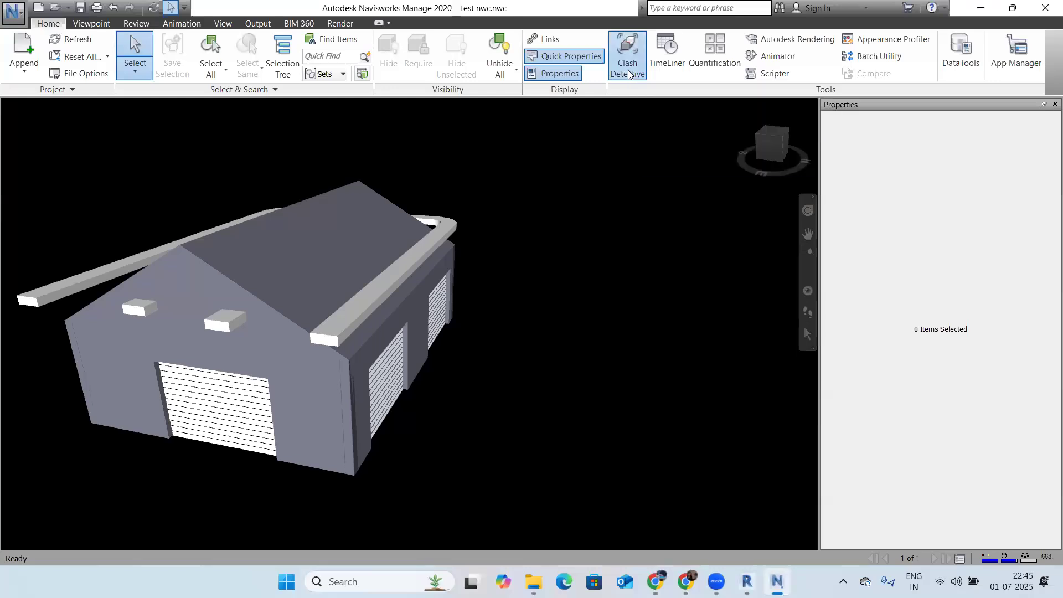
pyautogui.moveTo(377, 122); pyautogui.dragTo(1047, 111)
pyautogui.click(1055, 104)
pyautogui.moveTo(708, 186); pyautogui.dragTo(743, 154)
pyautogui.scroll(-3, 213, 278)
pyautogui.scroll(2, 427, 218)
pyautogui.moveTo(425, 222); pyautogui.dragTo(319, 250, button='middle')
pyautogui.moveTo(679, 161); pyautogui.dragTo(610, 155)
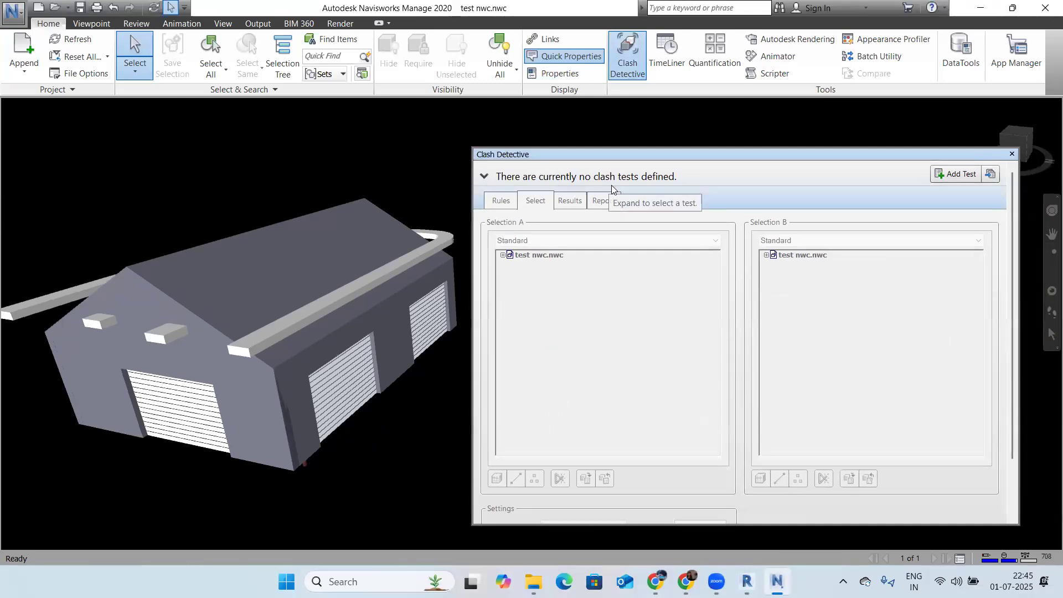
pyautogui.moveTo(700, 156); pyautogui.dragTo(693, 149)
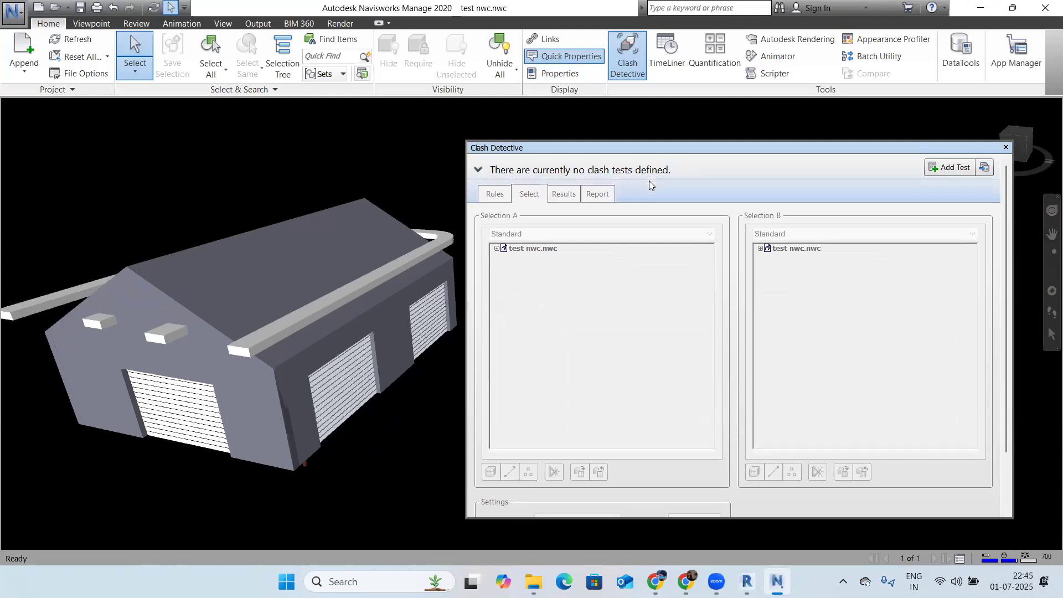
# Step: Add a clash test and name it "unique civil"
pyautogui.moveTo(436, 269)
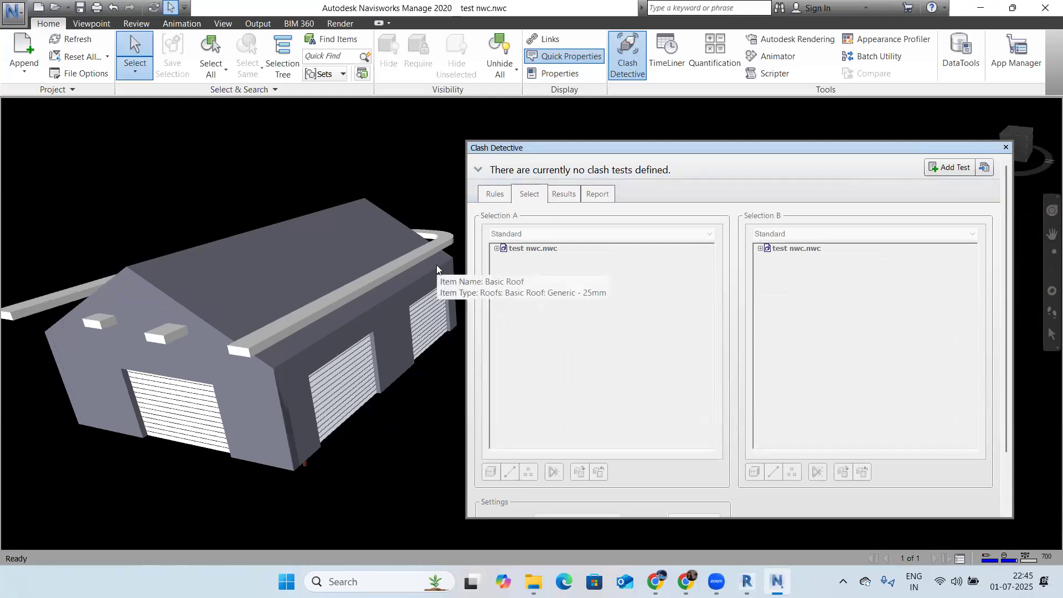
pyautogui.click(956, 161)
pyautogui.moveTo(697, 150); pyautogui.dragTo(673, 97)
pyautogui.click(494, 178)
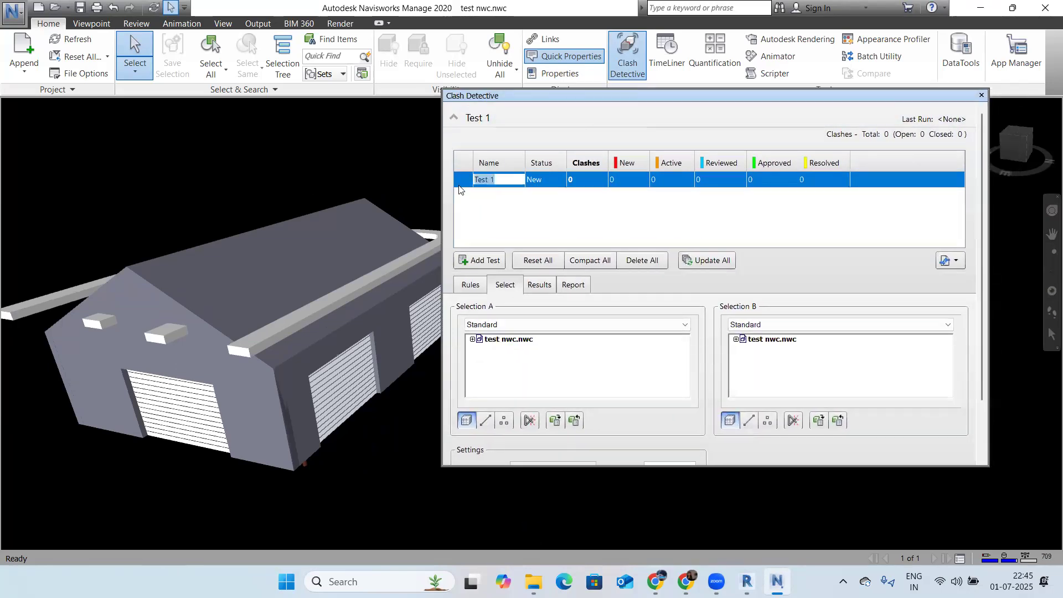
pyautogui.write('unique civil')
pyautogui.press('Return')
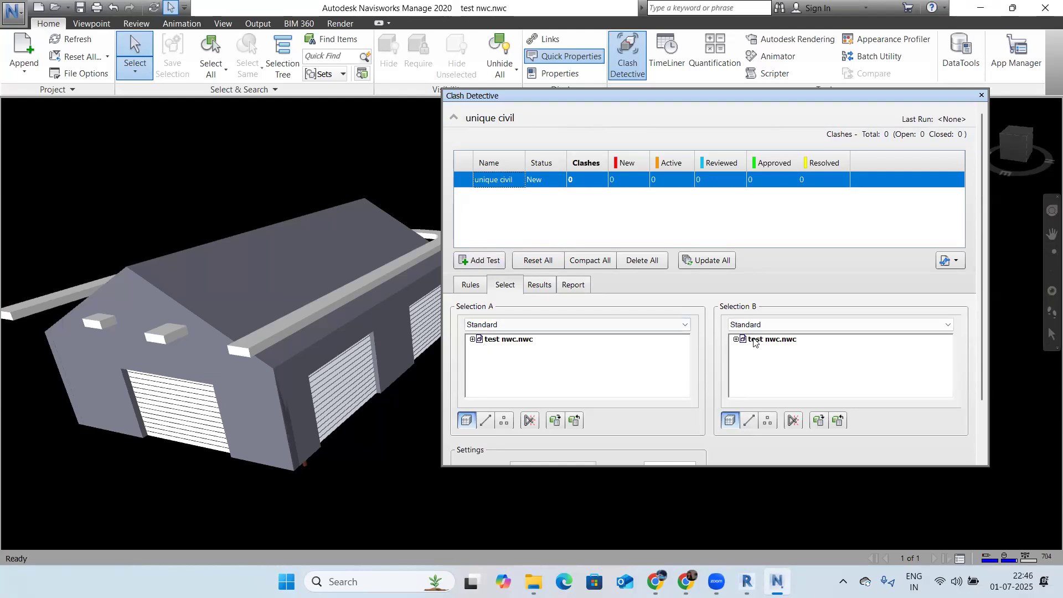
# Step: Choose test nwc.nwc for both Selection A and Selection B, and enlarge the view to reach the test settings
pyautogui.click(509, 340)
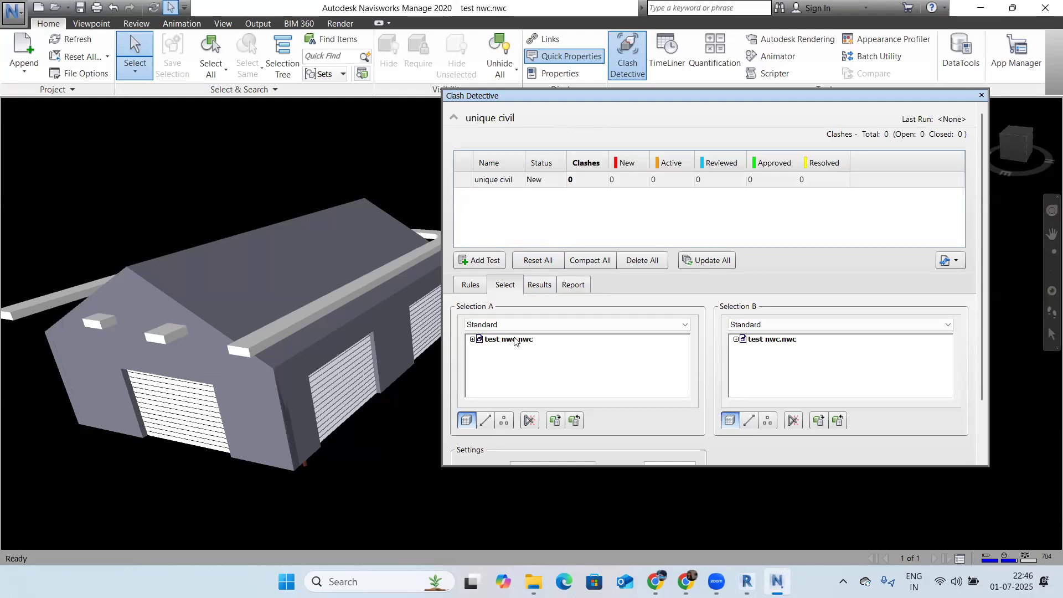
pyautogui.click(767, 340)
pyautogui.moveTo(721, 92); pyautogui.dragTo(674, 23)
pyautogui.moveTo(608, 27); pyautogui.dragTo(593, 44)
pyautogui.moveTo(616, 209); pyautogui.dragTo(618, 220)
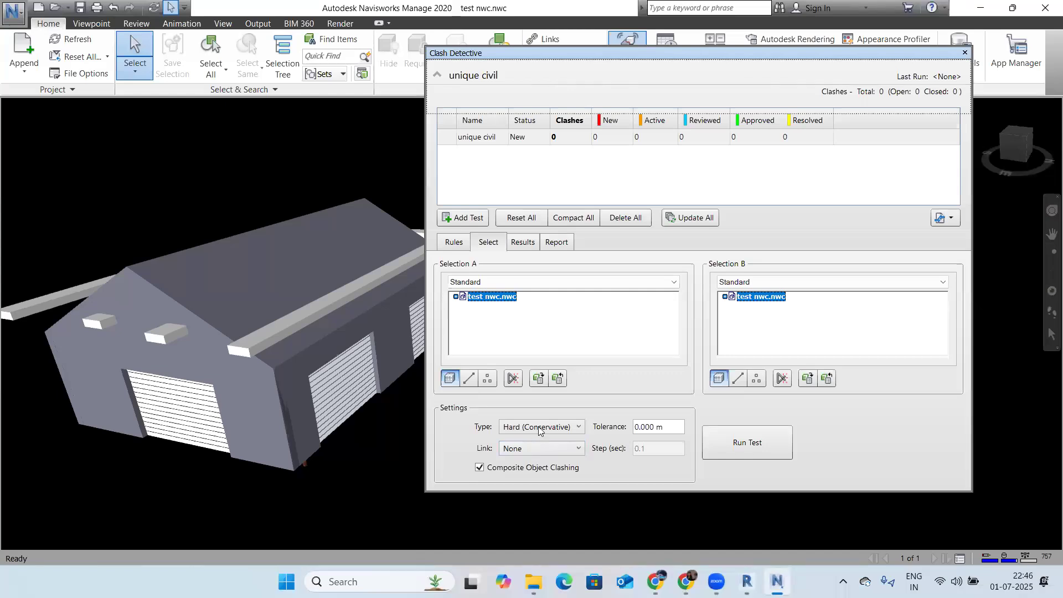
# Step: Set the clash test's type to Hard and review the other available clash types
pyautogui.click(532, 427)
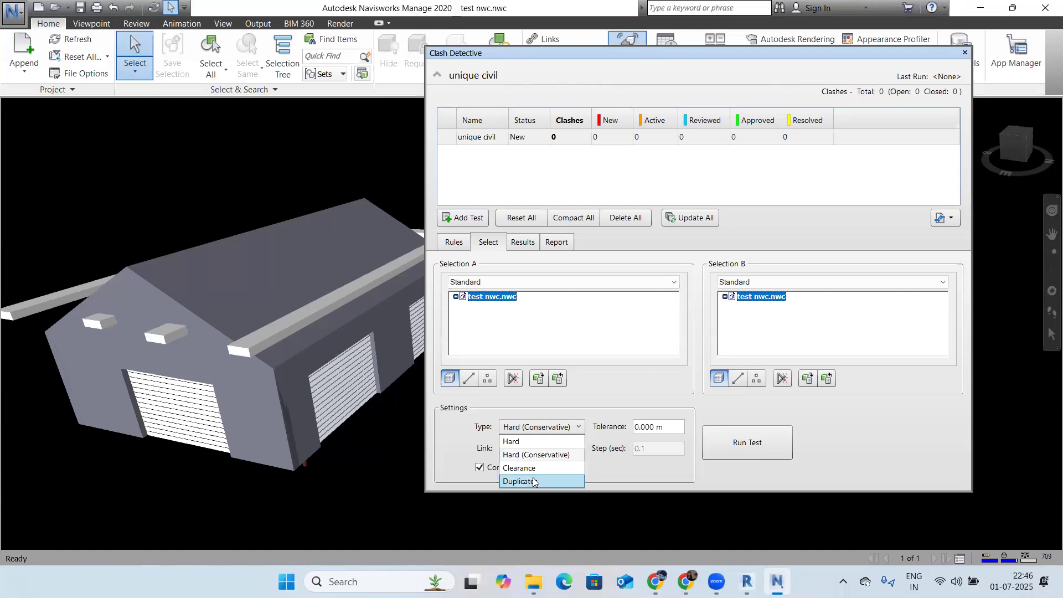
pyautogui.click(523, 442)
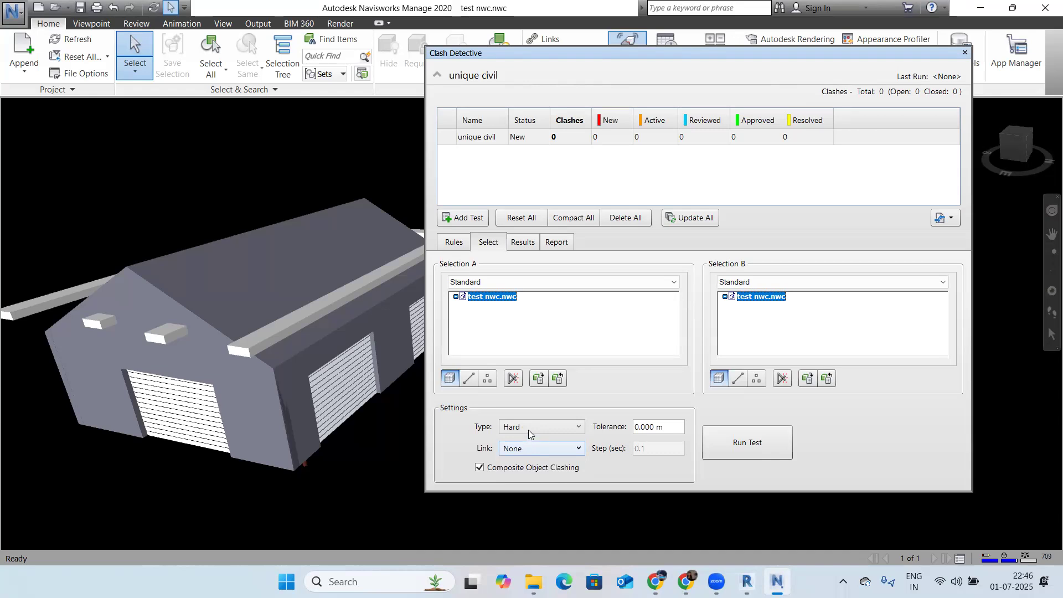
pyautogui.click(528, 430)
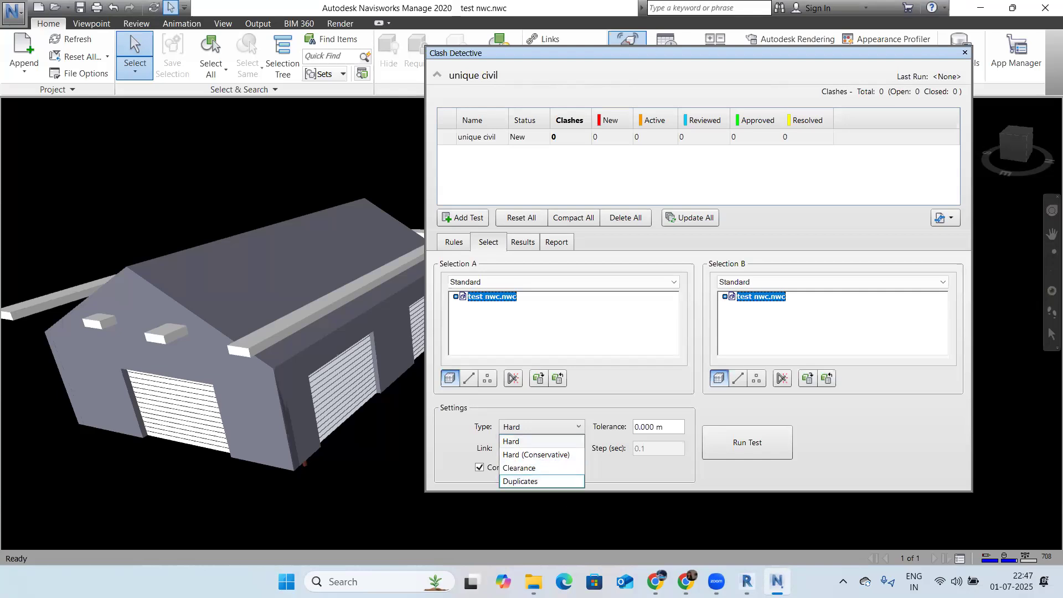
# Step: Switch to Chrome, search the web for "online paint" and open the Paint web app at paint.js.org
pyautogui.click(413, 582)
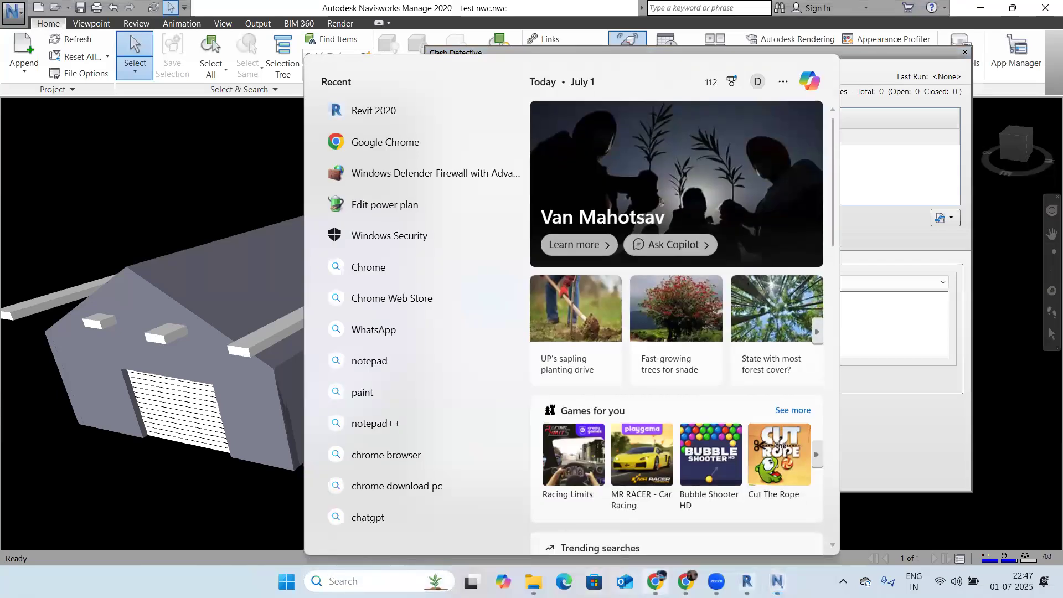
pyautogui.click(655, 581)
pyautogui.click(367, 14)
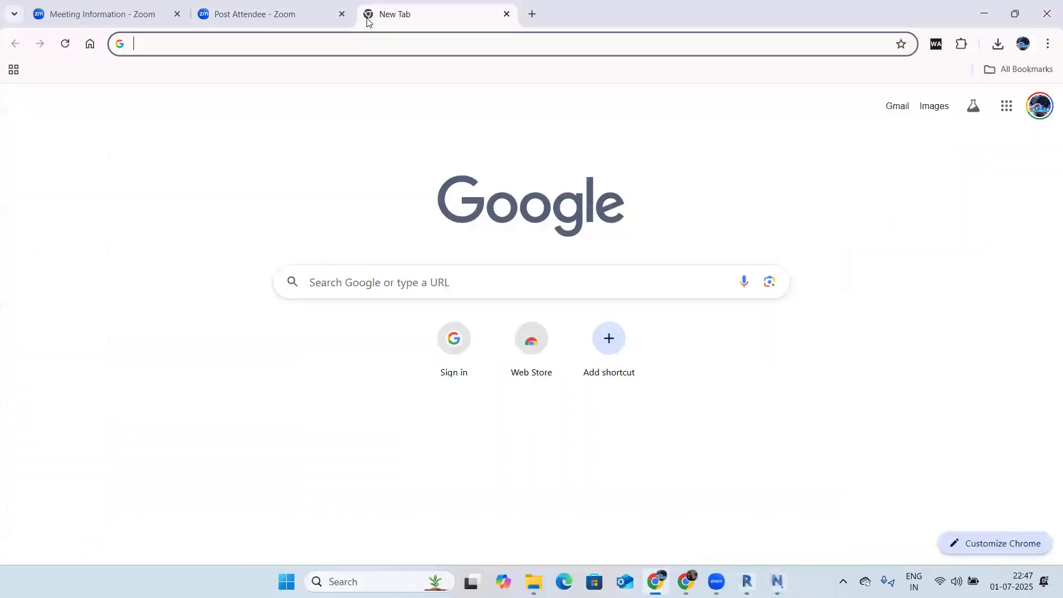
pyautogui.write('online paint')
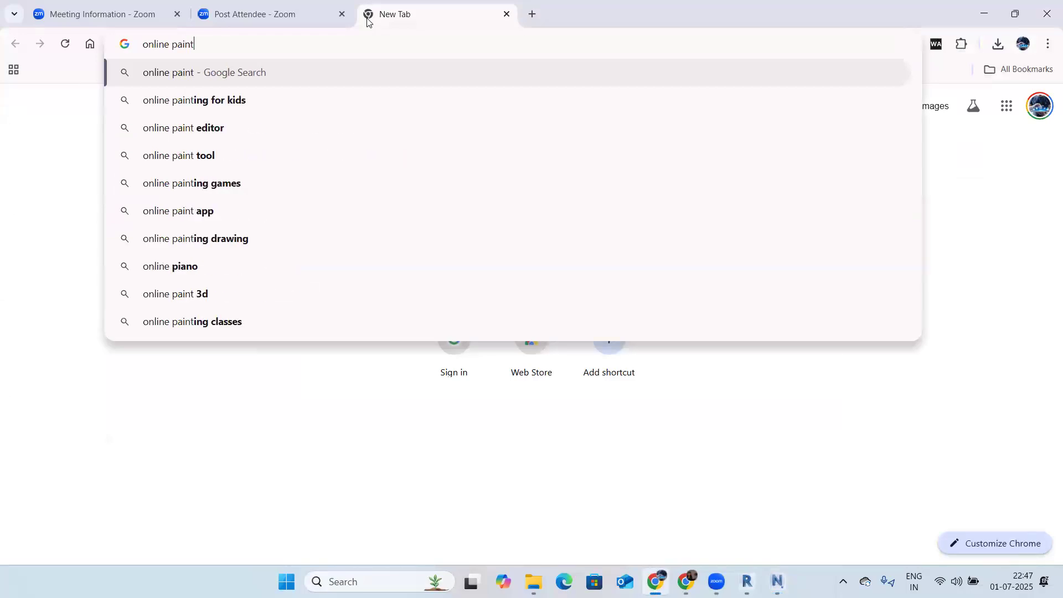
pyautogui.press('Return')
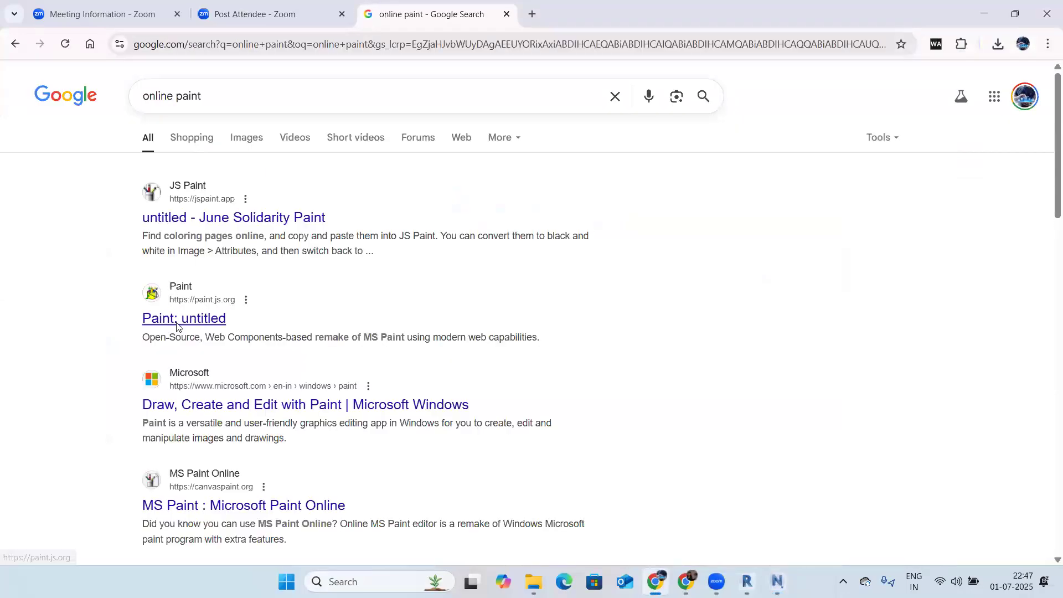
pyautogui.click(177, 320)
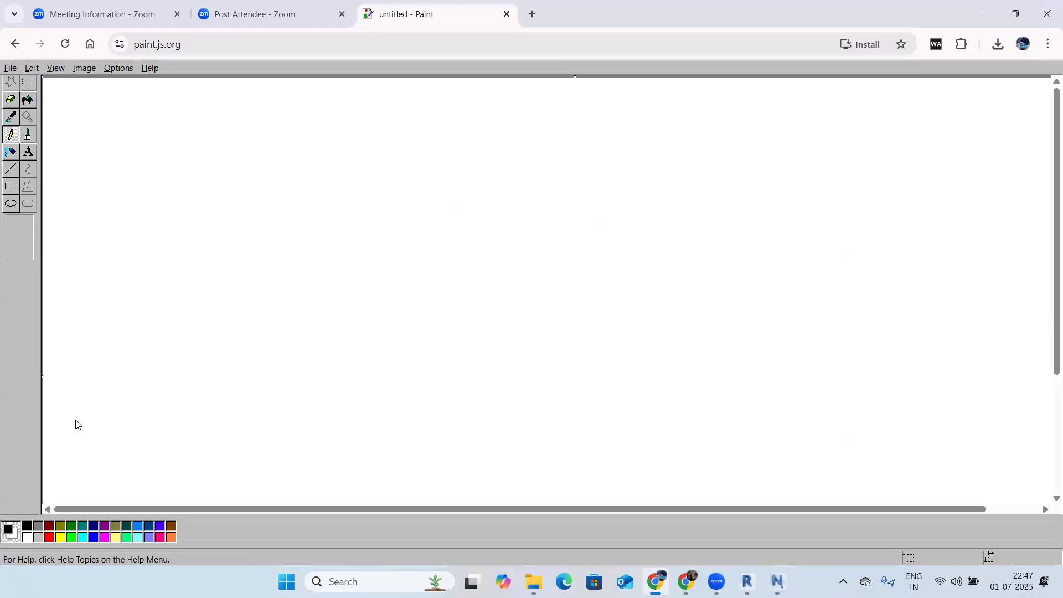
# Step: Choose the Brush tool and start a new blank drawing with the default black colour
pyautogui.click(10, 117)
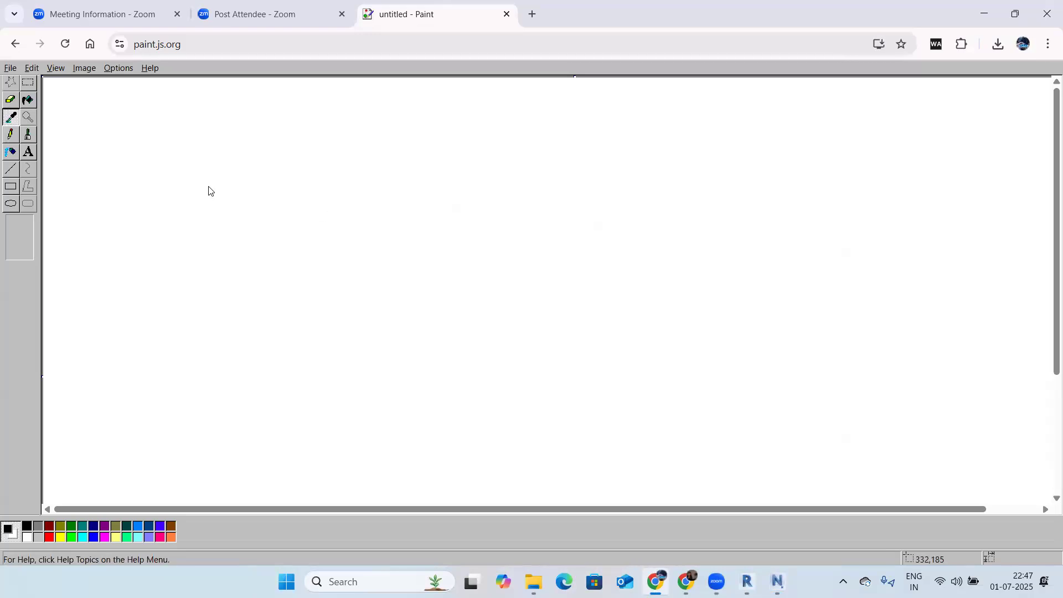
pyautogui.click(111, 160)
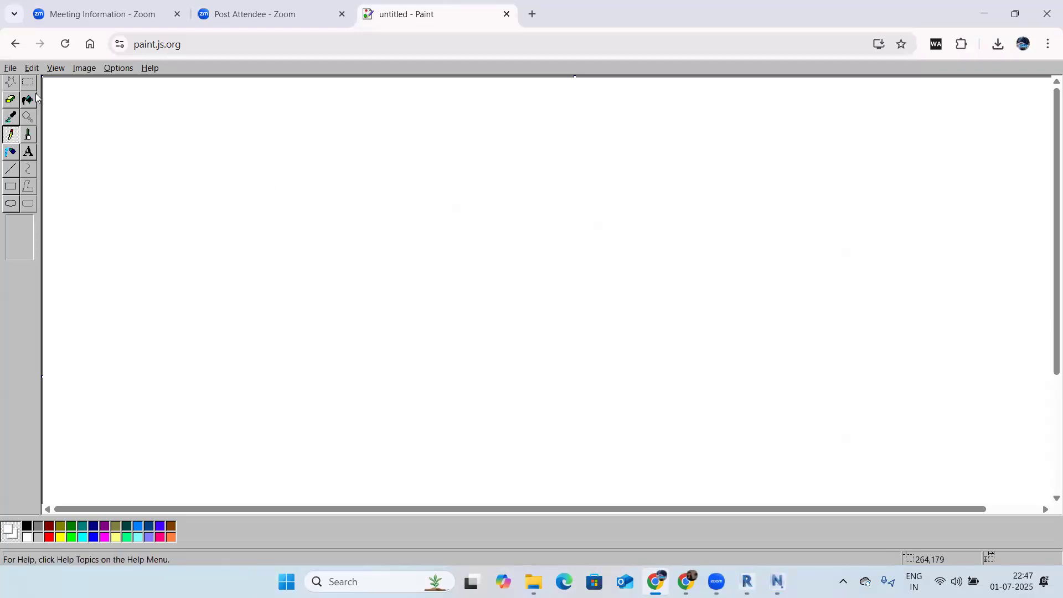
pyautogui.click(28, 135)
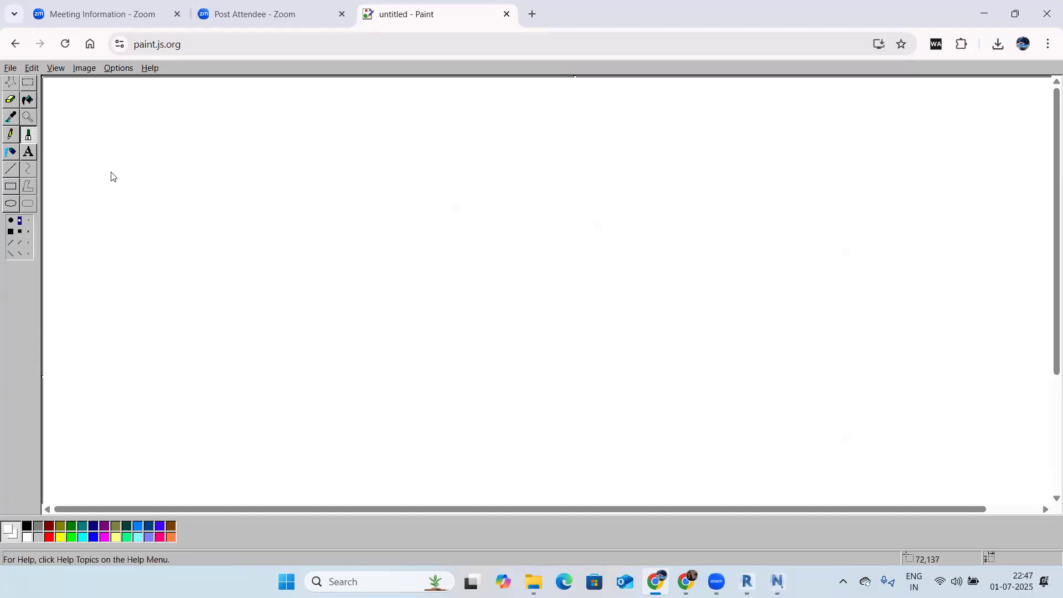
pyautogui.click(10, 68)
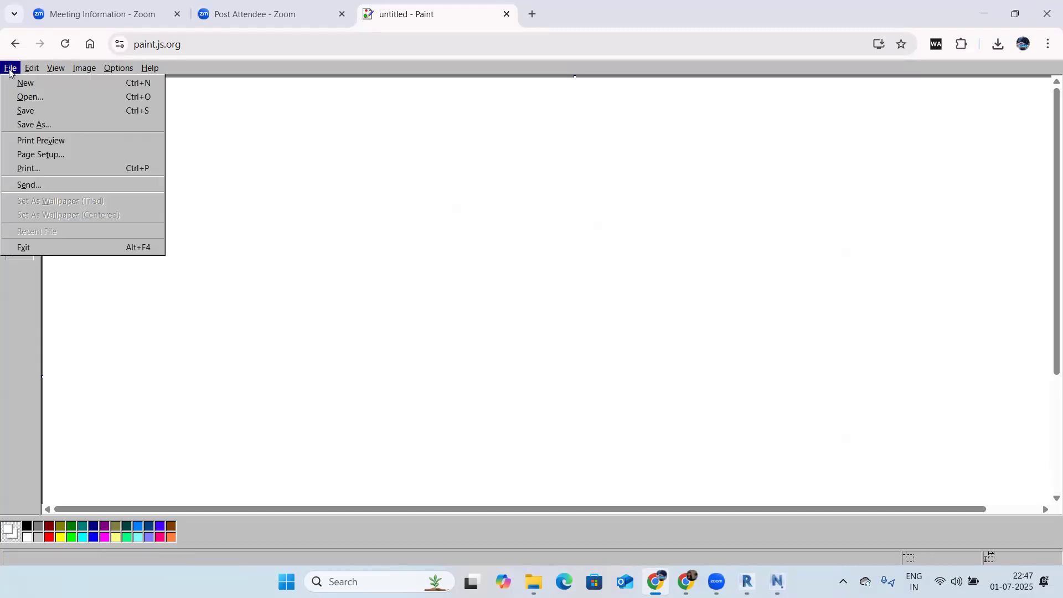
pyautogui.click(34, 91)
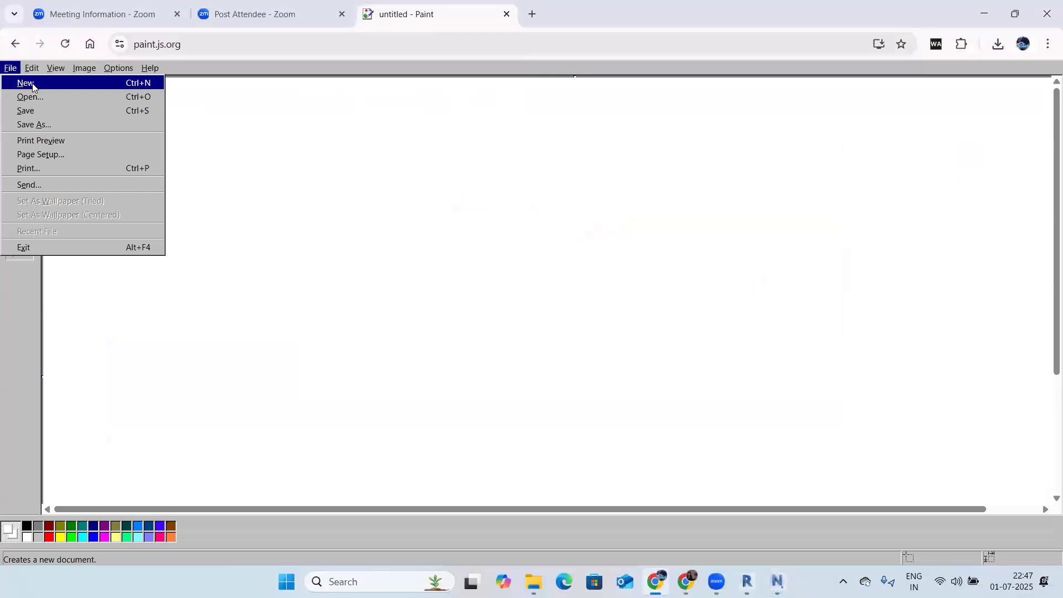
pyautogui.click(32, 87)
pyautogui.click(532, 334)
# Step: Draw a long, thin horizontal bar freehand across the middle of the canvas
pyautogui.click(273, 250)
pyautogui.moveTo(323, 256); pyautogui.dragTo(656, 242)
pyautogui.click(267, 227)
pyautogui.moveTo(403, 229); pyautogui.dragTo(664, 224)
pyautogui.moveTo(265, 228); pyautogui.dragTo(301, 254)
pyautogui.moveTo(666, 223)
pyautogui.mouseDown()
pyautogui.moveTo(657, 247)
pyautogui.moveTo(631, 249)
pyautogui.mouseUp()
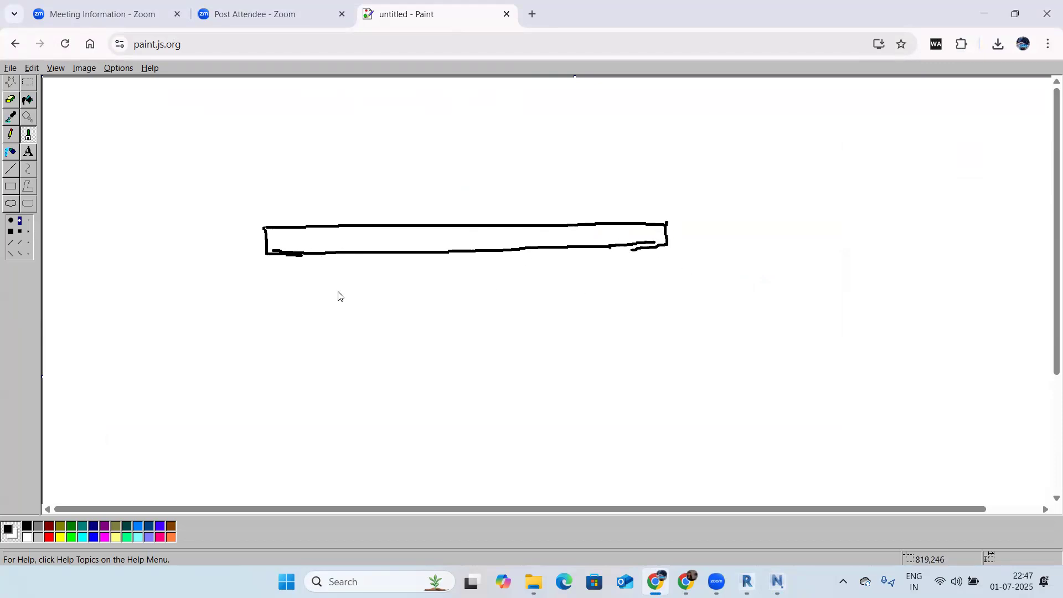
# Step: Draw a second thin bar just beneath the first and a bent duct that rises from its end and runs back above both
pyautogui.moveTo(357, 260)
pyautogui.mouseDown()
pyautogui.moveTo(660, 262)
pyautogui.moveTo(641, 280)
pyautogui.moveTo(318, 259)
pyautogui.moveTo(501, 272)
pyautogui.mouseUp()
pyautogui.click(366, 242)
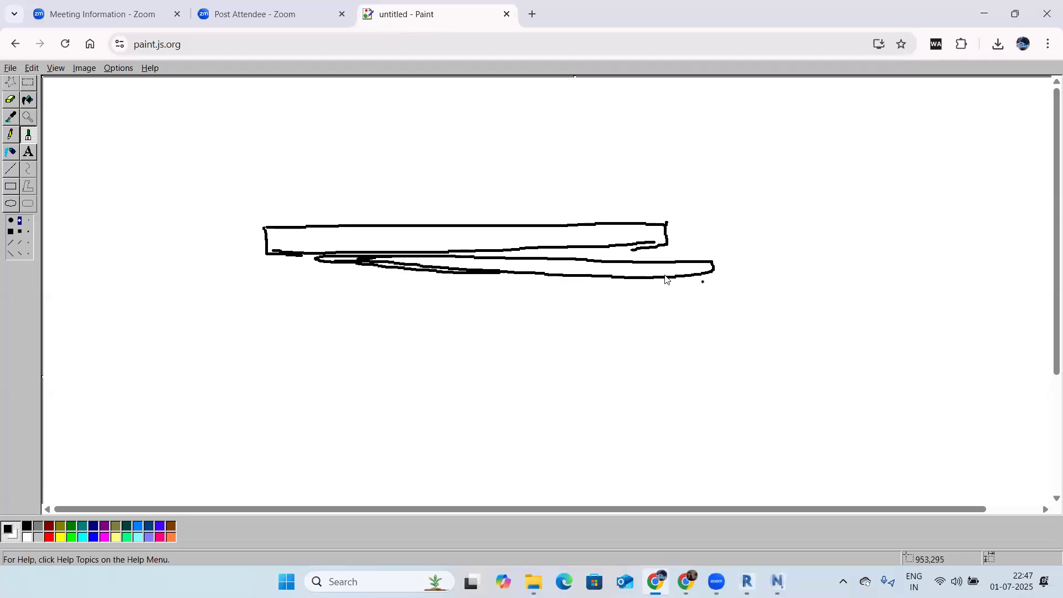
pyautogui.moveTo(695, 183); pyautogui.dragTo(396, 160)
pyautogui.moveTo(705, 258)
pyautogui.mouseDown()
pyautogui.moveTo(712, 171)
pyautogui.moveTo(404, 142)
pyautogui.moveTo(394, 160)
pyautogui.mouseUp()
pyautogui.click(659, 255)
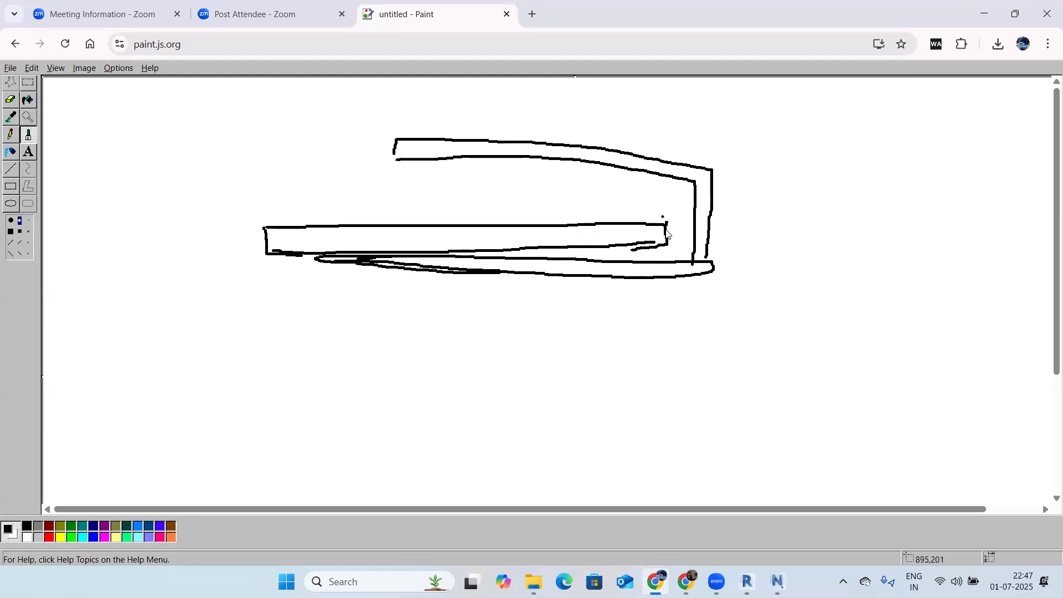
pyautogui.moveTo(685, 206)
pyautogui.mouseDown()
pyautogui.moveTo(672, 243)
pyautogui.moveTo(692, 199)
pyautogui.moveTo(689, 212)
pyautogui.moveTo(686, 189)
pyautogui.moveTo(673, 190)
pyautogui.mouseUp()
# Step: Mark the narrow gap between the two bars with a double-headed arrow and draw a leader line out from it
pyautogui.keyDown('ctrl'); pyautogui.scroll(2, 696, 205); pyautogui.keyUp('ctrl')
pyautogui.keyDown('ctrl'); pyautogui.scroll(1, 750, 253); pyautogui.keyUp('ctrl')
pyautogui.moveTo(884, 310); pyautogui.dragTo(705, 276)
pyautogui.hotkey('ctrl', 'z')
pyautogui.moveTo(619, 488); pyautogui.dragTo(850, 487)
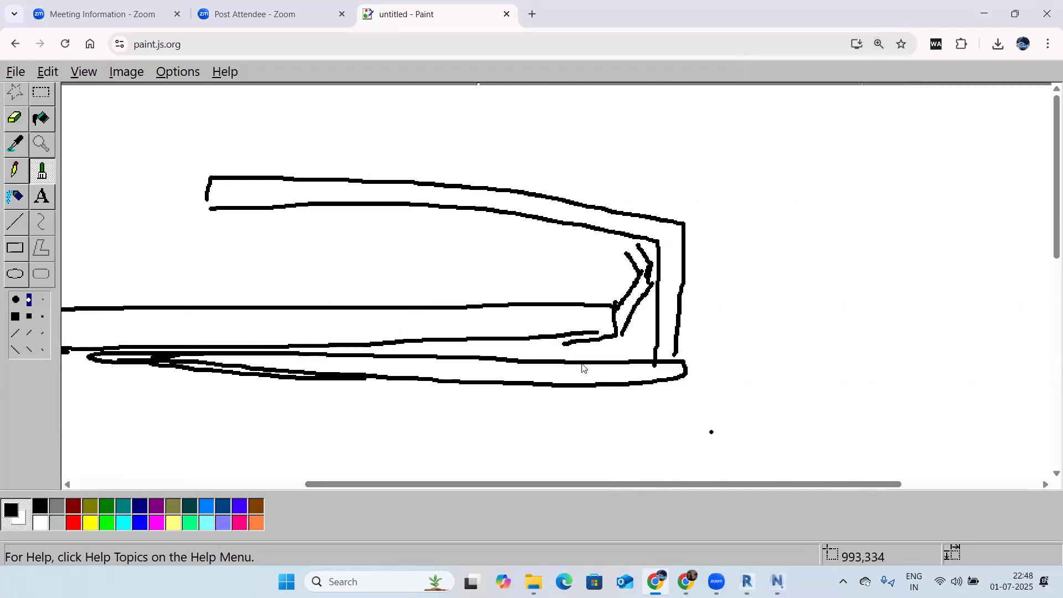
pyautogui.moveTo(517, 339)
pyautogui.mouseDown()
pyautogui.moveTo(518, 359)
pyautogui.moveTo(520, 339)
pyautogui.moveTo(539, 357)
pyautogui.mouseUp()
pyautogui.moveTo(501, 340)
pyautogui.mouseDown()
pyautogui.moveTo(530, 361)
pyautogui.moveTo(557, 341)
pyautogui.mouseUp()
pyautogui.moveTo(786, 287)
pyautogui.mouseDown()
pyautogui.moveTo(558, 339)
pyautogui.moveTo(559, 359)
pyautogui.mouseUp()
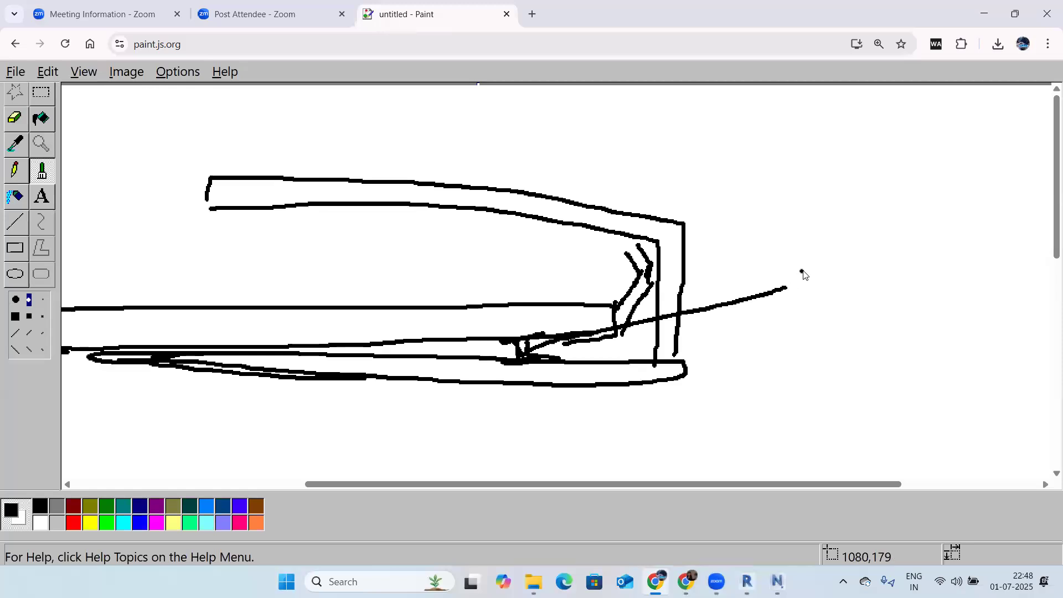
# Step: Write "10 mm" by hand at the end of the leader line
pyautogui.moveTo(799, 260); pyautogui.dragTo(810, 316)
pyautogui.moveTo(836, 243)
pyautogui.mouseDown()
pyautogui.moveTo(831, 291)
pyautogui.moveTo(837, 243)
pyautogui.mouseUp()
pyautogui.moveTo(870, 232)
pyautogui.mouseDown()
pyautogui.moveTo(882, 267)
pyautogui.moveTo(910, 261)
pyautogui.mouseUp()
pyautogui.moveTo(950, 201)
pyautogui.mouseDown()
pyautogui.moveTo(954, 238)
pyautogui.moveTo(1002, 187)
pyautogui.moveTo(1013, 214)
pyautogui.mouseUp()
# Step: Write the alternative values 50 and 40 by hand beneath the "10 mm" note, undoing the stray strokes
pyautogui.moveTo(870, 340)
pyautogui.mouseDown()
pyautogui.moveTo(871, 375)
pyautogui.moveTo(951, 306)
pyautogui.moveTo(935, 316)
pyautogui.mouseUp()
pyautogui.moveTo(715, 387)
pyautogui.mouseDown()
pyautogui.moveTo(718, 421)
pyautogui.moveTo(727, 390)
pyautogui.moveTo(737, 406)
pyautogui.mouseUp()
pyautogui.hotkey('ctrl', 'z')
pyautogui.hotkey('ctrl', 'z')
pyautogui.moveTo(742, 363)
pyautogui.mouseDown()
pyautogui.moveTo(756, 393)
pyautogui.moveTo(750, 429)
pyautogui.mouseUp()
pyautogui.moveTo(792, 346); pyautogui.dragTo(797, 382)
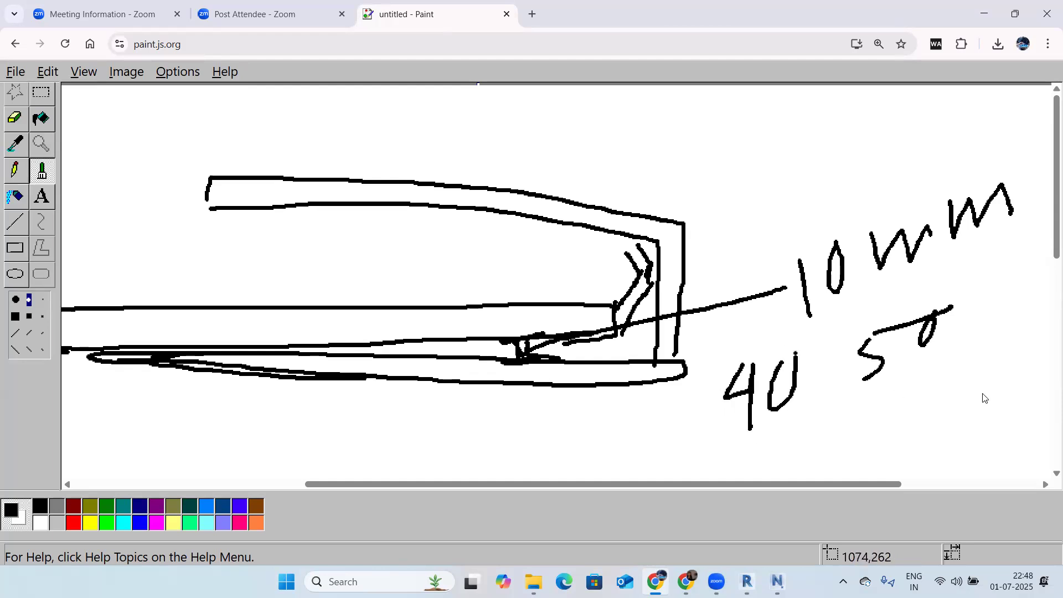
# Step: Write 60 beside the 50, underline both values and retrace the marked gap between the two bars
pyautogui.moveTo(975, 347)
pyautogui.mouseDown()
pyautogui.moveTo(970, 407)
pyautogui.moveTo(939, 418)
pyautogui.moveTo(1025, 332)
pyautogui.mouseUp()
pyautogui.click(958, 457)
pyautogui.moveTo(933, 453)
pyautogui.mouseDown()
pyautogui.moveTo(1045, 400)
pyautogui.moveTo(1053, 410)
pyautogui.mouseUp()
pyautogui.moveTo(855, 396); pyautogui.dragTo(979, 340)
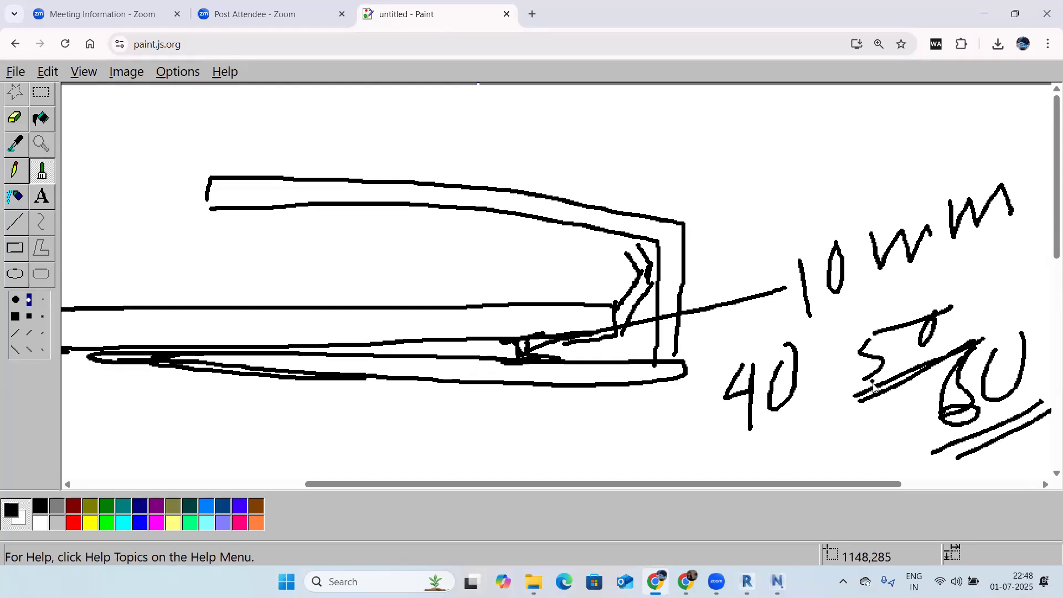
pyautogui.moveTo(521, 336); pyautogui.dragTo(557, 334)
pyautogui.moveTo(518, 368); pyautogui.dragTo(561, 363)
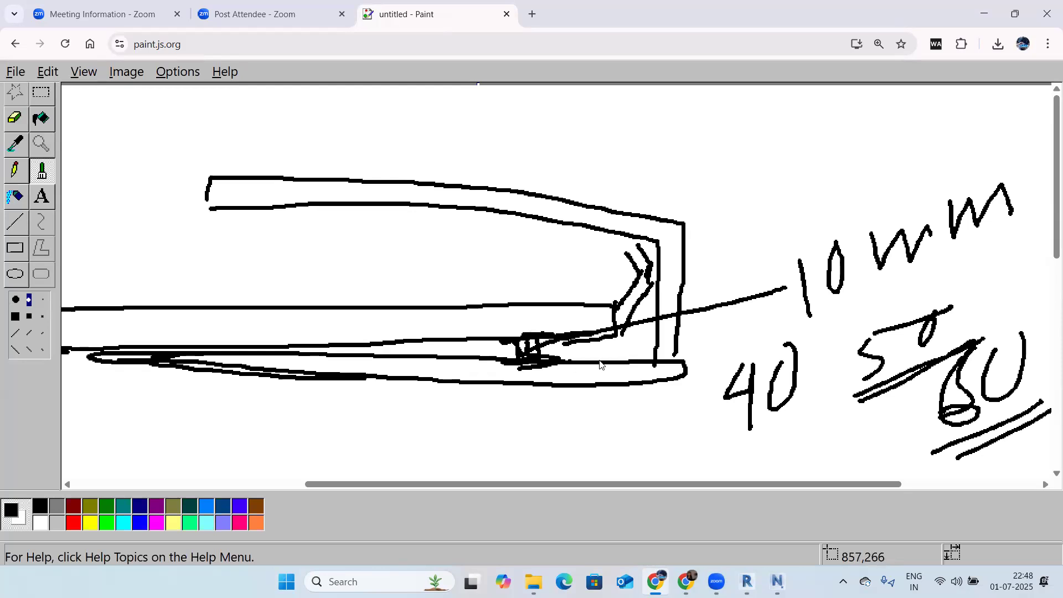
# Step: Draw a tilted four-sided frame below the handwritten values, with two upright posts inside and a beam spanning between them
pyautogui.hotkey('ctrl', '-')
pyautogui.hotkey('ctrl', '-')
pyautogui.hotkey('ctrl', '-')
pyautogui.hotkey('ctrl', '-')
pyautogui.hotkey('ctrl', '-')
pyautogui.hotkey('ctrl', '-')
pyautogui.moveTo(470, 305)
pyautogui.mouseDown()
pyautogui.moveTo(489, 417)
pyautogui.moveTo(487, 310)
pyautogui.moveTo(486, 415)
pyautogui.mouseUp()
pyautogui.moveTo(645, 265); pyautogui.dragTo(652, 375)
pyautogui.moveTo(650, 268)
pyautogui.mouseDown()
pyautogui.moveTo(680, 375)
pyautogui.moveTo(642, 378)
pyautogui.mouseUp()
pyautogui.moveTo(477, 350)
pyautogui.mouseDown()
pyautogui.moveTo(626, 300)
pyautogui.moveTo(516, 360)
pyautogui.moveTo(471, 369)
pyautogui.mouseUp()
pyautogui.moveTo(463, 298)
pyautogui.mouseDown()
pyautogui.moveTo(451, 302)
pyautogui.moveTo(476, 426)
pyautogui.mouseUp()
pyautogui.moveTo(452, 298)
pyautogui.mouseDown()
pyautogui.moveTo(465, 455)
pyautogui.moveTo(461, 387)
pyautogui.moveTo(707, 316)
pyautogui.mouseUp()
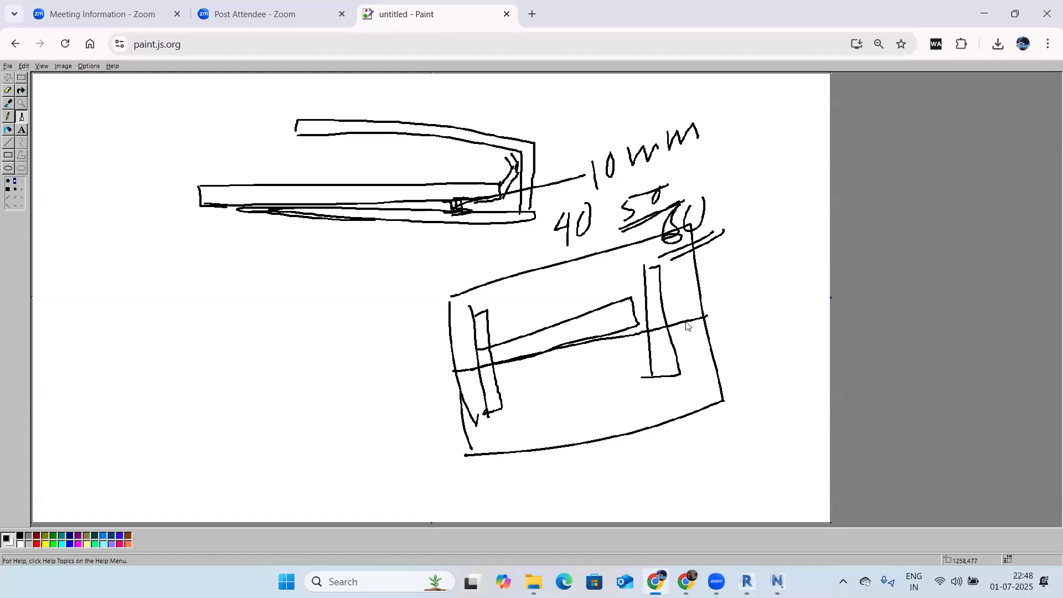
# Step: Sketch a crossed symbol below the bars and two open-bottomed box shapes linked by a double-headed arrow
pyautogui.click(171, 254)
pyautogui.moveTo(181, 245)
pyautogui.mouseDown()
pyautogui.moveTo(192, 342)
pyautogui.moveTo(167, 333)
pyautogui.moveTo(161, 314)
pyautogui.mouseUp()
pyautogui.moveTo(205, 174); pyautogui.dragTo(204, 198)
pyautogui.moveTo(271, 344); pyautogui.dragTo(289, 334)
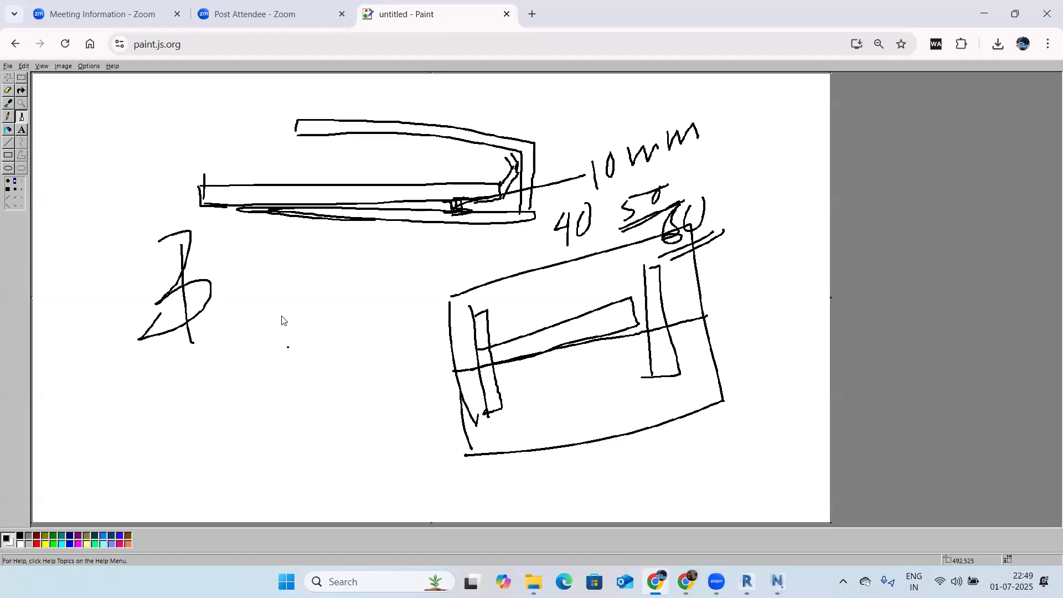
pyautogui.moveTo(285, 288)
pyautogui.mouseDown()
pyautogui.moveTo(291, 373)
pyautogui.moveTo(336, 301)
pyautogui.moveTo(346, 364)
pyautogui.mouseUp()
pyautogui.moveTo(425, 446)
pyautogui.mouseDown()
pyautogui.moveTo(493, 330)
pyautogui.moveTo(518, 486)
pyautogui.mouseUp()
pyautogui.moveTo(337, 333)
pyautogui.mouseDown()
pyautogui.moveTo(410, 382)
pyautogui.moveTo(355, 397)
pyautogui.mouseUp()
pyautogui.moveTo(402, 352)
pyautogui.mouseDown()
pyautogui.moveTo(416, 397)
pyautogui.moveTo(405, 406)
pyautogui.mouseUp()
# Step: Write "4'-5" by hand below the bars and draw a large loop around it and the marked gap
pyautogui.moveTo(386, 254); pyautogui.dragTo(394, 284)
pyautogui.moveTo(387, 266); pyautogui.dragTo(388, 318)
pyautogui.moveTo(410, 249)
pyautogui.mouseDown()
pyautogui.moveTo(404, 263)
pyautogui.moveTo(458, 274)
pyautogui.moveTo(476, 237)
pyautogui.mouseUp()
pyautogui.click(454, 254)
pyautogui.moveTo(510, 211); pyautogui.dragTo(509, 217)
pyautogui.moveTo(433, 211)
pyautogui.mouseDown()
pyautogui.moveTo(448, 327)
pyautogui.moveTo(501, 191)
pyautogui.moveTo(398, 206)
pyautogui.mouseUp()
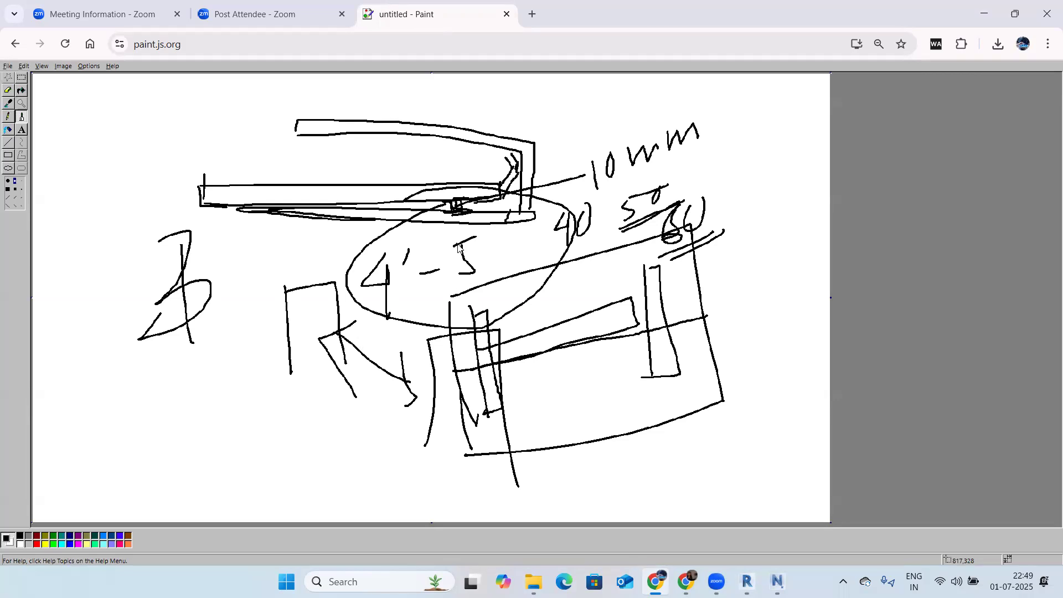
# Step: Switch back to Navisworks and set the unique civil clash test's type to Clearance
pyautogui.click(984, 14)
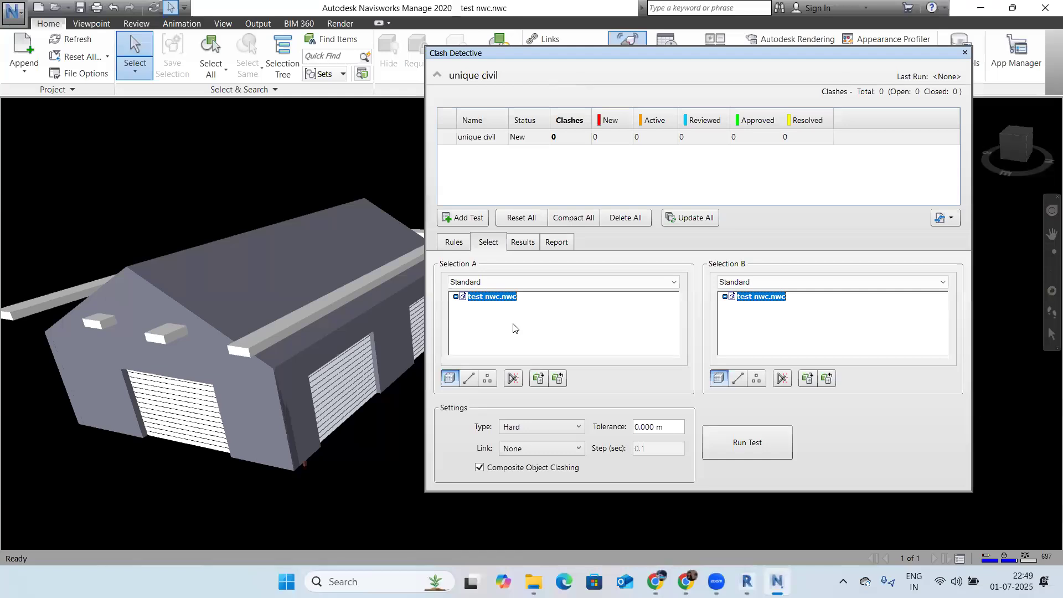
pyautogui.click(537, 449)
pyautogui.click(535, 453)
pyautogui.click(514, 427)
pyautogui.click(516, 468)
# Step: Review the clash test's link options and the list of available clash types
pyautogui.click(571, 451)
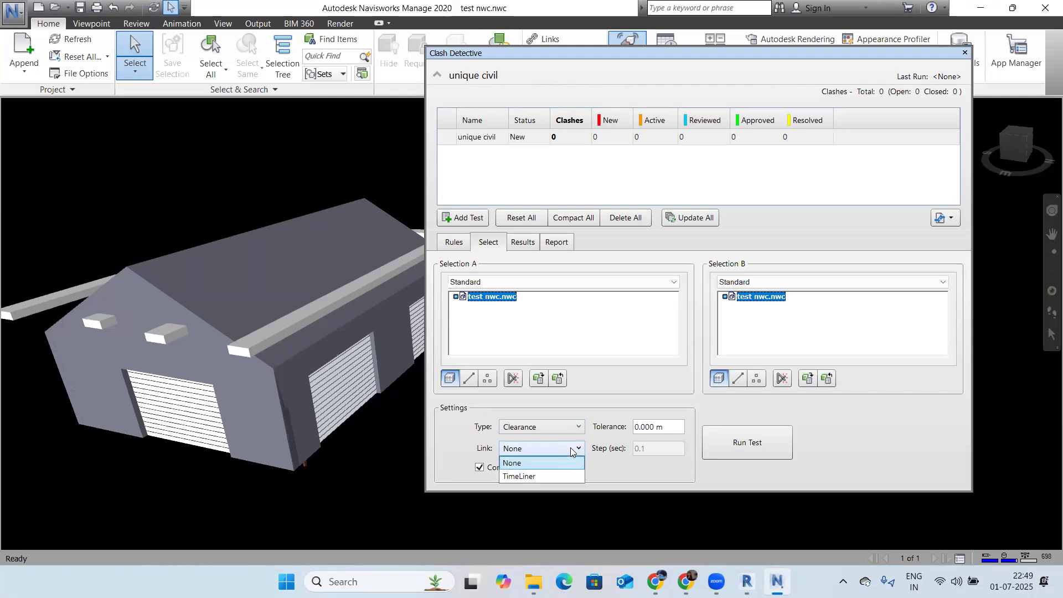
pyautogui.click(572, 430)
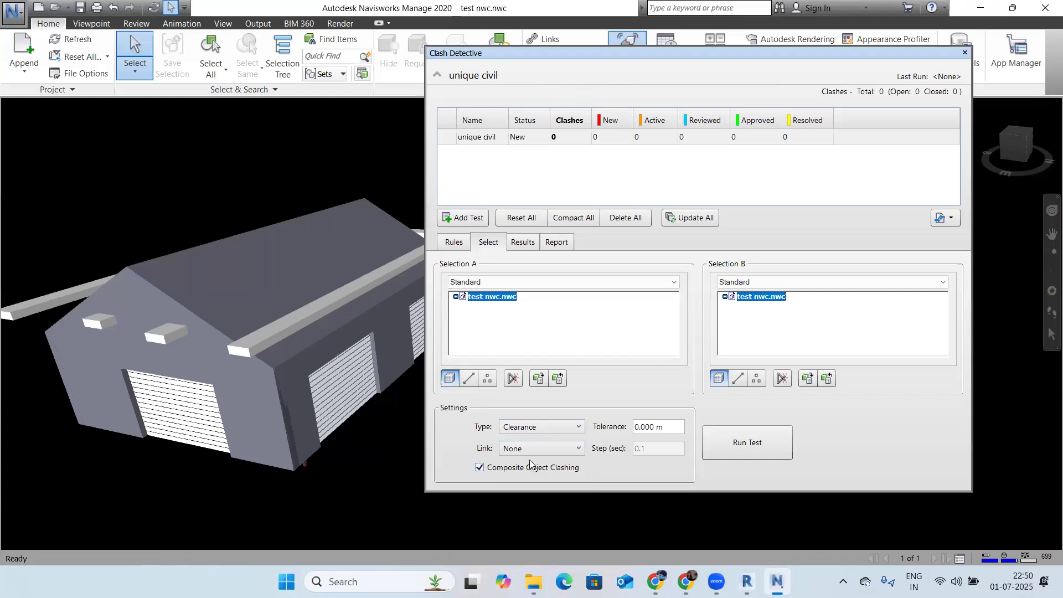
pyautogui.click(536, 427)
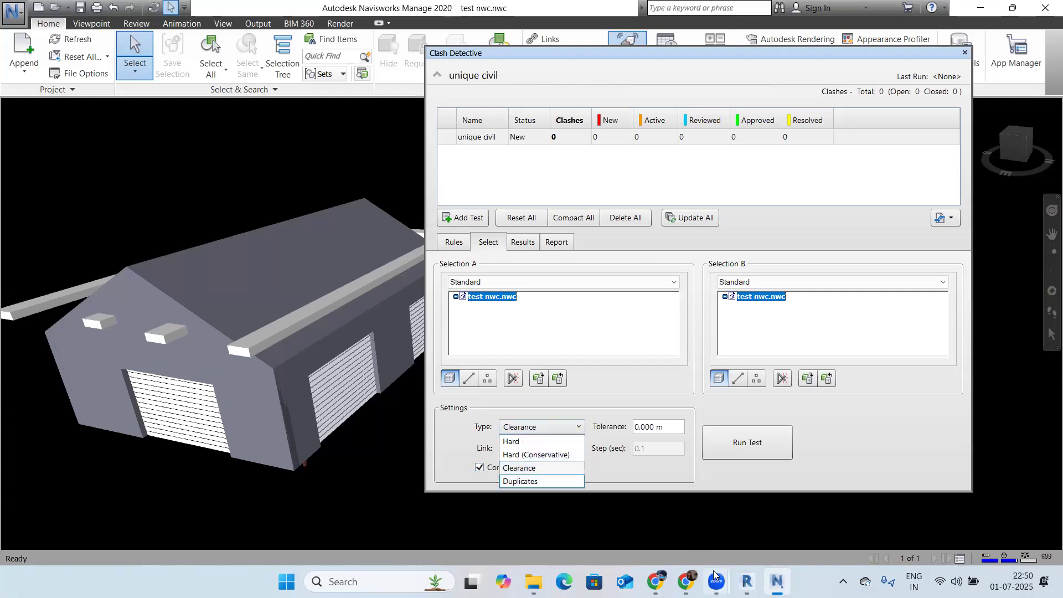
pyautogui.moveTo(717, 582)
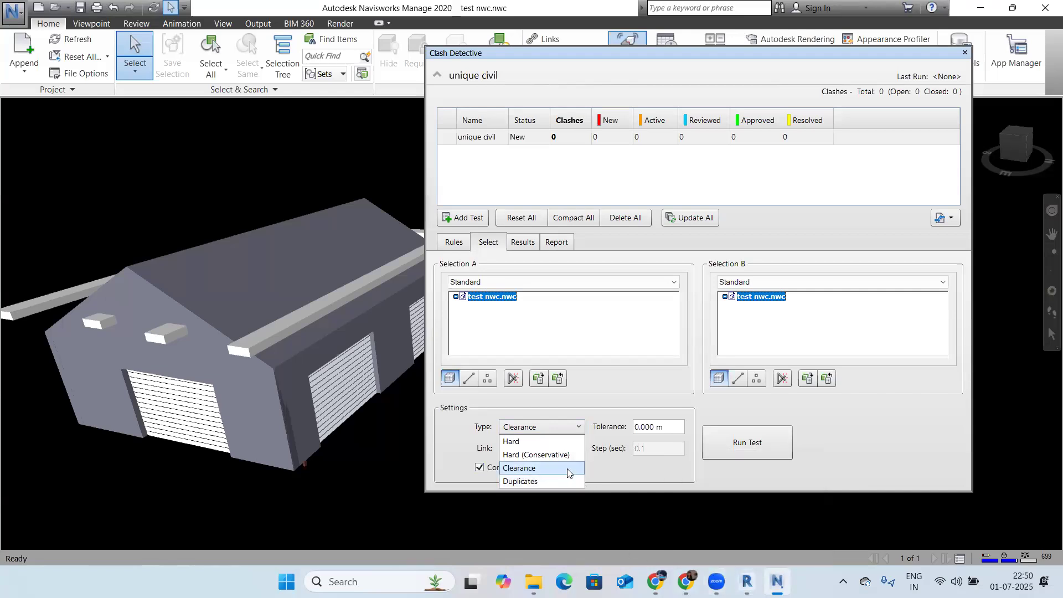
pyautogui.click(676, 431)
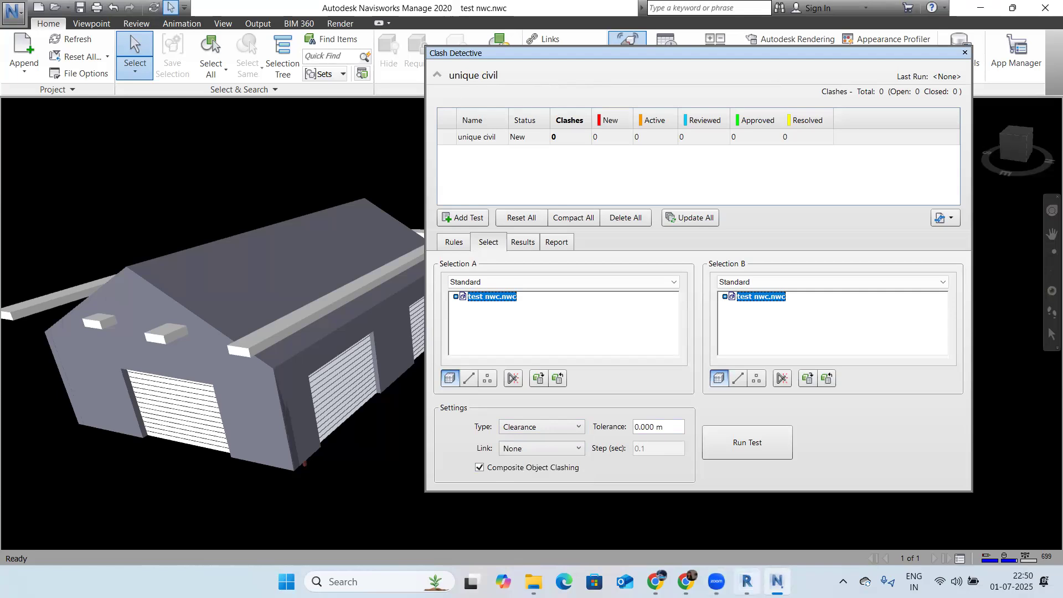
# Step: Switch back to the browser drawing and draw a vertical stack of long horizontal bars over the existing sketch
pyautogui.click(747, 581)
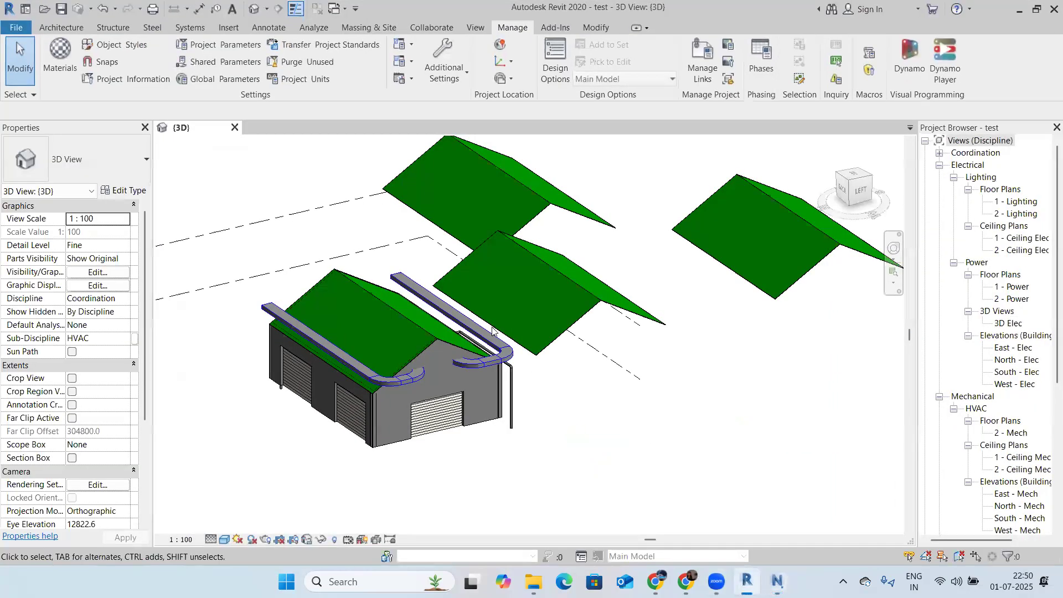
pyautogui.click(655, 581)
pyautogui.moveTo(86, 92)
pyautogui.mouseDown()
pyautogui.moveTo(87, 115)
pyautogui.moveTo(221, 77)
pyautogui.mouseUp()
pyautogui.moveTo(65, 122); pyautogui.dragTo(298, 118)
pyautogui.moveTo(194, 83)
pyautogui.mouseDown()
pyautogui.moveTo(293, 93)
pyautogui.moveTo(304, 123)
pyautogui.mouseUp()
pyautogui.moveTo(73, 159)
pyautogui.mouseDown()
pyautogui.moveTo(75, 205)
pyautogui.moveTo(352, 179)
pyautogui.mouseUp()
pyautogui.moveTo(335, 181); pyautogui.dragTo(318, 223)
pyautogui.moveTo(65, 212); pyautogui.dragTo(364, 247)
pyautogui.moveTo(66, 295)
pyautogui.mouseDown()
pyautogui.moveTo(74, 337)
pyautogui.moveTo(349, 293)
pyautogui.mouseUp()
pyautogui.moveTo(349, 293); pyautogui.dragTo(345, 328)
pyautogui.moveTo(72, 334); pyautogui.dragTo(341, 323)
pyautogui.moveTo(138, 422)
pyautogui.mouseDown()
pyautogui.moveTo(139, 463)
pyautogui.moveTo(444, 422)
pyautogui.moveTo(444, 464)
pyautogui.mouseUp()
pyautogui.click(135, 477)
pyautogui.moveTo(139, 467); pyautogui.dragTo(506, 481)
# Step: Mark the gaps between the stacked bars with double-headed arrows and label them 10 mm by hand
pyautogui.moveTo(215, 431)
pyautogui.mouseDown()
pyautogui.moveTo(201, 326)
pyautogui.moveTo(225, 361)
pyautogui.moveTo(224, 421)
pyautogui.moveTo(244, 385)
pyautogui.mouseUp()
pyautogui.moveTo(244, 371)
pyautogui.mouseDown()
pyautogui.moveTo(252, 393)
pyautogui.moveTo(264, 355)
pyautogui.mouseUp()
pyautogui.moveTo(254, 394); pyautogui.dragTo(405, 336)
pyautogui.moveTo(204, 230)
pyautogui.mouseDown()
pyautogui.moveTo(199, 283)
pyautogui.moveTo(205, 230)
pyautogui.moveTo(215, 256)
pyautogui.moveTo(198, 283)
pyautogui.moveTo(229, 284)
pyautogui.moveTo(259, 262)
pyautogui.moveTo(305, 259)
pyautogui.moveTo(314, 270)
pyautogui.mouseUp()
pyautogui.click(236, 146)
pyautogui.moveTo(223, 122)
pyautogui.mouseDown()
pyautogui.moveTo(212, 177)
pyautogui.moveTo(233, 151)
pyautogui.moveTo(220, 167)
pyautogui.moveTo(240, 149)
pyautogui.moveTo(258, 162)
pyautogui.mouseUp()
pyautogui.moveTo(277, 138)
pyautogui.mouseDown()
pyautogui.moveTo(327, 161)
pyautogui.moveTo(348, 151)
pyautogui.mouseUp()
pyautogui.moveTo(371, 394); pyautogui.dragTo(414, 361)
pyautogui.moveTo(362, 154)
pyautogui.mouseDown()
pyautogui.moveTo(382, 133)
pyautogui.moveTo(399, 147)
pyautogui.mouseUp()
# Step: Draw a tall oval around all the gap arrows and outline another long bar across the uppermost gap
pyautogui.moveTo(197, 103)
pyautogui.mouseDown()
pyautogui.moveTo(124, 398)
pyautogui.moveTo(277, 130)
pyautogui.moveTo(222, 78)
pyautogui.mouseUp()
pyautogui.click(136, 133)
pyautogui.moveTo(68, 118)
pyautogui.mouseDown()
pyautogui.moveTo(71, 146)
pyautogui.moveTo(387, 135)
pyautogui.moveTo(453, 150)
pyautogui.mouseUp()
pyautogui.moveTo(63, 146); pyautogui.dragTo(462, 156)
pyautogui.click(444, 159)
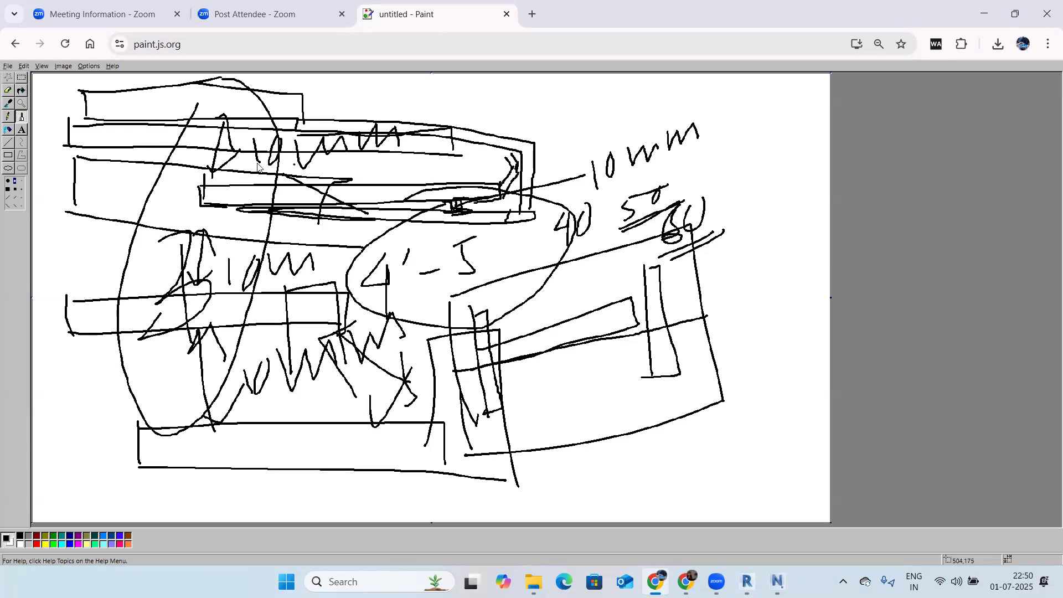
# Step: Circle the uppermost gap arrow, trace over it and draw a leader line out from it
pyautogui.moveTo(205, 122)
pyautogui.mouseDown()
pyautogui.moveTo(232, 100)
pyautogui.moveTo(256, 140)
pyautogui.mouseUp()
pyautogui.moveTo(203, 132)
pyautogui.mouseDown()
pyautogui.moveTo(188, 160)
pyautogui.moveTo(218, 209)
pyautogui.moveTo(255, 108)
pyautogui.moveTo(210, 131)
pyautogui.moveTo(228, 114)
pyautogui.moveTo(239, 163)
pyautogui.mouseUp()
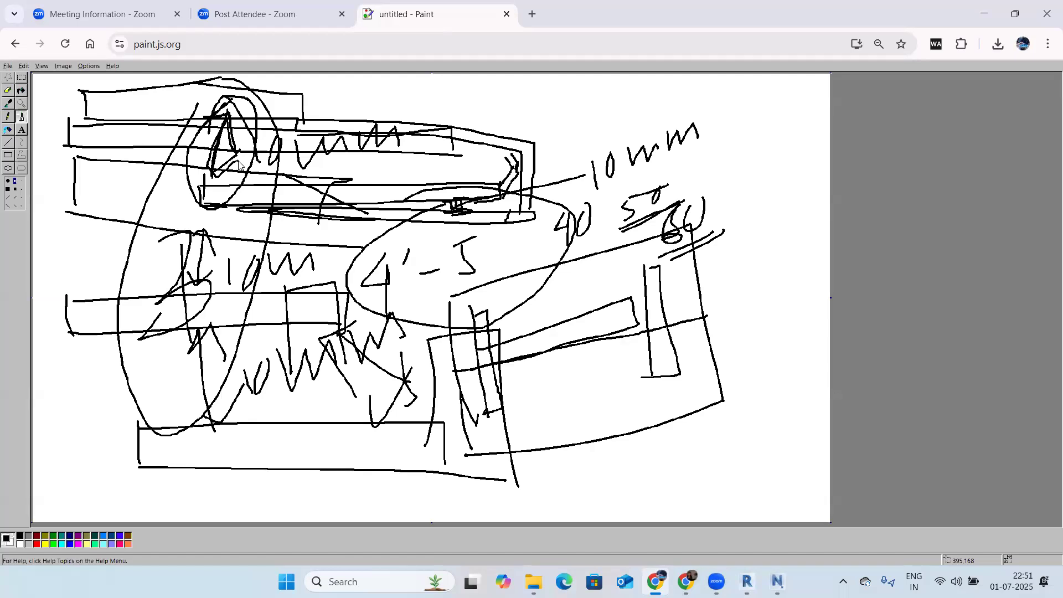
pyautogui.moveTo(238, 155)
pyautogui.mouseDown()
pyautogui.moveTo(272, 135)
pyautogui.moveTo(490, 91)
pyautogui.moveTo(454, 127)
pyautogui.mouseUp()
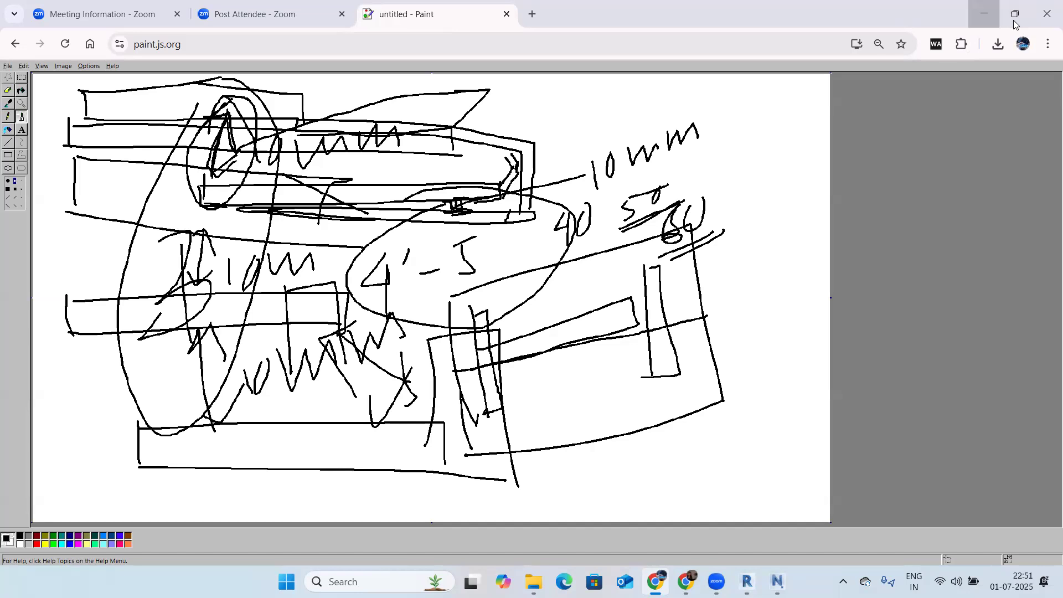
# Step: Return to Navisworks, set the clearance test's tolerance to 10mm and run the unique civil test to list its clashes
pyautogui.click(1014, 15)
pyautogui.click(866, 204)
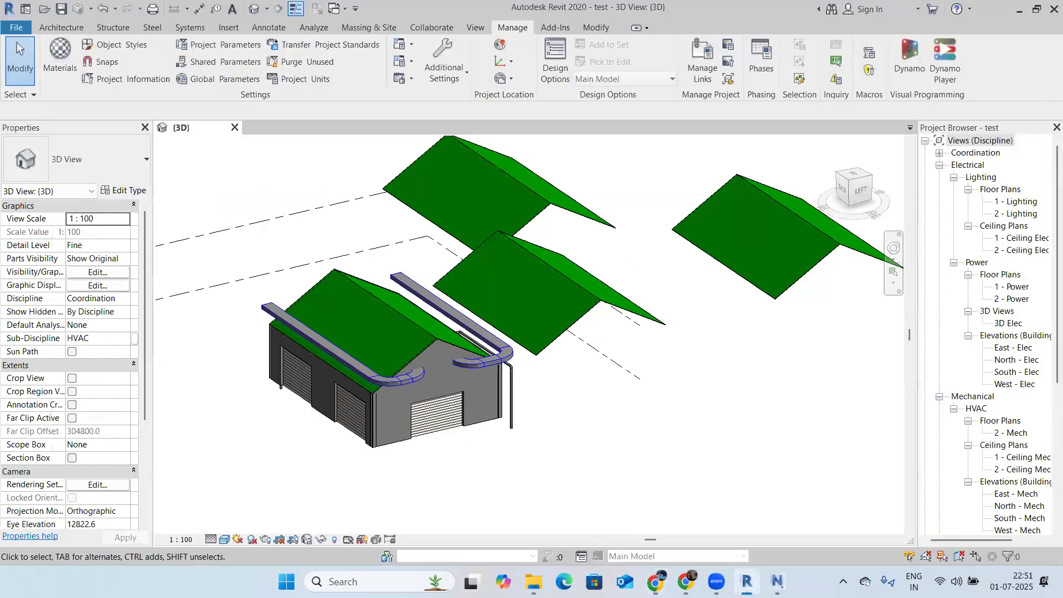
pyautogui.click(777, 581)
pyautogui.click(650, 429)
pyautogui.write('10mm')
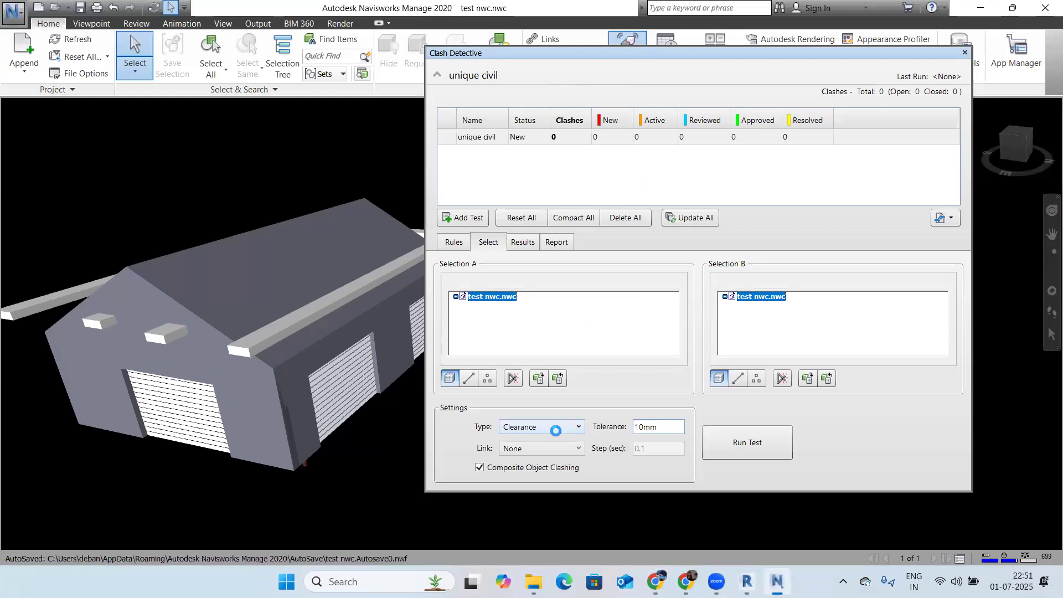
pyautogui.press('Return')
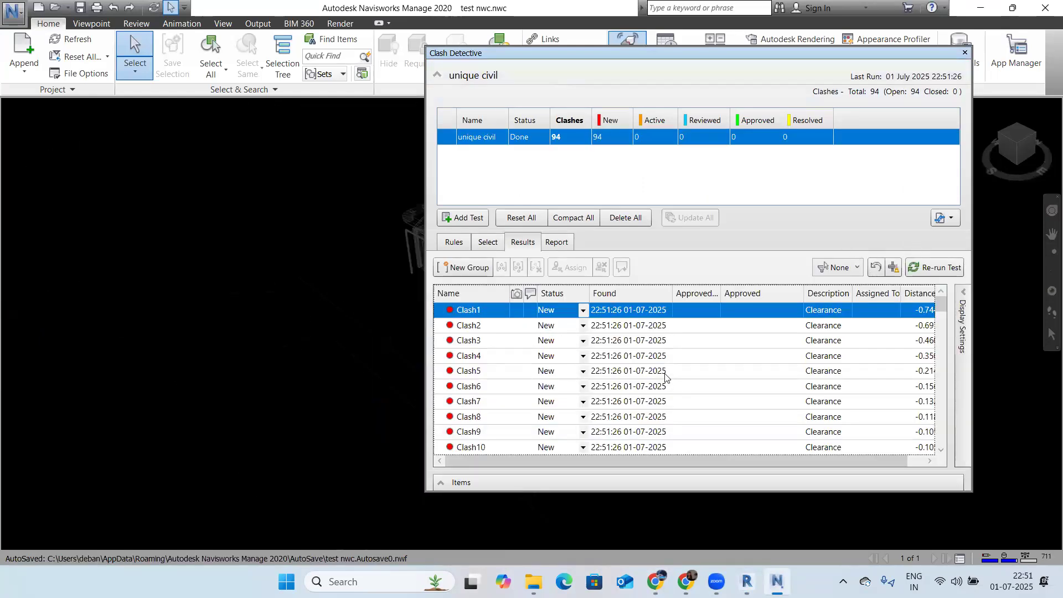
pyautogui.scroll(-5, 605, 314)
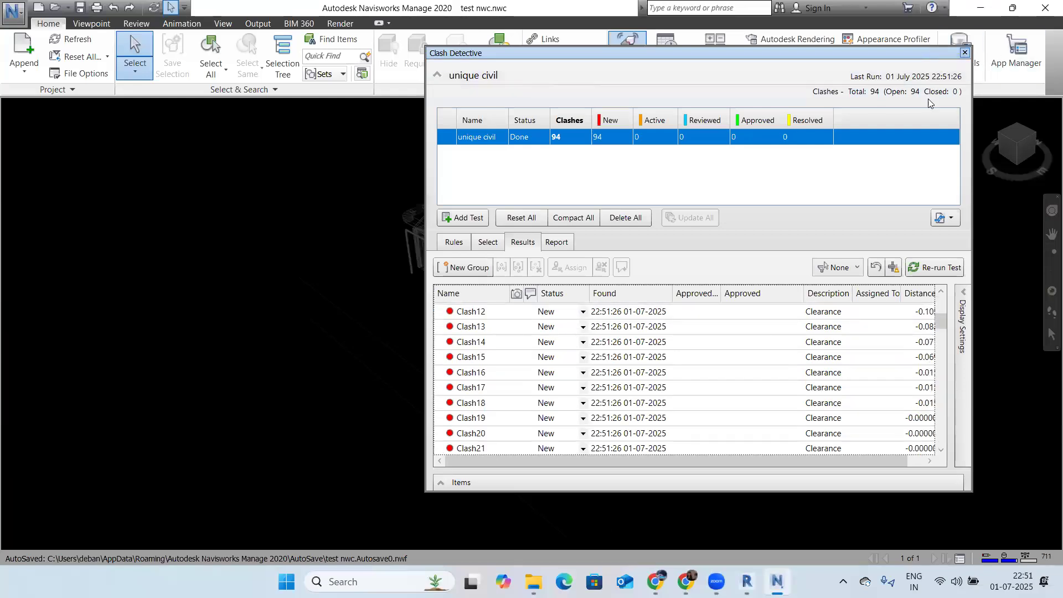
# Step: Reopen Clash Detective and reset the results of all clash tests
pyautogui.click(965, 53)
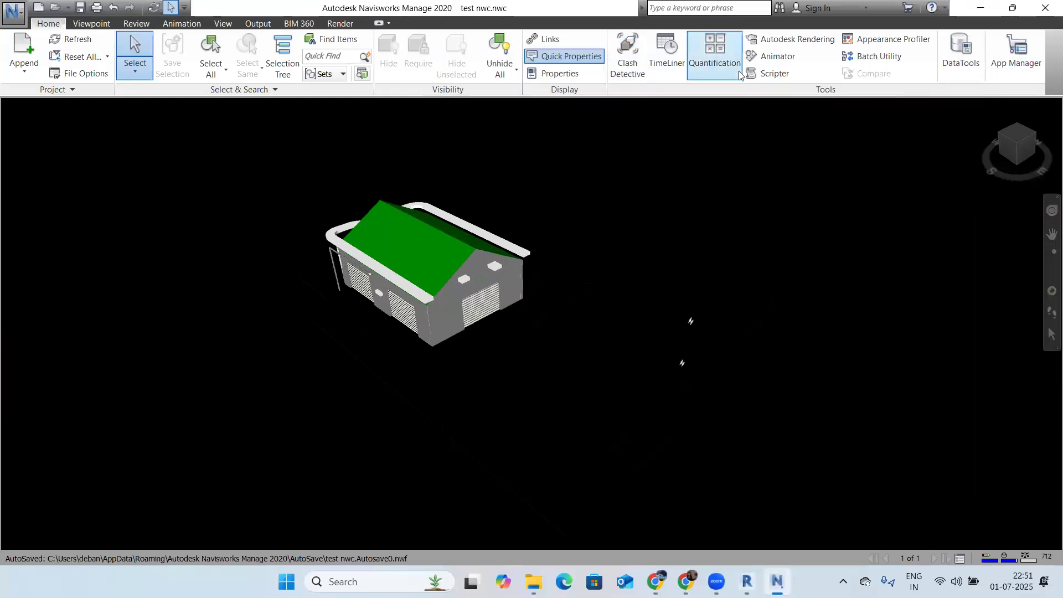
pyautogui.click(627, 55)
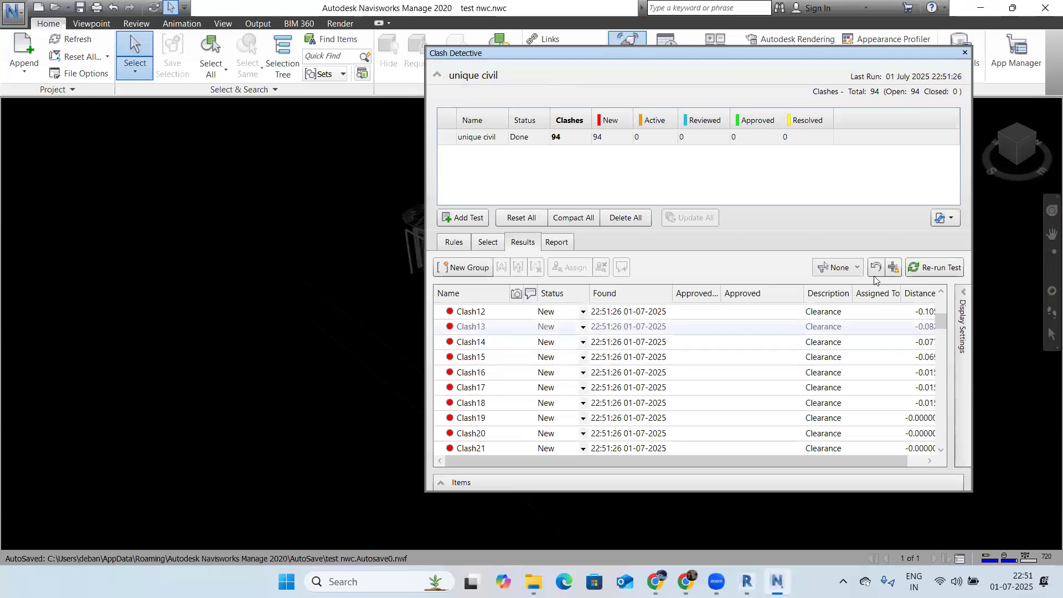
pyautogui.click(522, 218)
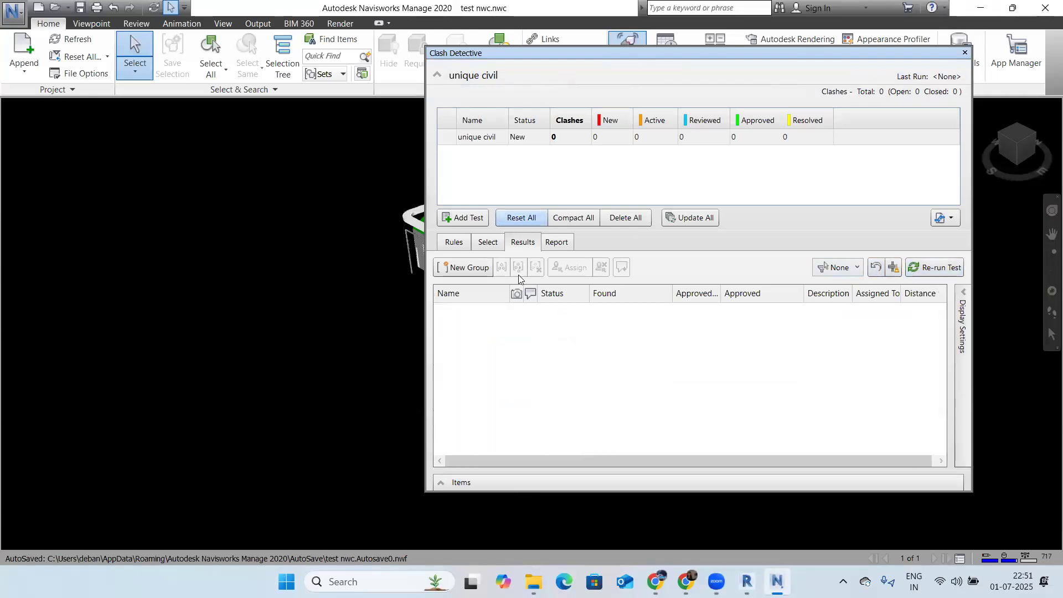
# Step: Add a second clash test with a tolerance of 0.030 m and no link
pyautogui.click(461, 218)
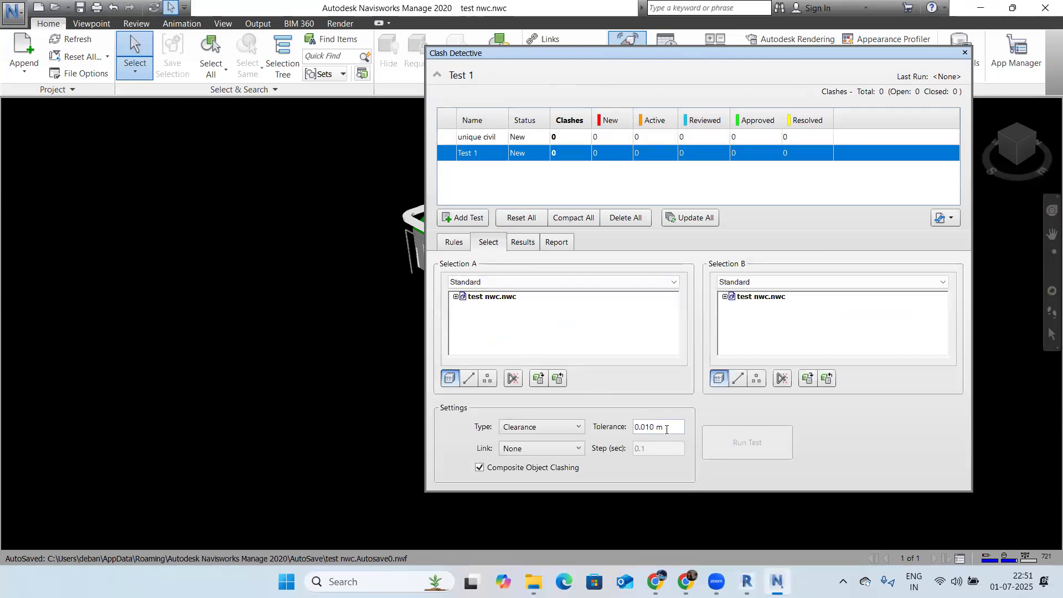
pyautogui.moveTo(647, 426); pyautogui.dragTo(678, 433)
pyautogui.write('30')
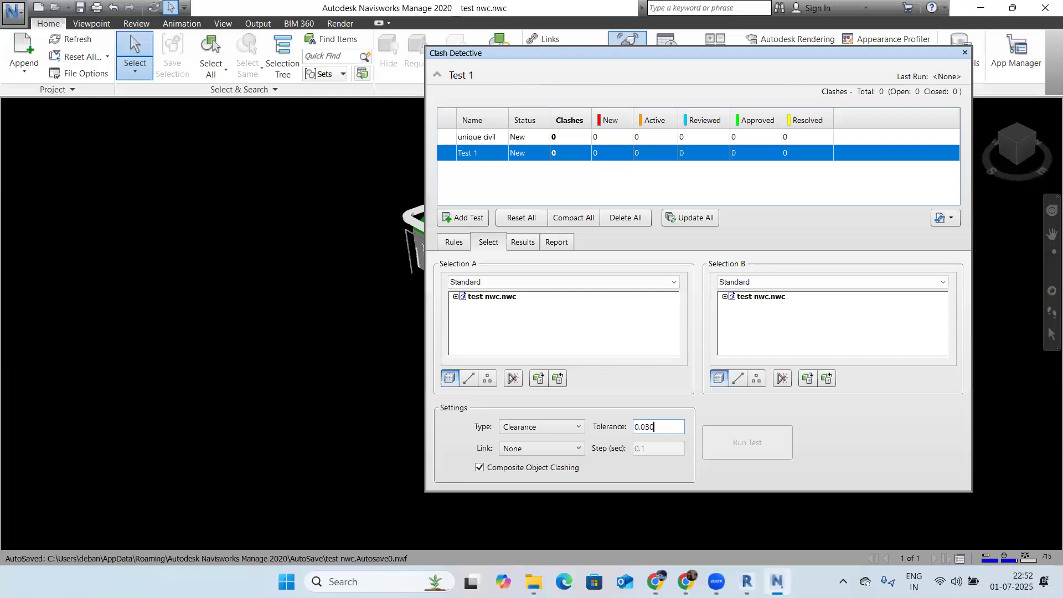
pyautogui.click(570, 450)
pyautogui.click(526, 460)
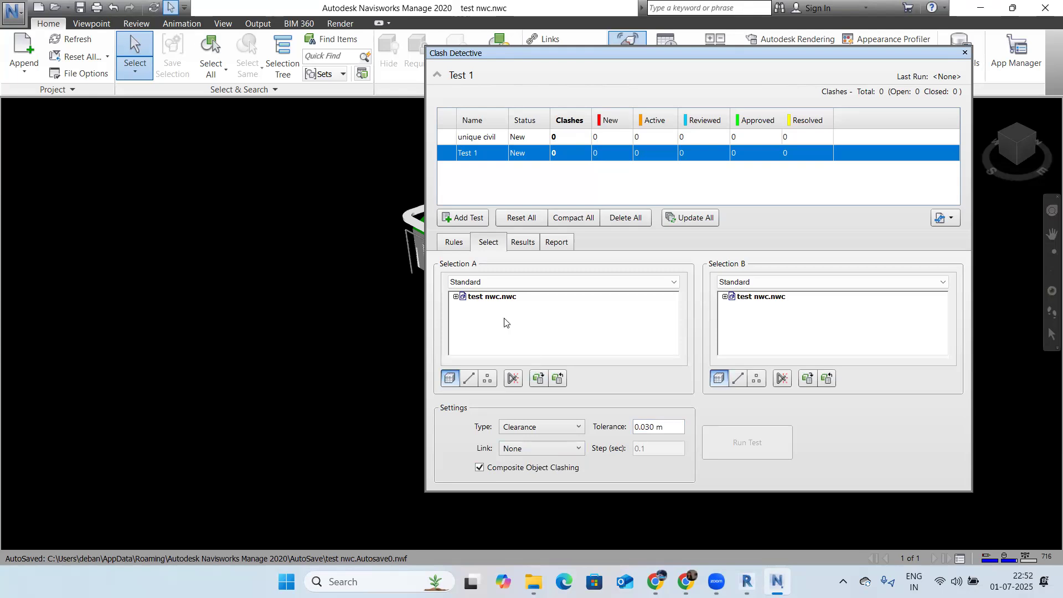
# Step: Check test nwc.nwc against itself in the new test, with the clash type set to Hard, and run it
pyautogui.click(501, 298)
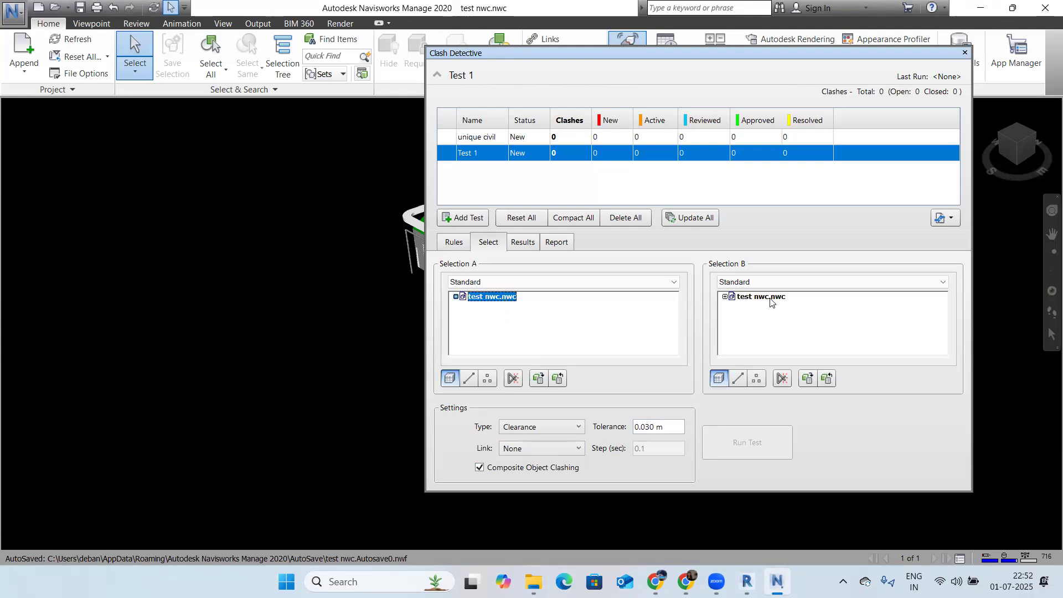
pyautogui.click(769, 299)
pyautogui.click(552, 426)
pyautogui.click(526, 439)
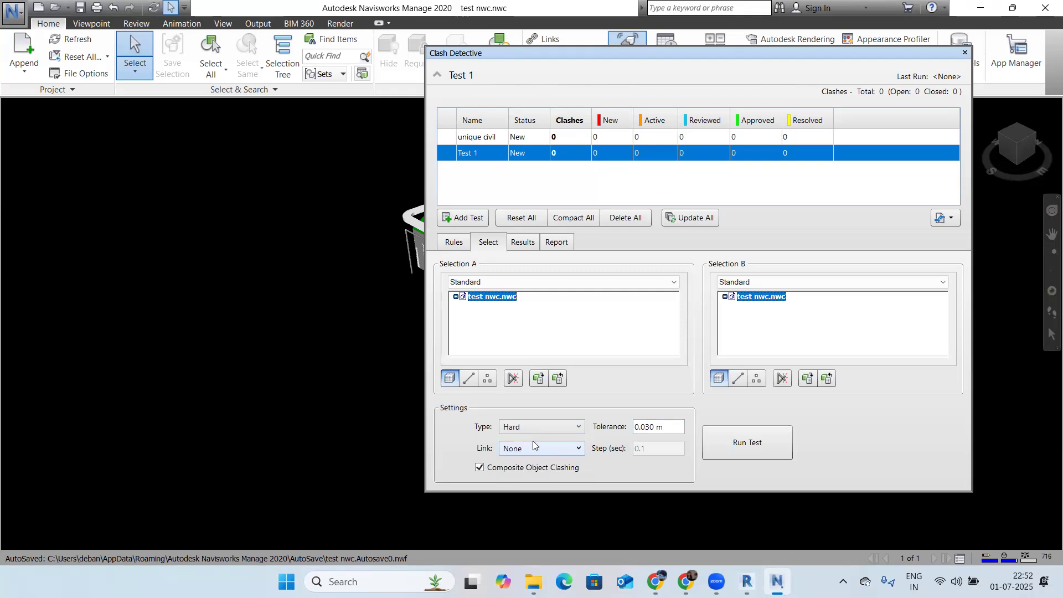
pyautogui.click(746, 444)
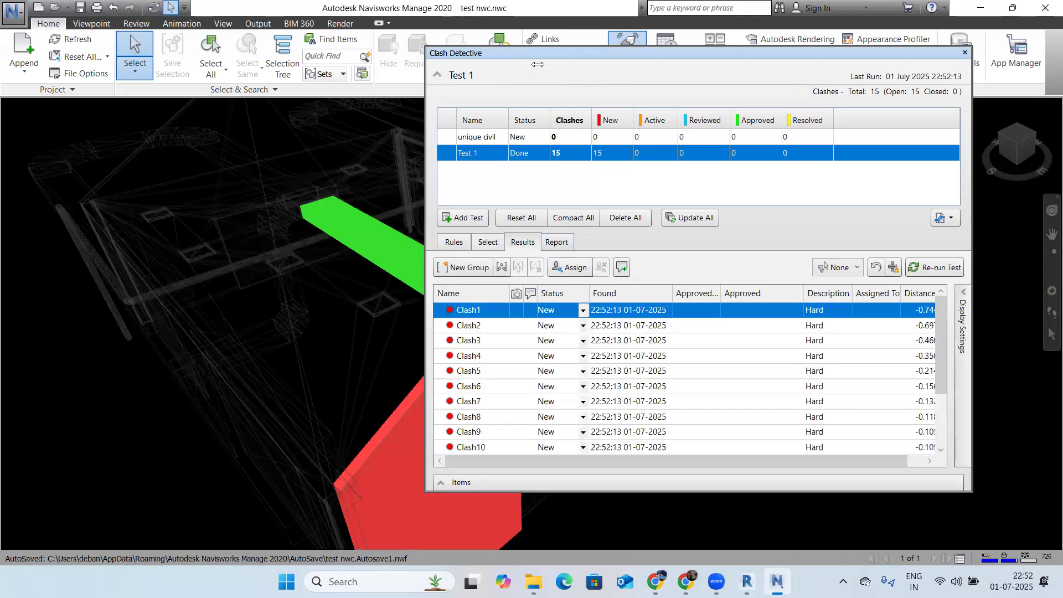
# Step: Move the Clash Detective window clear of the model and look through Test 1's list of clashes
pyautogui.moveTo(806, 172); pyautogui.dragTo(753, 174)
pyautogui.moveTo(533, 89); pyautogui.dragTo(709, 25)
pyautogui.scroll(-3, 714, 327)
pyautogui.scroll(-2, 711, 388)
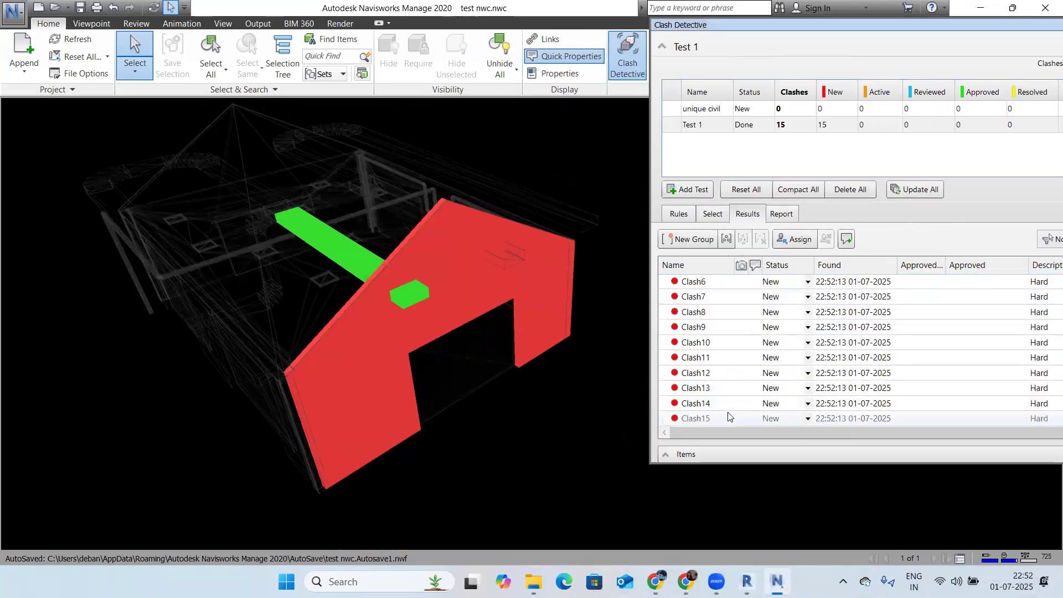
pyautogui.scroll(2, 731, 418)
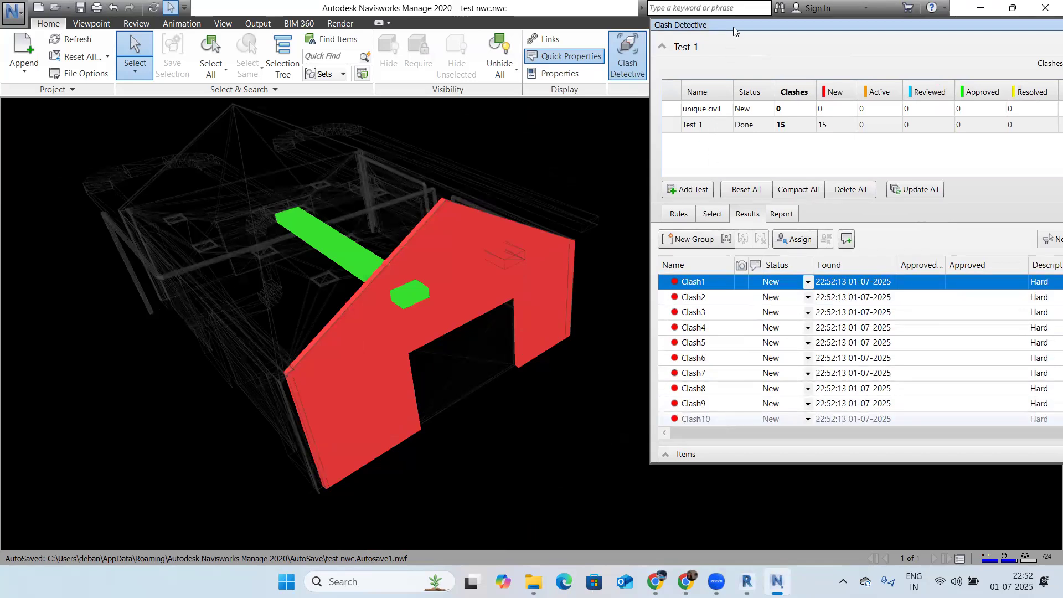
pyautogui.moveTo(735, 26); pyautogui.dragTo(564, 75)
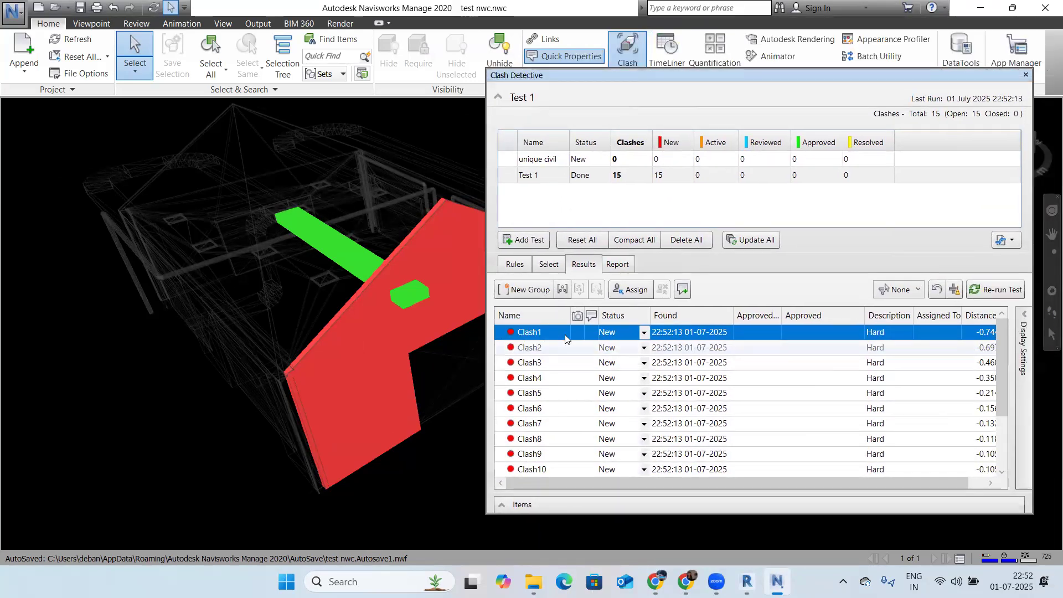
pyautogui.click(630, 176)
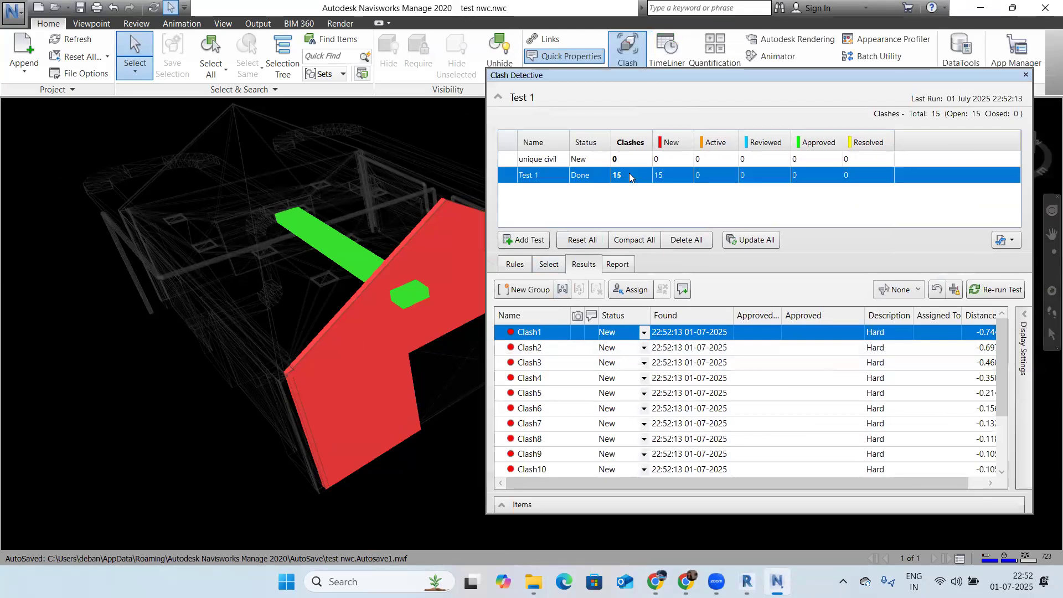
# Step: Display Clash2 in the model and examine where its two highlighted elements meet
pyautogui.click(536, 348)
pyautogui.scroll(1, 344, 276)
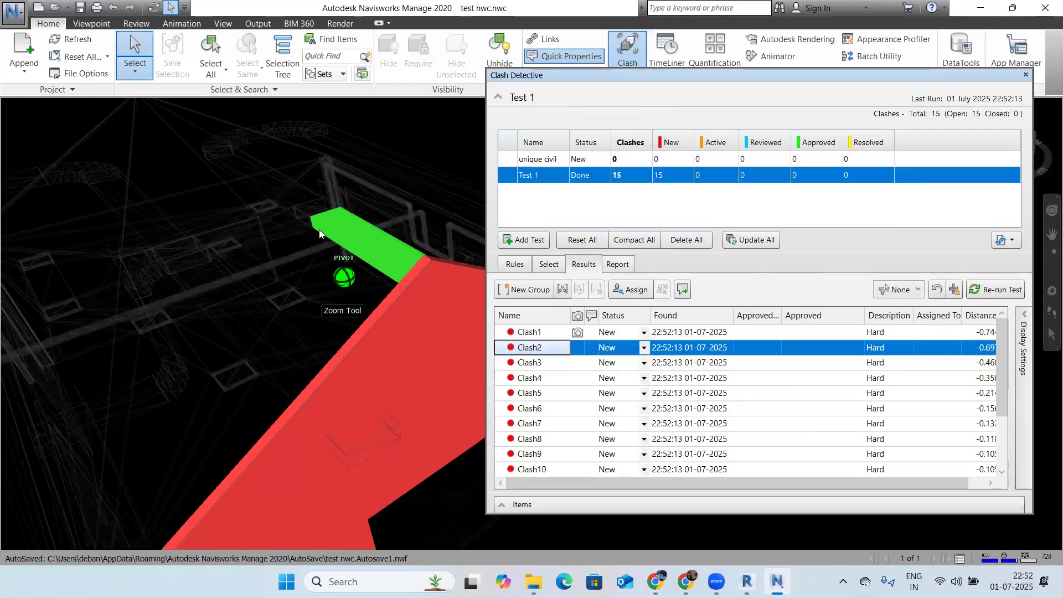
pyautogui.scroll(-2, 344, 275)
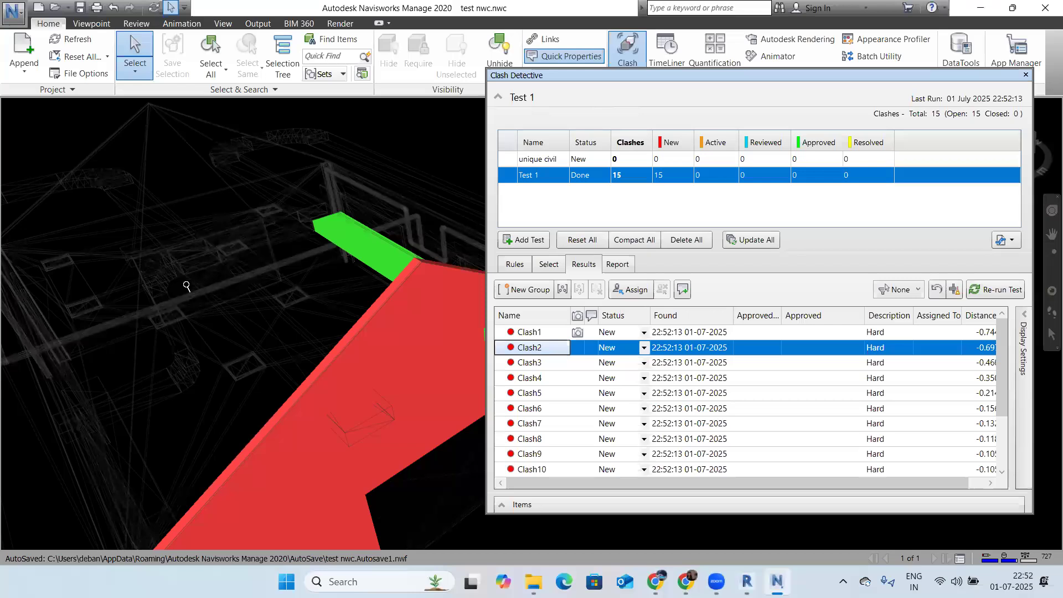
# Step: Go on to Clash4 and examine its highlighted elements from several angles
pyautogui.press('Down')
pyautogui.press('Down')
pyautogui.scroll(-2, 214, 320)
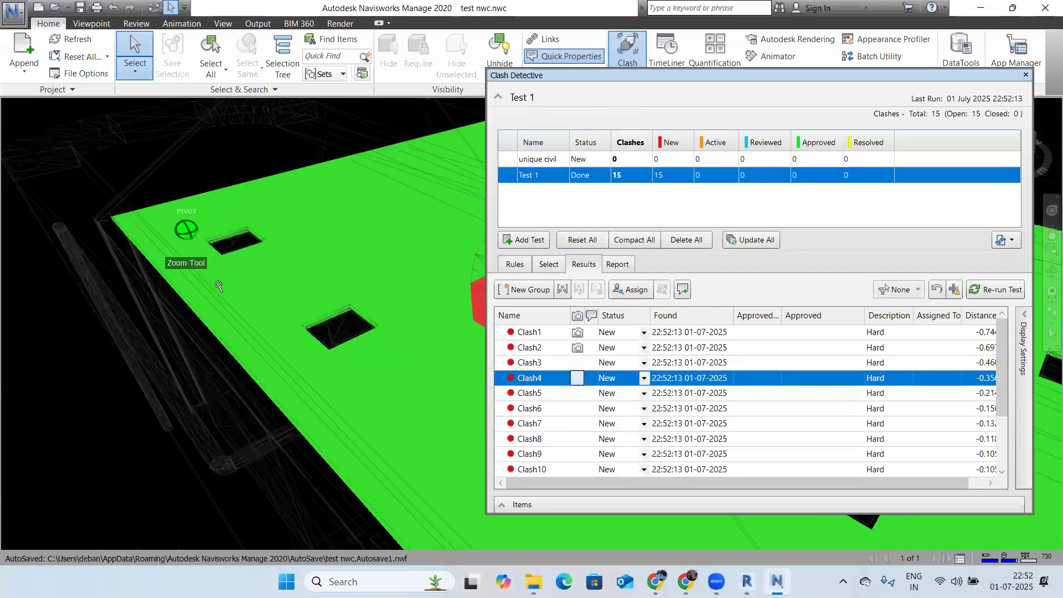
pyautogui.scroll(-2, 303, 330)
pyautogui.scroll(-2, 192, 387)
pyautogui.keyDown('shift'); pyautogui.moveTo(313, 398); pyautogui.dragTo(481, 347, button='middle'); pyautogui.keyUp('shift')
pyautogui.keyDown('shift'); pyautogui.moveTo(247, 346); pyautogui.dragTo(325, 392, button='middle'); pyautogui.keyUp('shift')
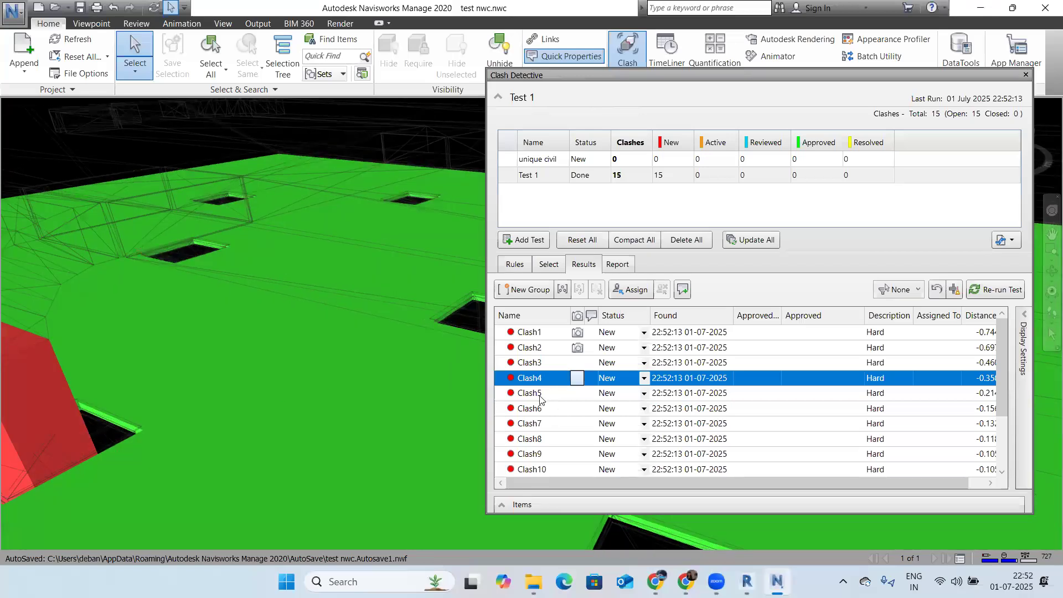
# Step: Display Clash5 with the results window out of the way and examine the intersecting elements up close from different angles
pyautogui.click(540, 394)
pyautogui.scroll(-2, 231, 288)
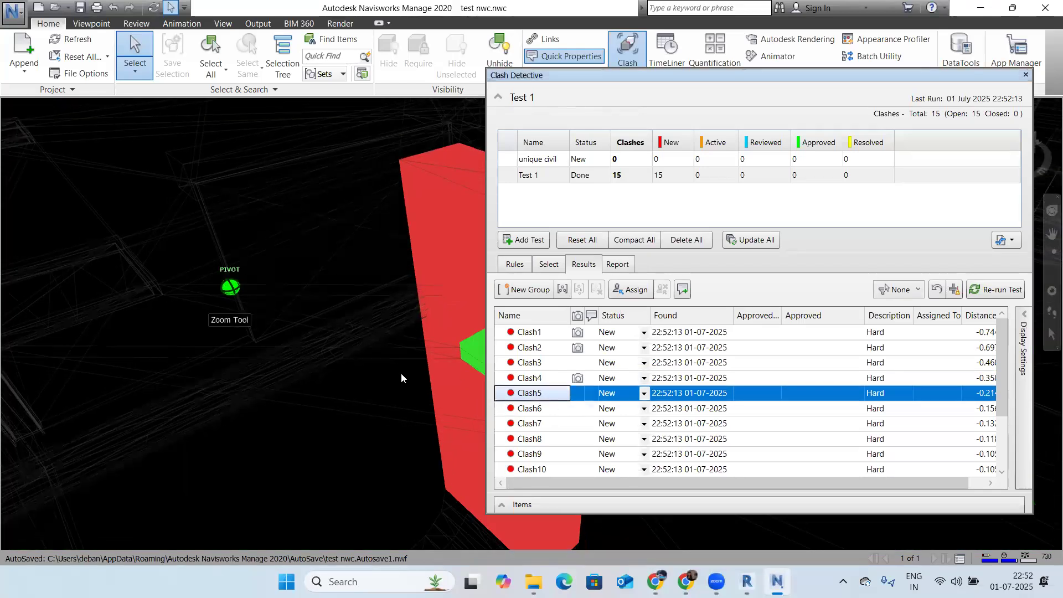
pyautogui.scroll(-2, 354, 313)
pyautogui.moveTo(310, 305); pyautogui.dragTo(139, 293, button='middle')
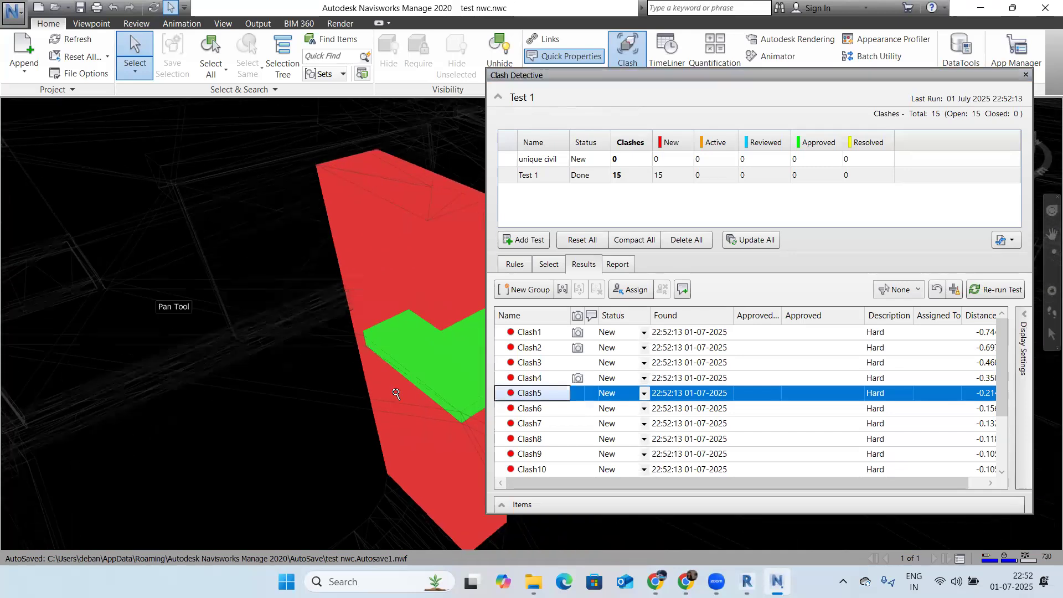
pyautogui.moveTo(667, 72)
pyautogui.mouseDown()
pyautogui.moveTo(696, 387)
pyautogui.moveTo(535, 305)
pyautogui.moveTo(567, 289)
pyautogui.moveTo(538, 413)
pyautogui.mouseUp()
pyautogui.scroll(-1, 432, 332)
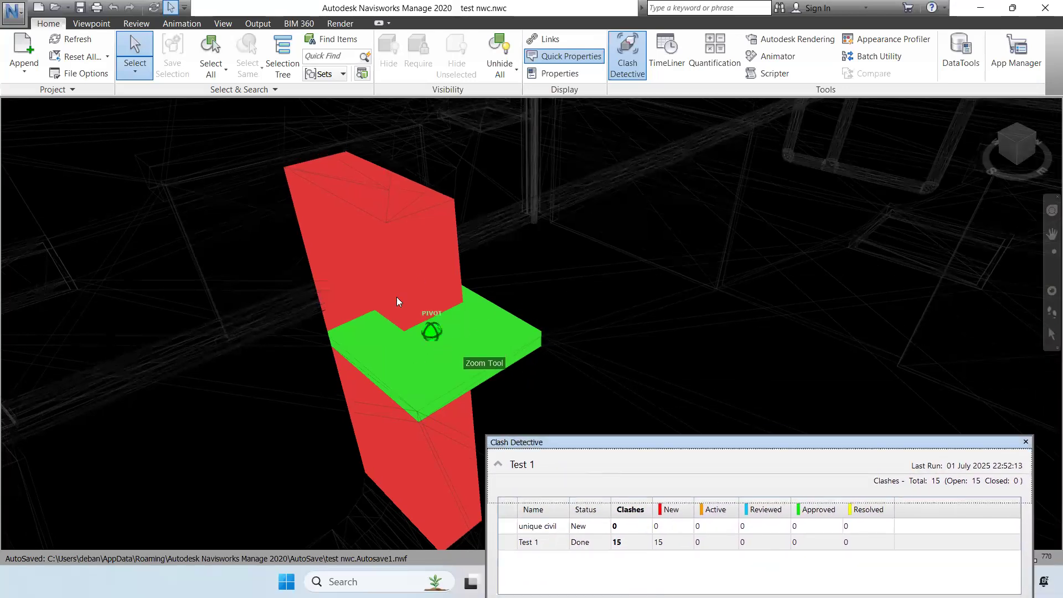
pyautogui.keyDown('shift'); pyautogui.moveTo(408, 281); pyautogui.dragTo(415, 344, button='middle'); pyautogui.keyUp('shift')
pyautogui.click(521, 326)
pyautogui.keyDown('shift'); pyautogui.moveTo(521, 326); pyautogui.dragTo(449, 343, button='middle'); pyautogui.keyUp('shift')
pyautogui.click(574, 146)
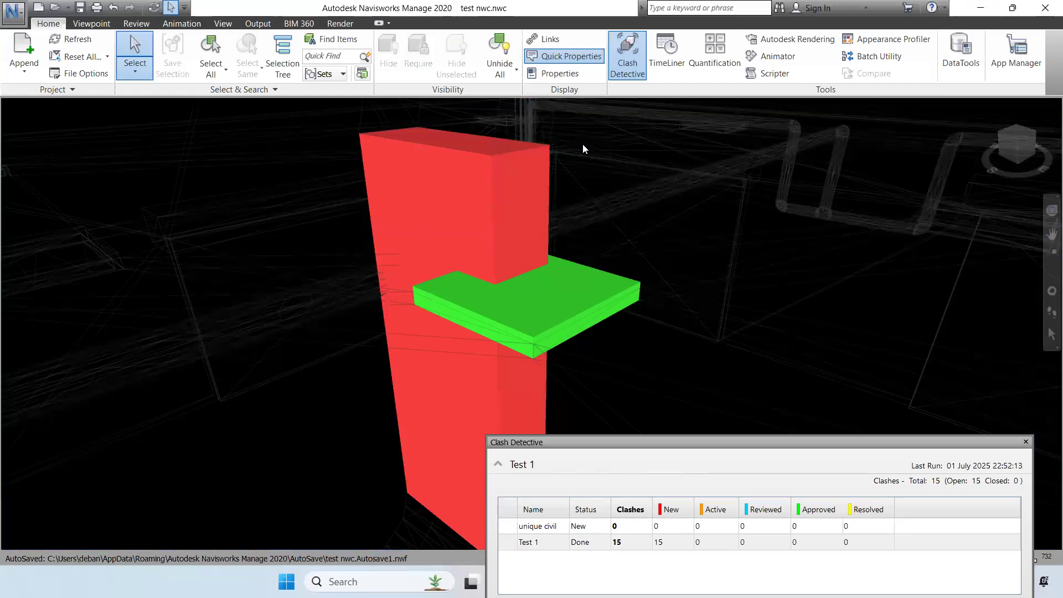
# Step: Bring the results list back, display Clash6 and examine where the pipe meets the wall
pyautogui.moveTo(601, 440); pyautogui.dragTo(583, 148)
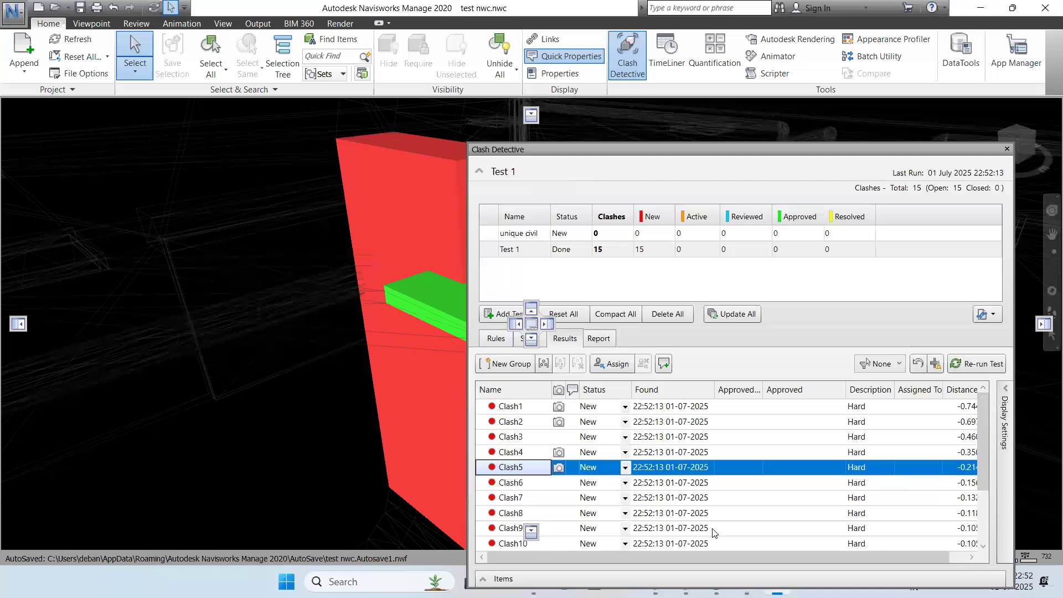
pyautogui.click(712, 529)
pyautogui.scroll(3, 354, 279)
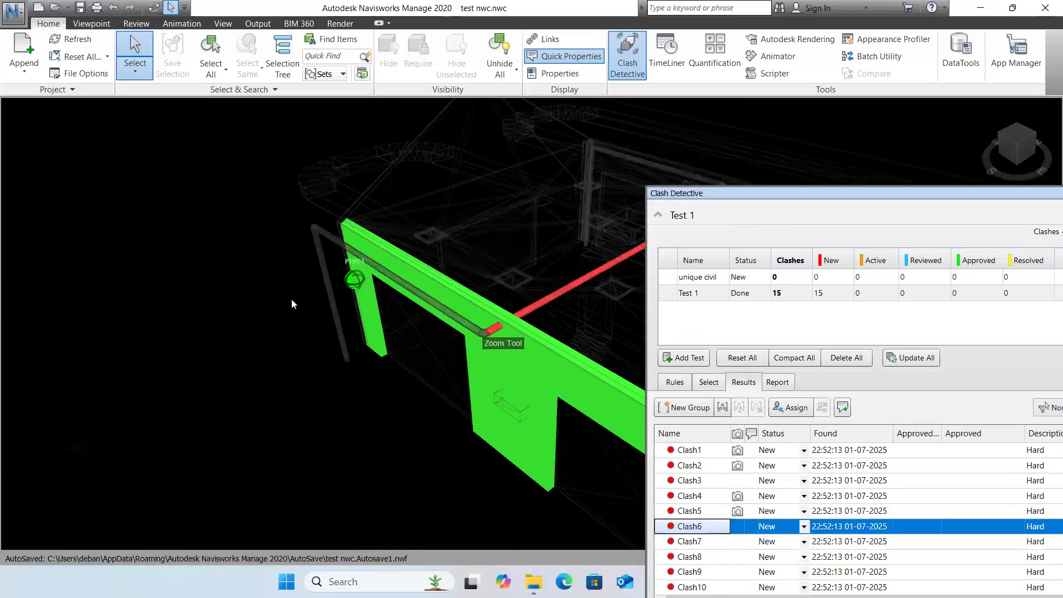
pyautogui.scroll(4, 291, 303)
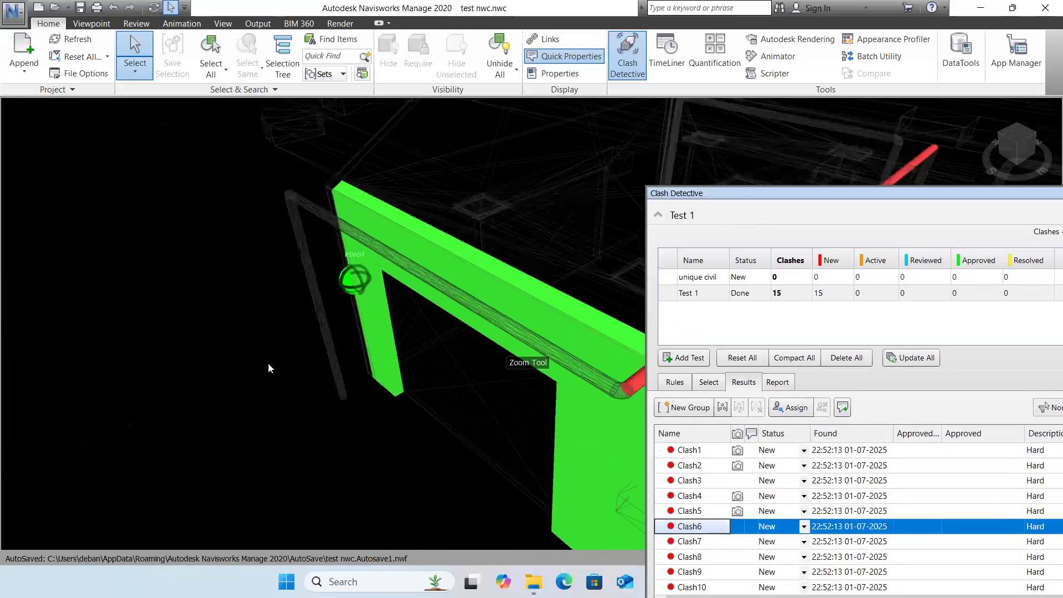
pyautogui.moveTo(796, 205); pyautogui.dragTo(572, 280)
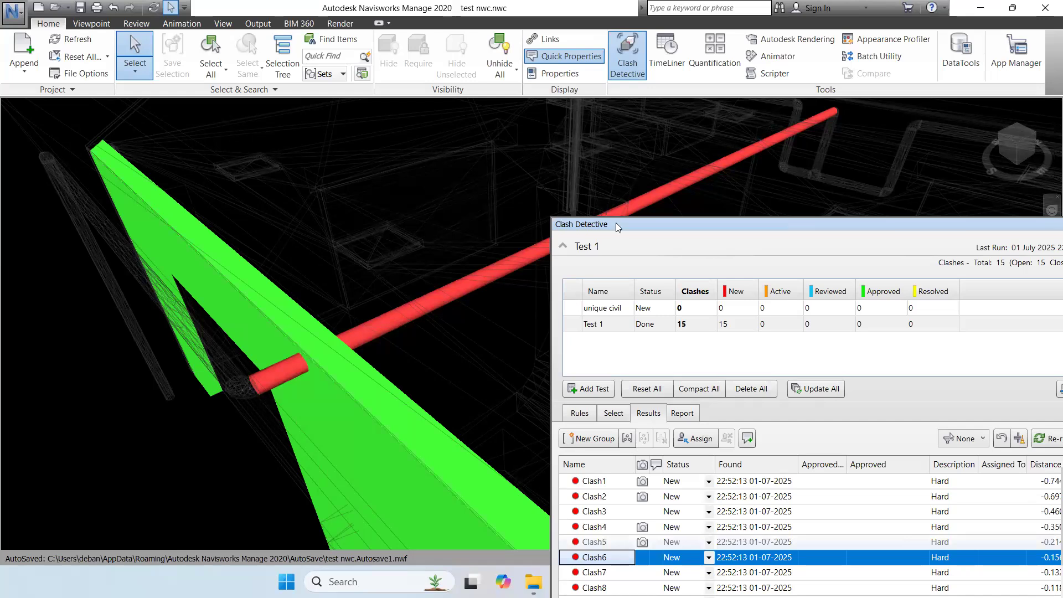
pyautogui.moveTo(609, 225); pyautogui.dragTo(624, 195)
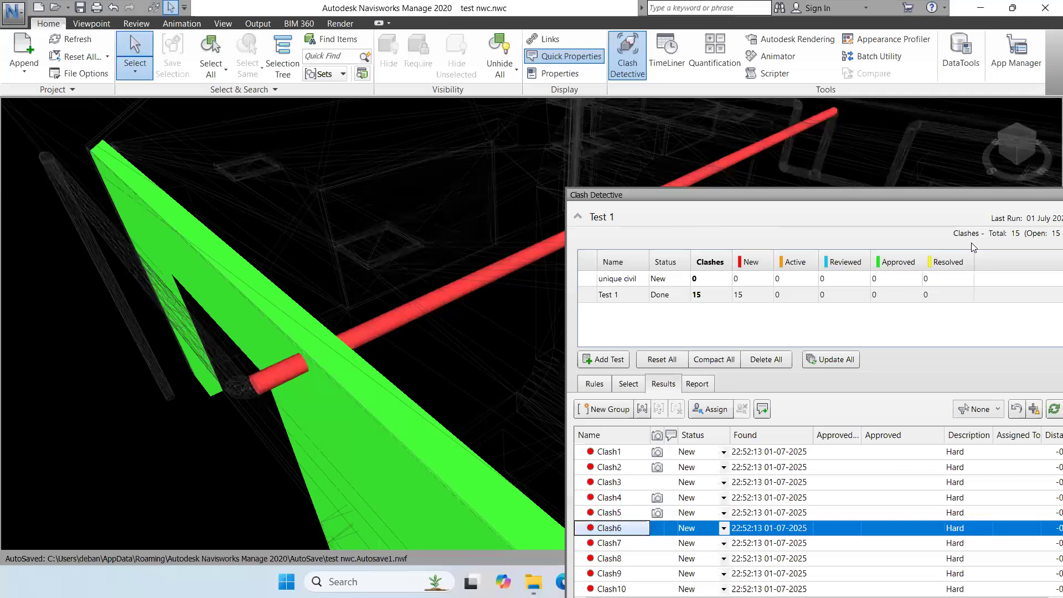
pyautogui.scroll(-2, 316, 366)
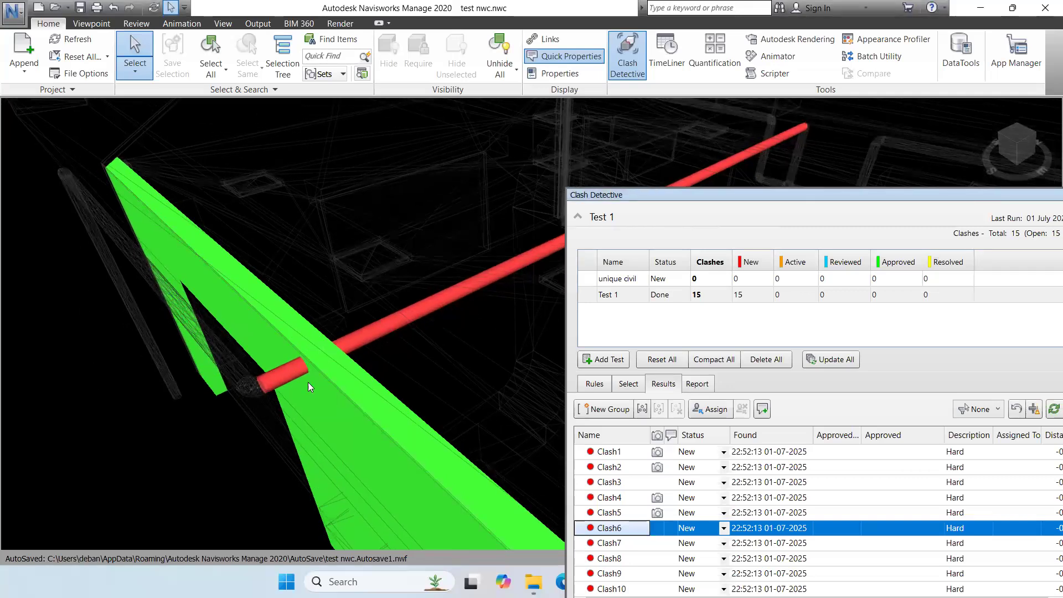
# Step: Check the clashes' Distance values, then display Clash7 and examine its elements from several angles
pyautogui.moveTo(816, 197); pyautogui.dragTo(908, 280)
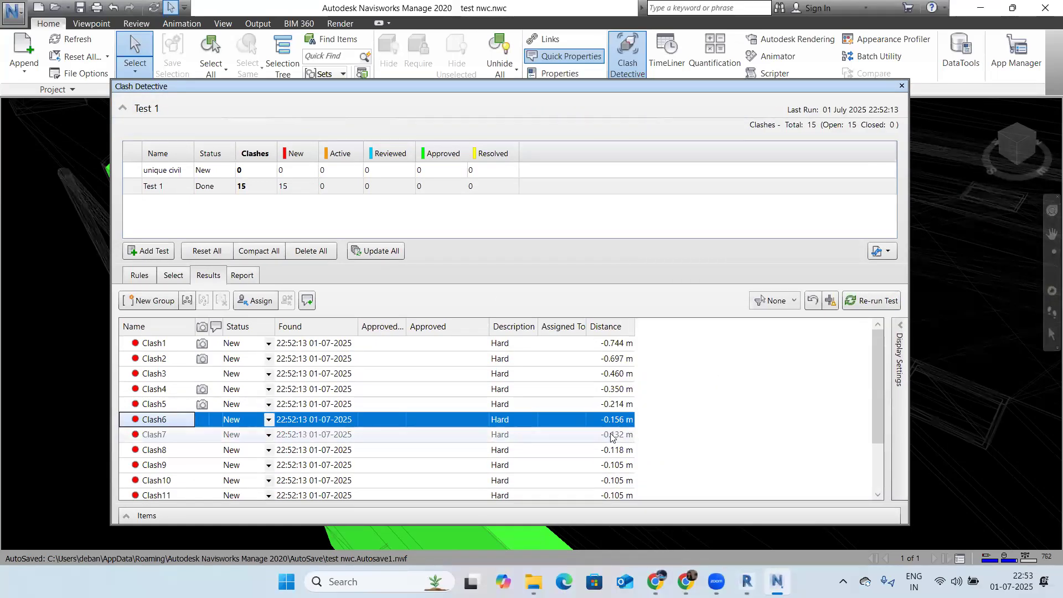
pyautogui.click(563, 437)
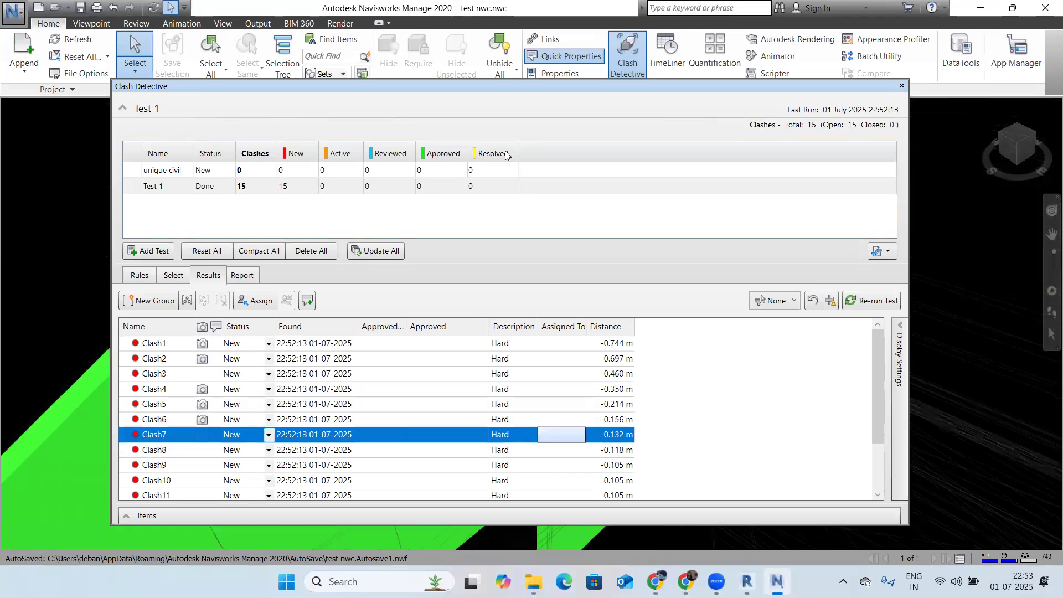
pyautogui.moveTo(539, 87); pyautogui.dragTo(868, 130)
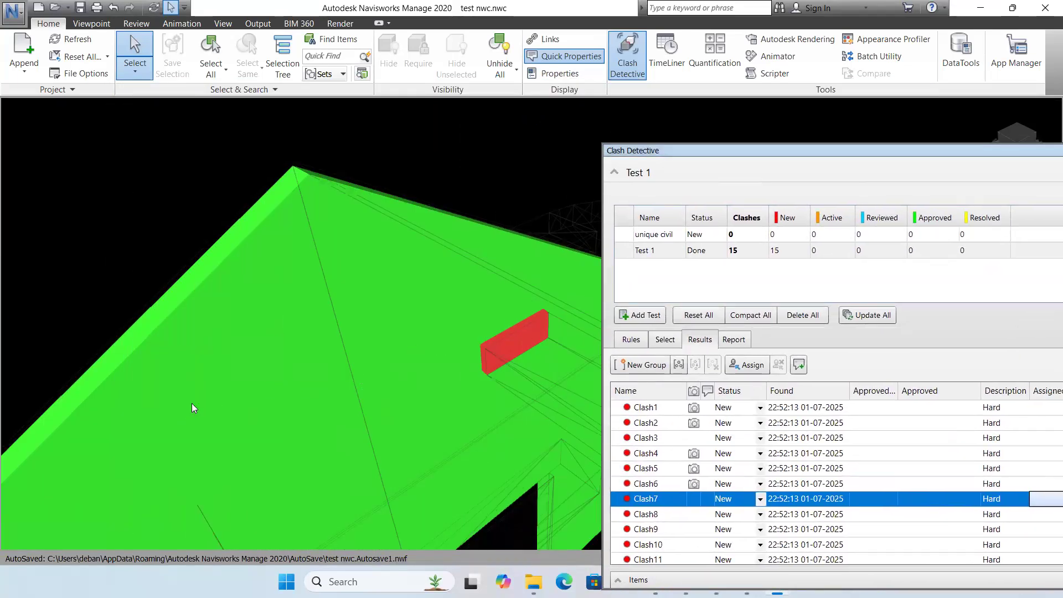
pyautogui.scroll(-3, 333, 376)
pyautogui.scroll(-2, 303, 340)
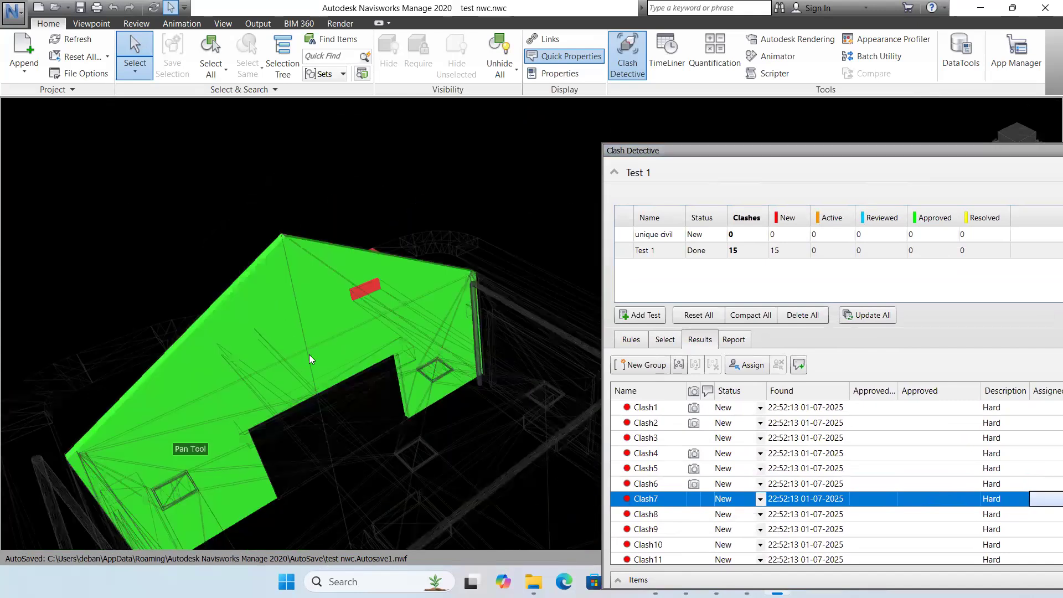
pyautogui.moveTo(265, 361)
pyautogui.keyDown('shift'); pyautogui.mouseDown(button='middle')
pyautogui.moveTo(261, 371)
pyautogui.moveTo(354, 198)
pyautogui.mouseUp(button='middle'); pyautogui.keyUp('shift')
pyautogui.keyDown('shift'); pyautogui.moveTo(281, 284); pyautogui.dragTo(283, 349, button='middle'); pyautogui.keyUp('shift')
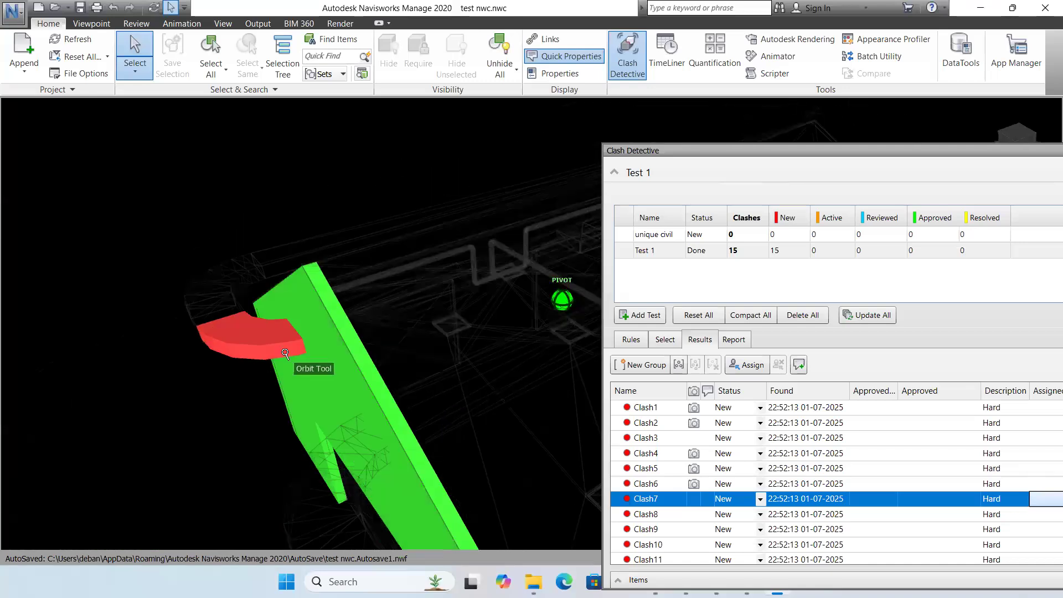
pyautogui.scroll(1, 261, 376)
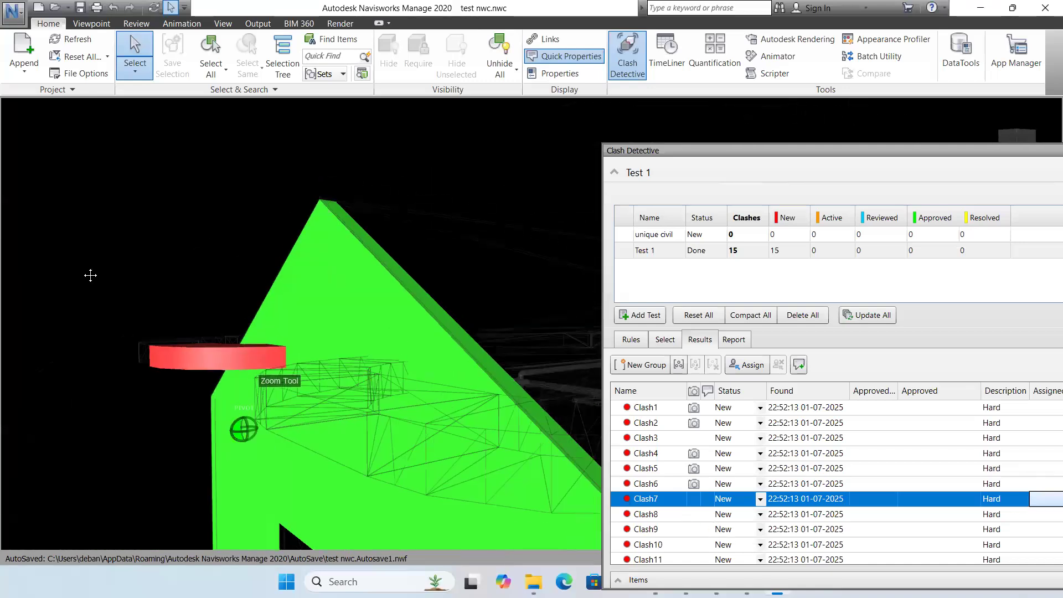
# Step: Display Clash8 and examine how its highlighted elements intersect from several angles
pyautogui.press('Down')
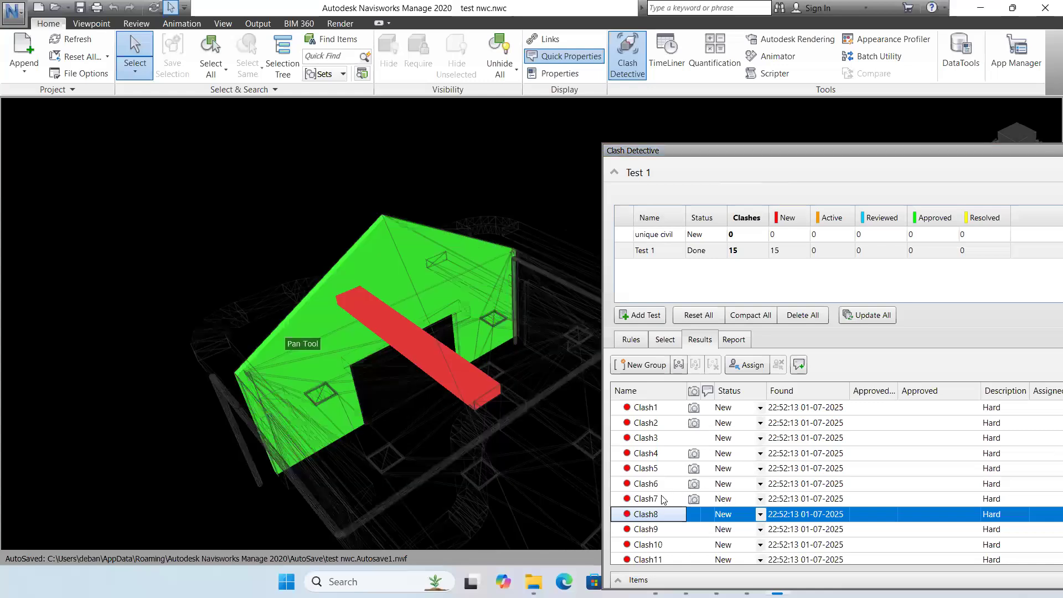
pyautogui.moveTo(445, 357); pyautogui.dragTo(398, 344, button='middle')
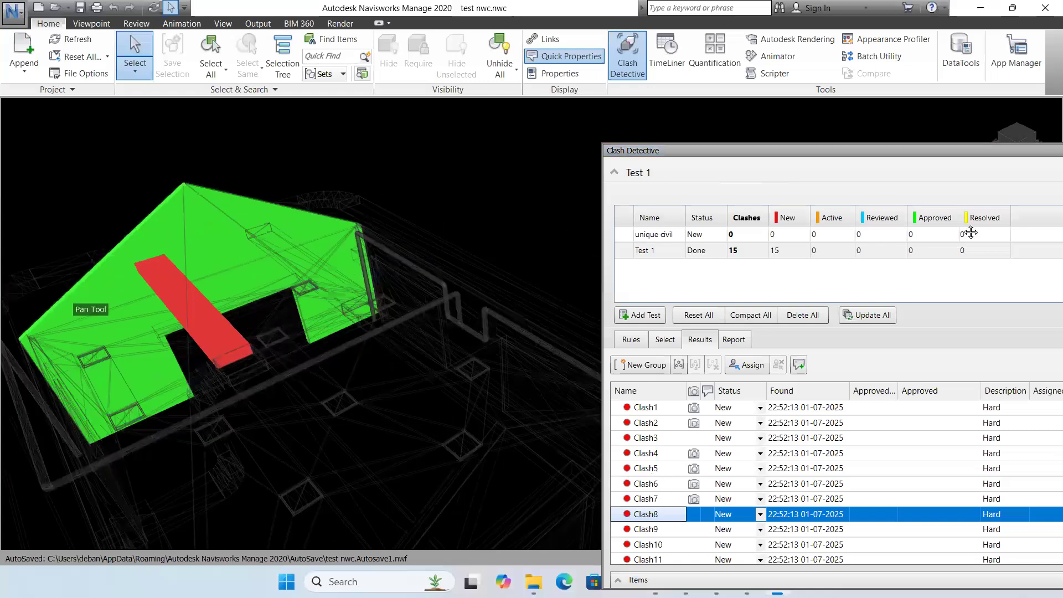
pyautogui.keyDown('shift'); pyautogui.moveTo(747, 309); pyautogui.dragTo(517, 263, button='middle'); pyautogui.keyUp('shift')
pyautogui.press('Down')
pyautogui.keyDown('shift'); pyautogui.moveTo(467, 301); pyautogui.dragTo(442, 232, button='middle'); pyautogui.keyUp('shift')
pyautogui.keyDown('shift'); pyautogui.moveTo(321, 202); pyautogui.dragTo(468, 196, button='middle'); pyautogui.keyUp('shift')
pyautogui.keyDown('shift'); pyautogui.moveTo(362, 244); pyautogui.dragTo(502, 439, button='middle'); pyautogui.keyUp('shift')
pyautogui.keyDown('shift'); pyautogui.moveTo(474, 284); pyautogui.dragTo(468, 342, button='middle'); pyautogui.keyUp('shift')
pyautogui.scroll(-3, 468, 342)
# Step: Display Clash9 and examine the two highlighted strips at the wall's end from different angles
pyautogui.click(652, 465)
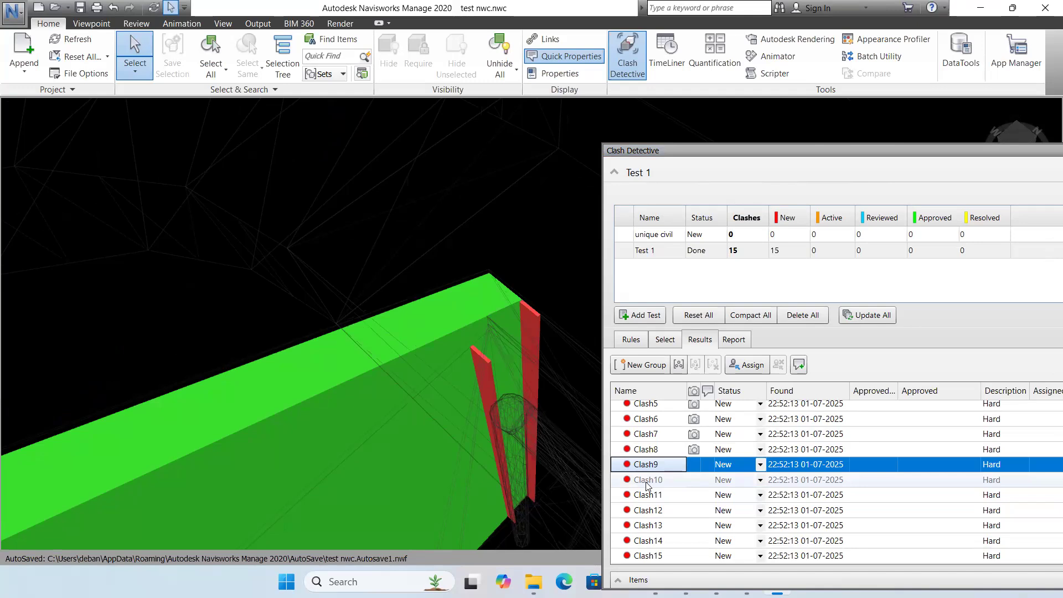
pyautogui.scroll(-2, 235, 261)
pyautogui.scroll(-4, 207, 351)
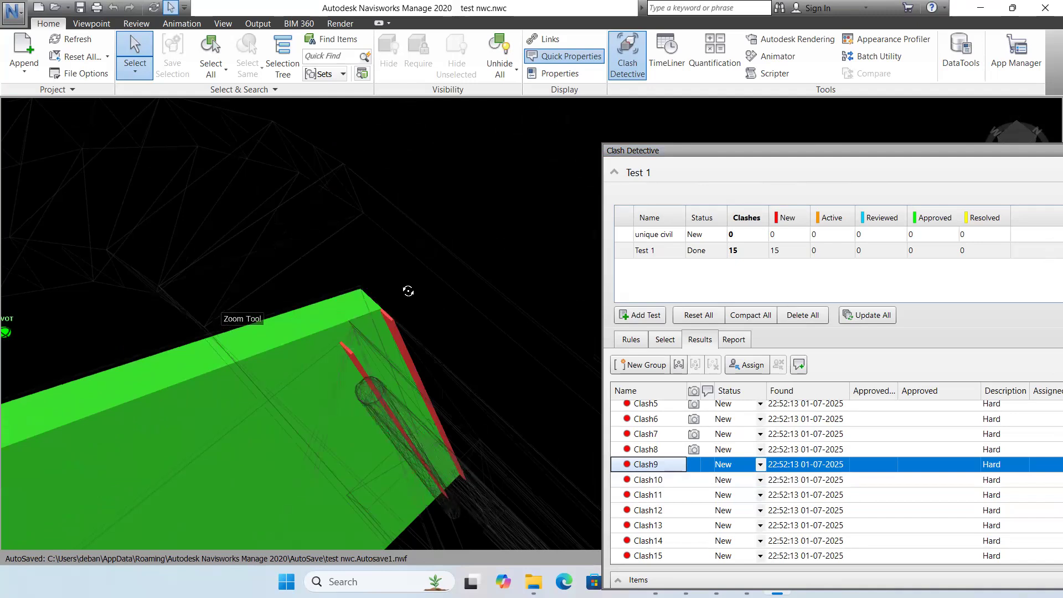
pyautogui.keyDown('shift'); pyautogui.moveTo(377, 381); pyautogui.dragTo(368, 327, button='middle'); pyautogui.keyUp('shift')
pyautogui.scroll(-3, 318, 337)
pyautogui.moveTo(443, 342); pyautogui.dragTo(442, 338, button='middle')
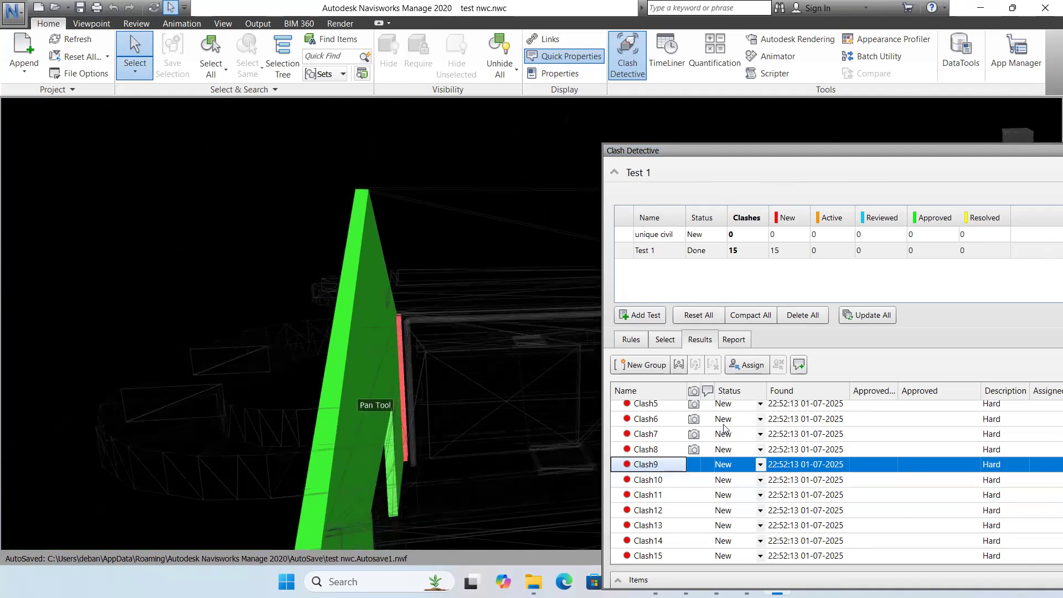
# Step: Display Clash10 and Clash11 in turn and examine the highlighted wall elements of each
pyautogui.click(667, 482)
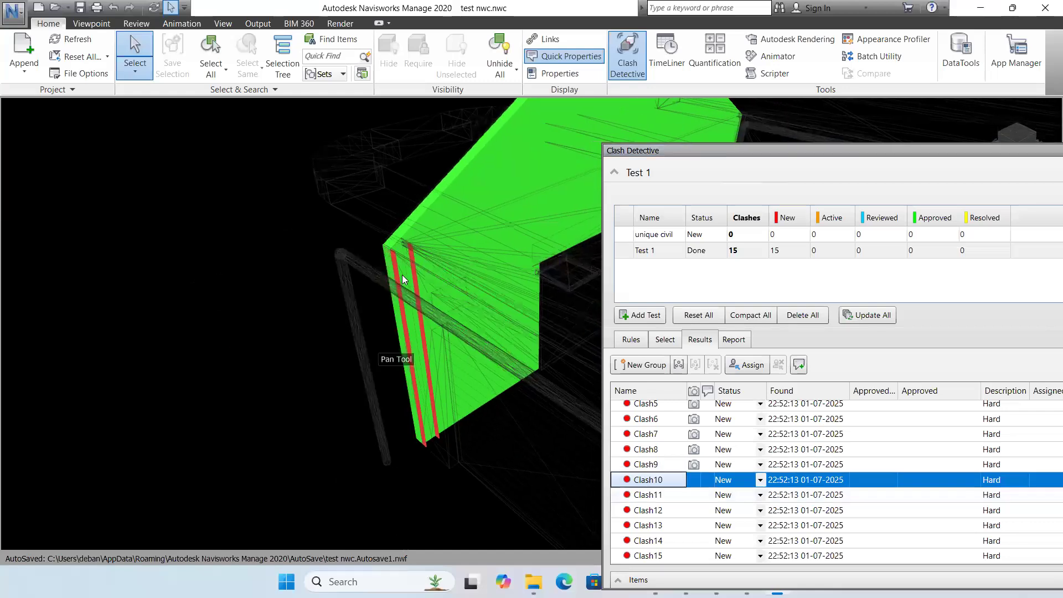
pyautogui.scroll(1, 402, 274)
pyautogui.scroll(1, 402, 277)
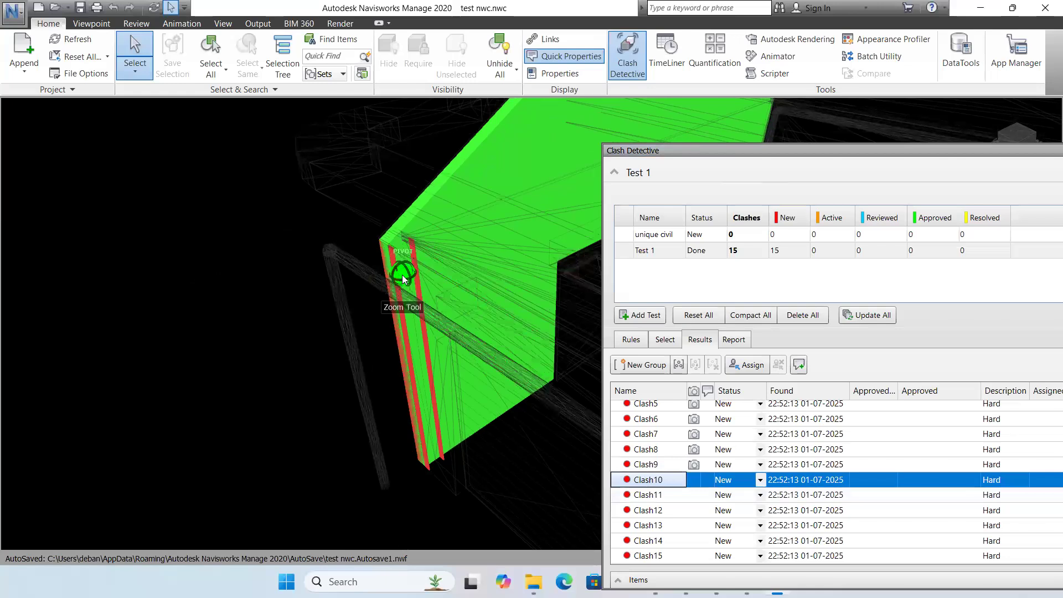
pyautogui.scroll(1, 402, 279)
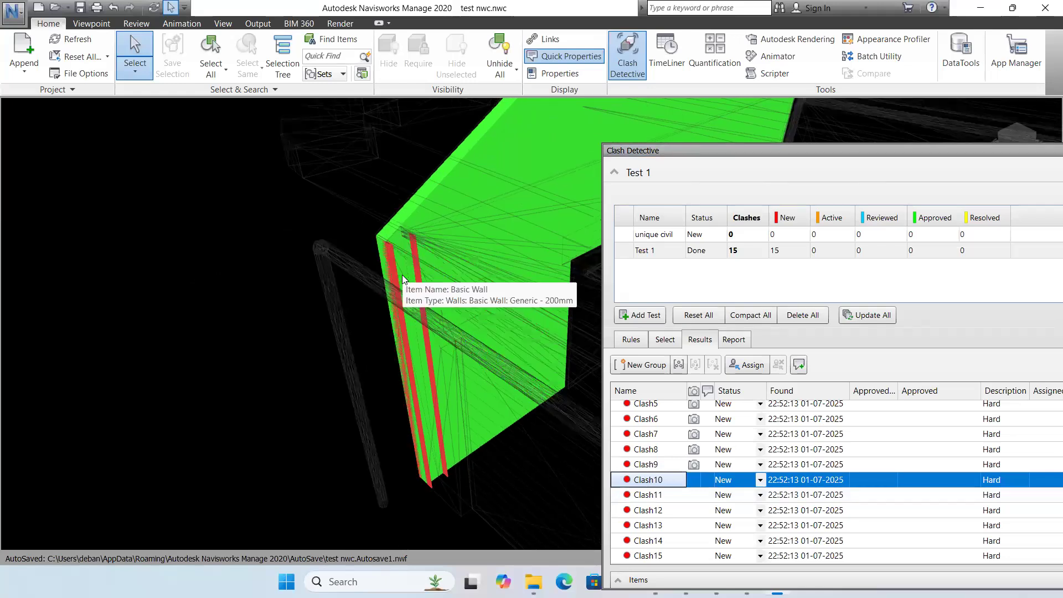
pyautogui.click(636, 480)
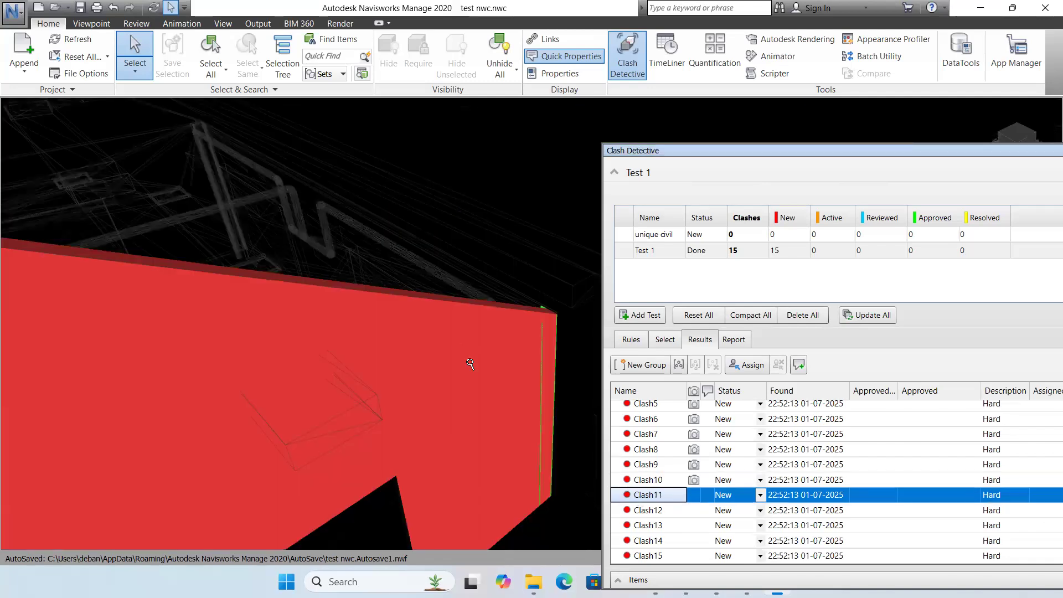
pyautogui.scroll(-3, 679, 519)
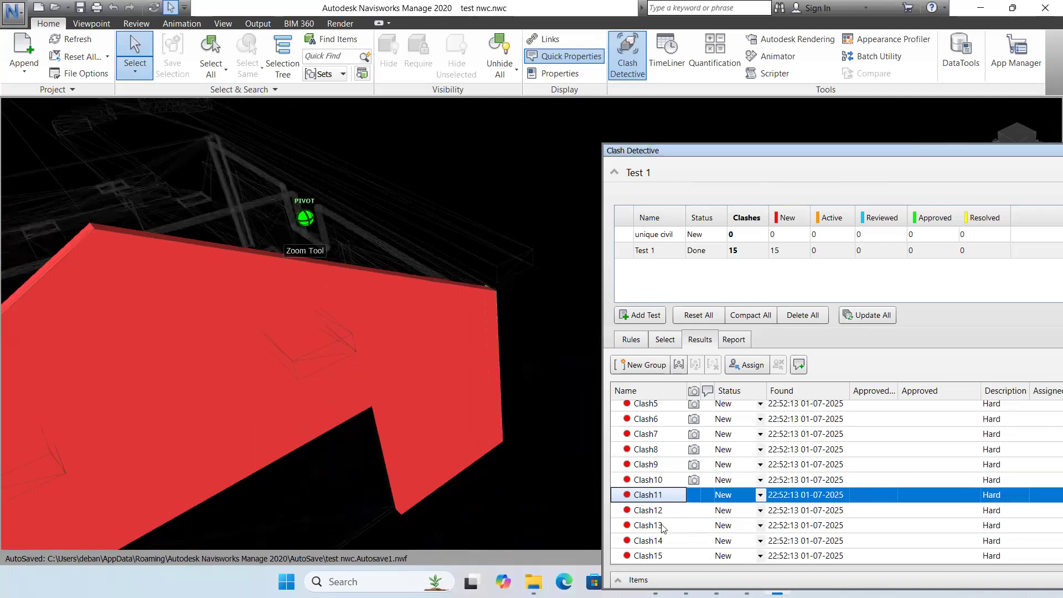
# Step: Display Clash13 and Clash14 in turn and examine where their highlighted elements meet the wall
pyautogui.keyDown('shift'); pyautogui.moveTo(467, 370); pyautogui.dragTo(562, 371, button='middle'); pyautogui.keyUp('shift')
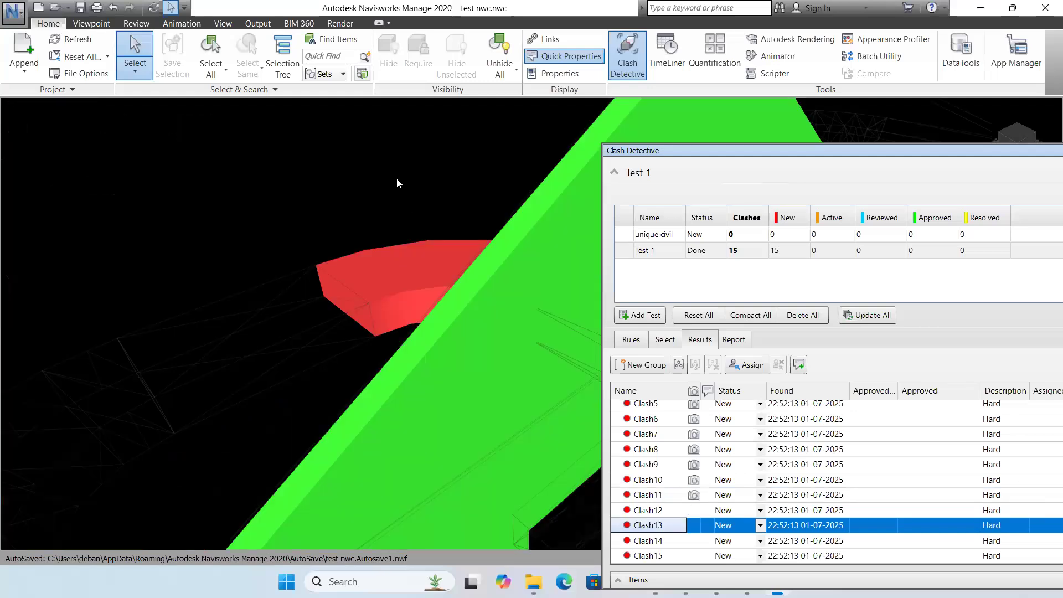
pyautogui.moveTo(533, 214)
pyautogui.keyDown('shift'); pyautogui.mouseDown(button='middle')
pyautogui.moveTo(468, 221)
pyautogui.moveTo(339, 319)
pyautogui.moveTo(275, 350)
pyautogui.moveTo(313, 315)
pyautogui.moveTo(327, 332)
pyautogui.moveTo(341, 311)
pyautogui.moveTo(299, 351)
pyautogui.mouseUp(button='middle'); pyautogui.keyUp('shift')
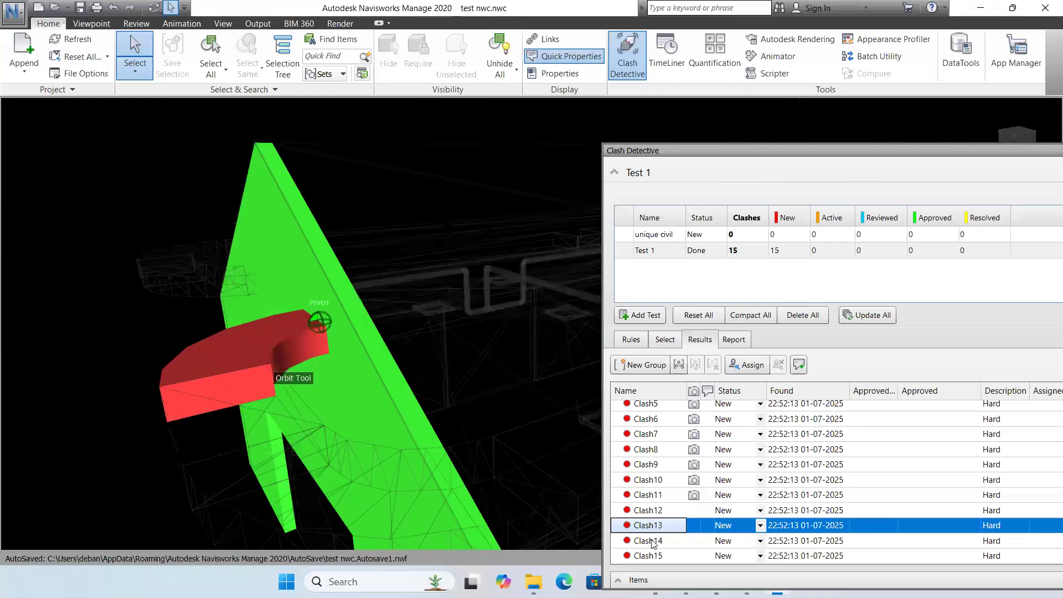
pyautogui.scroll(-2, 502, 230)
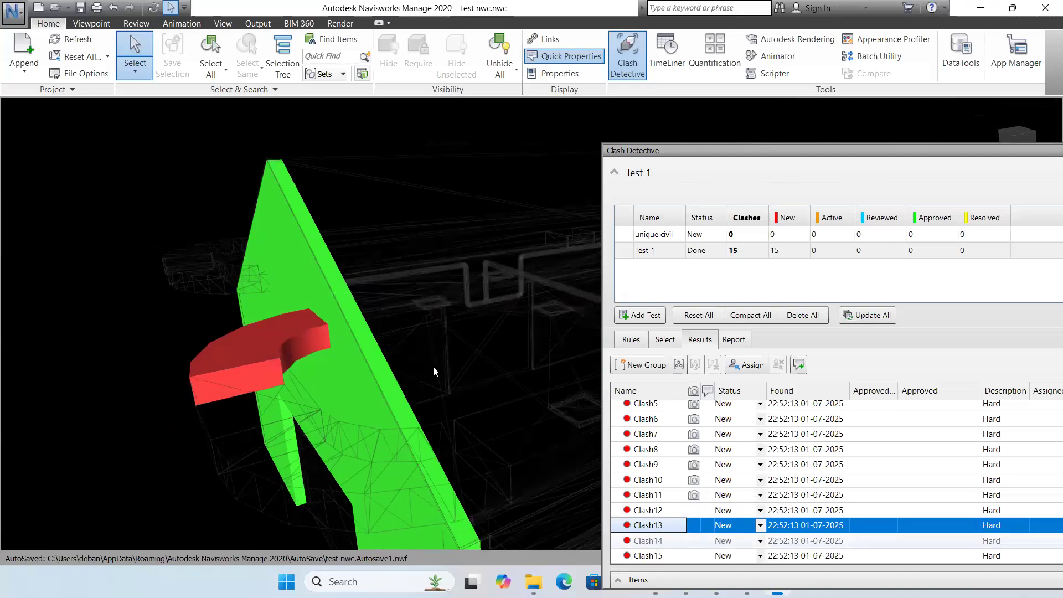
pyautogui.click(658, 536)
pyautogui.moveTo(537, 336); pyautogui.dragTo(396, 360, button='middle')
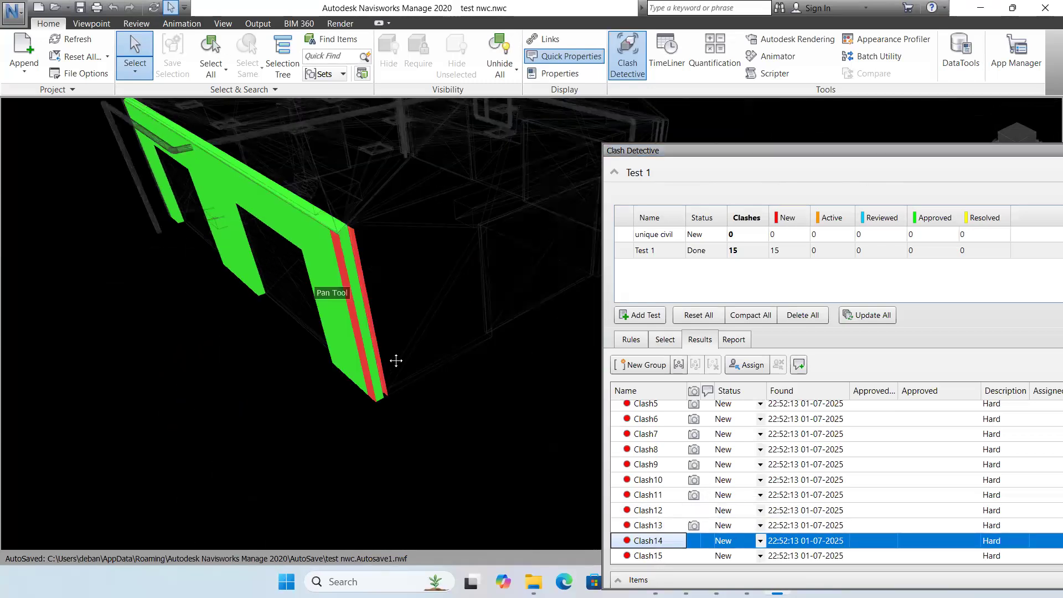
# Step: Display Clash15 and examine from several angles where the pipe passes through the highlighted block
pyautogui.press('Down')
pyautogui.moveTo(443, 320); pyautogui.dragTo(379, 302, button='middle')
pyautogui.moveTo(519, 314); pyautogui.dragTo(515, 305, button='middle')
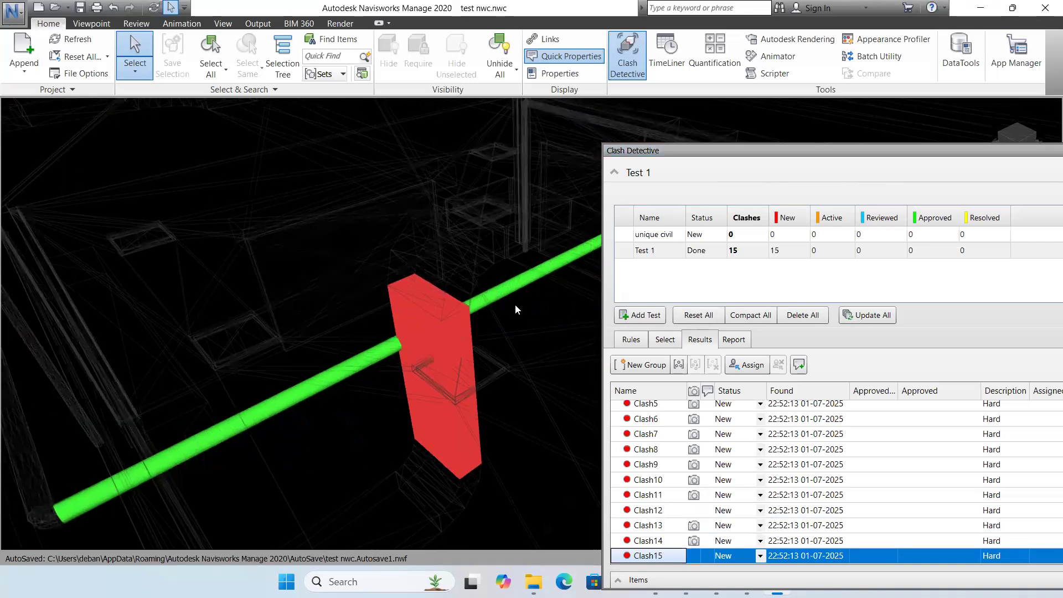
pyautogui.moveTo(421, 238)
pyautogui.keyDown('shift'); pyautogui.mouseDown(button='middle')
pyautogui.moveTo(354, 332)
pyautogui.moveTo(297, 344)
pyautogui.moveTo(292, 254)
pyautogui.moveTo(257, 289)
pyautogui.moveTo(584, 351)
pyautogui.moveTo(196, 279)
pyautogui.mouseUp(button='middle'); pyautogui.keyUp('shift')
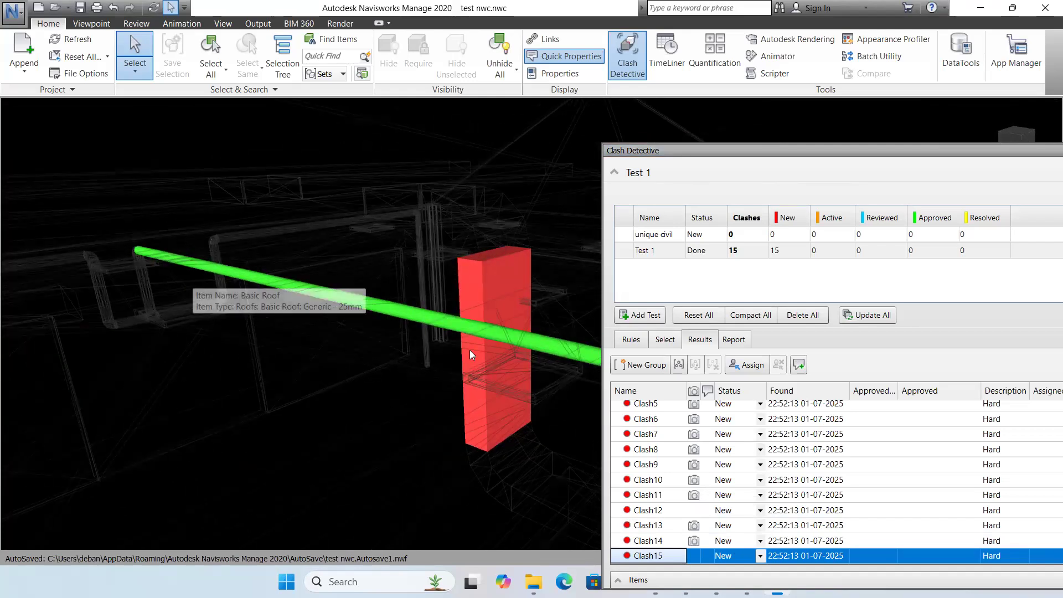
pyautogui.scroll(1, 846, 346)
pyautogui.keyDown('shift'); pyautogui.moveTo(765, 391); pyautogui.dragTo(703, 404, button='middle'); pyautogui.keyUp('shift')
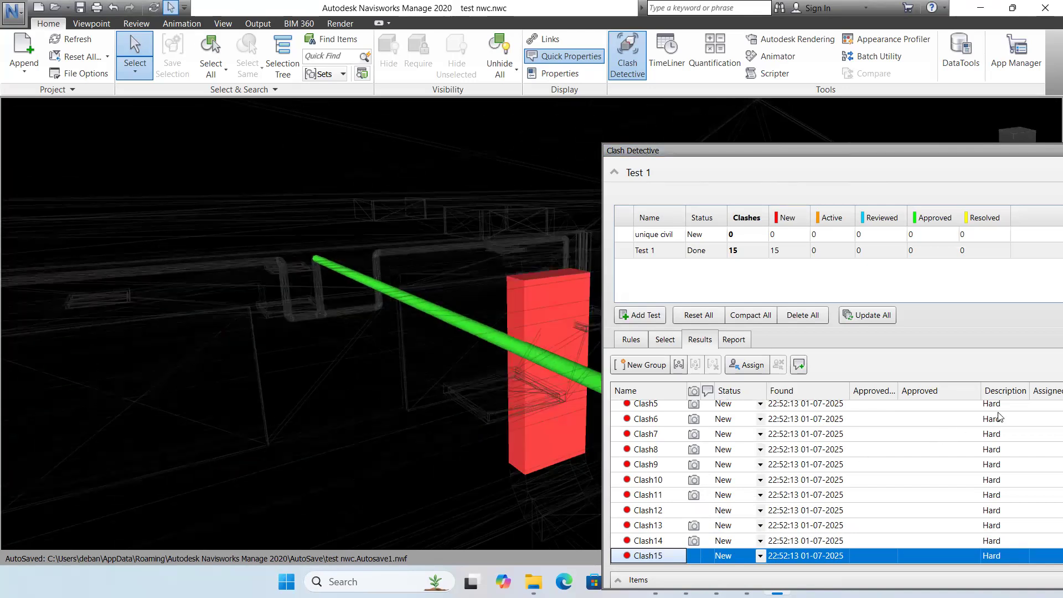
# Step: Bring the Clash Detective window fully into view, reset all test results and add a new clash test
pyautogui.moveTo(815, 153); pyautogui.dragTo(436, 116)
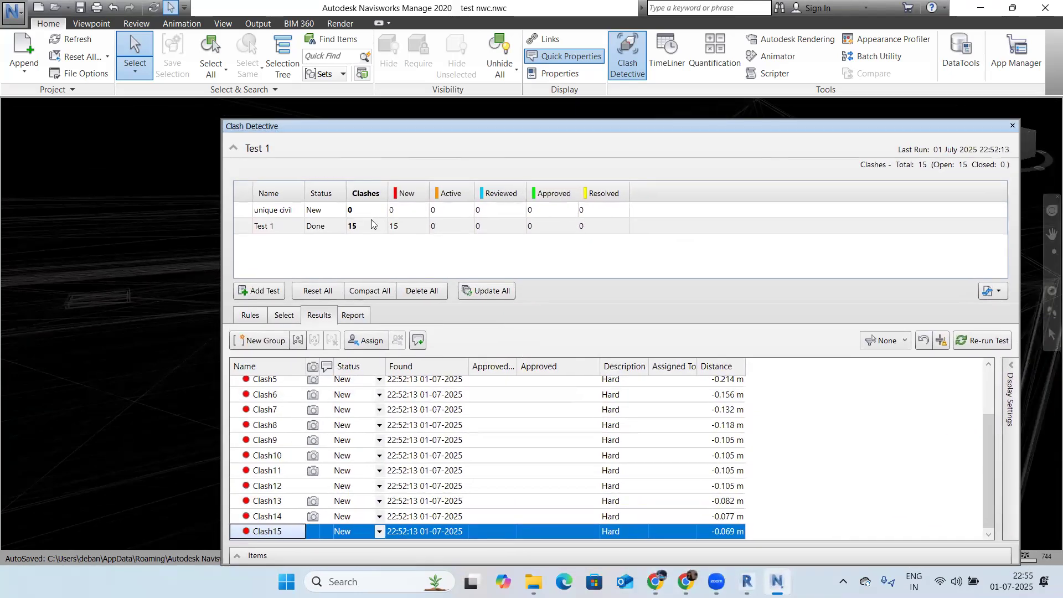
pyautogui.click(312, 292)
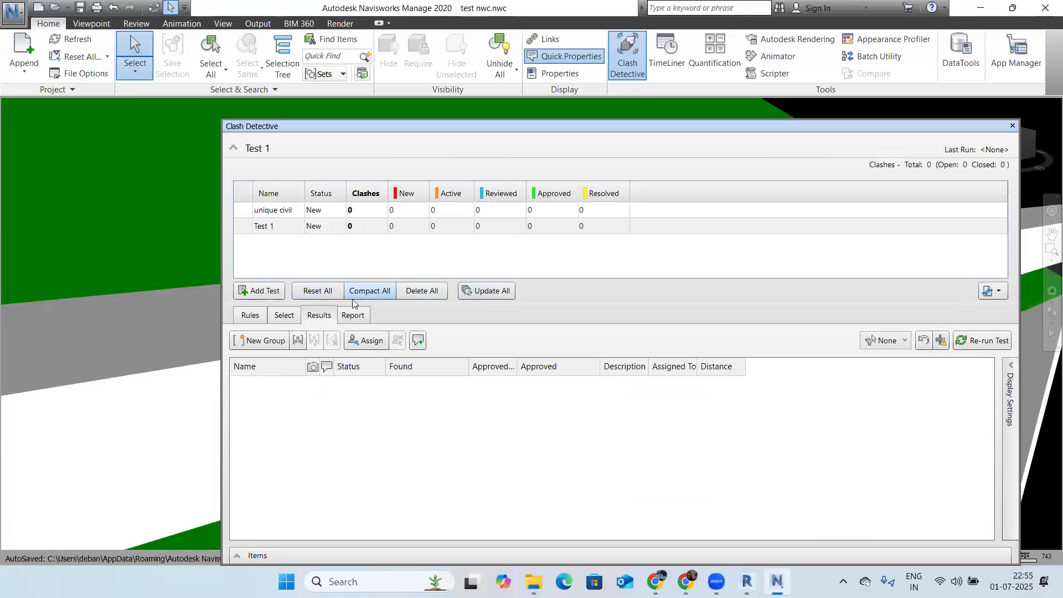
pyautogui.click(265, 291)
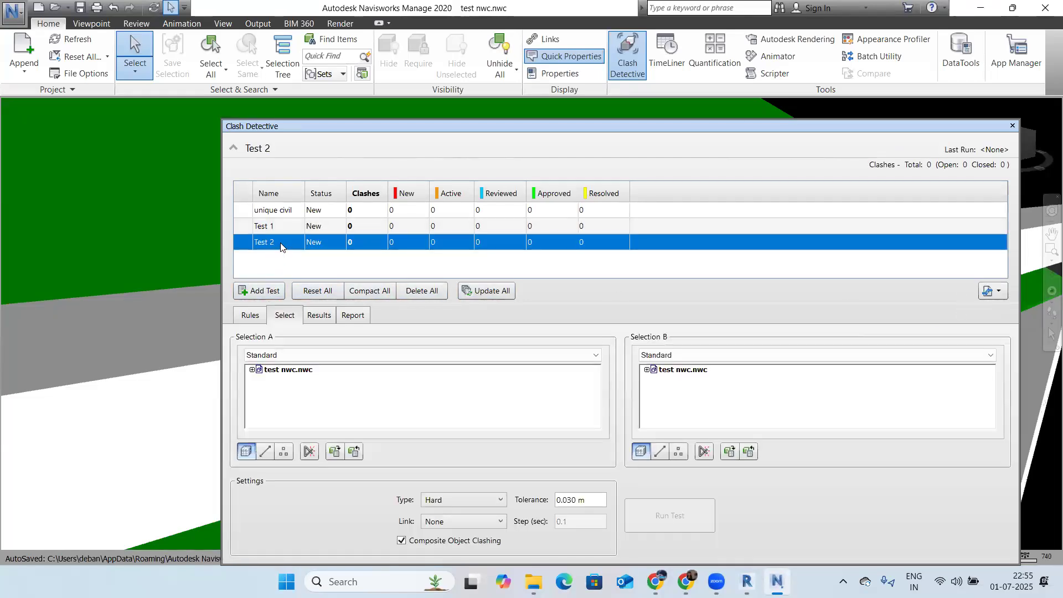
# Step: Set up the new test with test nwc.nwc as both selections and type Hard (Conservative), and run it
pyautogui.click(297, 372)
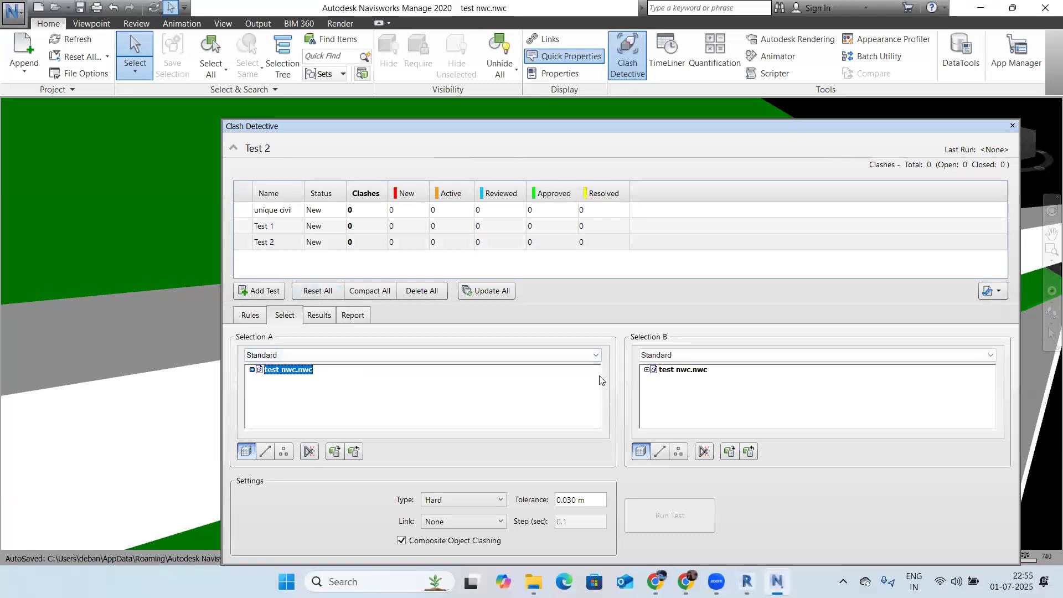
pyautogui.click(668, 371)
pyautogui.click(425, 499)
pyautogui.click(451, 529)
pyautogui.click(668, 528)
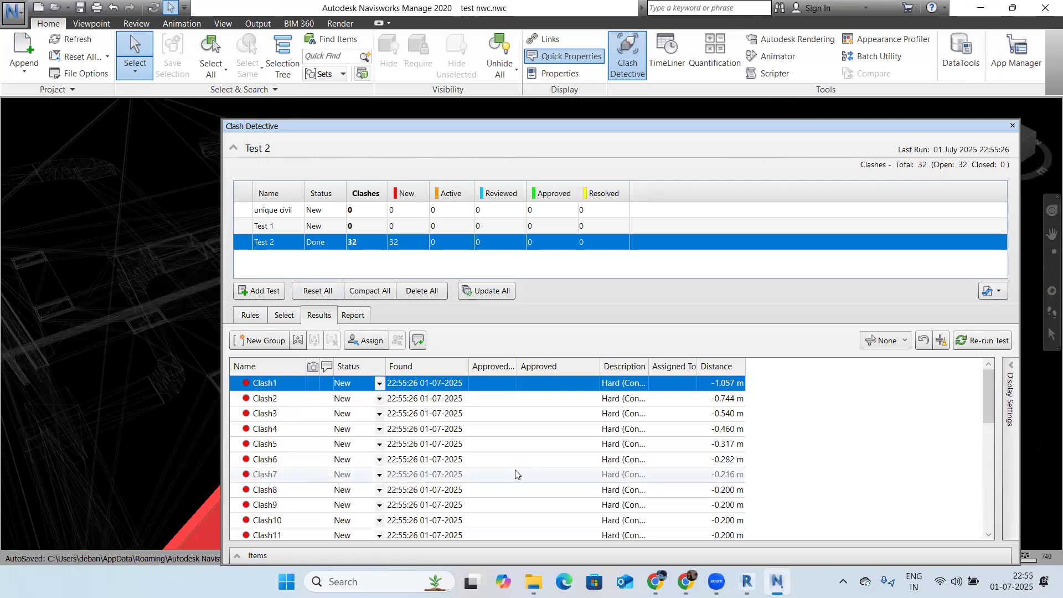
# Step: Move the results window off the model and examine the elements of Clash1
pyautogui.moveTo(427, 126); pyautogui.dragTo(733, 195)
pyautogui.scroll(-1, 566, 482)
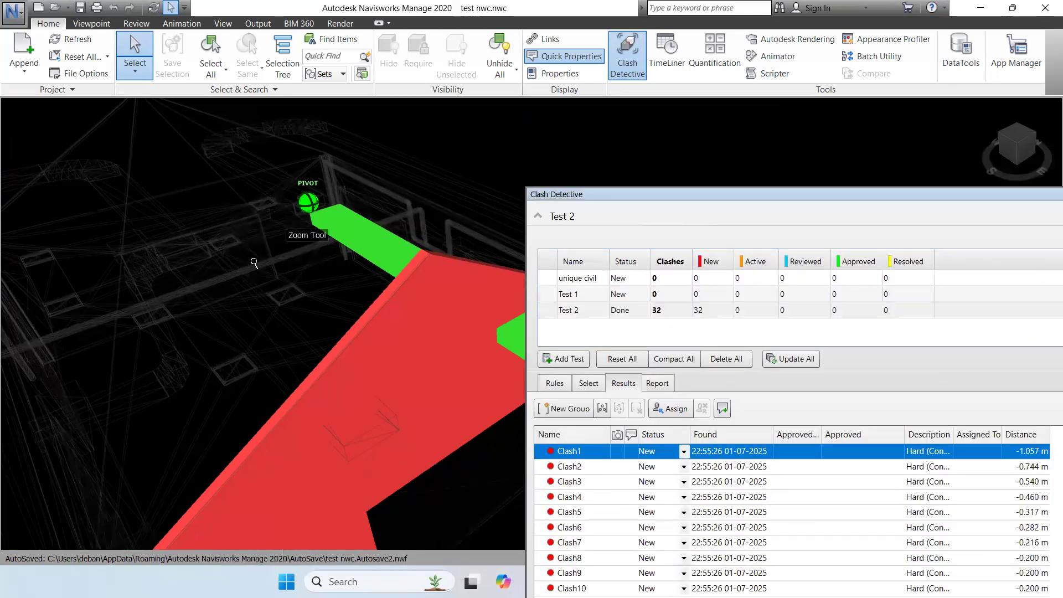
pyautogui.scroll(-3, 254, 262)
# Step: Display Clash3 and Clash4 of the new test in turn and examine their highlighted elements
pyautogui.press('Down')
pyautogui.press('Down')
pyautogui.moveTo(233, 286); pyautogui.dragTo(88, 312, button='middle')
pyautogui.scroll(-1, 223, 286)
pyautogui.press('Down')
pyautogui.scroll(3, 227, 318)
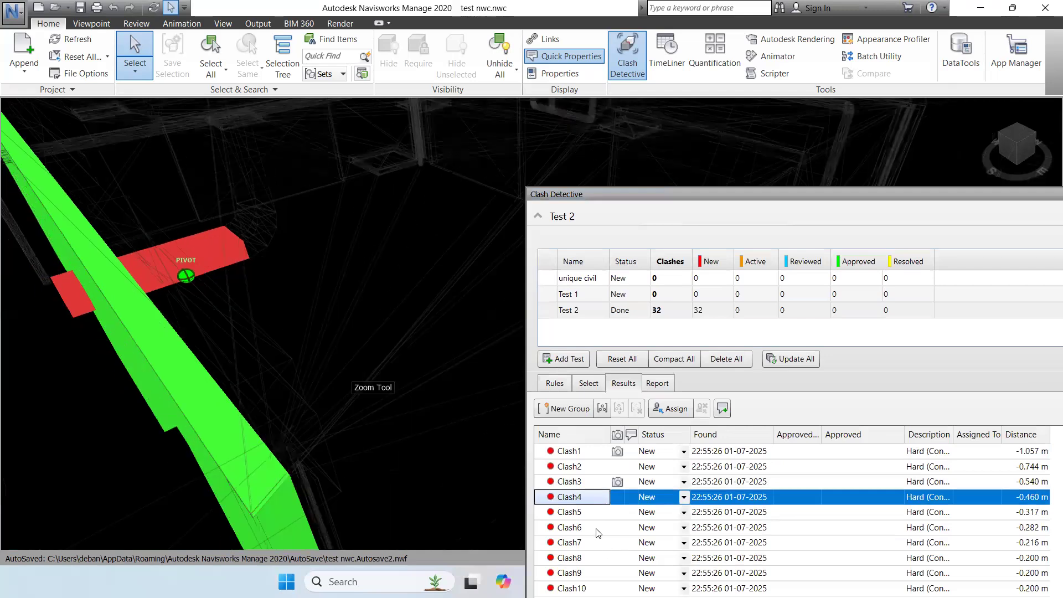
# Step: Step through Clash5, Clash6 and Clash7 and view the highlighted elements of each
pyautogui.click(588, 512)
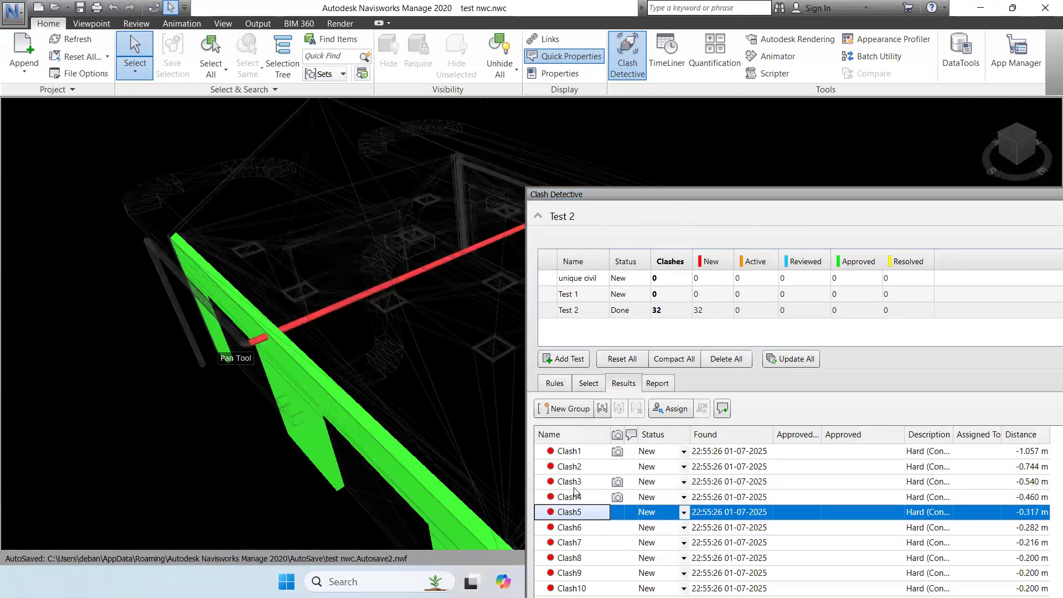
pyautogui.press('Down')
pyautogui.scroll(-2, 569, 468)
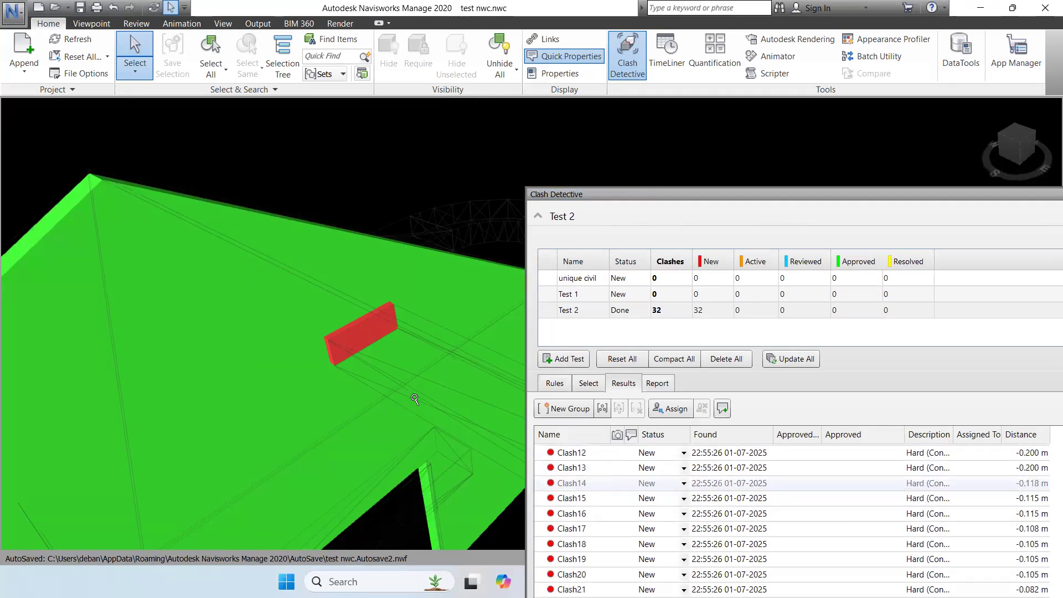
pyautogui.press('Down')
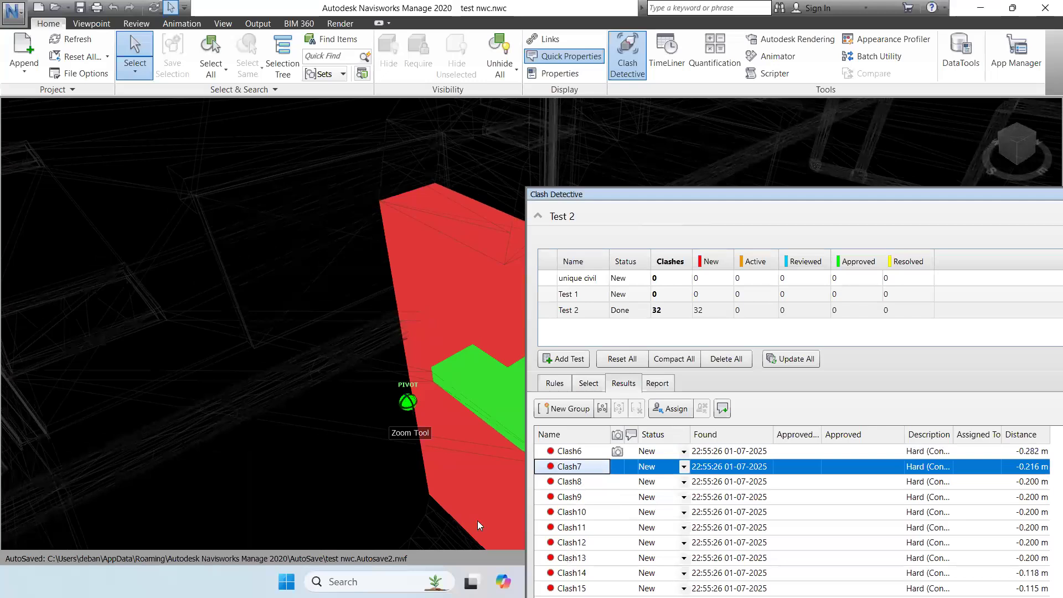
# Step: Display Clash8 of the new test and examine where the roof meets the wall, up close and from several angles
pyautogui.press('Down')
pyautogui.moveTo(466, 344)
pyautogui.keyDown('shift'); pyautogui.mouseDown(button='middle')
pyautogui.moveTo(487, 337)
pyautogui.moveTo(427, 332)
pyautogui.mouseUp(button='middle'); pyautogui.keyUp('shift')
pyautogui.keyDown('shift'); pyautogui.moveTo(332, 322); pyautogui.dragTo(415, 293, button='middle'); pyautogui.keyUp('shift')
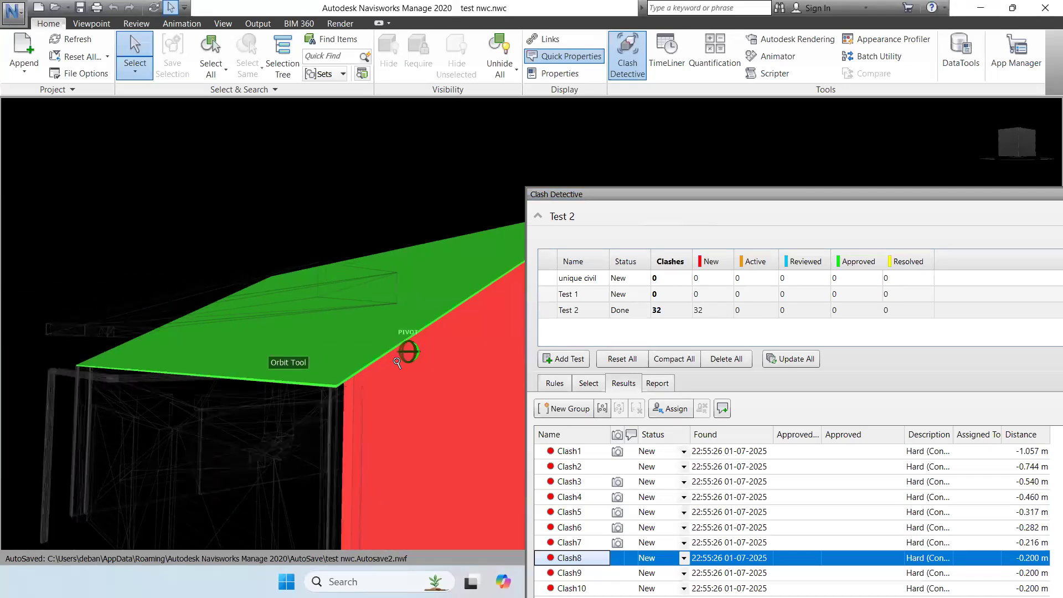
pyautogui.scroll(5, 404, 316)
pyautogui.scroll(-2, 400, 329)
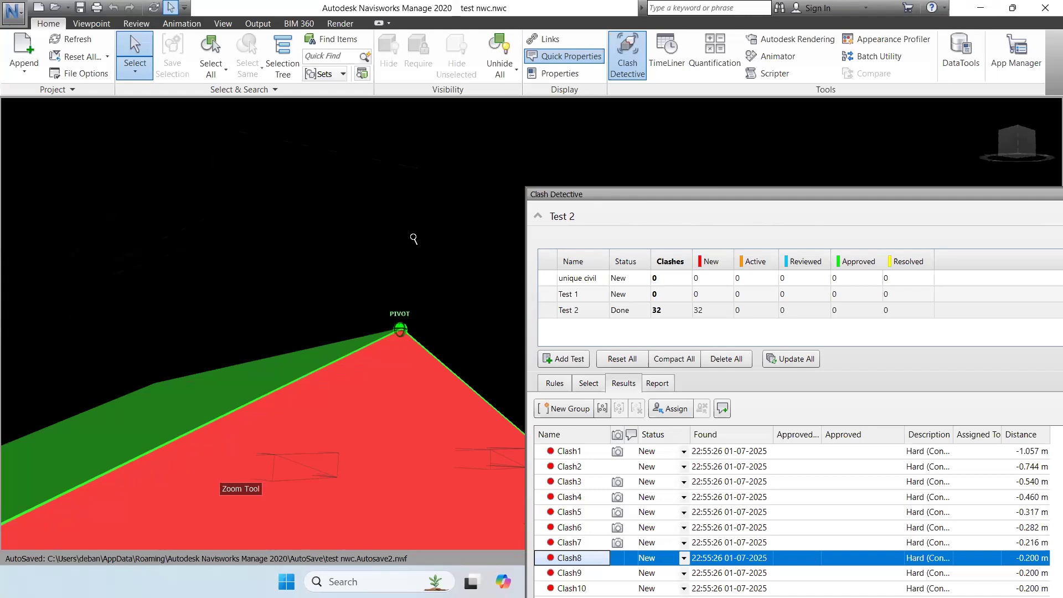
pyautogui.scroll(3, 414, 238)
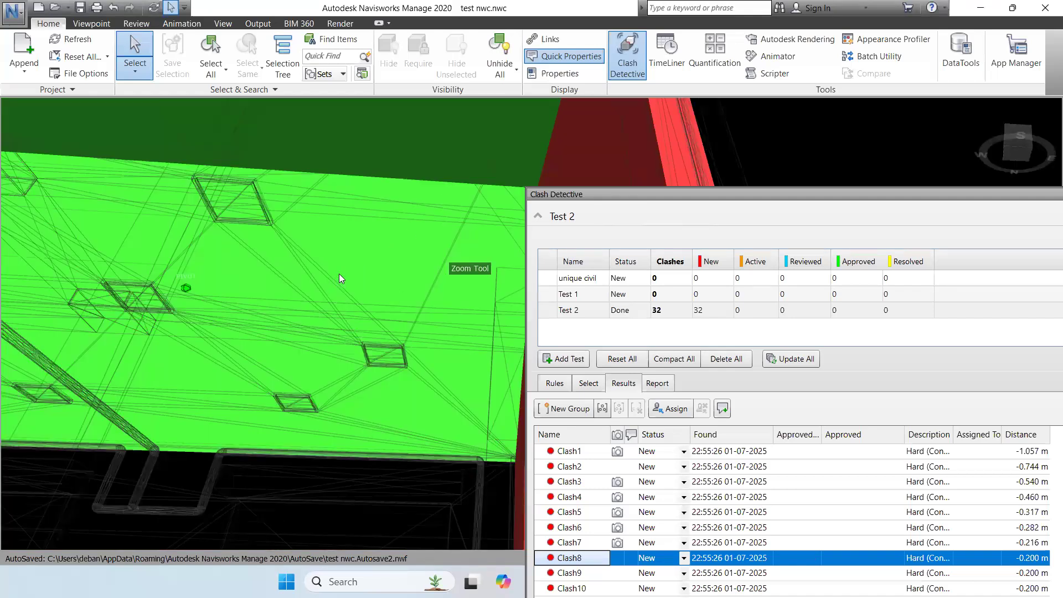
pyautogui.scroll(-3, 324, 115)
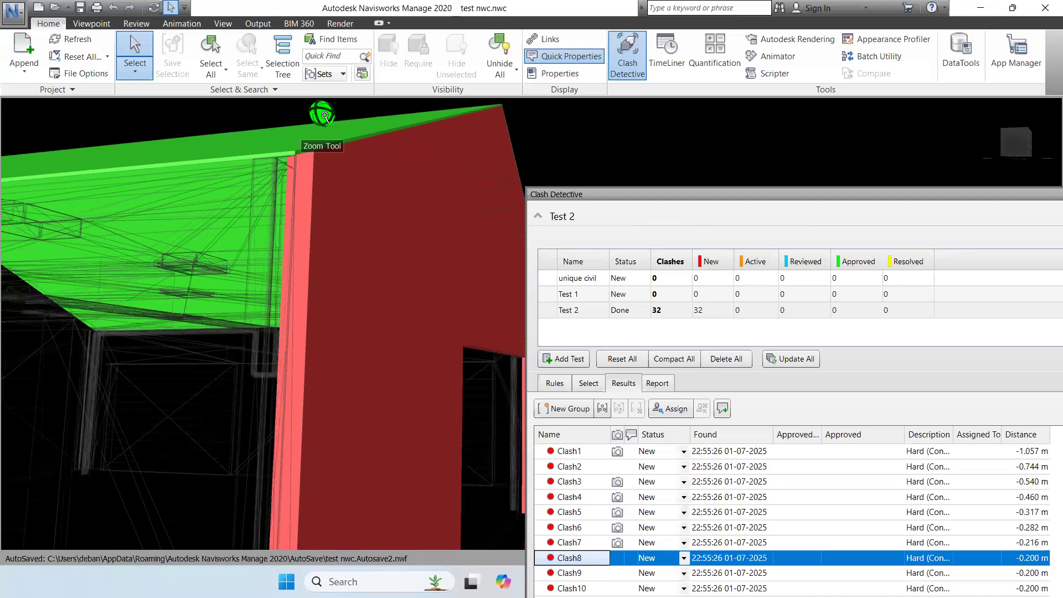
pyautogui.scroll(1, 325, 116)
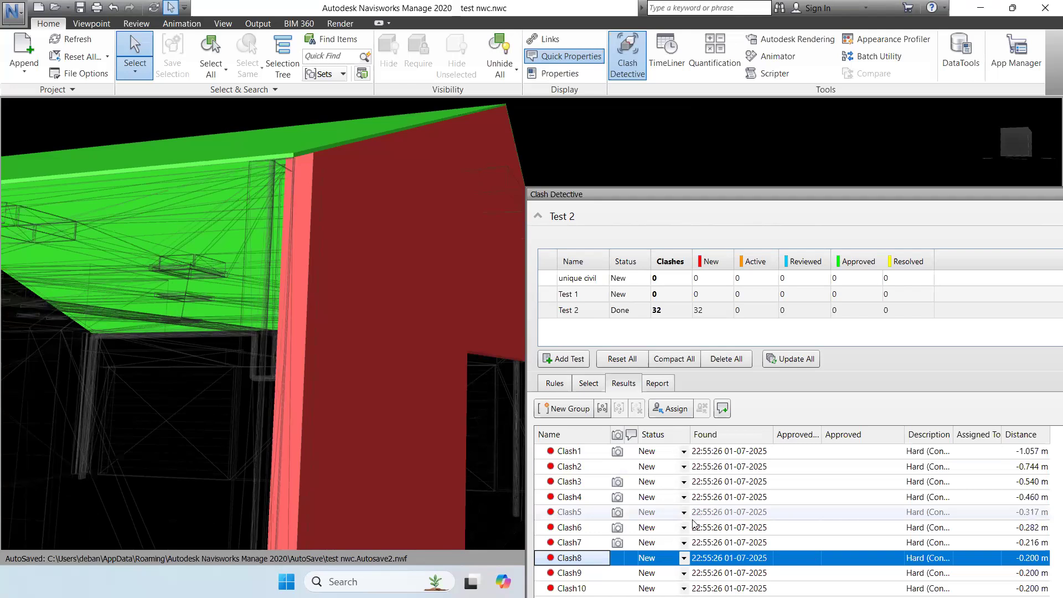
# Step: Look through the list of remaining clashes, display Clash9 and examine its highlighted wall
pyautogui.scroll(-4, 692, 526)
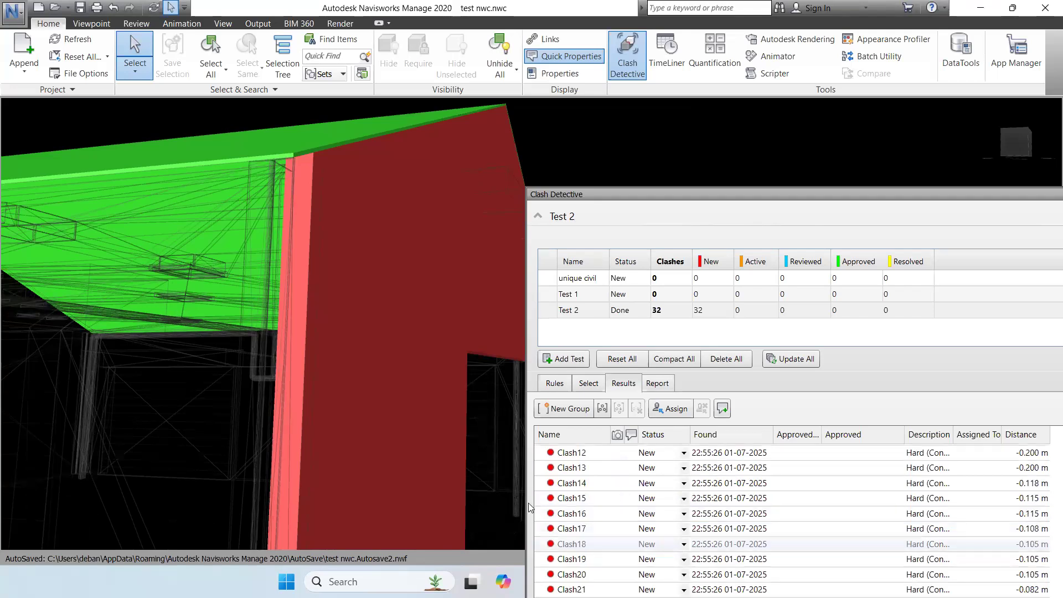
pyautogui.scroll(4, 574, 526)
pyautogui.click(571, 573)
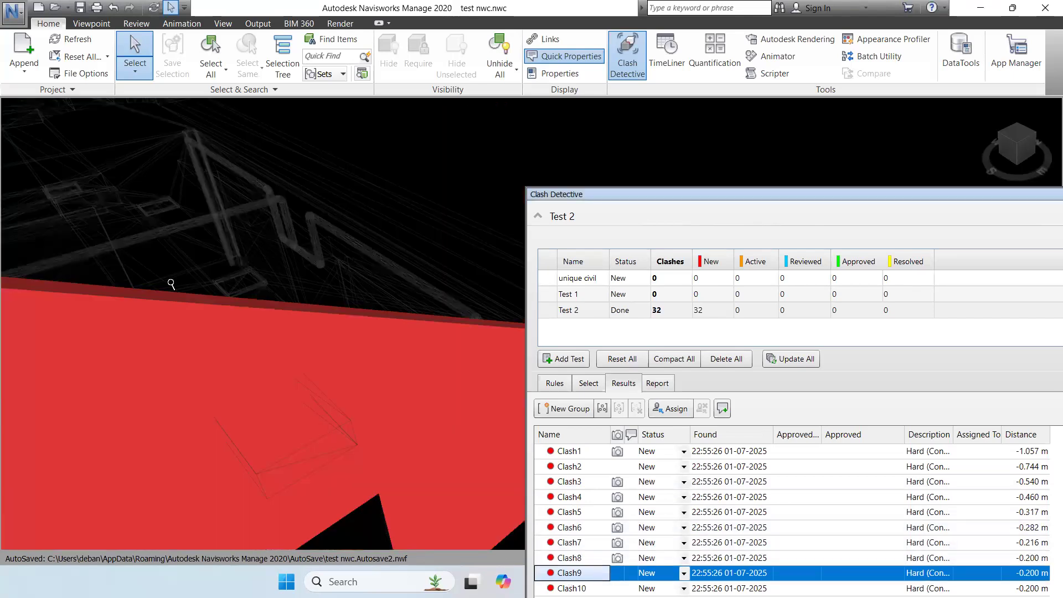
pyautogui.scroll(-5, 293, 374)
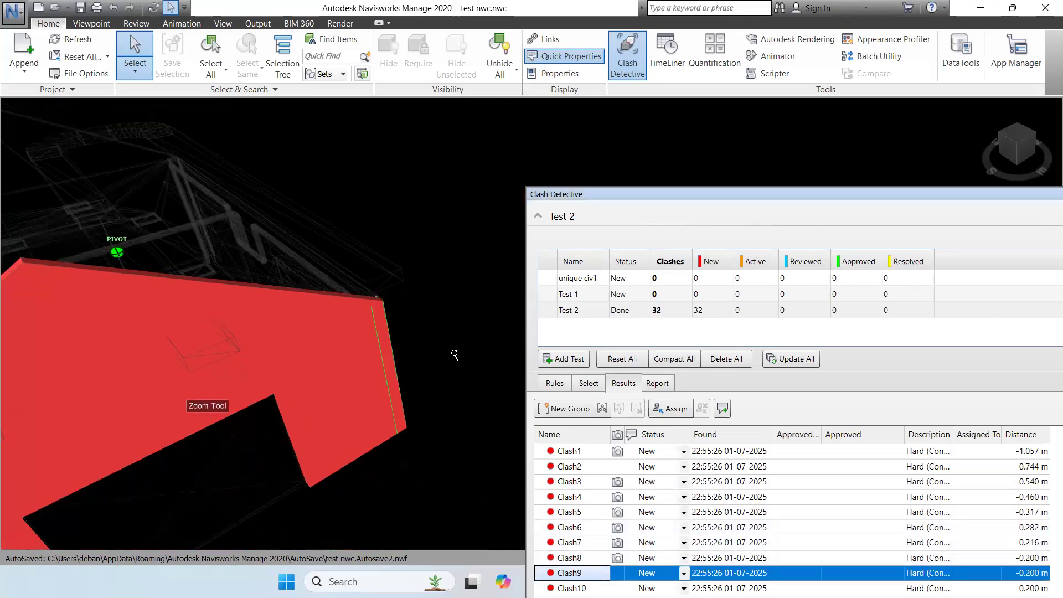
# Step: Finish examining Clash9's highlighted wall, look further down the clash list and display Clash10
pyautogui.middleClick(382, 319)
pyautogui.moveTo(354, 328); pyautogui.dragTo(252, 275, button='middle')
pyautogui.scroll(3, 464, 367)
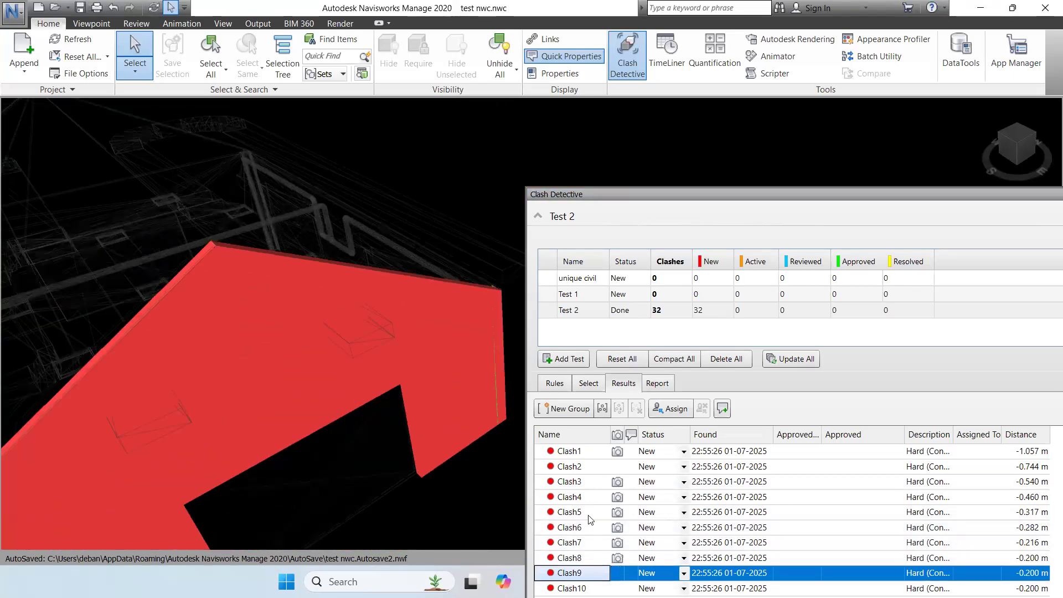
pyautogui.scroll(-3, 587, 512)
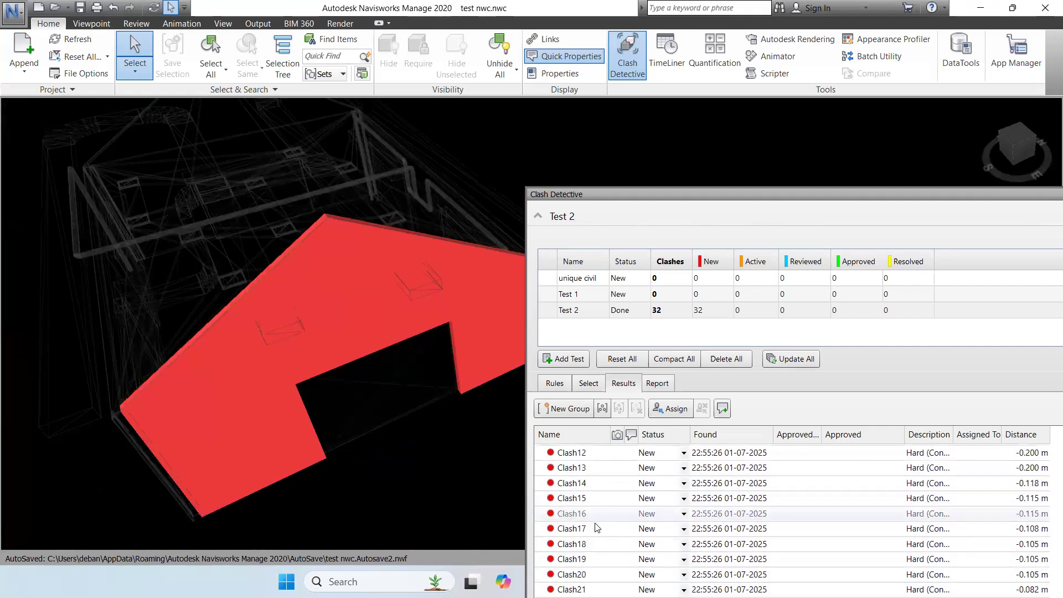
pyautogui.click(569, 508)
pyautogui.scroll(-2, 353, 309)
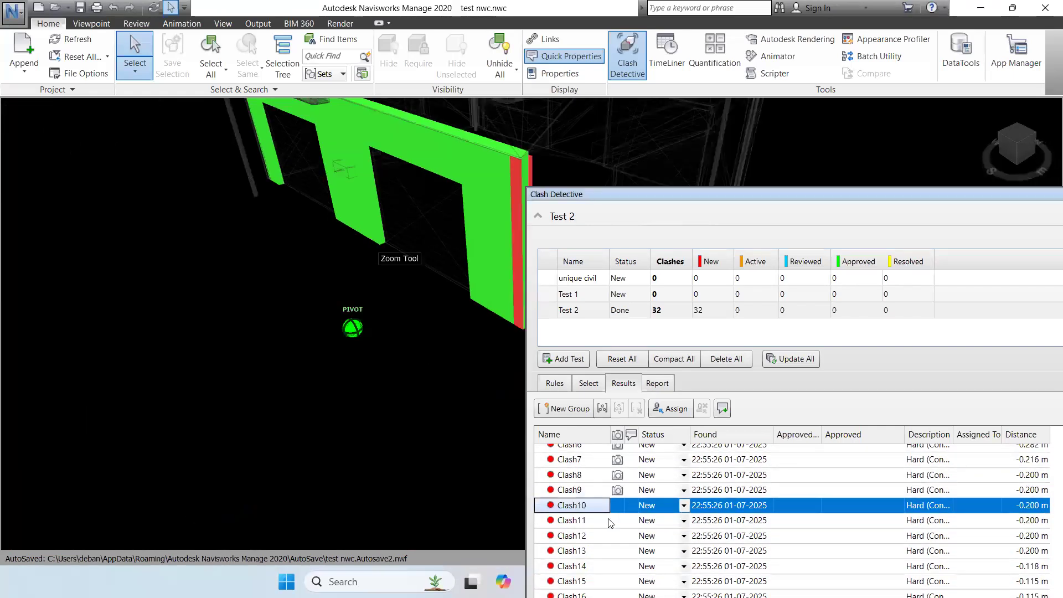
# Step: Display Clash11 of the conservative test and examine the highlighted roof and wall from several angles
pyautogui.press('Down')
pyautogui.scroll(3, 349, 337)
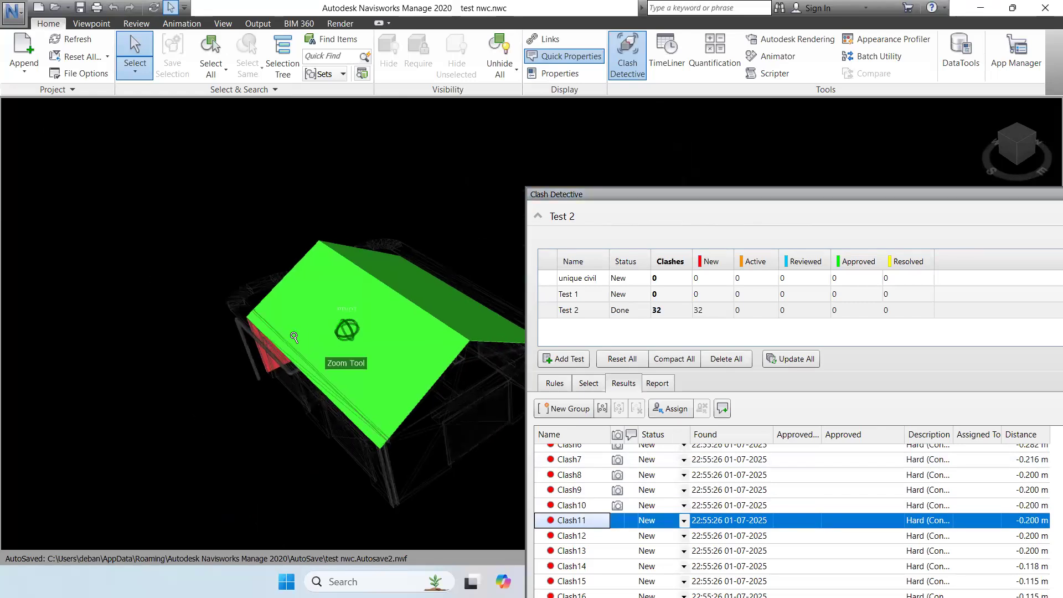
pyautogui.keyDown('shift'); pyautogui.moveTo(288, 347); pyautogui.dragTo(570, 530, button='middle'); pyautogui.keyUp('shift')
pyautogui.keyDown('shift'); pyautogui.moveTo(498, 252); pyautogui.dragTo(335, 360, button='middle'); pyautogui.keyUp('shift')
pyautogui.scroll(2, 335, 360)
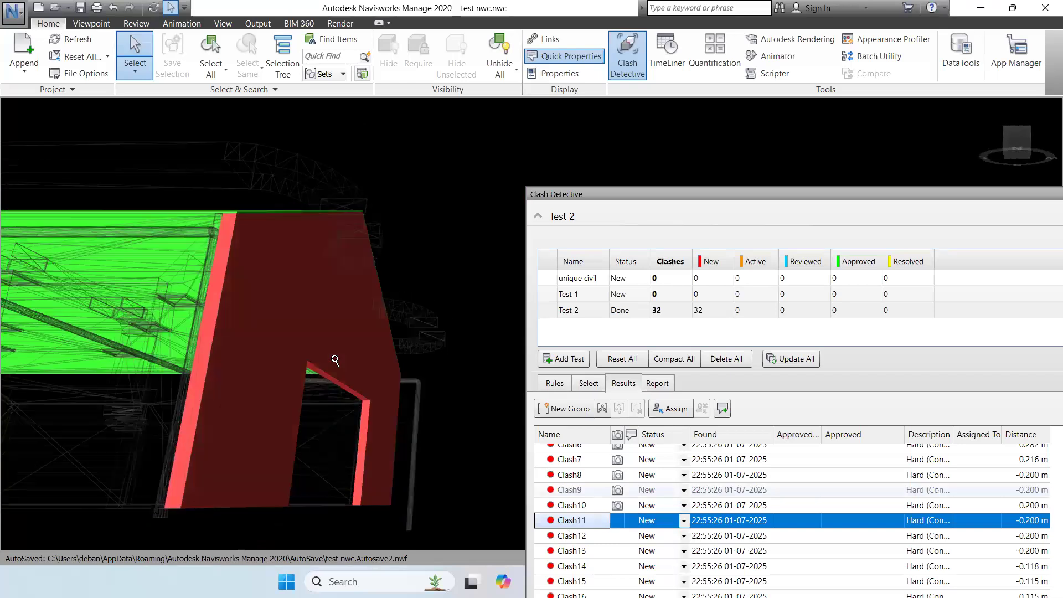
# Step: Display Clash12 and examine the gable wall and the adjoining element at its corner
pyautogui.click(571, 536)
pyautogui.scroll(-1, 303, 365)
pyautogui.scroll(-1, 304, 383)
pyautogui.scroll(-4, 232, 365)
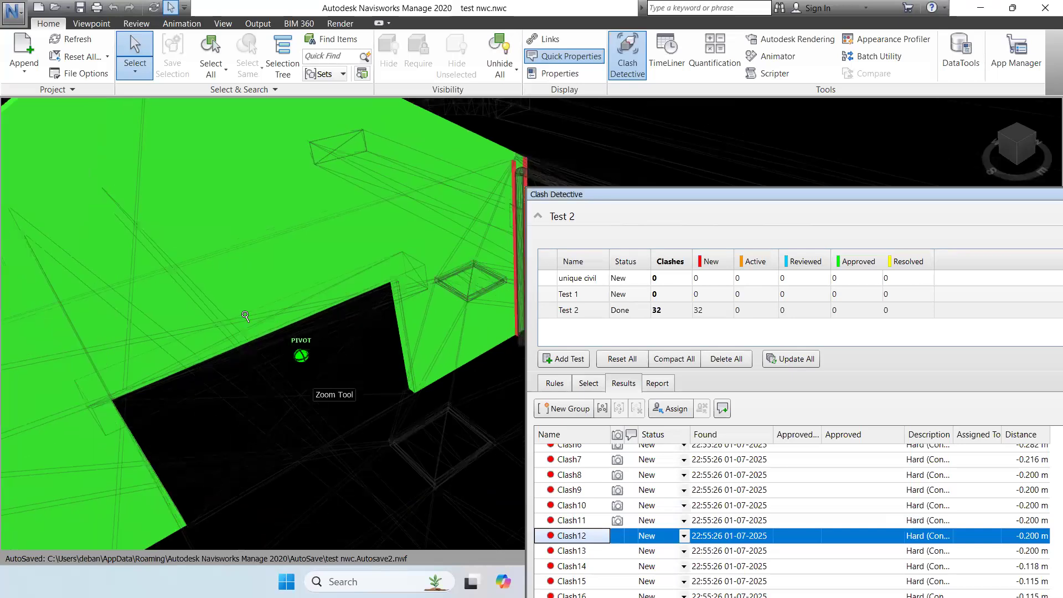
pyautogui.scroll(-1, 258, 238)
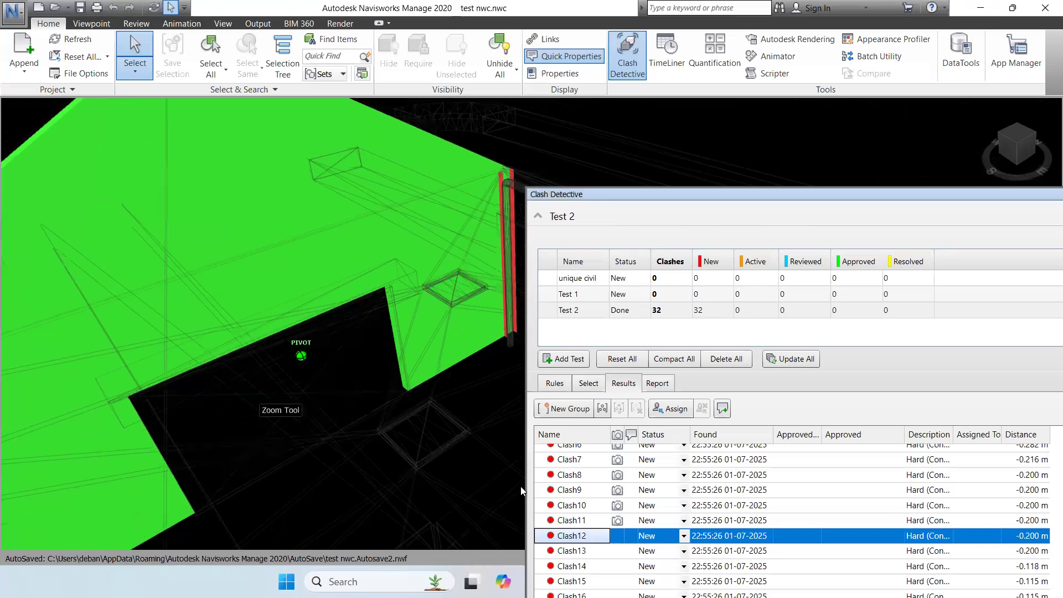
pyautogui.scroll(-1, 325, 337)
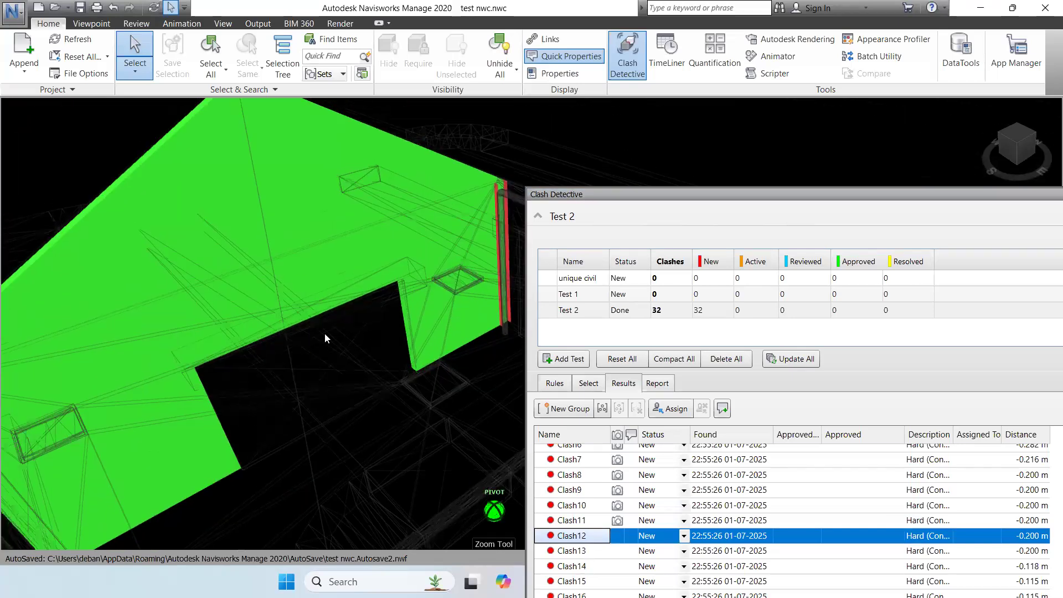
# Step: Step through Clash13 to Clash17 and view the highlighted elements of each
pyautogui.press('Down')
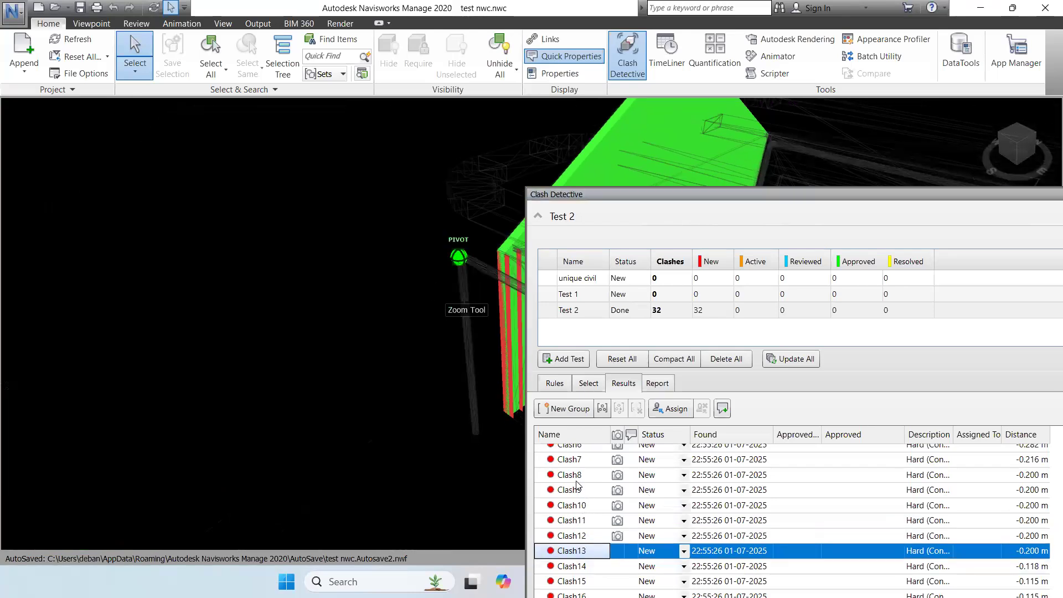
pyautogui.moveTo(436, 392); pyautogui.dragTo(256, 368, button='middle')
pyautogui.scroll(-3, 600, 492)
pyautogui.click(601, 482)
pyautogui.scroll(-1, 418, 403)
pyautogui.press('Down')
pyautogui.moveTo(270, 326)
pyautogui.keyDown('shift'); pyautogui.mouseDown(button='middle')
pyautogui.moveTo(282, 231)
pyautogui.moveTo(373, 240)
pyautogui.moveTo(197, 259)
pyautogui.moveTo(316, 332)
pyautogui.moveTo(366, 350)
pyautogui.moveTo(312, 336)
pyautogui.moveTo(346, 344)
pyautogui.mouseUp(button='middle'); pyautogui.keyUp('shift')
pyautogui.press('Down')
pyautogui.press('Down')
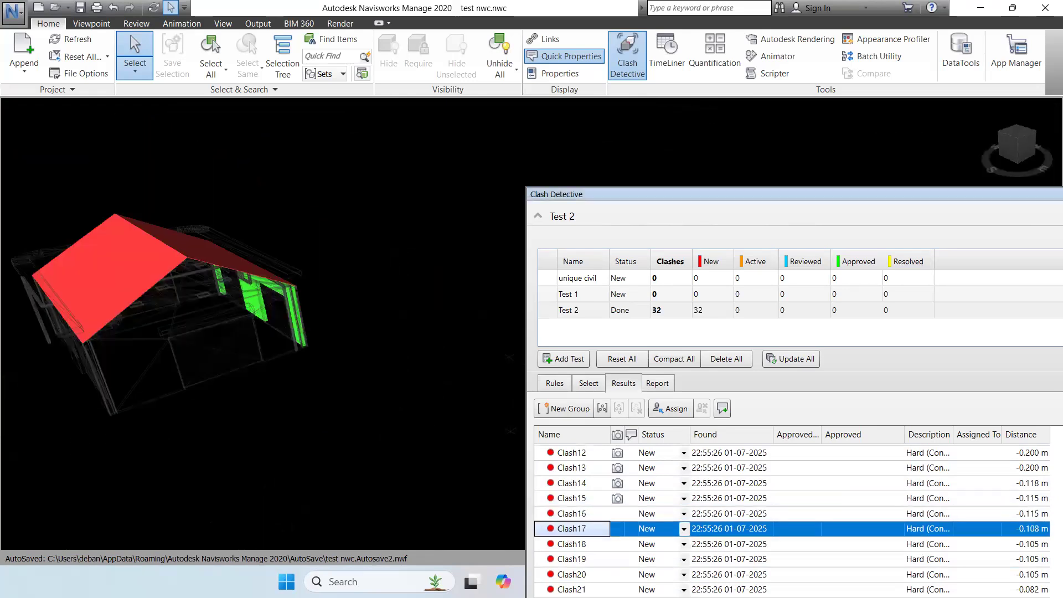
# Step: Display Clash29 and examine the small panel in the large slab from above and below
pyautogui.scroll(-2, 372, 264)
pyautogui.moveTo(373, 265); pyautogui.dragTo(183, 245, button='middle')
pyautogui.scroll(-4, 591, 560)
pyautogui.click(592, 560)
pyautogui.scroll(-5, 320, 304)
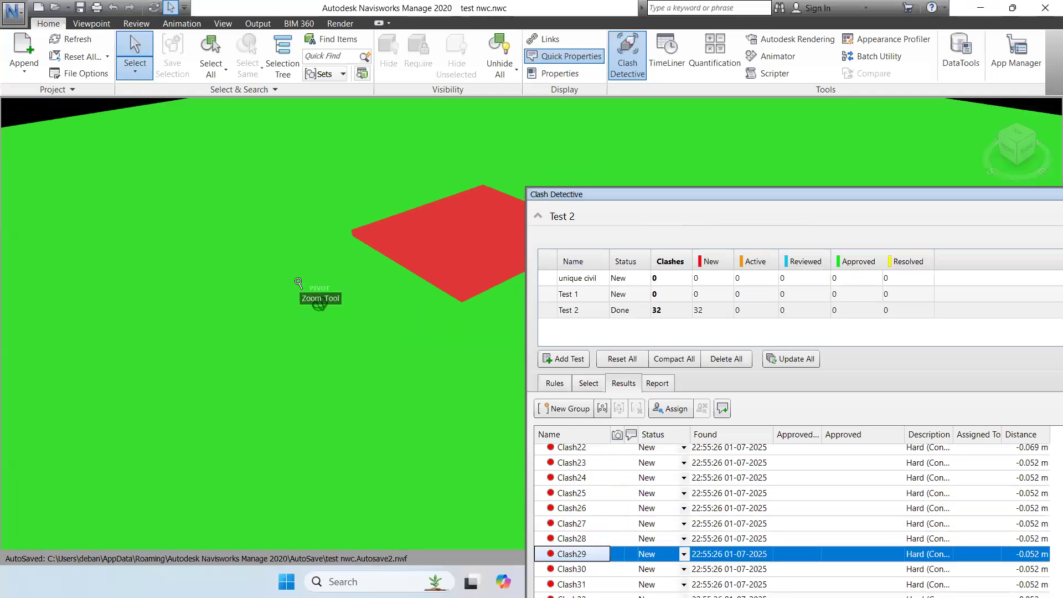
pyautogui.scroll(-4, 332, 338)
pyautogui.keyDown('shift'); pyautogui.moveTo(331, 339); pyautogui.dragTo(463, 356, button='middle'); pyautogui.keyUp('shift')
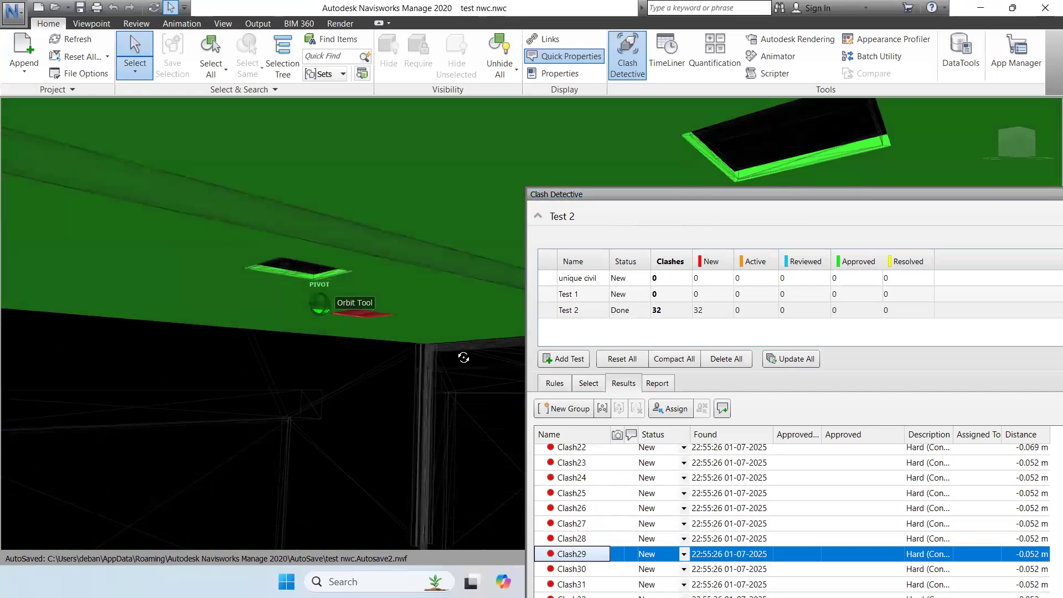
pyautogui.scroll(5, 474, 397)
pyautogui.keyDown('shift'); pyautogui.moveTo(550, 376); pyautogui.dragTo(433, 369, button='middle'); pyautogui.keyUp('shift')
# Step: Display Clash30 and examine its highlighted panel and the surrounding slab from several angles
pyautogui.click(551, 569)
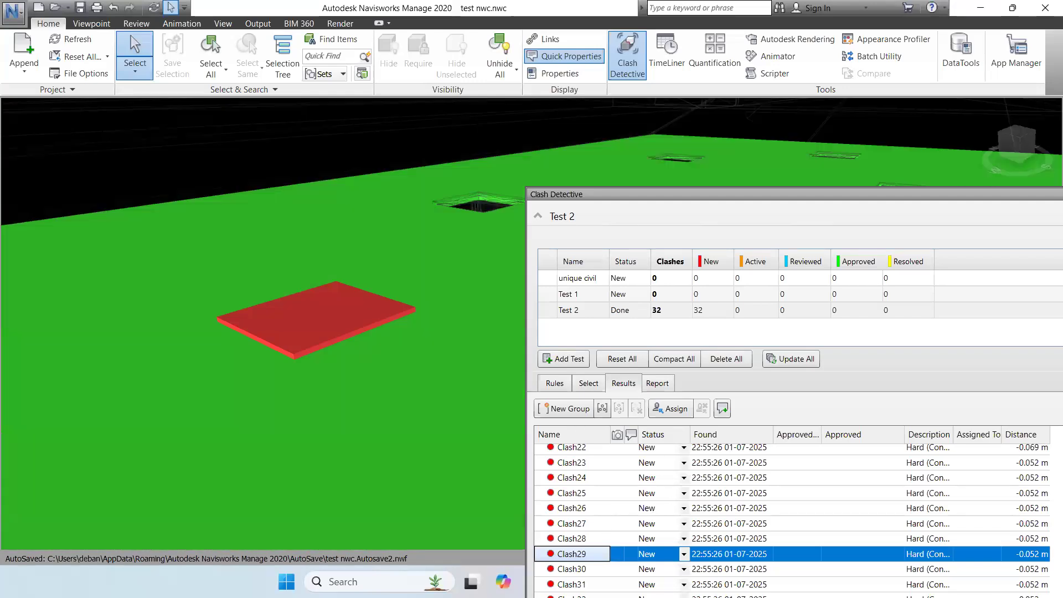
pyautogui.scroll(-5, 209, 227)
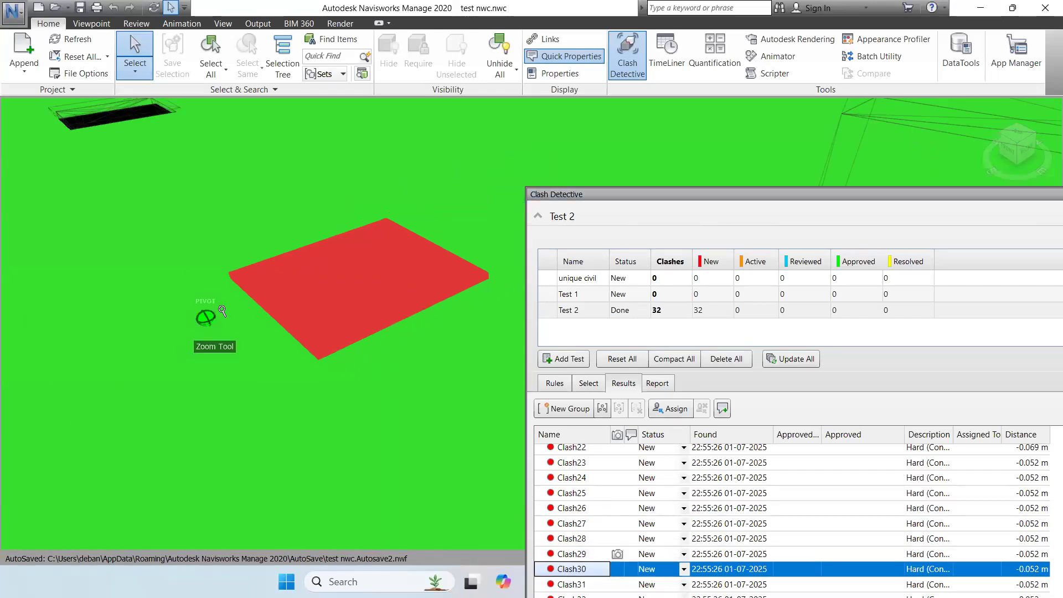
pyautogui.scroll(-4, 241, 329)
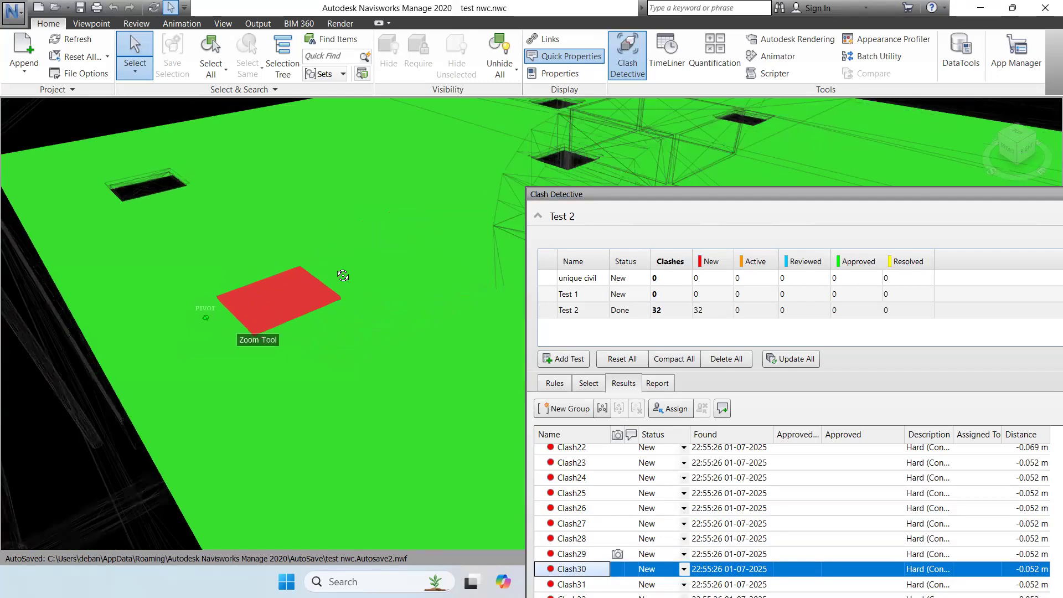
pyautogui.keyDown('shift'); pyautogui.moveTo(334, 239); pyautogui.dragTo(422, 169, button='middle'); pyautogui.keyUp('shift')
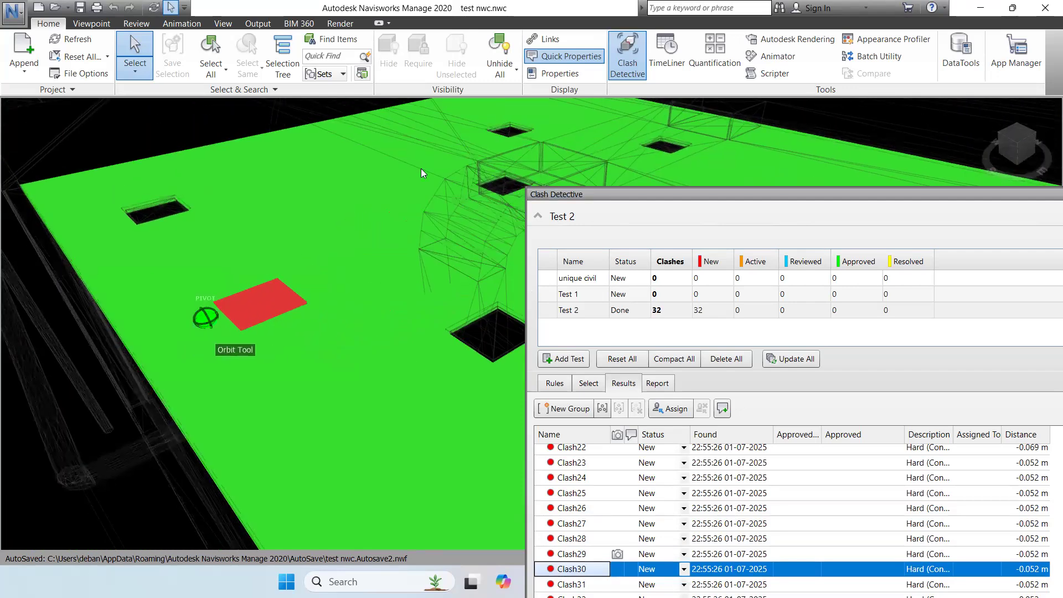
pyautogui.keyDown('shift'); pyautogui.moveTo(314, 277); pyautogui.dragTo(315, 174, button='middle'); pyautogui.keyUp('shift')
pyautogui.scroll(5, 332, 212)
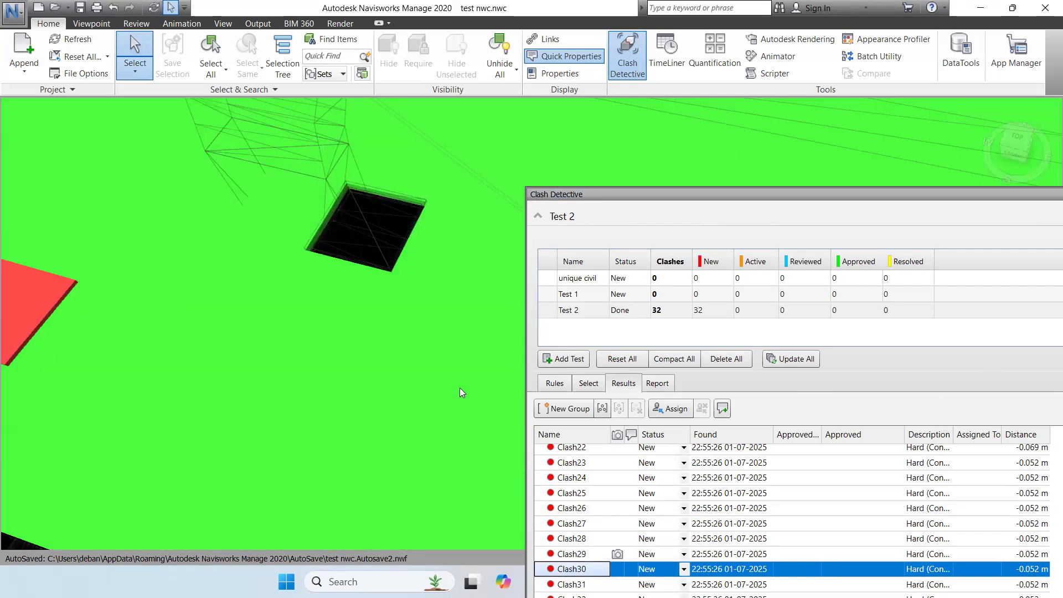
pyautogui.scroll(-5, 388, 350)
pyautogui.scroll(-1, 280, 352)
pyautogui.keyDown('shift'); pyautogui.moveTo(222, 340); pyautogui.dragTo(281, 347, button='middle'); pyautogui.keyUp('shift')
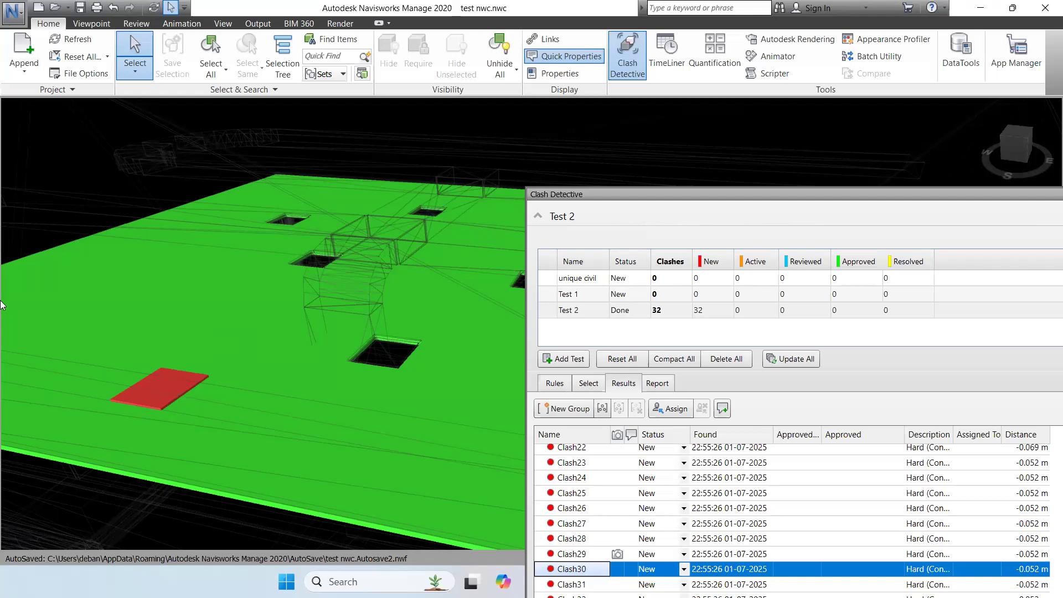
# Step: Reset all clash tests and delete Test 2
pyautogui.click(611, 362)
pyautogui.click(571, 314)
pyautogui.rightClick(570, 314)
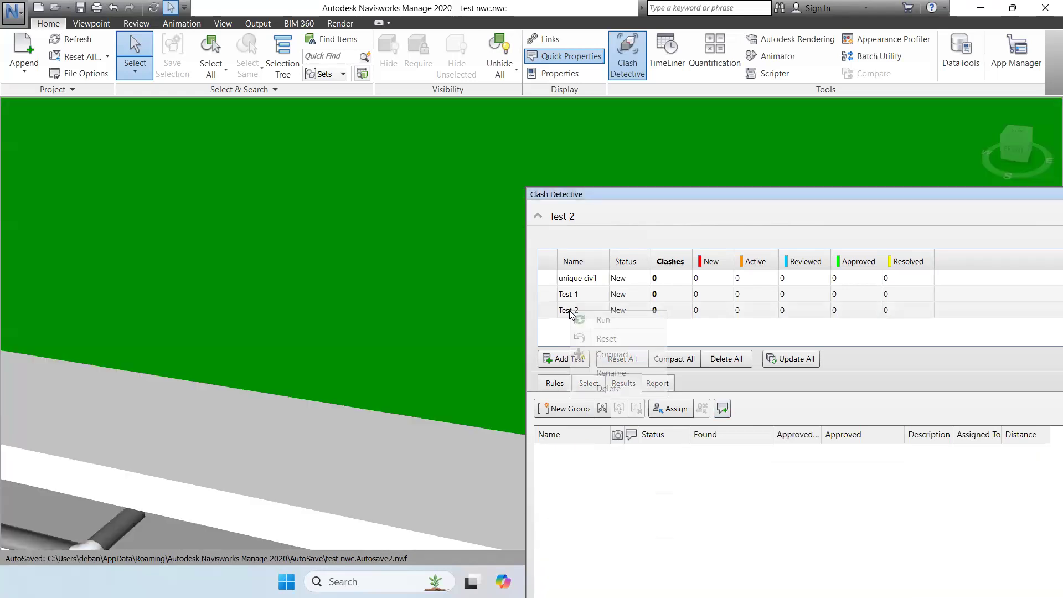
pyautogui.click(608, 389)
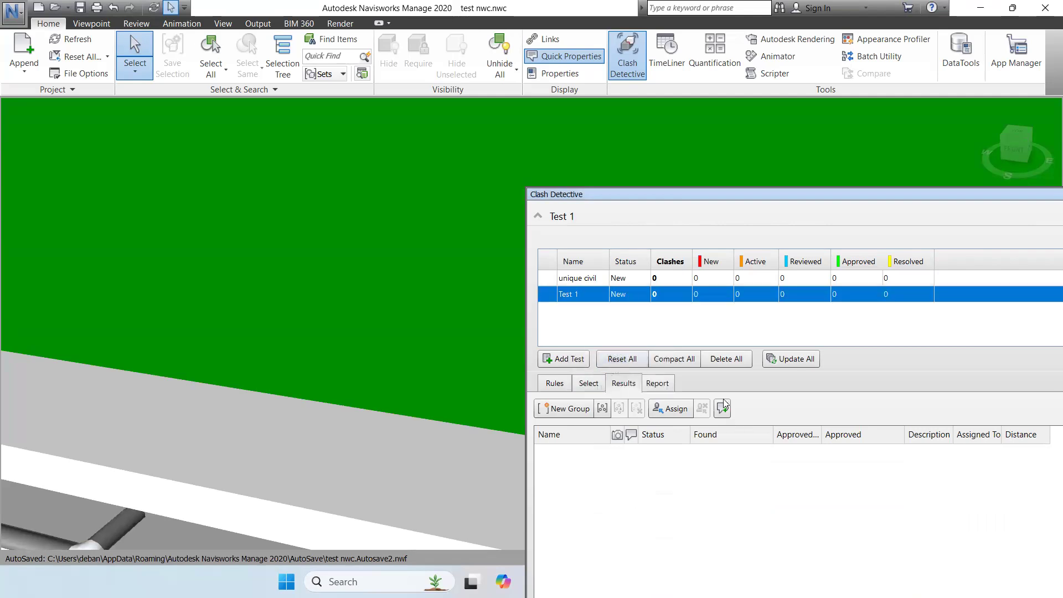
# Step: Add a new clash test with the type Hard (Conservative) and a tolerance of 0 m
pyautogui.moveTo(429, 85); pyautogui.dragTo(425, 87)
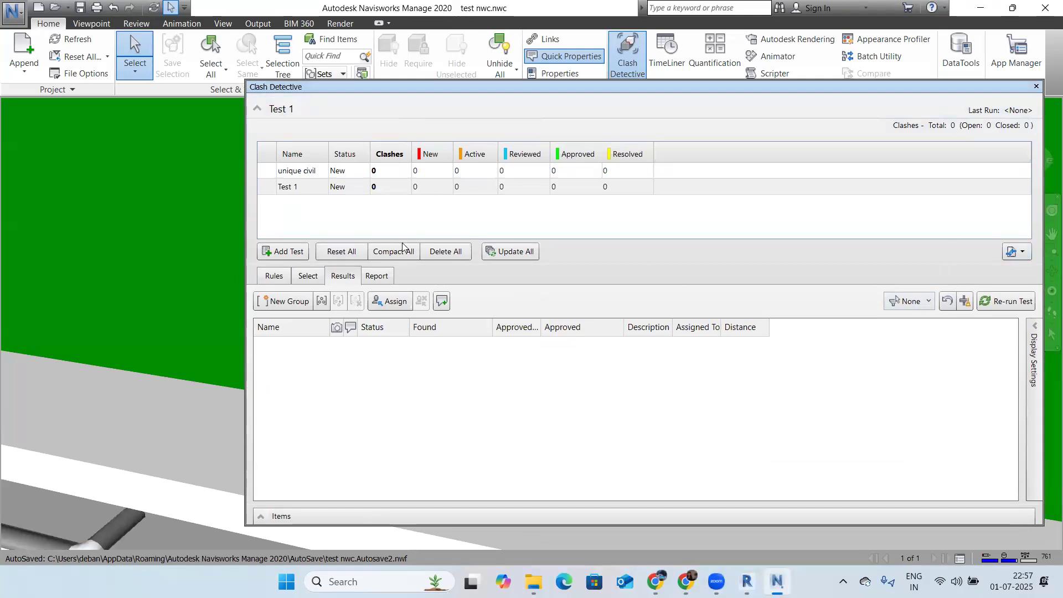
pyautogui.click(283, 251)
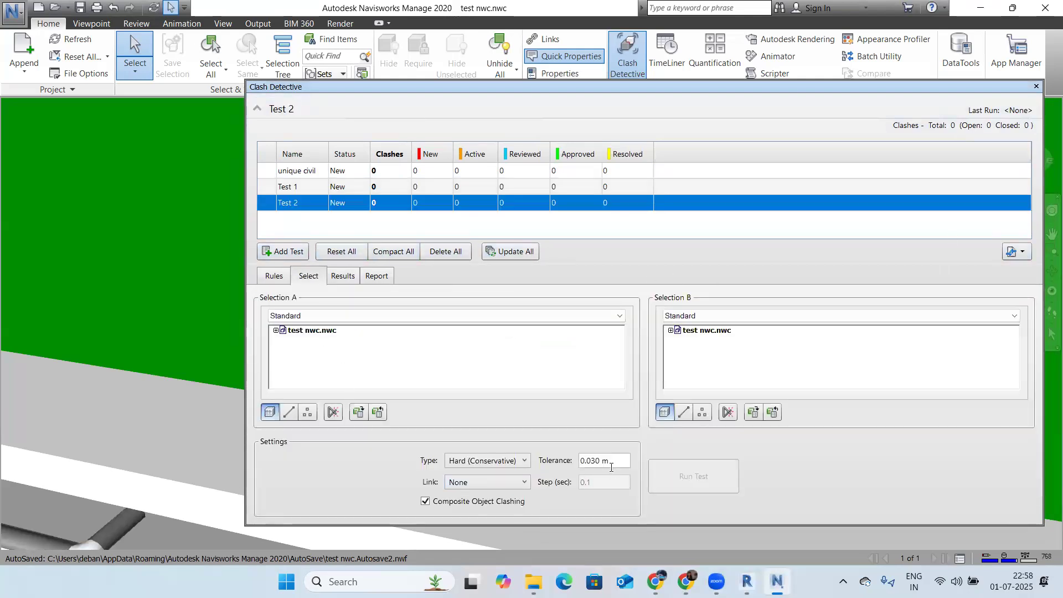
pyautogui.moveTo(611, 465); pyautogui.dragTo(581, 465)
pyautogui.write('0')
pyautogui.click(470, 466)
pyautogui.click(472, 492)
# Step: Select test nwc.nwc as both Selection A and Selection B and run Test 2
pyautogui.moveTo(682, 88); pyautogui.dragTo(518, 22)
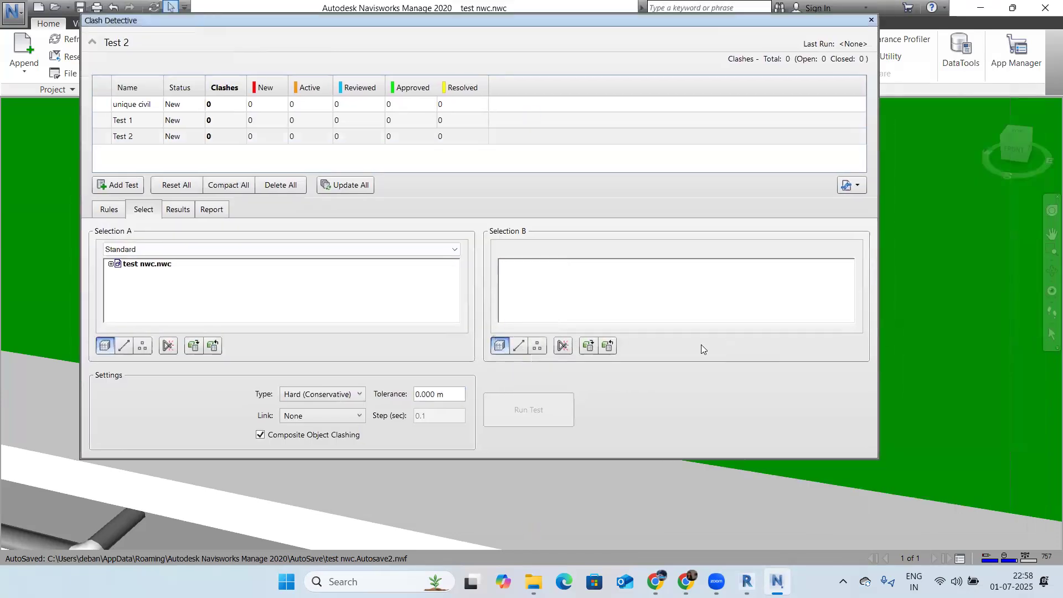
pyautogui.click(147, 263)
pyautogui.click(540, 264)
pyautogui.click(533, 411)
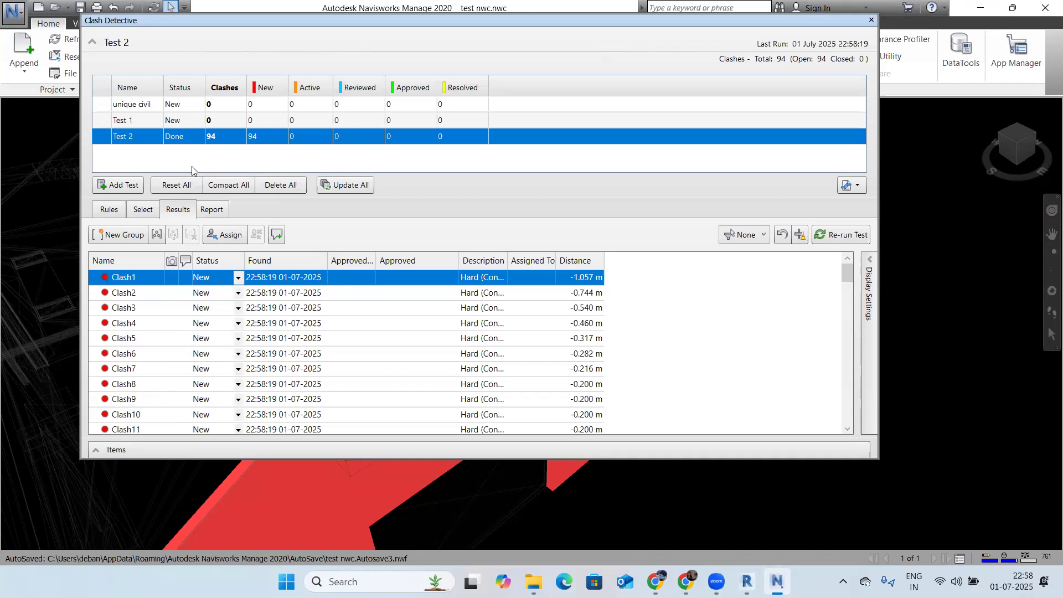
# Step: Reset all clash tests and add another test with the type set to Hard
pyautogui.click(180, 186)
pyautogui.click(123, 186)
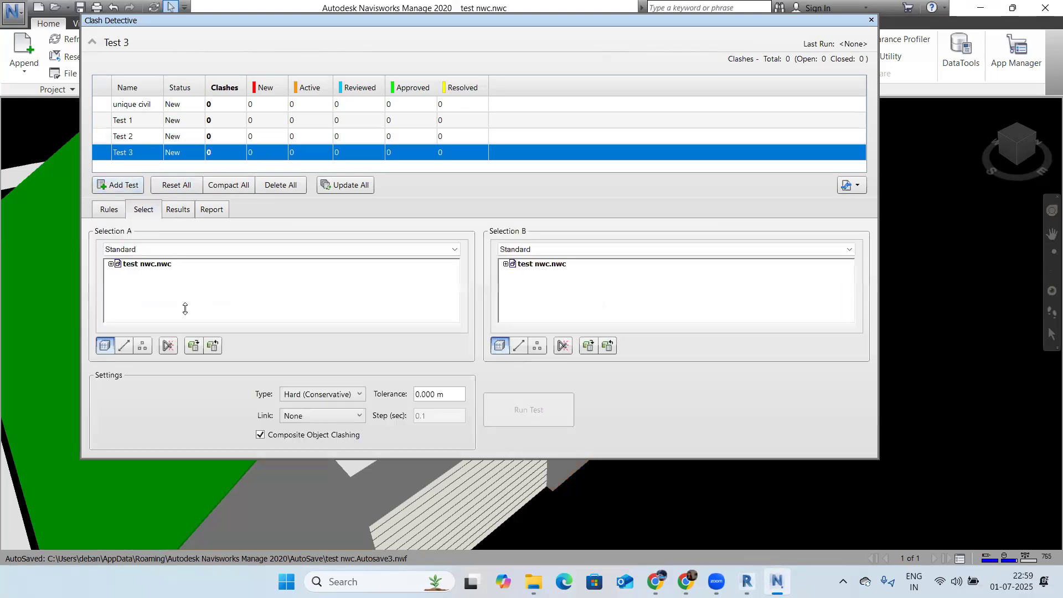
pyautogui.click(327, 394)
pyautogui.click(299, 409)
# Step: Review the settings of Test 1, unique civil and Test 2, and return to Test 3
pyautogui.click(138, 115)
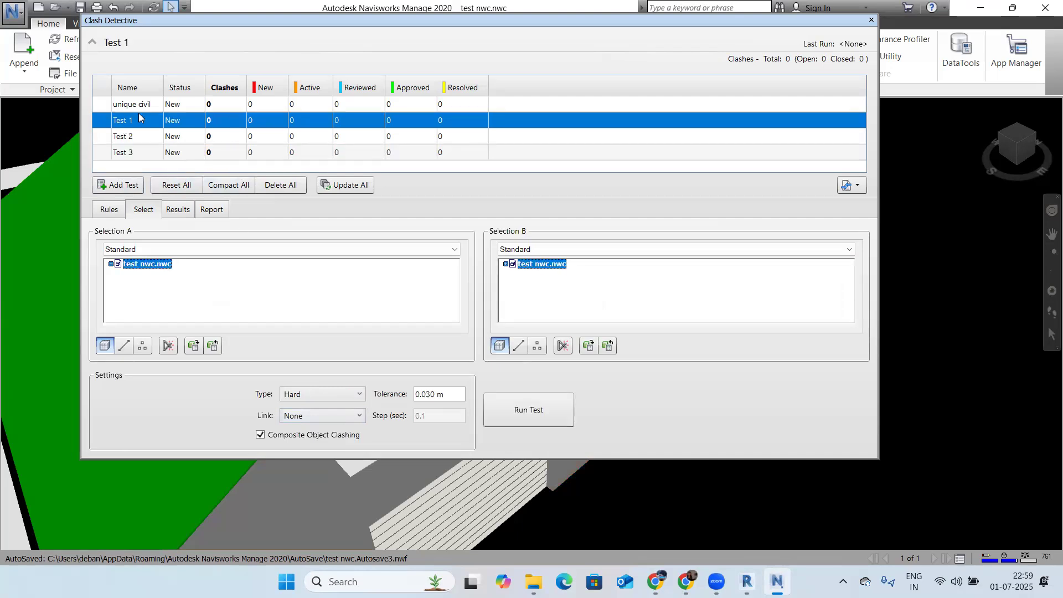
pyautogui.click(141, 105)
pyautogui.click(137, 137)
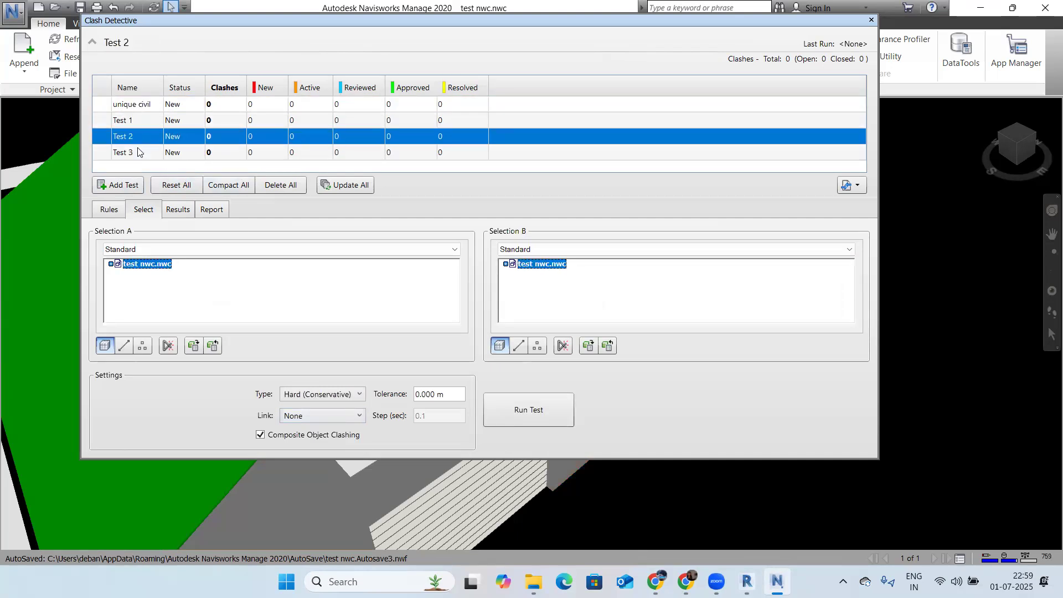
pyautogui.click(139, 152)
# Step: Select test nwc.nwc in both selections of Test 3 and run the hard clash test
pyautogui.click(166, 266)
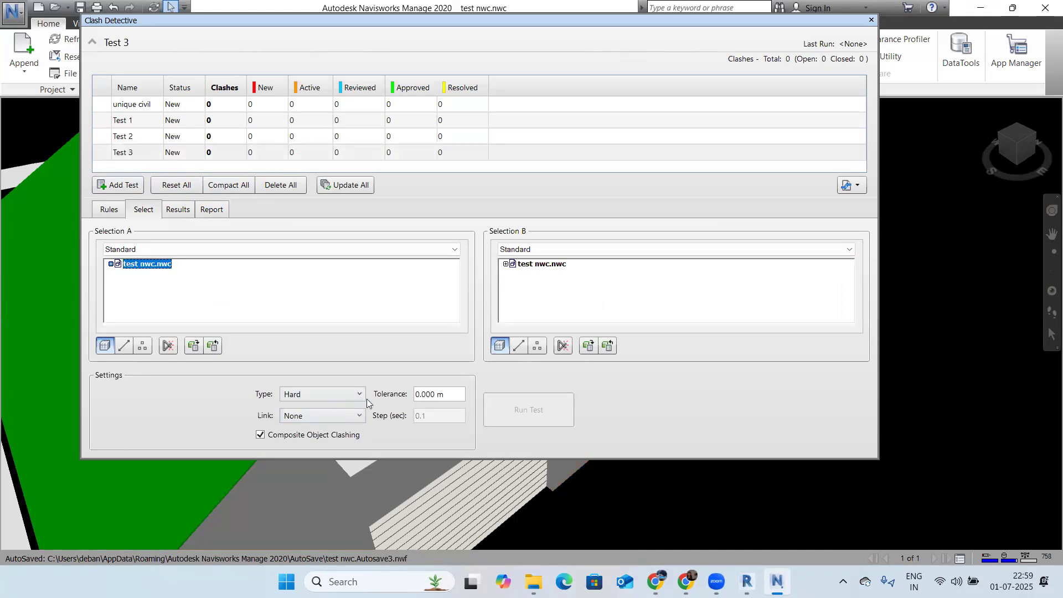
pyautogui.click(540, 266)
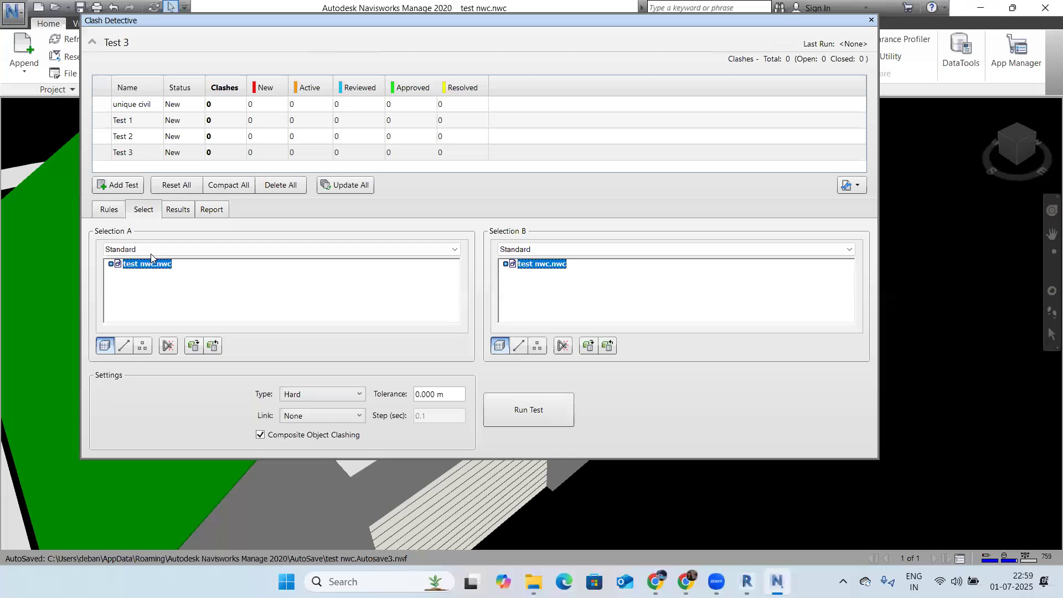
pyautogui.click(176, 282)
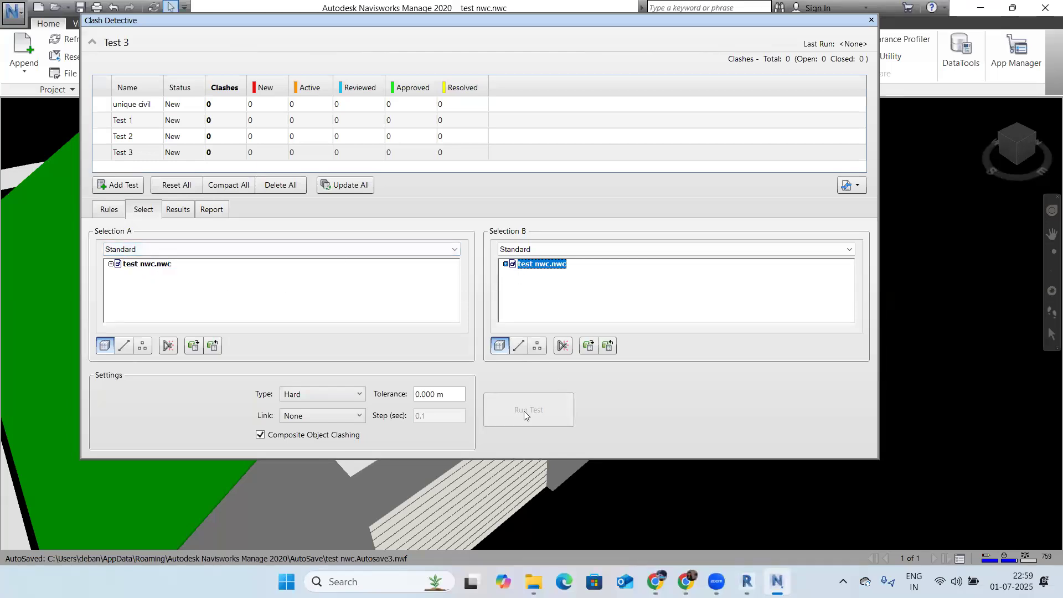
pyautogui.click(151, 266)
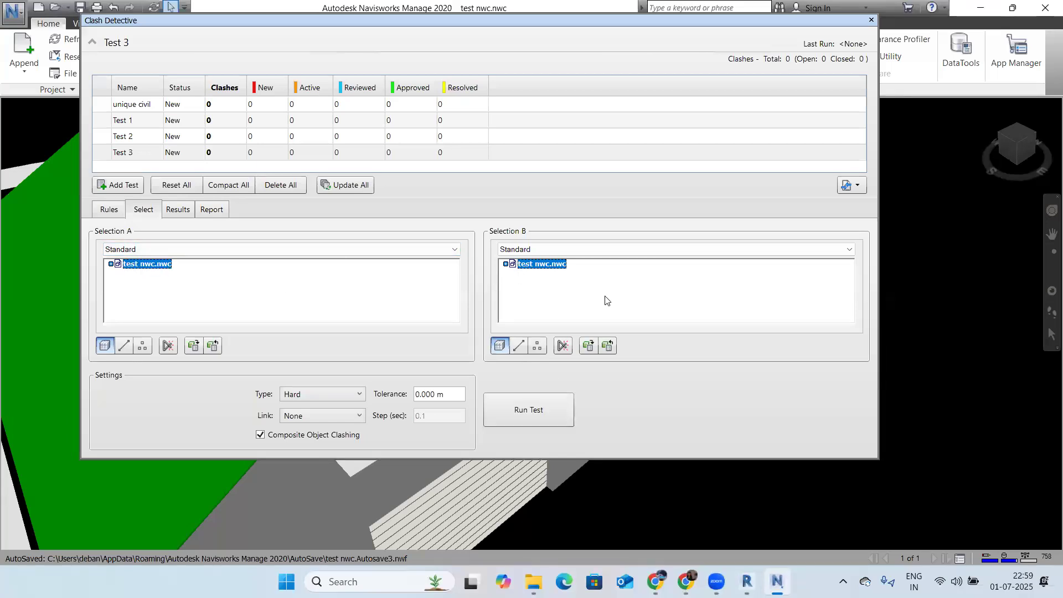
pyautogui.click(540, 414)
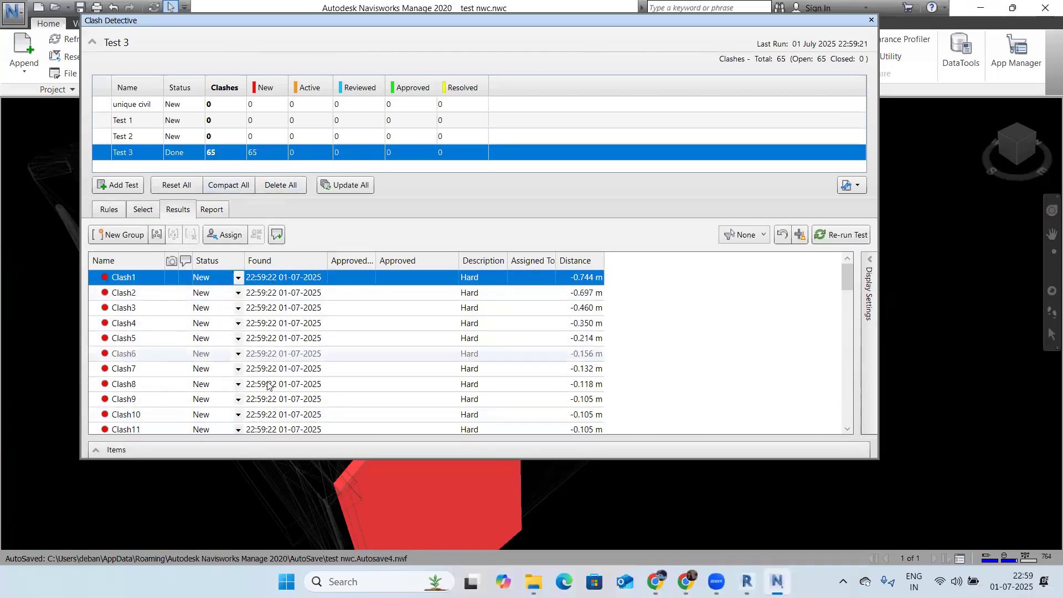
# Step: Look through Test 3's clash list, display Clash57 and examine the highlighted walls with the model view uncovered
pyautogui.scroll(-7, 264, 391)
pyautogui.scroll(-11, 264, 391)
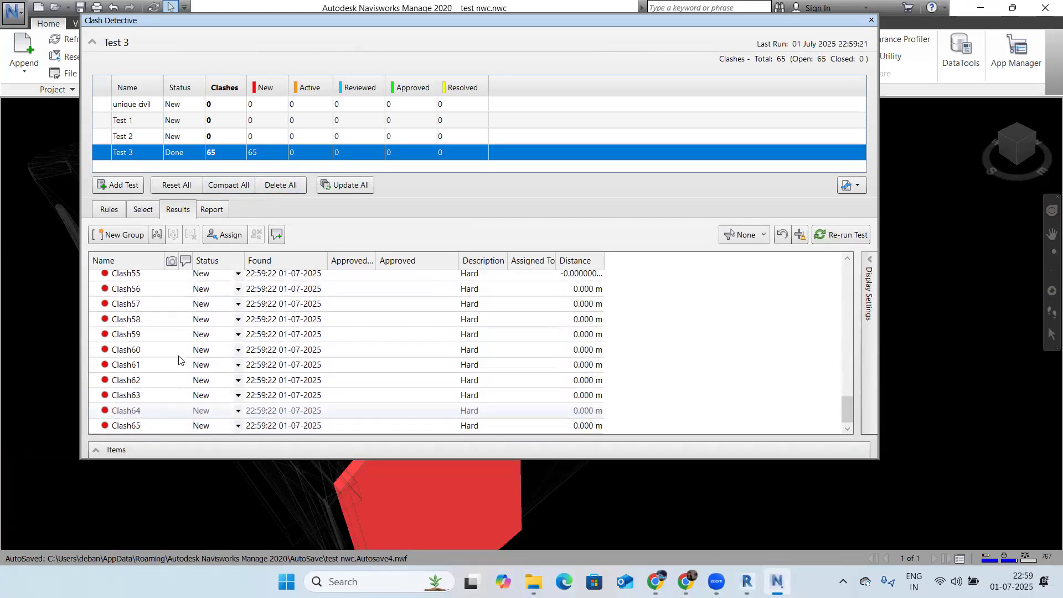
pyautogui.click(171, 304)
pyautogui.scroll(-3, 916, 321)
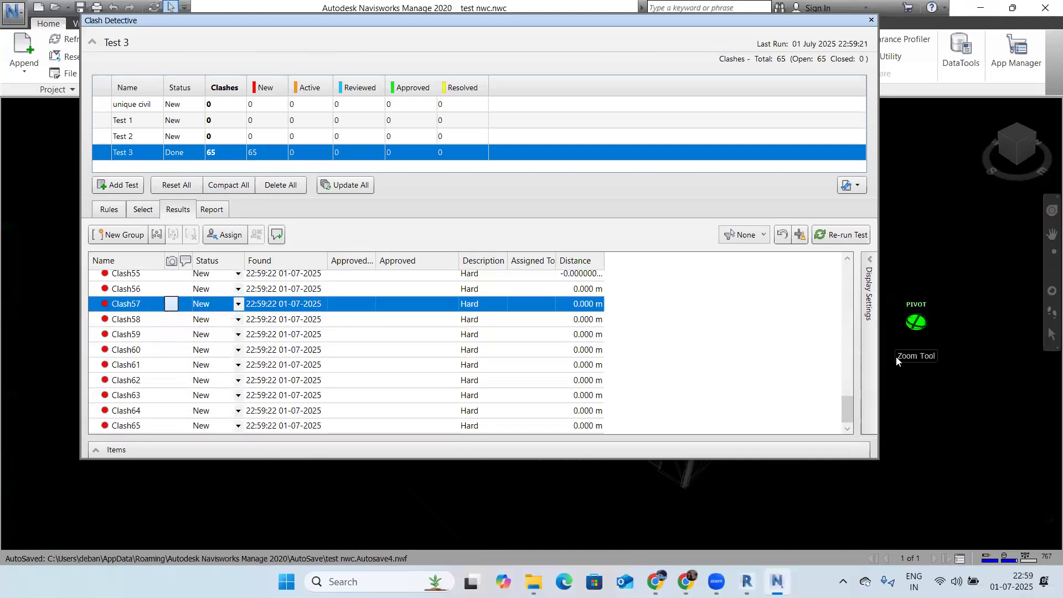
pyautogui.moveTo(529, 22); pyautogui.dragTo(1062, 346)
pyautogui.scroll(2, 520, 253)
pyautogui.moveTo(687, 312); pyautogui.dragTo(514, 277, button='middle')
pyautogui.scroll(2, 392, 273)
pyautogui.scroll(2, 342, 292)
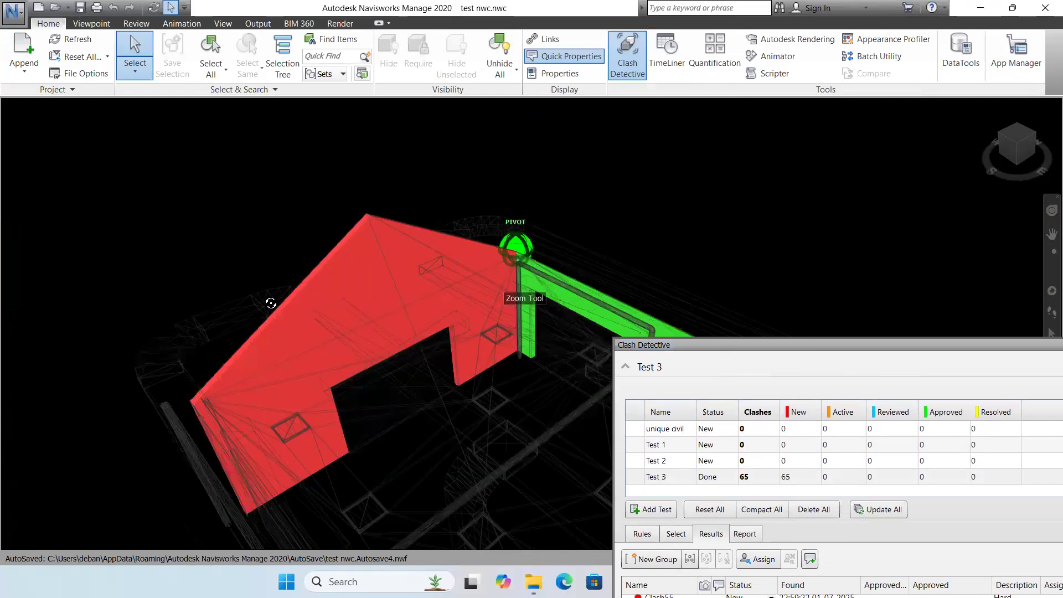
# Step: Examine the wall intersection of Clash57 up close from several angles with the model view uncovered
pyautogui.scroll(2, 271, 301)
pyautogui.scroll(2, 743, 345)
pyautogui.keyDown('shift'); pyautogui.moveTo(424, 223); pyautogui.dragTo(585, 218, button='middle'); pyautogui.keyUp('shift')
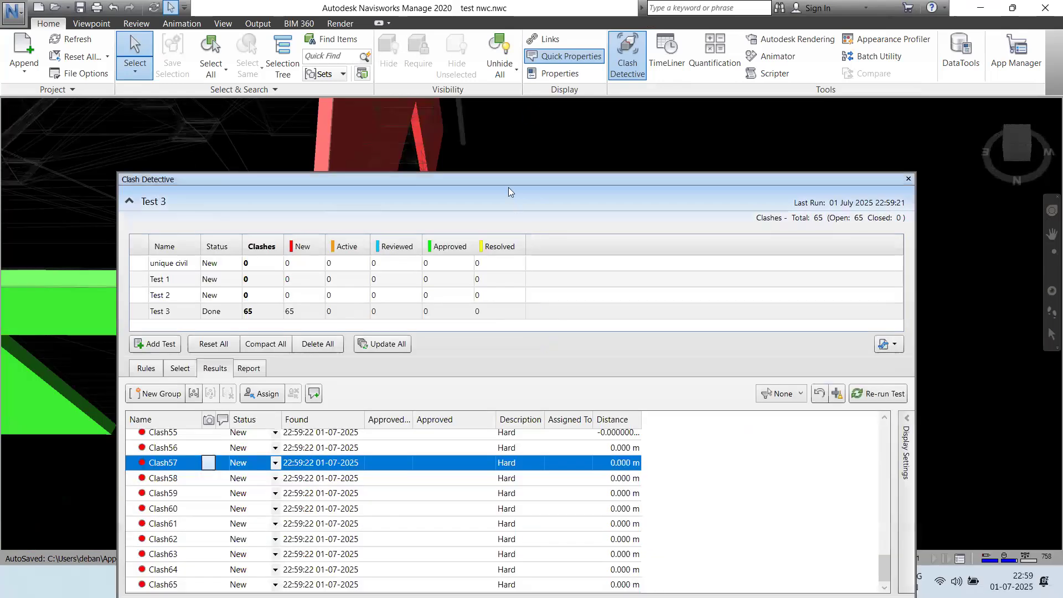
pyautogui.moveTo(509, 184); pyautogui.dragTo(972, 243)
pyautogui.keyDown('shift'); pyautogui.moveTo(358, 275); pyautogui.dragTo(343, 242, button='middle'); pyautogui.keyUp('shift')
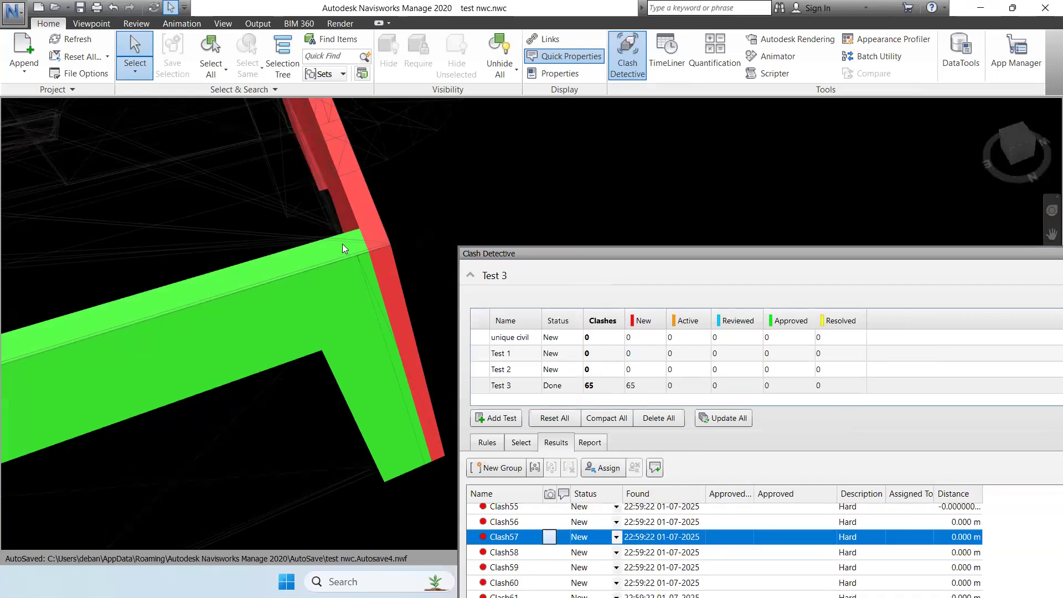
pyautogui.scroll(3, 344, 243)
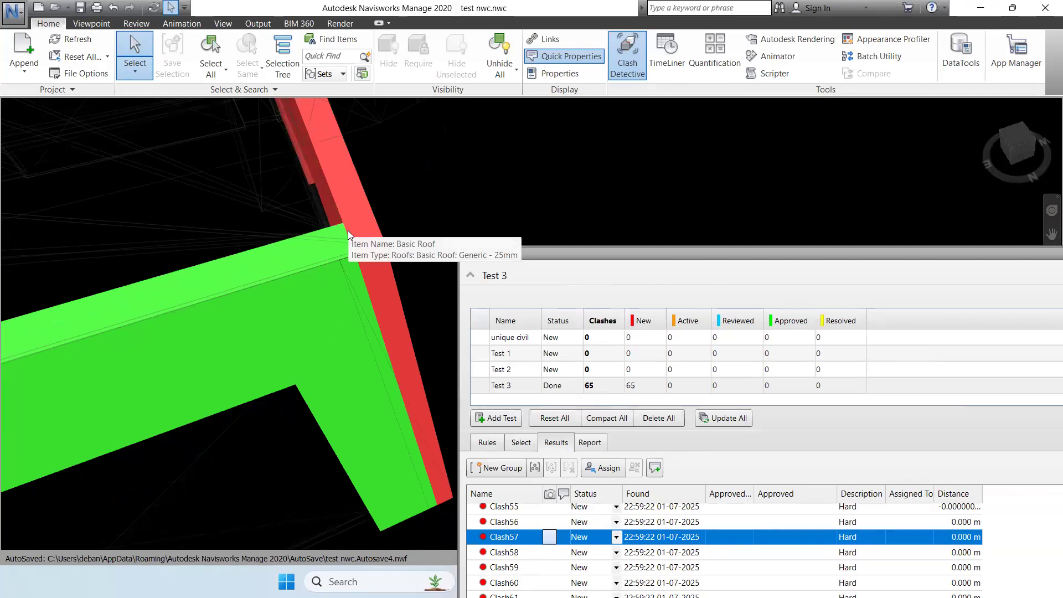
pyautogui.moveTo(574, 260); pyautogui.dragTo(413, 170)
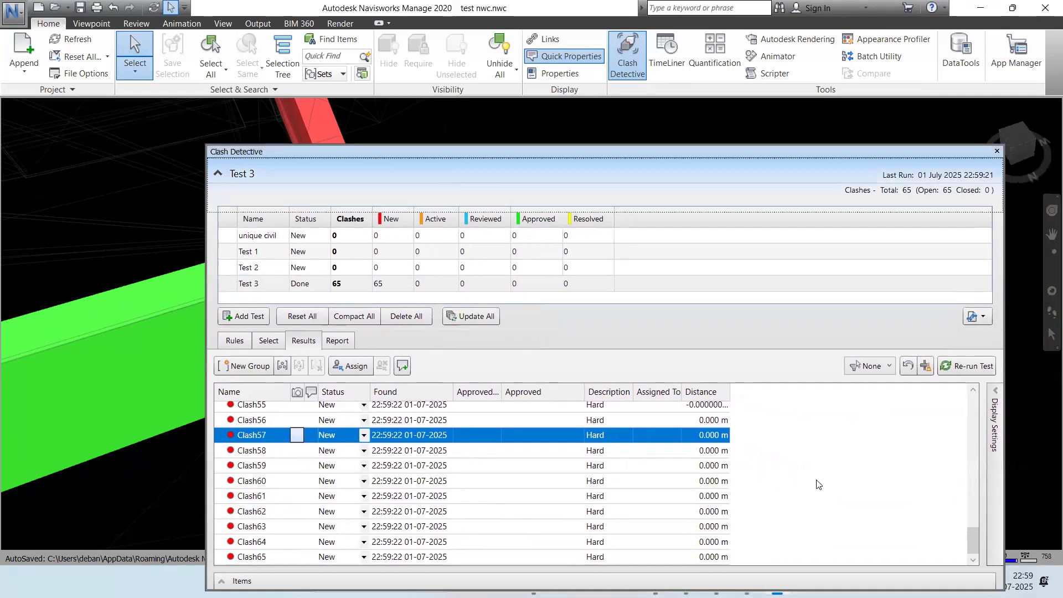
# Step: Reset all clash tests and add a new test with a tolerance of 0.025 m
pyautogui.click(296, 318)
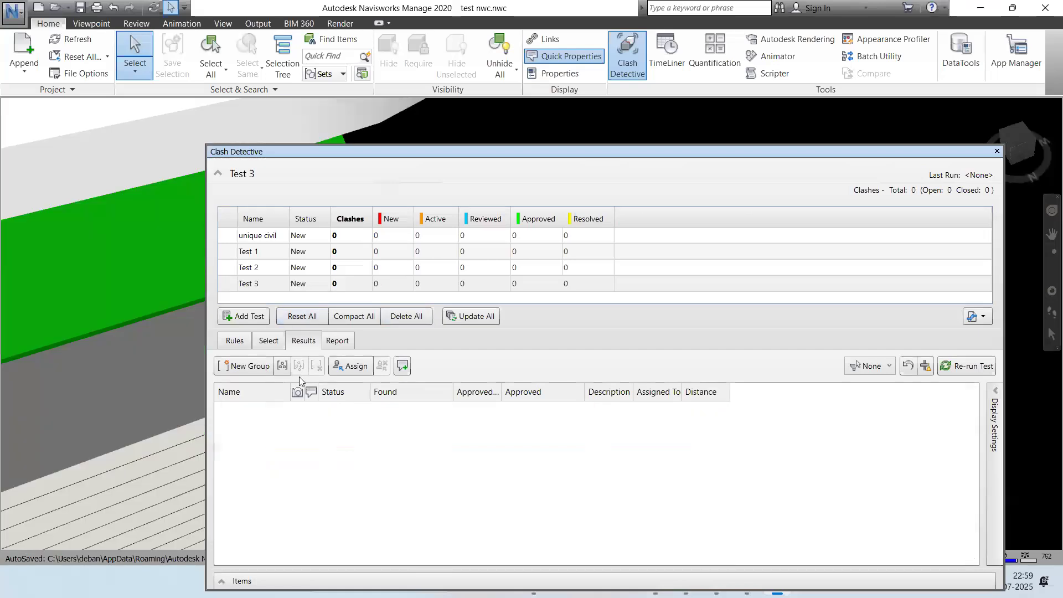
pyautogui.click(244, 316)
pyautogui.moveTo(579, 525); pyautogui.dragTo(507, 527)
pyautogui.write('0.025')
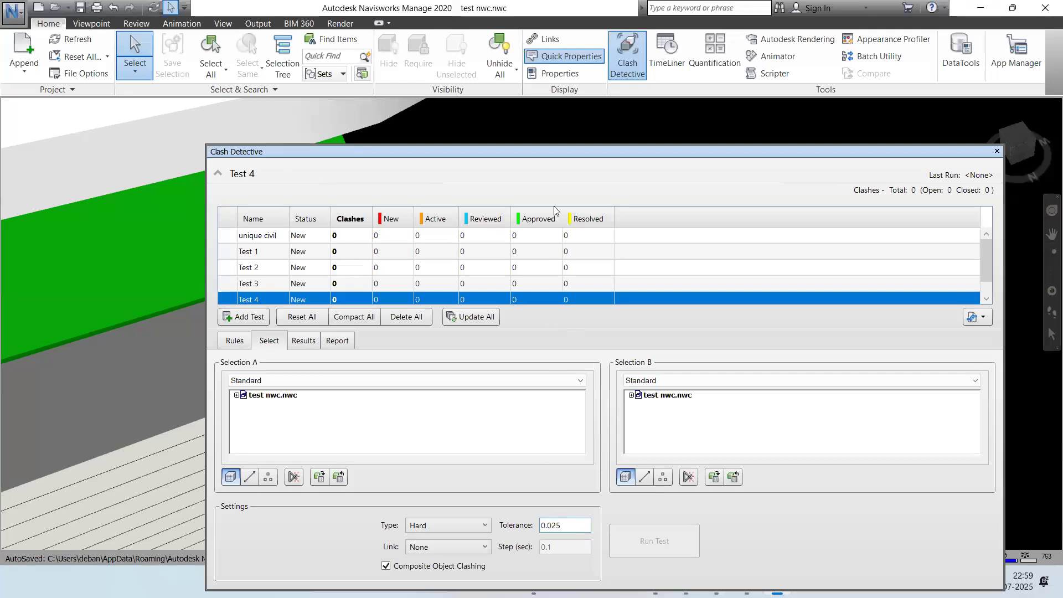
# Step: Select test nwc.nwc in both selections of Test 4, set the type to Hard and run the test
pyautogui.moveTo(541, 150); pyautogui.dragTo(491, 121)
pyautogui.click(209, 364)
pyautogui.click(585, 363)
pyautogui.click(394, 496)
pyautogui.click(382, 510)
pyautogui.click(612, 515)
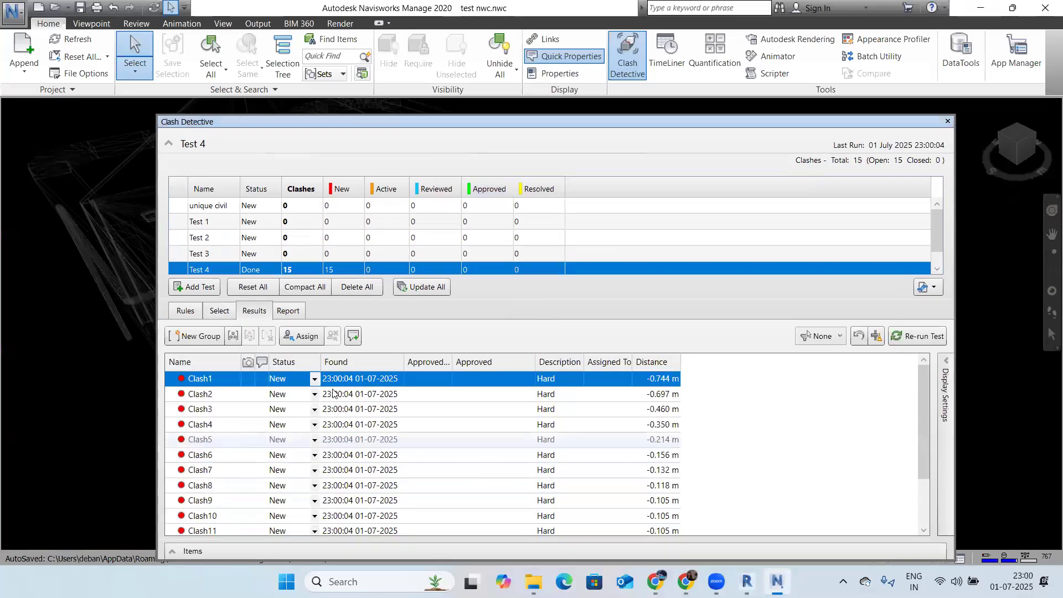
# Step: Examine Clash1 of Test 4 in the model view
pyautogui.moveTo(394, 121); pyautogui.dragTo(585, 175)
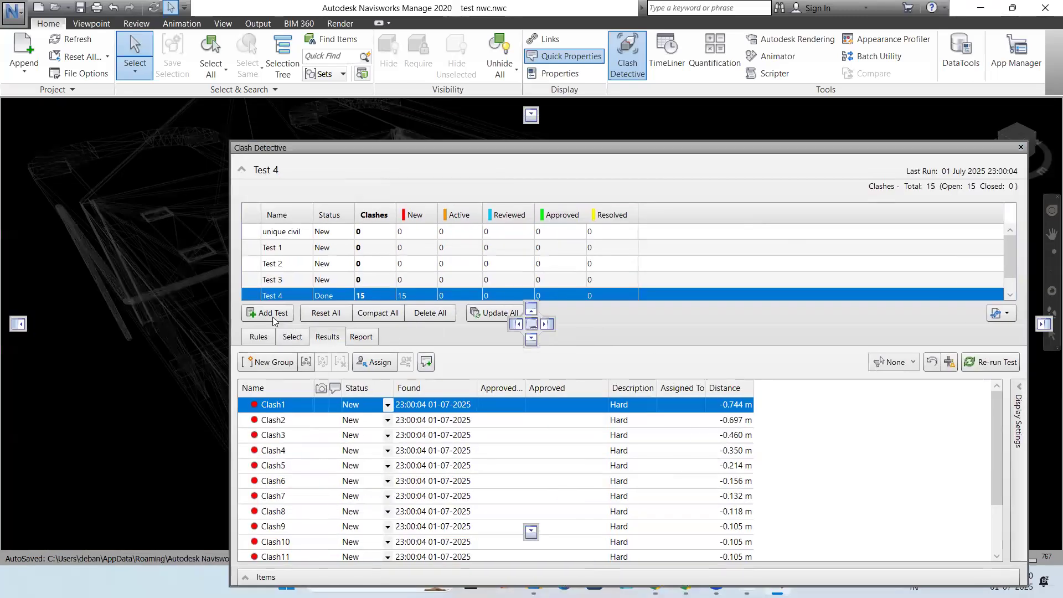
pyautogui.moveTo(279, 345); pyautogui.dragTo(518, 327)
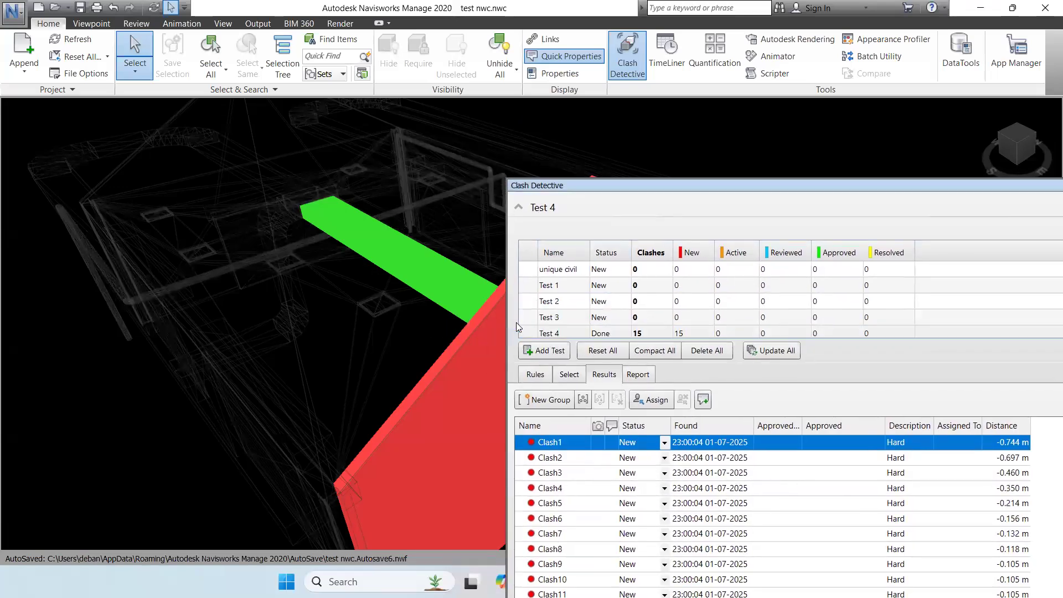
pyautogui.scroll(-3, 213, 309)
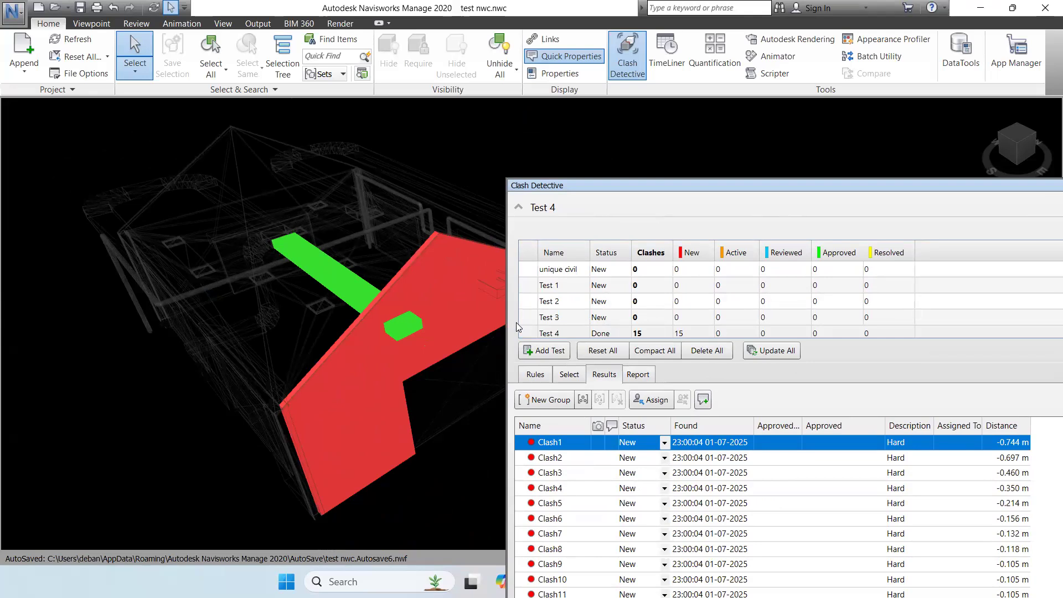
pyautogui.moveTo(640, 183); pyautogui.dragTo(359, 263)
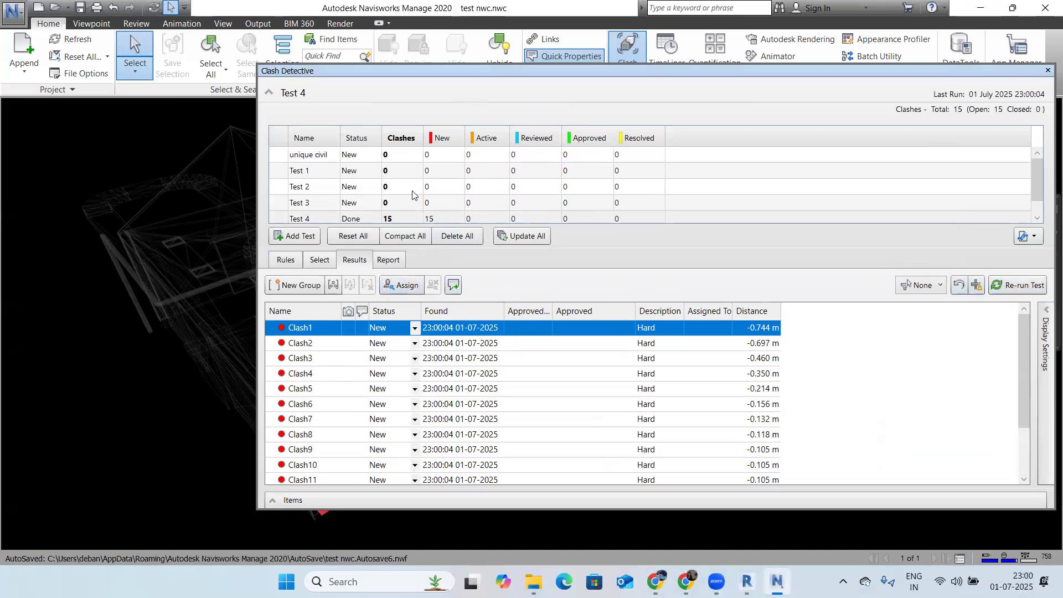
# Step: Undo a reset of all tests, then add another clash test and name it "tolder 15mm"
pyautogui.click(353, 237)
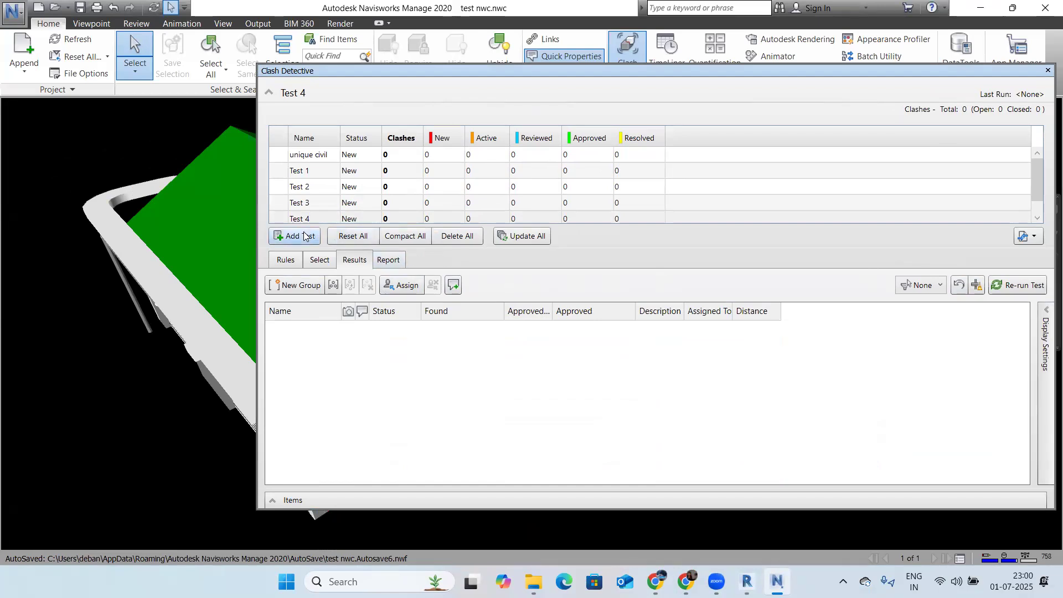
pyautogui.hotkey('ctrl', 'z')
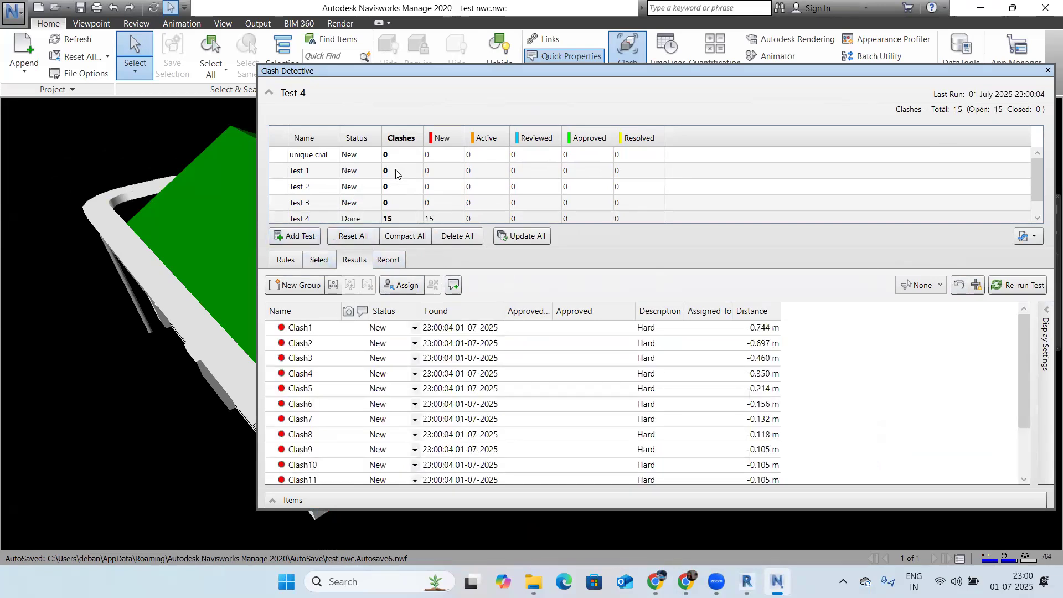
pyautogui.click(295, 239)
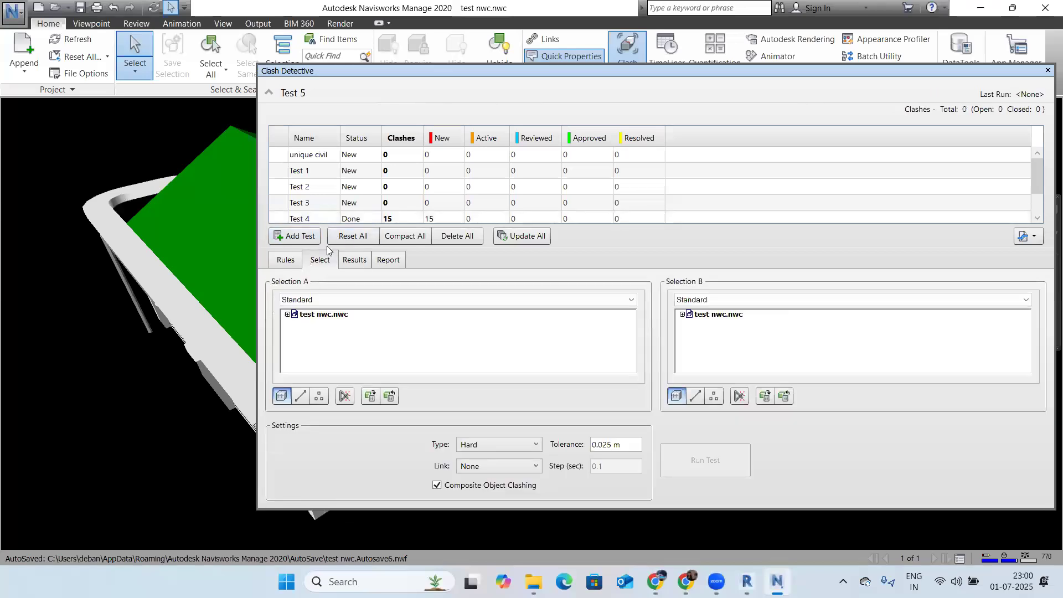
pyautogui.scroll(-2, 311, 209)
pyautogui.doubleClick(321, 204)
pyautogui.write('t')
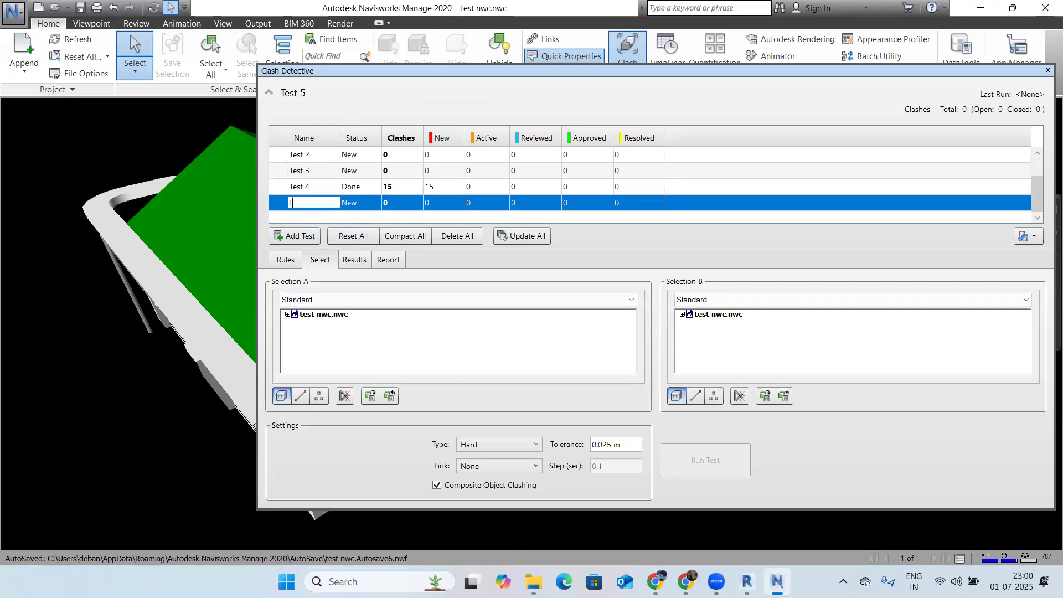
pyautogui.write('older 15mm')
pyautogui.press('Return')
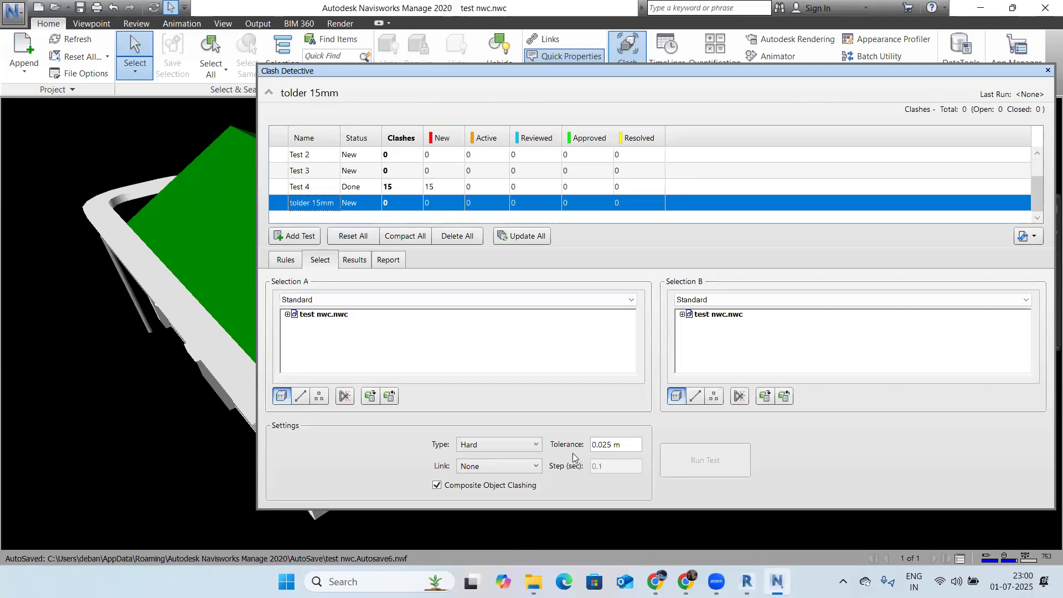
# Step: Set the tolerance of the tolder 15mm test to 0.015 m and run it with test nwc.nwc in both selections
pyautogui.doubleClick(603, 445)
pyautogui.hotkey('shift', 'End')
pyautogui.write('015')
pyautogui.click(341, 314)
pyautogui.click(718, 313)
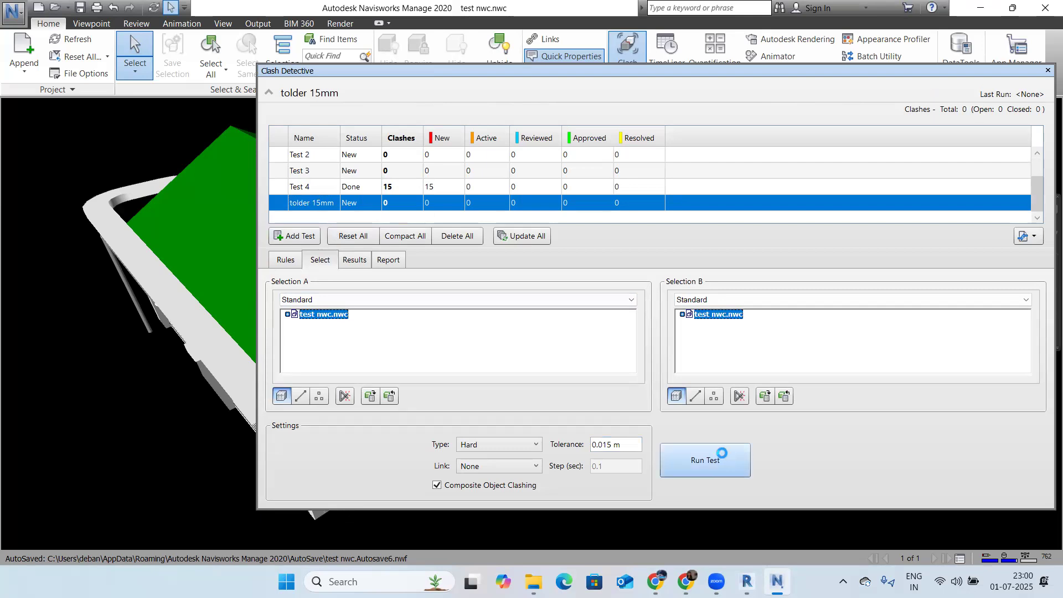
pyautogui.click(712, 455)
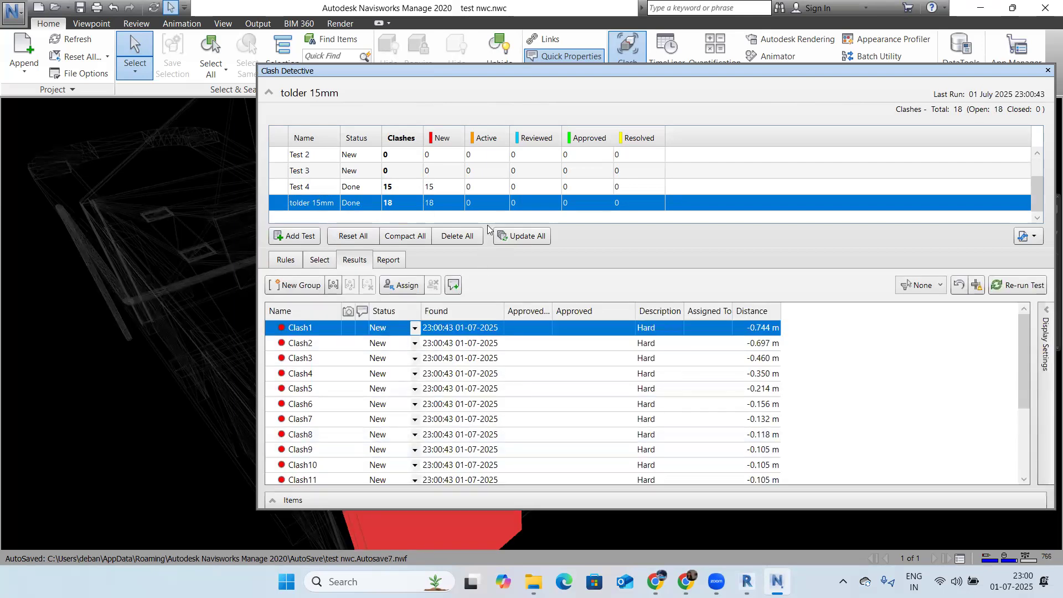
# Step: Rename Test 4 as "25mm" and return to the tolder 15mm results
pyautogui.doubleClick(320, 189)
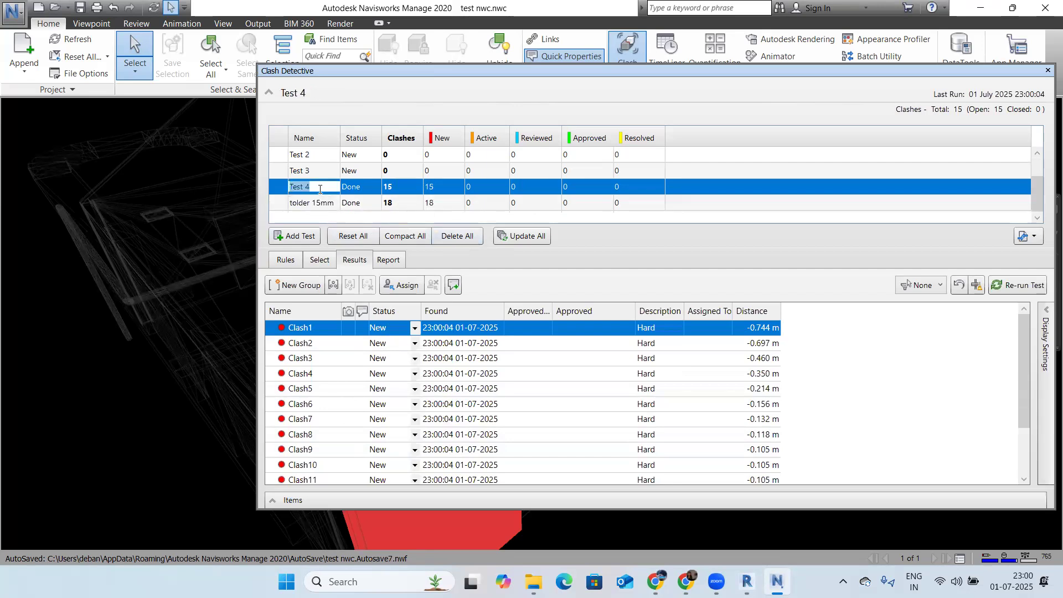
pyautogui.write('25mm')
pyautogui.click(390, 203)
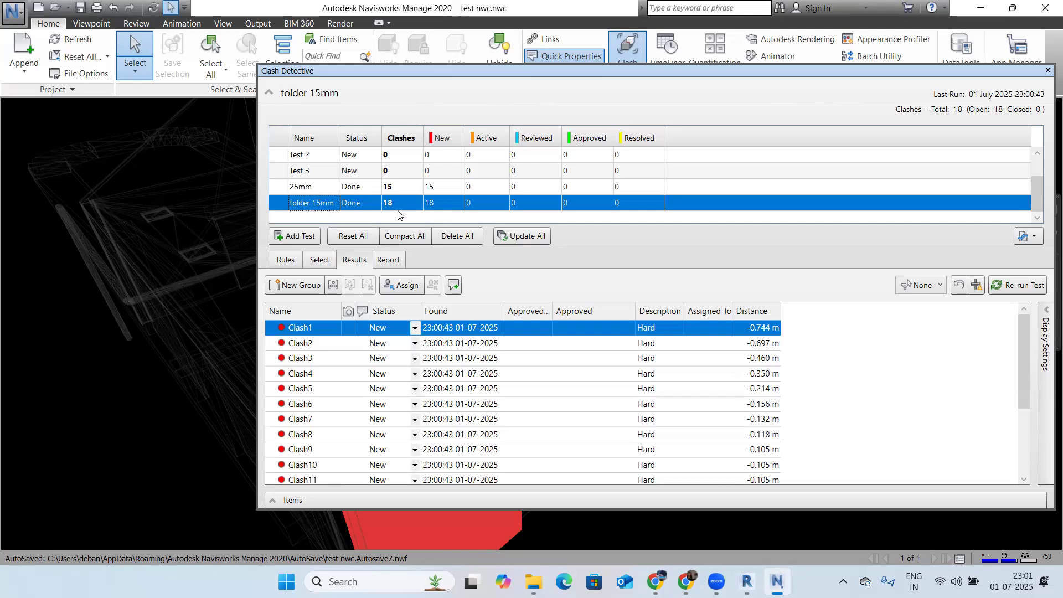
# Step: Add another clash test and set its type to Duplicates
pyautogui.click(296, 236)
pyautogui.click(478, 450)
pyautogui.click(475, 486)
pyautogui.click(487, 447)
pyautogui.click(468, 496)
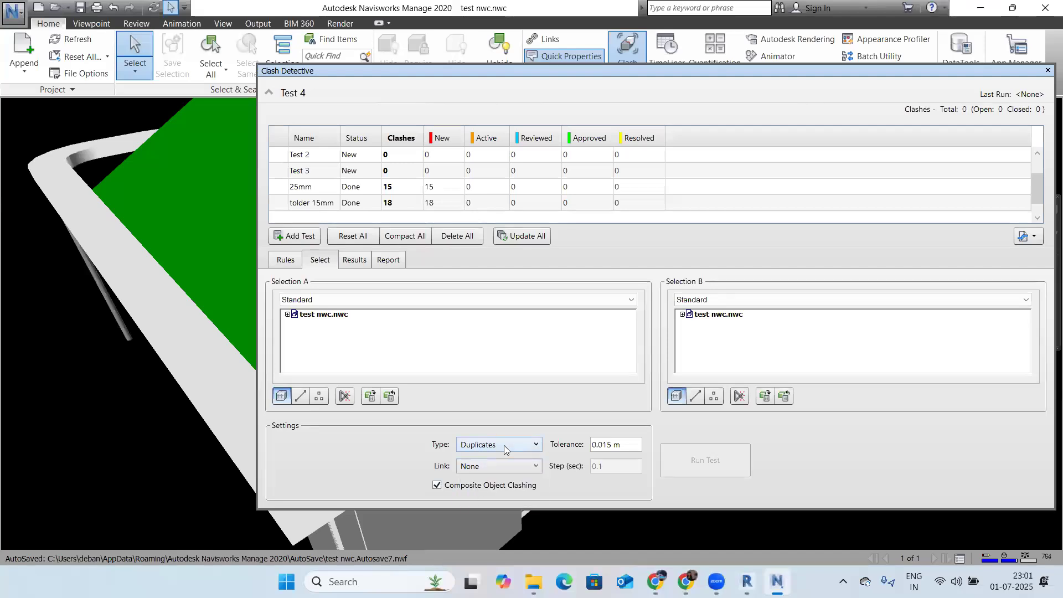
# Step: Select test nwc.nwc in both selections of the new test and run the duplicates check
pyautogui.click(332, 315)
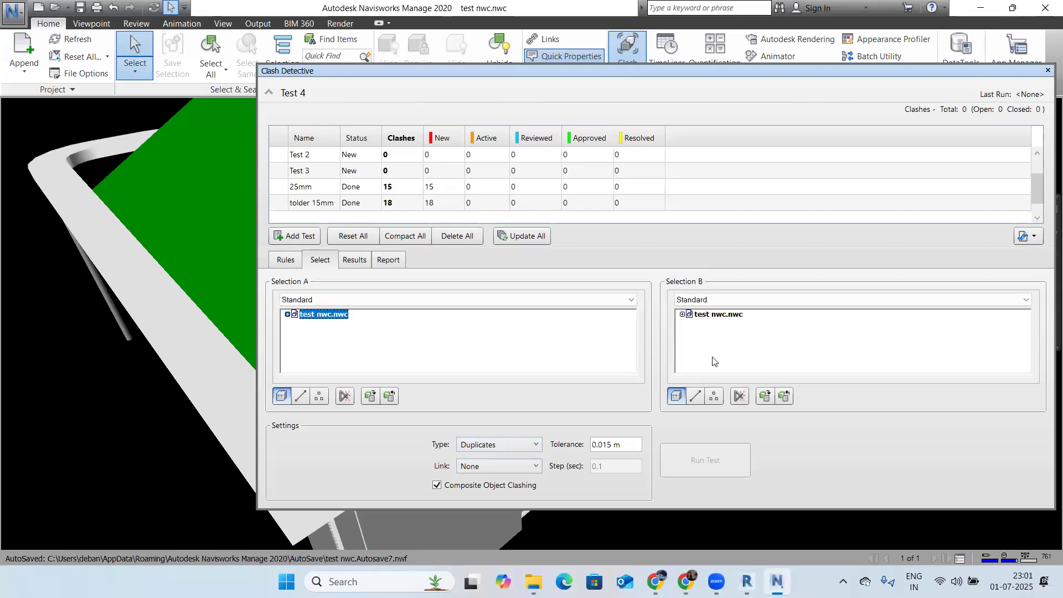
pyautogui.click(719, 315)
pyautogui.click(716, 453)
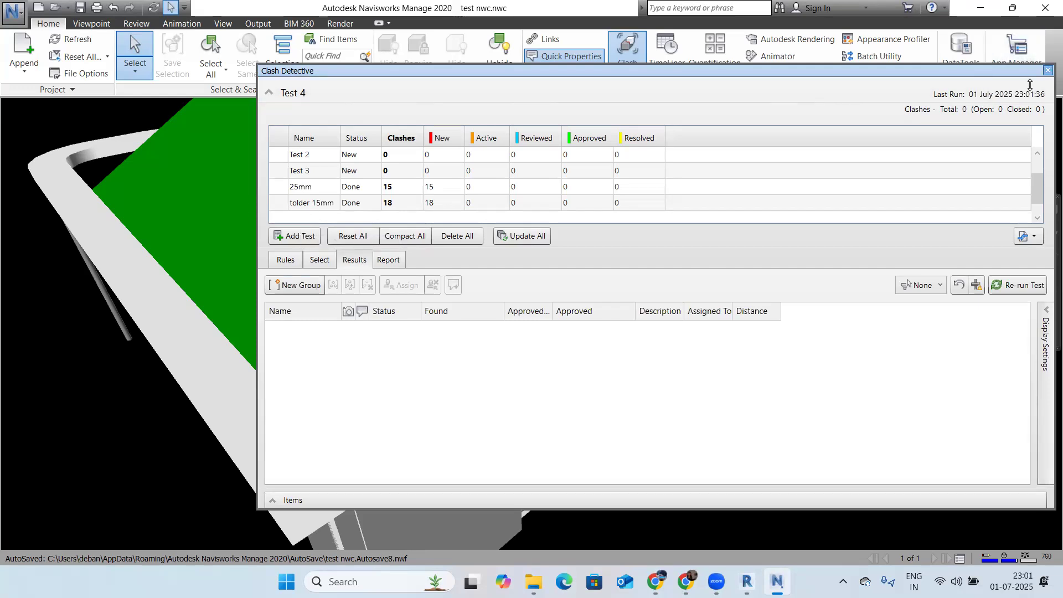
# Step: Close the Clash Detective window, switch to Revit and view the 3D model from the top
pyautogui.click(1047, 70)
pyautogui.scroll(-3, 639, 226)
pyautogui.hotkey('alt', 'Tab')
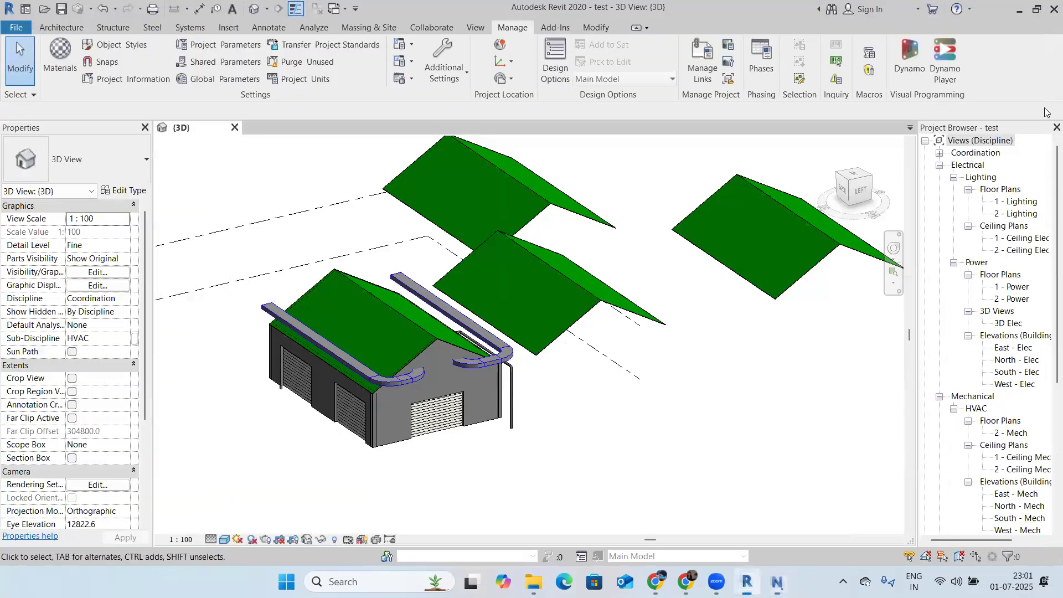
pyautogui.click(464, 324)
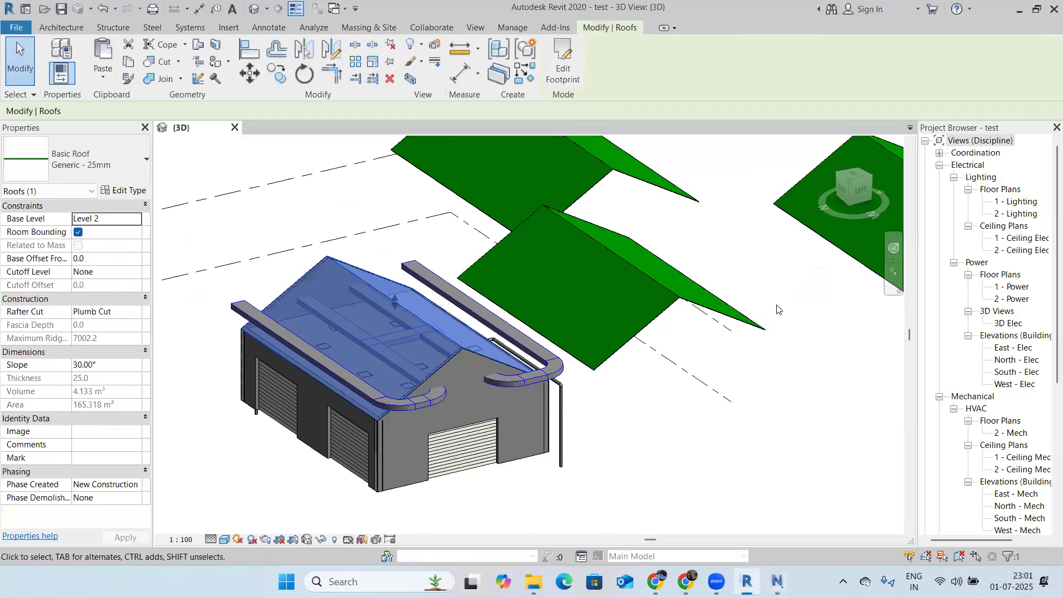
pyautogui.click(855, 175)
pyautogui.click(695, 414)
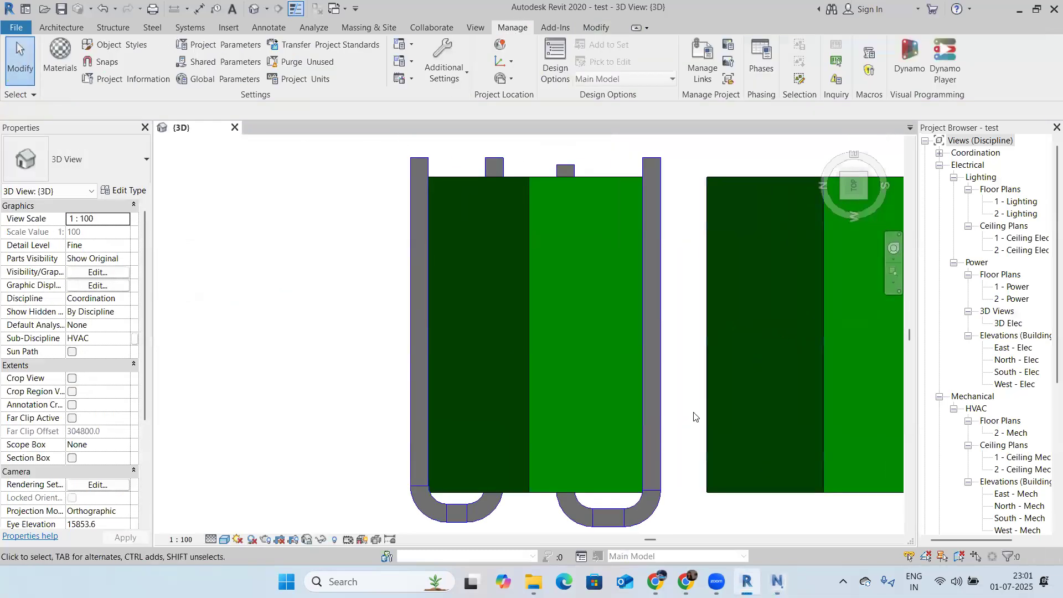
# Step: Try to move the neighbouring roof copy onto the building's roof
pyautogui.press('a')
pyautogui.press('l')
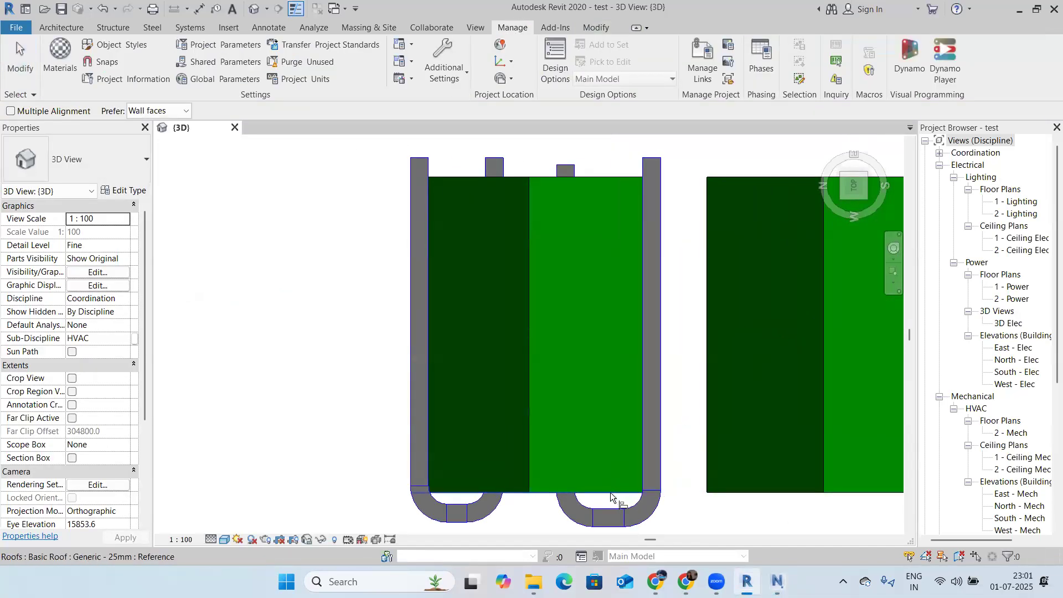
pyautogui.press('Escape')
pyautogui.moveTo(823, 469); pyautogui.dragTo(593, 497)
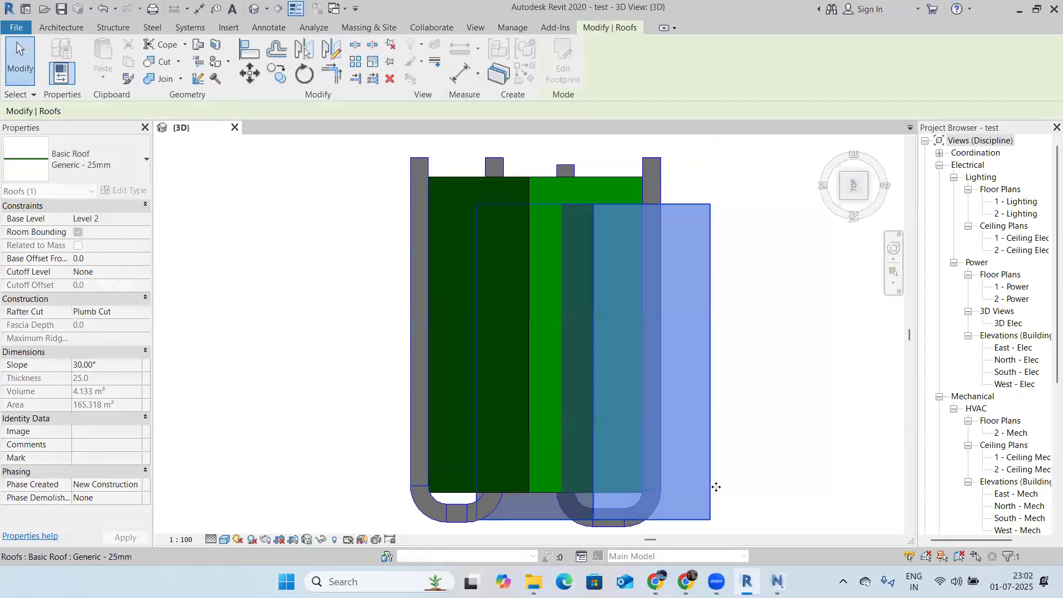
pyautogui.hotkey('ctrl', 'z')
# Step: Delete the spare roof copies standing beside the building
pyautogui.scroll(-4, 529, 288)
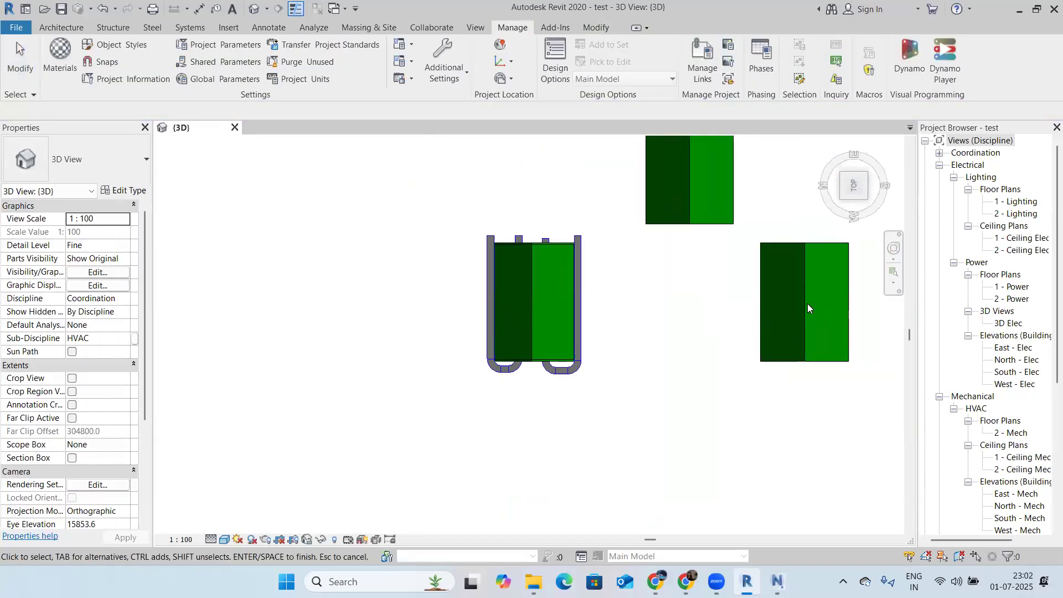
pyautogui.click(721, 223)
pyautogui.press('Return')
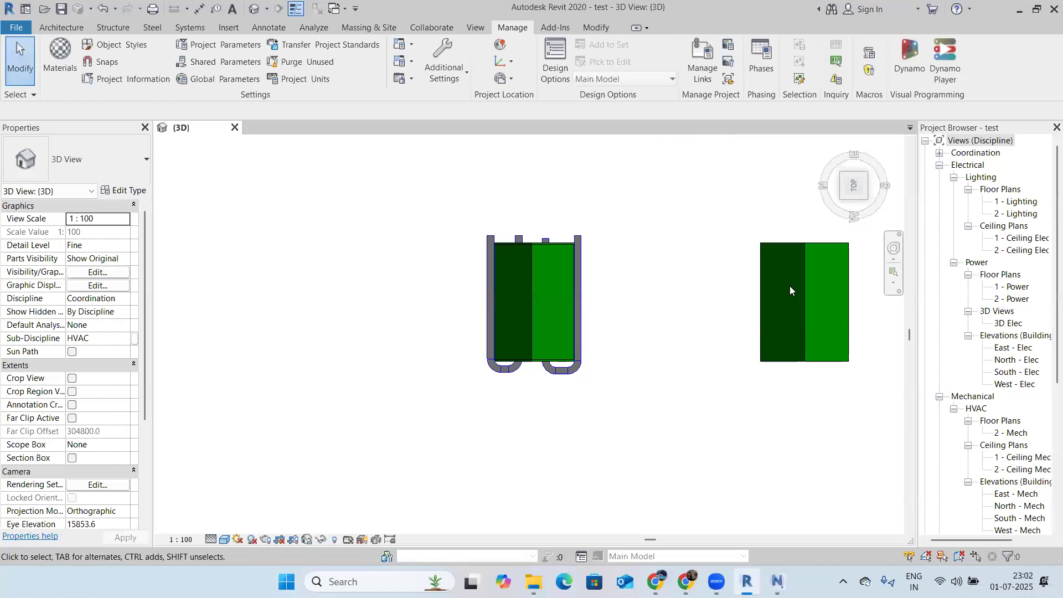
pyautogui.click(802, 282)
pyautogui.press('Delete')
# Step: Paste a duplicate of the building's roof aligned to the same place and check it in an angled 3D view
pyautogui.click(534, 271)
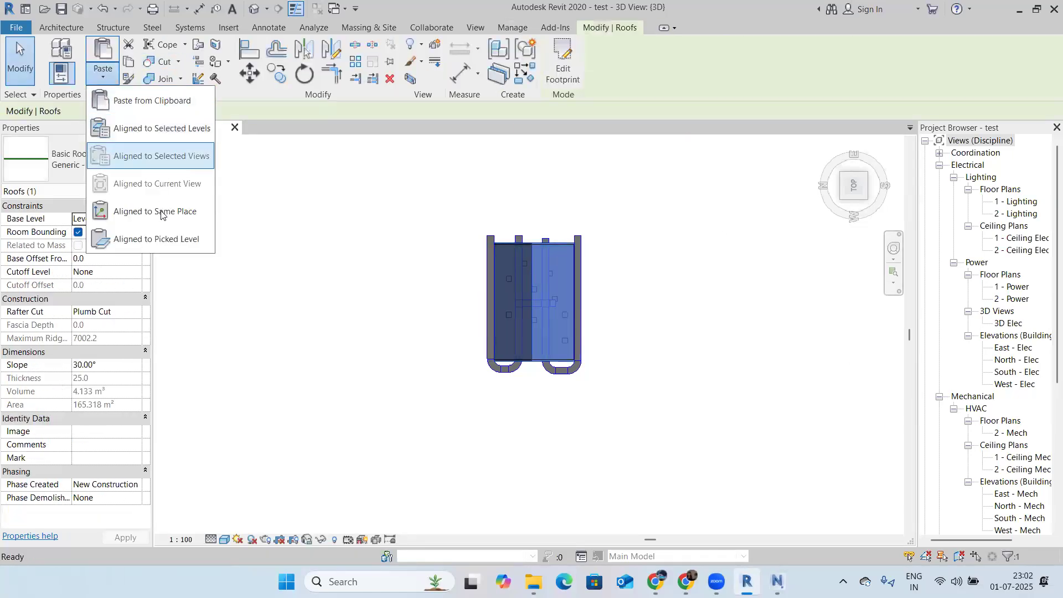
pyautogui.click(162, 213)
pyautogui.scroll(2, 535, 295)
pyautogui.moveTo(558, 340); pyautogui.dragTo(735, 154, button='middle')
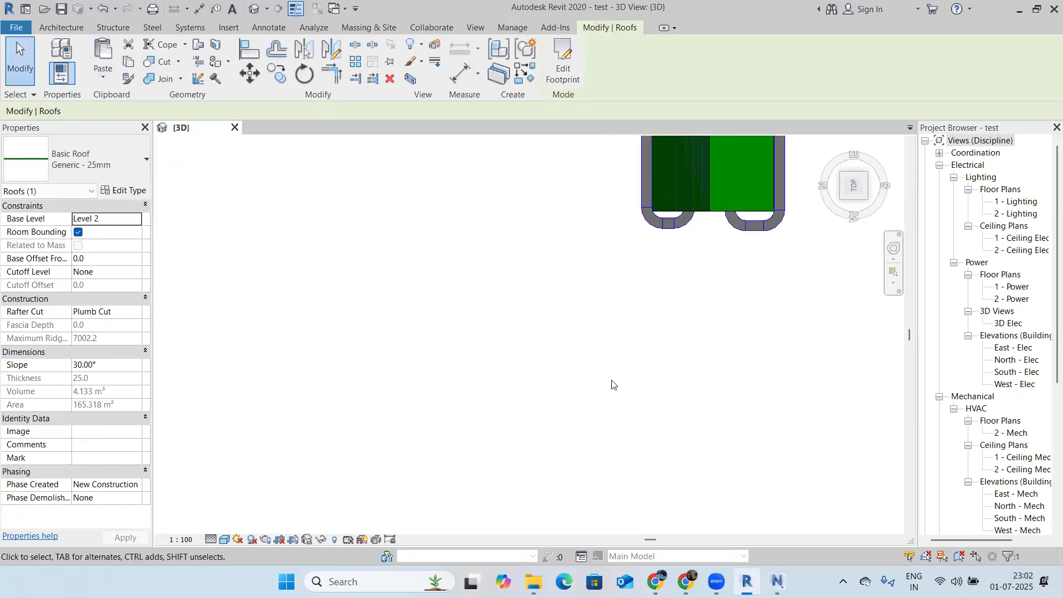
pyautogui.keyDown('shift'); pyautogui.moveTo(611, 384); pyautogui.dragTo(795, 166, button='middle'); pyautogui.keyUp('shift')
pyautogui.scroll(4, 681, 253)
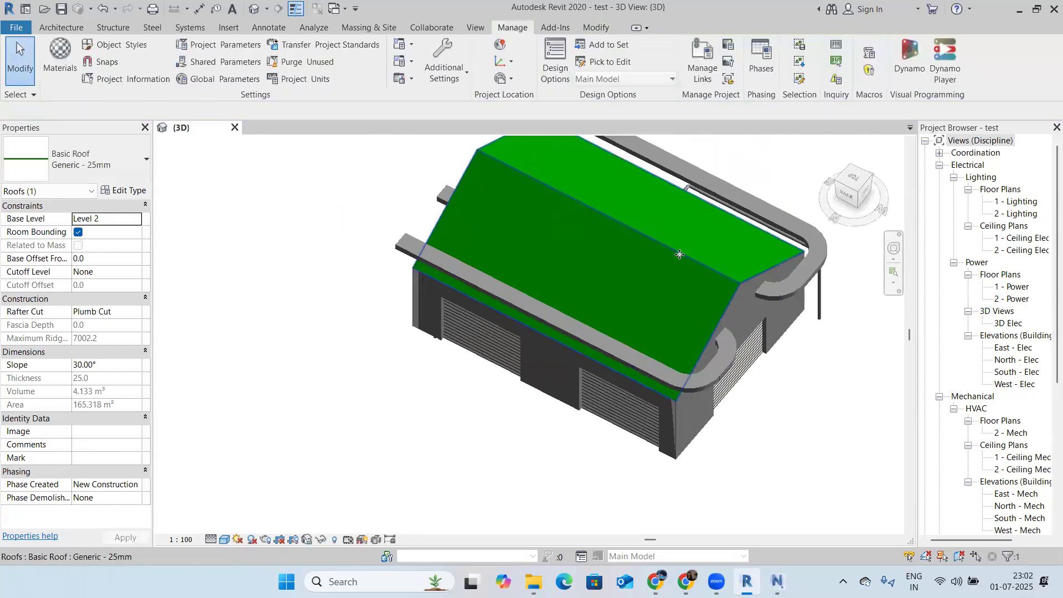
pyautogui.click(622, 298)
pyautogui.moveTo(622, 298); pyautogui.dragTo(567, 342, button='middle')
pyautogui.press('Escape')
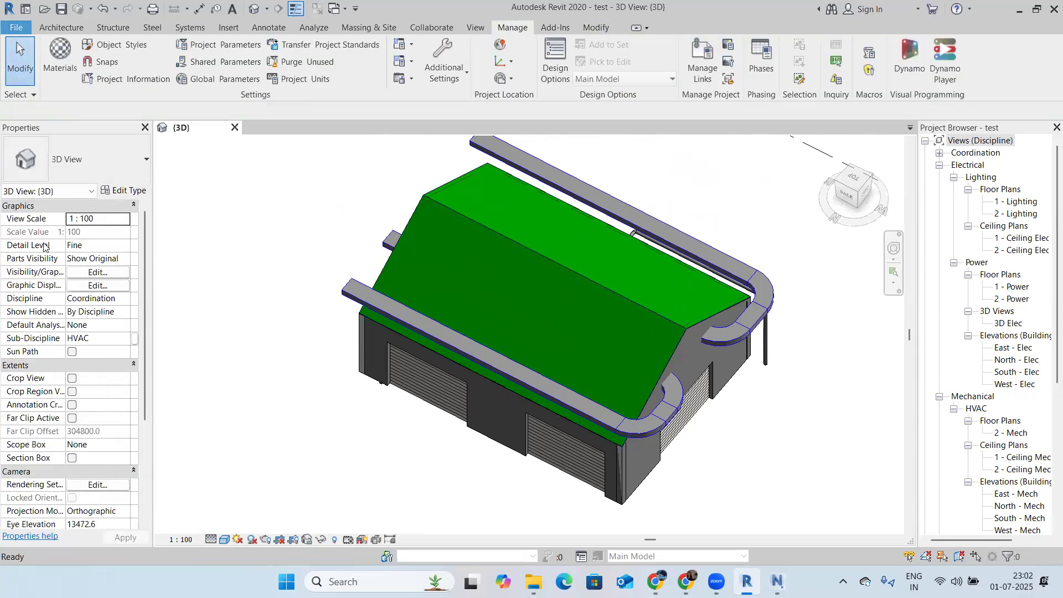
# Step: Export the 3D view as a Navisworks NWC file named 01 on the Desktop
pyautogui.click(16, 27)
pyautogui.moveTo(48, 248)
pyautogui.click(156, 245)
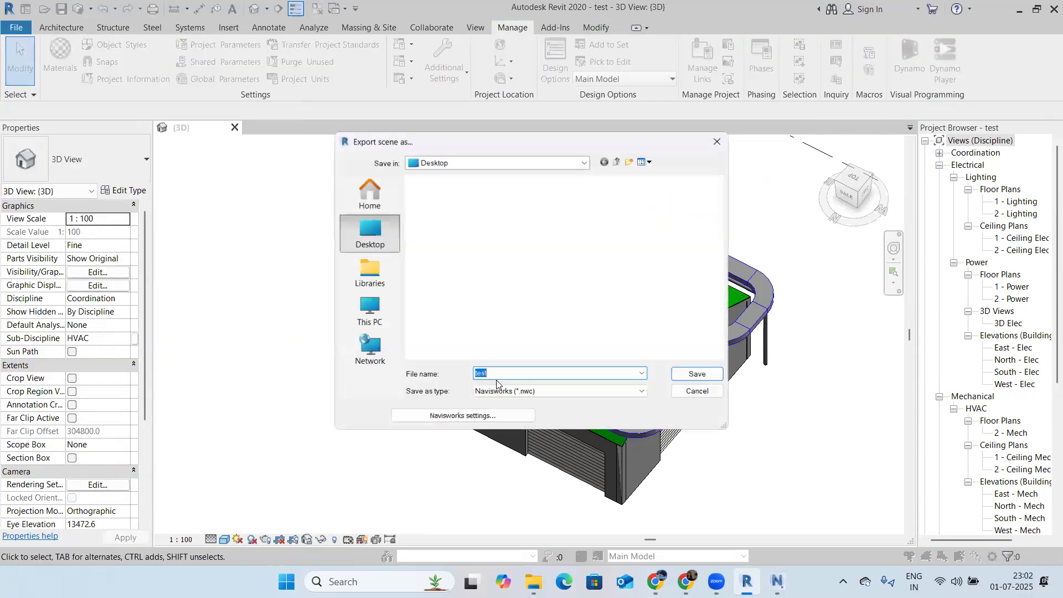
pyautogui.write('01')
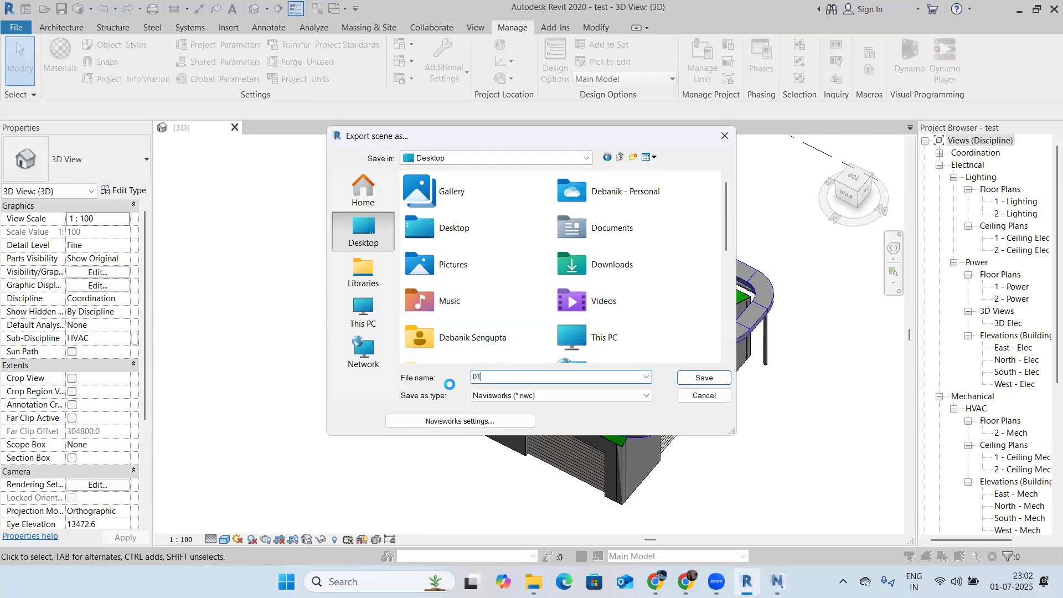
pyautogui.press('Return')
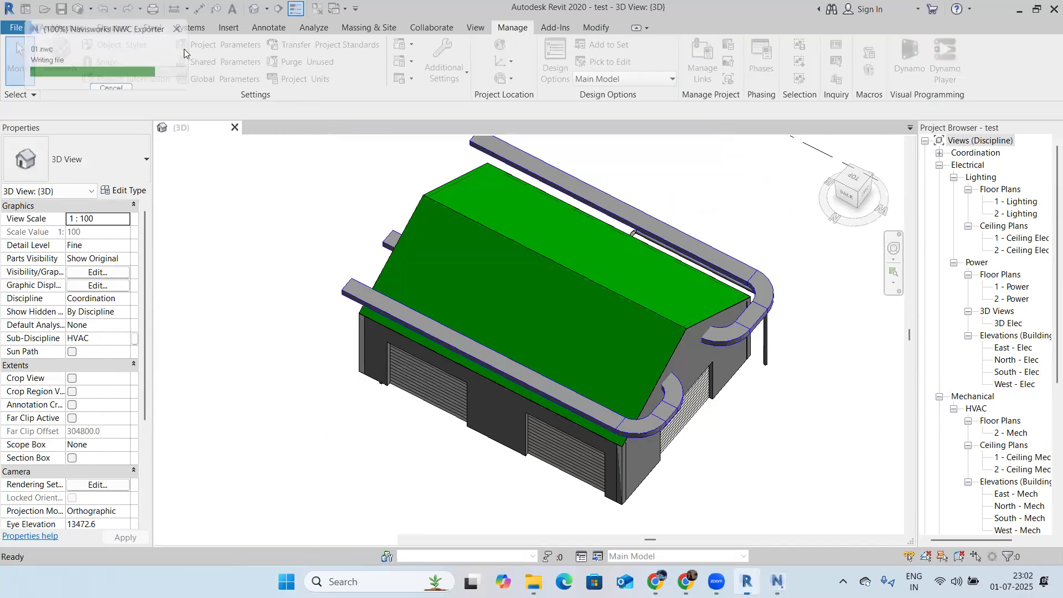
# Step: Switch to Navisworks Manage and bring the whole building of the test nwc model into view
pyautogui.click(778, 581)
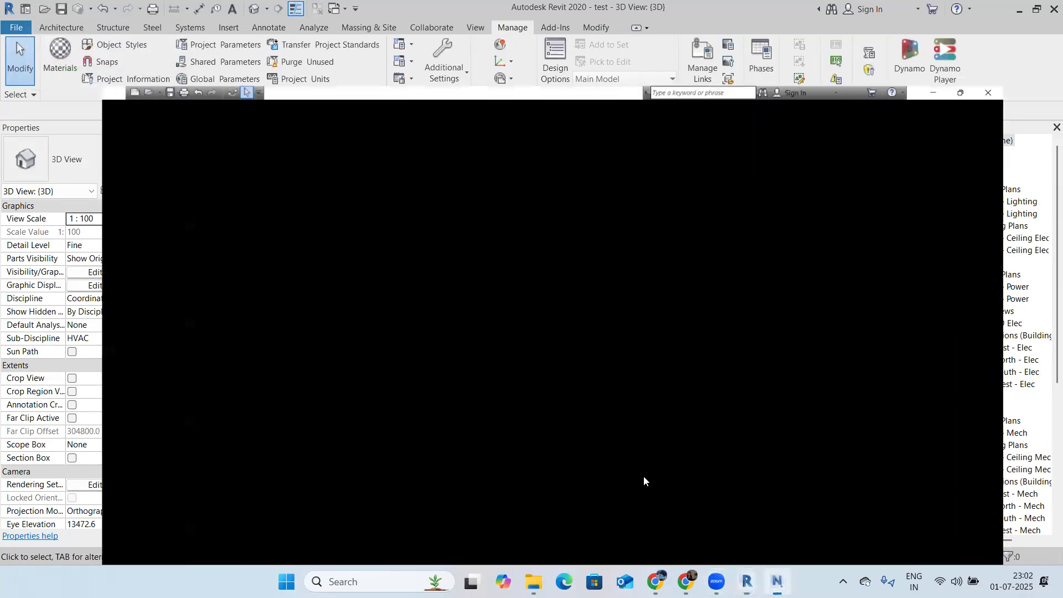
pyautogui.scroll(-2, 558, 233)
pyautogui.moveTo(548, 201); pyautogui.dragTo(551, 244, button='middle')
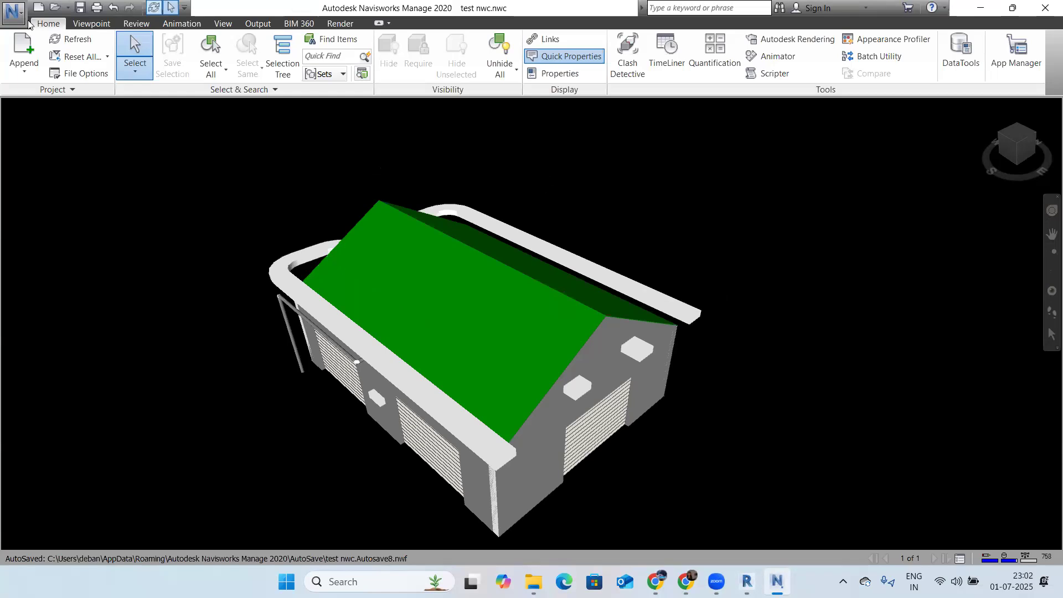
# Step: Try to open the 01 NWC file from the Desktop, agree to save the current model's changes, and cancel the save dialog
pyautogui.click(14, 11)
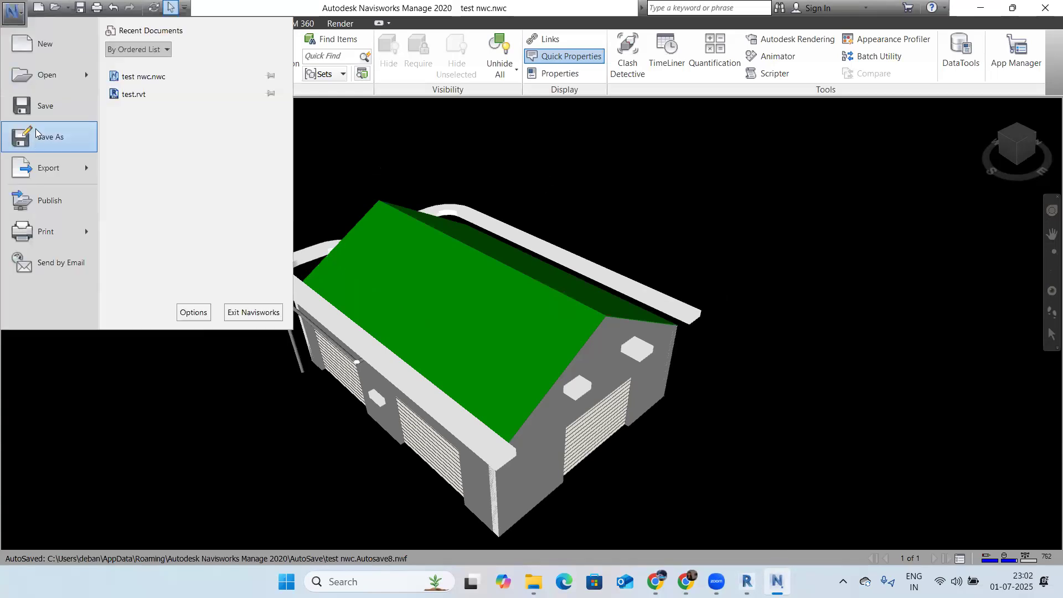
pyautogui.click(47, 76)
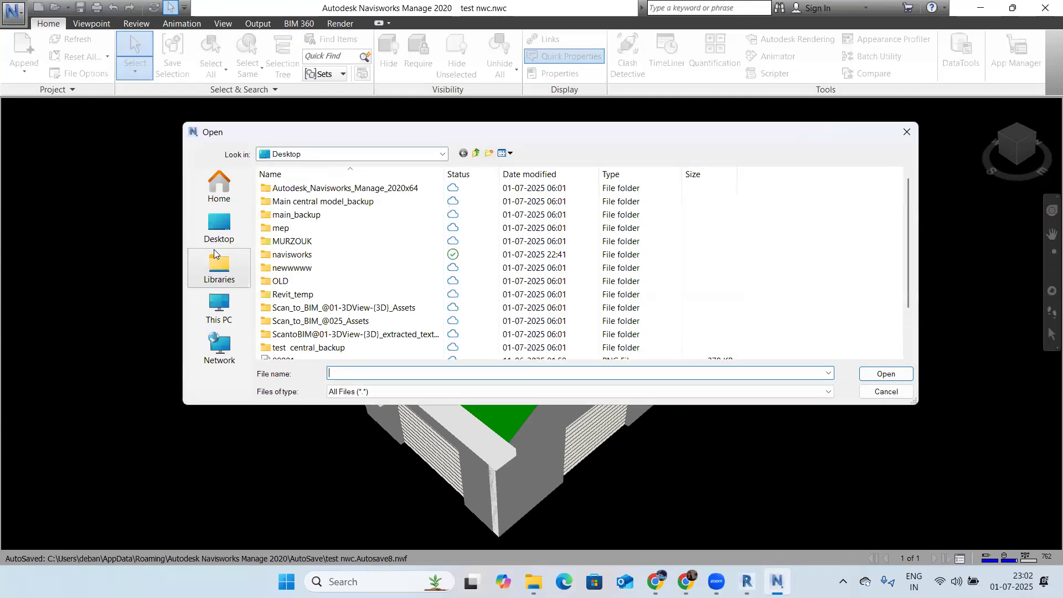
pyautogui.click(220, 228)
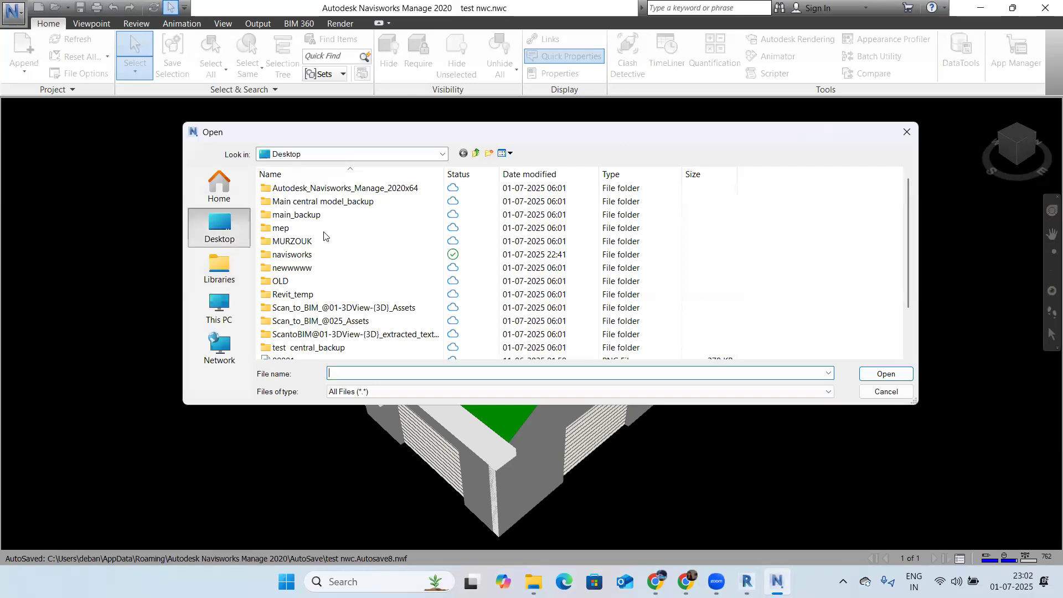
pyautogui.scroll(-2, 335, 309)
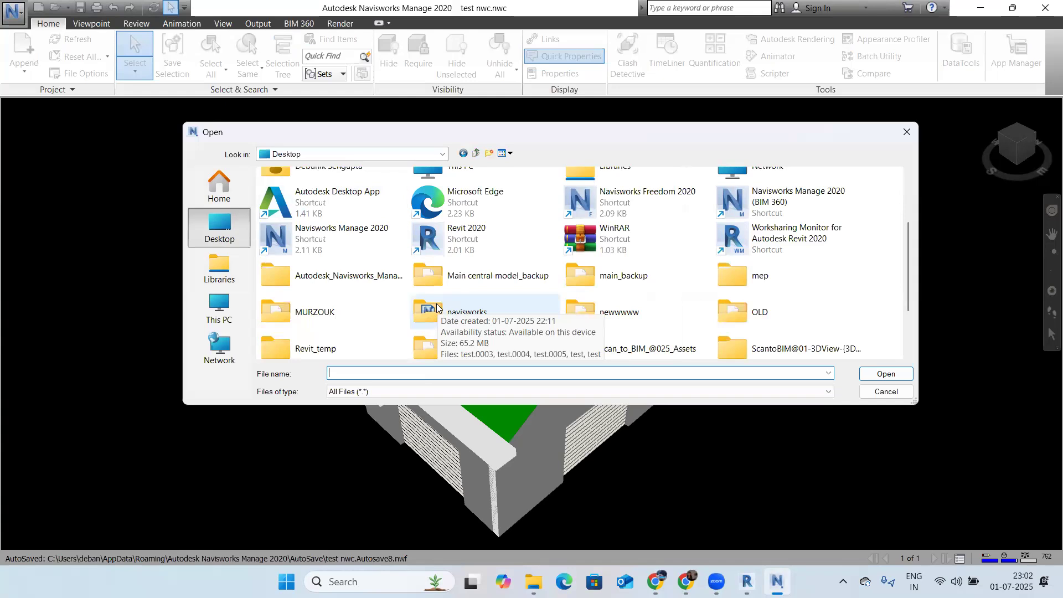
pyautogui.scroll(-2, 436, 306)
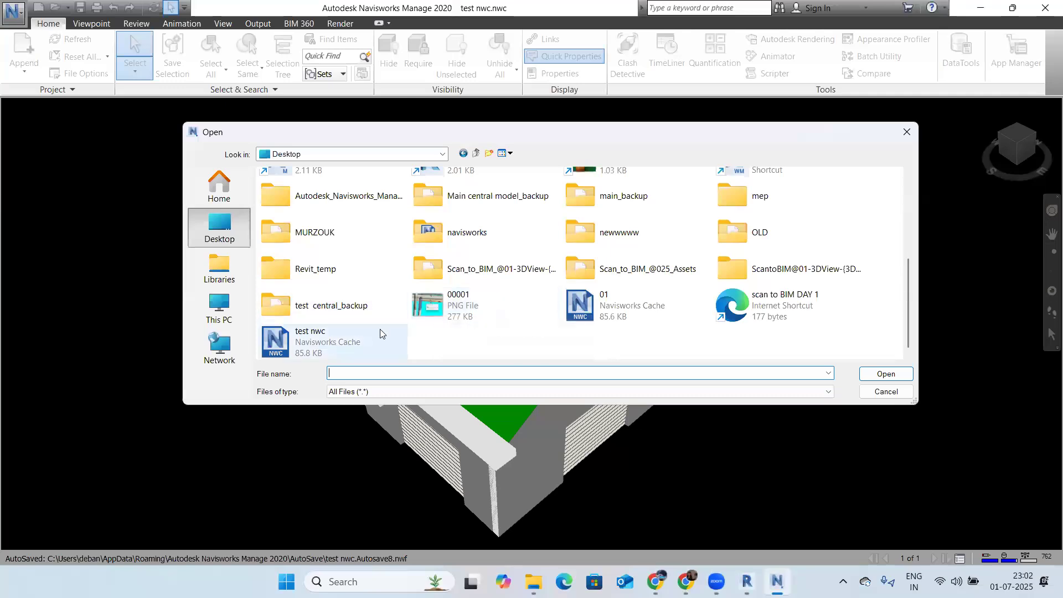
pyautogui.click(603, 305)
pyautogui.click(886, 374)
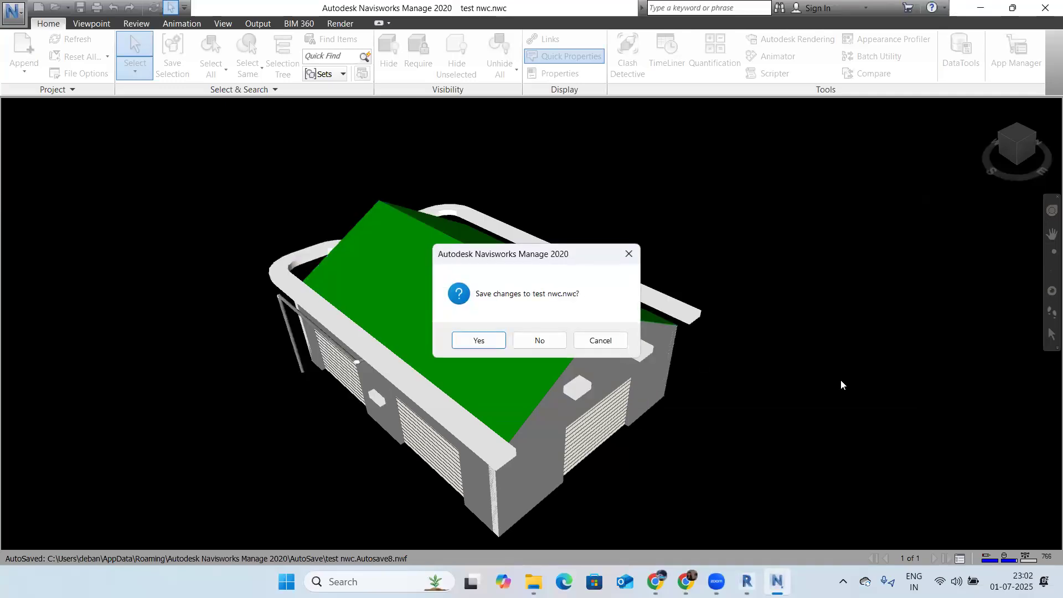
pyautogui.click(478, 339)
pyautogui.click(906, 135)
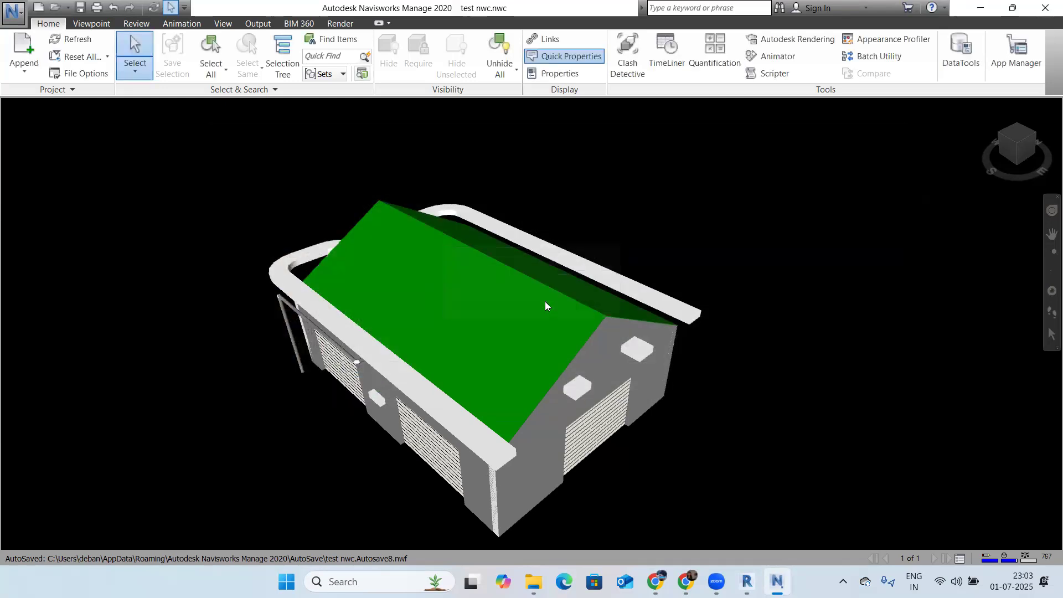
# Step: Close the test nwc.nwc model by starting a new empty file
pyautogui.moveTo(545, 305)
pyautogui.keyDown('shift'); pyautogui.moveTo(545, 305); pyautogui.dragTo(652, 19, button='middle'); pyautogui.keyUp('shift')
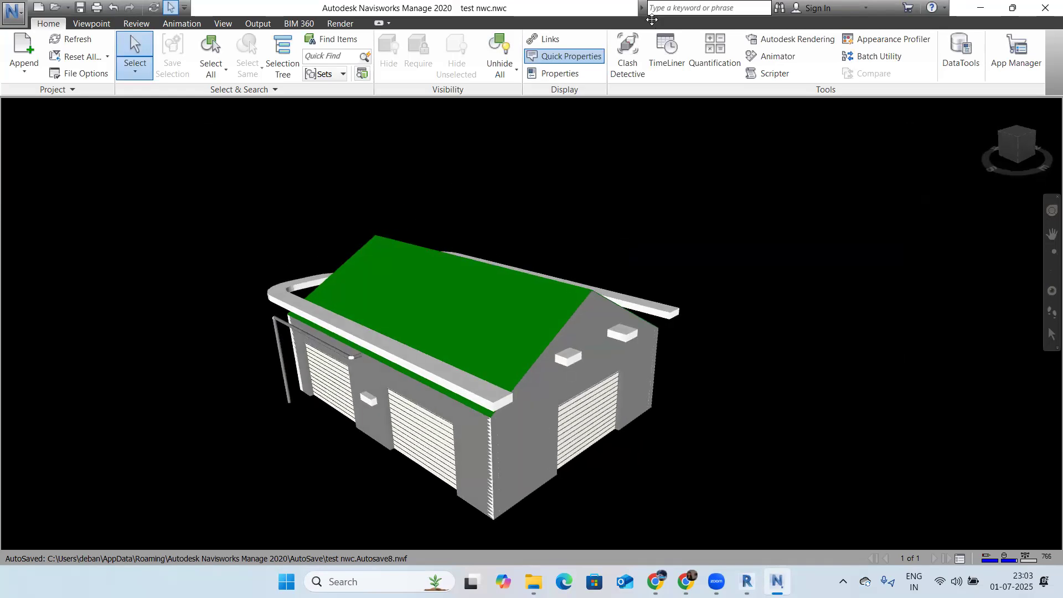
pyautogui.click(41, 44)
pyautogui.click(540, 342)
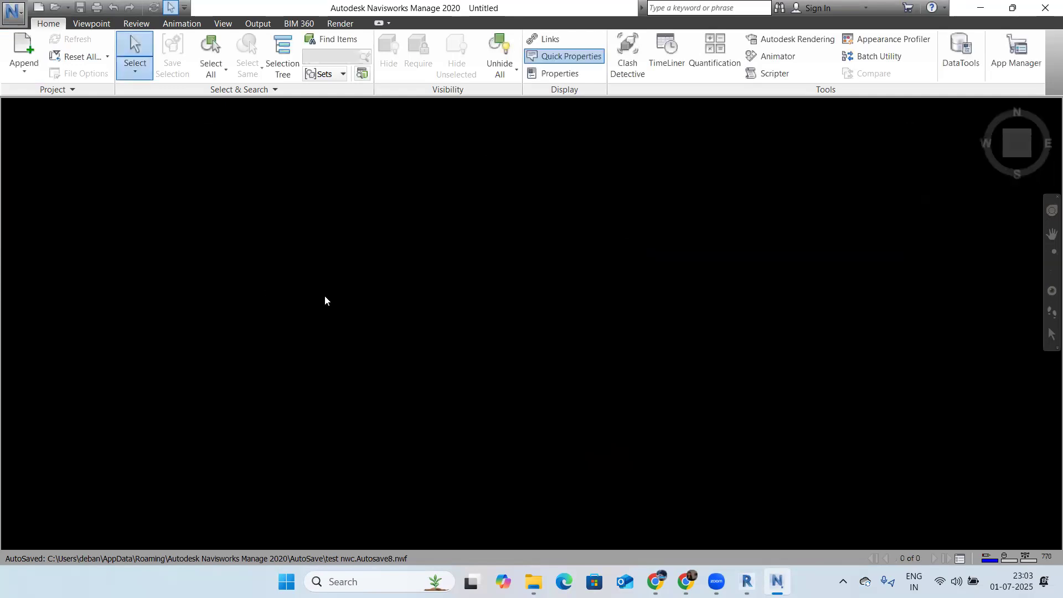
# Step: Open the 01.nwc model from the Desktop
pyautogui.click(14, 11)
pyautogui.click(45, 142)
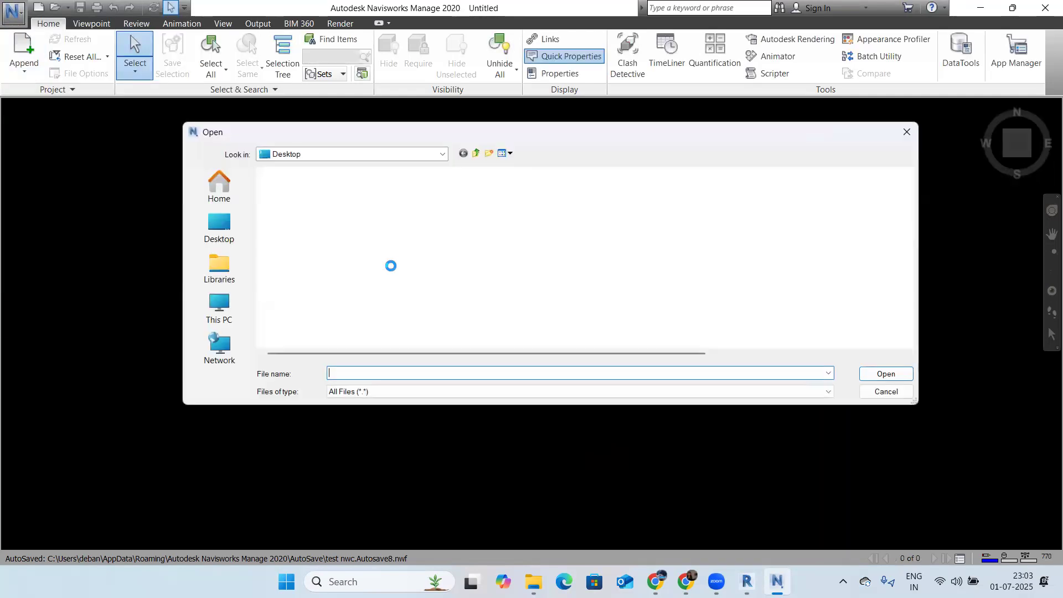
pyautogui.click(293, 321)
pyautogui.click(884, 374)
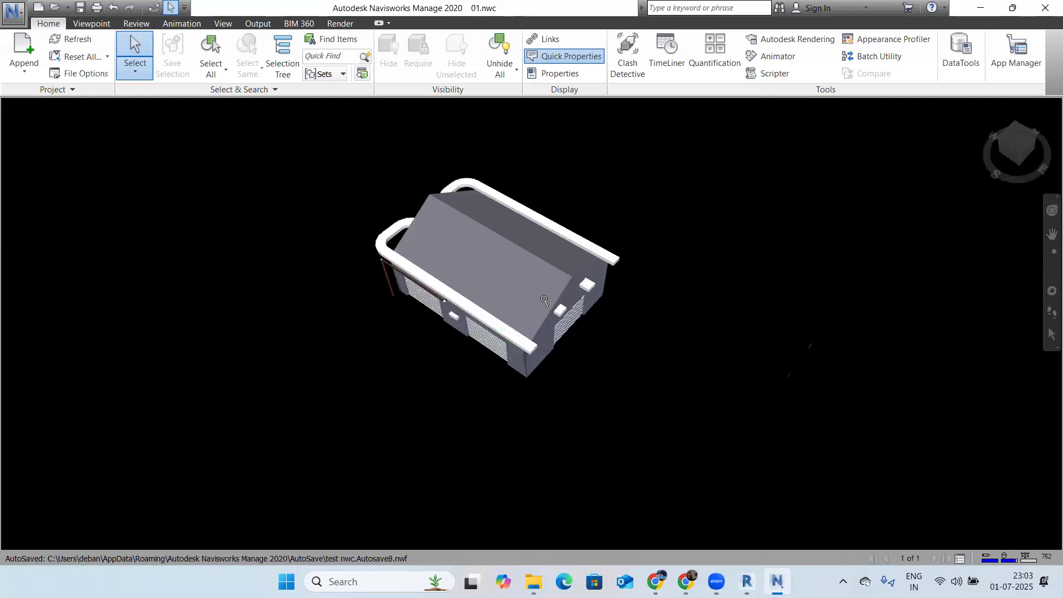
pyautogui.scroll(5, 545, 301)
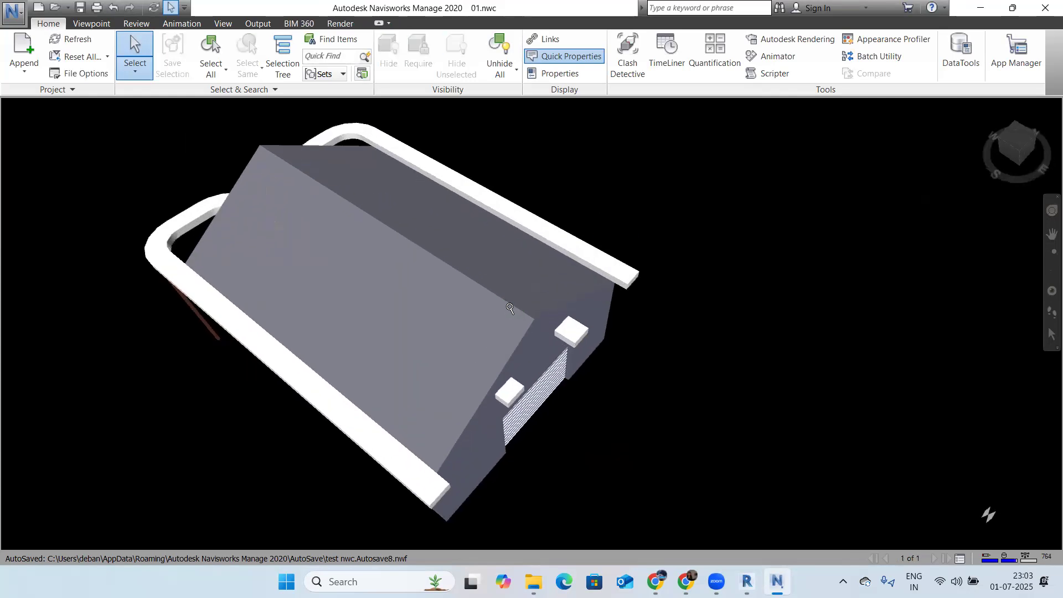
pyautogui.scroll(-5, 510, 308)
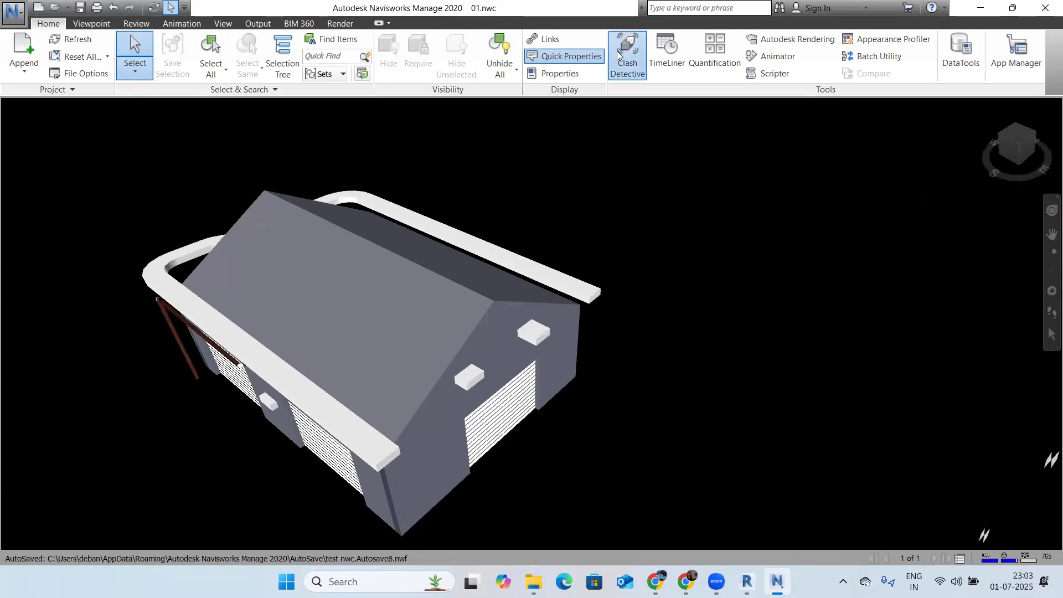
# Step: Add a clash test of type Duplicates with a tolerance of 0.000 m
pyautogui.click(616, 51)
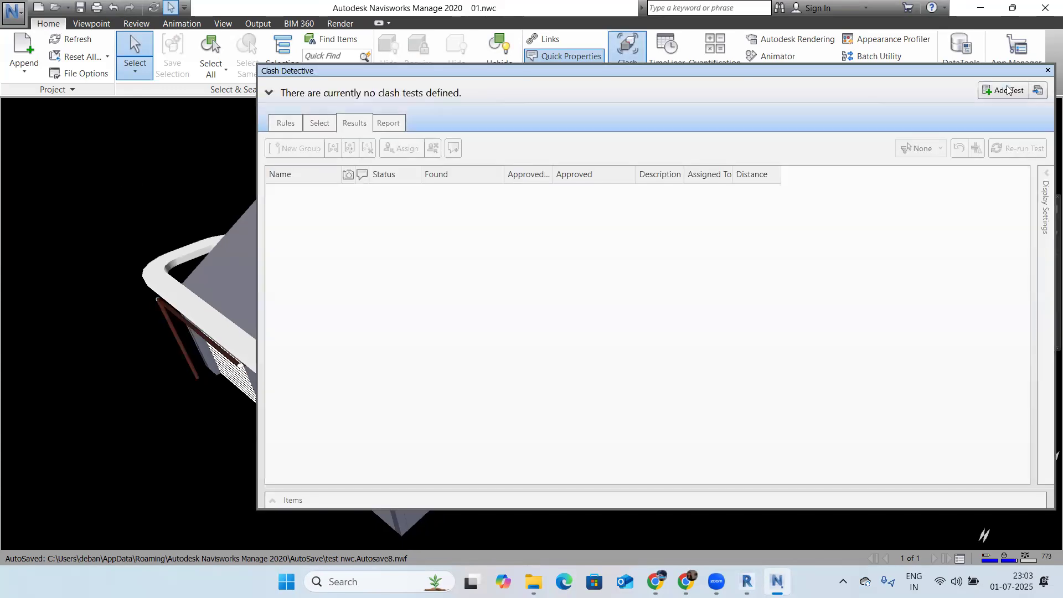
pyautogui.click(1006, 91)
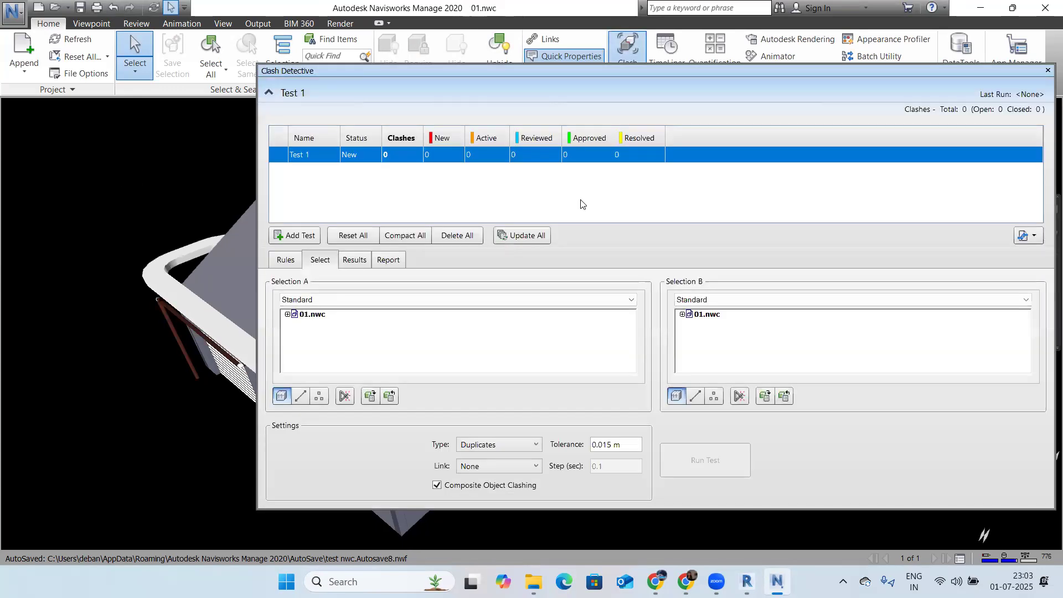
pyautogui.click(481, 446)
pyautogui.click(487, 496)
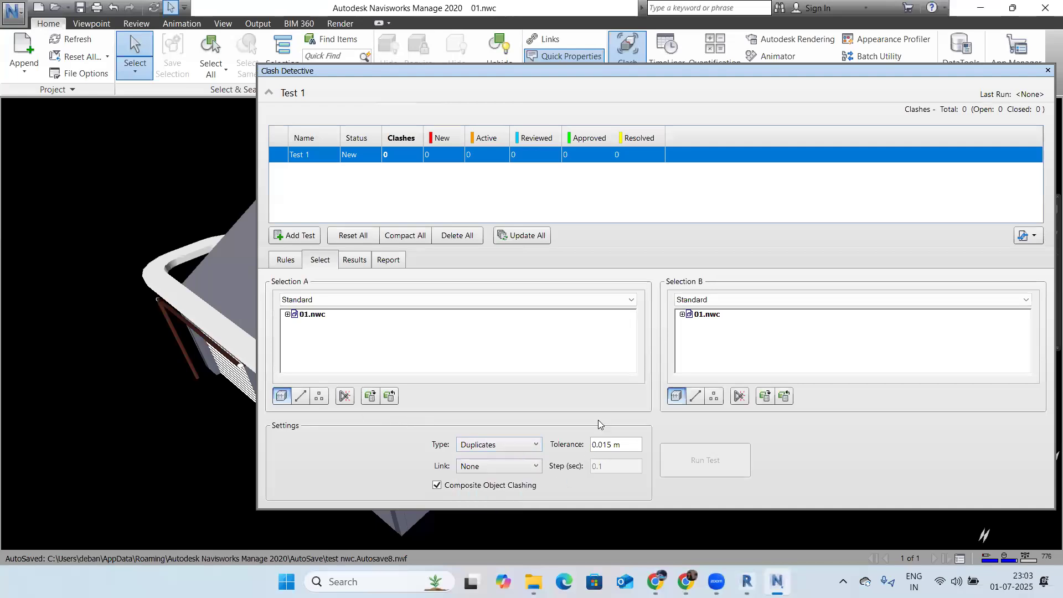
pyautogui.write('00')
# Step: Choose 01.nwc for both Selection A and Selection B and run the duplicates test
pyautogui.click(312, 315)
pyautogui.click(707, 315)
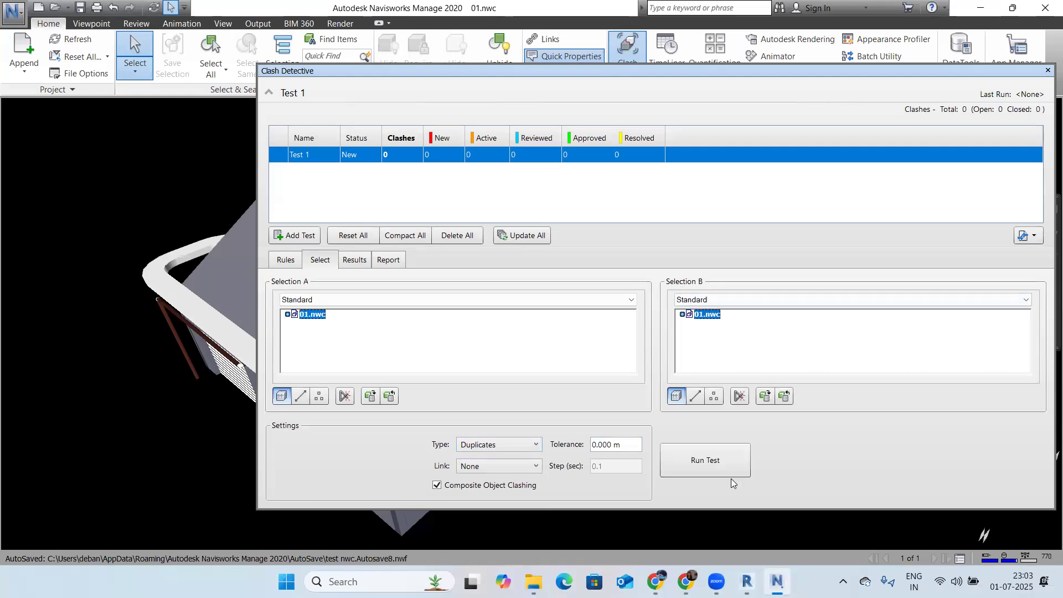
pyautogui.click(735, 457)
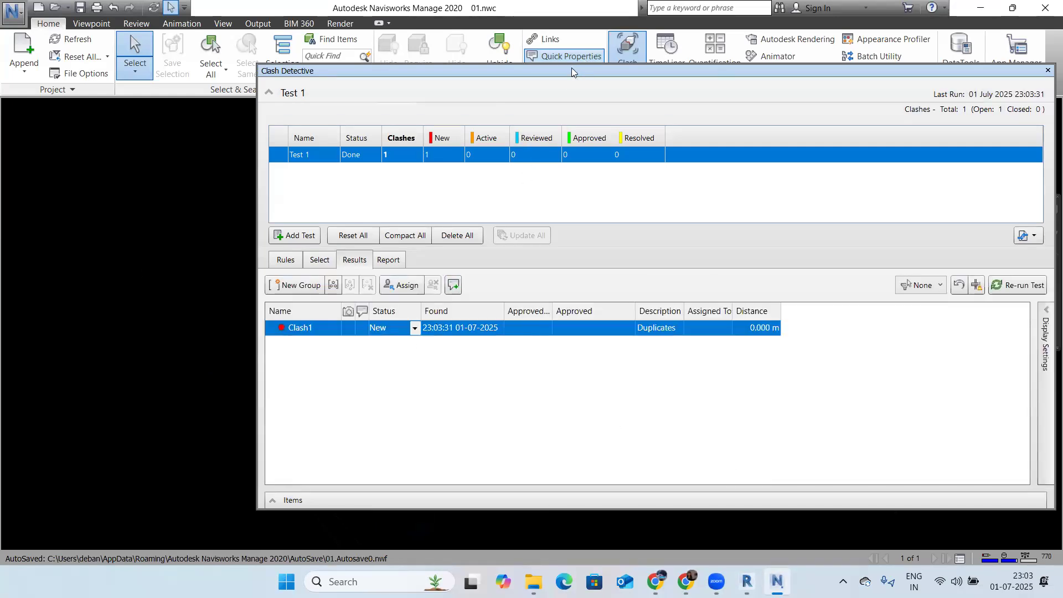
# Step: Examine the duplicate clash Clash1 in the 3D view from several angles
pyautogui.moveTo(715, 71); pyautogui.dragTo(1002, 394)
pyautogui.click(622, 488)
pyautogui.moveTo(696, 394); pyautogui.dragTo(856, 121)
pyautogui.click(751, 382)
pyautogui.scroll(6, 627, 367)
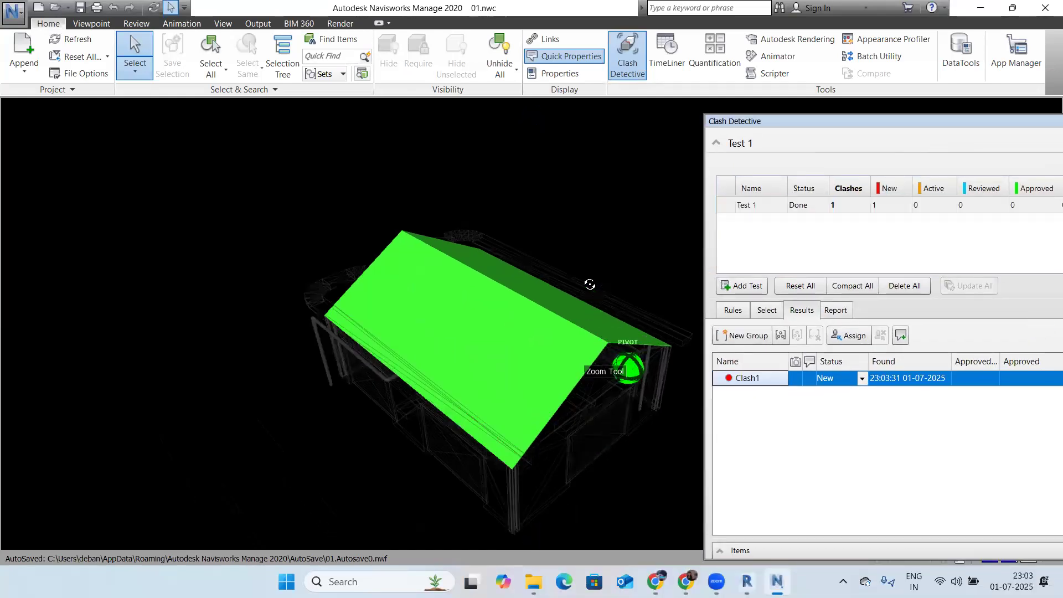
pyautogui.keyDown('shift'); pyautogui.moveTo(570, 321); pyautogui.dragTo(486, 182, button='middle'); pyautogui.keyUp('shift')
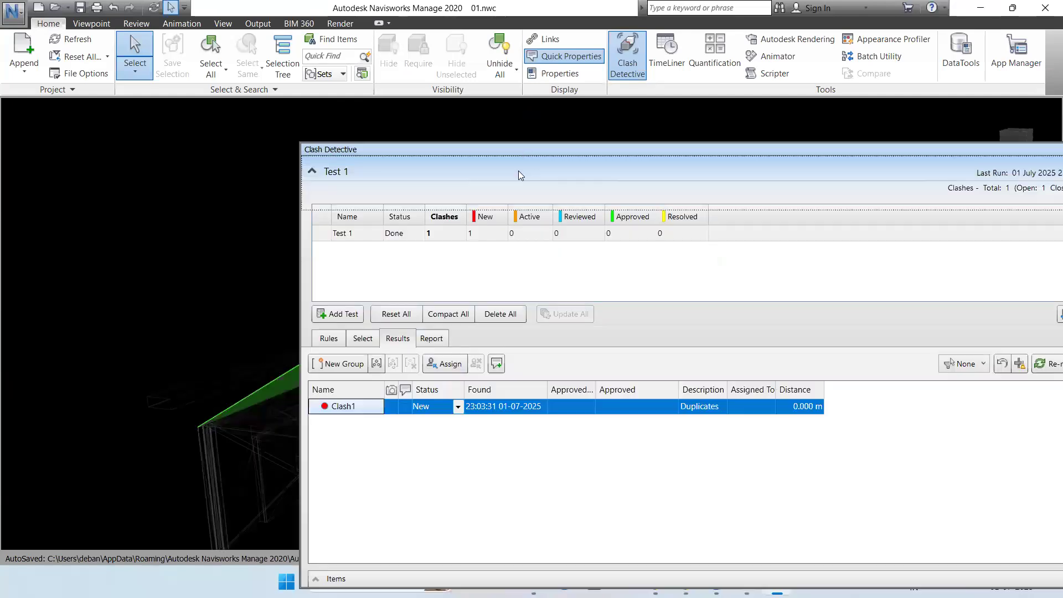
pyautogui.moveTo(357, 149); pyautogui.dragTo(176, 119)
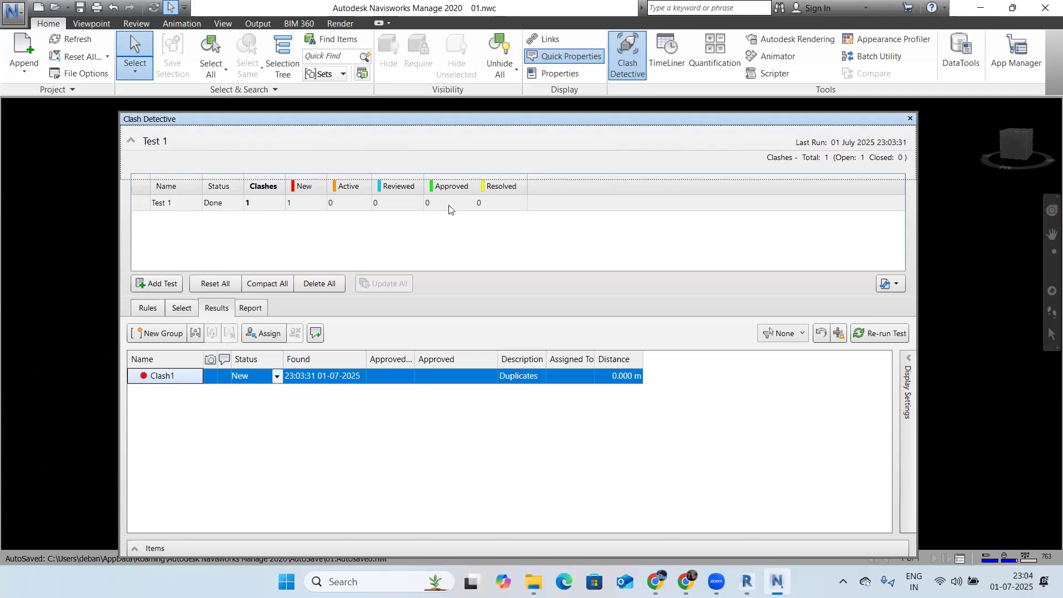
pyautogui.click(910, 119)
pyautogui.scroll(-4, 524, 373)
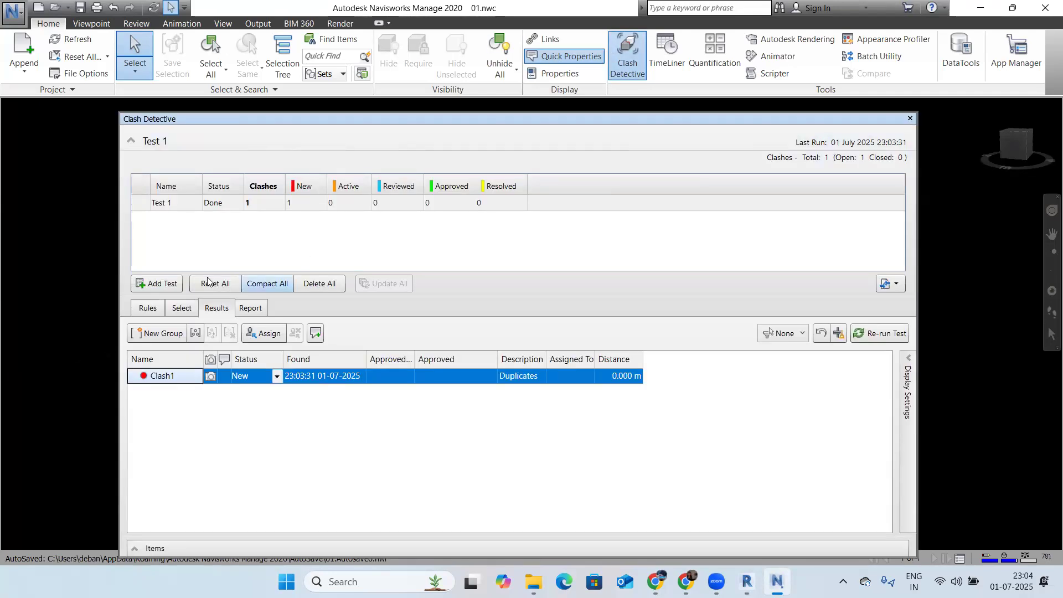
# Step: Add a second clash test and name it "dubli find"
pyautogui.click(156, 283)
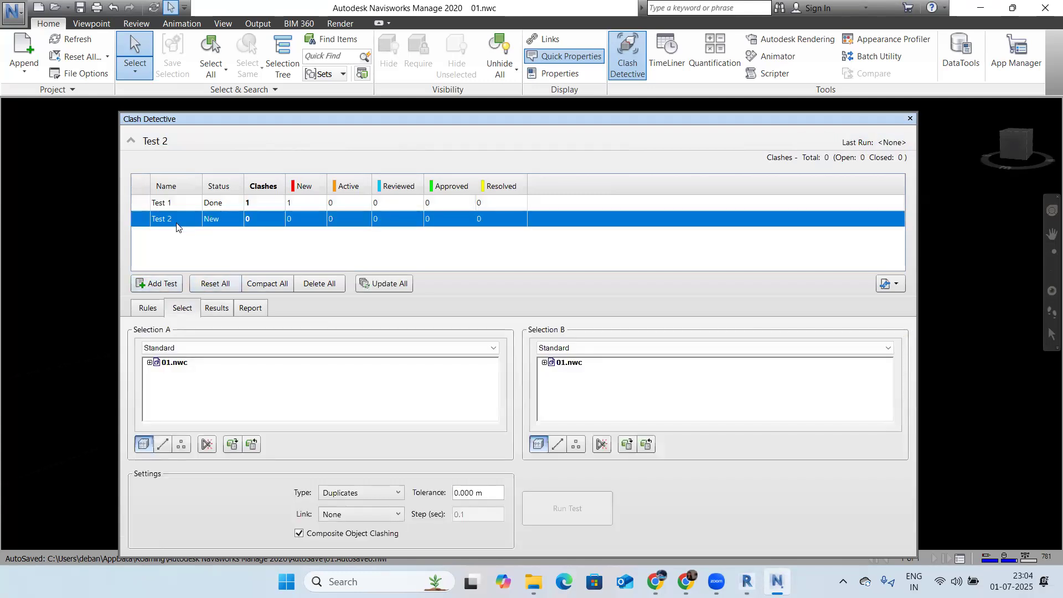
pyautogui.click(177, 223)
pyautogui.write('d')
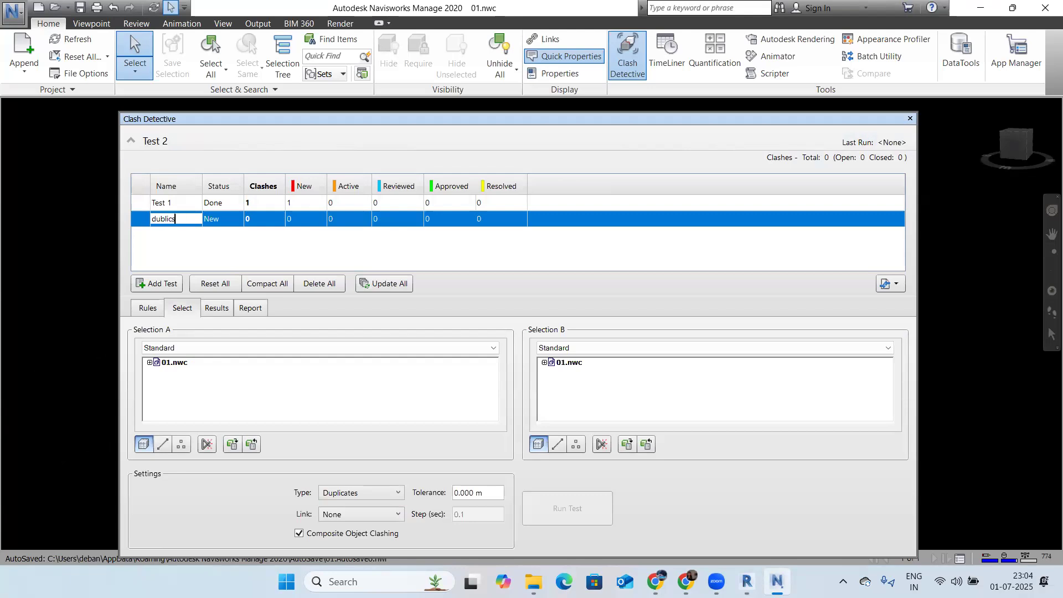
pyautogui.write('ubli find')
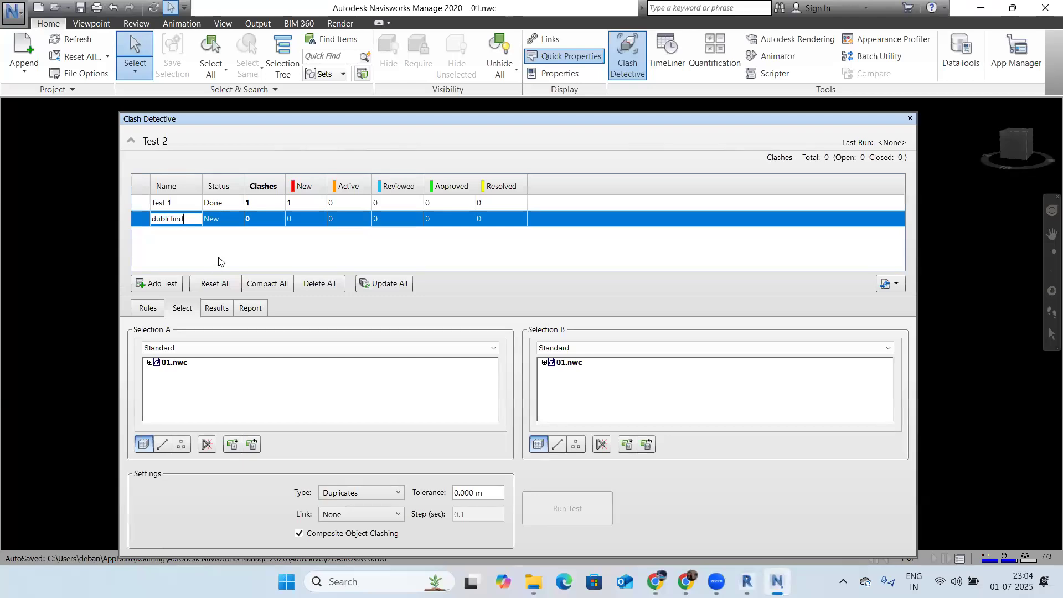
# Step: Set the dubli find test's type to Hard and its tolerance to 0.015 m
pyautogui.click(354, 493)
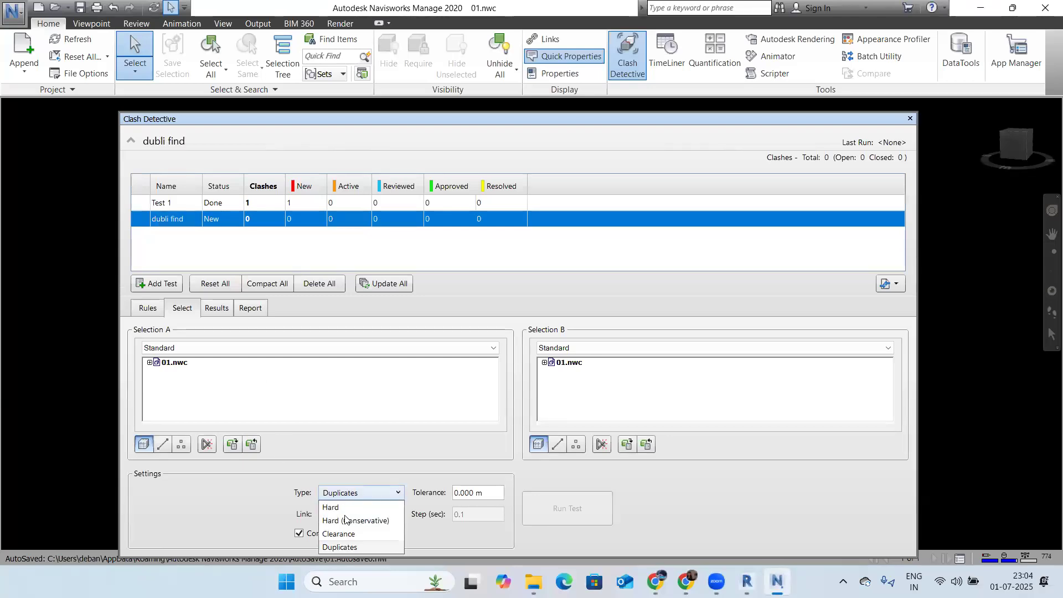
pyautogui.click(332, 508)
pyautogui.moveTo(483, 495); pyautogui.dragTo(447, 492)
pyautogui.press('Right')
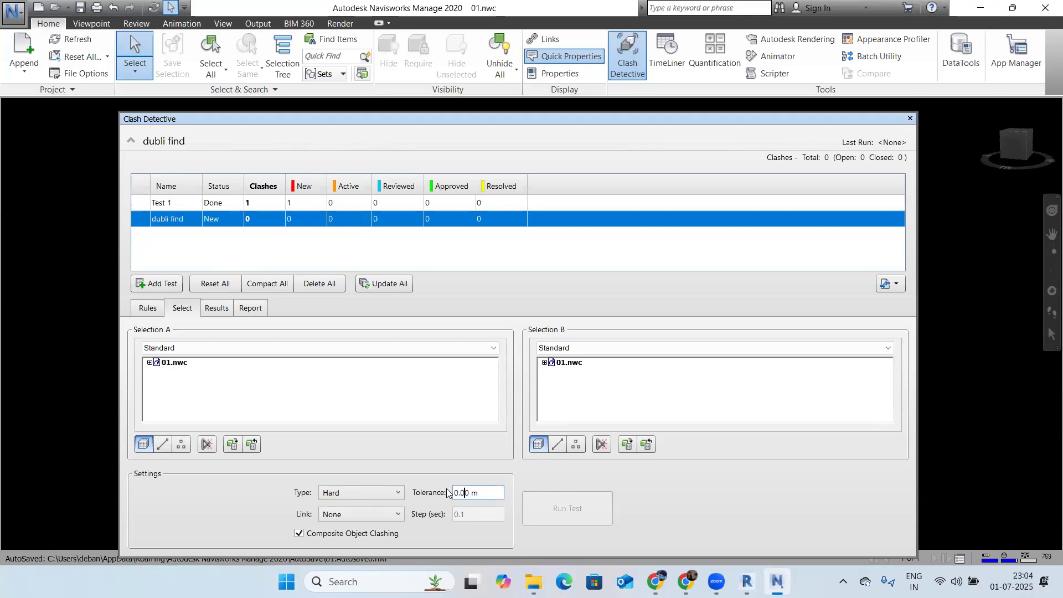
pyautogui.write('5')
# Step: Choose 01.nwc for both selections of the dubli find test and run it
pyautogui.click(173, 353)
pyautogui.click(169, 361)
pyautogui.click(569, 363)
pyautogui.click(173, 362)
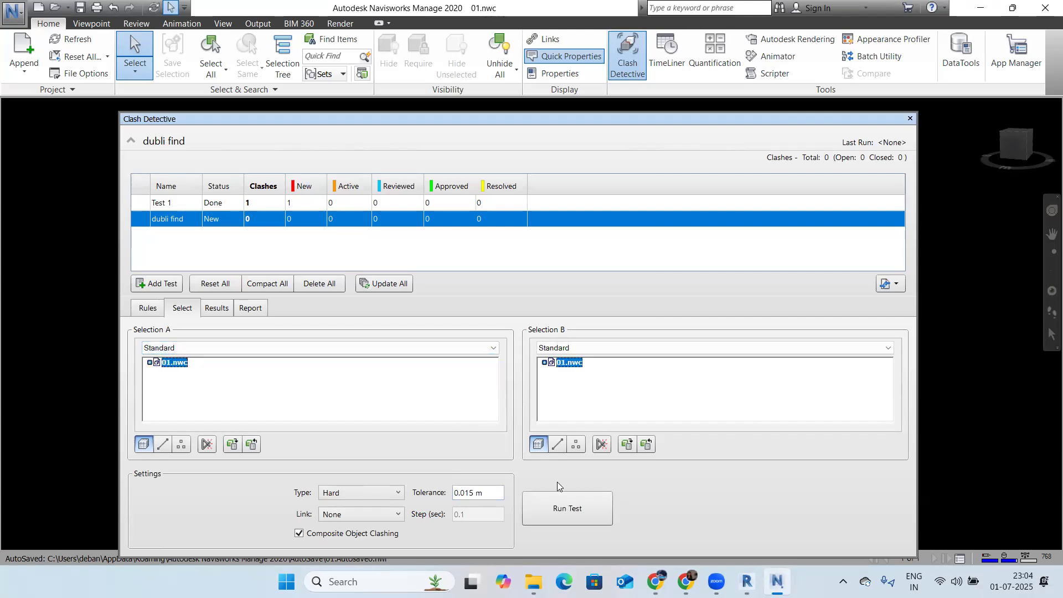
pyautogui.click(566, 509)
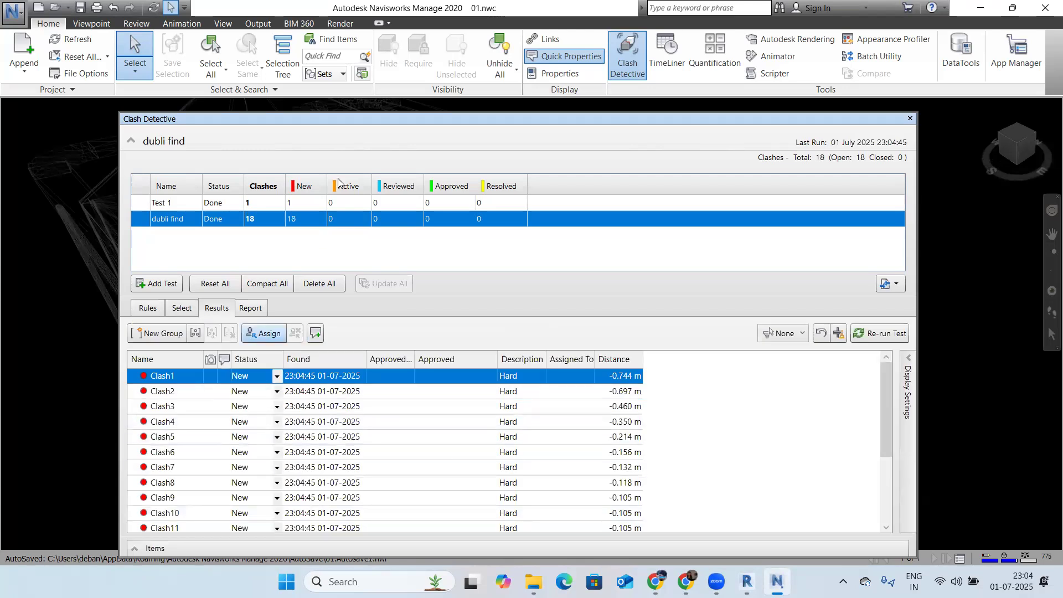
# Step: Go through the hard clashes of the dubli find test one after another, examining the colliding elements in the 3D view
pyautogui.moveTo(322, 312); pyautogui.dragTo(750, 128)
pyautogui.scroll(-2, 289, 259)
pyautogui.press('Down')
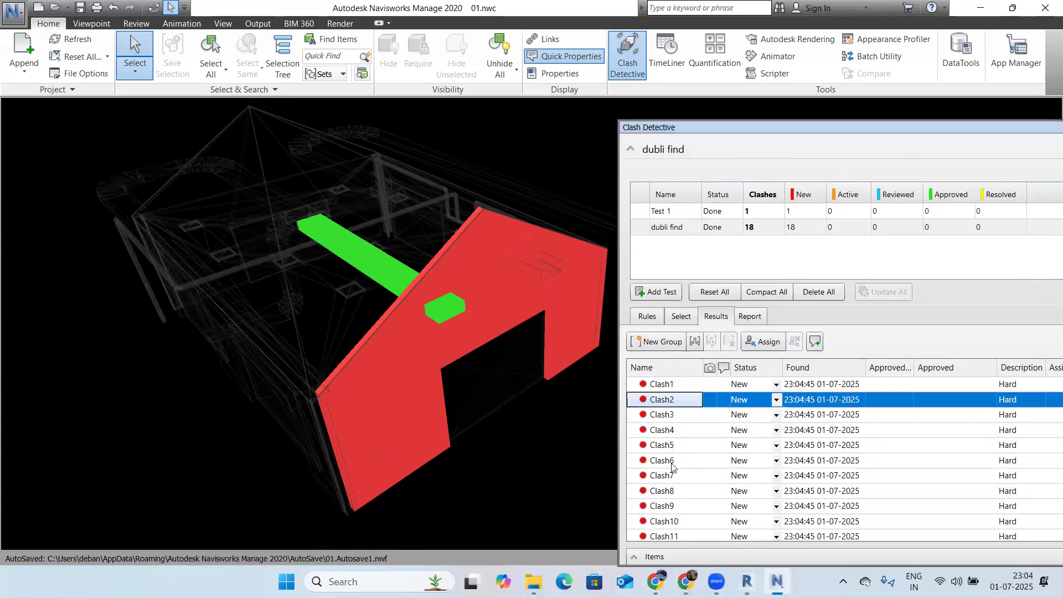
pyautogui.click(672, 476)
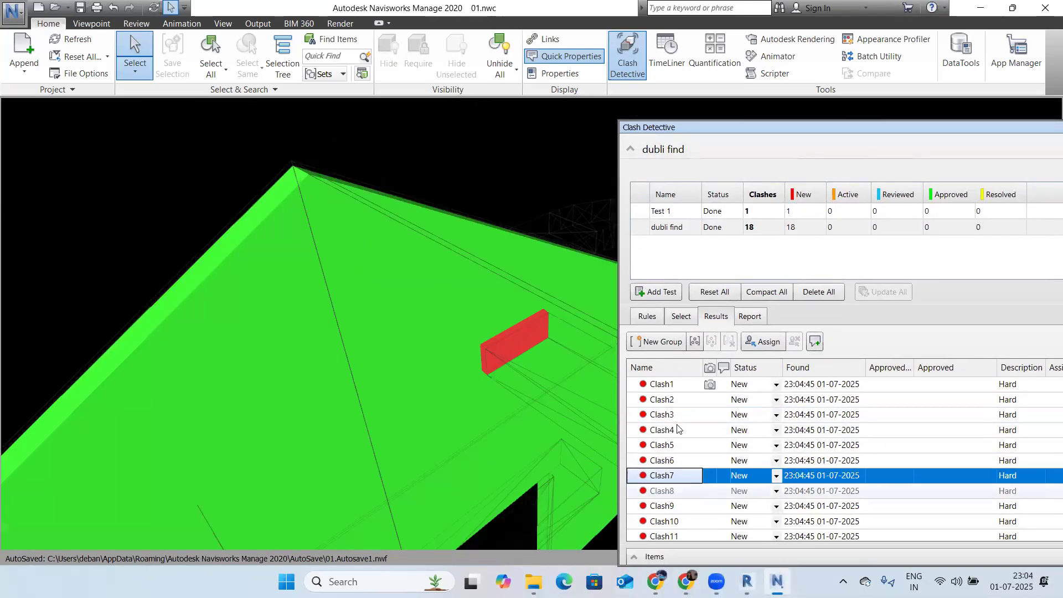
pyautogui.scroll(-3, 672, 446)
pyautogui.press('Down')
pyautogui.press('Down')
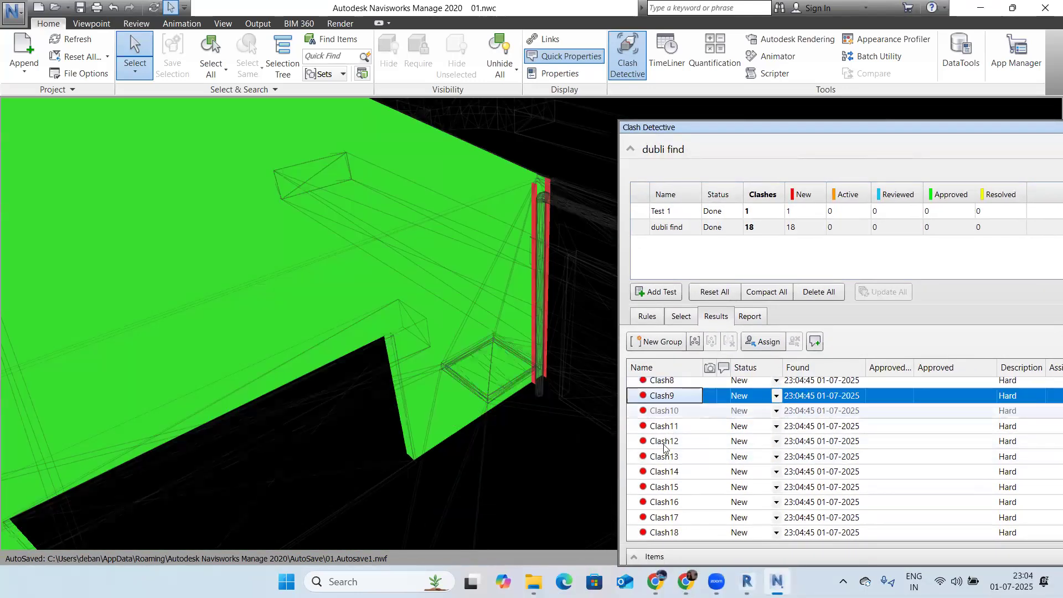
pyautogui.press('Down')
pyautogui.press('Down')
pyautogui.press('Down')
pyautogui.press('Down')
pyautogui.press('Down')
pyautogui.press('Down')
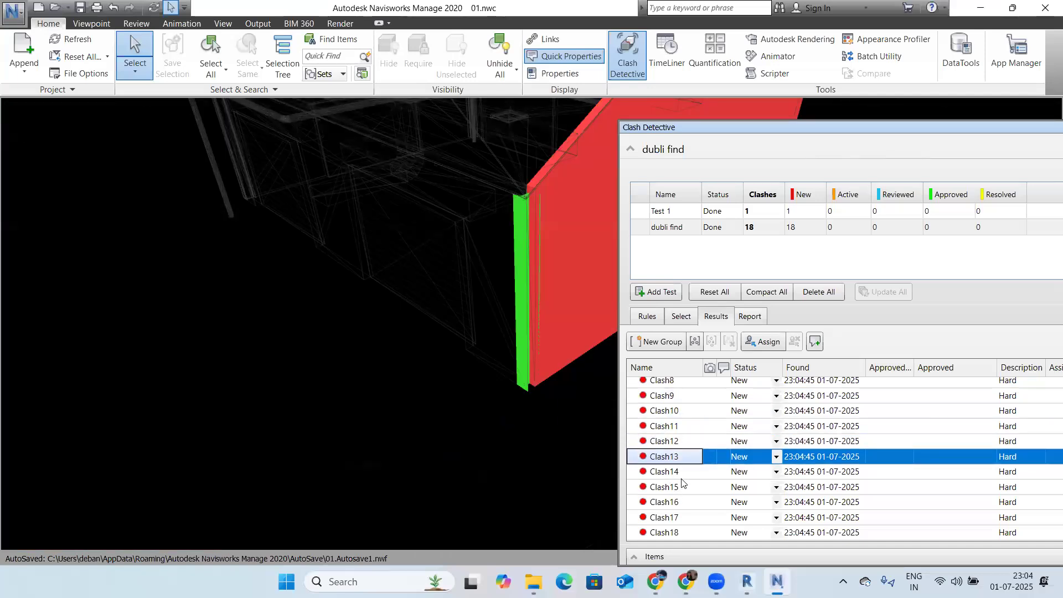
pyautogui.press('Down')
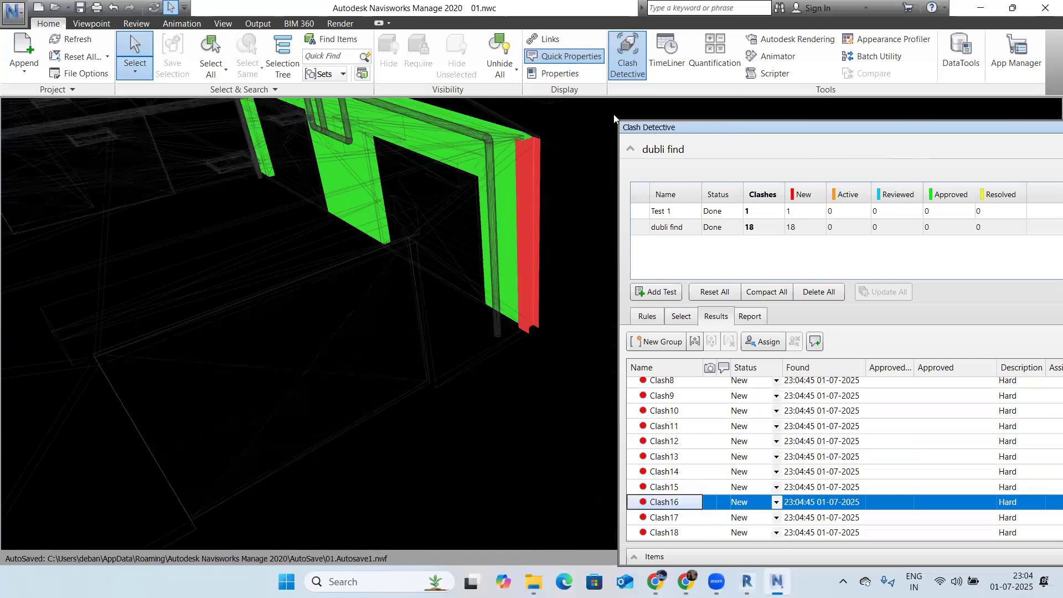
pyautogui.press('Down')
pyautogui.press('Down')
pyautogui.scroll(-5, 551, 248)
# Step: Reset the results of all clash tests
pyautogui.moveTo(1039, 127); pyautogui.dragTo(951, 101)
pyautogui.moveTo(686, 105); pyautogui.dragTo(456, 190)
pyautogui.moveTo(238, 138); pyautogui.dragTo(113, 384)
pyautogui.click(117, 377)
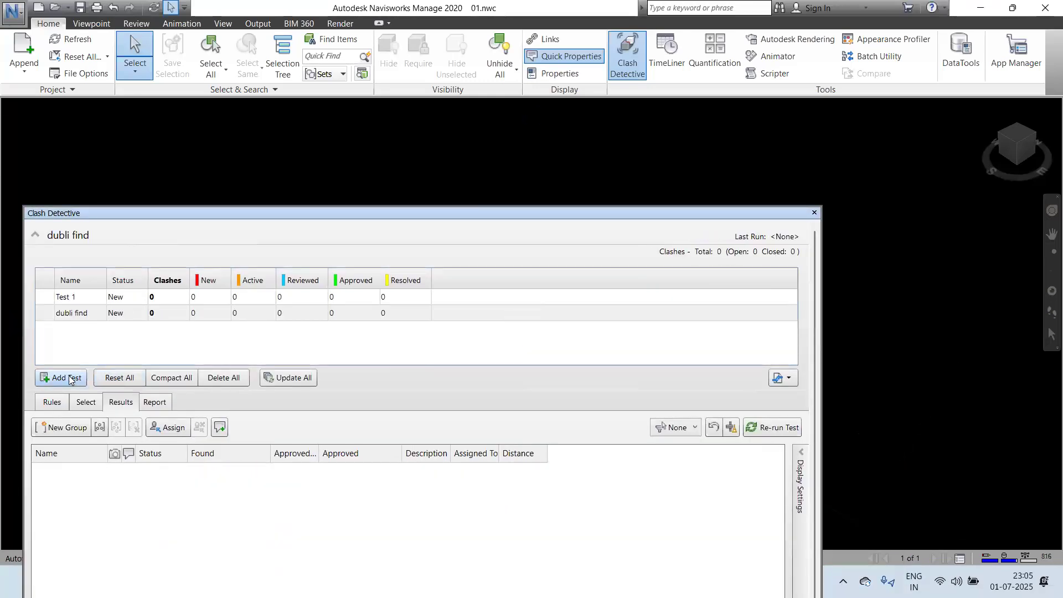
# Step: Add another clash test with 01.nwc chosen for both Selection A and Selection B
pyautogui.click(60, 377)
pyautogui.click(81, 457)
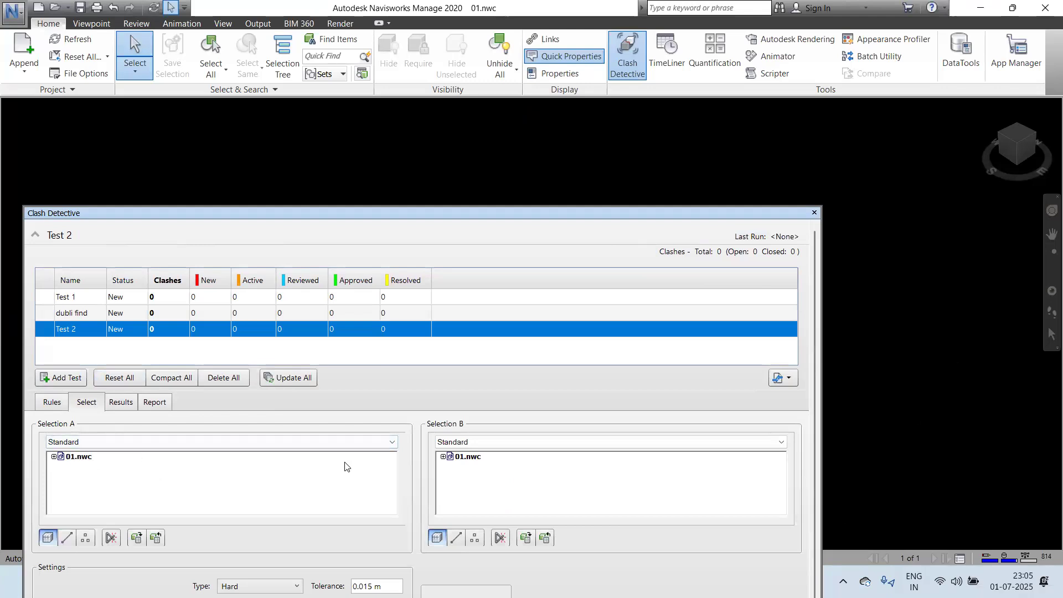
pyautogui.click(465, 457)
pyautogui.moveTo(500, 210); pyautogui.dragTo(570, 86)
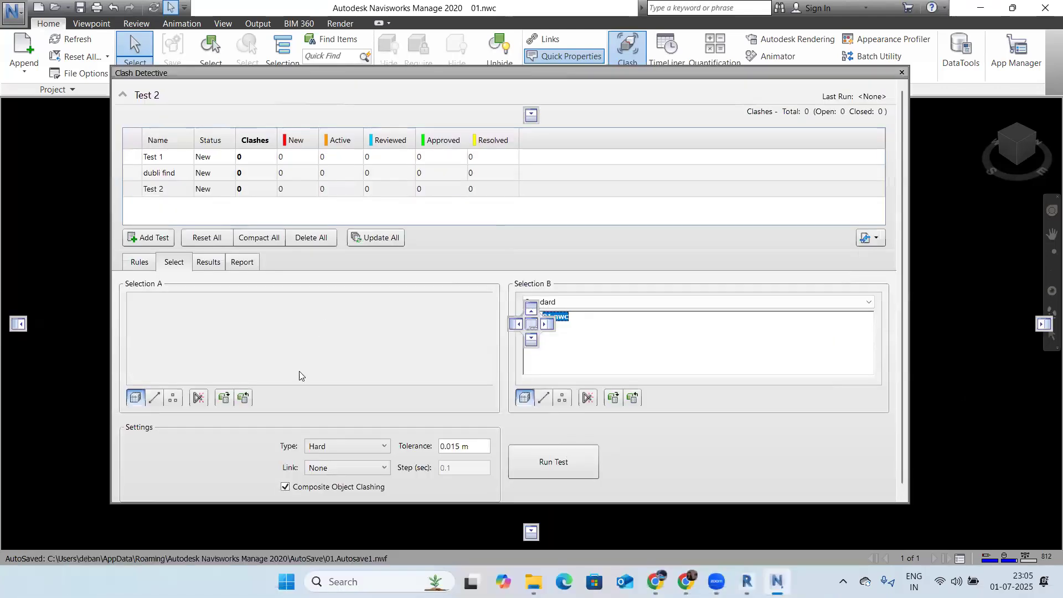
# Step: Set the new test's type to Hard, change its tolerance and run it
pyautogui.click(336, 463)
pyautogui.click(302, 479)
pyautogui.moveTo(455, 462); pyautogui.dragTo(422, 464)
pyautogui.click(535, 477)
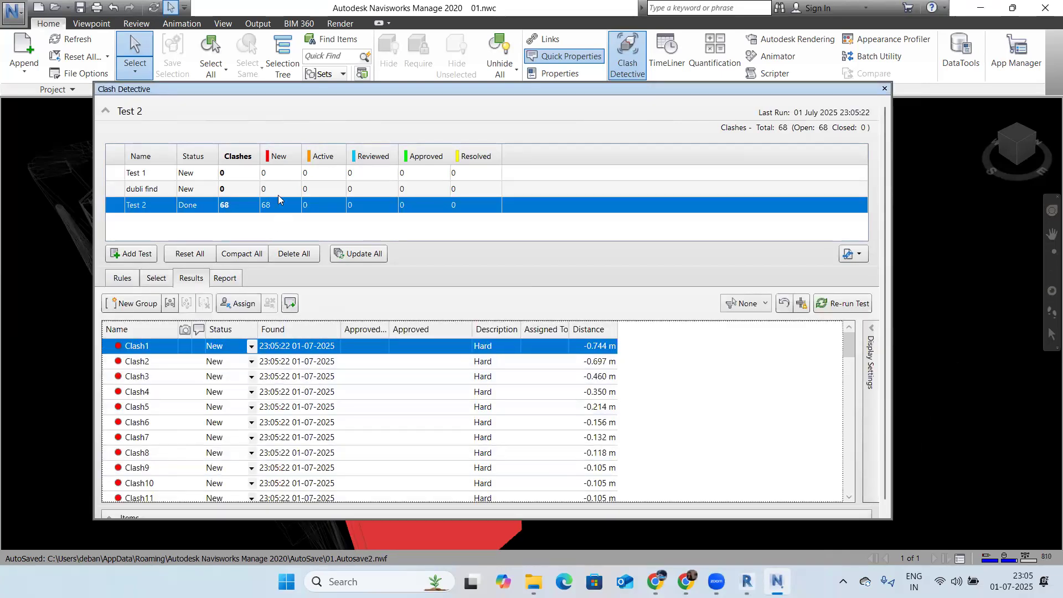
# Step: Examine several of Test 2's hard clashes in the 3D view, including Clash2, Clash5 and Clash20
pyautogui.click(219, 376)
pyautogui.click(221, 361)
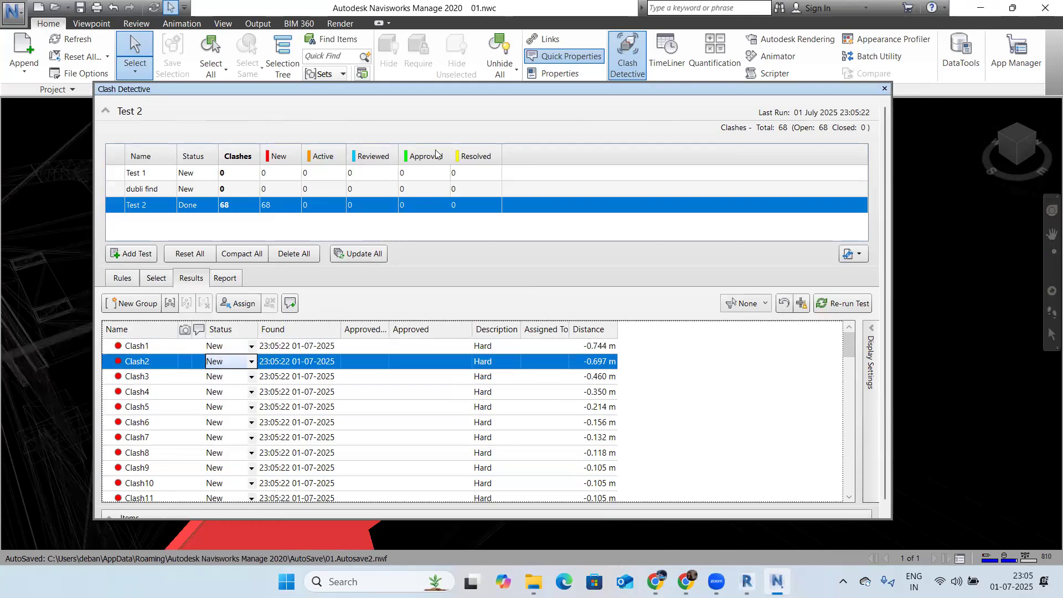
pyautogui.moveTo(848, 89); pyautogui.dragTo(634, 468)
pyautogui.click(621, 497)
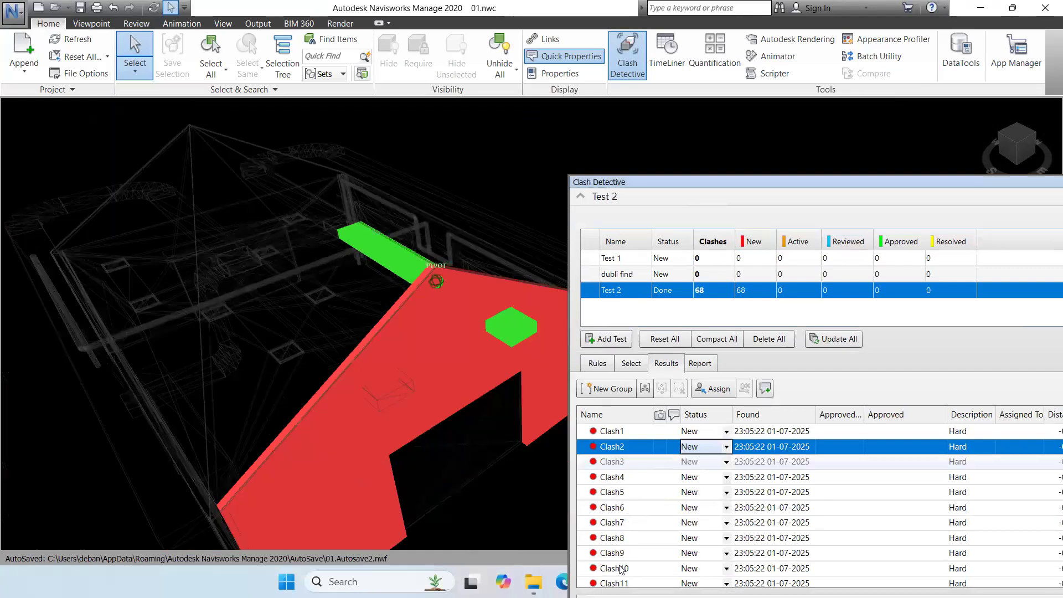
pyautogui.click(615, 480)
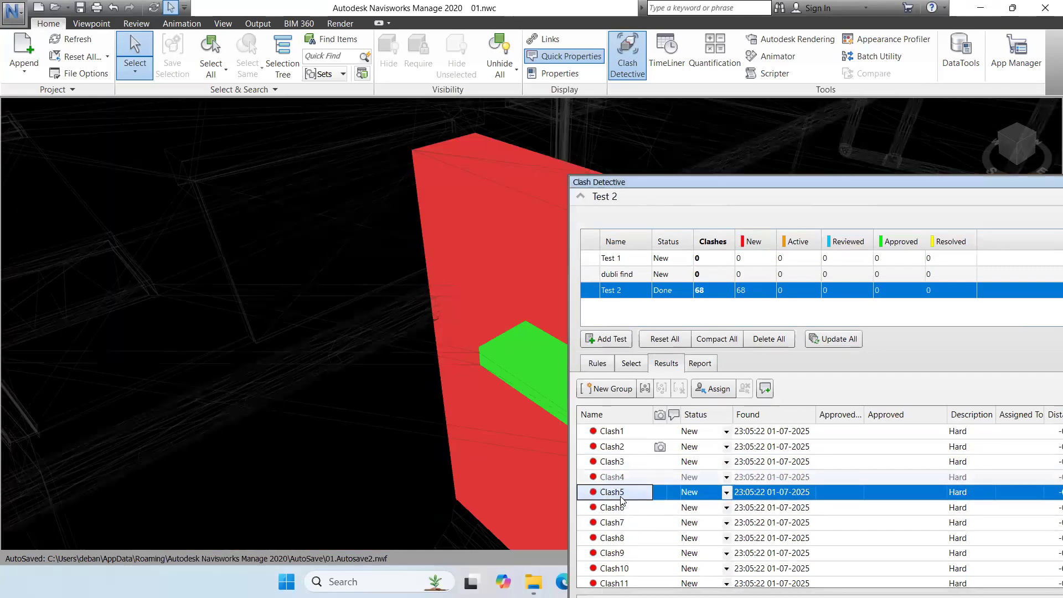
pyautogui.scroll(-5, 621, 497)
pyautogui.click(626, 472)
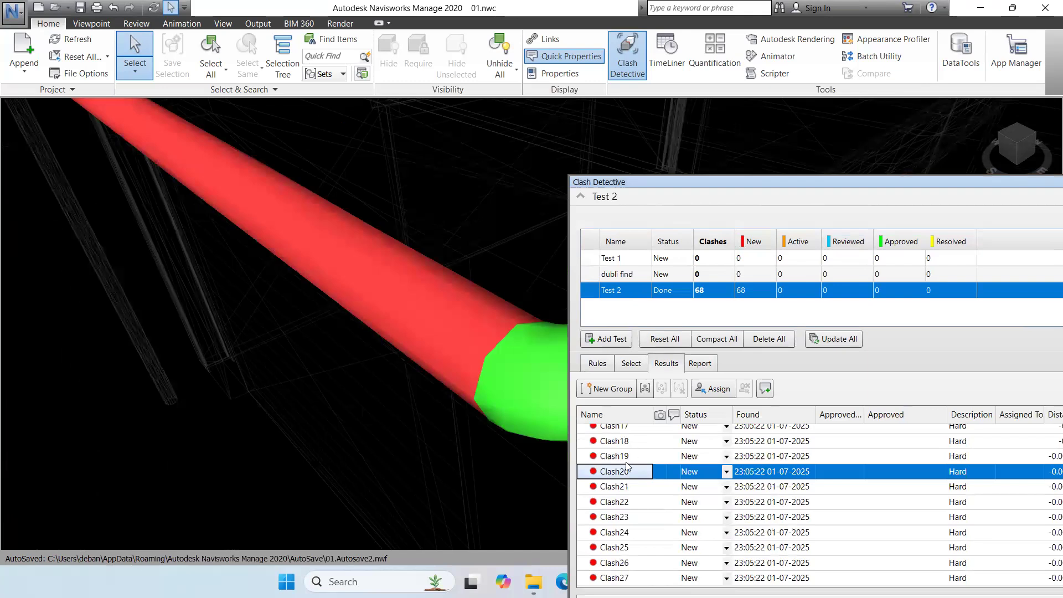
# Step: Examine Test 2's Clash21, Clash25 and Clash35 in the 3D view
pyautogui.click(624, 486)
pyautogui.click(619, 518)
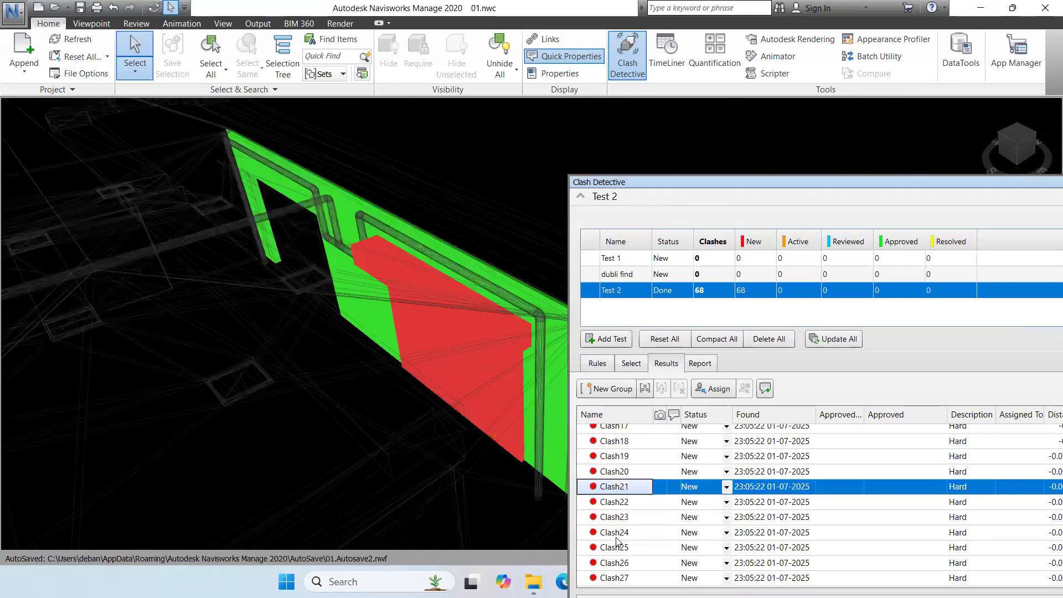
pyautogui.press('Down')
pyautogui.press('Down')
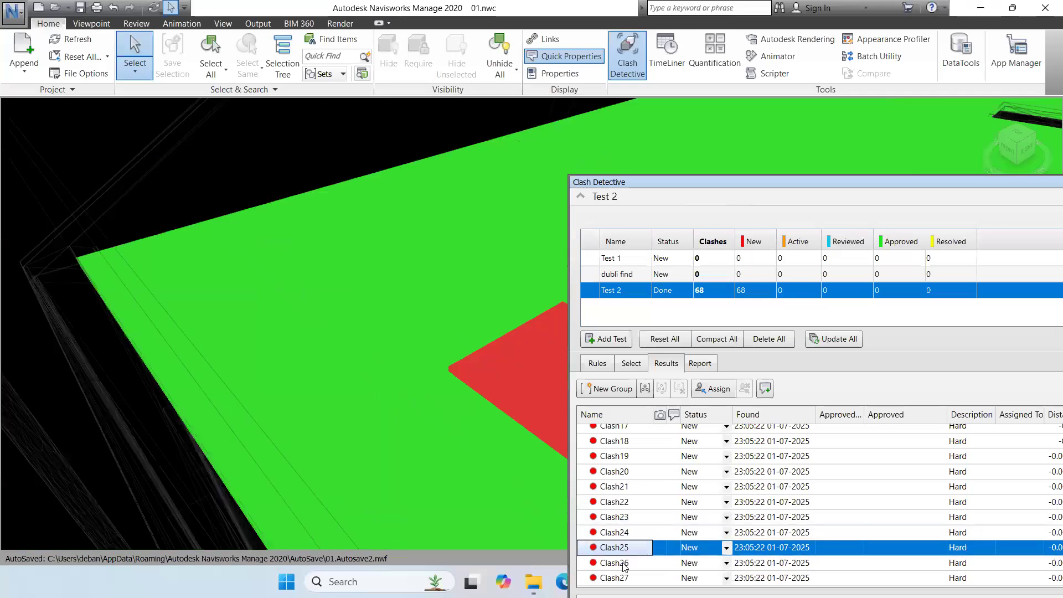
pyautogui.scroll(1, 347, 338)
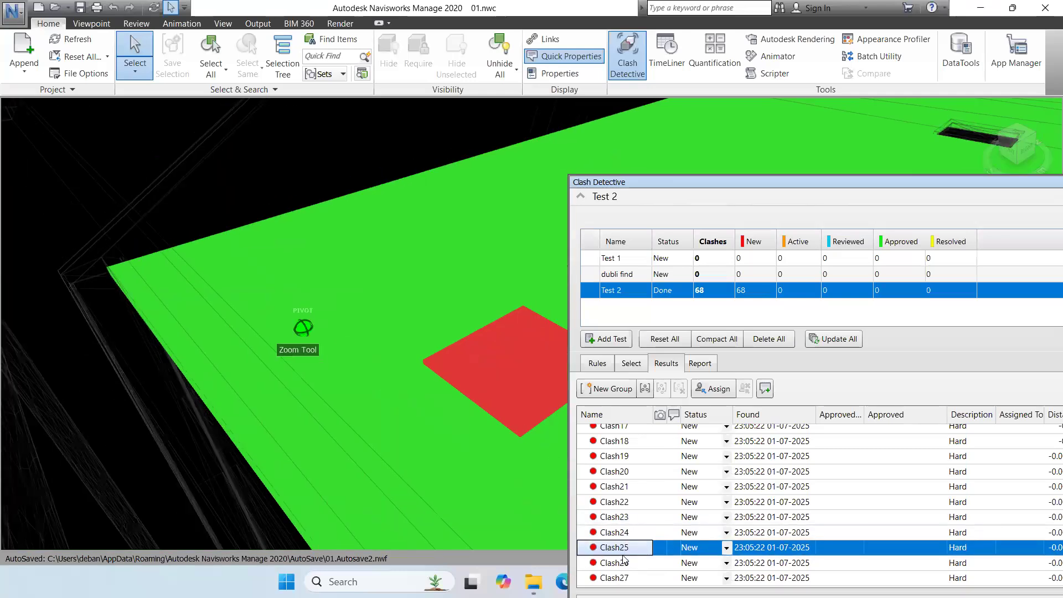
pyautogui.scroll(-5, 624, 468)
pyautogui.click(620, 450)
pyautogui.click(619, 484)
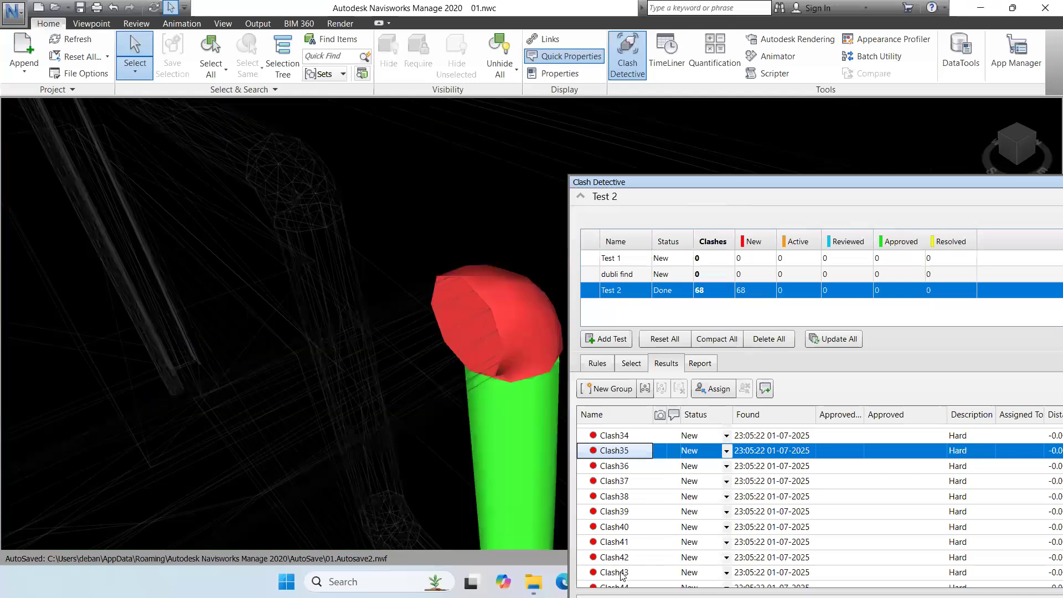
# Step: Go through Test 2's clashes one after another from Clash35 down to the end of the list
pyautogui.press('Down')
pyautogui.press('Down')
pyautogui.press('Down')
pyautogui.press('Down')
pyautogui.press('Down')
pyautogui.press('Down')
pyautogui.press('Down')
pyautogui.press('Down')
pyautogui.press('Down')
pyautogui.press('Down')
pyautogui.press('Down')
pyautogui.press('Down')
pyautogui.press('Down')
pyautogui.press('Down')
pyautogui.press('Down')
pyautogui.press('Down')
pyautogui.press('Down')
pyautogui.press('Down')
pyautogui.press('Down')
pyautogui.press('Down')
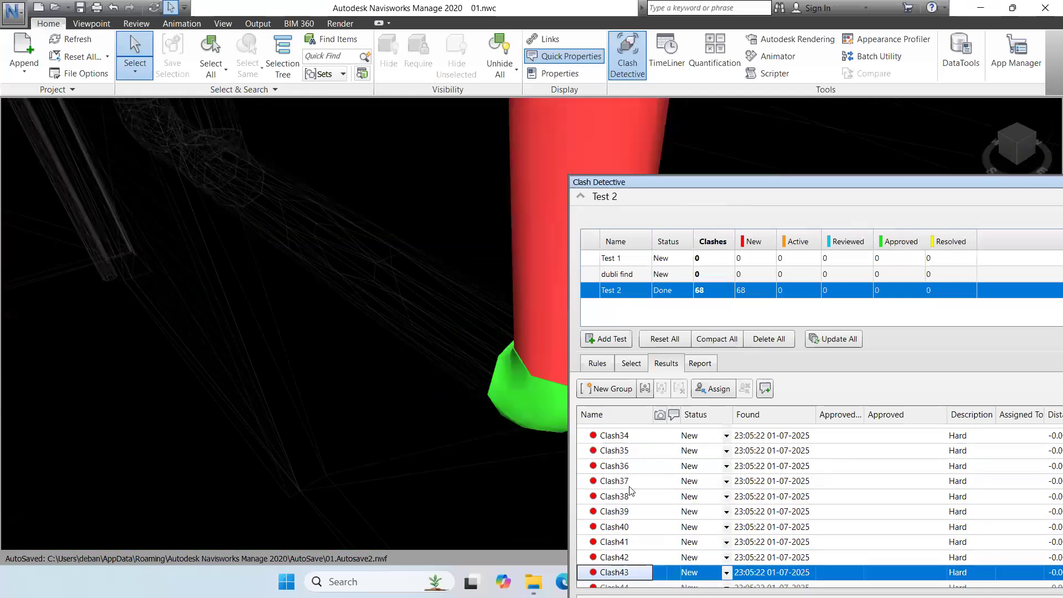
pyautogui.scroll(-5, 249, 317)
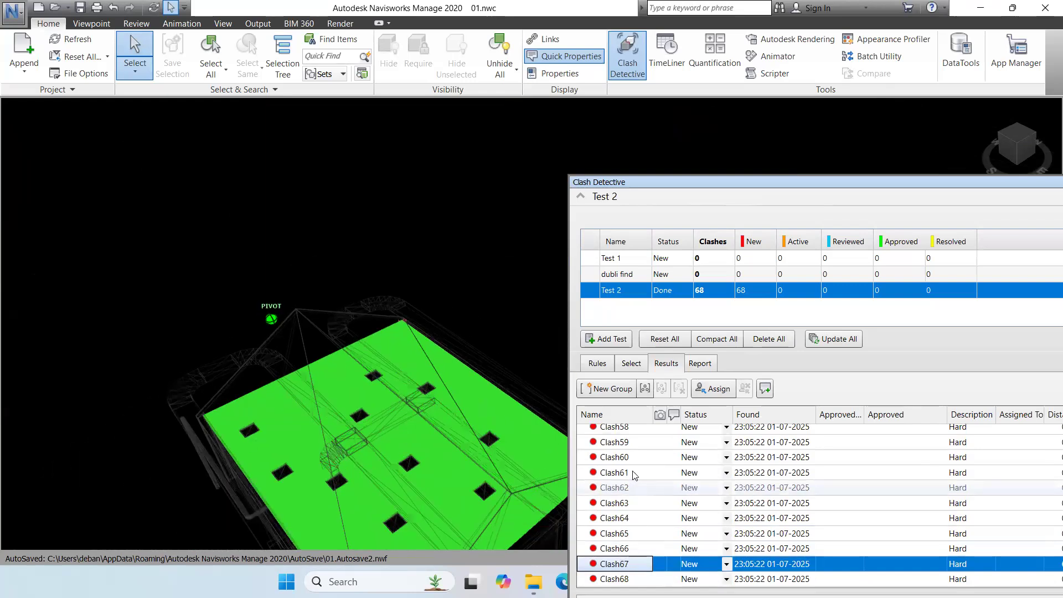
pyautogui.press('Down')
# Step: Examine Test 2's Clash59, Clash41 and Clash40 in the 3D view
pyautogui.click(635, 442)
pyautogui.scroll(3, 361, 391)
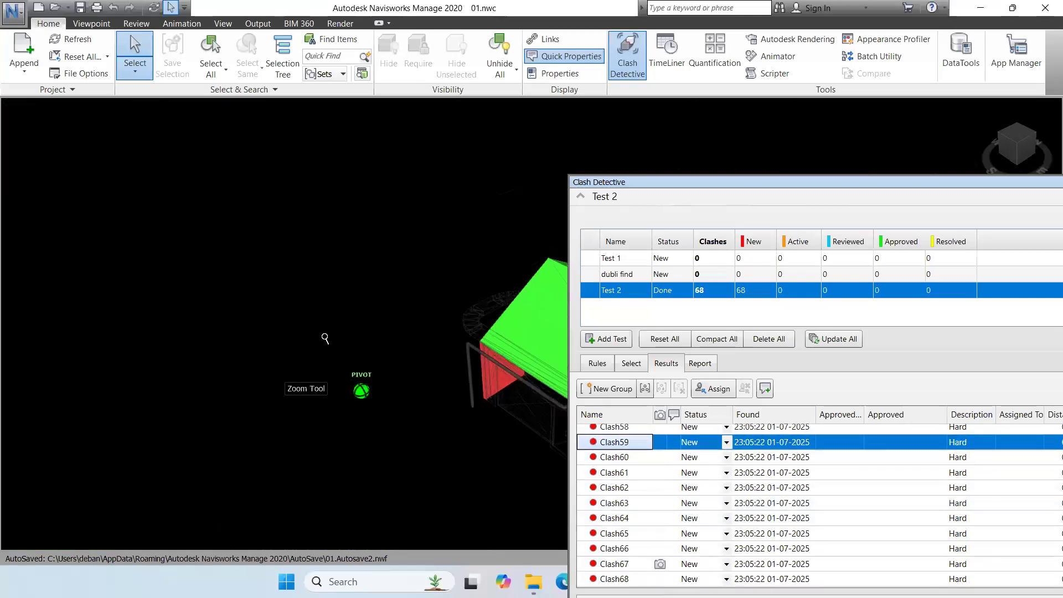
pyautogui.scroll(7, 626, 487)
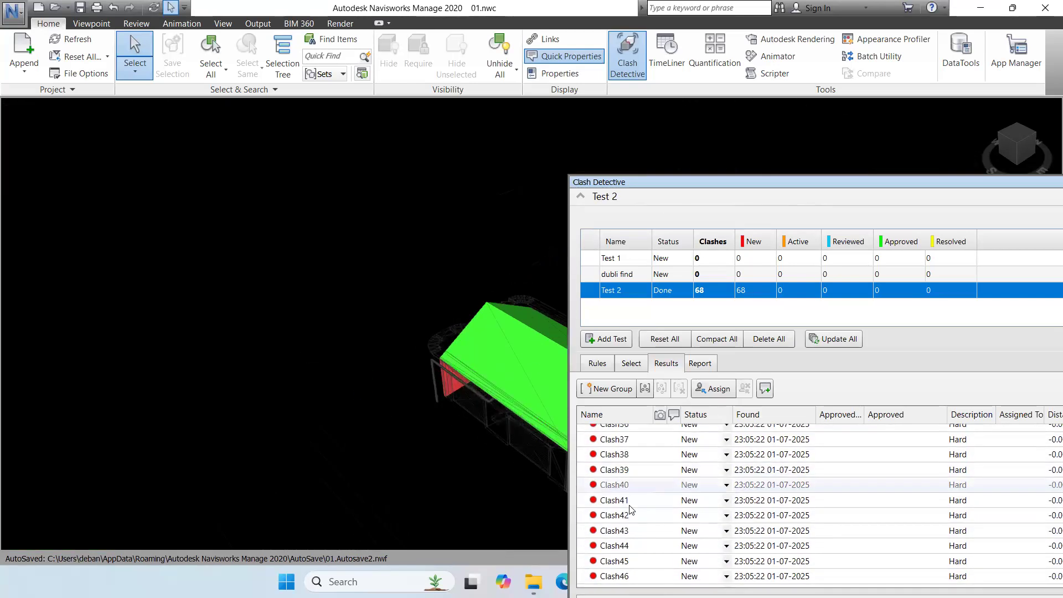
pyautogui.click(624, 514)
pyautogui.press('Up')
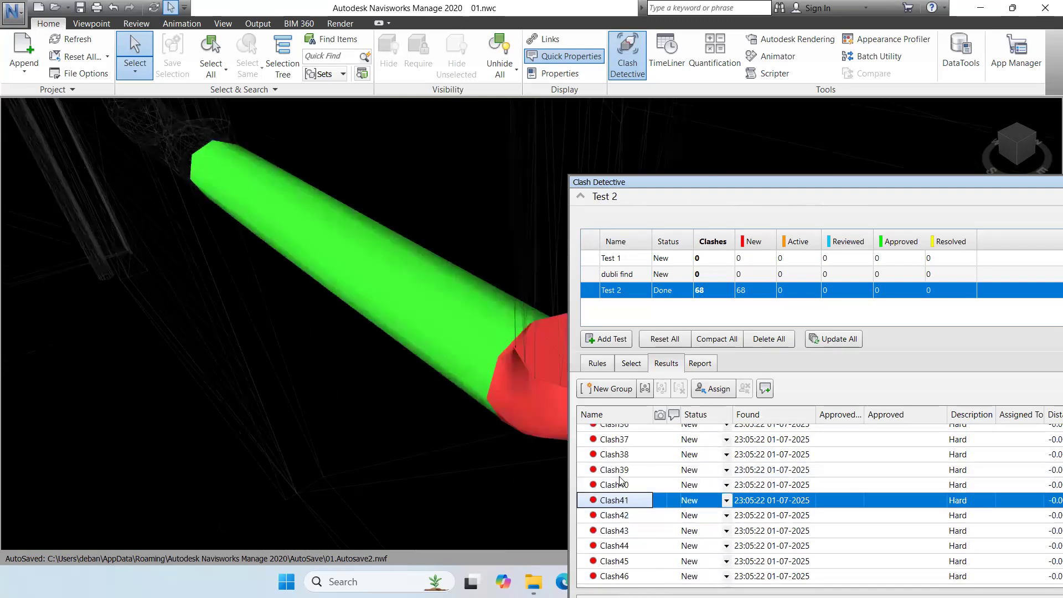
pyautogui.click(613, 485)
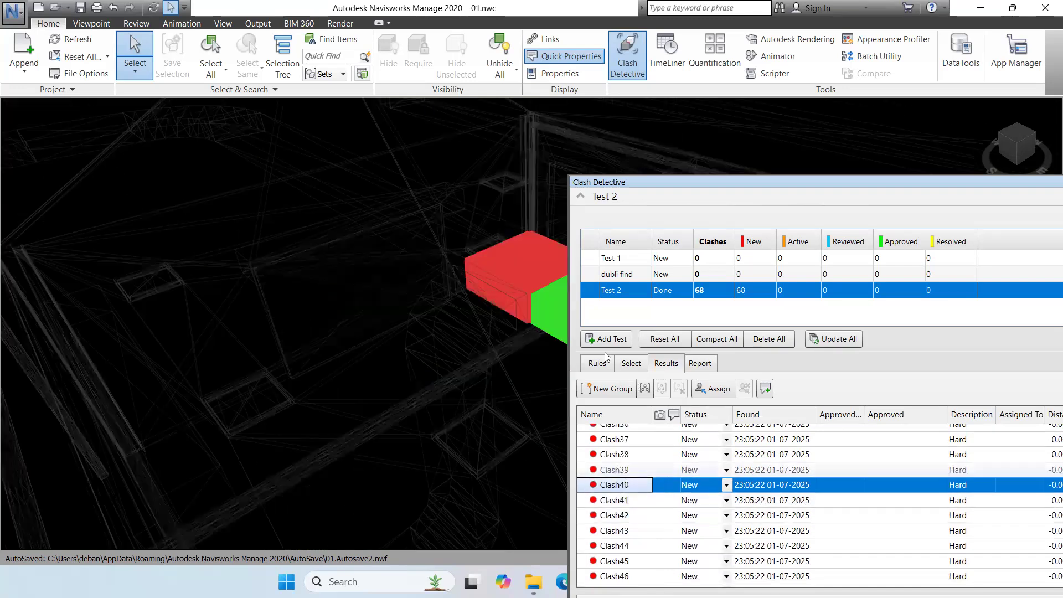
# Step: Add a clash test of type Duplicates with 01.nwc chosen for both Selection A and Selection B, and run it
pyautogui.click(612, 339)
pyautogui.moveTo(666, 183); pyautogui.dragTo(496, 104)
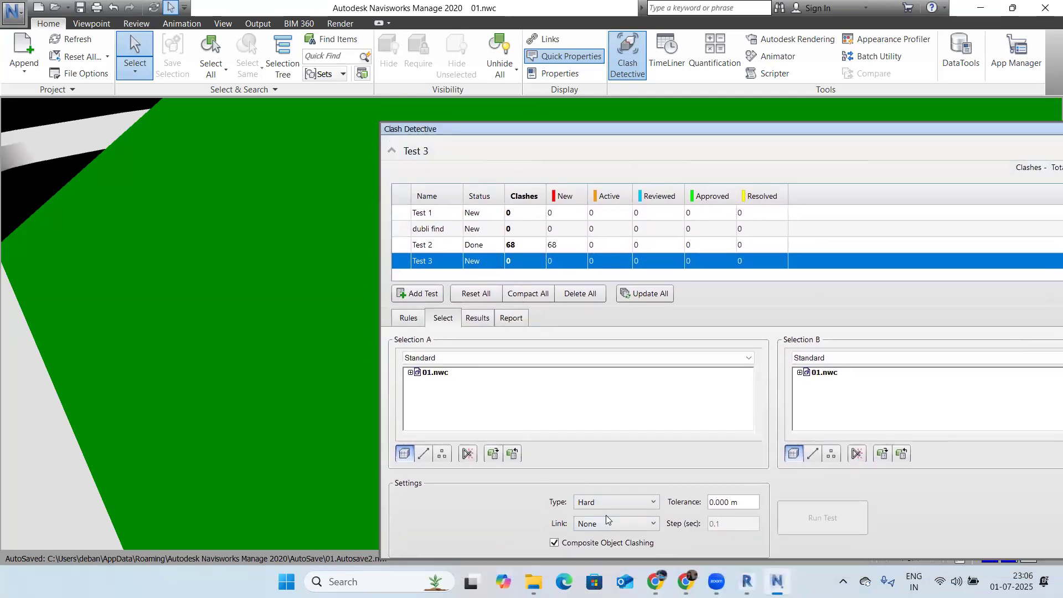
pyautogui.click(603, 509)
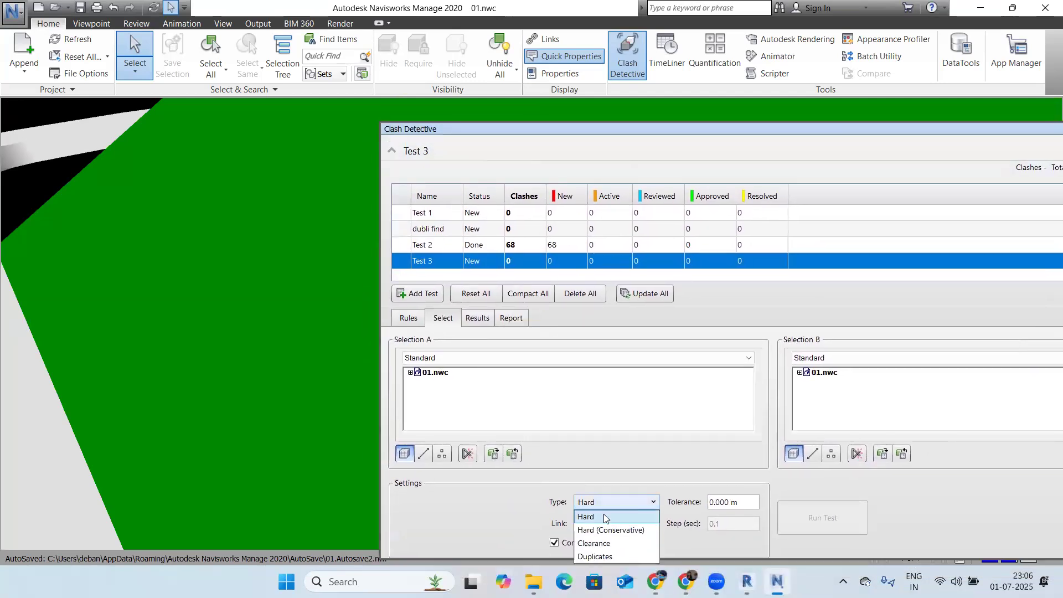
pyautogui.click(597, 556)
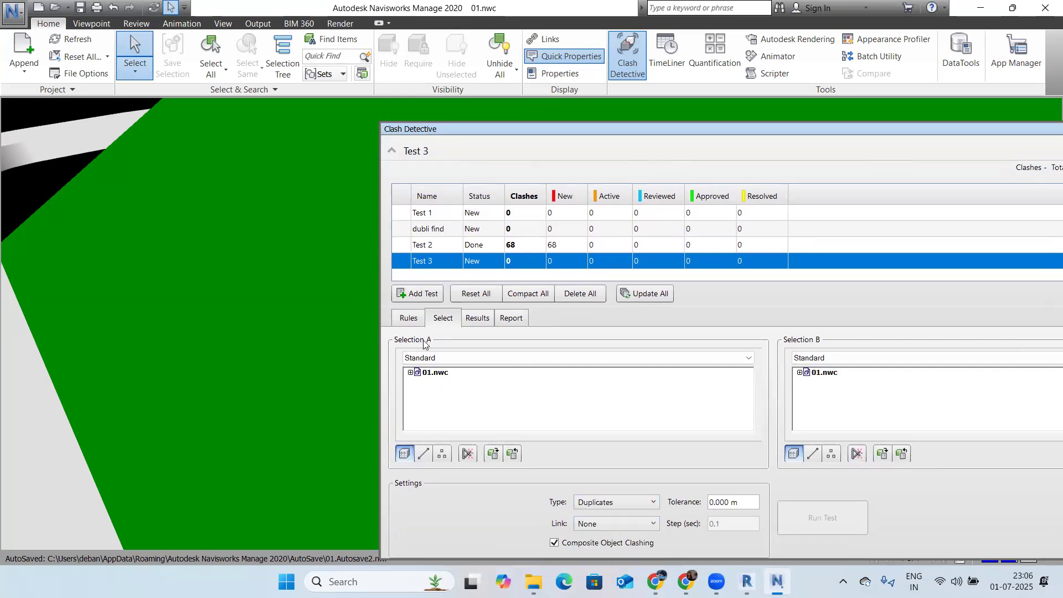
pyautogui.click(418, 372)
pyautogui.click(825, 372)
pyautogui.click(810, 508)
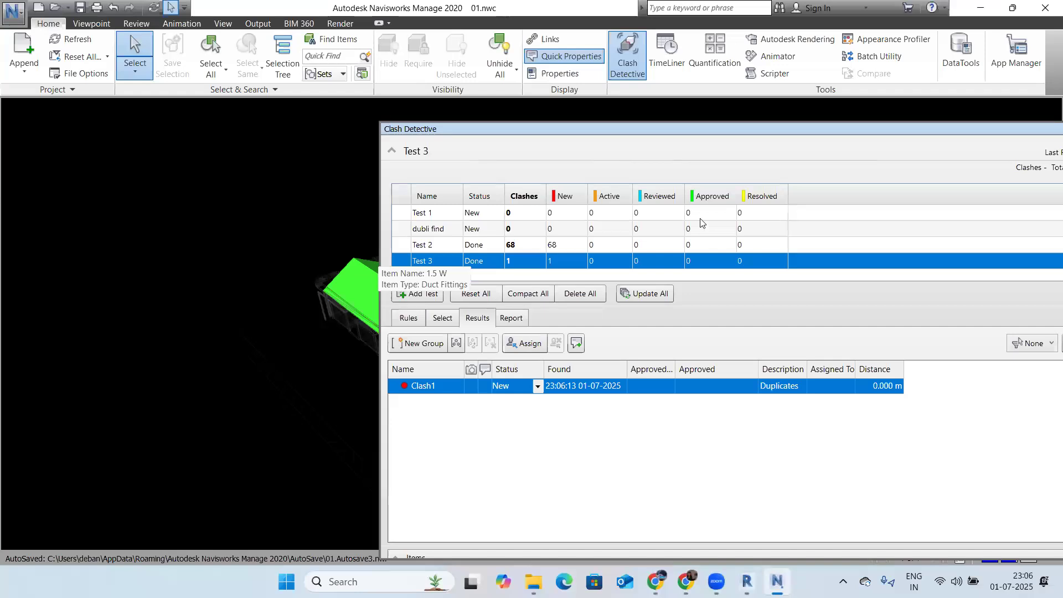
# Step: Add an empty group to Test 3's results, and add another clash test with its type set to Hard
pyautogui.click(418, 343)
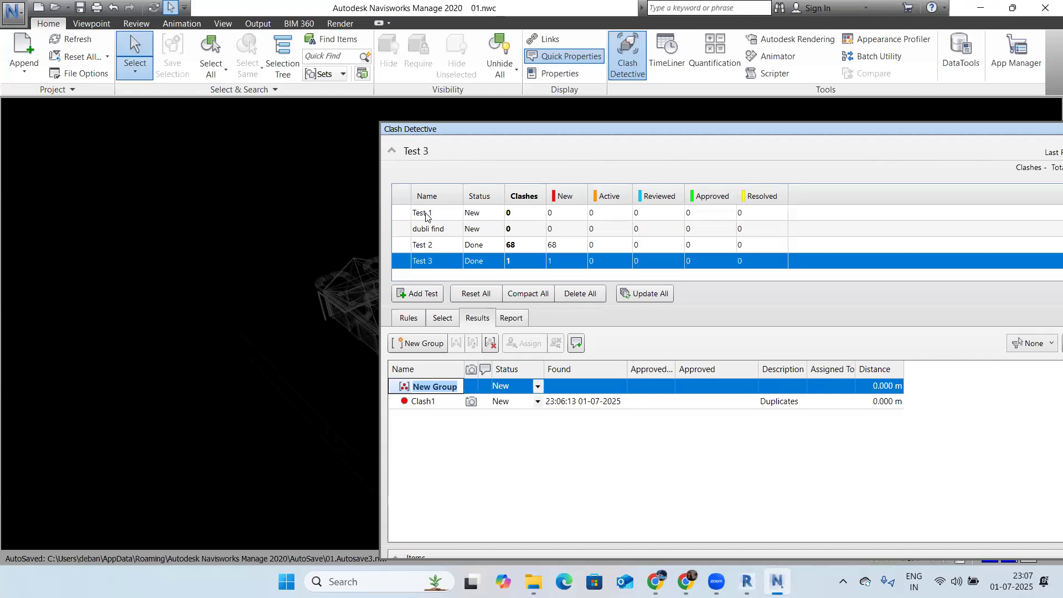
pyautogui.click(437, 295)
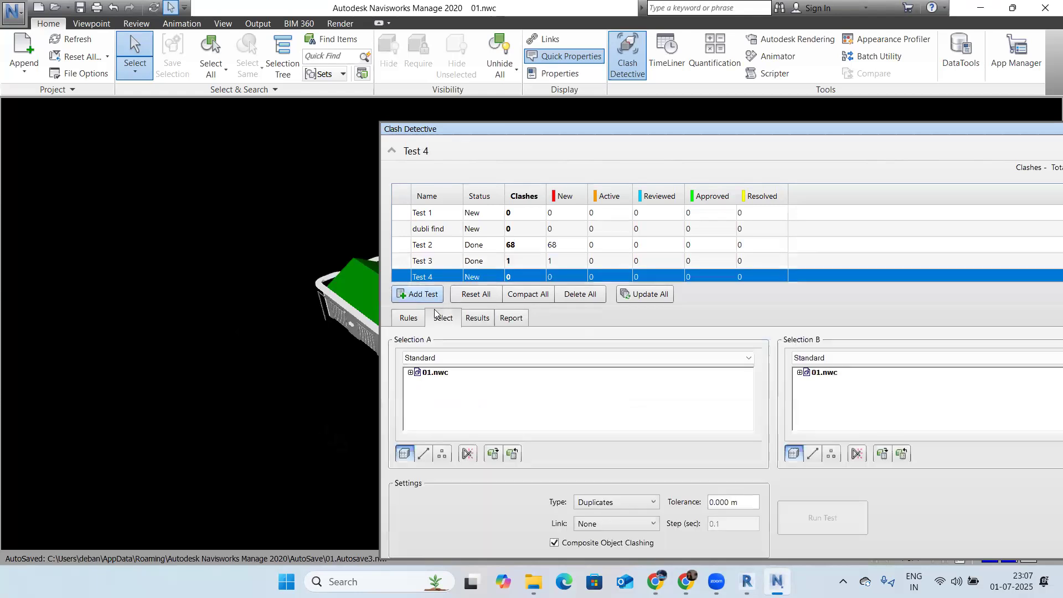
pyautogui.click(605, 504)
pyautogui.click(609, 516)
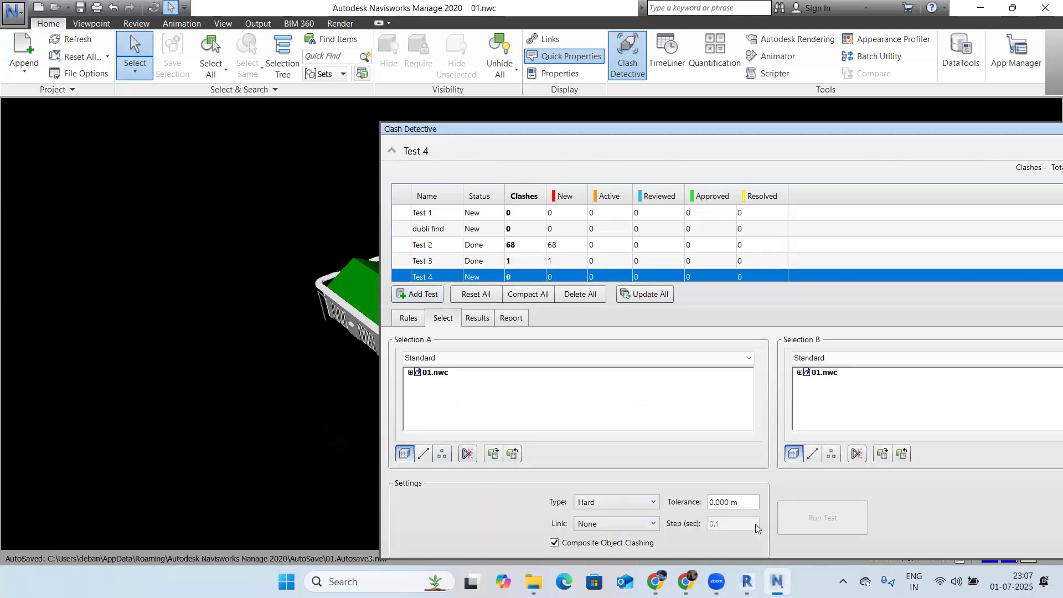
# Step: Set Test 4's tolerance to 0.080 m, choose 01.nwc for both selections and run it
pyautogui.click(750, 502)
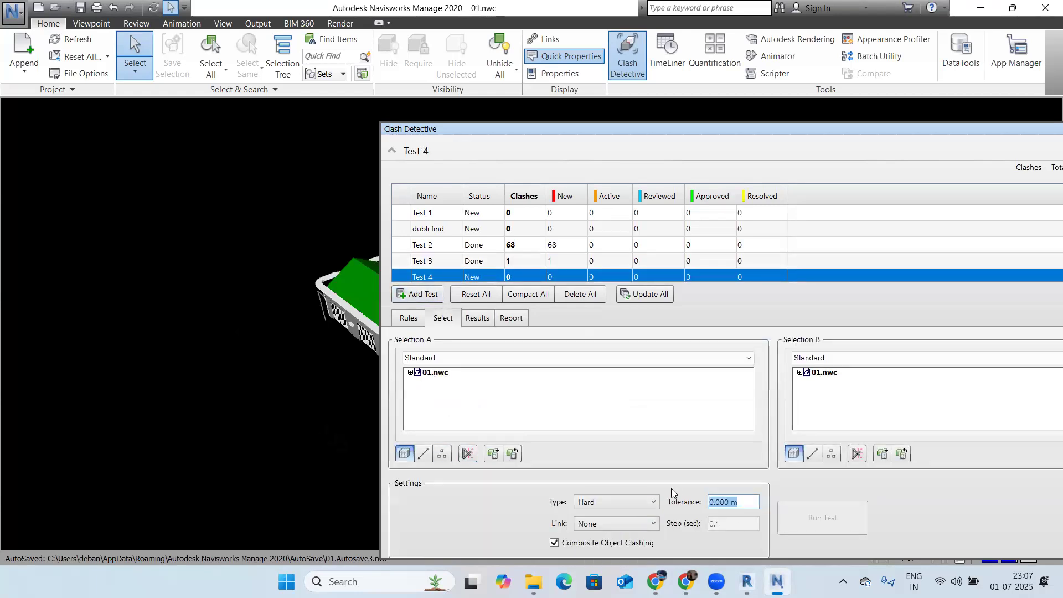
pyautogui.press('Right')
pyautogui.press('Left')
pyautogui.press('Left')
pyautogui.press('BackSpace')
pyautogui.write('8')
pyautogui.click(435, 372)
pyautogui.click(824, 372)
pyautogui.click(821, 511)
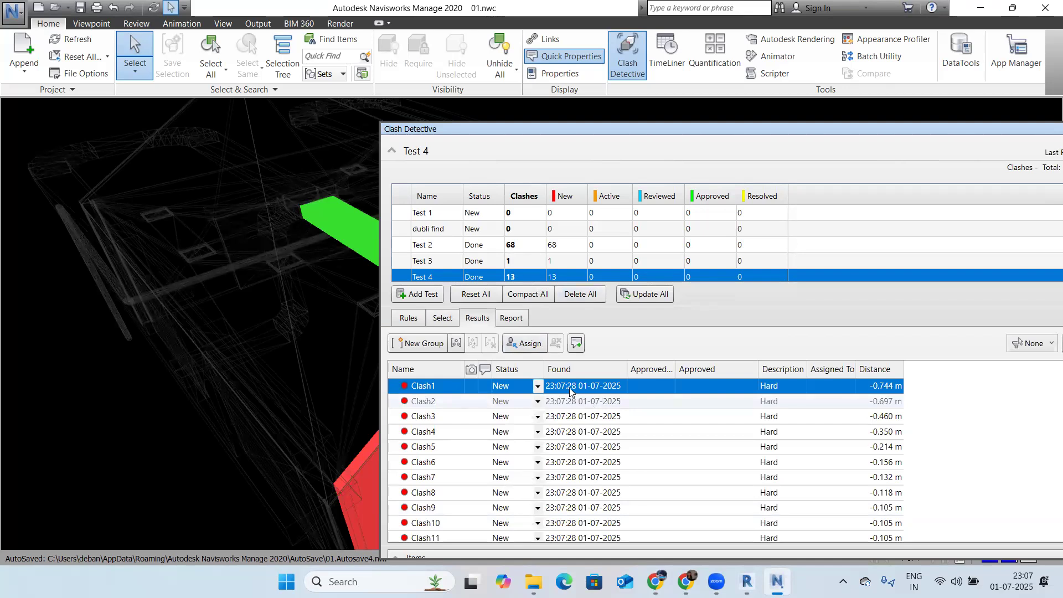
# Step: Add a Hard clash test with a 0.300 m tolerance and 01.nwc chosen for both selections, and run it
pyautogui.click(421, 298)
pyautogui.click(616, 501)
pyautogui.click(593, 516)
pyautogui.click(720, 504)
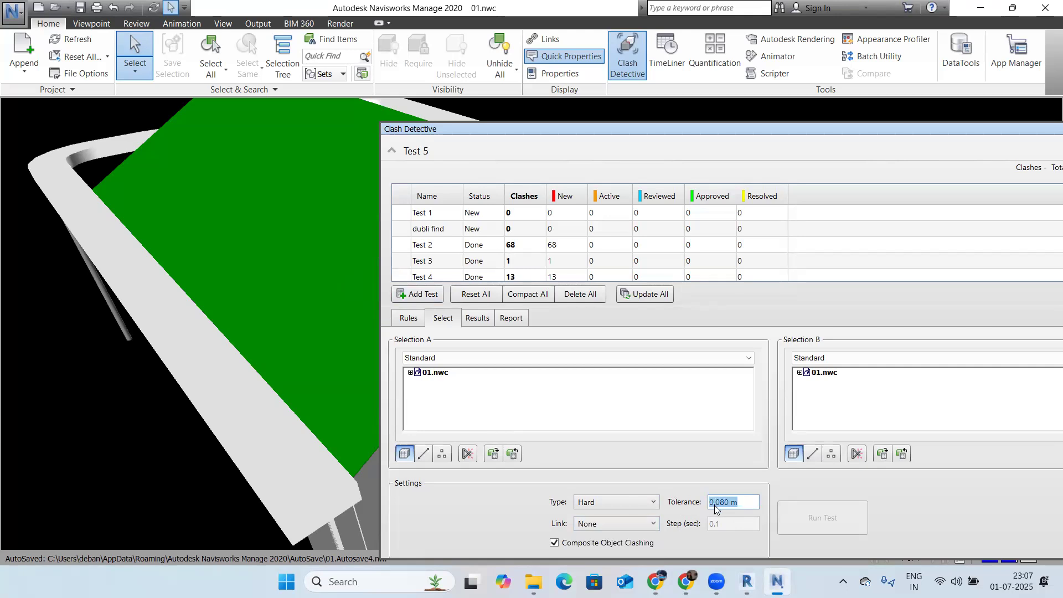
pyautogui.write('0.3')
pyautogui.click(436, 372)
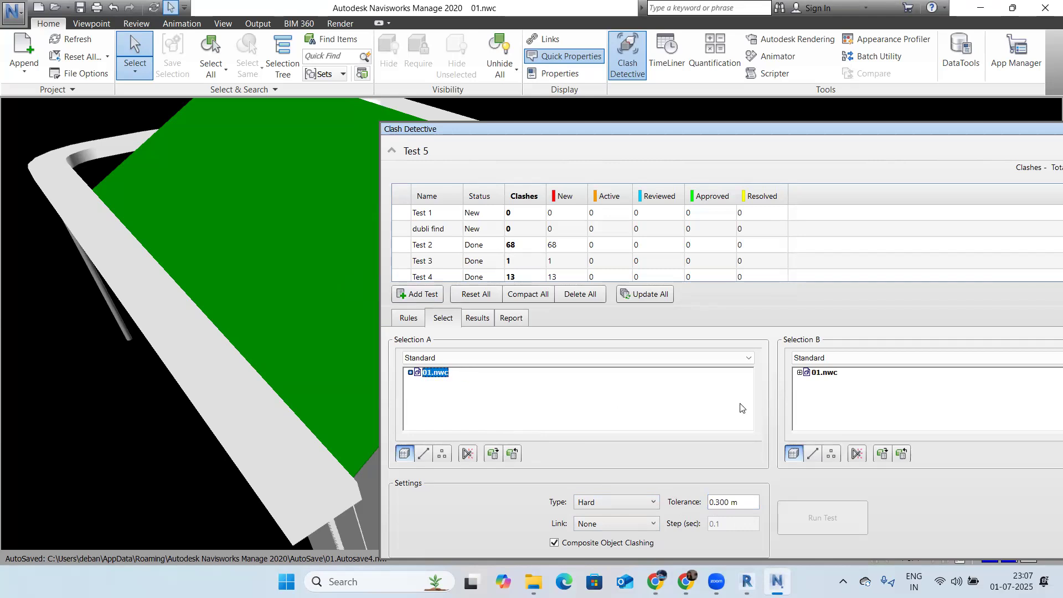
pyautogui.click(830, 374)
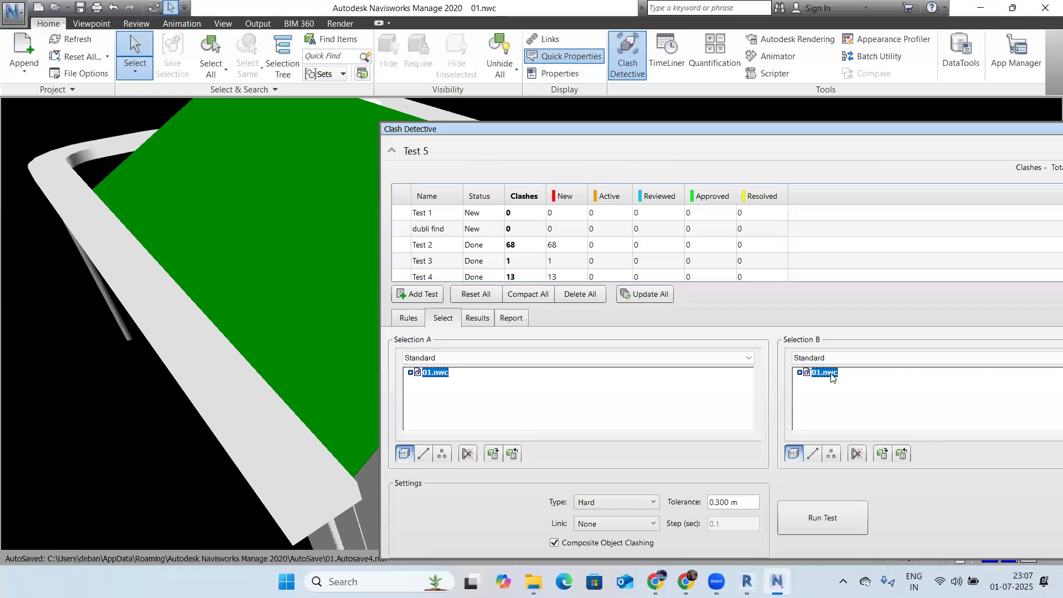
pyautogui.click(823, 518)
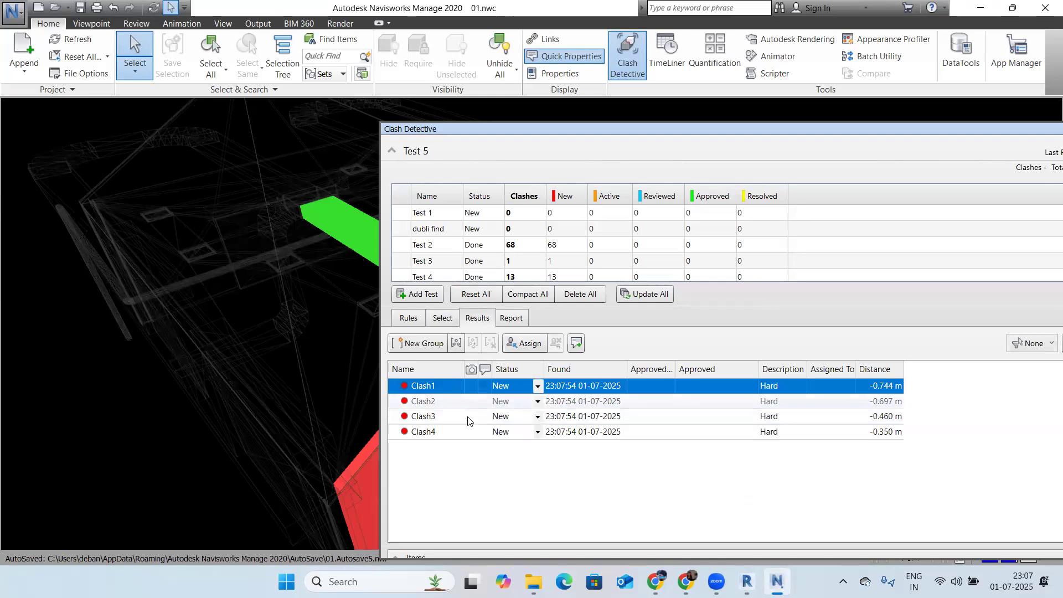
# Step: Examine Test 5's clashes down to Clash4, moving the Clash Detective window aside to expose the model
pyautogui.press('Down')
pyautogui.press('Down')
pyautogui.press('Down')
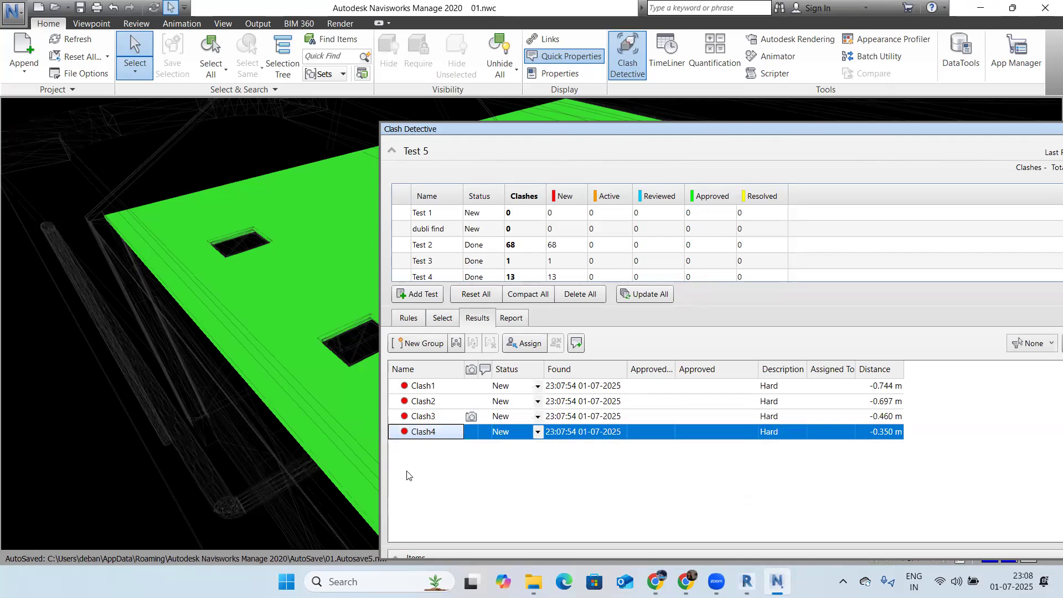
pyautogui.moveTo(488, 131); pyautogui.dragTo(786, 341)
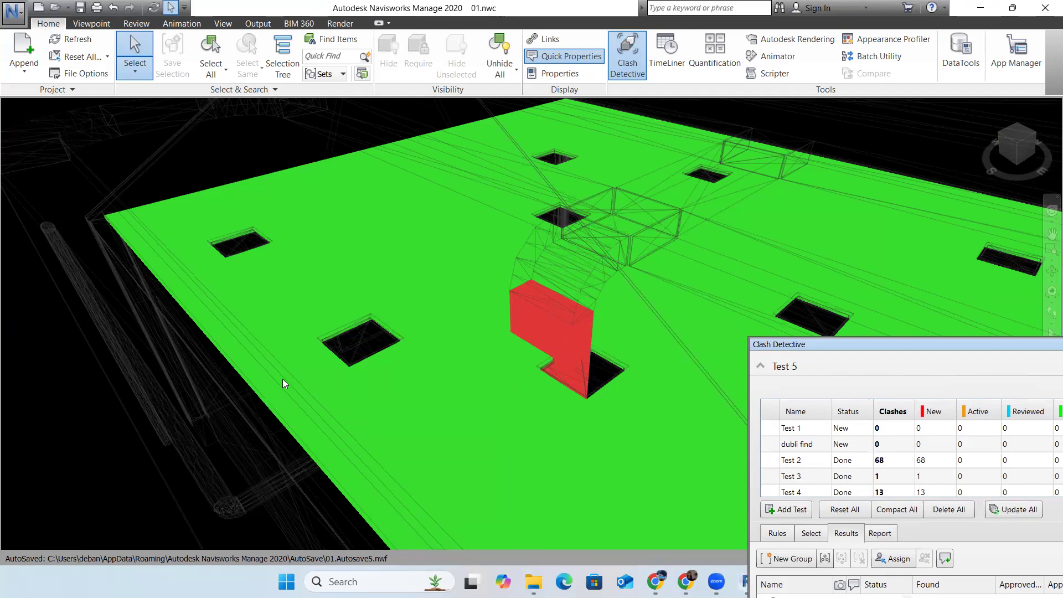
pyautogui.moveTo(308, 362)
pyautogui.moveTo(518, 522)
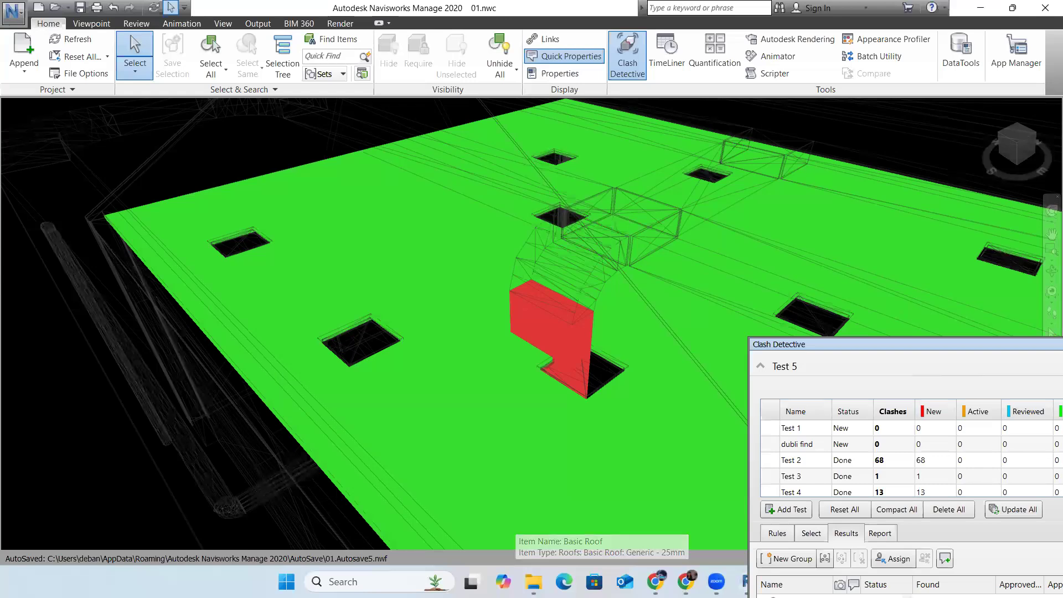
# Step: Switch to the Paint page in the browser and start a new blank drawing
pyautogui.click(657, 581)
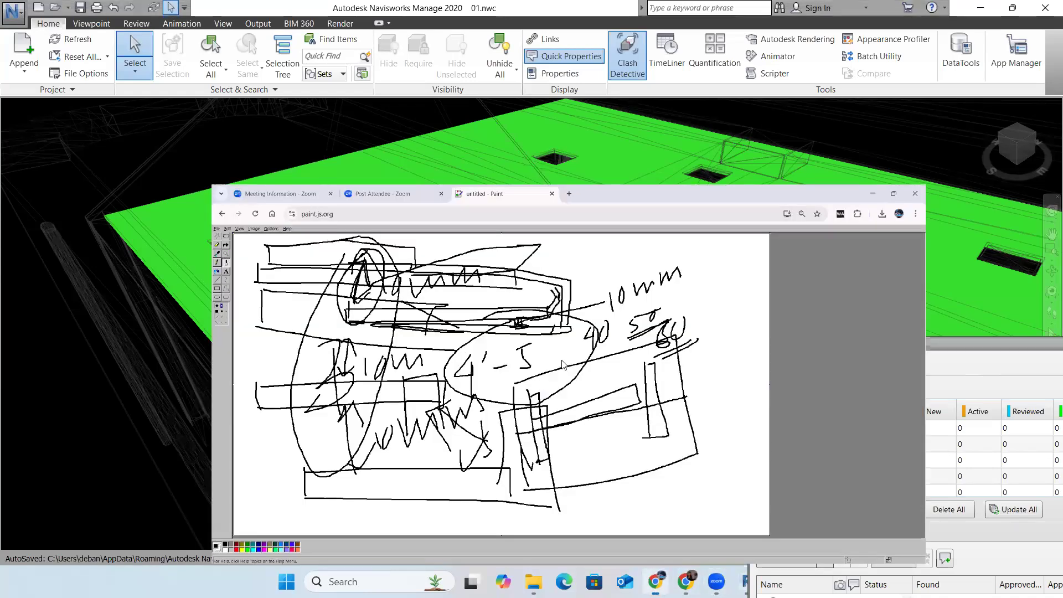
pyautogui.click(8, 66)
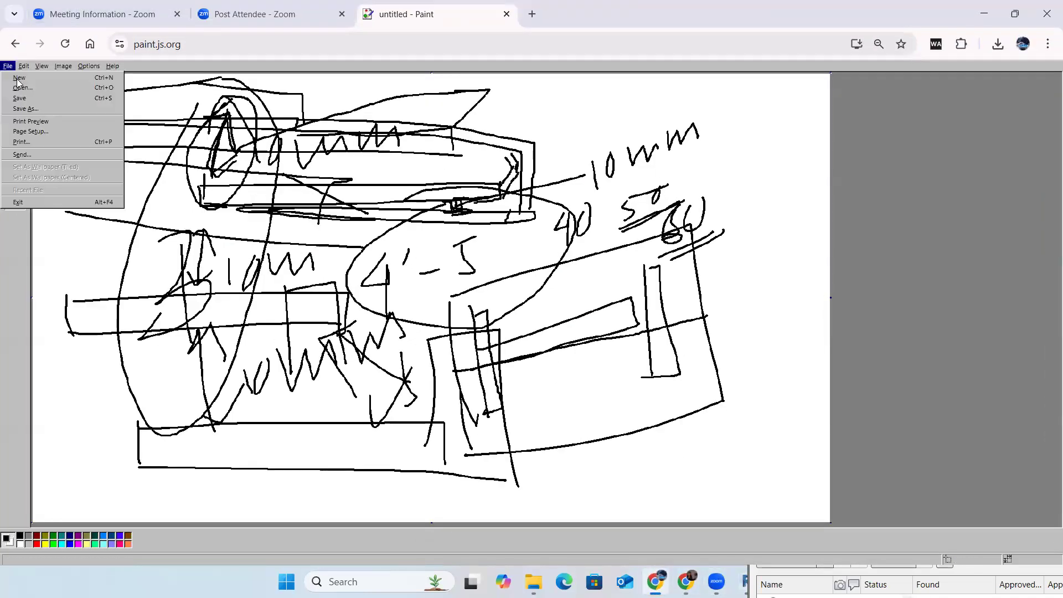
pyautogui.click(17, 80)
pyautogui.click(532, 331)
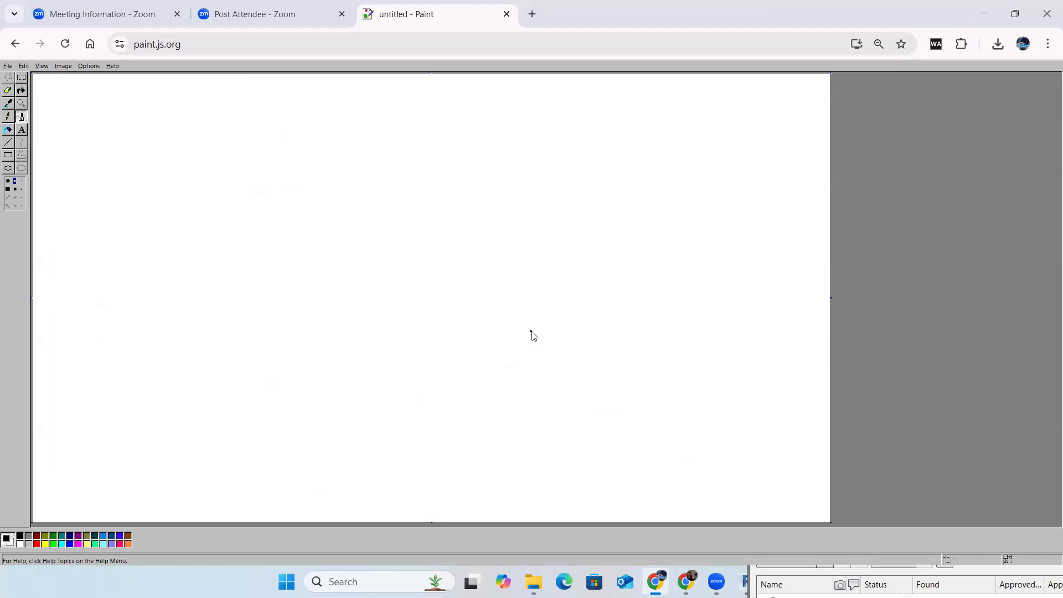
# Step: Sketch a large square outline containing a small rectangle, a small circle and a larger rectangle standing on its bottom edge
pyautogui.moveTo(254, 178)
pyautogui.mouseDown()
pyautogui.moveTo(266, 312)
pyautogui.moveTo(481, 155)
pyautogui.moveTo(492, 335)
pyautogui.mouseUp()
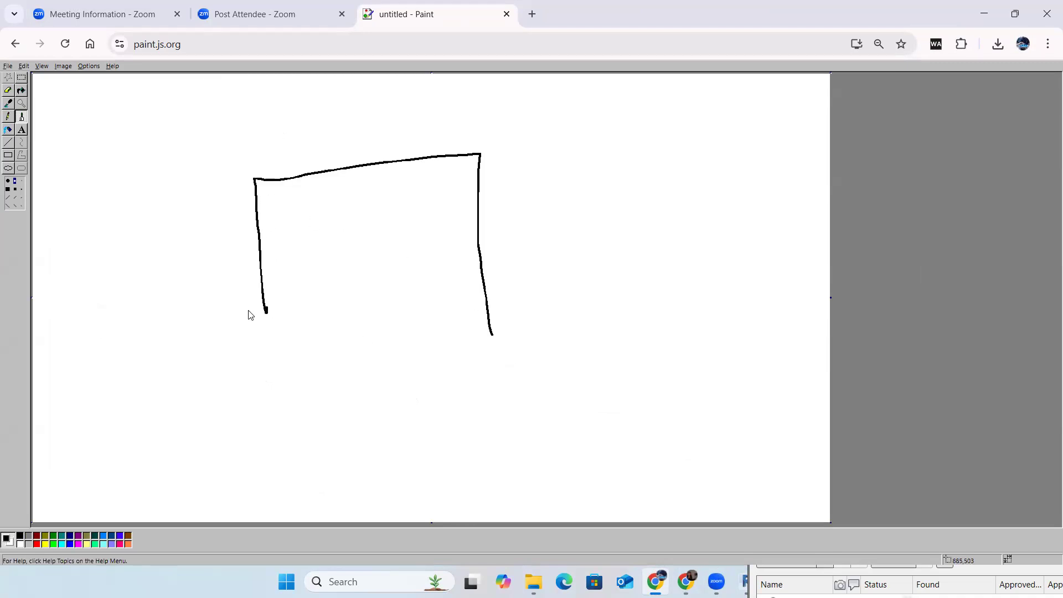
pyautogui.moveTo(266, 301)
pyautogui.mouseDown()
pyautogui.moveTo(489, 360)
pyautogui.moveTo(511, 349)
pyautogui.moveTo(499, 351)
pyautogui.mouseUp()
pyautogui.moveTo(386, 228)
pyautogui.mouseDown()
pyautogui.moveTo(383, 206)
pyautogui.moveTo(460, 205)
pyautogui.mouseUp()
pyautogui.moveTo(386, 229); pyautogui.dragTo(462, 209)
pyautogui.moveTo(309, 220); pyautogui.dragTo(312, 221)
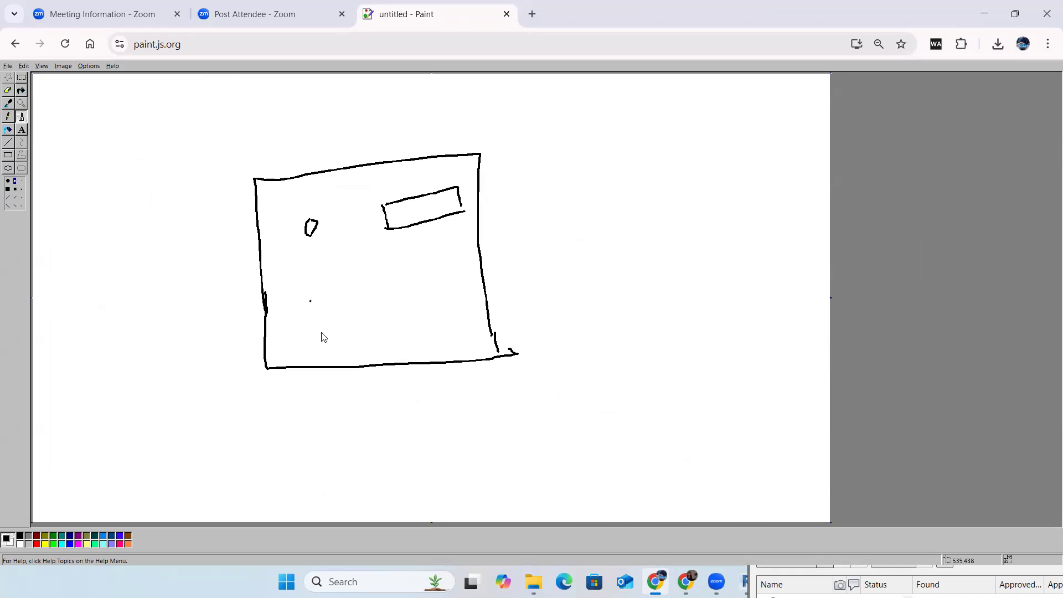
pyautogui.moveTo(302, 366)
pyautogui.mouseDown()
pyautogui.moveTo(289, 276)
pyautogui.moveTo(454, 259)
pyautogui.moveTo(458, 361)
pyautogui.mouseUp()
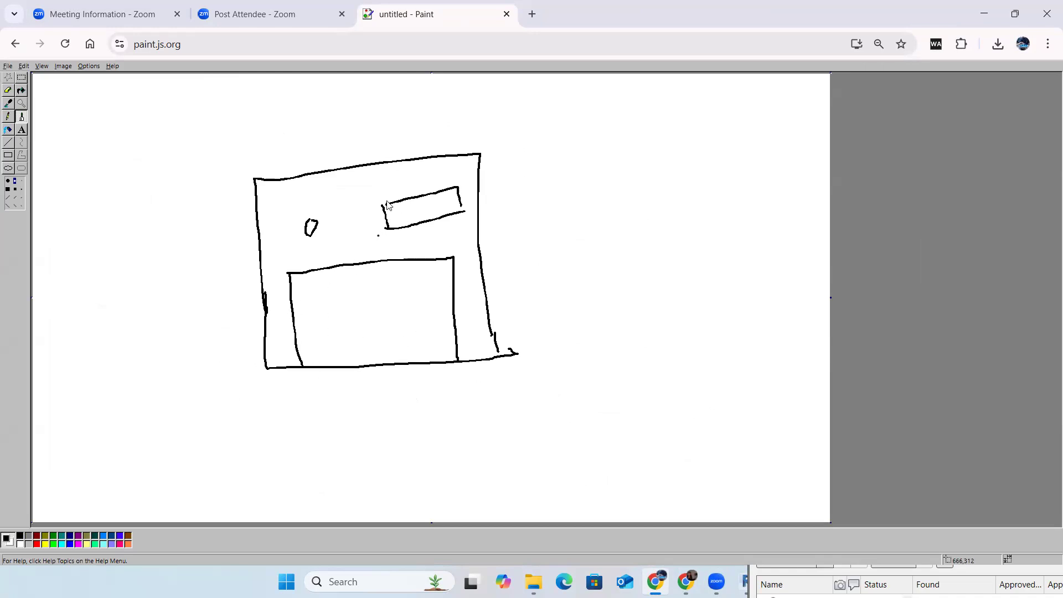
# Step: Draw leader lines from the small rectangle and the small circle, labelling them 300 and 25
pyautogui.moveTo(377, 182)
pyautogui.mouseDown()
pyautogui.moveTo(383, 193)
pyautogui.moveTo(456, 161)
pyautogui.moveTo(464, 118)
pyautogui.moveTo(506, 95)
pyautogui.moveTo(508, 105)
pyautogui.moveTo(524, 97)
pyautogui.mouseUp()
pyautogui.moveTo(319, 210)
pyautogui.mouseDown()
pyautogui.moveTo(347, 125)
pyautogui.moveTo(364, 115)
pyautogui.mouseUp()
pyautogui.click(362, 78)
pyautogui.moveTo(362, 78)
pyautogui.mouseDown()
pyautogui.moveTo(372, 96)
pyautogui.moveTo(379, 74)
pyautogui.mouseUp()
# Step: Draw a leader line from the large inner rectangle and label it 1500
pyautogui.moveTo(434, 301); pyautogui.dragTo(615, 264)
pyautogui.click(322, 312)
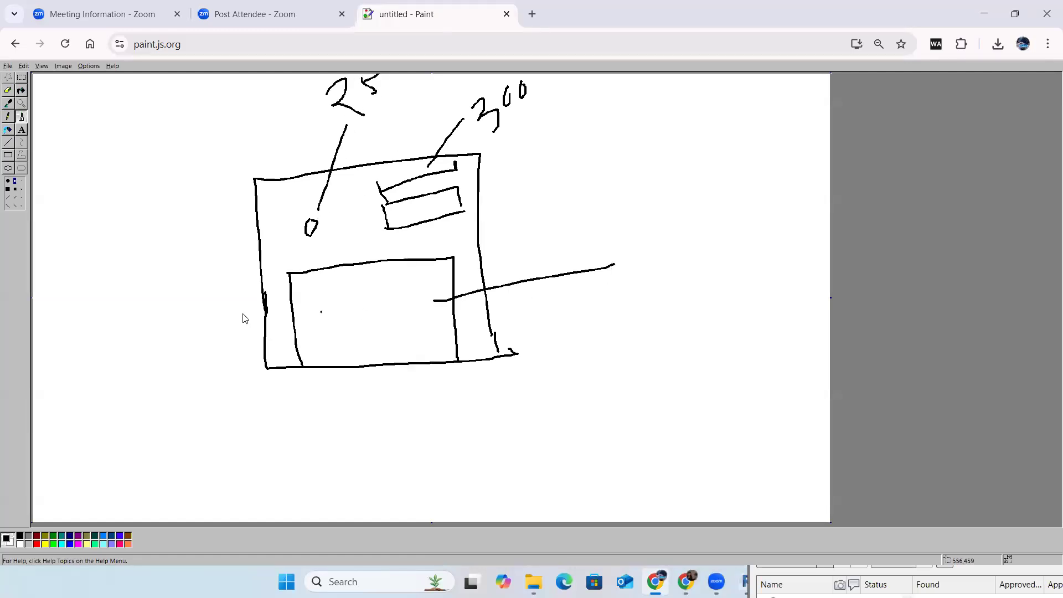
pyautogui.moveTo(646, 231); pyautogui.dragTo(656, 283)
pyautogui.moveTo(690, 216)
pyautogui.mouseDown()
pyautogui.moveTo(696, 254)
pyautogui.moveTo(716, 205)
pyautogui.mouseUp()
pyautogui.moveTo(728, 205)
pyautogui.mouseDown()
pyautogui.moveTo(725, 221)
pyautogui.moveTo(756, 197)
pyautogui.moveTo(766, 220)
pyautogui.moveTo(769, 192)
pyautogui.mouseUp()
pyautogui.click(768, 214)
pyautogui.moveTo(751, 206); pyautogui.dragTo(746, 213)
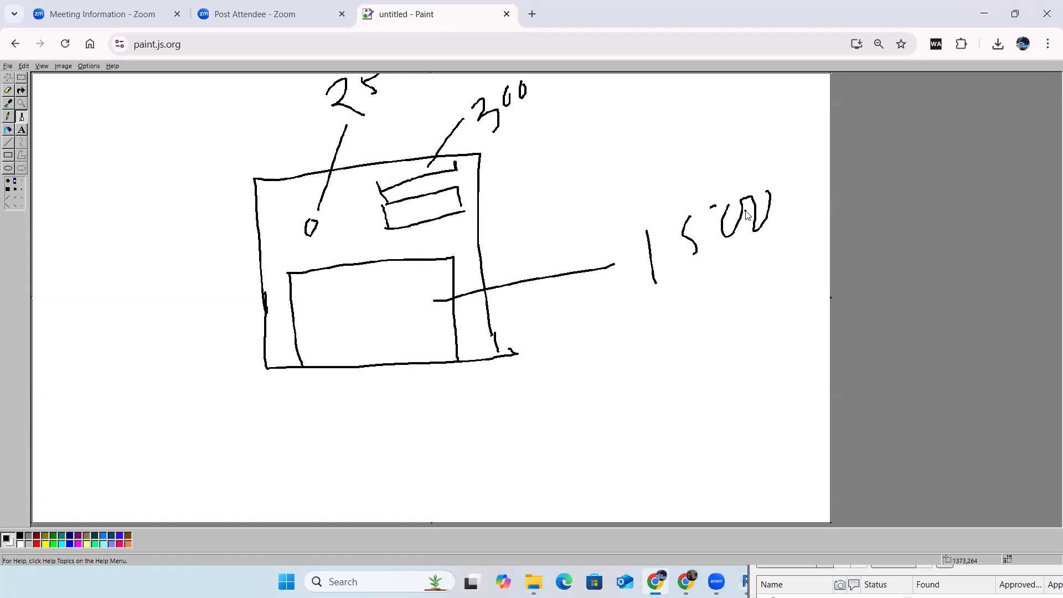
# Step: Write the underlined note "T = 10" and draw an arrow pointing to the small circle
pyautogui.moveTo(544, 115)
pyautogui.mouseDown()
pyautogui.moveTo(562, 204)
pyautogui.moveTo(586, 94)
pyautogui.mouseUp()
pyautogui.moveTo(574, 146); pyautogui.dragTo(613, 137)
pyautogui.moveTo(651, 84)
pyautogui.mouseDown()
pyautogui.moveTo(658, 127)
pyautogui.moveTo(676, 119)
pyautogui.moveTo(688, 80)
pyautogui.mouseUp()
pyautogui.moveTo(792, 130); pyautogui.dragTo(550, 189)
pyautogui.click(294, 145)
pyautogui.moveTo(295, 145); pyautogui.dragTo(310, 221)
pyautogui.moveTo(330, 184); pyautogui.dragTo(315, 217)
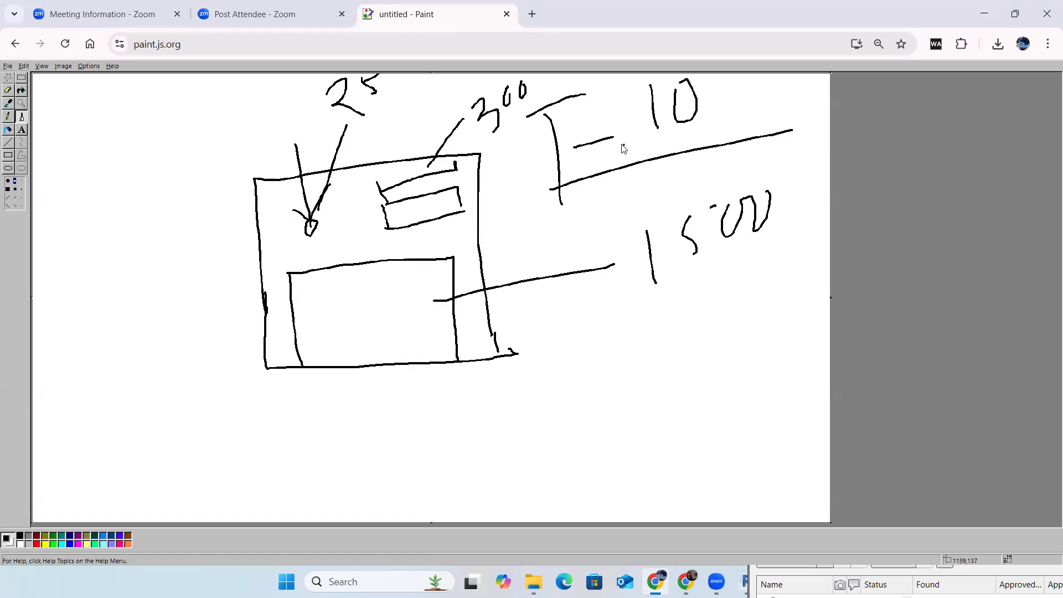
# Step: Emphasise the "T = 10" note with a curve and extra strokes, and draw arrows to the small rectangle and the large inner rectangle
pyautogui.moveTo(544, 87)
pyautogui.mouseDown()
pyautogui.moveTo(506, 159)
pyautogui.moveTo(826, 166)
pyautogui.moveTo(581, 73)
pyautogui.mouseUp()
pyautogui.click(312, 195)
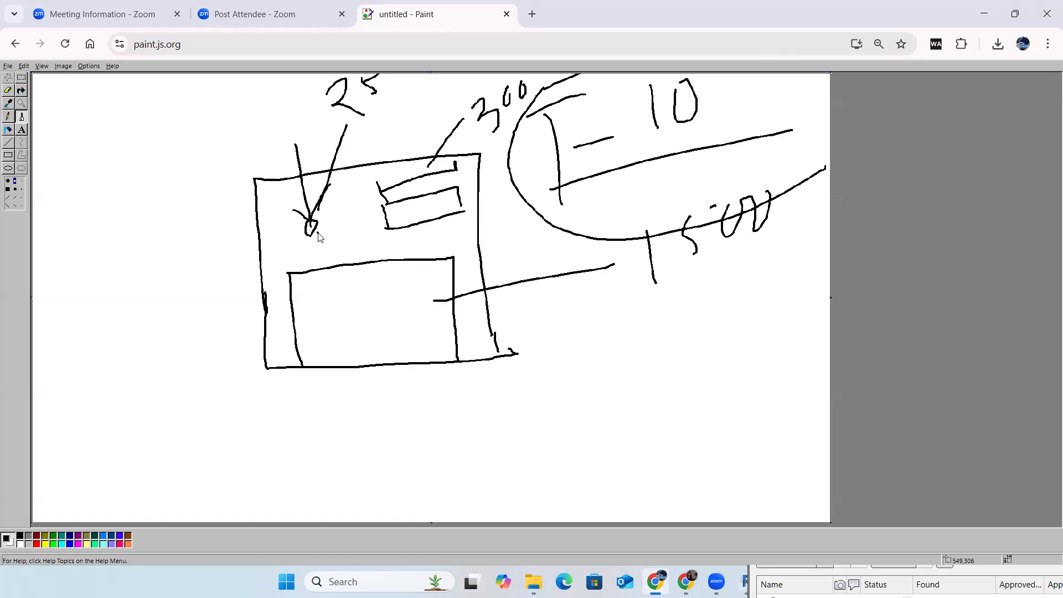
pyautogui.moveTo(543, 114); pyautogui.dragTo(552, 208)
pyautogui.click(528, 135)
pyautogui.moveTo(524, 115); pyautogui.dragTo(571, 94)
pyautogui.moveTo(385, 110)
pyautogui.mouseDown()
pyautogui.moveTo(409, 180)
pyautogui.moveTo(428, 135)
pyautogui.mouseUp()
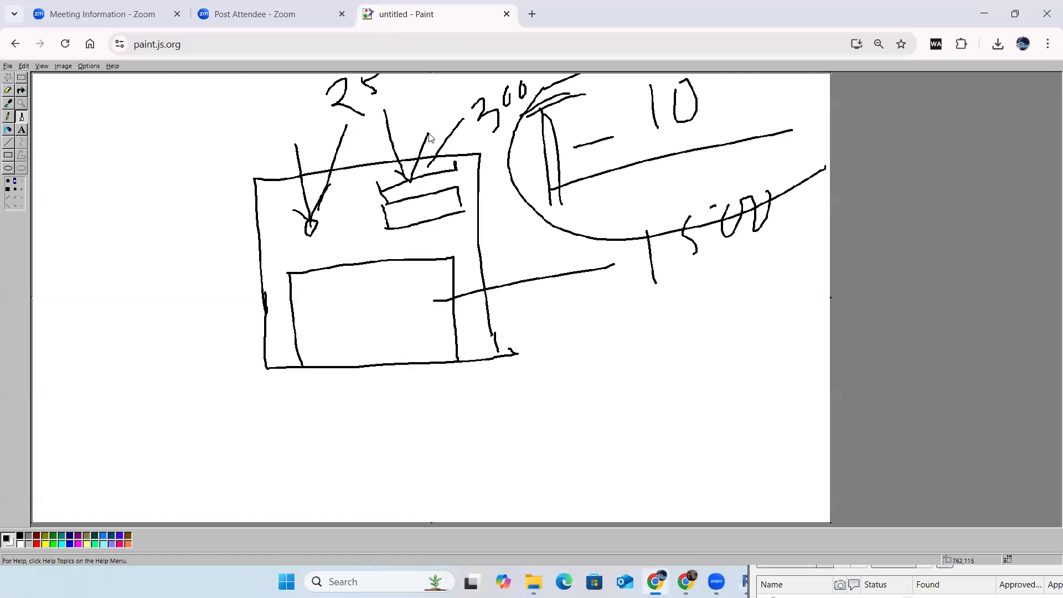
pyautogui.moveTo(594, 238)
pyautogui.mouseDown()
pyautogui.moveTo(424, 285)
pyautogui.moveTo(442, 296)
pyautogui.mouseUp()
# Step: Write the underlined note "T = 20" below 1500 and draw a long curved arrow towards the small circle, marking over the circle
pyautogui.moveTo(617, 364)
pyautogui.mouseDown()
pyautogui.moveTo(611, 321)
pyautogui.moveTo(664, 299)
pyautogui.mouseUp()
pyautogui.click(679, 310)
pyautogui.moveTo(641, 338); pyautogui.dragTo(722, 326)
pyautogui.moveTo(722, 280)
pyautogui.mouseDown()
pyautogui.moveTo(732, 302)
pyautogui.moveTo(723, 284)
pyautogui.mouseUp()
pyautogui.click(686, 361)
pyautogui.moveTo(807, 310)
pyautogui.mouseDown()
pyautogui.moveTo(608, 382)
pyautogui.moveTo(173, 351)
pyautogui.moveTo(281, 244)
pyautogui.mouseUp()
pyautogui.click(294, 246)
pyautogui.moveTo(282, 244); pyautogui.dragTo(268, 272)
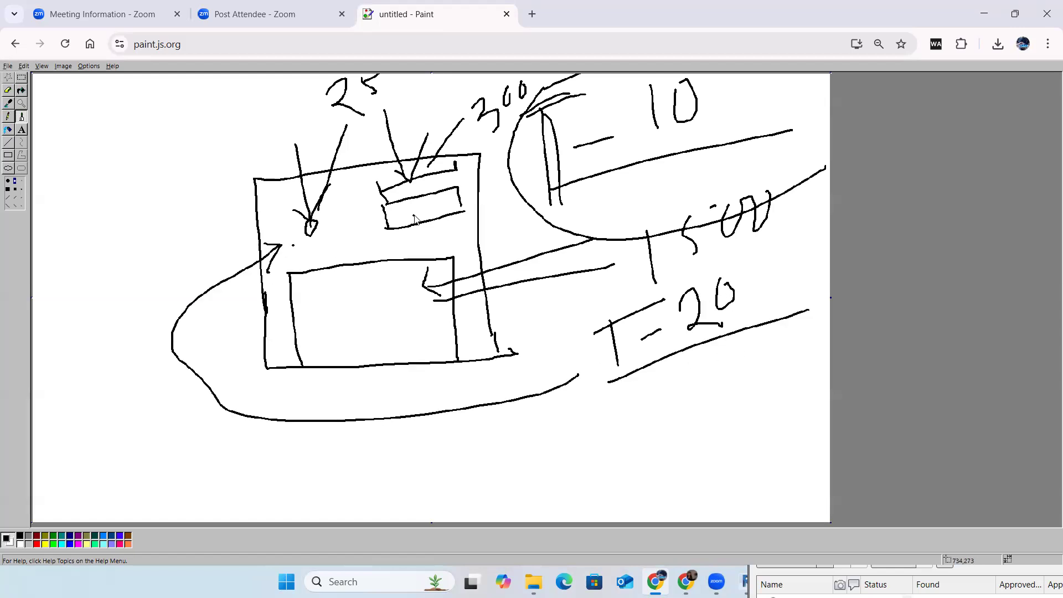
pyautogui.moveTo(310, 227); pyautogui.dragTo(324, 219)
pyautogui.click(358, 213)
# Step: Write "30" below the T = 20 note and draw arrows from it to the large inner rectangle and the small rectangle
pyautogui.moveTo(688, 387)
pyautogui.mouseDown()
pyautogui.moveTo(694, 416)
pyautogui.moveTo(709, 412)
pyautogui.moveTo(692, 438)
pyautogui.mouseUp()
pyautogui.moveTo(718, 378)
pyautogui.mouseDown()
pyautogui.moveTo(724, 406)
pyautogui.moveTo(831, 369)
pyautogui.mouseUp()
pyautogui.moveTo(592, 437)
pyautogui.mouseDown()
pyautogui.moveTo(644, 419)
pyautogui.moveTo(393, 383)
pyautogui.moveTo(396, 346)
pyautogui.mouseUp()
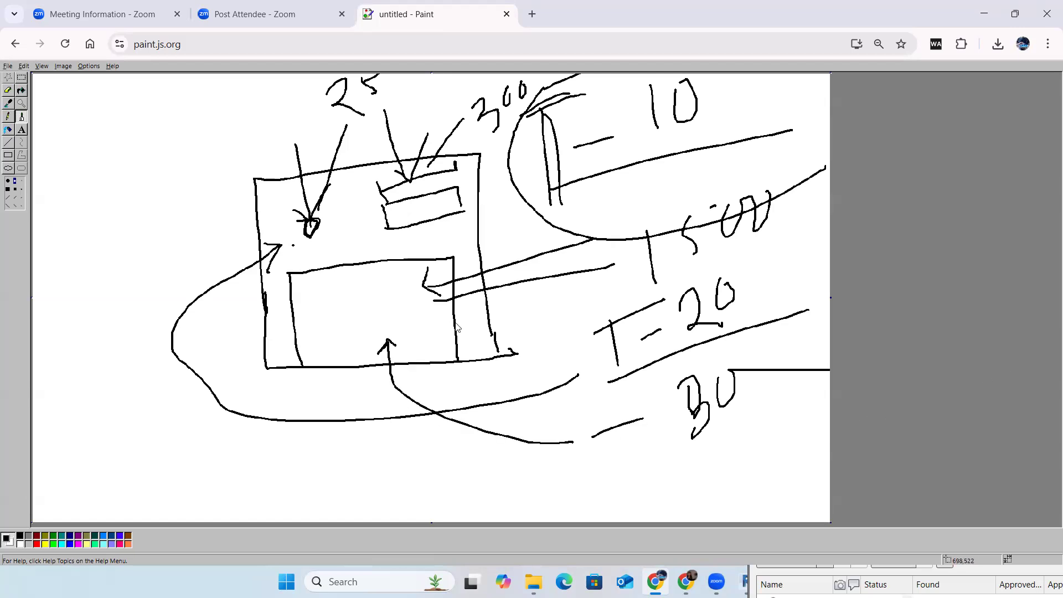
pyautogui.moveTo(679, 402); pyautogui.dragTo(436, 204)
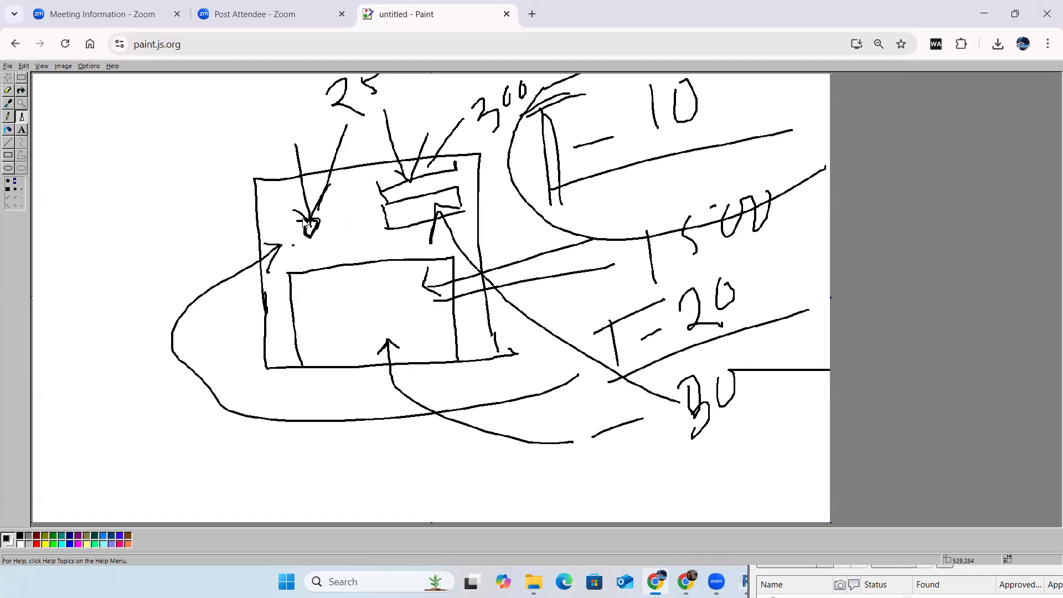
pyautogui.moveTo(324, 234)
pyautogui.mouseDown()
pyautogui.moveTo(314, 210)
pyautogui.moveTo(321, 235)
pyautogui.mouseUp()
pyautogui.moveTo(685, 393); pyautogui.dragTo(693, 439)
pyautogui.moveTo(714, 375); pyautogui.dragTo(718, 374)
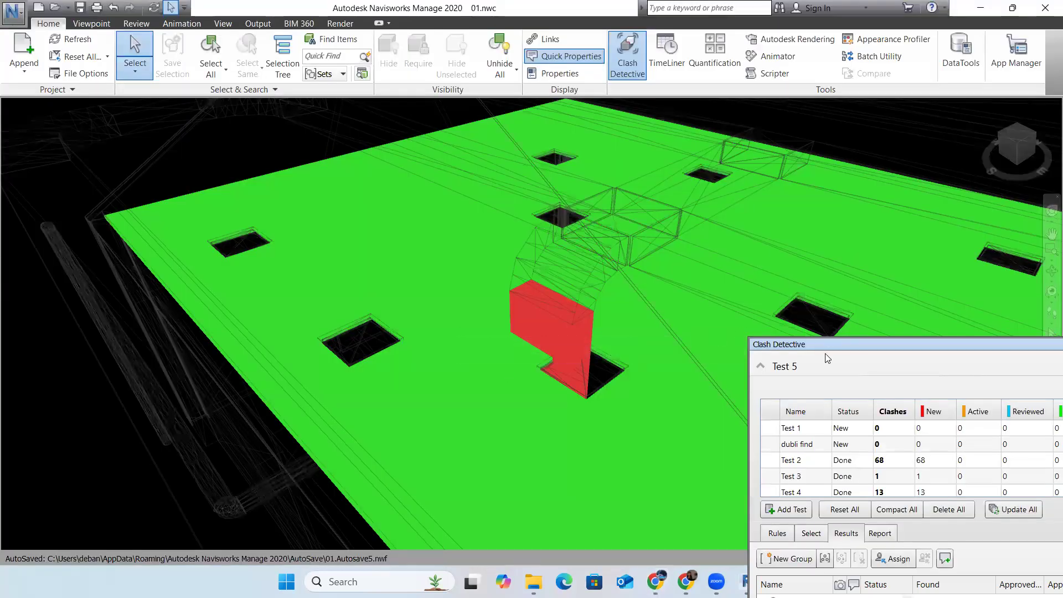
# Step: Switch to Navisworks, close the Clash Detective window and examine the whole building with its roof and ducts from outside
pyautogui.click(840, 178)
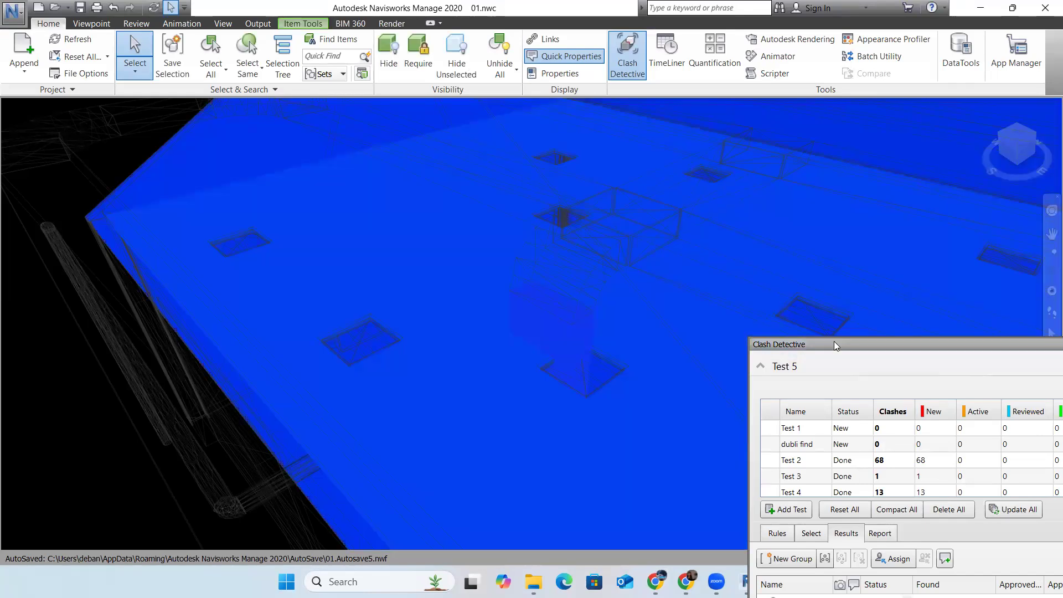
pyautogui.moveTo(834, 341); pyautogui.dragTo(823, 197)
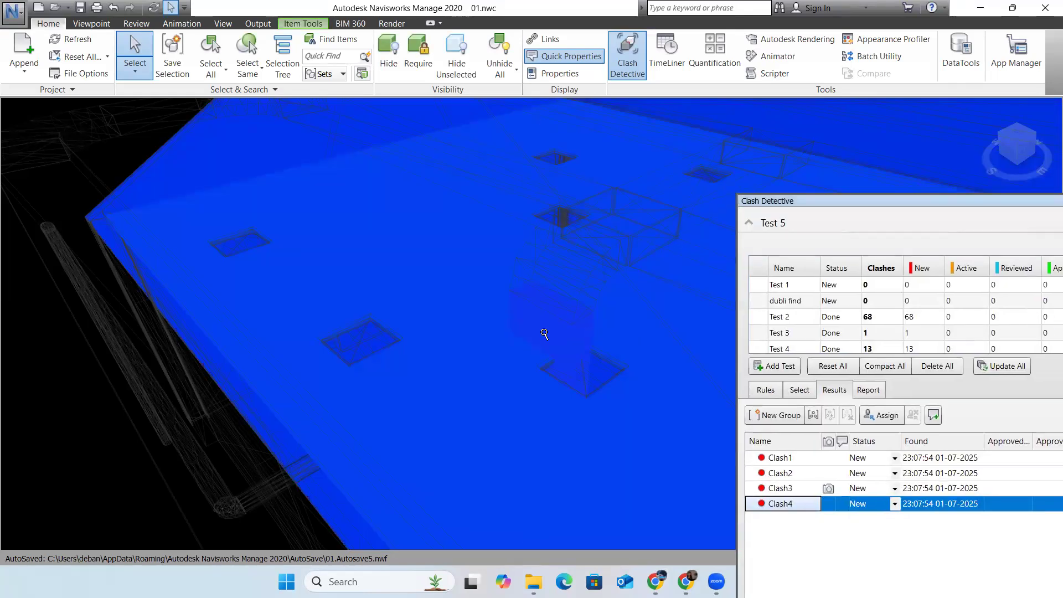
pyautogui.scroll(-2, 544, 334)
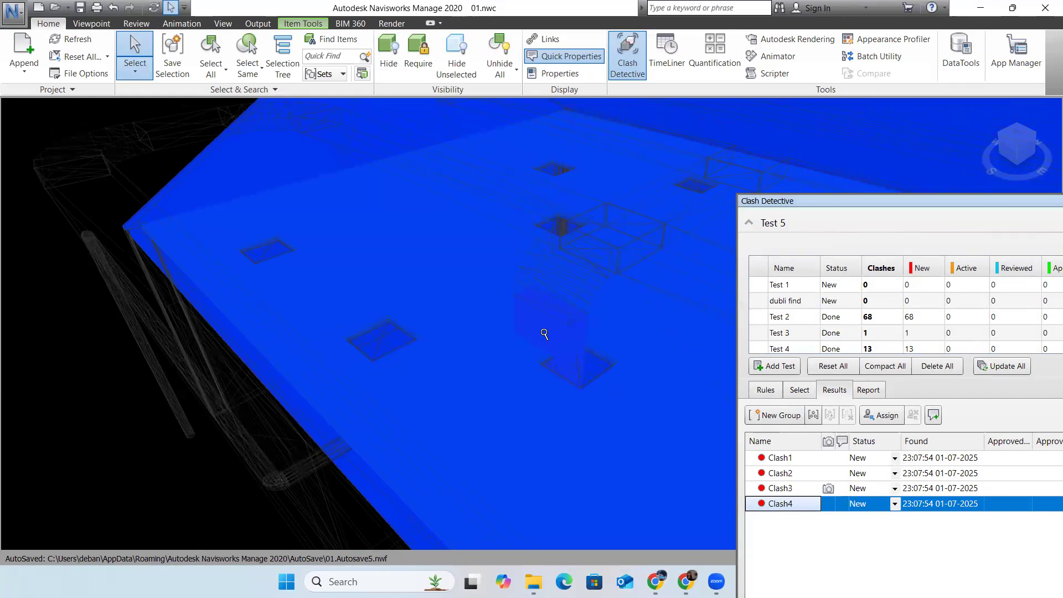
pyautogui.scroll(-1, 725, 327)
pyautogui.moveTo(824, 199); pyautogui.dragTo(591, 200)
pyautogui.moveTo(914, 198); pyautogui.dragTo(559, 167)
pyautogui.click(936, 169)
pyautogui.scroll(-5, 391, 307)
pyautogui.keyDown('shift'); pyautogui.moveTo(609, 410); pyautogui.dragTo(524, 351, button='middle'); pyautogui.keyUp('shift')
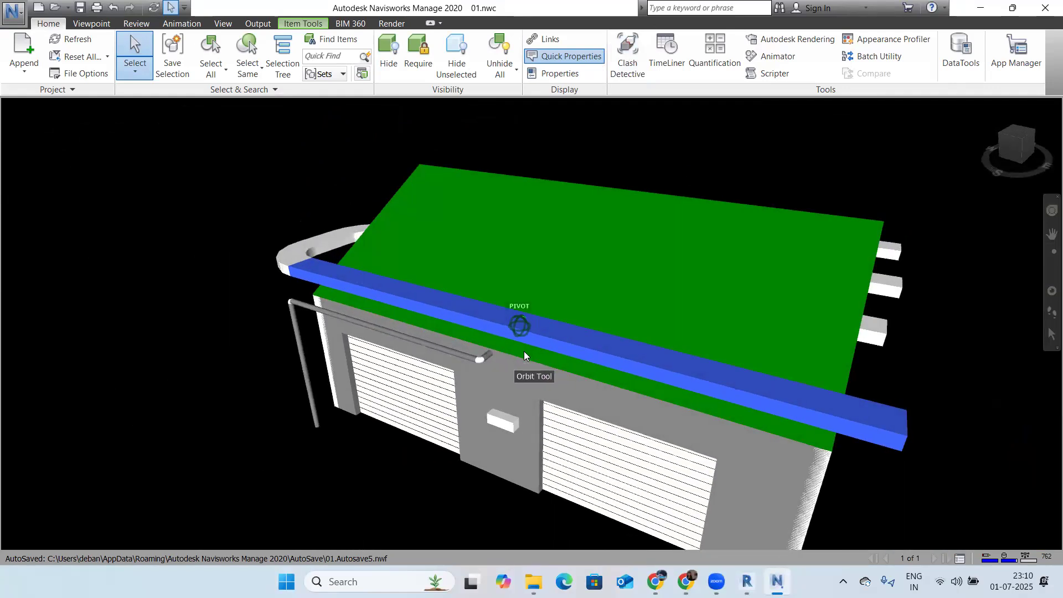
pyautogui.press('Escape')
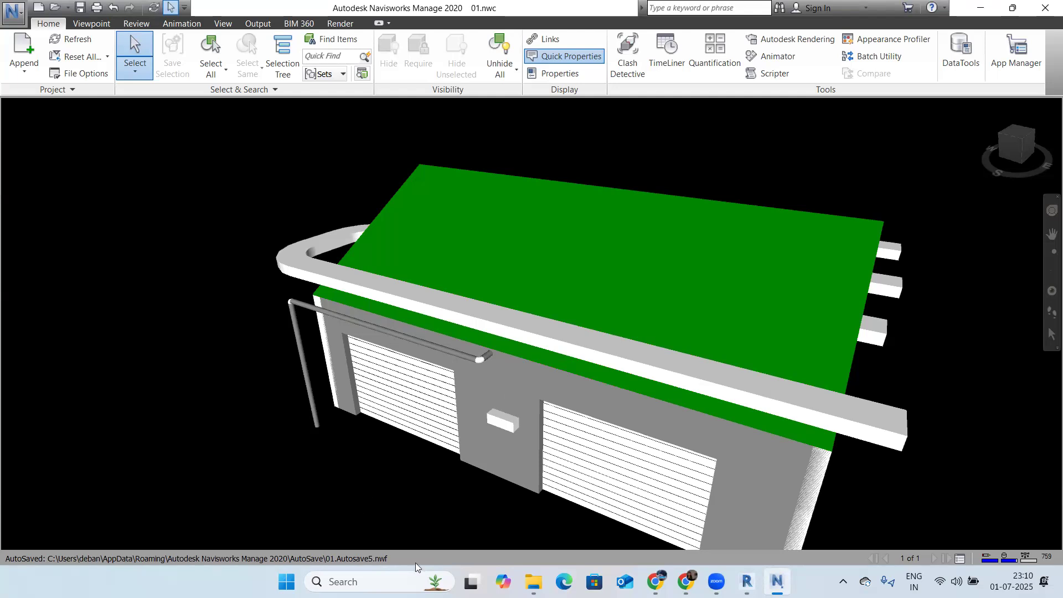
pyautogui.scroll(-1, 355, 449)
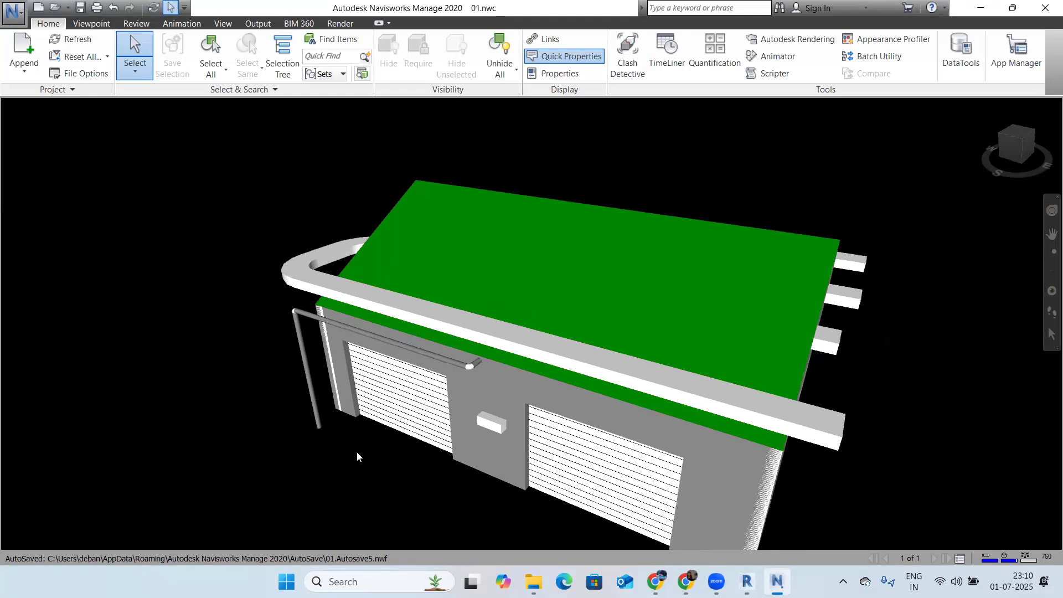
# Step: Reopen Clash Detective and run a new Hard (Conservative) test of 01.nwc against itself with tolerance 0
pyautogui.click(627, 55)
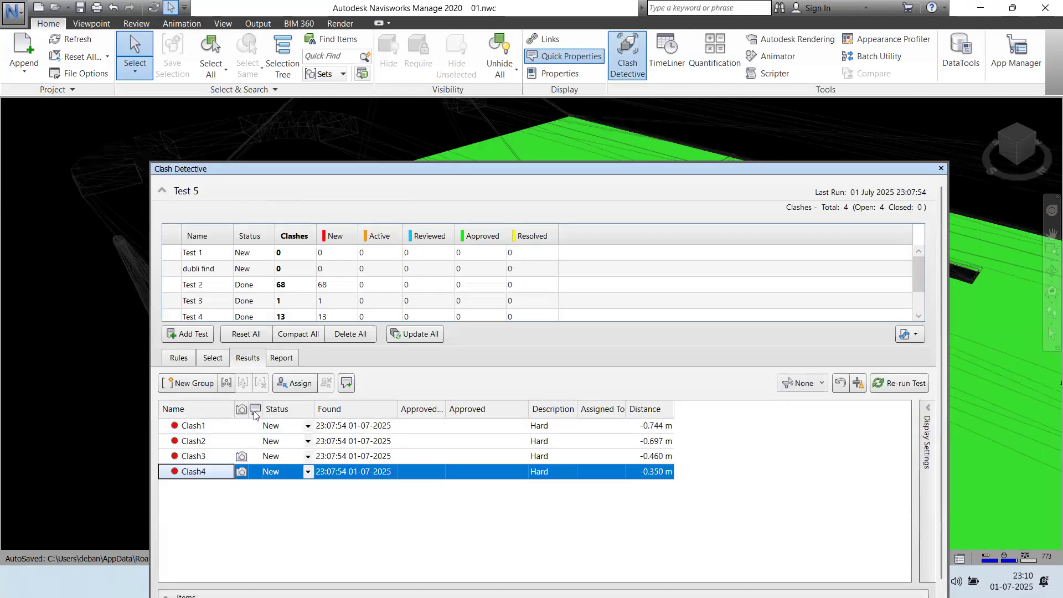
pyautogui.click(200, 334)
pyautogui.click(206, 412)
pyautogui.click(594, 415)
pyautogui.moveTo(379, 169); pyautogui.dragTo(490, 61)
pyautogui.click(497, 434)
pyautogui.click(490, 460)
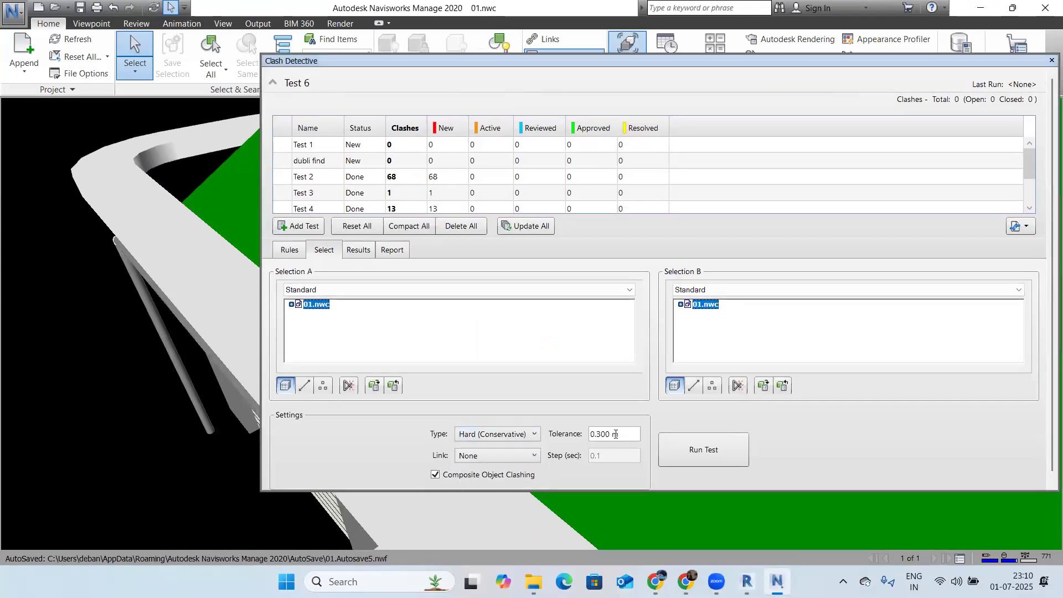
pyautogui.moveTo(556, 455); pyautogui.dragTo(563, 459)
pyautogui.write('0')
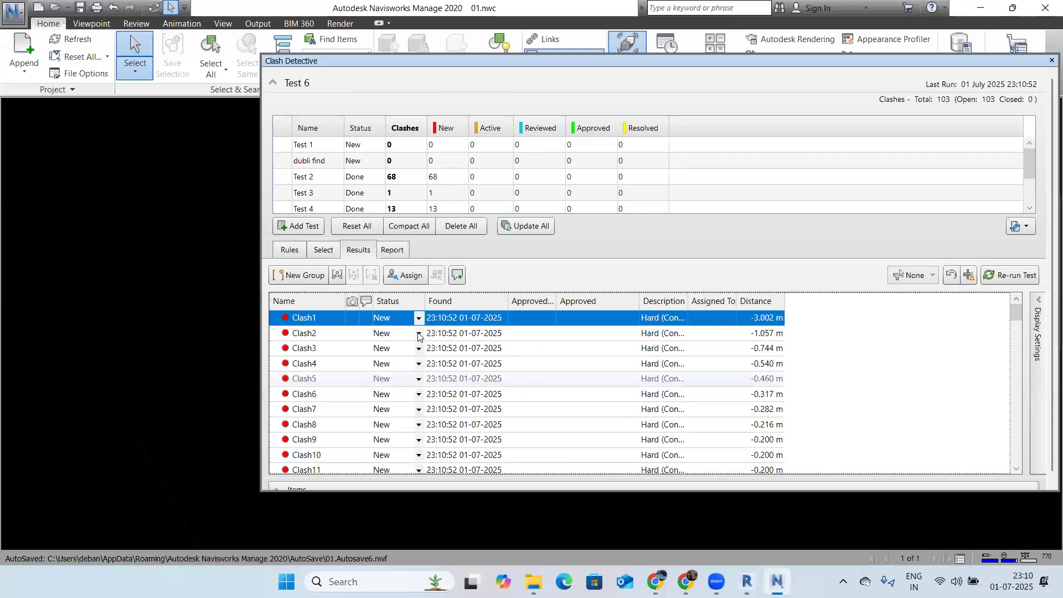
pyautogui.scroll(-1, 396, 186)
pyautogui.click(398, 192)
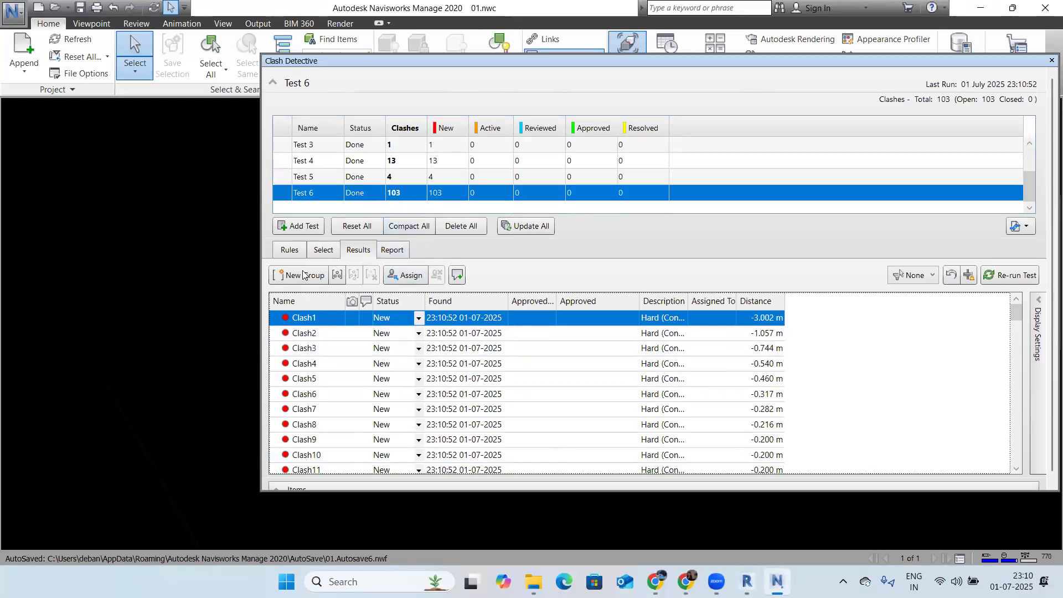
# Step: Add another test of 01.nwc against itself, set its type to Hard with 0.000 m tolerance, and run it
pyautogui.click(297, 226)
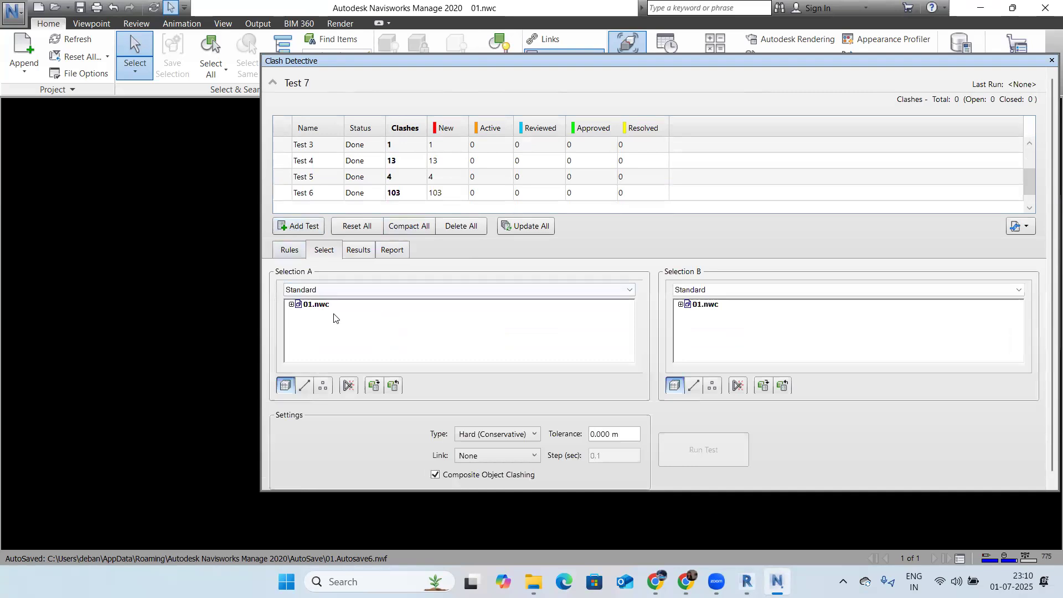
pyautogui.click(492, 443)
pyautogui.click(476, 459)
pyautogui.click(316, 304)
pyautogui.click(705, 304)
pyautogui.click(704, 450)
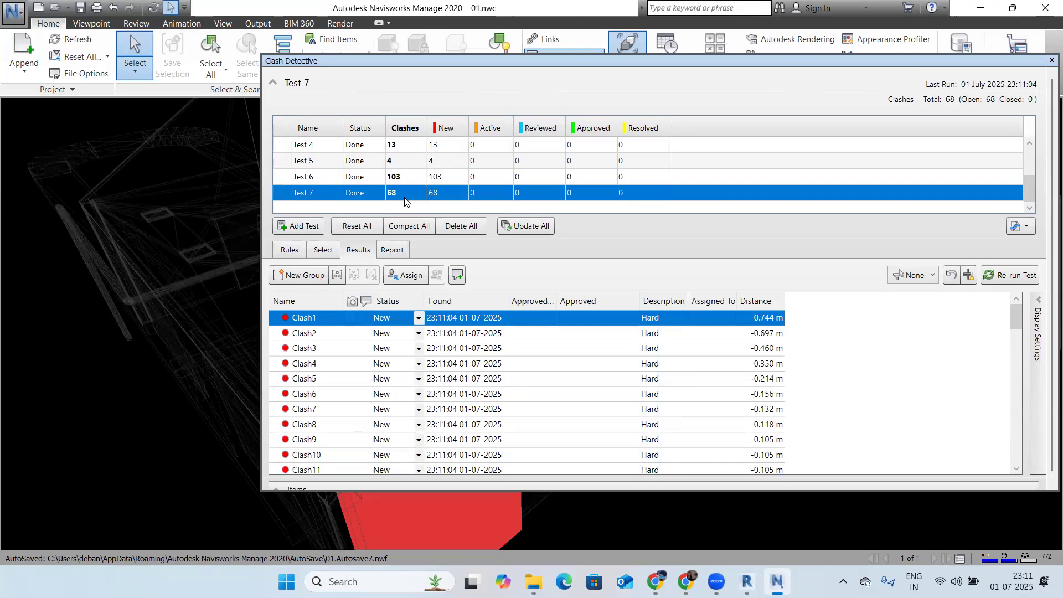
# Step: Open the Test 6 results and inspect Clash7 in the model
pyautogui.click(404, 177)
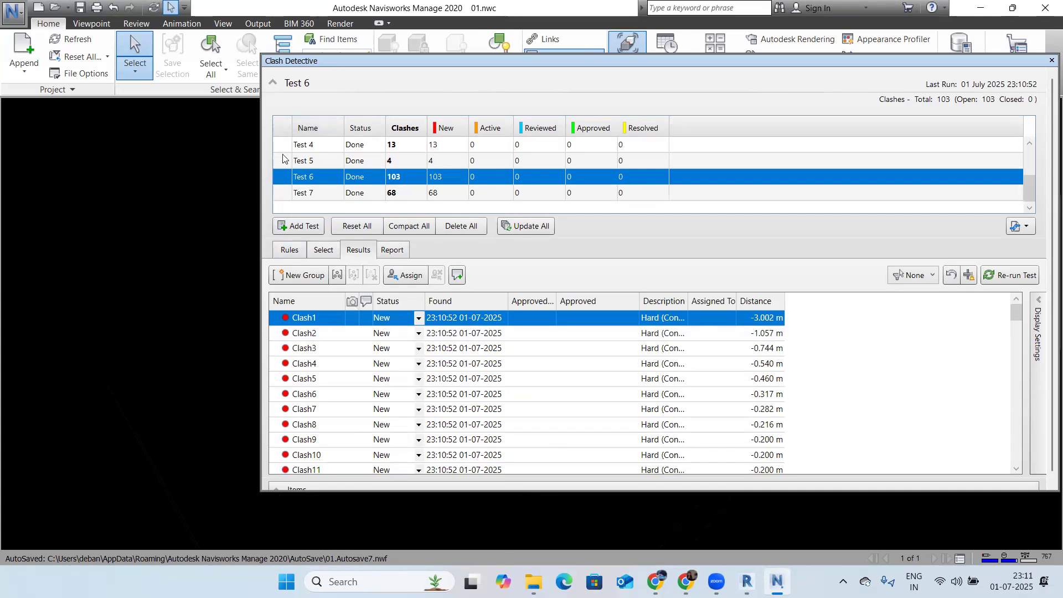
pyautogui.click(348, 383)
pyautogui.click(321, 411)
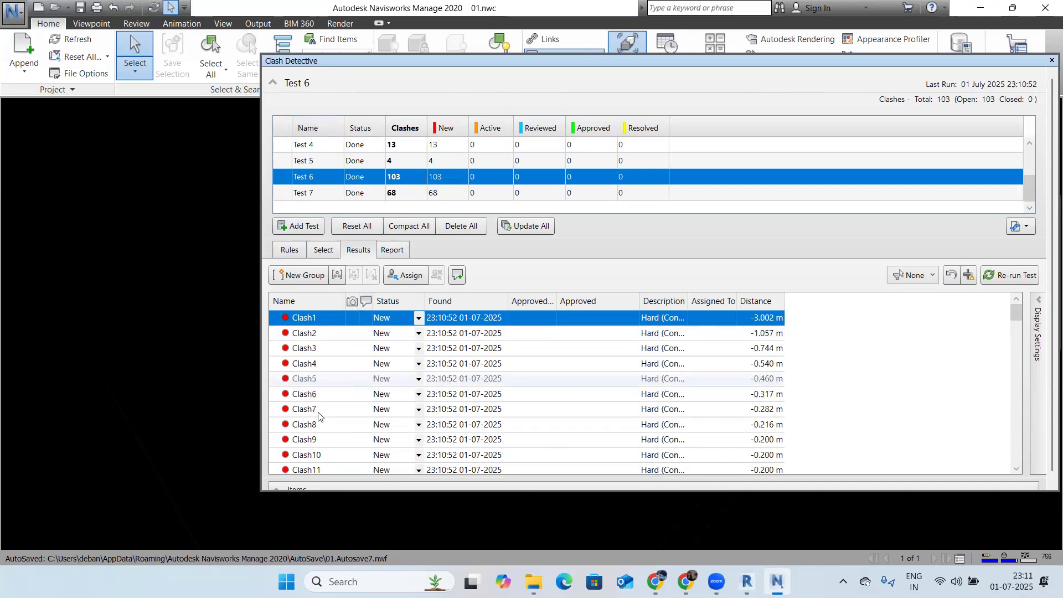
pyautogui.scroll(-5, 105, 374)
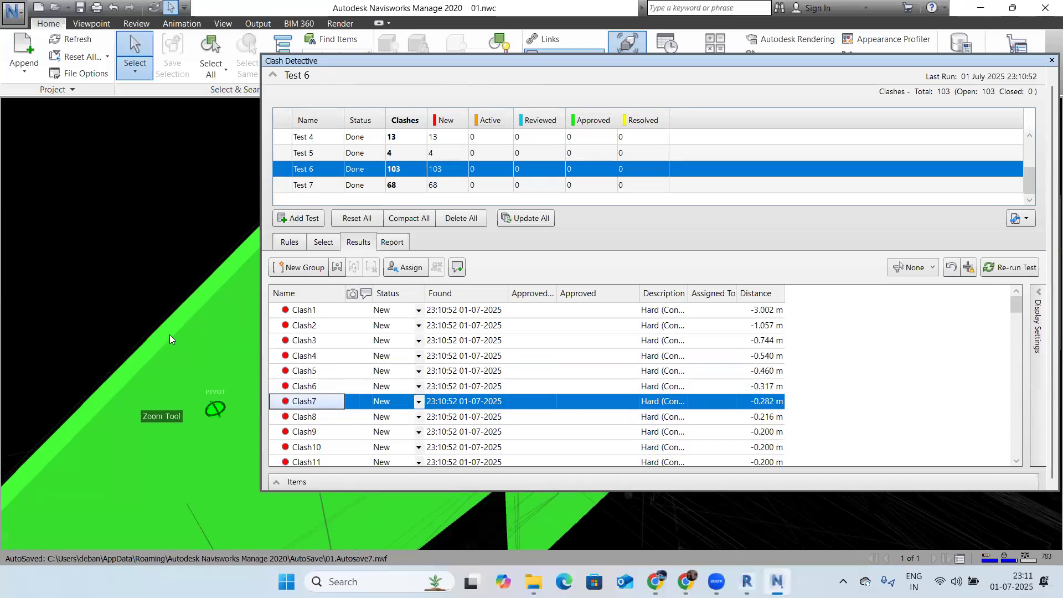
pyautogui.scroll(-2, 154, 354)
pyautogui.keyDown('shift'); pyautogui.moveTo(155, 354); pyautogui.dragTo(174, 337, button='middle'); pyautogui.keyUp('shift')
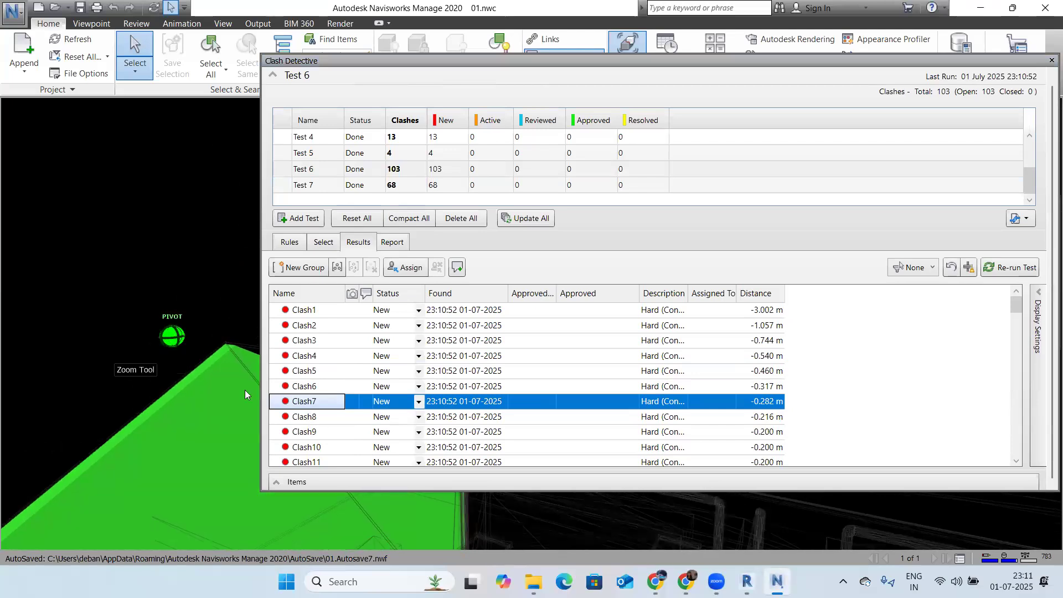
# Step: Move the Clash Detective window clear of the model and select Clash43 in the Test 6 results
pyautogui.scroll(-13, 312, 422)
pyautogui.scroll(5, 245, 390)
pyautogui.scroll(-3, 36, 347)
pyautogui.moveTo(509, 61); pyautogui.dragTo(857, 435)
pyautogui.click(855, 431)
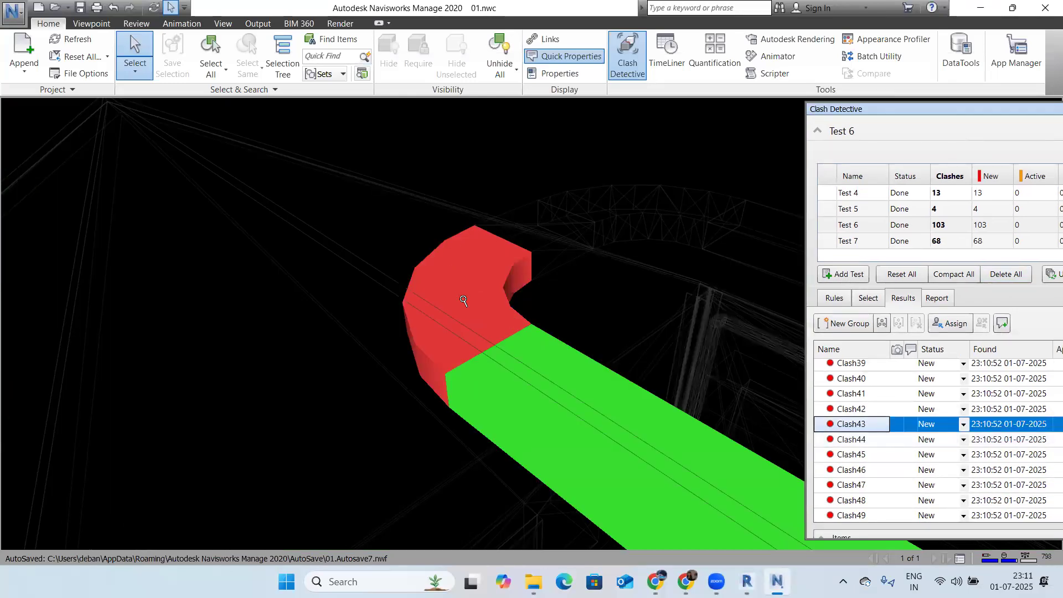
# Step: Examine the junction between the red elbow and the green duct of Clash43 from different distances
pyautogui.scroll(-1, 497, 320)
pyautogui.scroll(-3, 440, 321)
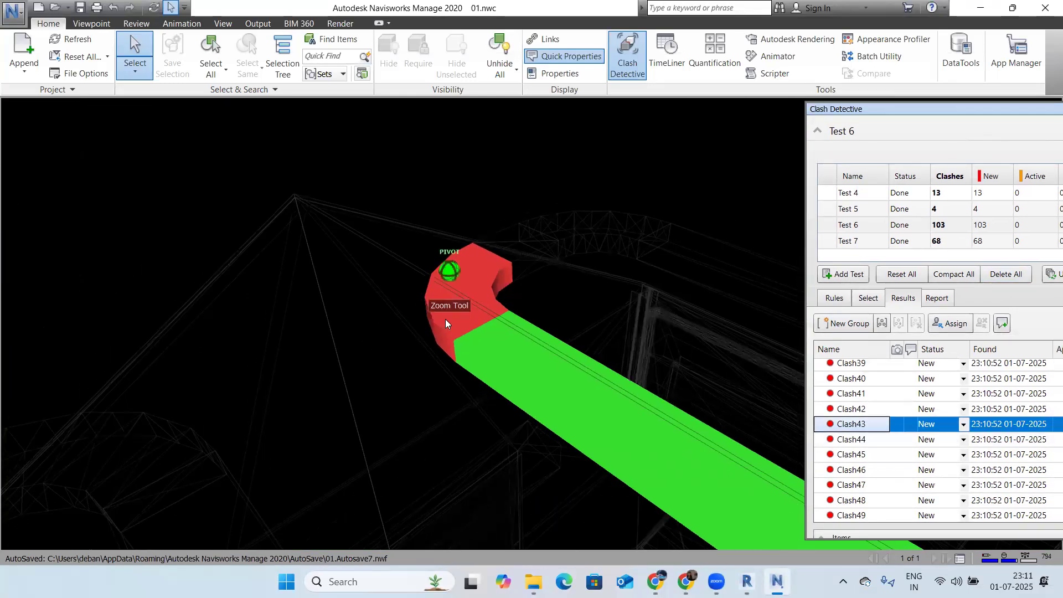
pyautogui.scroll(-2, 465, 273)
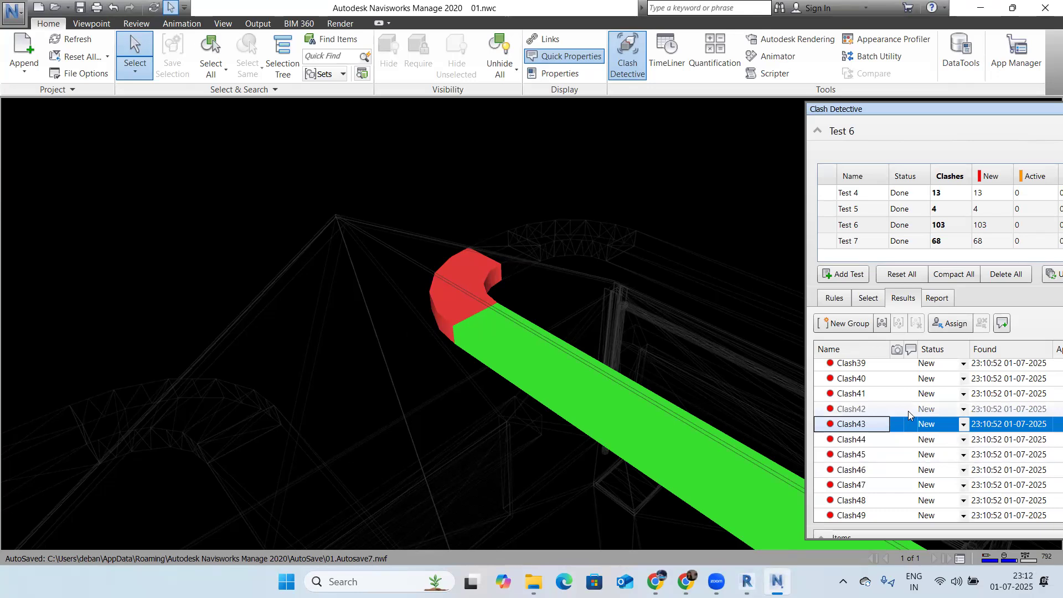
pyautogui.scroll(-2, 441, 267)
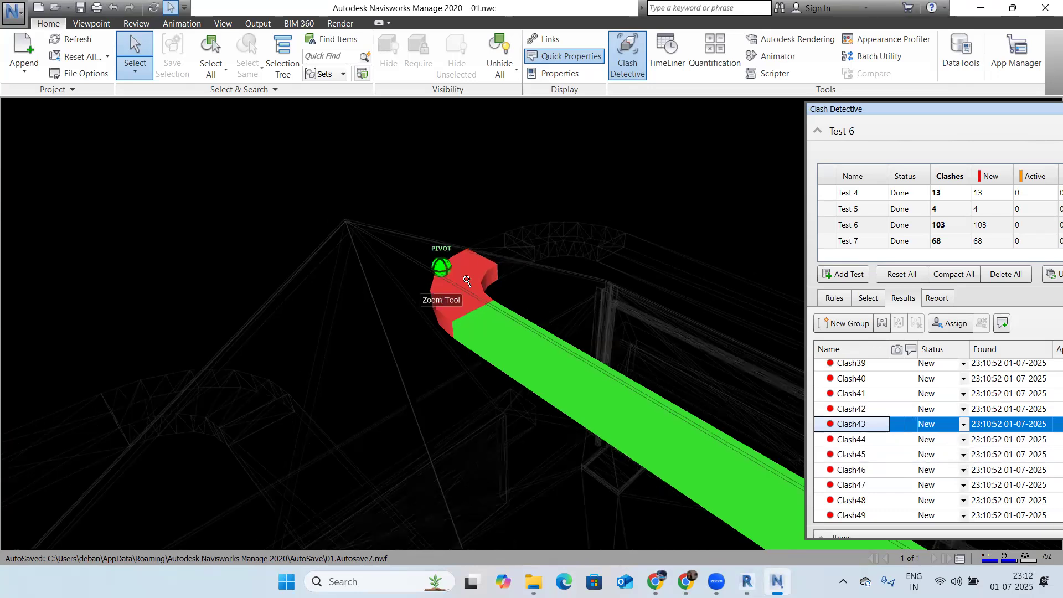
pyautogui.scroll(-1, 478, 267)
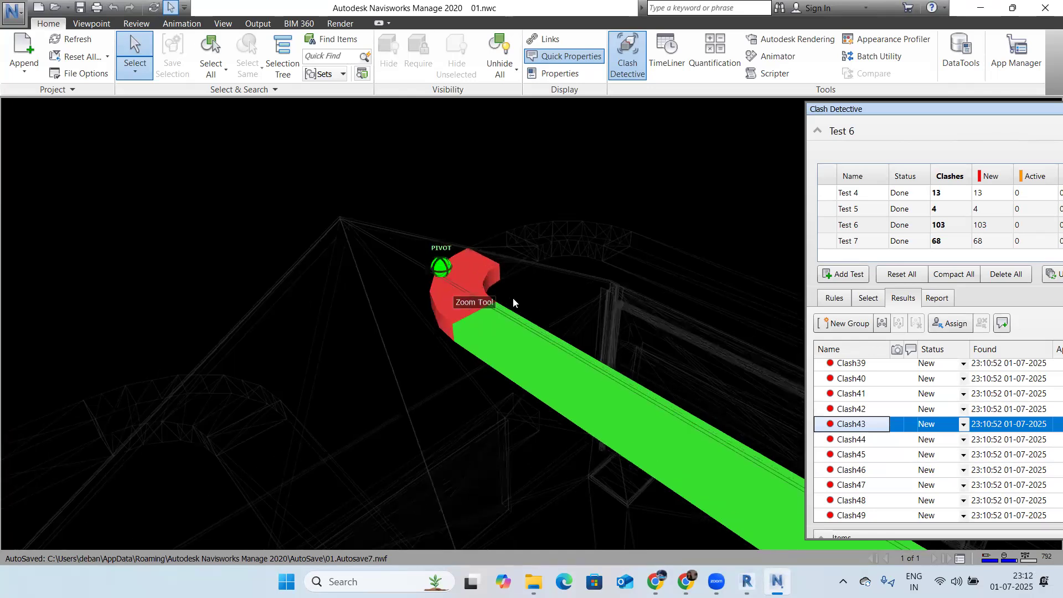
pyautogui.scroll(2, 513, 297)
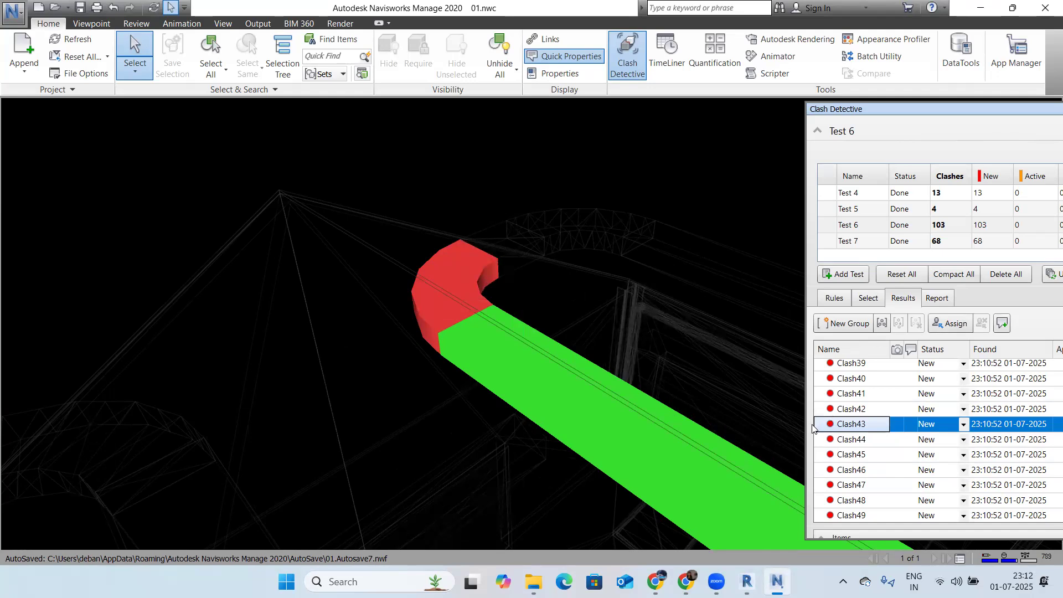
pyautogui.scroll(-1, 457, 277)
pyautogui.scroll(-4, 465, 316)
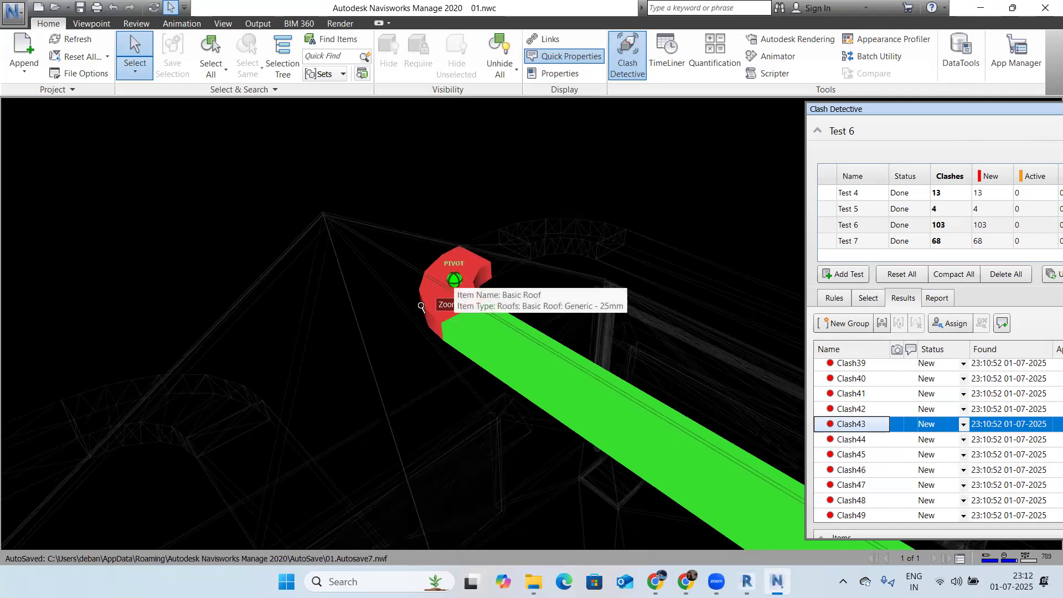
pyautogui.scroll(3, 534, 247)
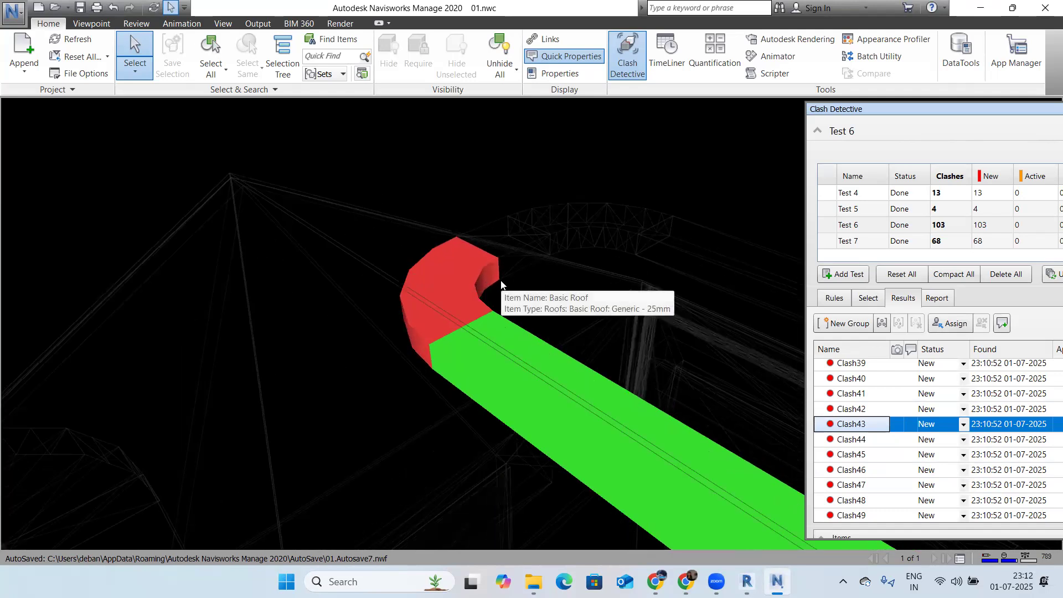
pyautogui.scroll(-3, 501, 285)
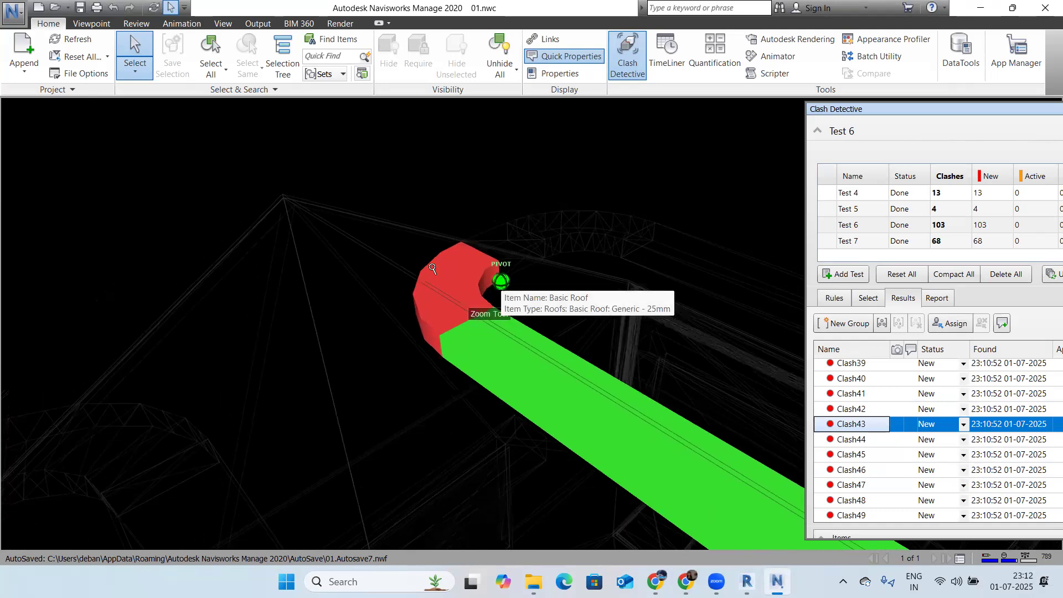
pyautogui.scroll(-3, 501, 285)
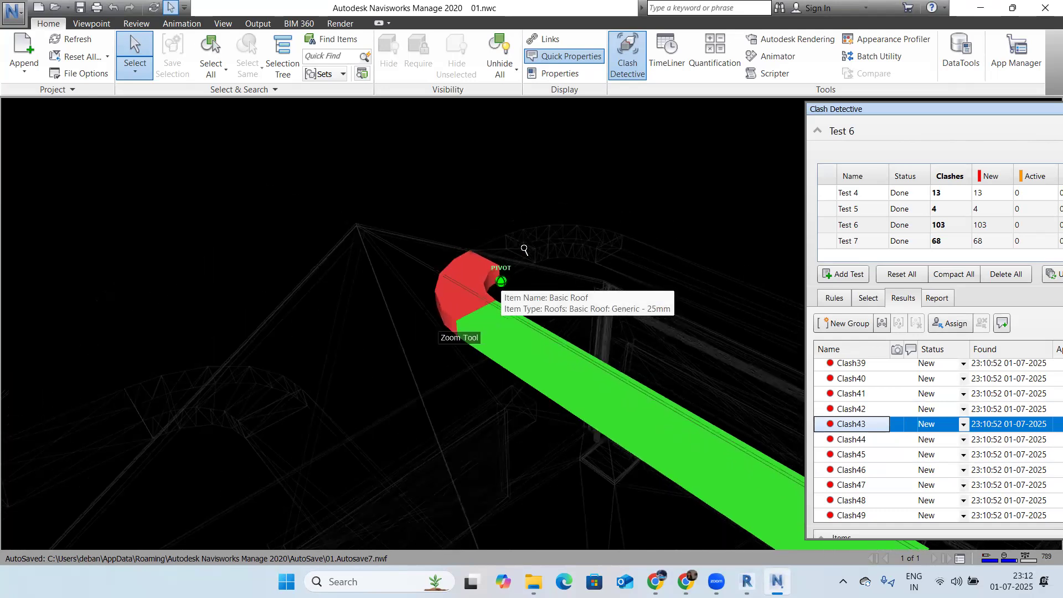
pyautogui.scroll(-3, 525, 250)
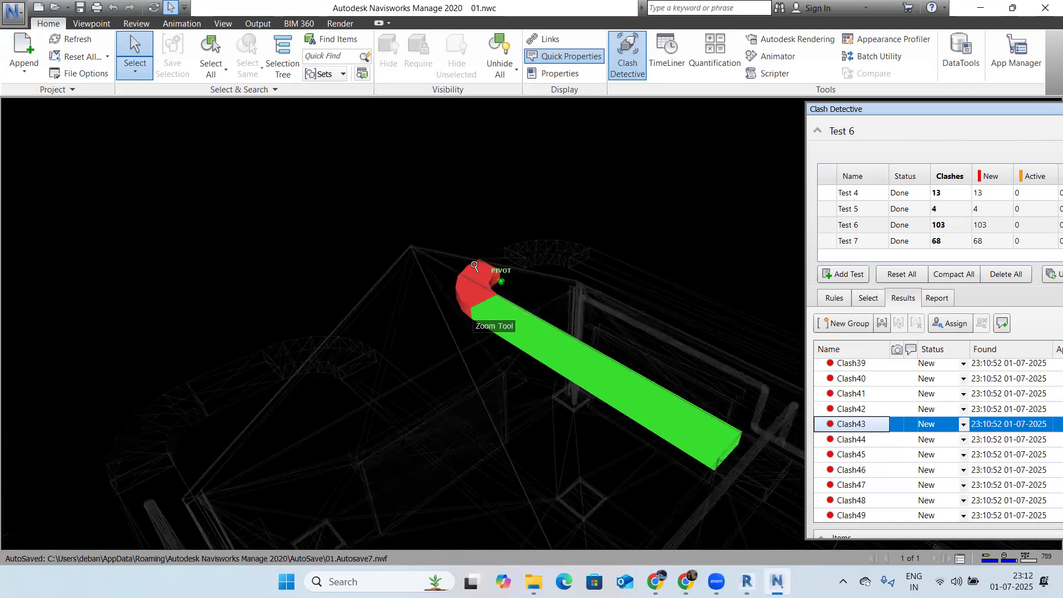
pyautogui.scroll(3, 474, 267)
# Step: Select Clash46 and examine where the green pipe meets the red fitting
pyautogui.click(883, 465)
pyautogui.scroll(-3, 443, 340)
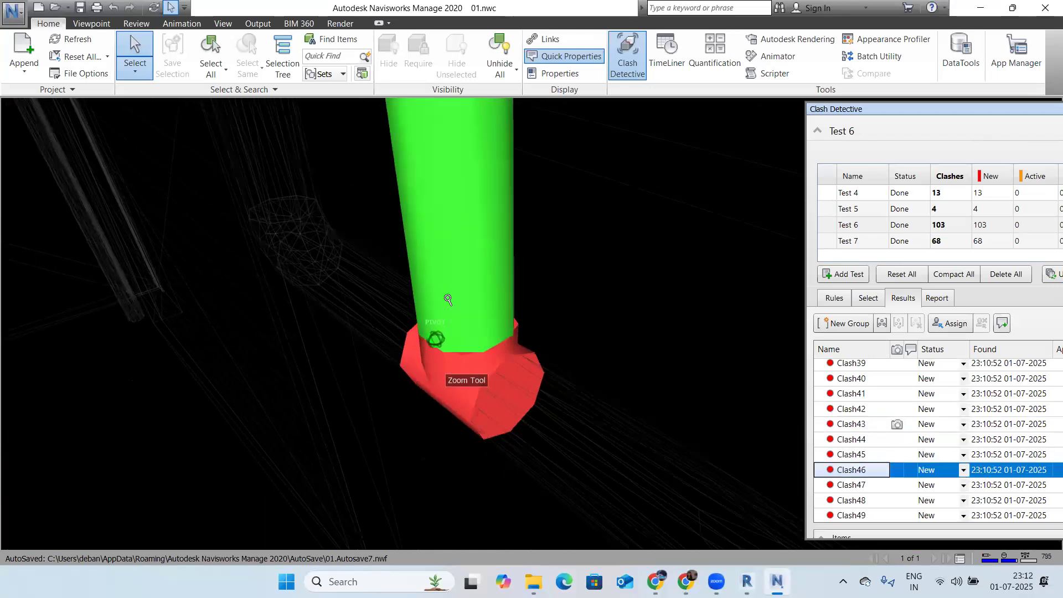
pyautogui.scroll(-3, 430, 408)
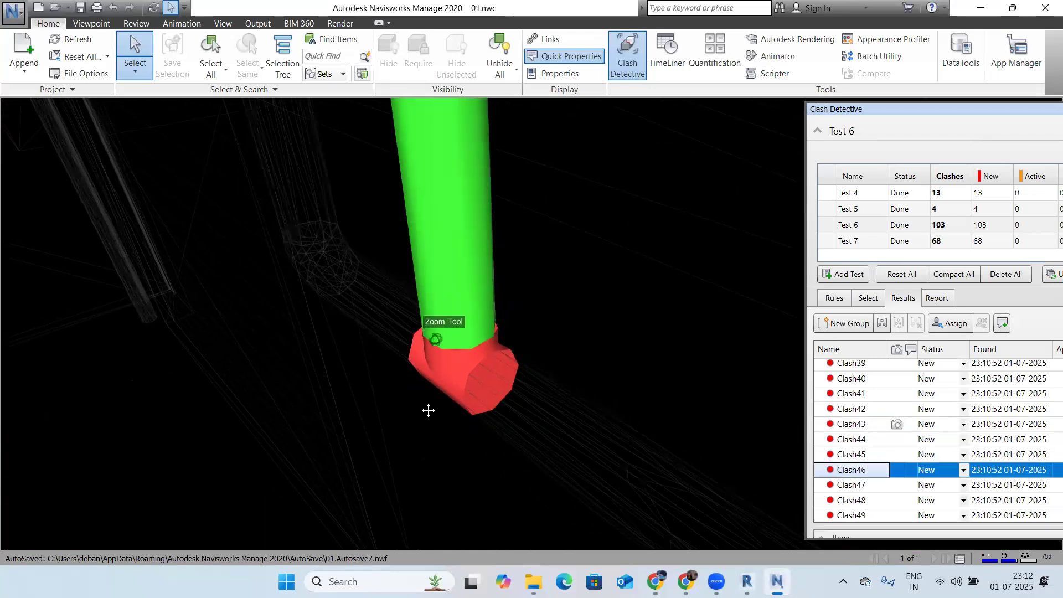
# Step: Inspect the red pipe fitting at the foot of the green Clash46 pipe from slightly different viewpoints
pyautogui.moveTo(428, 410); pyautogui.dragTo(531, 320, button='middle')
pyautogui.scroll(2, 532, 320)
pyautogui.moveTo(474, 393); pyautogui.dragTo(532, 320, button='middle')
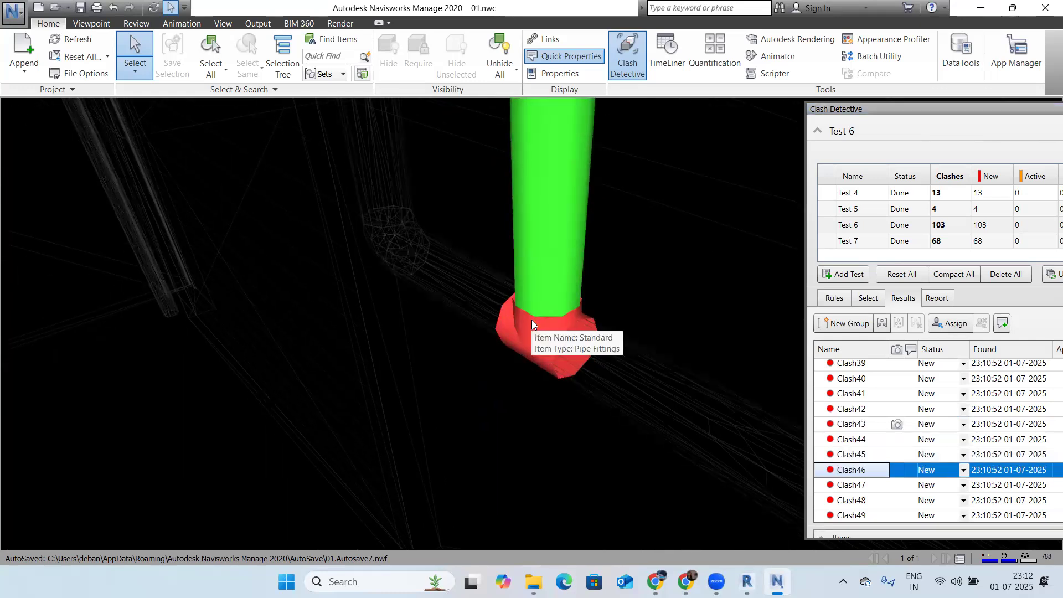
pyautogui.scroll(-3, 515, 343)
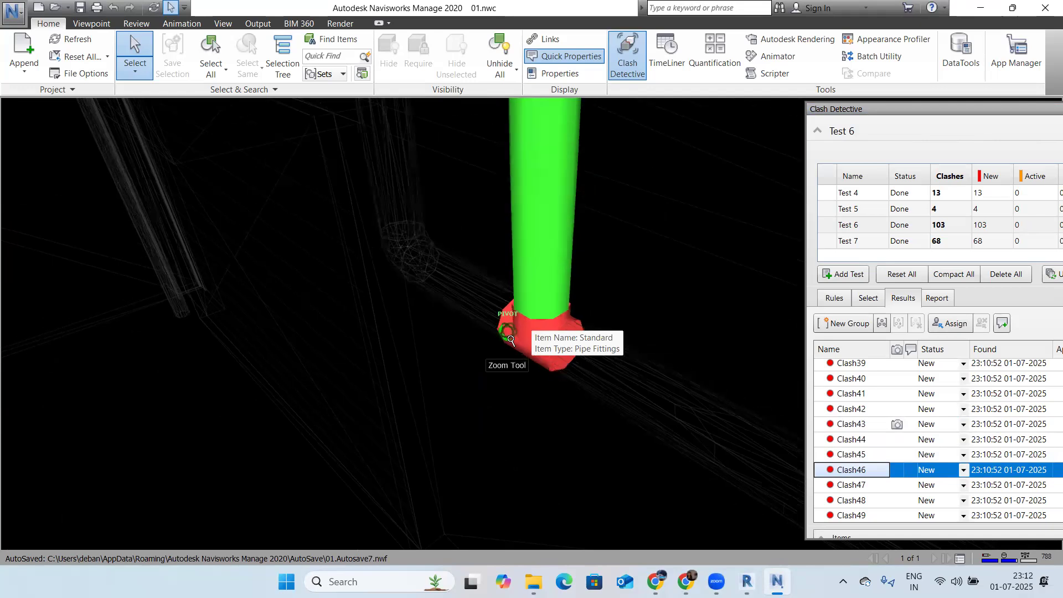
pyautogui.scroll(-1, 515, 343)
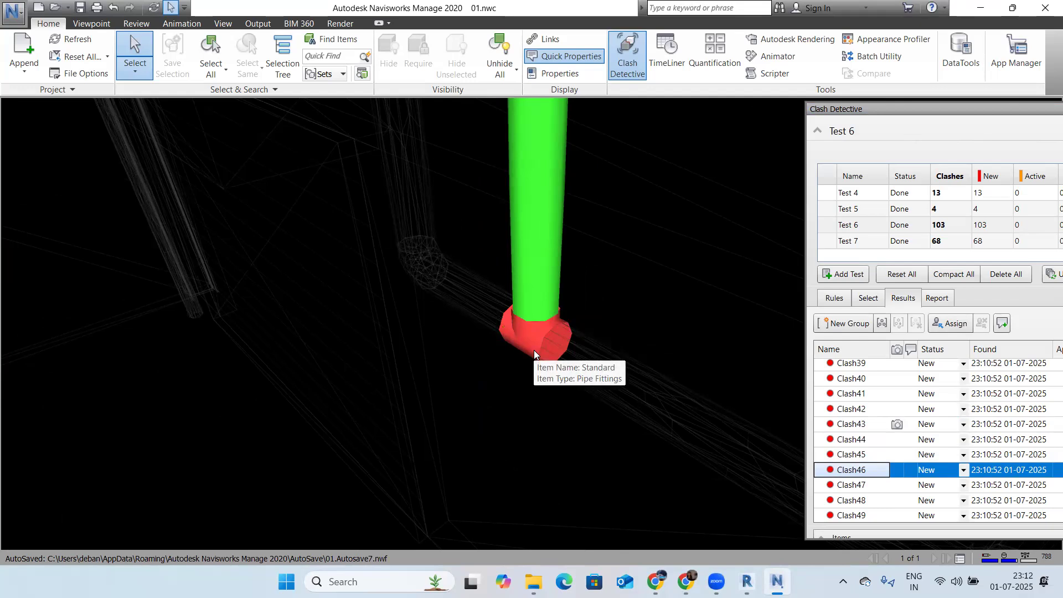
# Step: Select Clash57 in the Test 6 results and examine the junction between its green and red rectangular elements
pyautogui.scroll(-4, 868, 472)
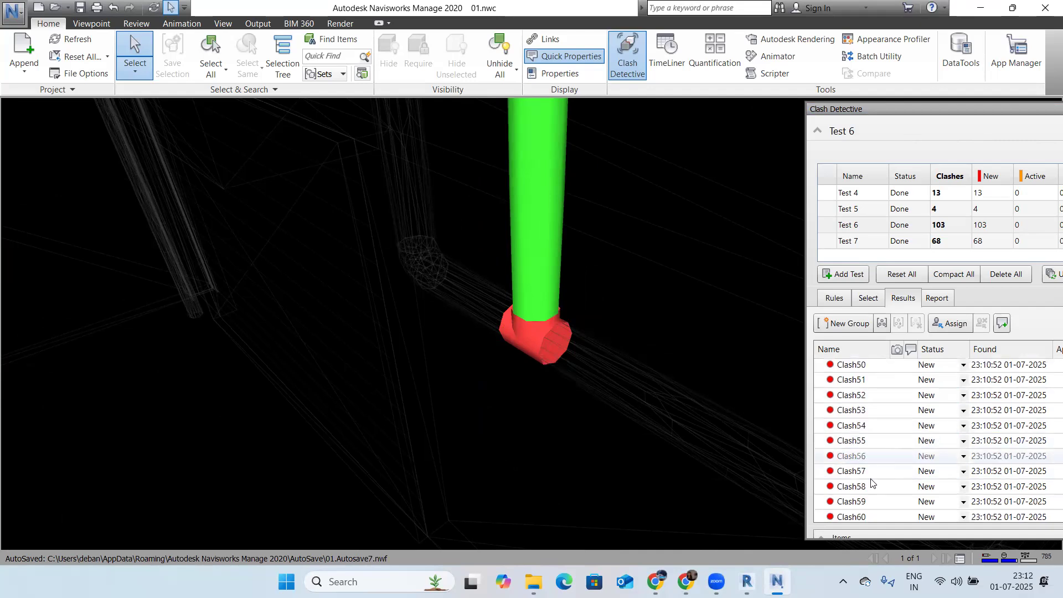
pyautogui.click(867, 472)
pyautogui.scroll(-1, 458, 377)
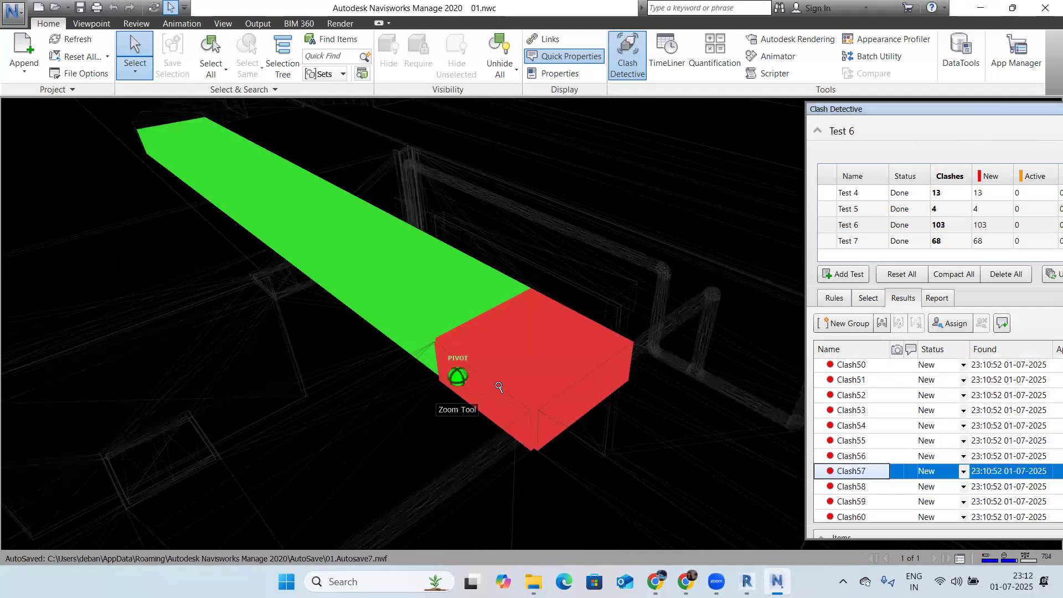
pyautogui.scroll(-3, 499, 390)
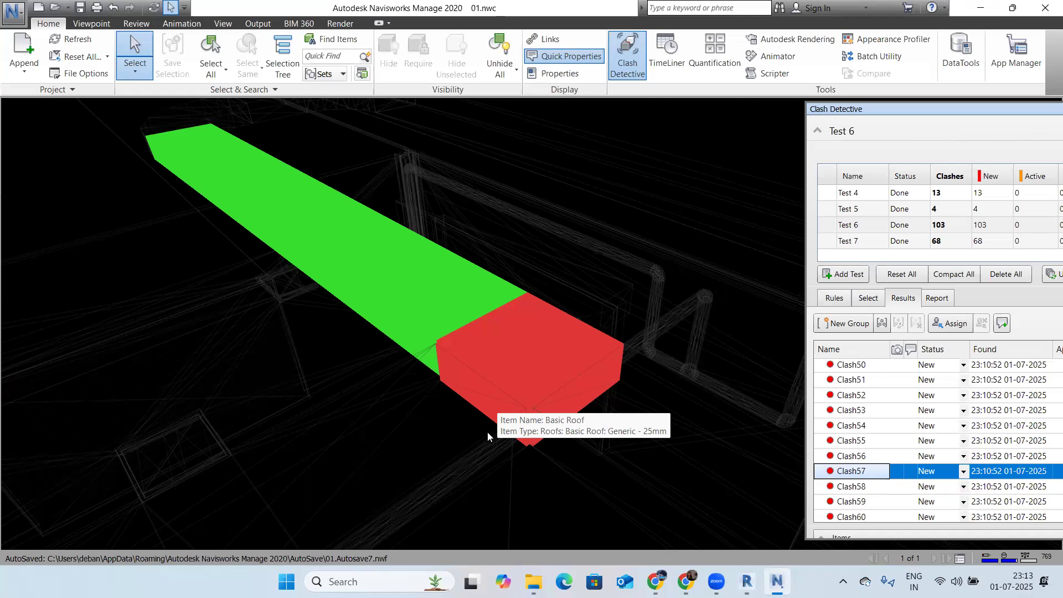
pyautogui.scroll(-1, 458, 391)
pyautogui.scroll(-3, 437, 309)
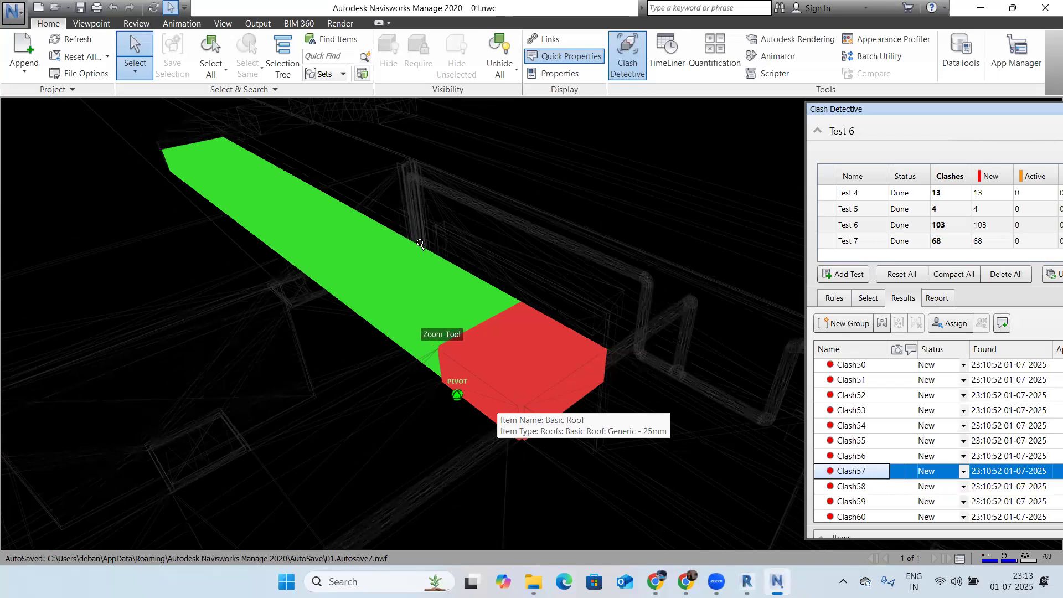
pyautogui.scroll(-1, 438, 276)
pyautogui.scroll(-5, 437, 276)
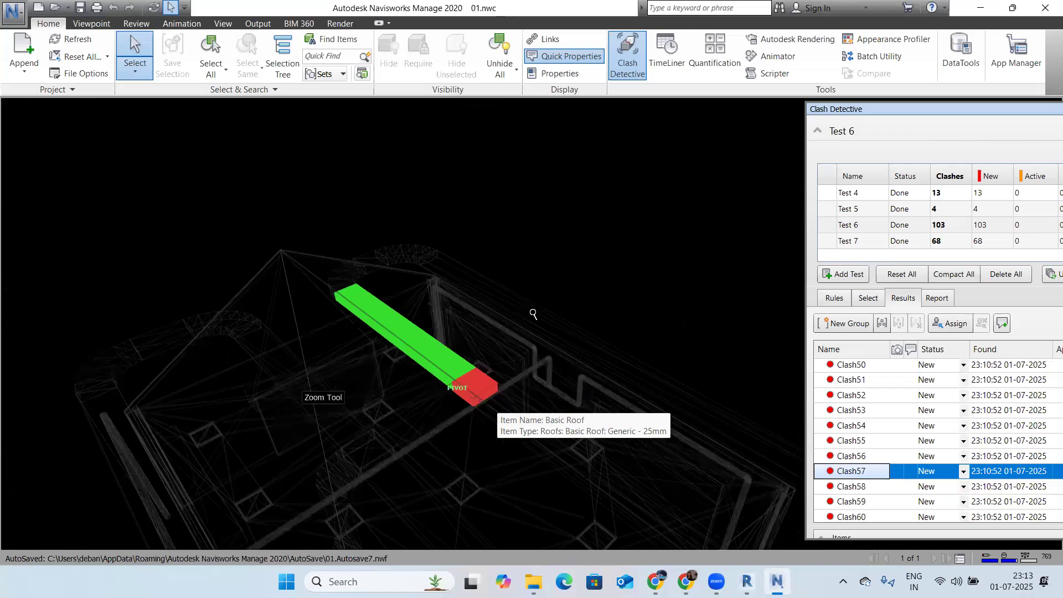
# Step: Examine where the Clash57 elements sit within the whole building, comparing close and distant views of the wireframe model
pyautogui.scroll(1, 313, 139)
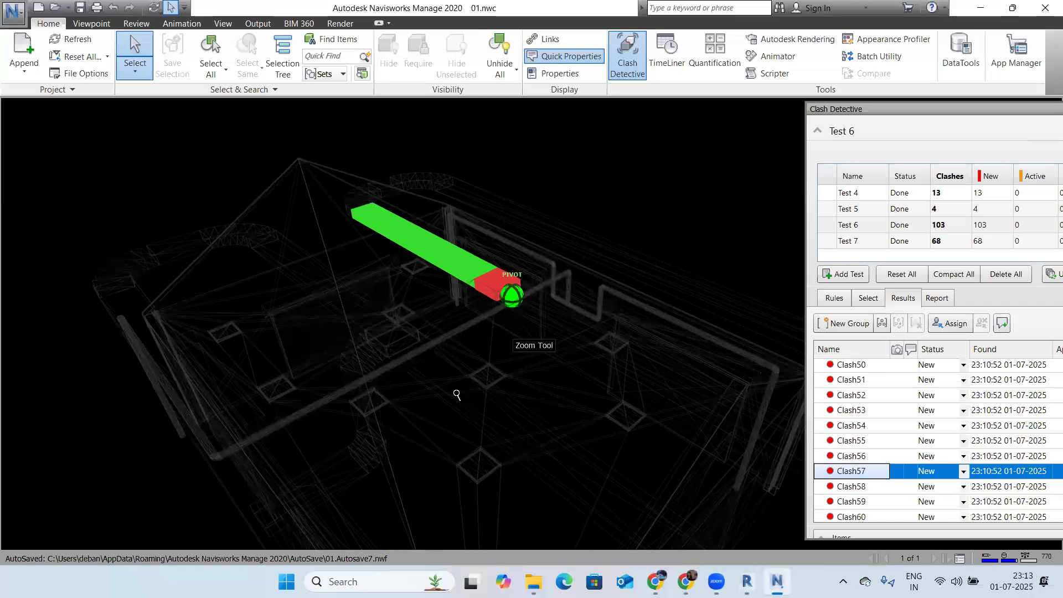
pyautogui.scroll(1, 471, 386)
pyautogui.scroll(1, 358, 304)
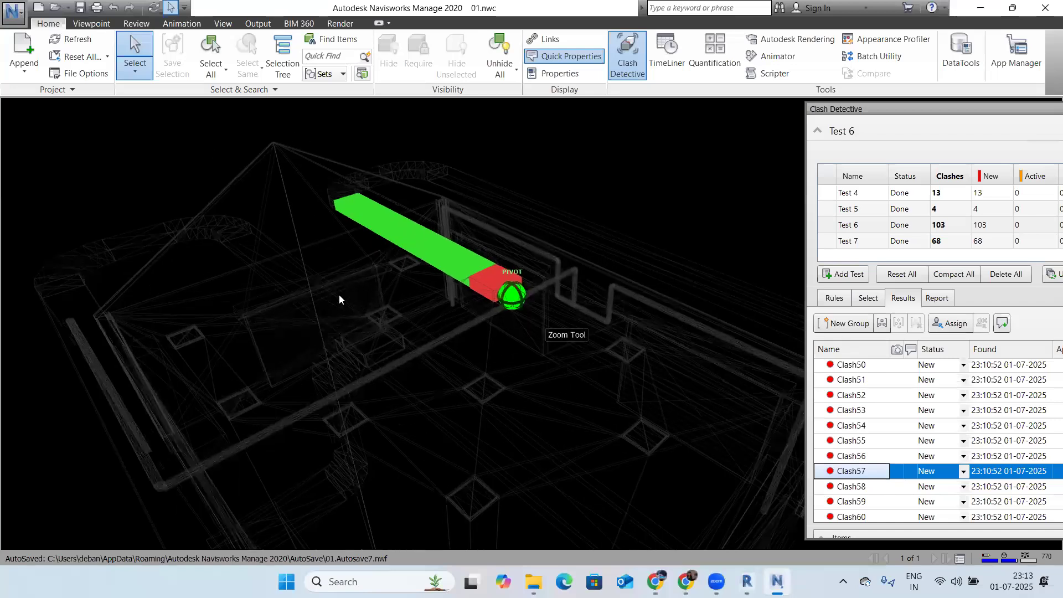
pyautogui.scroll(1, 411, 371)
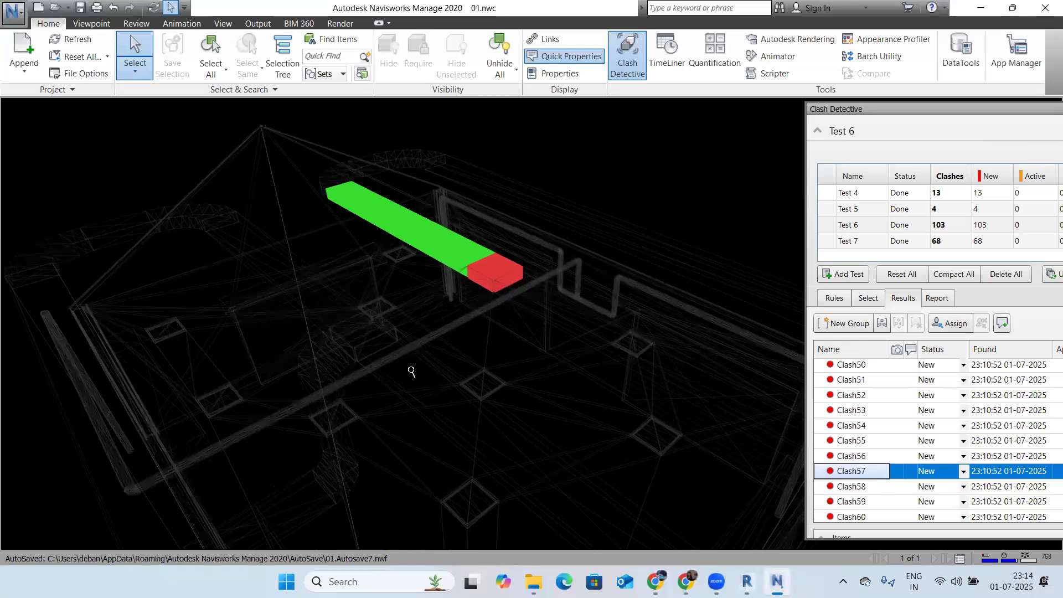
pyautogui.scroll(-2, 551, 323)
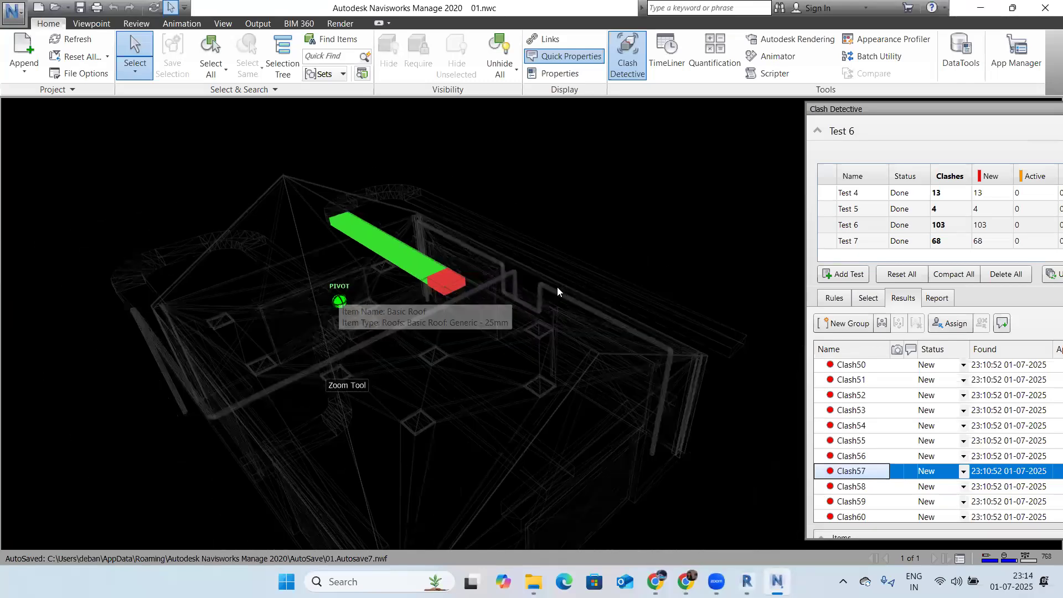
pyautogui.scroll(-1, 557, 287)
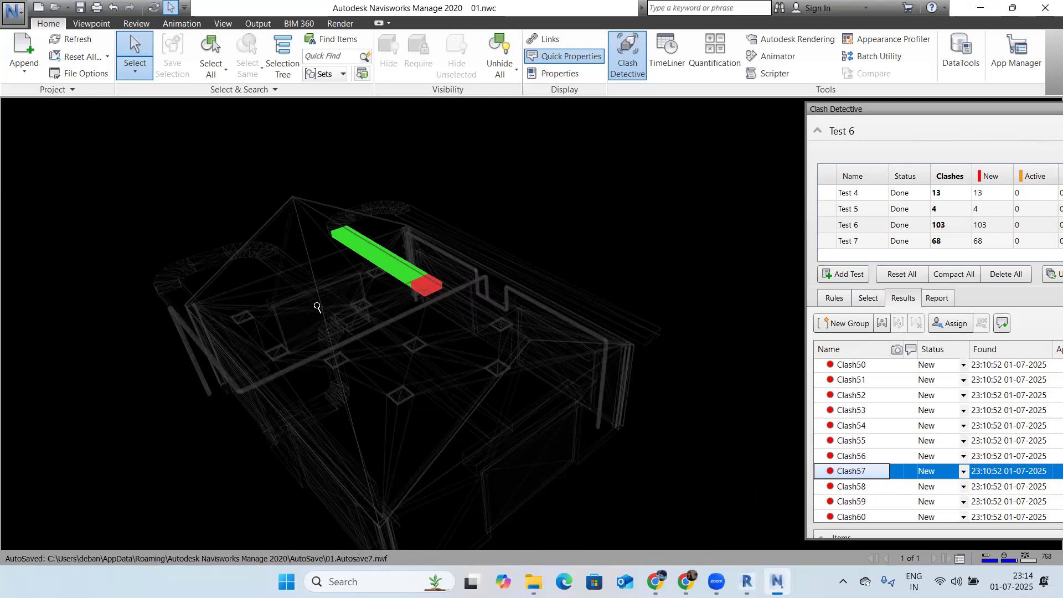
pyautogui.scroll(-2, 321, 305)
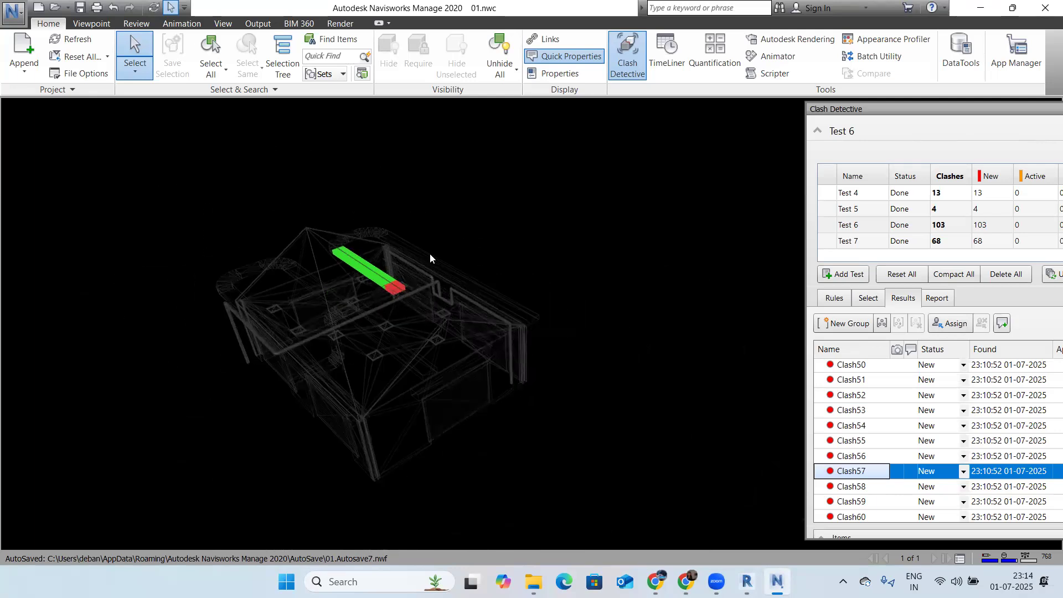
pyautogui.moveTo(317, 387); pyautogui.dragTo(342, 370, button='middle')
pyautogui.scroll(2, 493, 316)
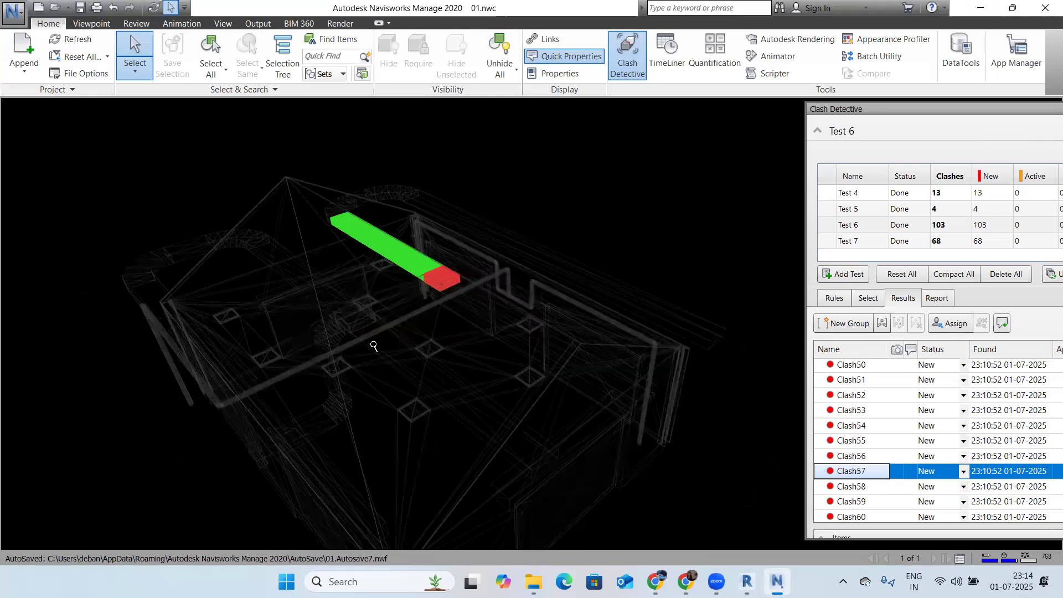
pyautogui.scroll(2, 510, 284)
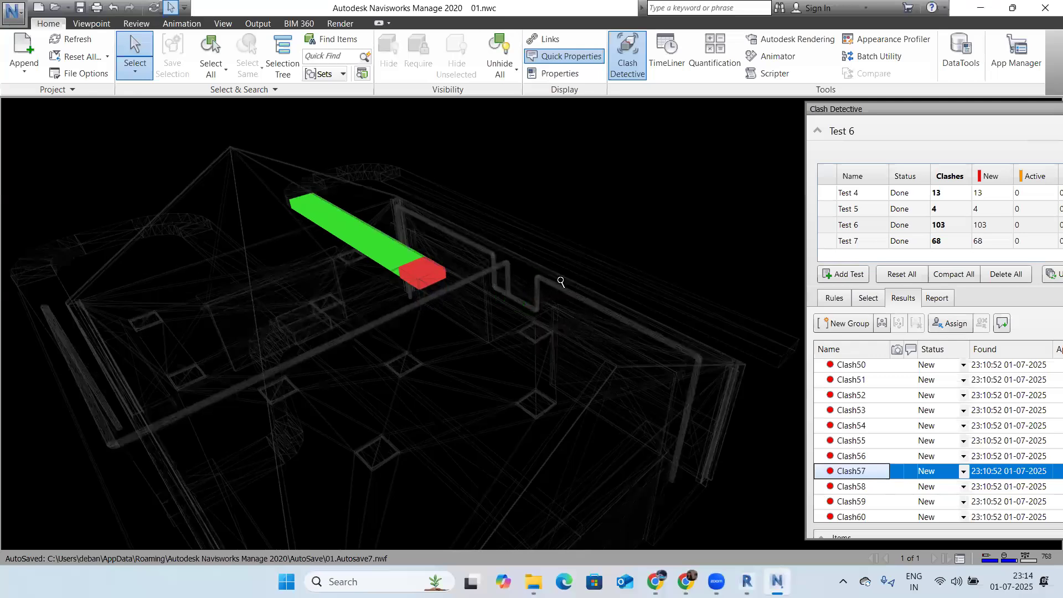
pyautogui.scroll(1, 495, 272)
pyautogui.scroll(1, 545, 290)
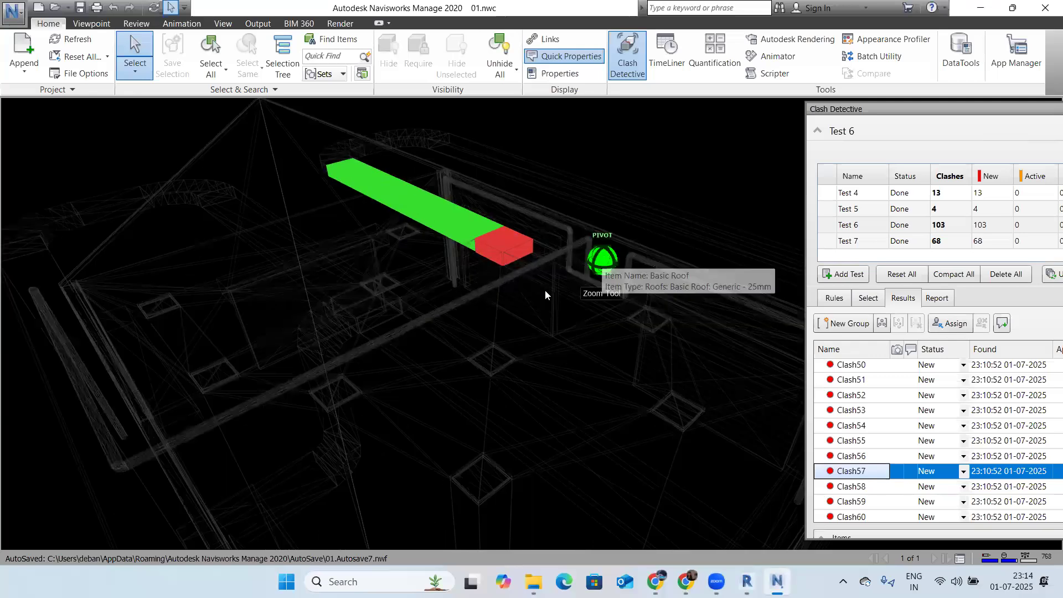
pyautogui.scroll(1, 545, 291)
pyautogui.scroll(1, 545, 290)
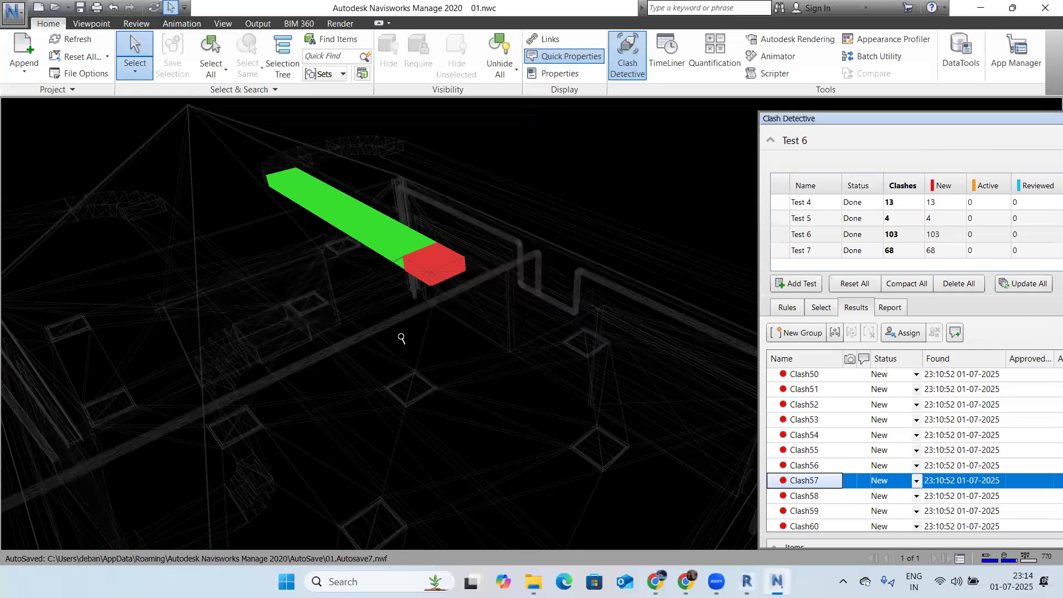
pyautogui.scroll(-1, 417, 312)
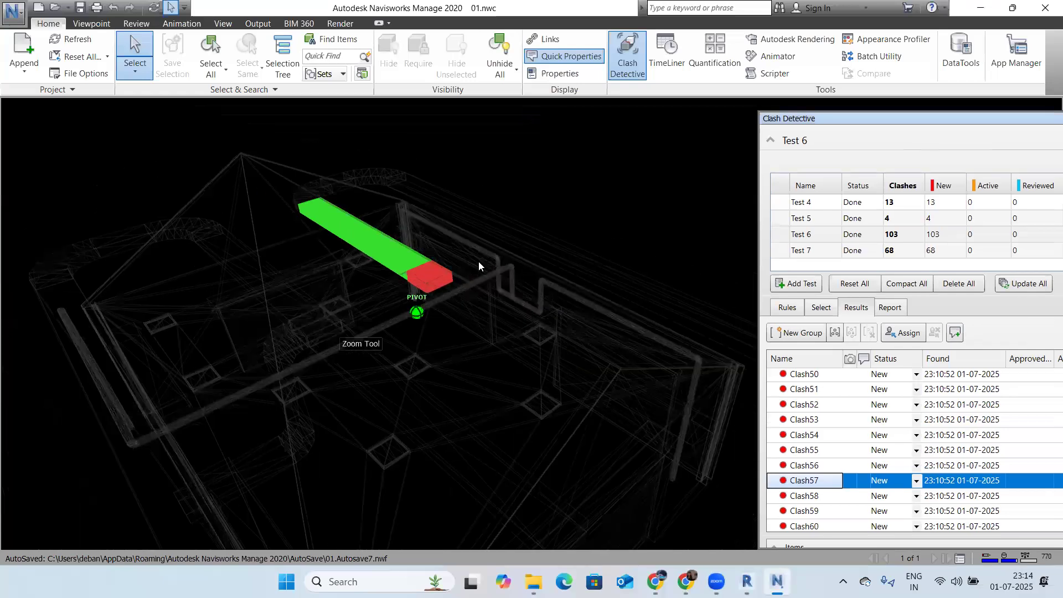
pyautogui.scroll(-2, 479, 261)
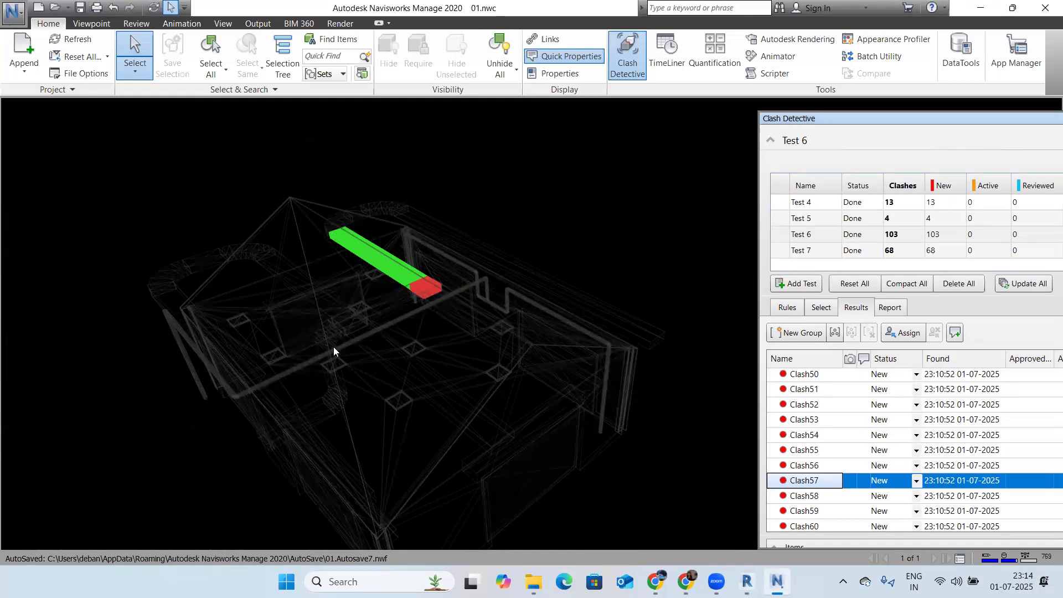
pyautogui.scroll(-2, 335, 354)
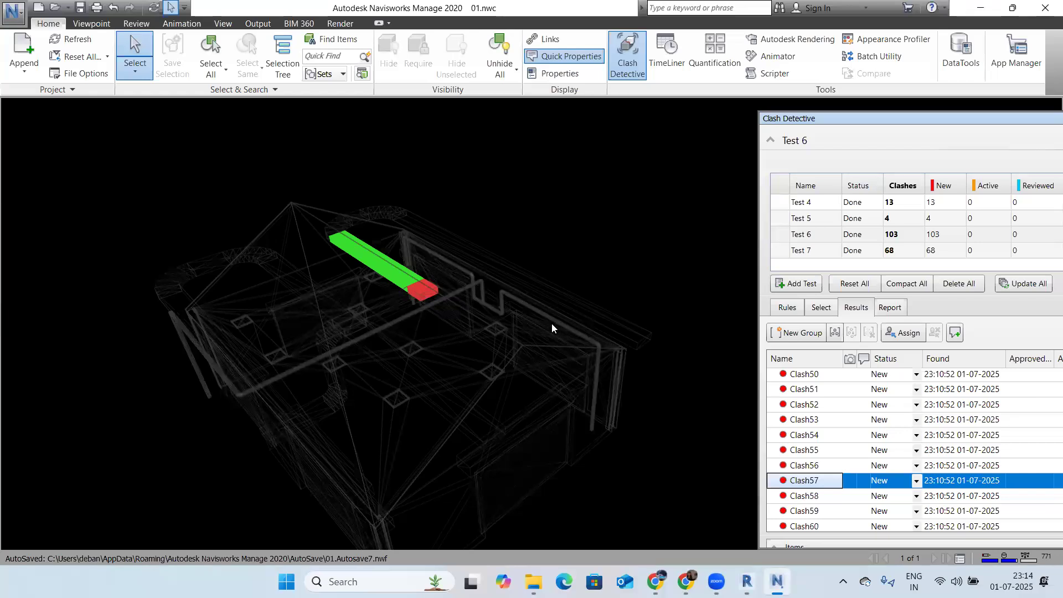
pyautogui.moveTo(552, 325)
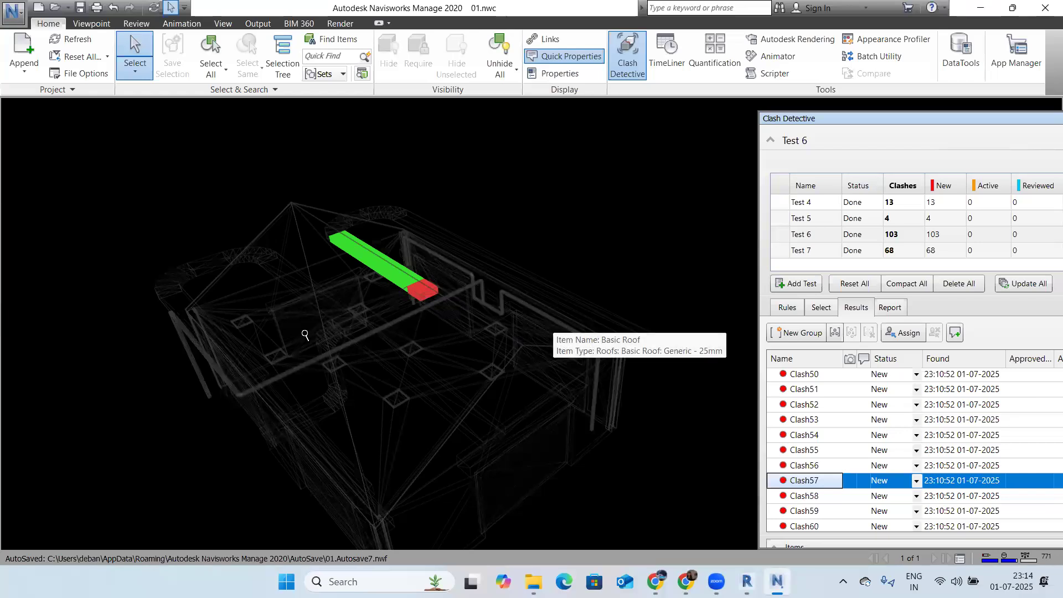
pyautogui.scroll(-2, 304, 335)
pyautogui.scroll(-2, 406, 354)
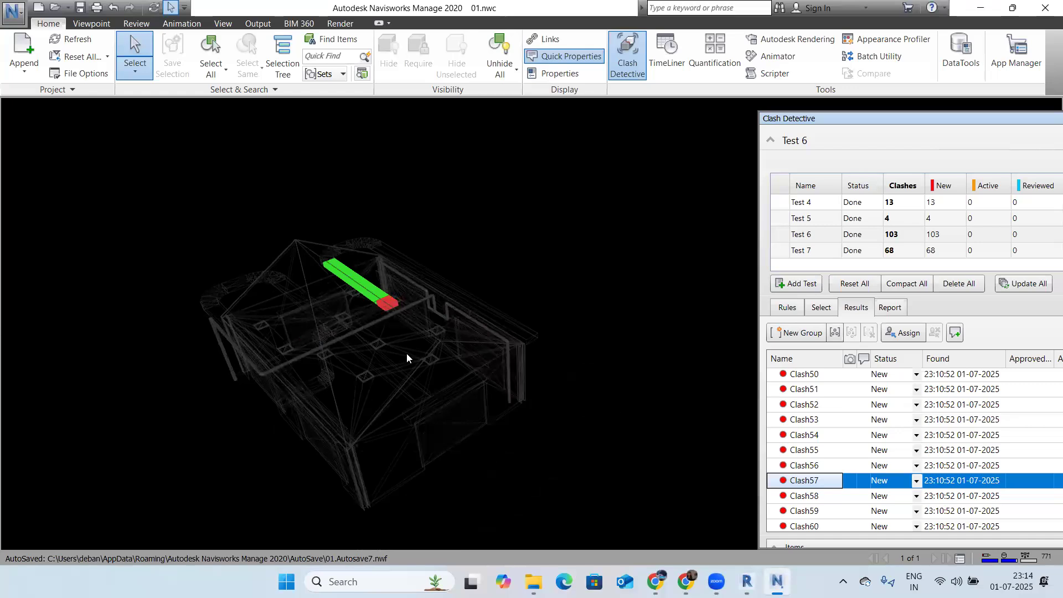
pyautogui.moveTo(406, 354)
# Step: Move the Clash Detective window so all its result columns are in view and select Clash53 in the Test 6 results
pyautogui.moveTo(851, 118); pyautogui.dragTo(693, 127)
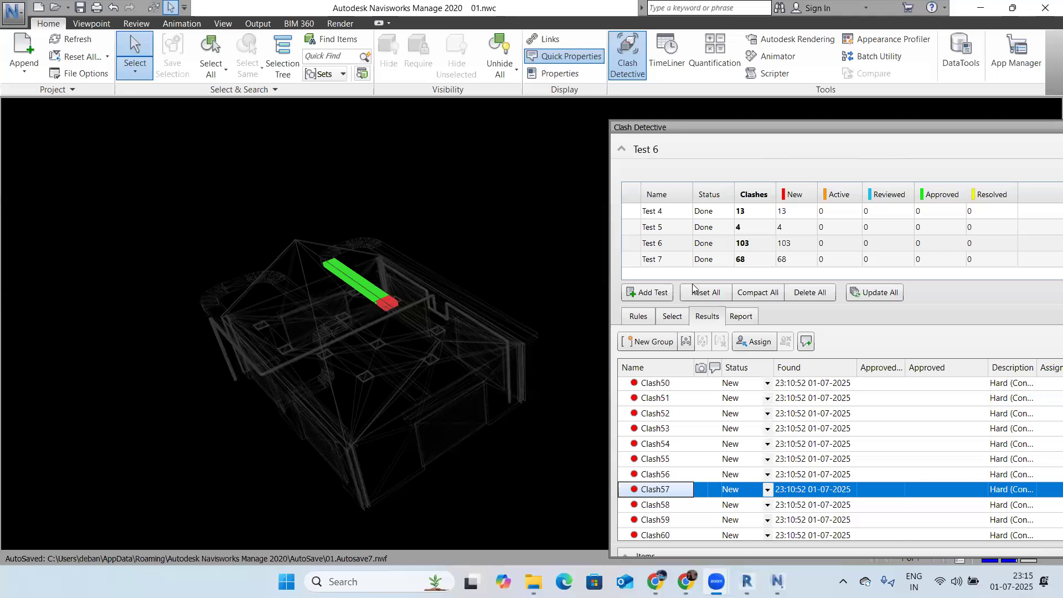
pyautogui.moveTo(889, 125); pyautogui.dragTo(973, 154)
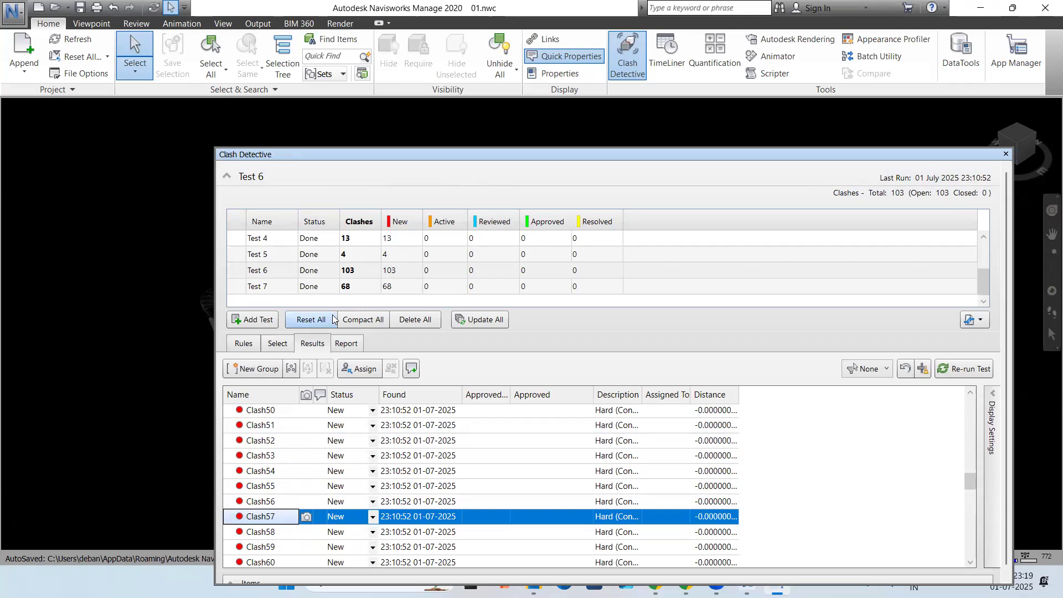
pyautogui.moveTo(386, 154); pyautogui.dragTo(196, 33)
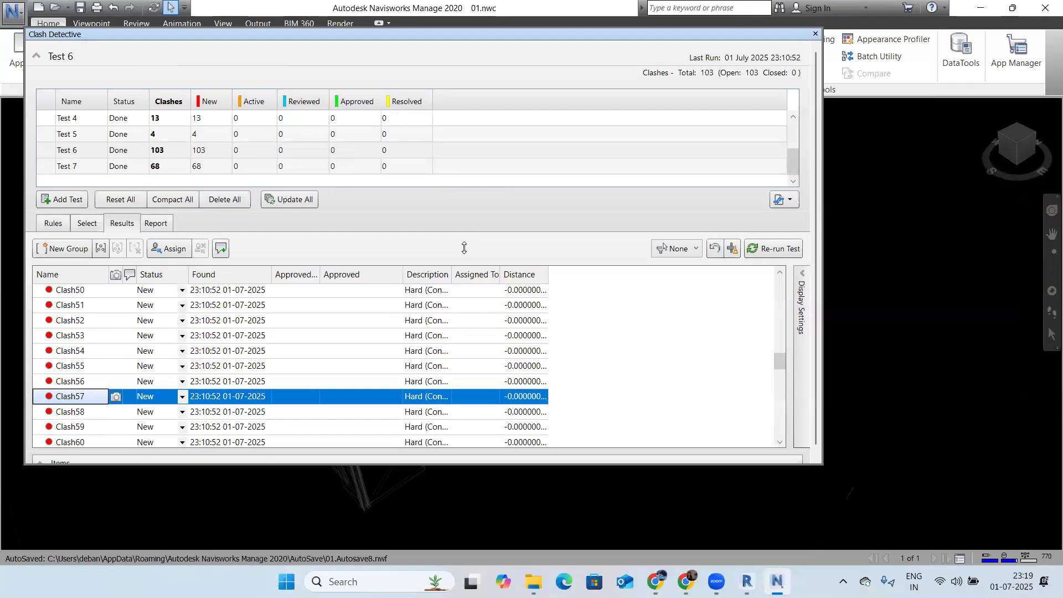
pyautogui.click(85, 336)
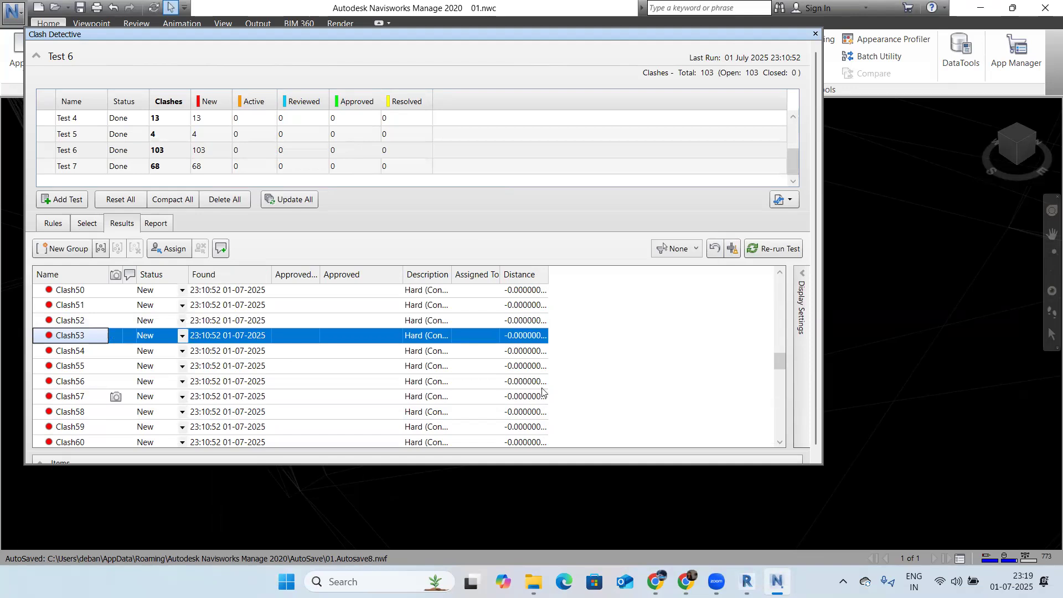
# Step: Export the clash tests as an XML file named 01 to the Desktop
pyautogui.click(784, 200)
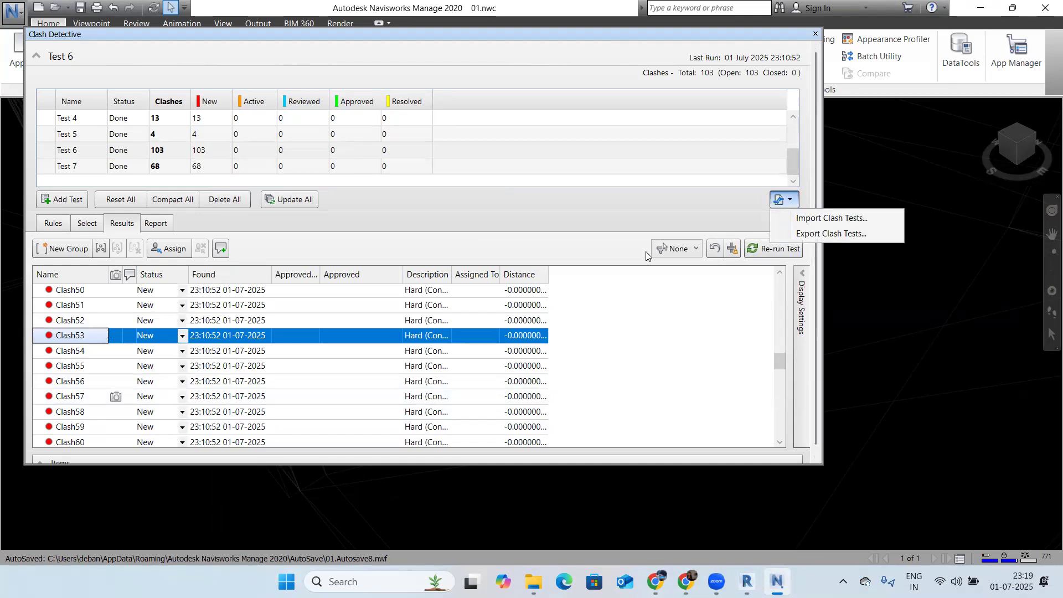
pyautogui.click(817, 233)
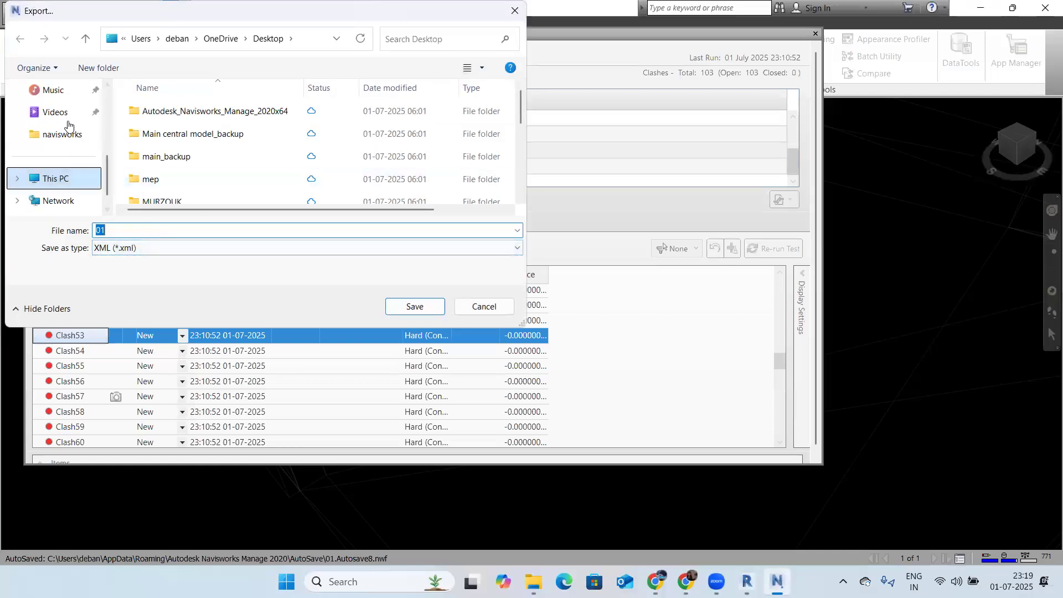
pyautogui.scroll(3, 52, 167)
pyautogui.click(55, 182)
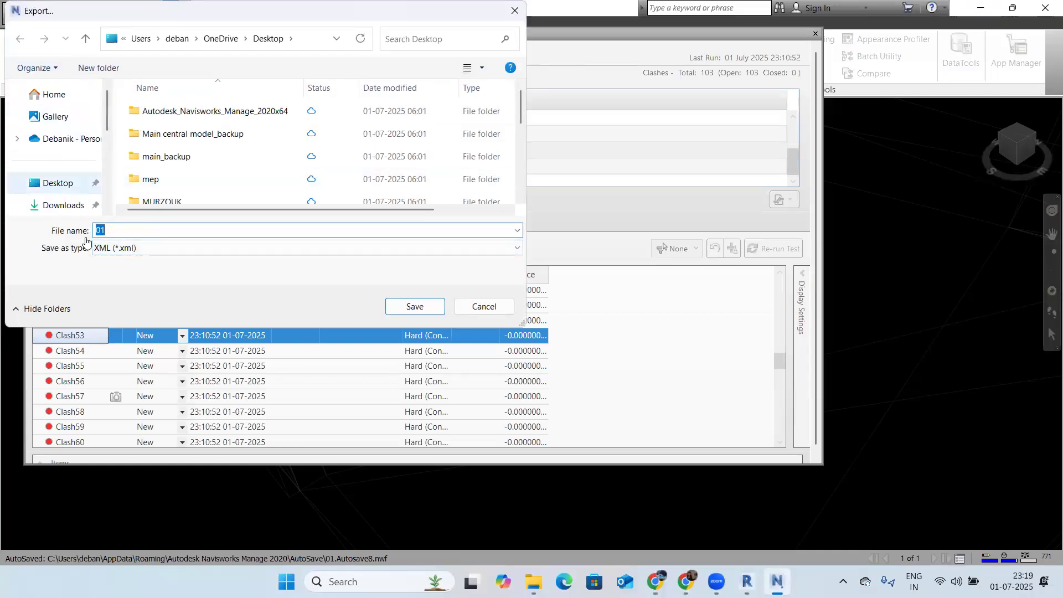
pyautogui.click(416, 307)
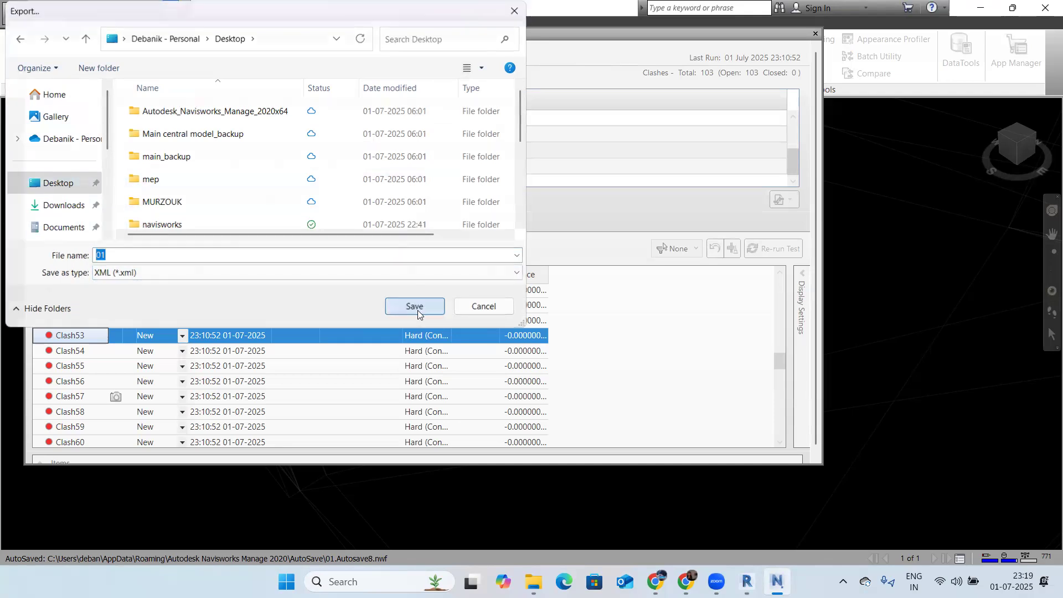
# Step: Switch to File Explorer, open the exported 01 XML file from the Desktop to view its contents, and return to Navisworks
pyautogui.click(533, 581)
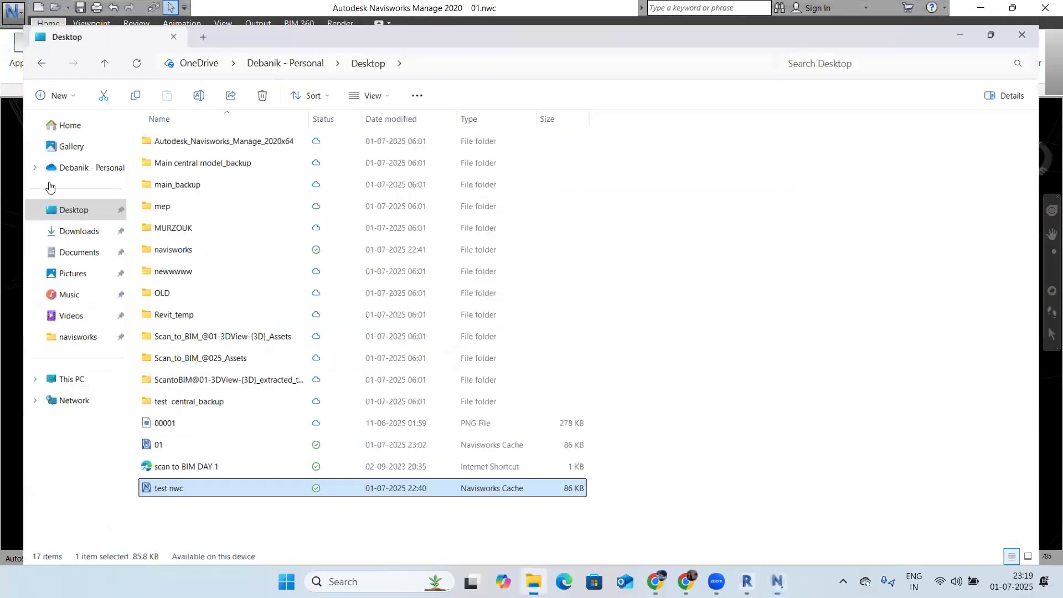
pyautogui.doubleClick(160, 463)
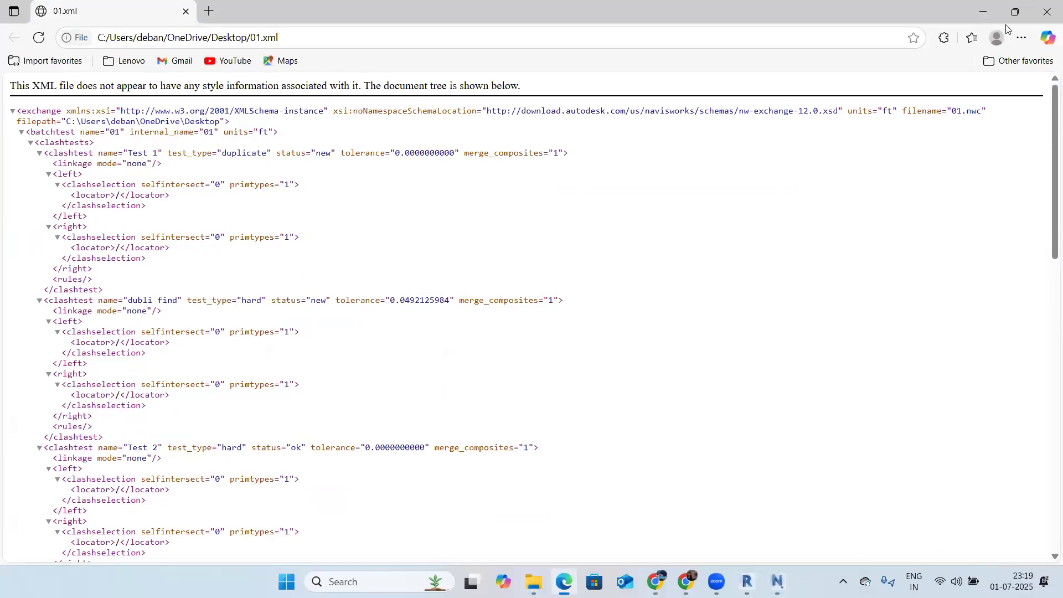
pyautogui.moveTo(303, 77); pyautogui.dragTo(300, 132)
pyautogui.click(650, 135)
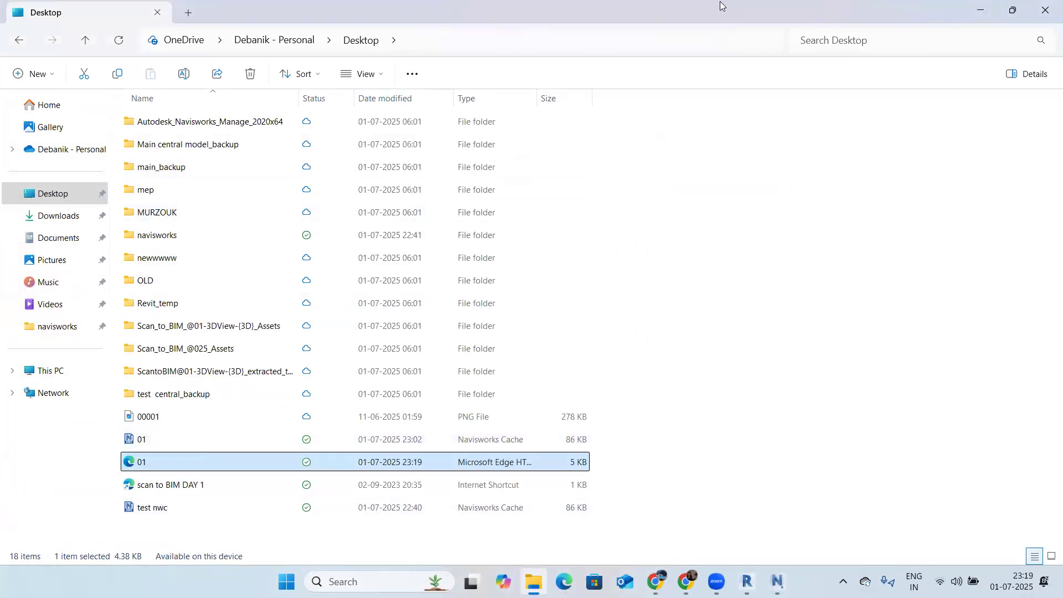
pyautogui.click(981, 10)
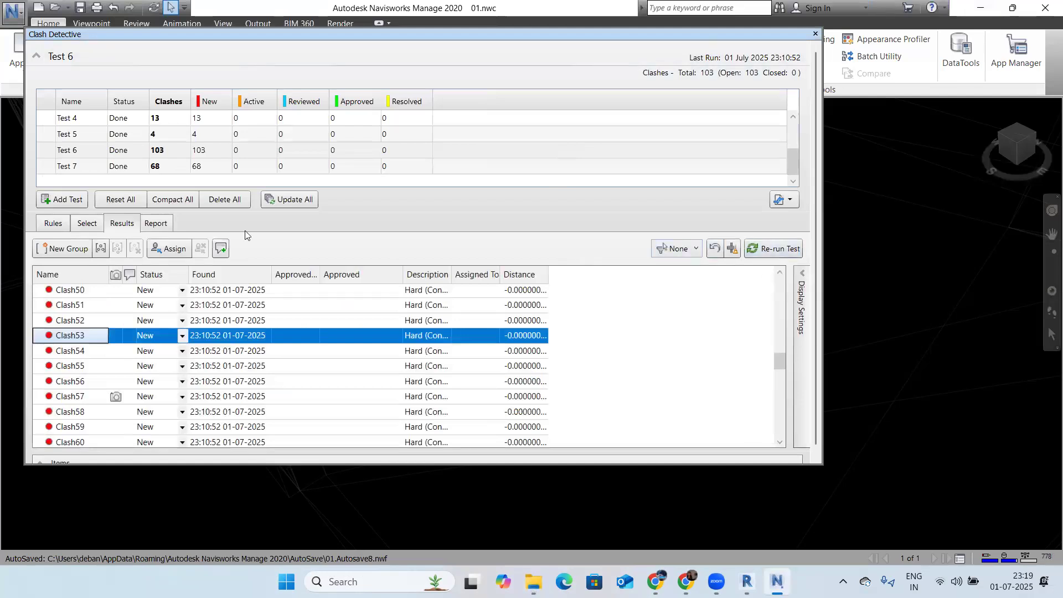
# Step: Check which file formats the clash test export offers, and leave the export without saving
pyautogui.click(784, 200)
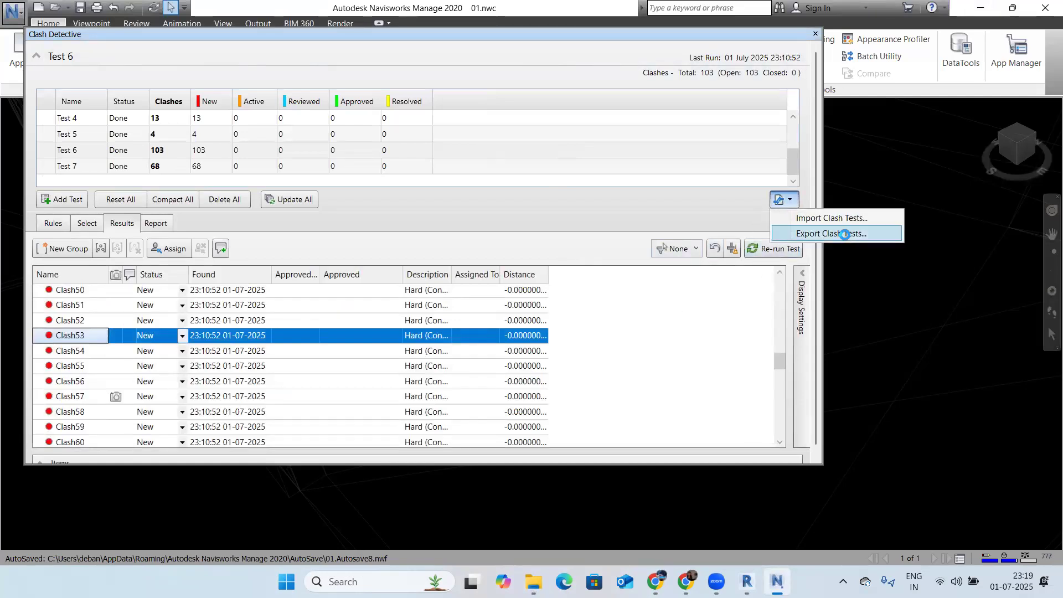
pyautogui.click(845, 234)
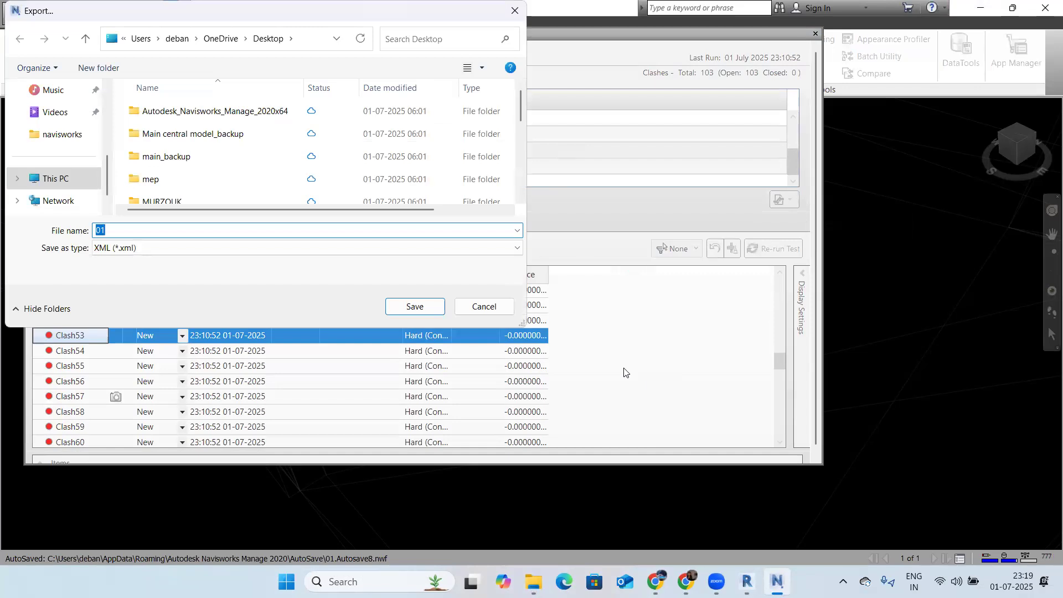
pyautogui.click(186, 251)
pyautogui.click(115, 260)
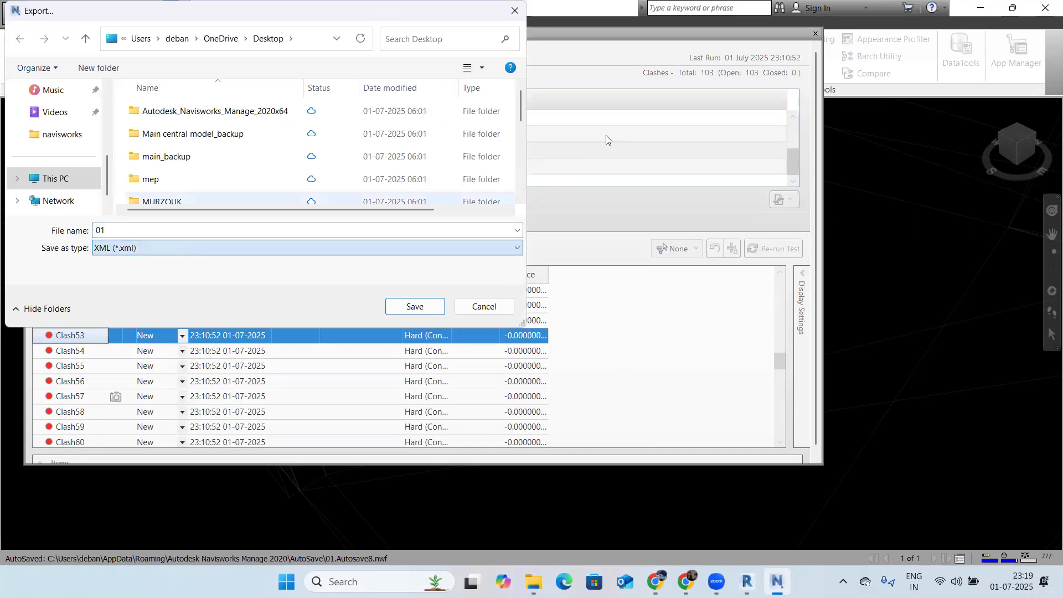
pyautogui.press('Return')
pyautogui.scroll(-4, 598, 367)
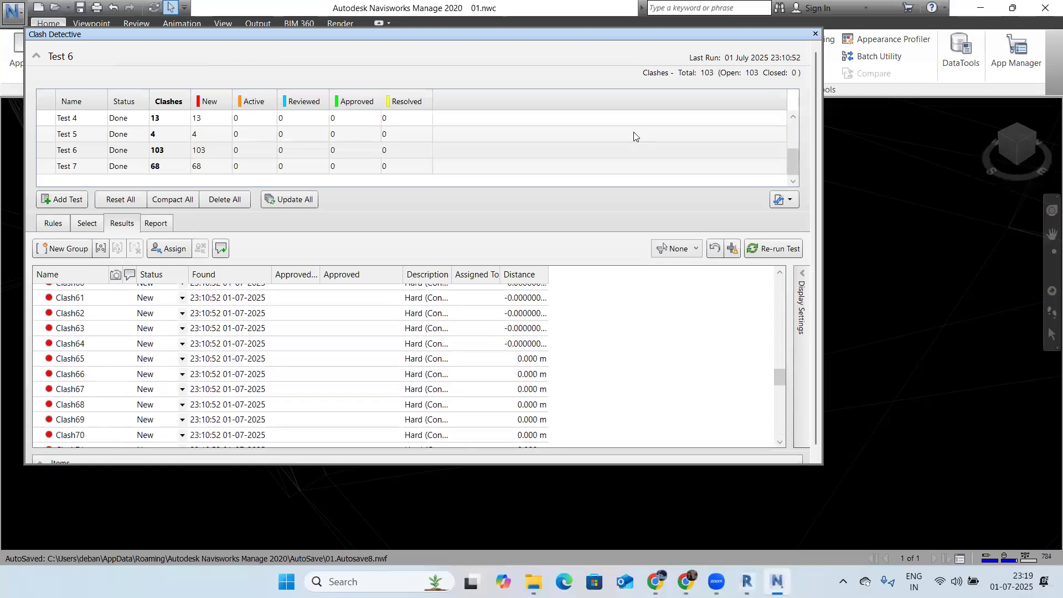
pyautogui.moveTo(421, 34); pyautogui.dragTo(464, 67)
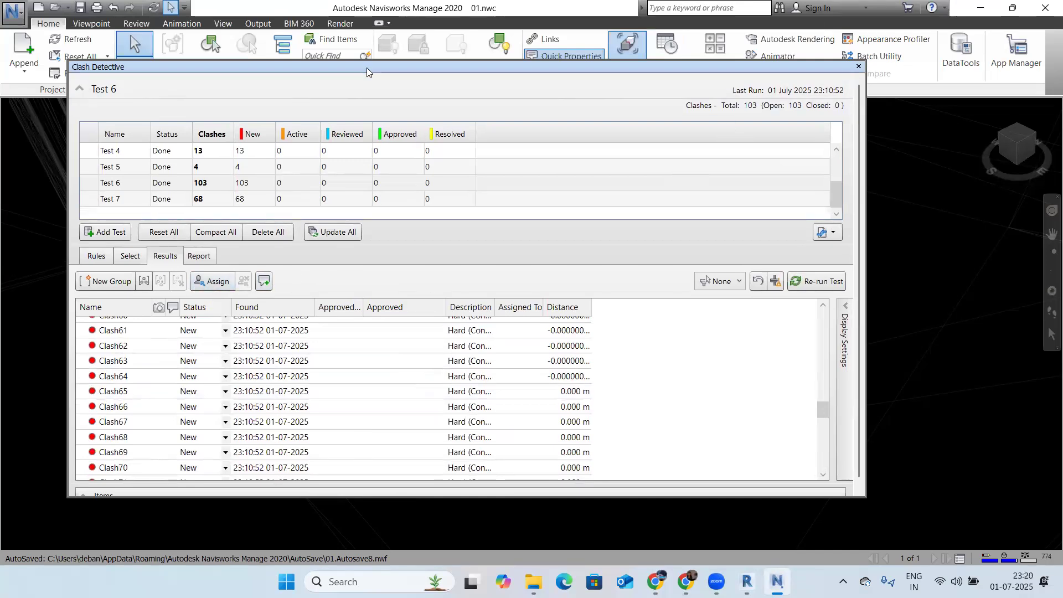
pyautogui.moveTo(366, 67); pyautogui.dragTo(292, 70)
pyautogui.click(751, 234)
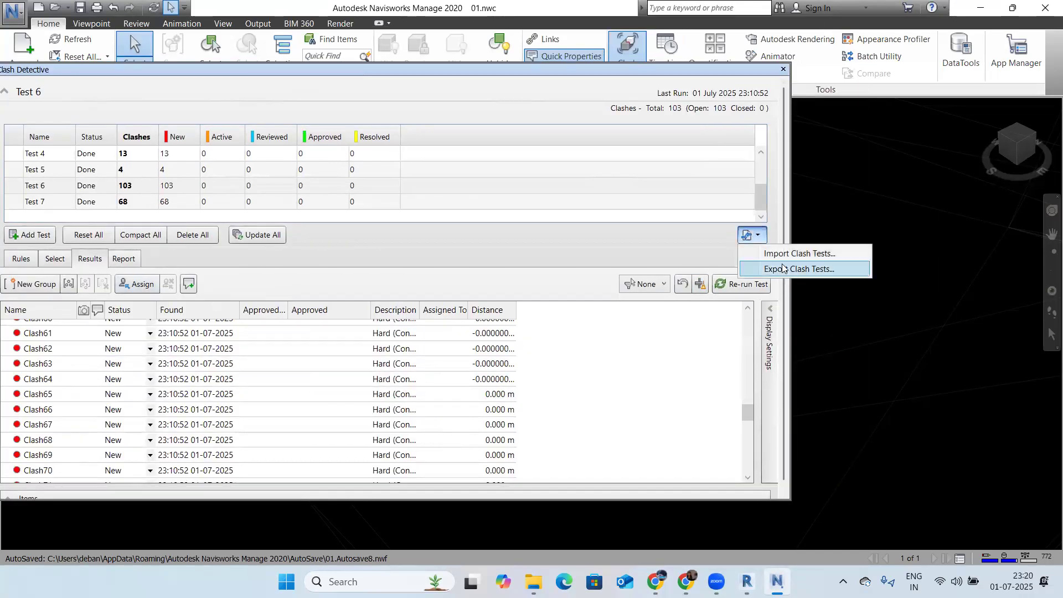
pyautogui.click(799, 270)
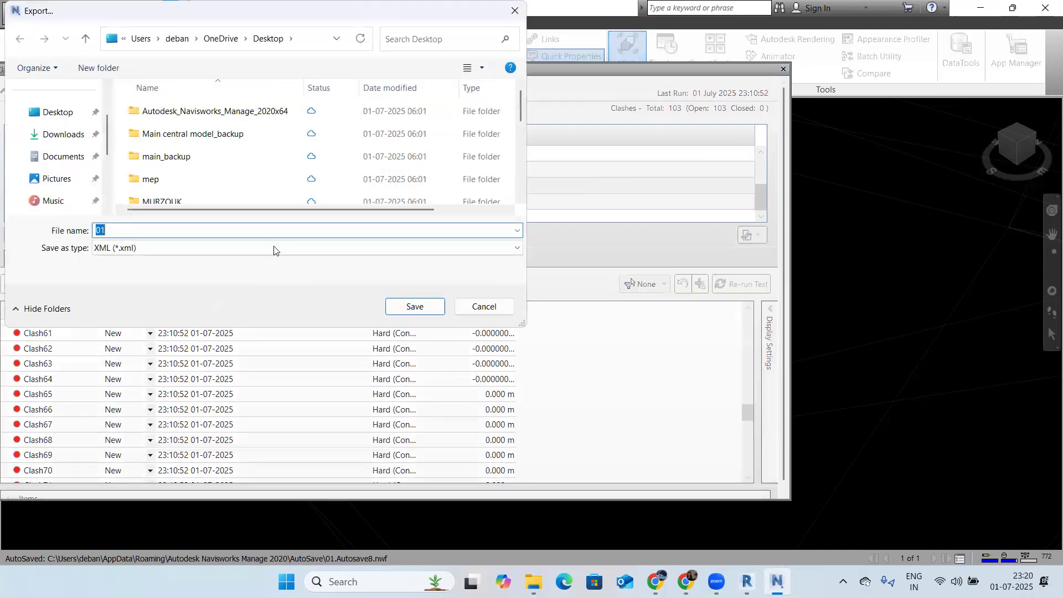
pyautogui.click(273, 248)
pyautogui.click(249, 261)
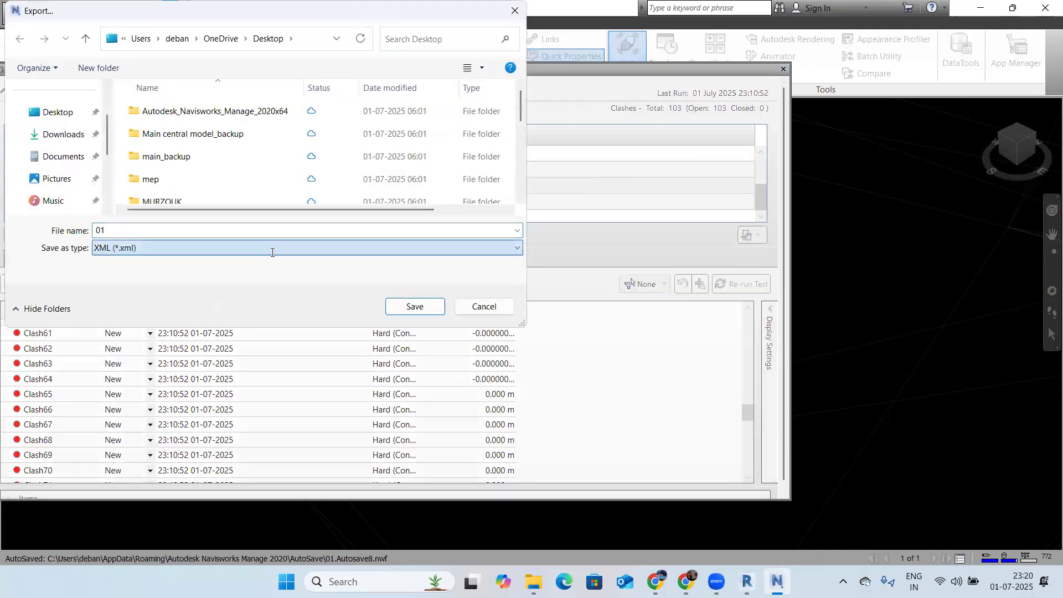
pyautogui.click(515, 10)
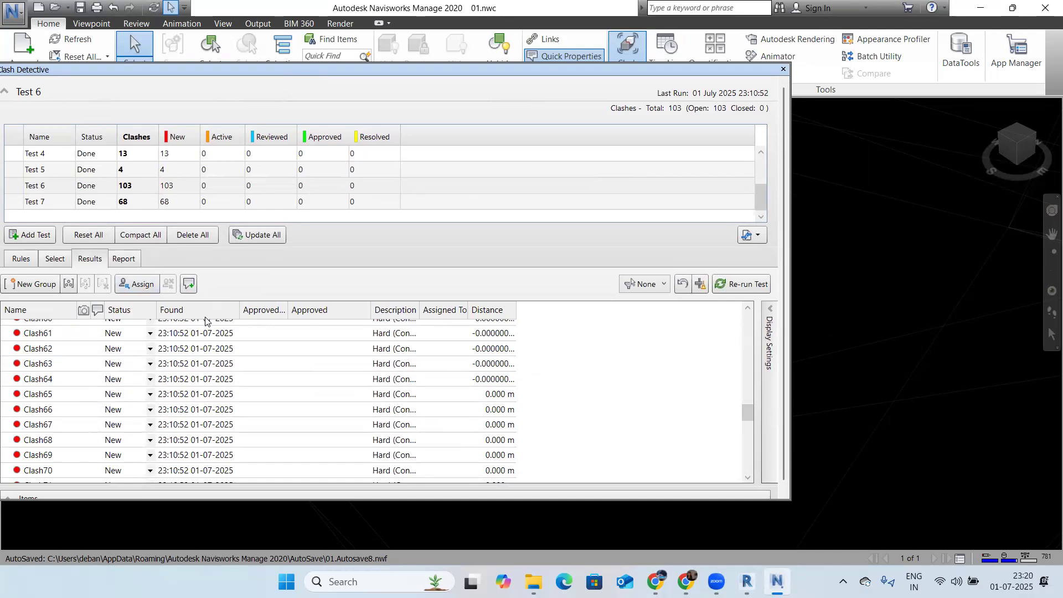
# Step: Set the Test 6 report contents to include Item Path and exclude Summary, Assigned To and Approved By
pyautogui.click(123, 259)
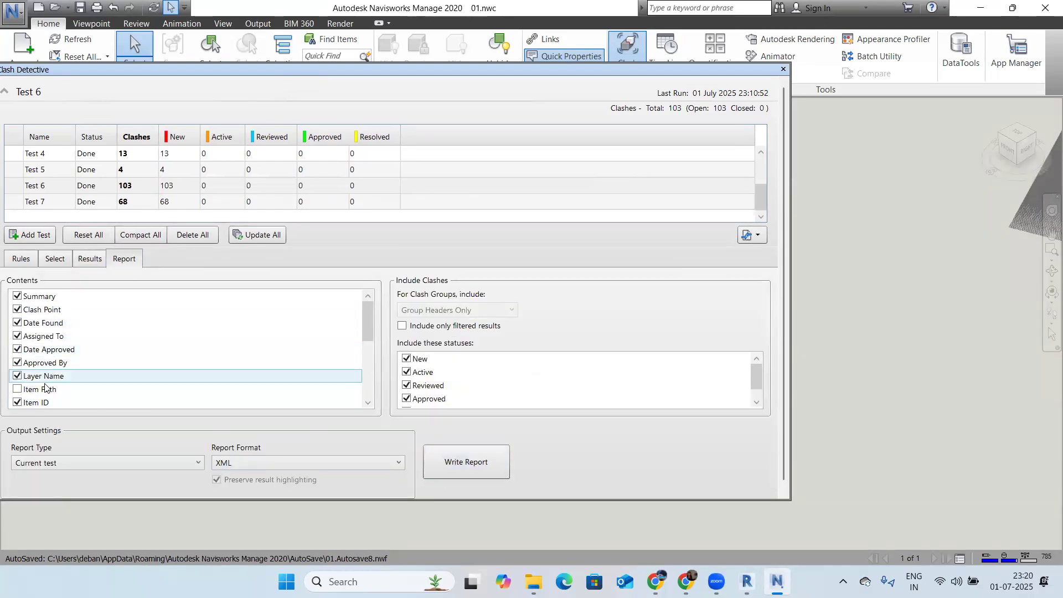
pyautogui.click(17, 388)
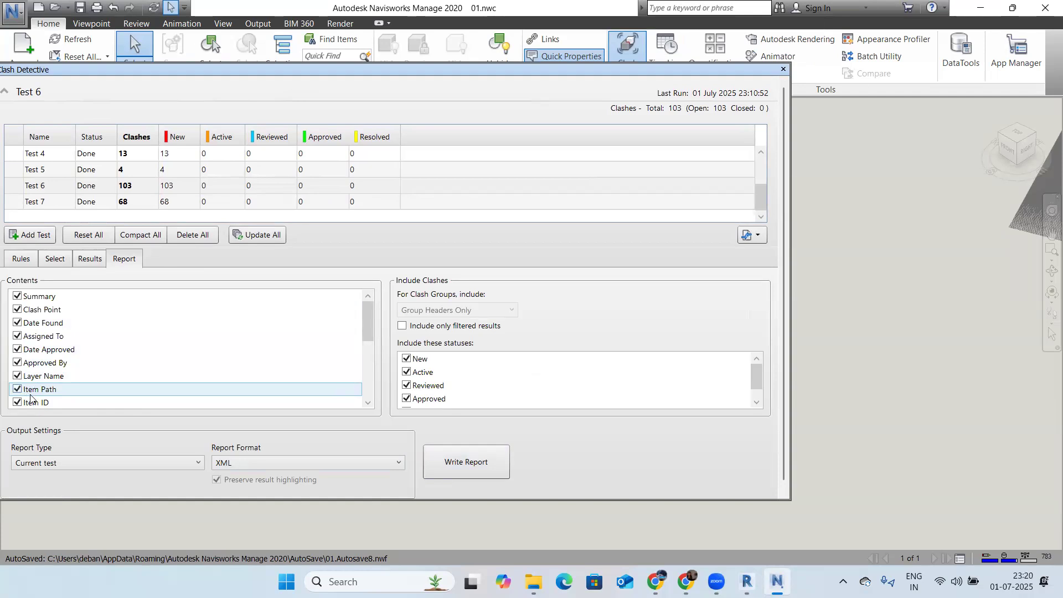
pyautogui.click(18, 295)
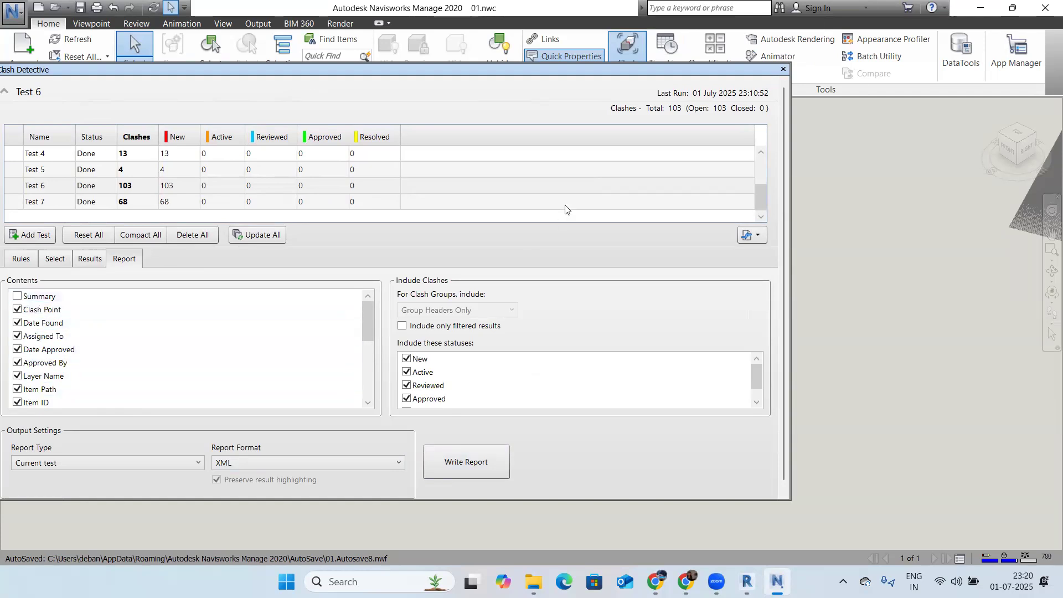
pyautogui.click(17, 336)
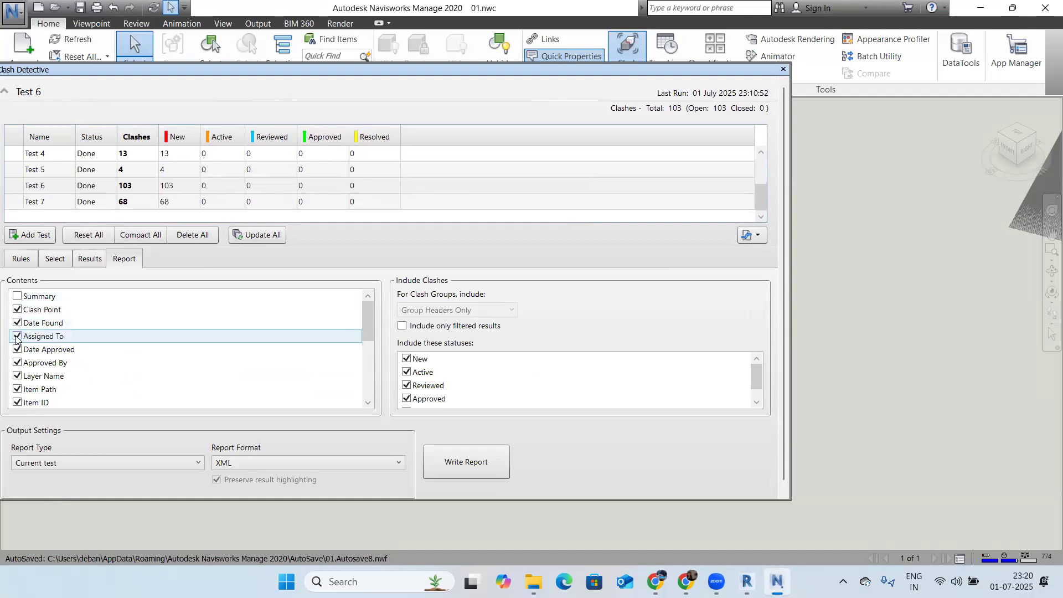
pyautogui.click(17, 364)
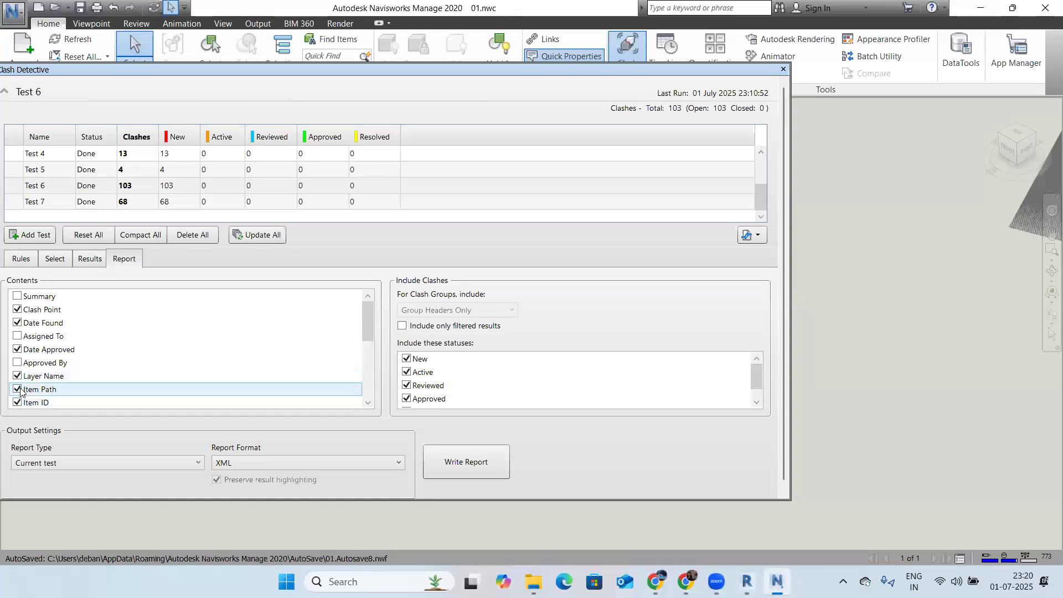
pyautogui.scroll(-3, 373, 409)
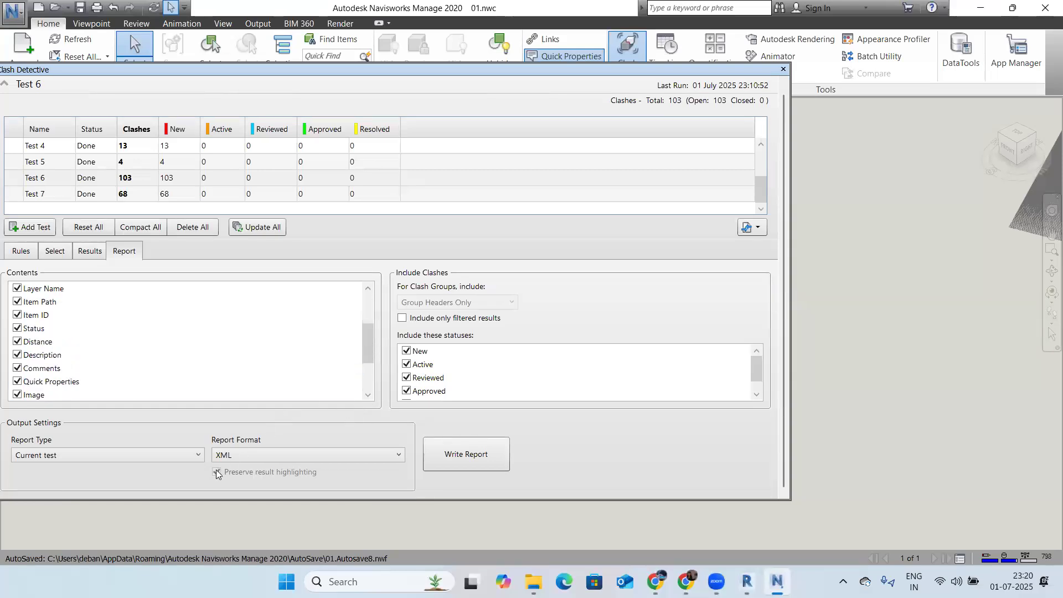
# Step: Set the report format to HTML and the report type to Current test, and review the included clash statuses
pyautogui.click(242, 457)
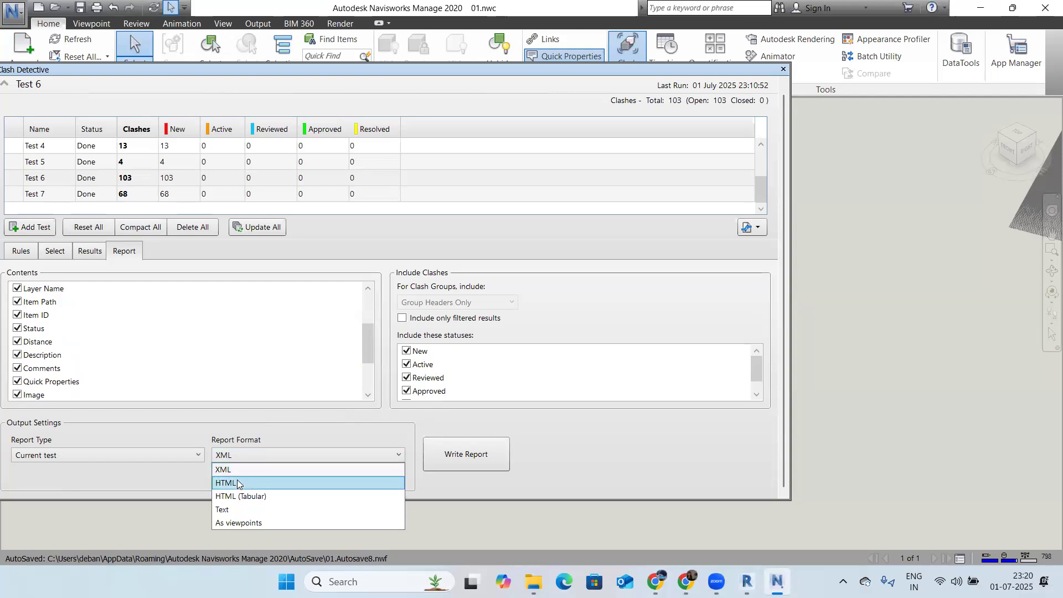
pyautogui.click(239, 483)
pyautogui.click(240, 458)
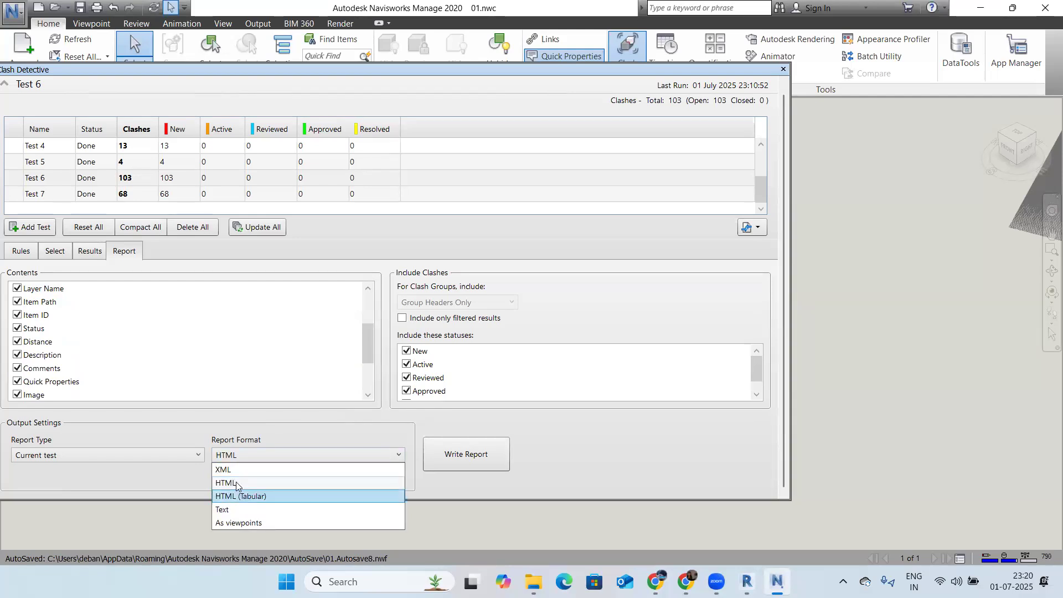
pyautogui.click(236, 485)
pyautogui.click(93, 460)
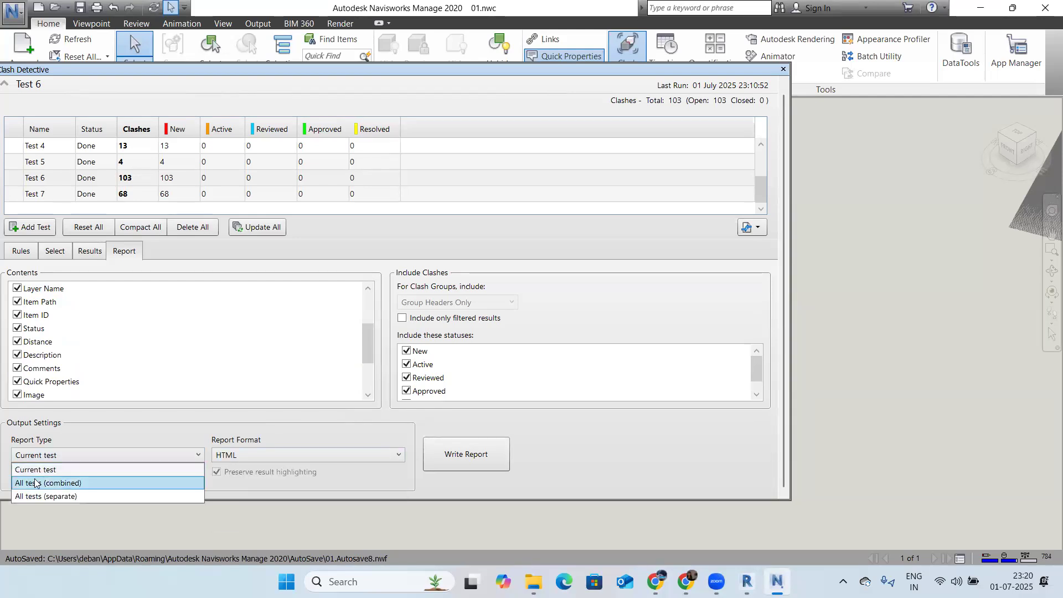
pyautogui.click(45, 471)
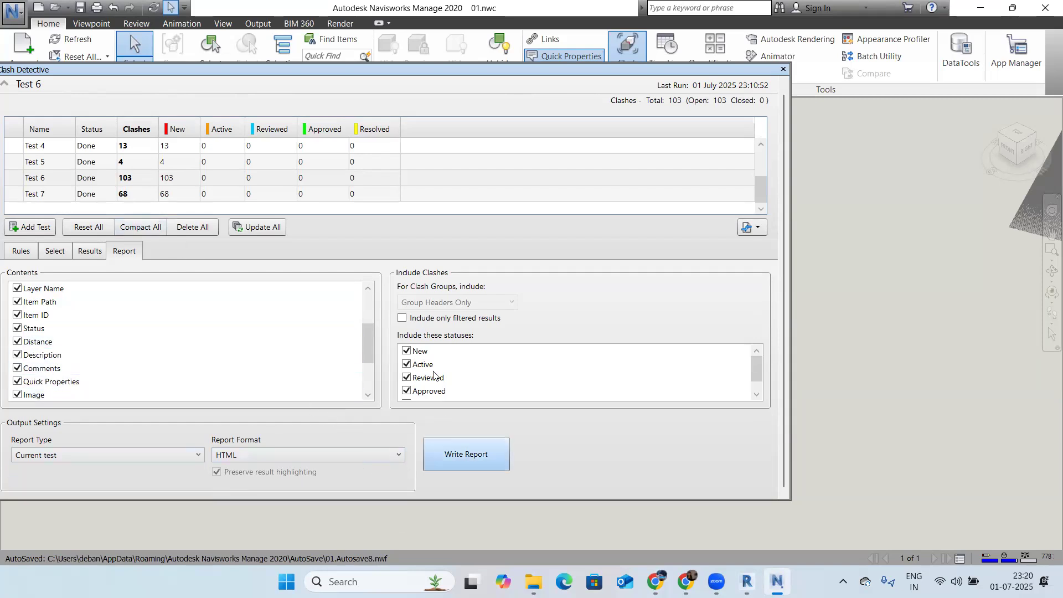
pyautogui.scroll(-1, 546, 373)
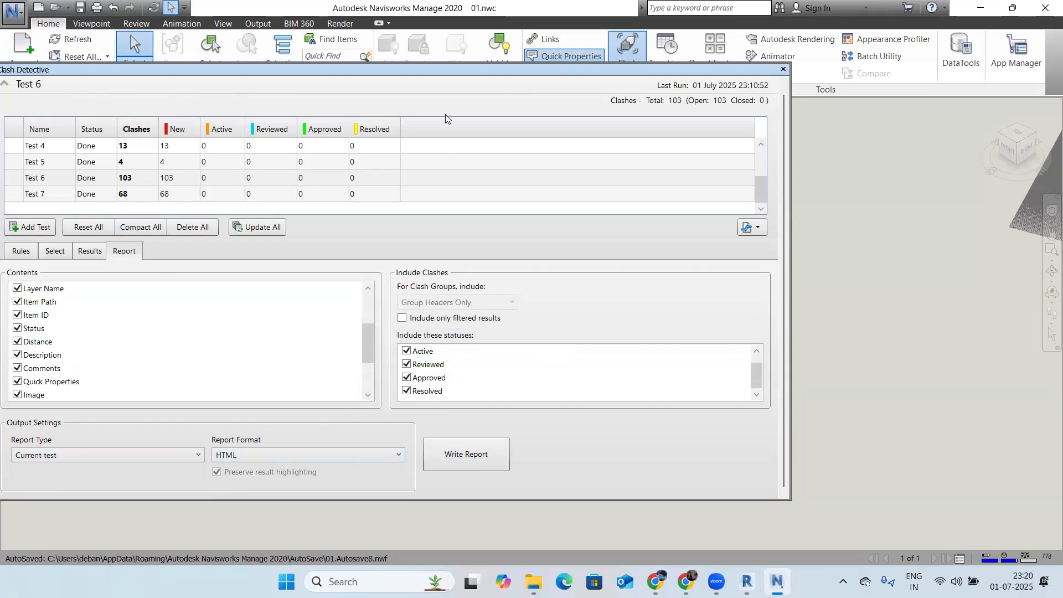
# Step: Write the Test 6 clash report to the Desktop as an HTML file named 0005
pyautogui.moveTo(447, 70); pyautogui.dragTo(505, 293)
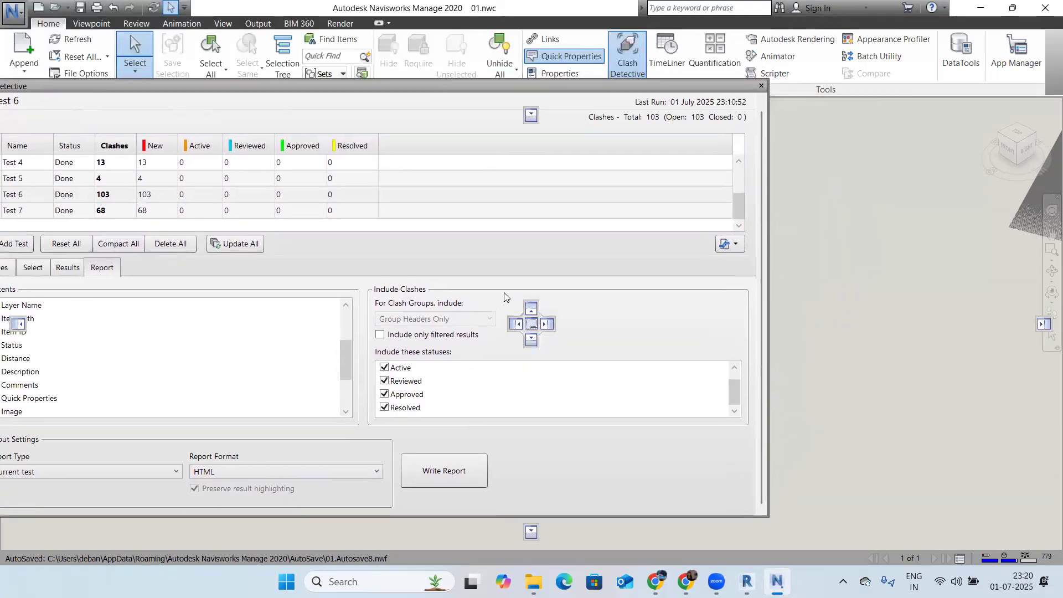
pyautogui.click(521, 562)
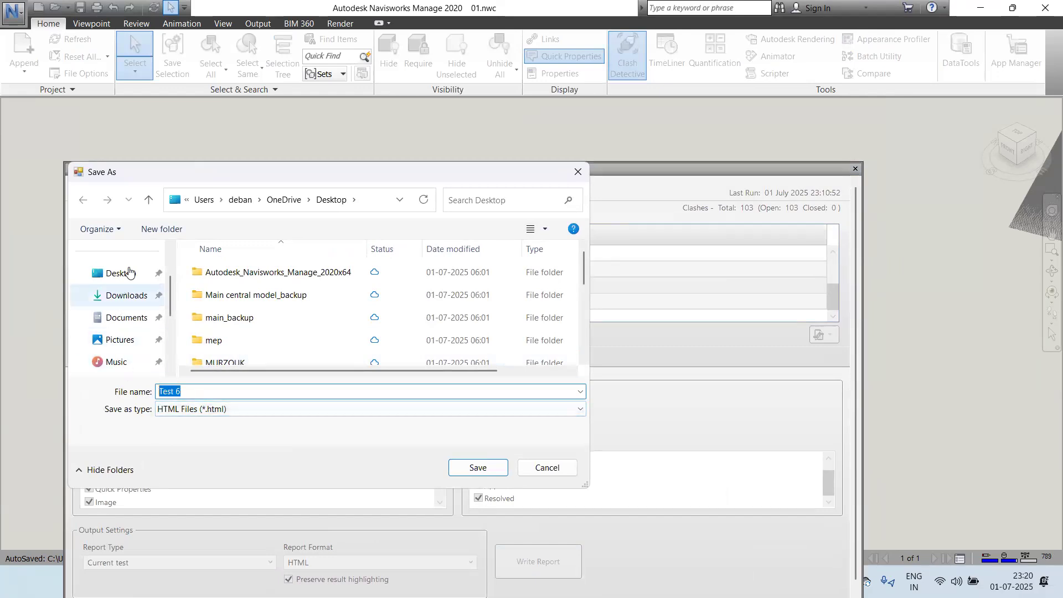
pyautogui.click(119, 273)
pyautogui.click(183, 416)
pyautogui.hotkey('ctrl', 'a')
pyautogui.write('0005')
pyautogui.press('Return')
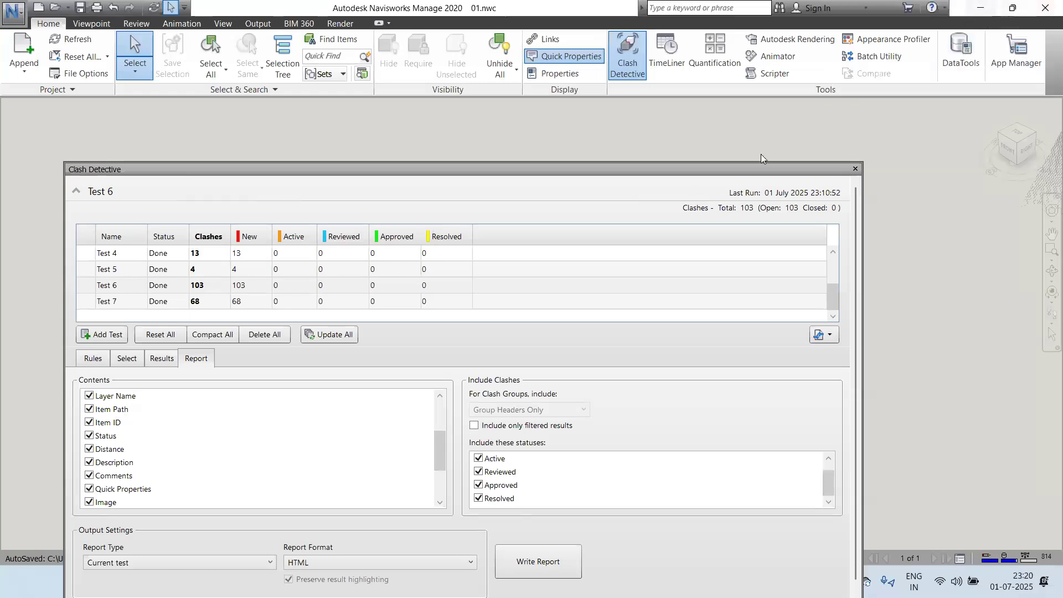
# Step: Minimize Navisworks, search Windows for the 0005 HTML report and open it in Microsoft Edge just once
pyautogui.click(980, 7)
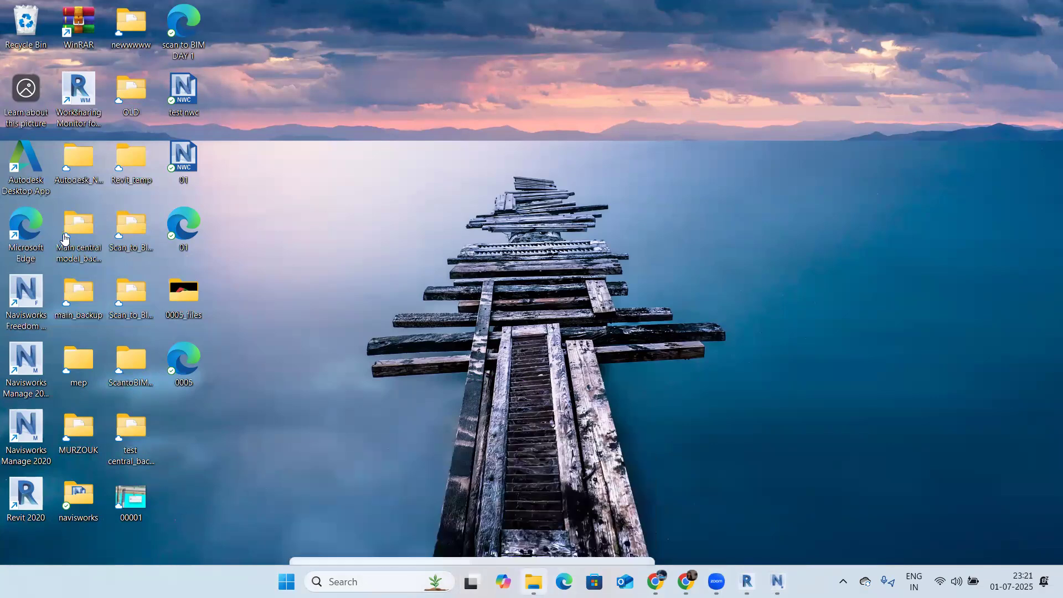
pyautogui.press('super+d')
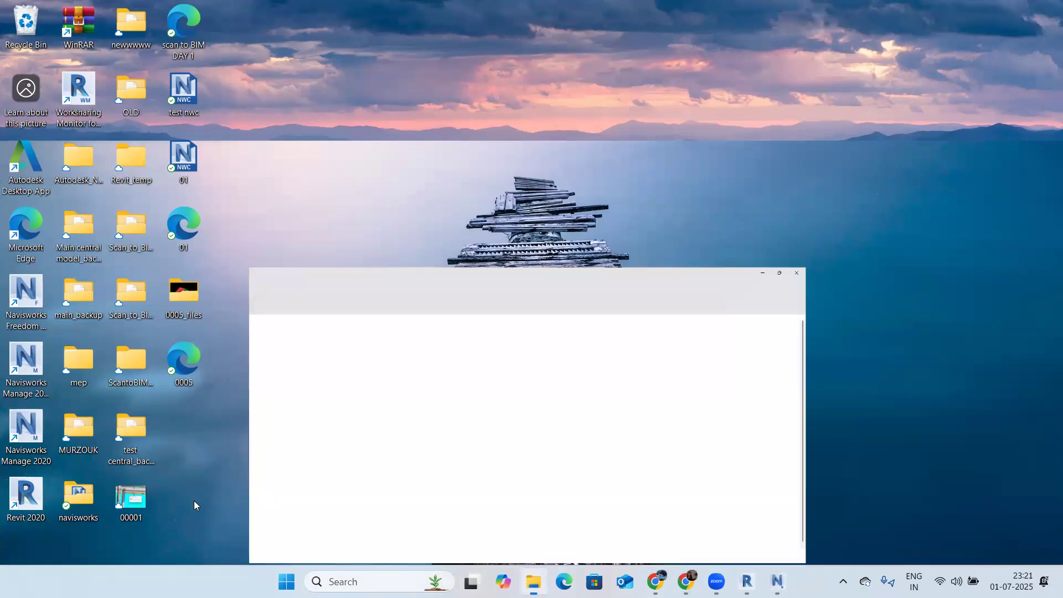
pyautogui.scroll(5, 179, 415)
pyautogui.scroll(-5, 179, 415)
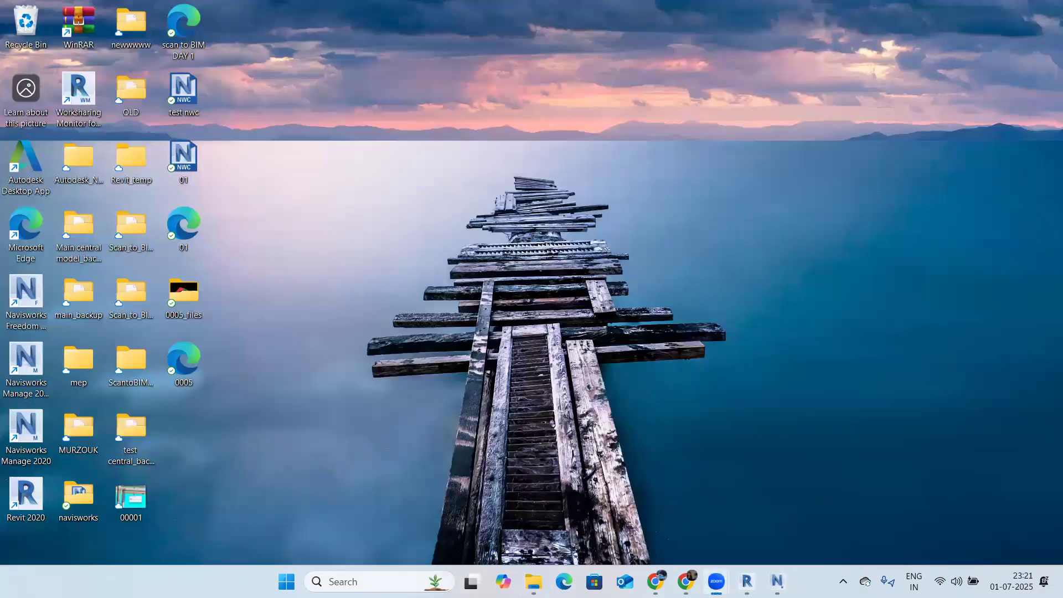
pyautogui.press('super+s')
pyautogui.write('000')
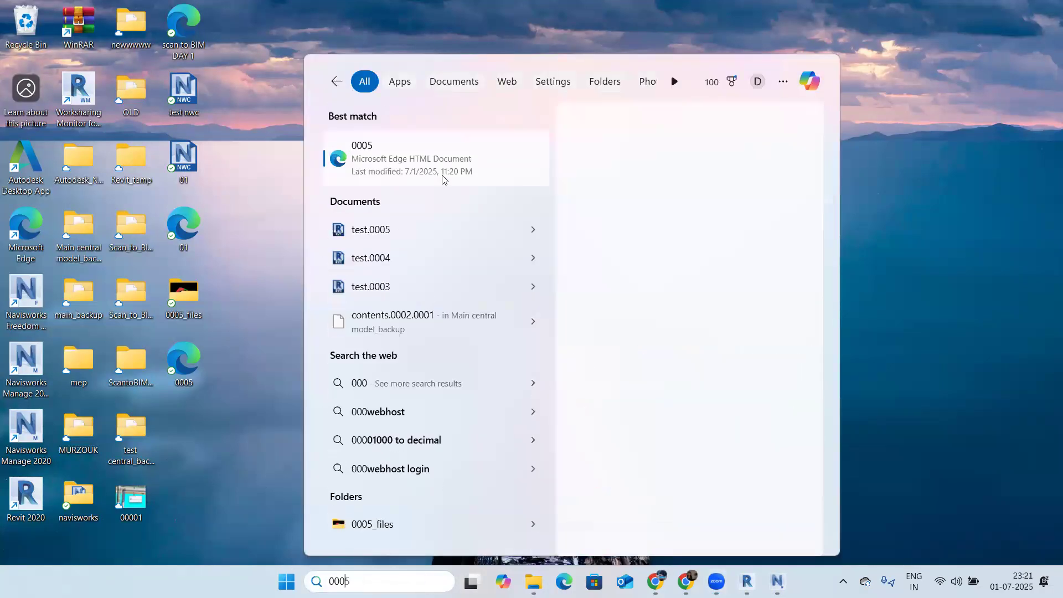
pyautogui.press('Return')
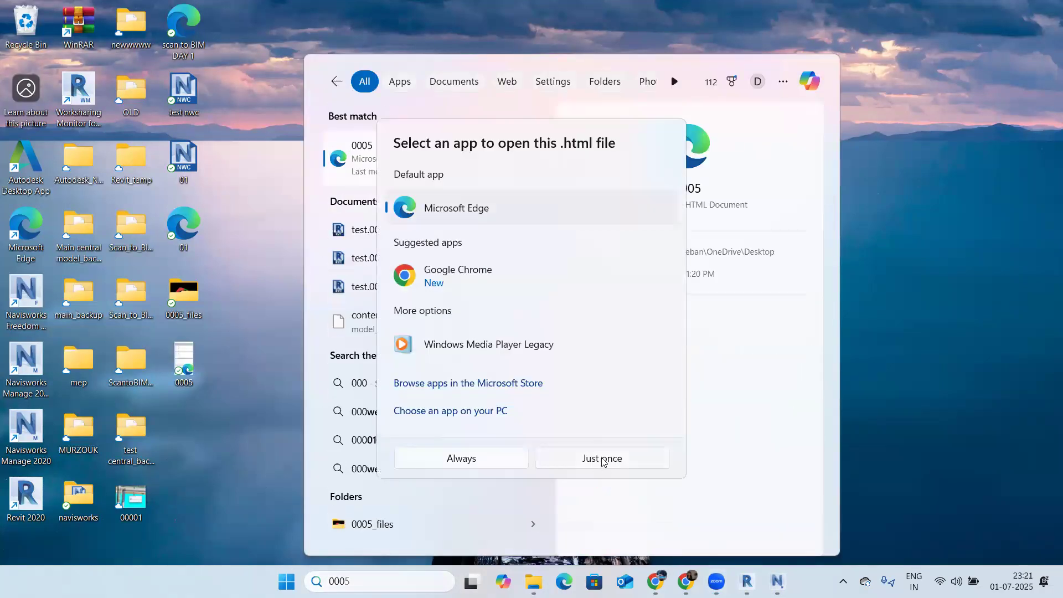
pyautogui.click(602, 459)
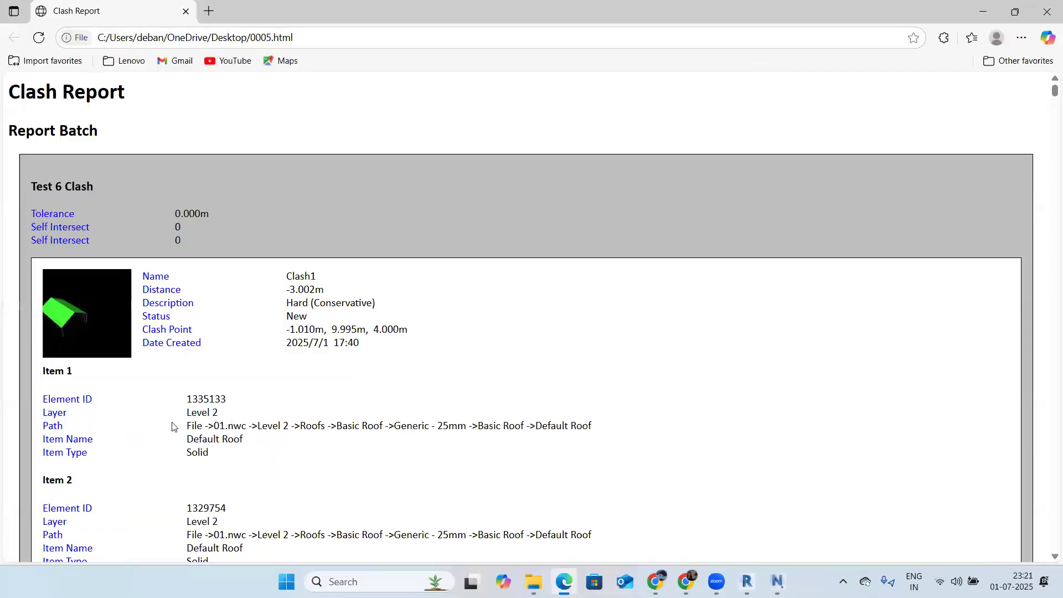
# Step: Examine the item names, element IDs and images listed for Clash1 and Clash2 in the HTML clash report
pyautogui.scroll(-1, 173, 427)
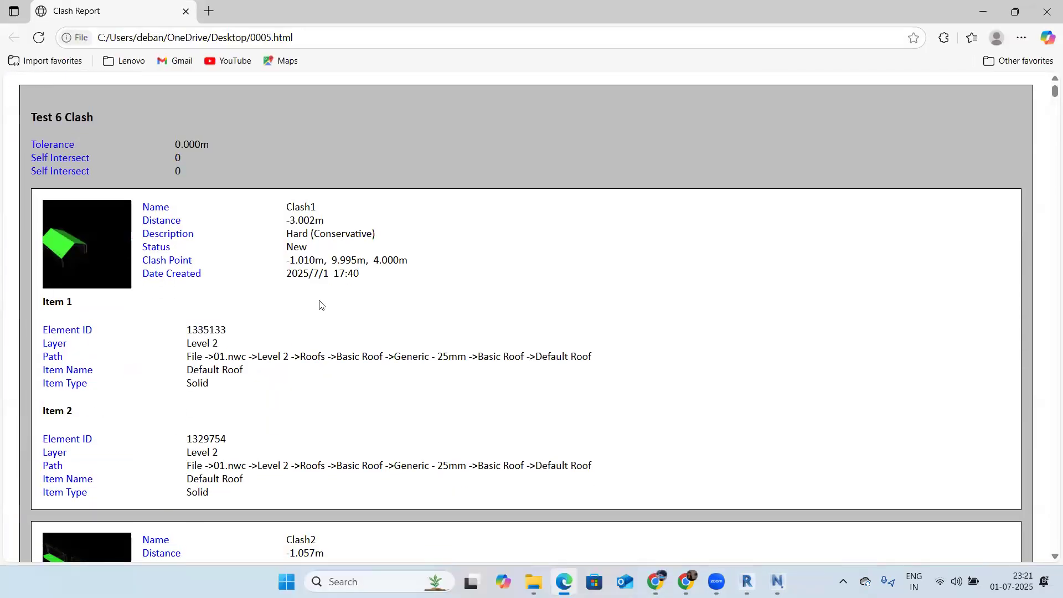
pyautogui.moveTo(189, 375); pyautogui.dragTo(266, 379)
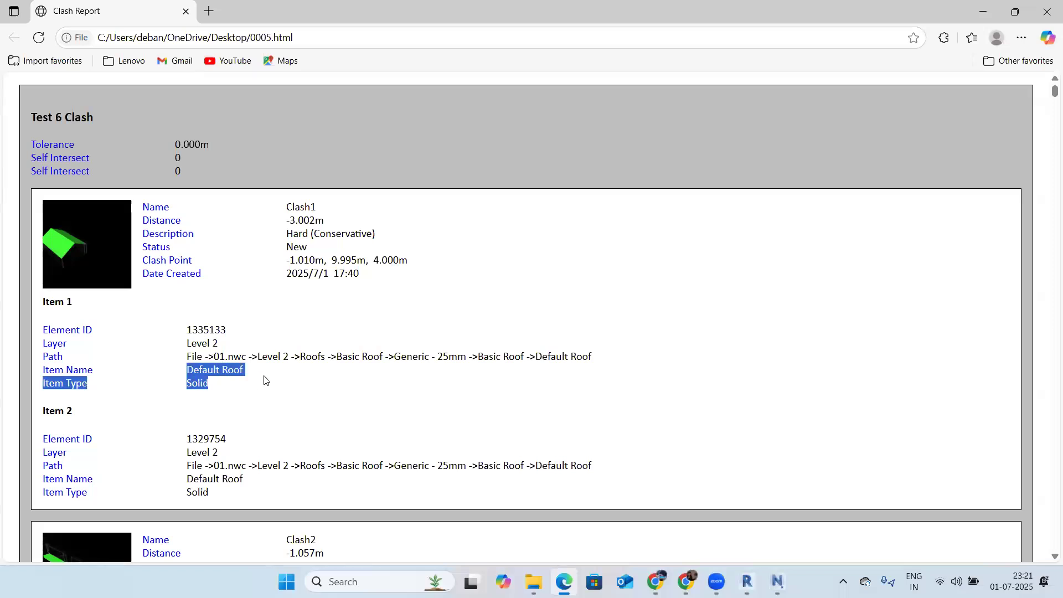
pyautogui.click(325, 228)
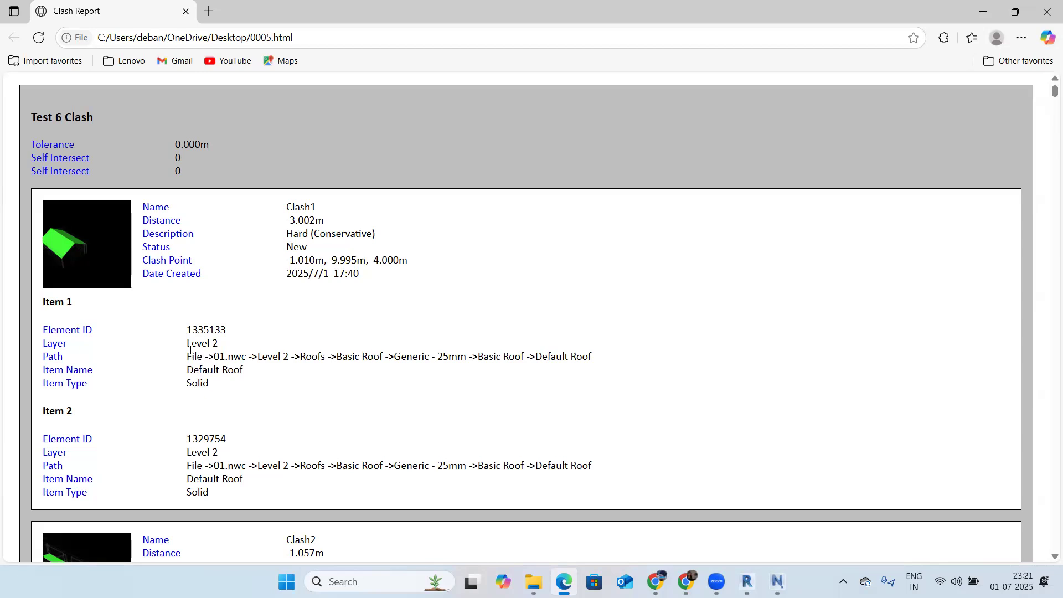
pyautogui.moveTo(188, 337); pyautogui.dragTo(250, 332)
pyautogui.moveTo(186, 330); pyautogui.dragTo(209, 331)
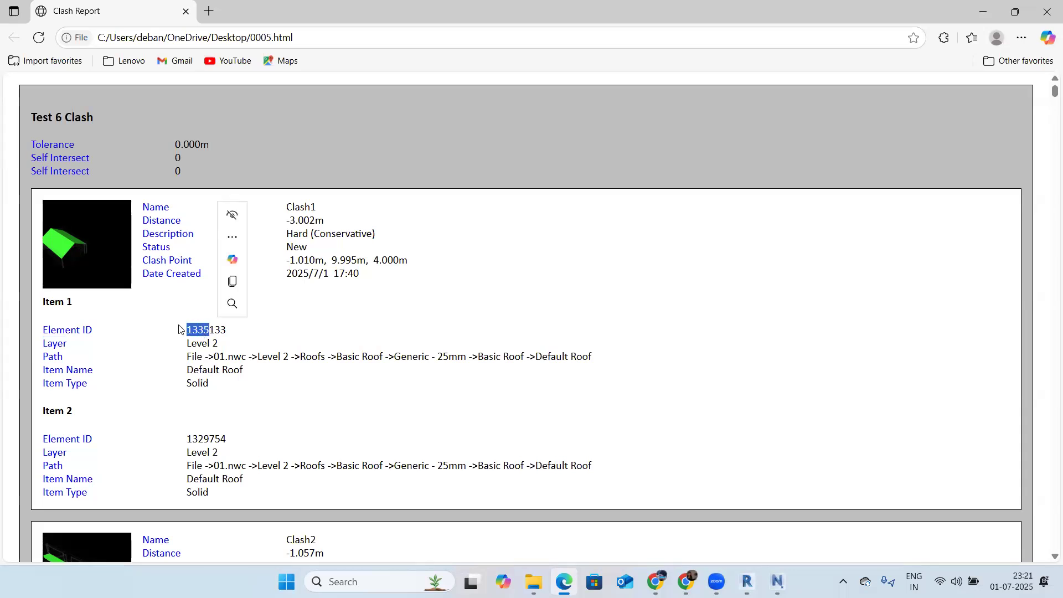
pyautogui.moveTo(186, 441); pyautogui.dragTo(257, 440)
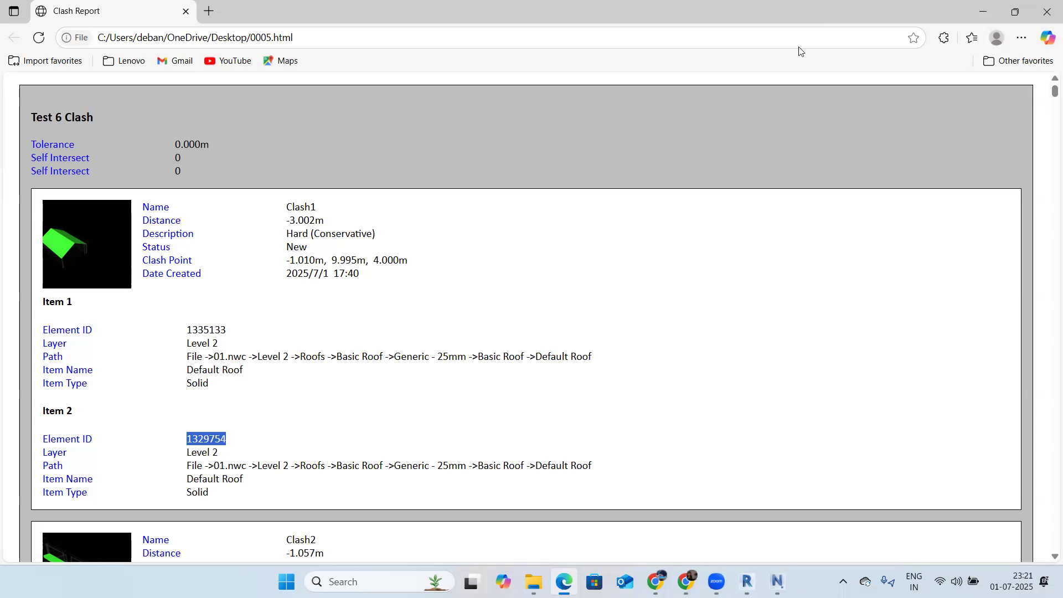
pyautogui.scroll(-5, 123, 340)
pyautogui.keyDown('ctrl'); pyautogui.scroll(2, 98, 392); pyautogui.keyUp('ctrl')
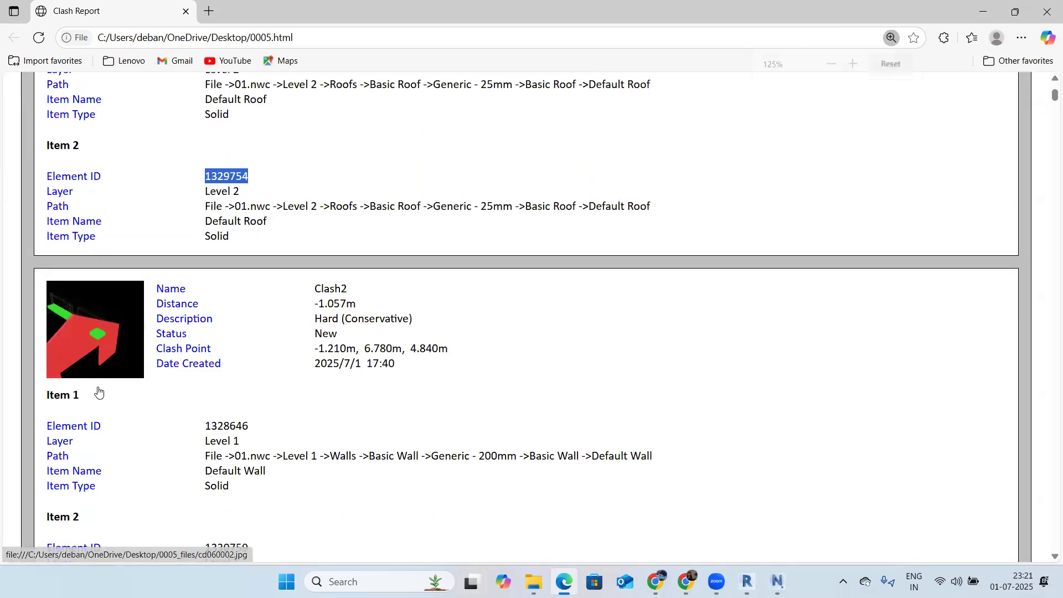
# Step: Copy element ID 1328646 of Clash2's Item 1 from the HTML report and select that wall by ID in Revit
pyautogui.keyDown('ctrl'); pyautogui.scroll(3, 99, 392); pyautogui.keyUp('ctrl')
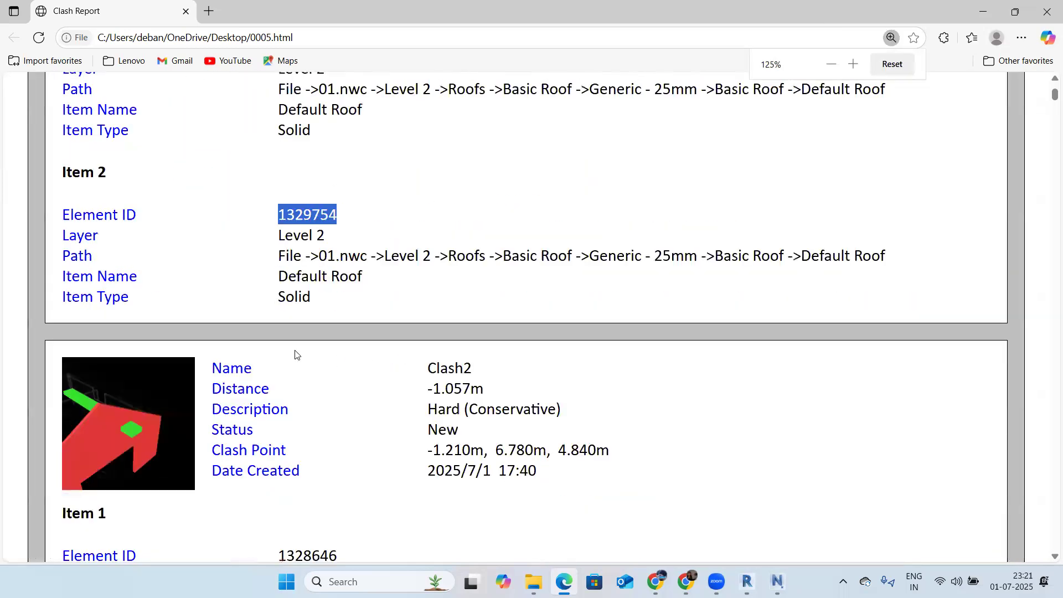
pyautogui.keyDown('ctrl'); pyautogui.scroll(-1, 295, 354); pyautogui.keyUp('ctrl')
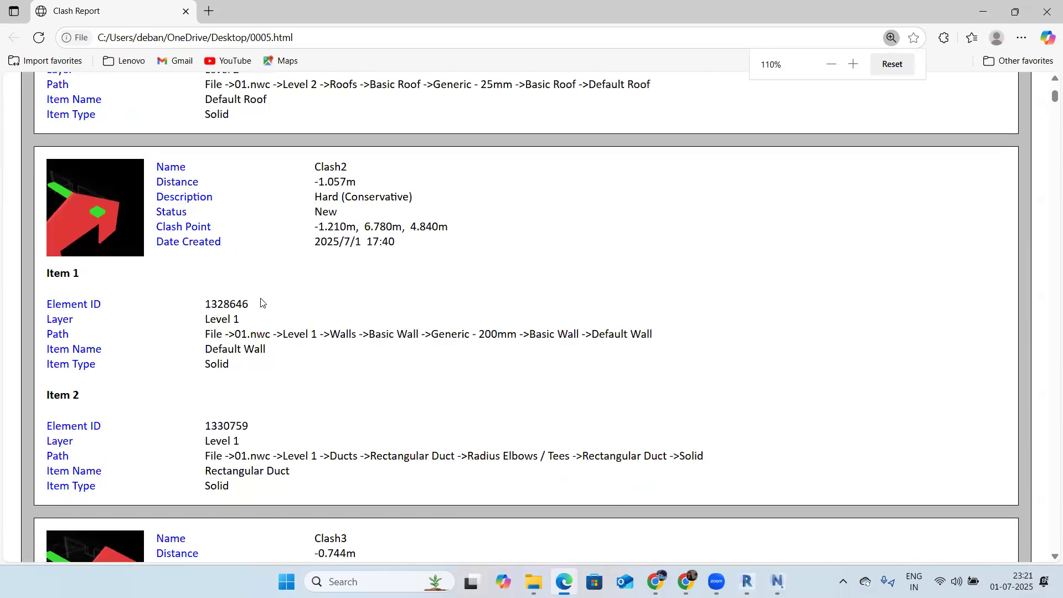
pyautogui.doubleClick(254, 303)
pyautogui.hotkey('ctrl', 'c')
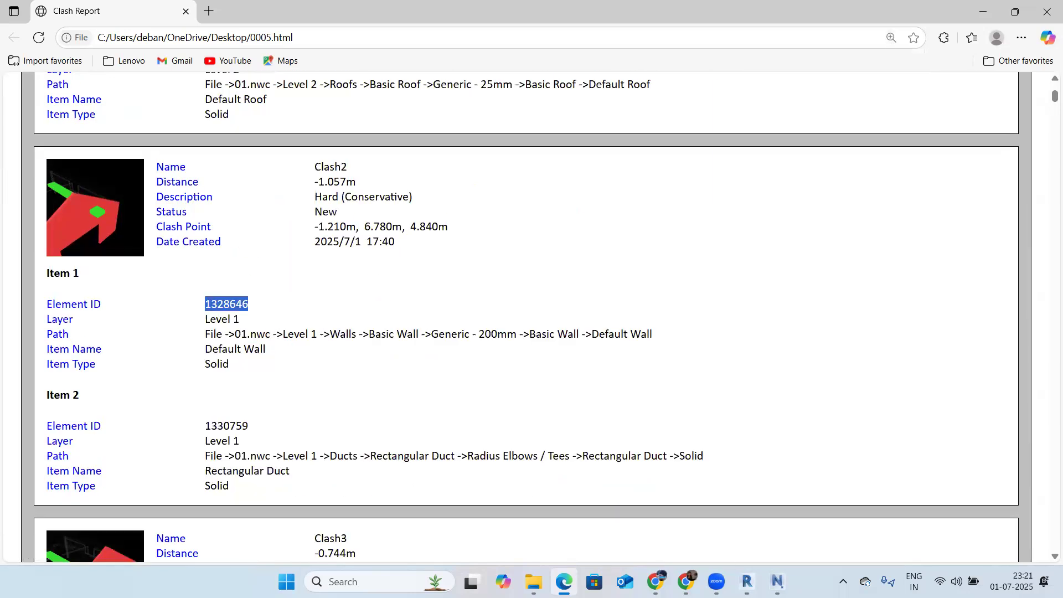
pyautogui.click(747, 581)
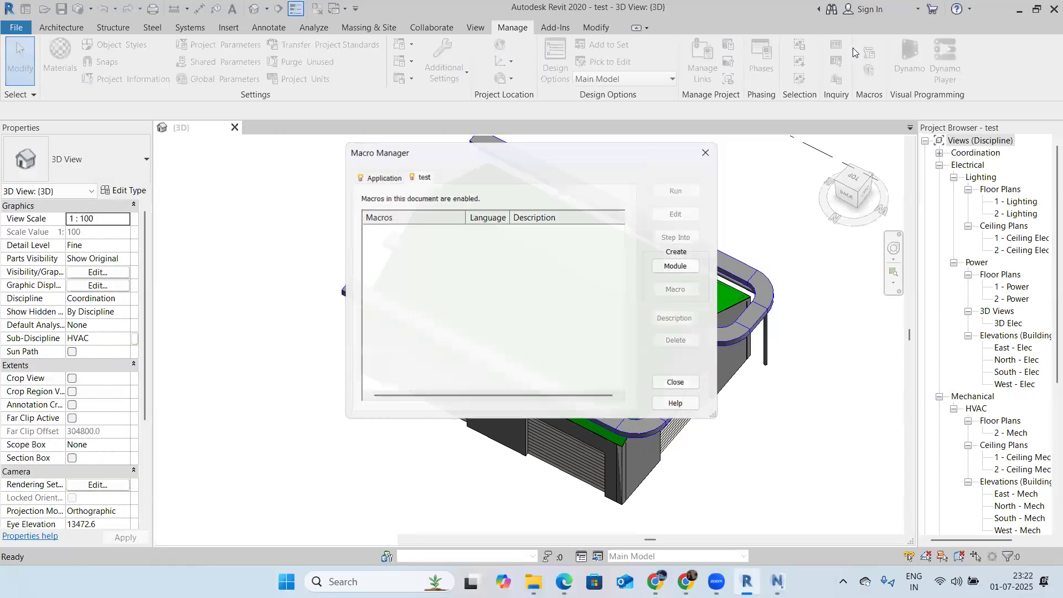
pyautogui.press('Escape')
pyautogui.click(837, 61)
pyautogui.hotkey('ctrl', 'v')
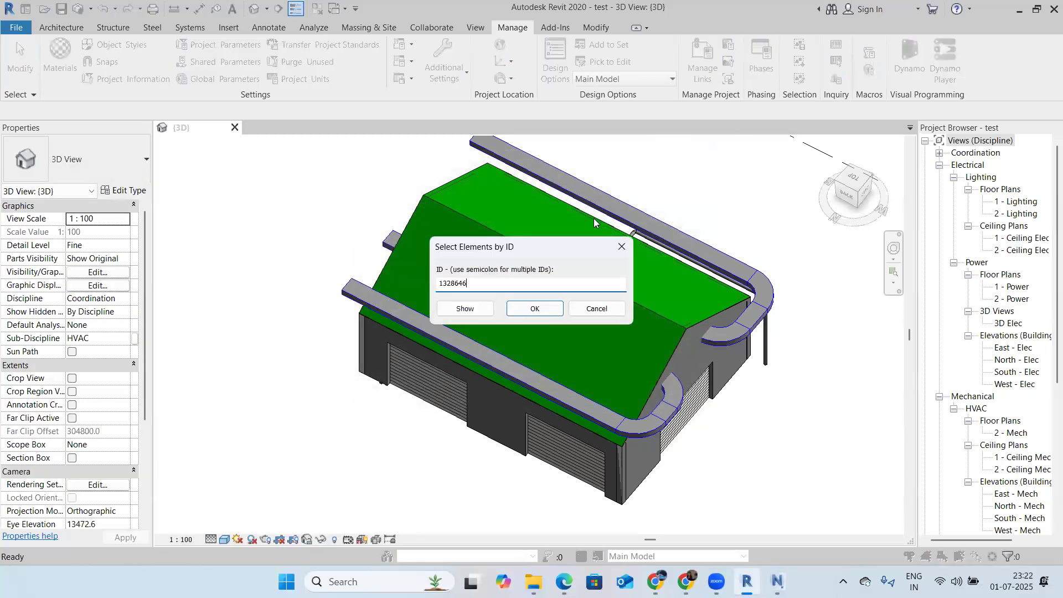
pyautogui.press('Return')
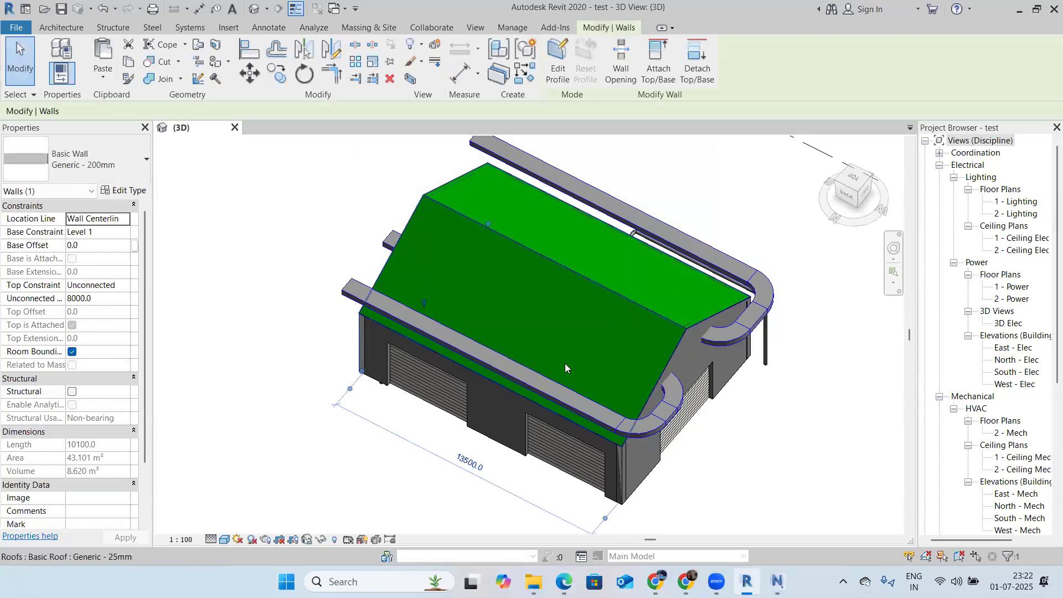
# Step: Isolate the selected wall with a section box in the 3D view, inspect the duct crossing it and clear the selection
pyautogui.press('b')
pyautogui.press('x')
pyautogui.keyDown('shift'); pyautogui.moveTo(461, 348); pyautogui.dragTo(545, 319, button='middle'); pyautogui.keyUp('shift')
pyautogui.press('Escape')
pyautogui.scroll(1, 487, 266)
# Step: Mark element ID 1330759 of Clash2's Item 2 in the report, minimize the browser and select the clashing rectangular duct in Revit
pyautogui.hotkey('alt', 'Tab')
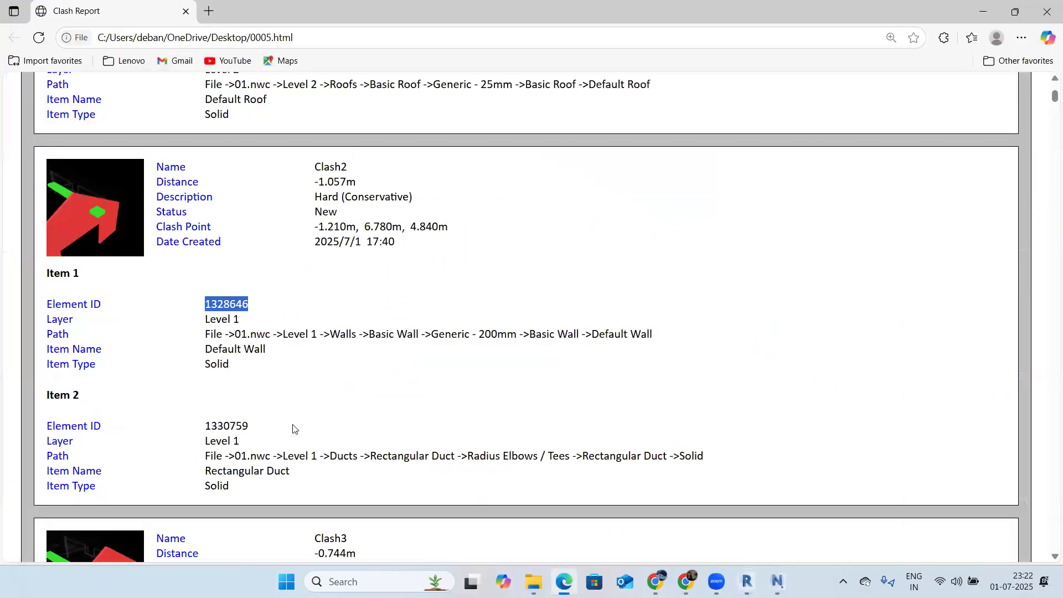
pyautogui.doubleClick(226, 427)
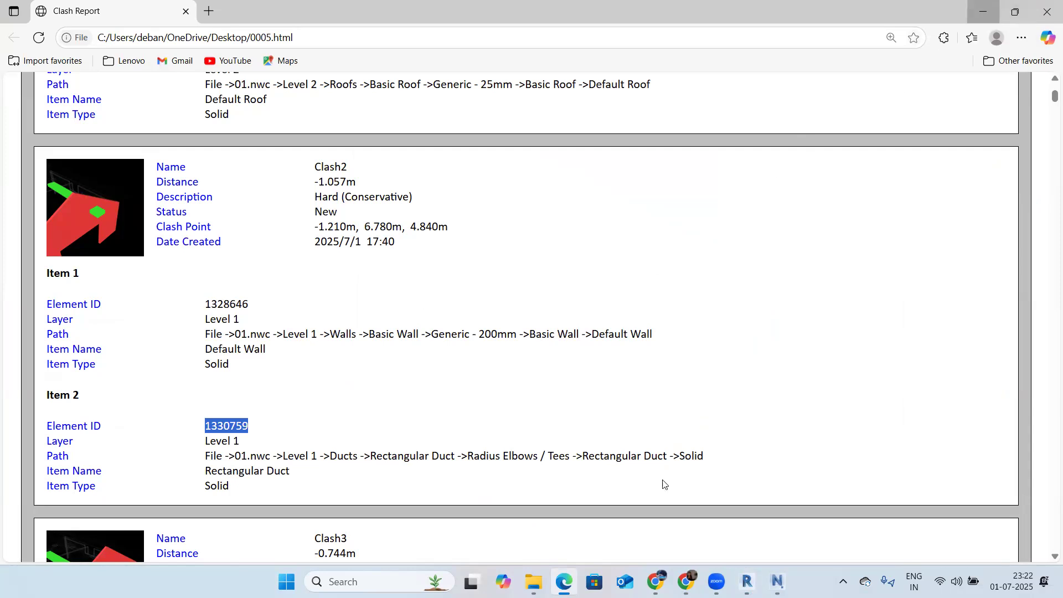
pyautogui.press('super+Down')
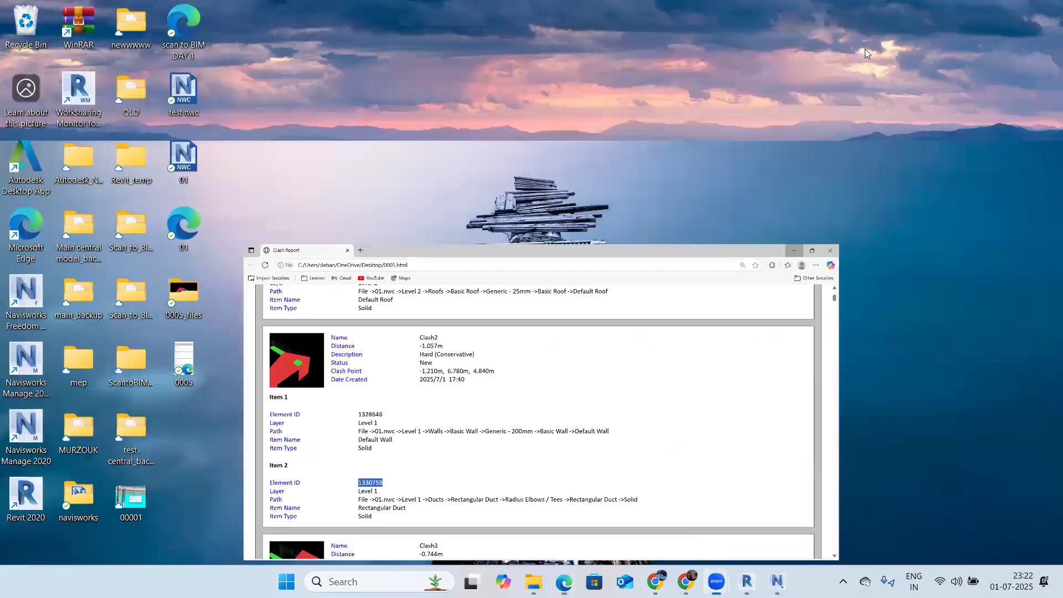
pyautogui.press('super+Down')
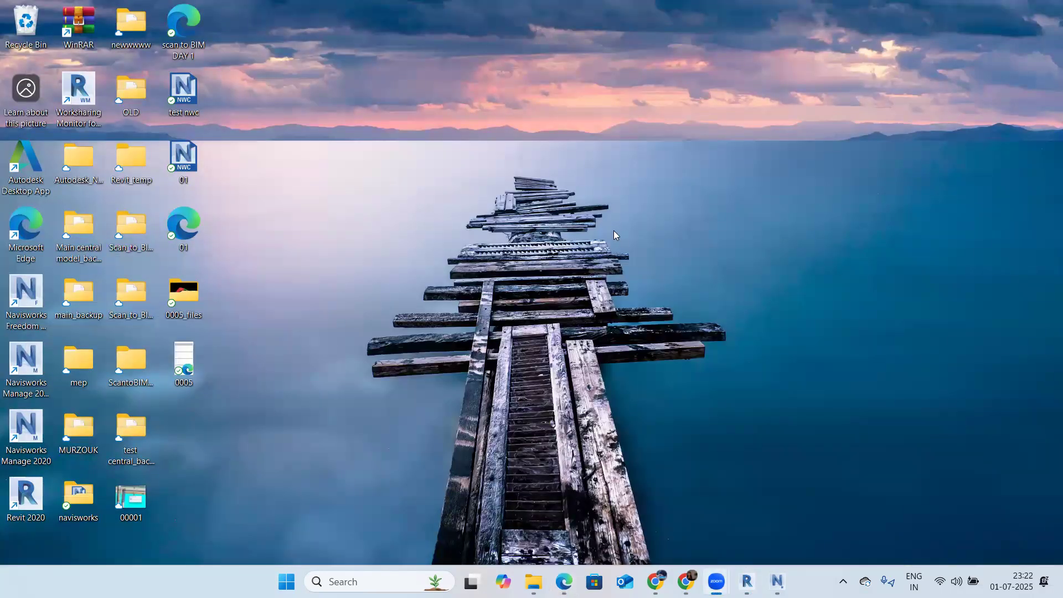
pyautogui.hotkey('alt', 'Tab')
pyautogui.press('Return')
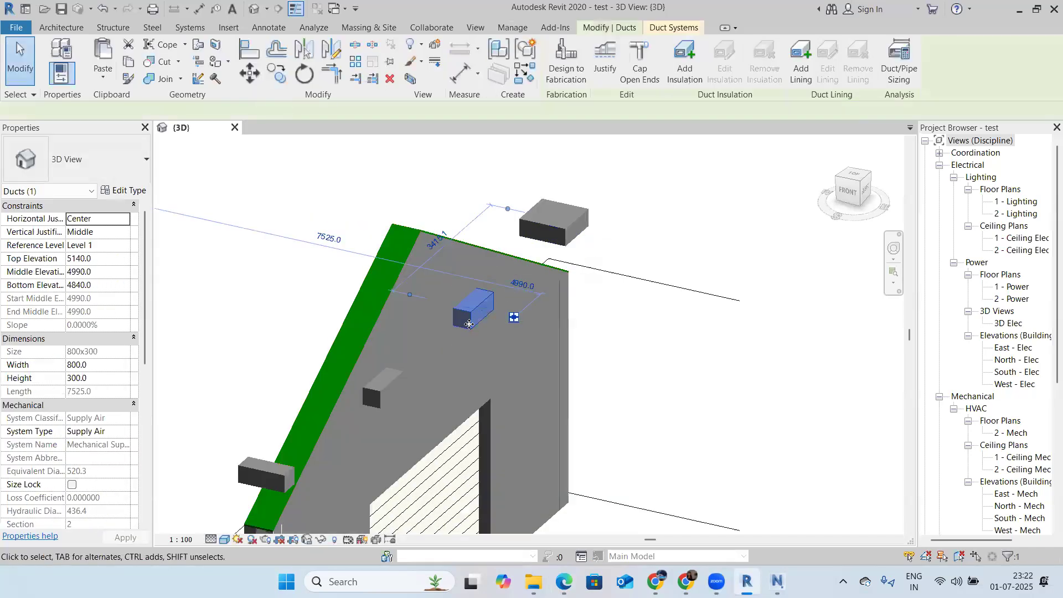
# Step: Shorten the selected duct to about 6200 mm by pulling back its end at the clashing wall
pyautogui.moveTo(476, 308)
pyautogui.keyDown('shift'); pyautogui.mouseDown(button='middle')
pyautogui.moveTo(433, 299)
pyautogui.moveTo(423, 363)
pyautogui.mouseUp(button='middle'); pyautogui.keyUp('shift')
pyautogui.moveTo(534, 312); pyautogui.dragTo(419, 342)
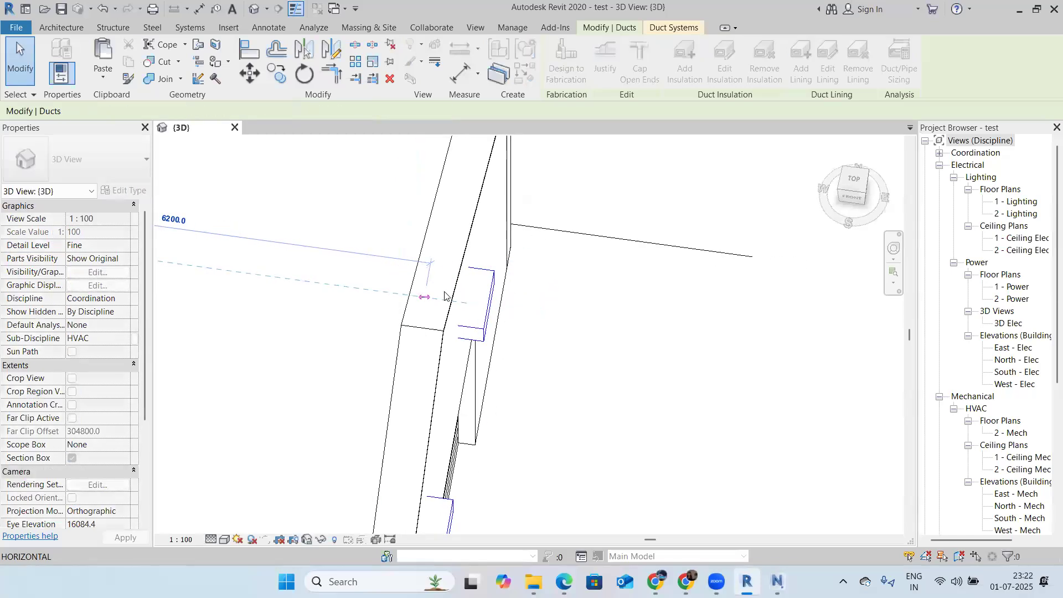
pyautogui.keyDown('shift'); pyautogui.moveTo(351, 325); pyautogui.dragTo(408, 375, button='middle'); pyautogui.keyUp('shift')
pyautogui.scroll(3, 384, 333)
pyautogui.moveTo(382, 334); pyautogui.dragTo(418, 343)
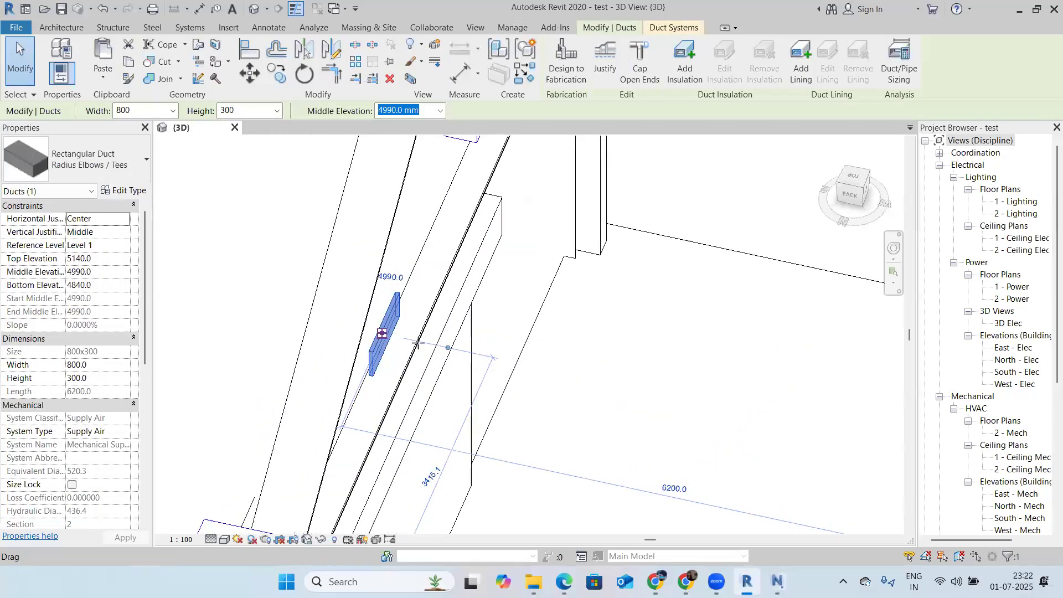
pyautogui.scroll(2, 418, 342)
pyautogui.keyDown('shift'); pyautogui.moveTo(416, 300); pyautogui.dragTo(434, 314, button='middle'); pyautogui.keyUp('shift')
pyautogui.moveTo(386, 336); pyautogui.dragTo(349, 400)
pyautogui.click(498, 247)
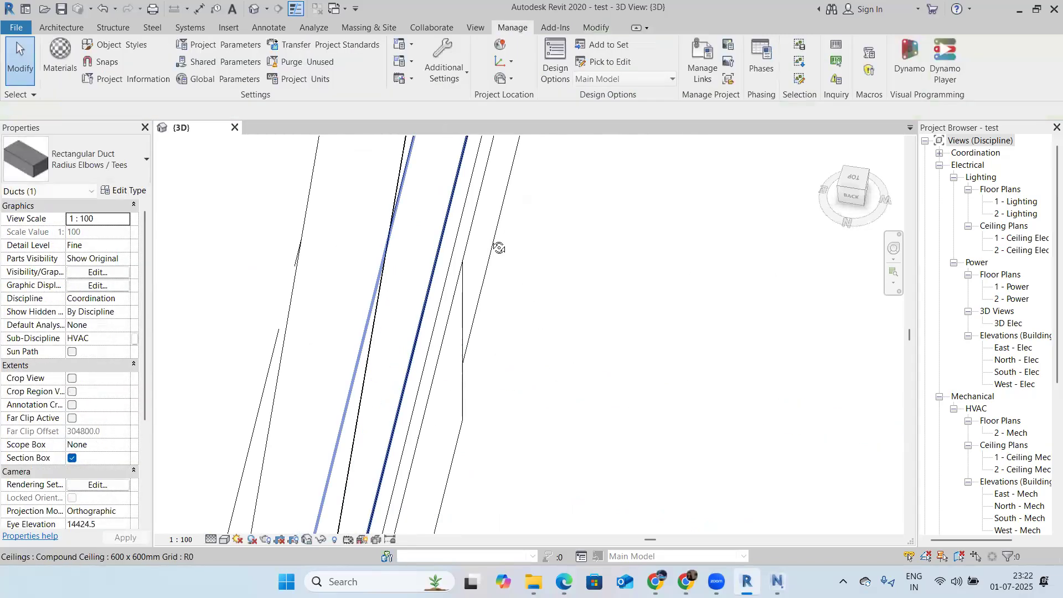
# Step: Turn off the 3D view's section box and temporarily hide the ceilings above the ducts
pyautogui.scroll(-6, 443, 287)
pyautogui.keyDown('shift'); pyautogui.moveTo(342, 201); pyautogui.dragTo(349, 182, button='middle'); pyautogui.keyUp('shift')
pyautogui.click(72, 458)
pyautogui.scroll(2, 369, 343)
pyautogui.keyDown('shift'); pyautogui.moveTo(369, 344); pyautogui.dragTo(414, 363, button='middle'); pyautogui.keyUp('shift')
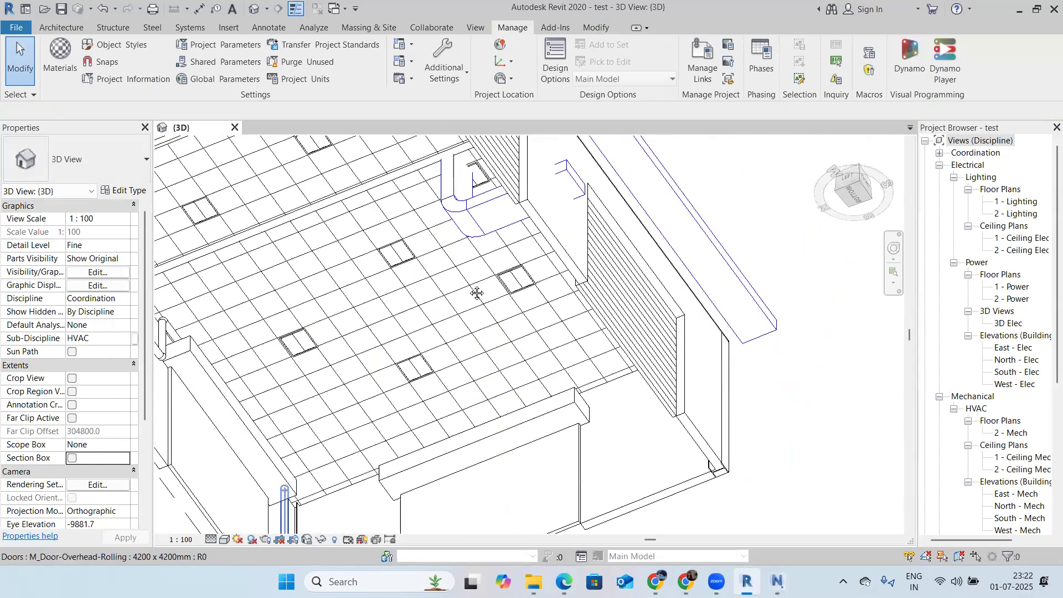
pyautogui.click(558, 201)
pyautogui.keyDown('shift'); pyautogui.moveTo(528, 251); pyautogui.dragTo(542, 313, button='middle'); pyautogui.keyUp('shift')
pyautogui.keyDown('shift'); pyautogui.moveTo(541, 243); pyautogui.dragTo(596, 281, button='middle'); pyautogui.keyUp('shift')
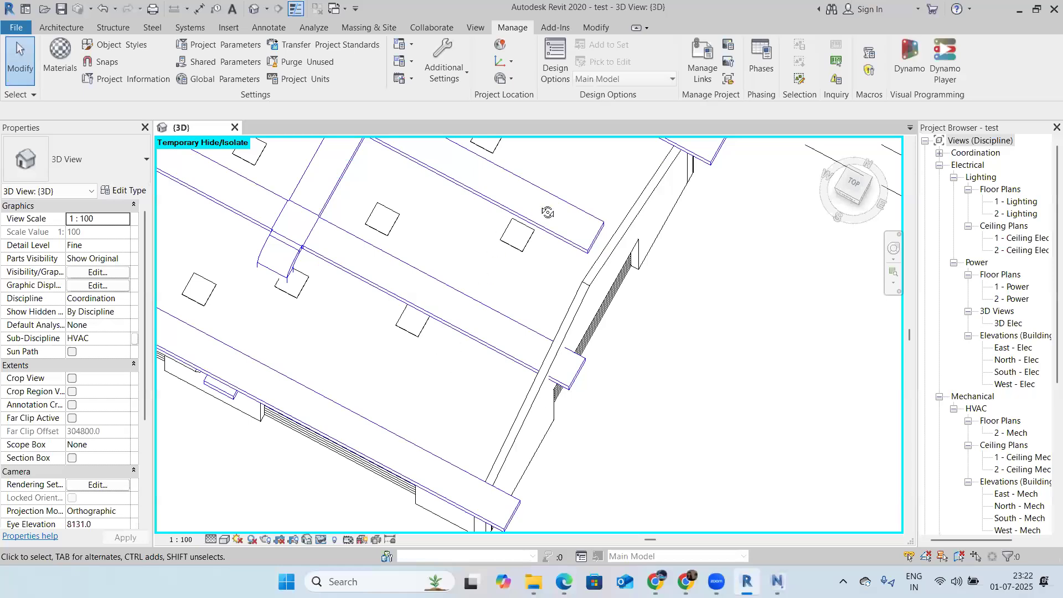
# Step: Pull back the end of the other 800 x 300 mm duct passing through the wall so it stops short of the wall
pyautogui.click(564, 280)
pyautogui.keyDown('shift'); pyautogui.moveTo(565, 280); pyautogui.dragTo(580, 269, button='middle'); pyautogui.keyUp('shift')
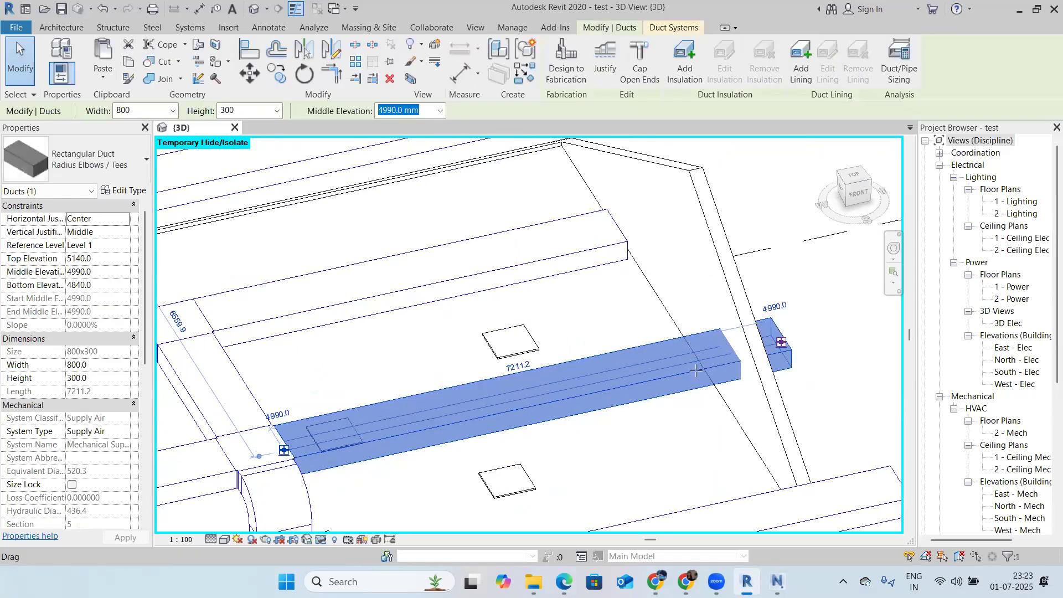
pyautogui.click(717, 365)
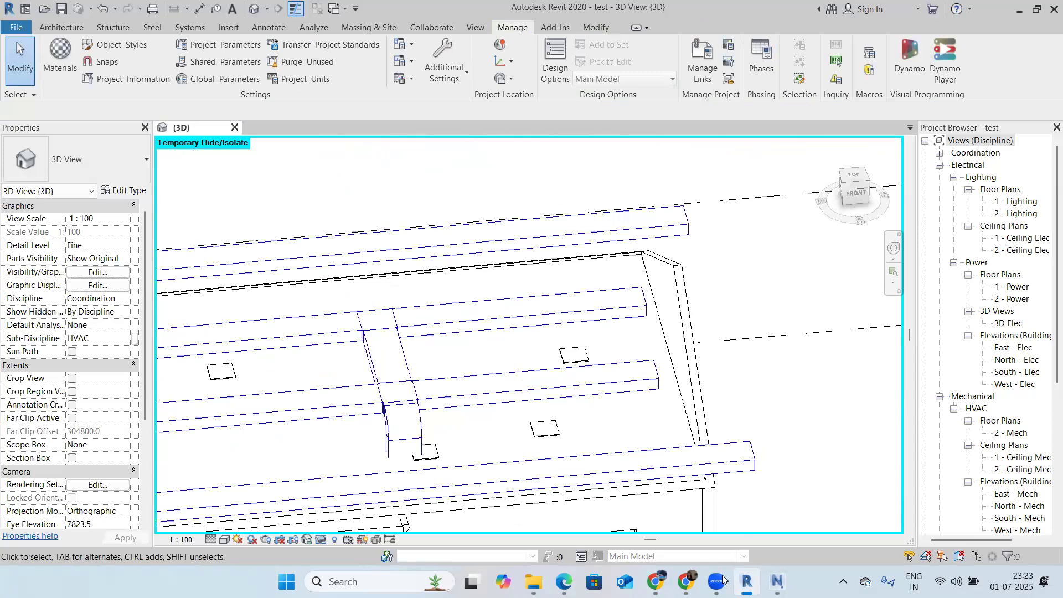
# Step: Return to the HTML clash report and look through the clash entries and images from Clash2 on to Clash48
pyautogui.moveTo(655, 581)
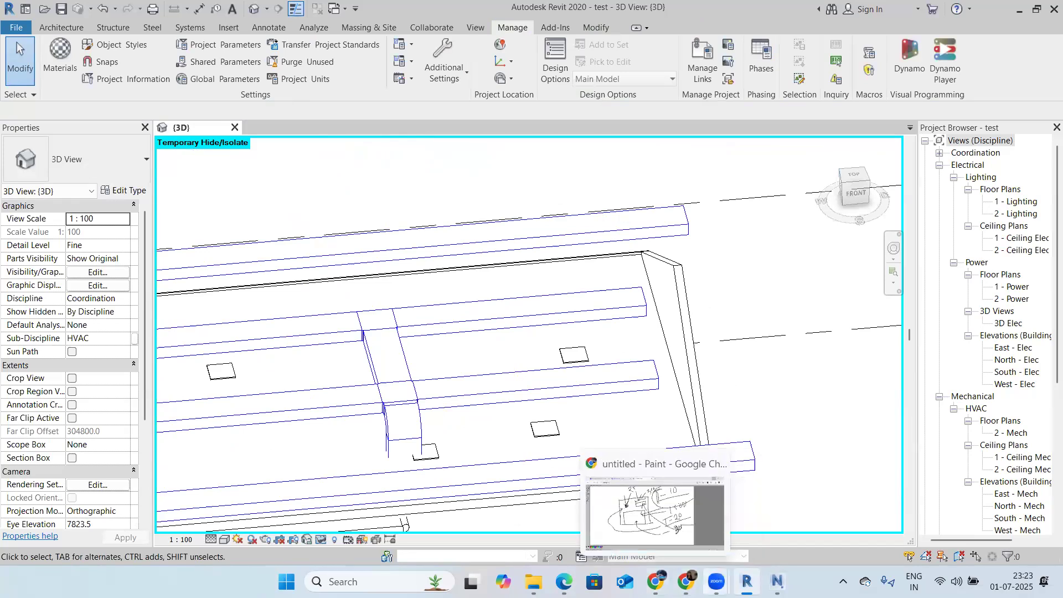
pyautogui.moveTo(746, 581)
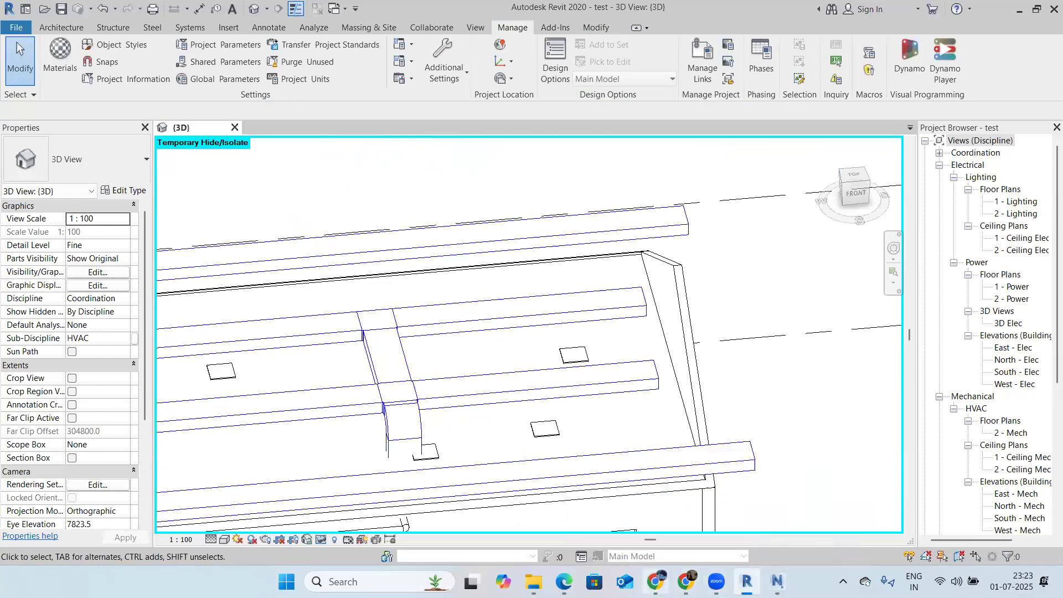
pyautogui.click(777, 581)
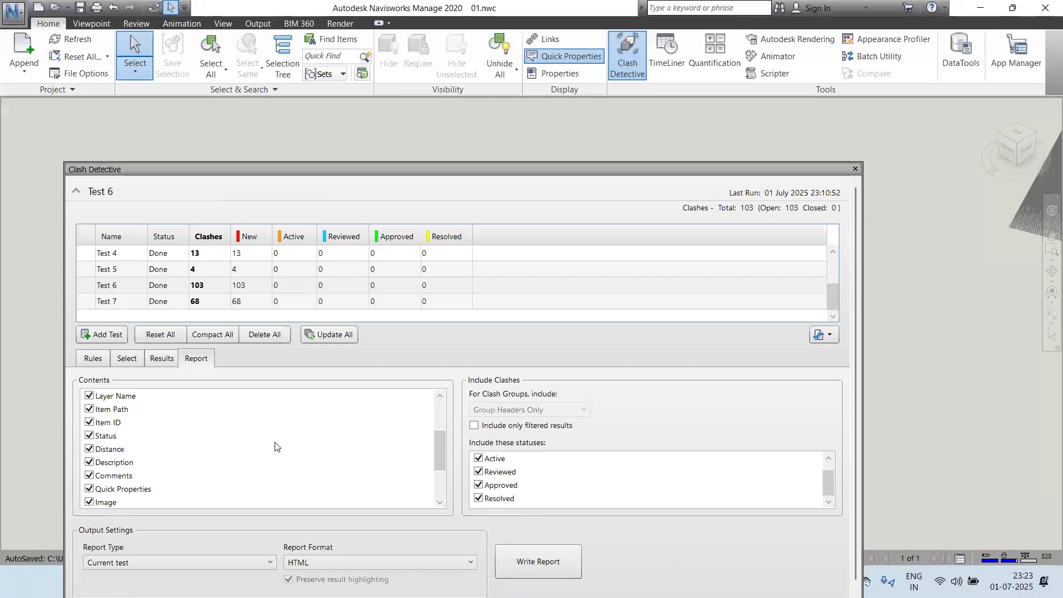
pyautogui.hotkey('alt', 'Tab')
pyautogui.scroll(-8, 272, 454)
pyautogui.scroll(-10, 272, 459)
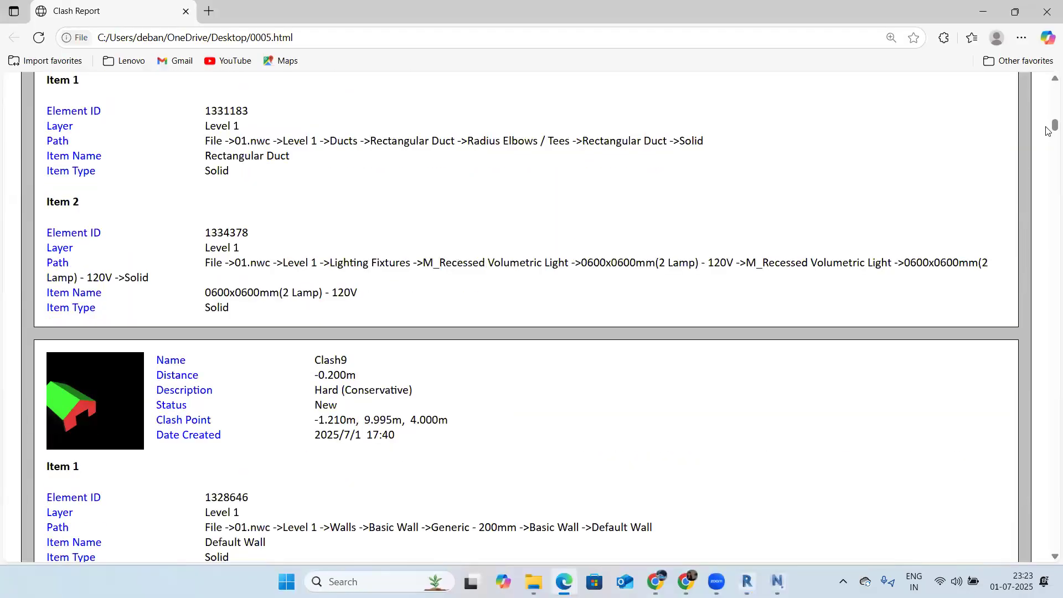
pyautogui.moveTo(1048, 127); pyautogui.dragTo(1043, 310)
pyautogui.scroll(-13, 155, 211)
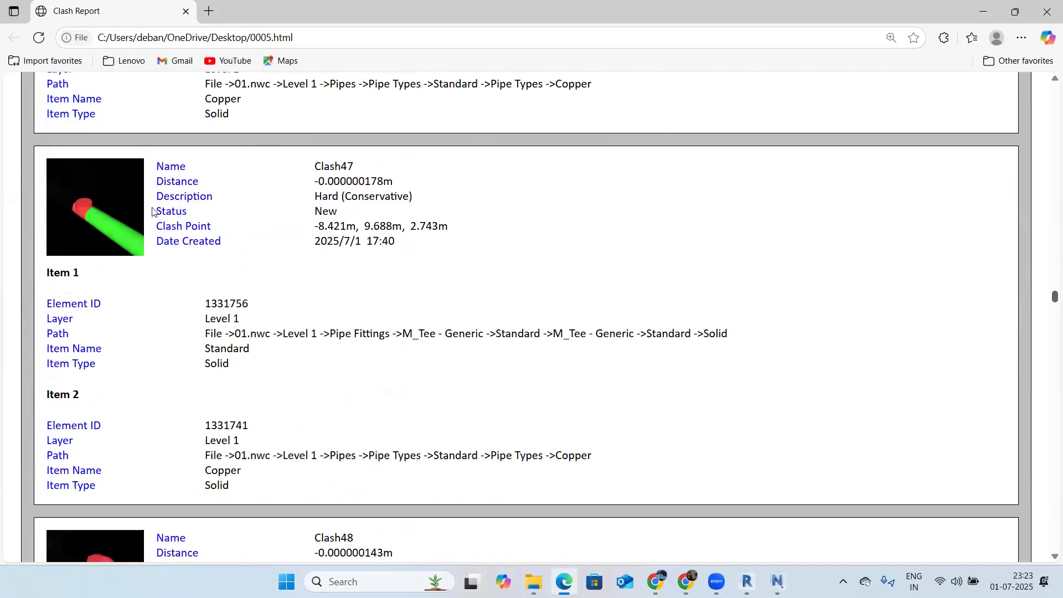
pyautogui.scroll(1, 94, 265)
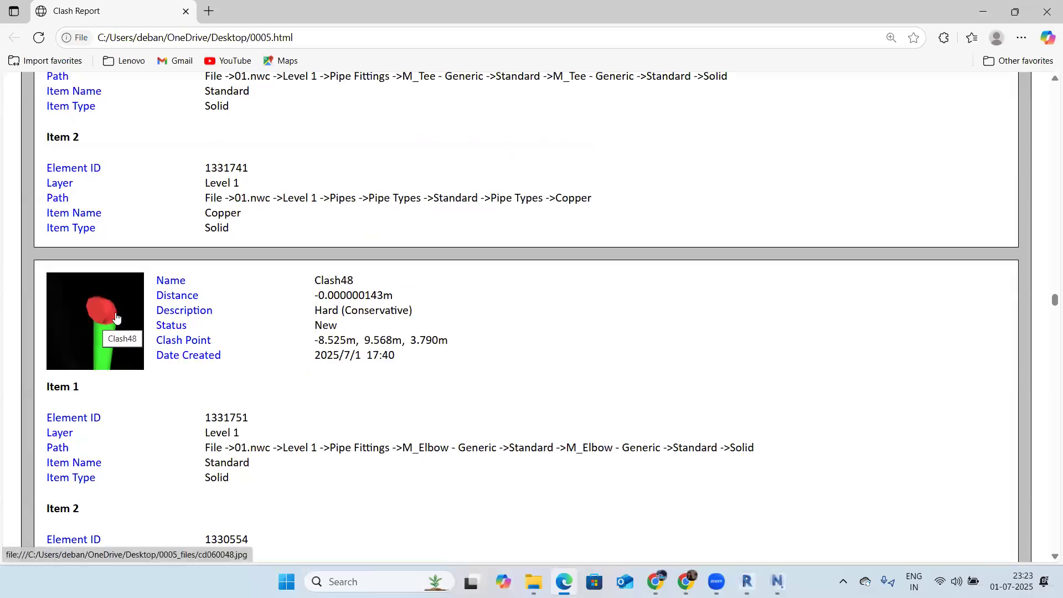
pyautogui.scroll(-5, 130, 340)
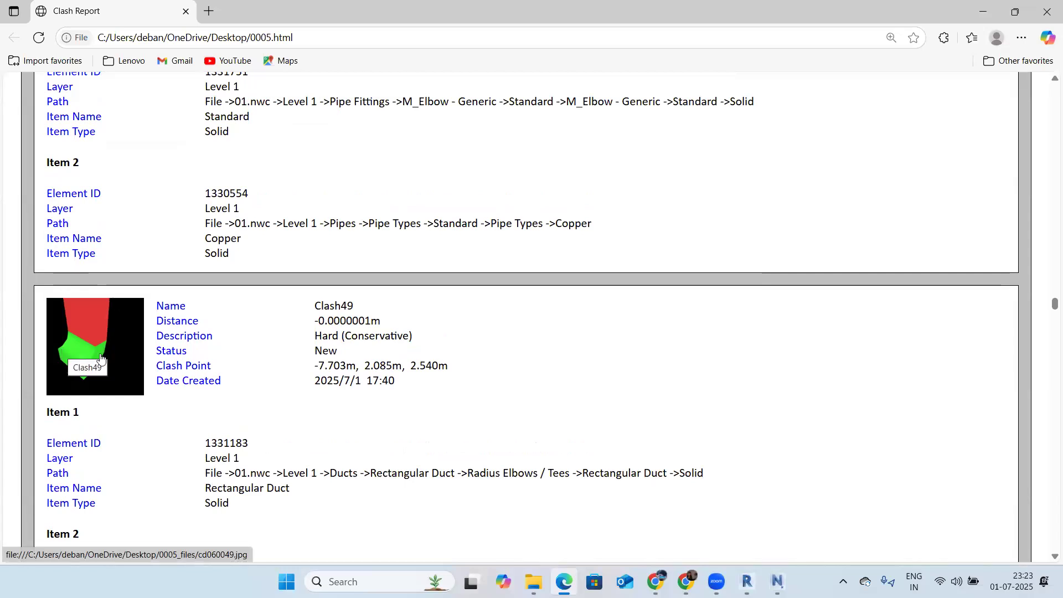
# Step: Examine the descriptions, statuses, clash points and item paths of Clash49 to Clash54 in the report
pyautogui.tripleClick(341, 337)
pyautogui.moveTo(338, 339); pyautogui.dragTo(285, 353)
pyautogui.scroll(-15, 119, 446)
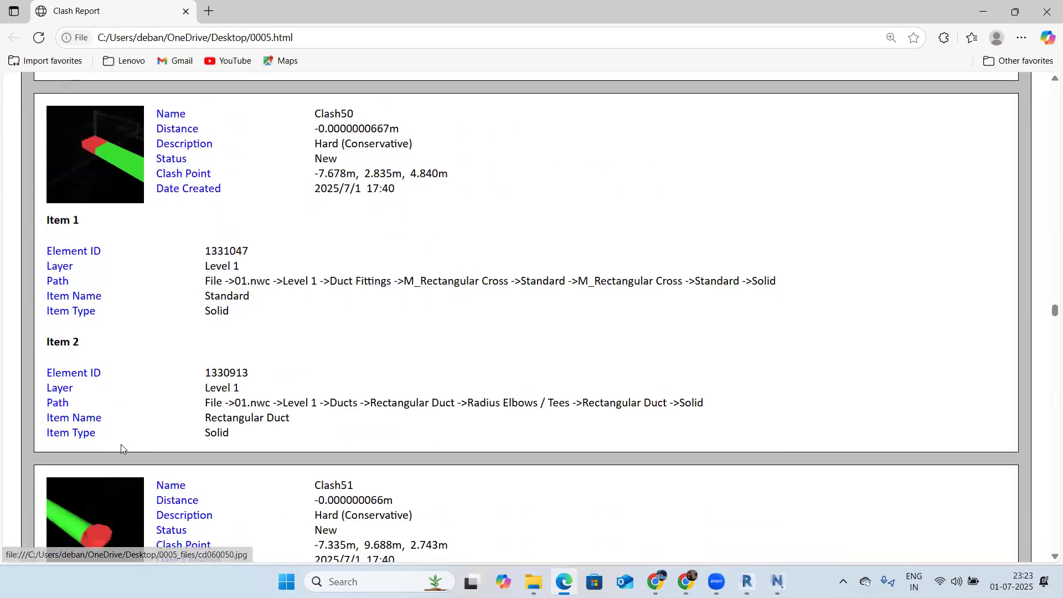
pyautogui.scroll(-5, 188, 434)
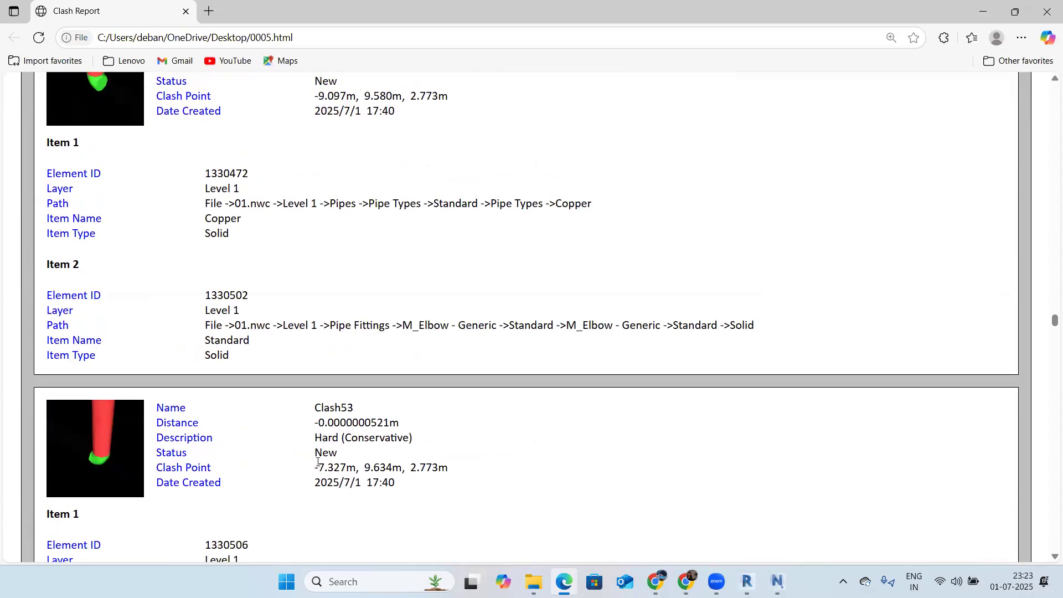
pyautogui.moveTo(326, 460); pyautogui.dragTo(443, 455)
pyautogui.click(368, 469)
pyautogui.scroll(-10, 289, 458)
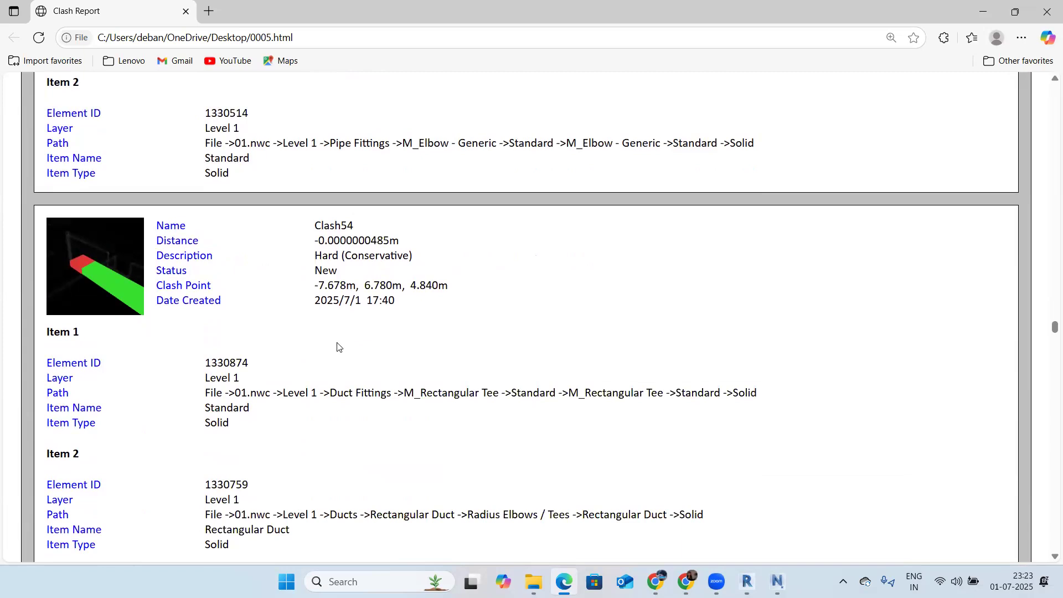
# Step: Minimize the report, switch to Navisworks, select Test 7 and review the contents listed for its report
pyautogui.click(991, 13)
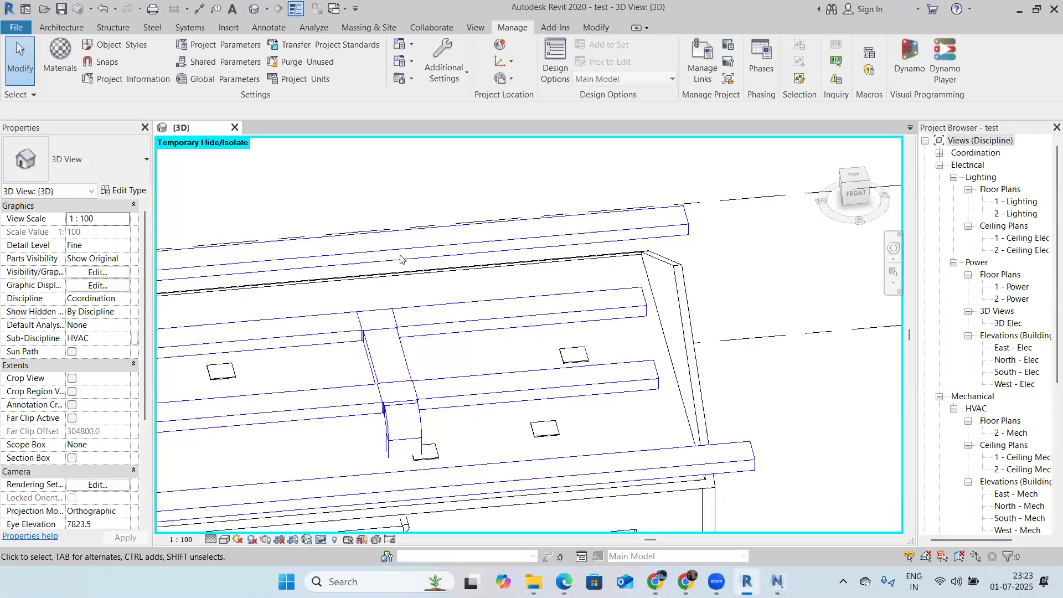
pyautogui.hotkey('alt', 'Tab')
pyautogui.click(380, 259)
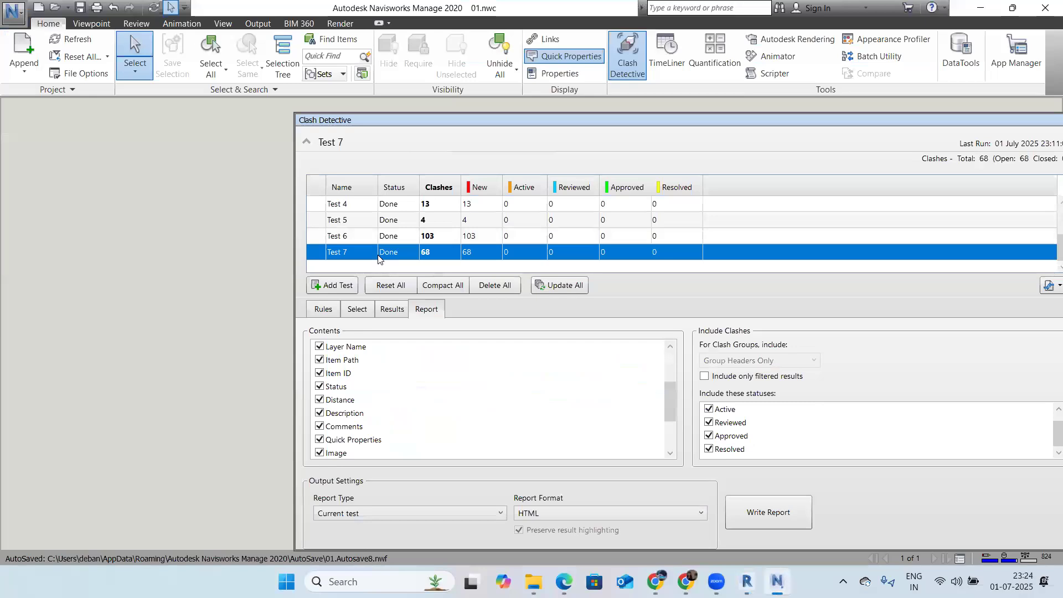
pyautogui.scroll(-2, 388, 388)
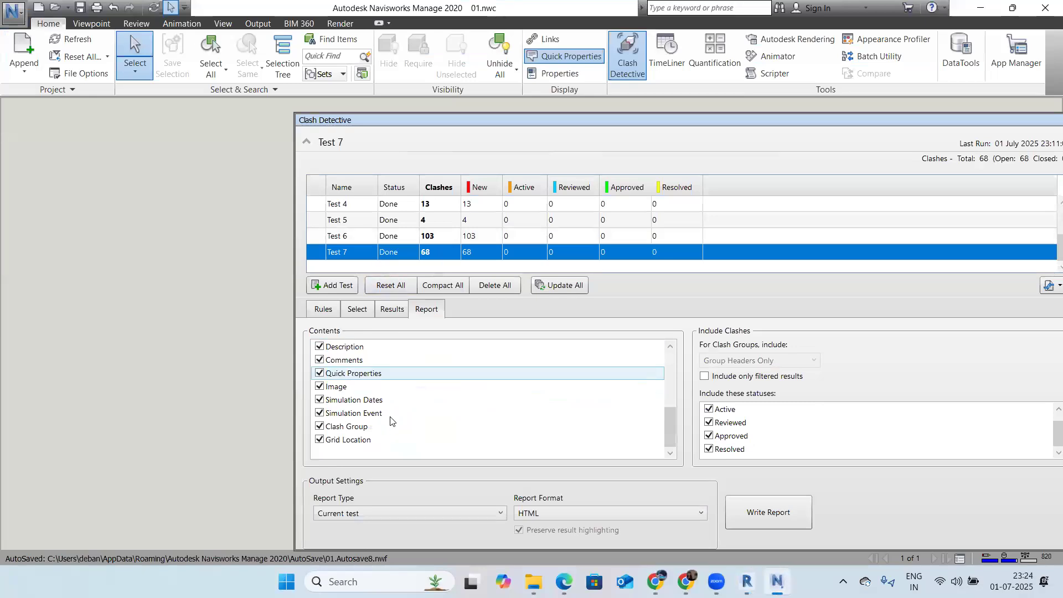
# Step: Add a new clash test after Test 7 and view its results and report settings
pyautogui.click(327, 311)
pyautogui.click(333, 285)
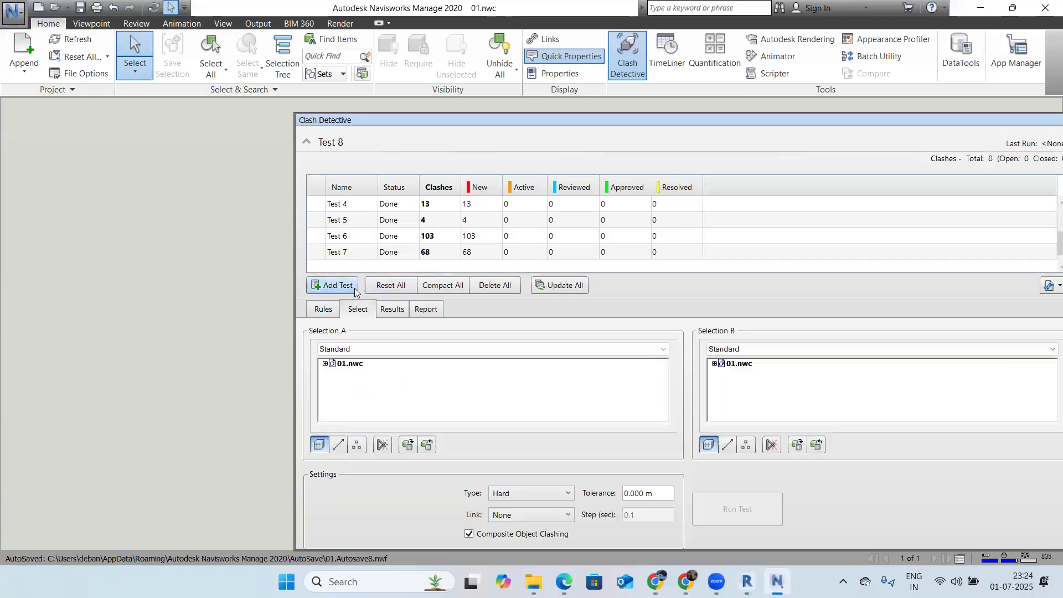
pyautogui.click(392, 309)
pyautogui.click(424, 310)
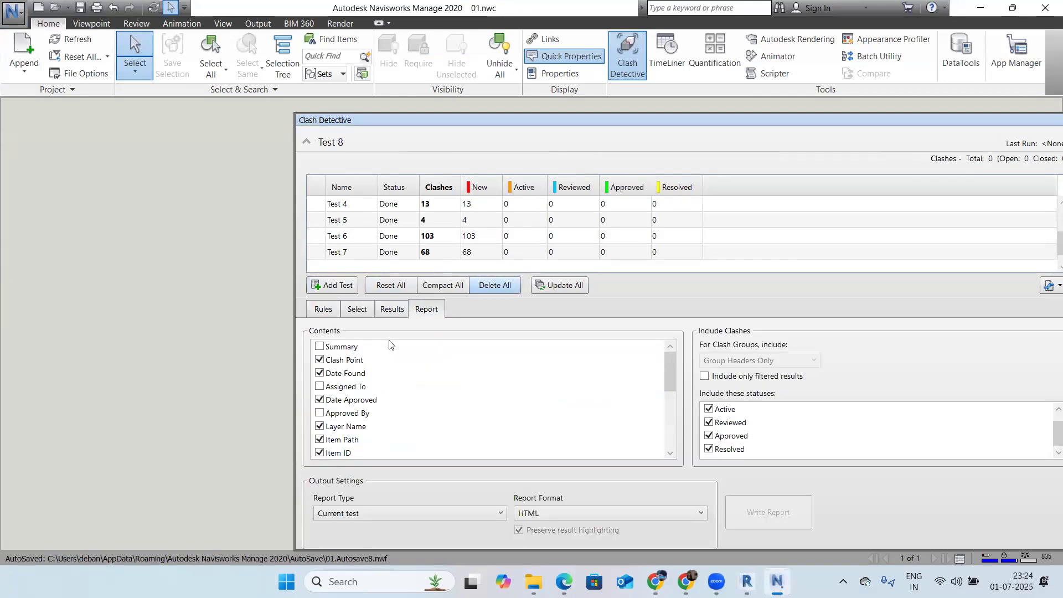
# Step: Reset all clash tests and add another test after Test 8
pyautogui.click(390, 286)
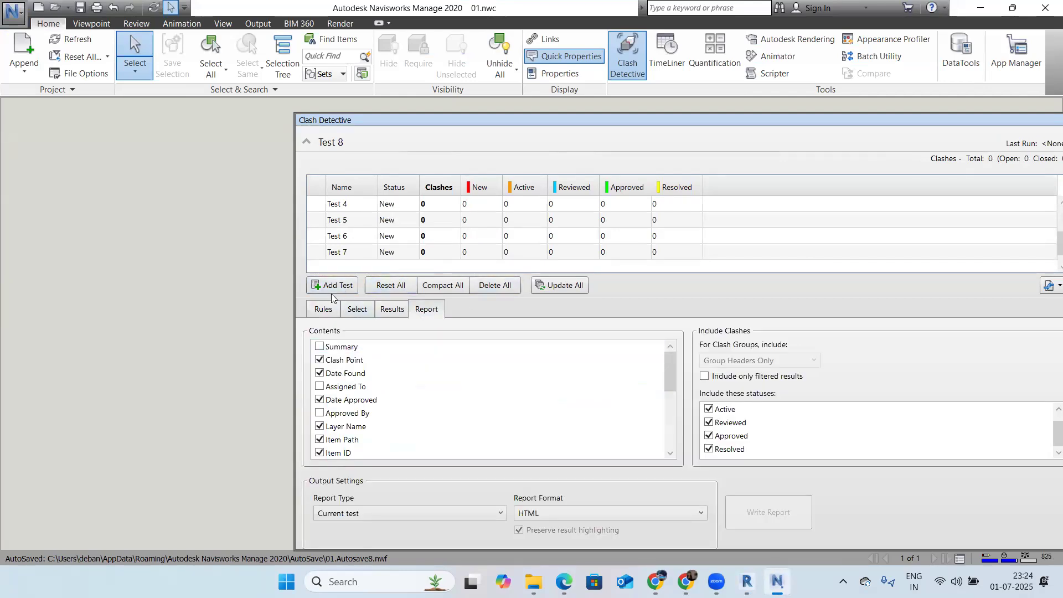
pyautogui.click(334, 285)
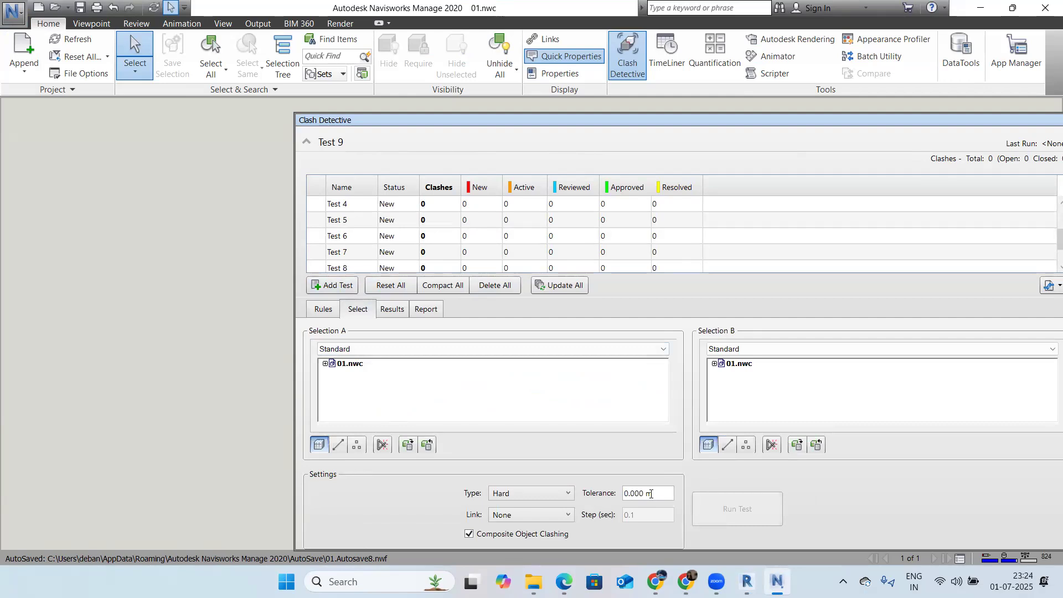
# Step: Set Test 9's tolerance to 25 mm, choose 01.nwc for both selections and run the test
pyautogui.moveTo(607, 495); pyautogui.dragTo(608, 495)
pyautogui.write('25mm')
pyautogui.moveTo(563, 114); pyautogui.dragTo(335, 115)
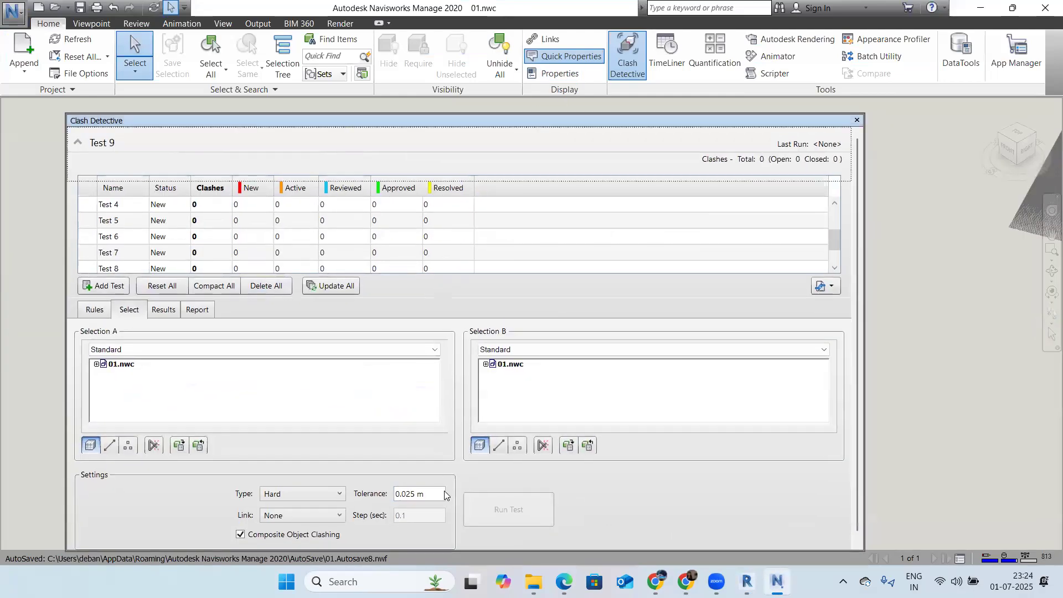
pyautogui.click(121, 364)
pyautogui.click(510, 365)
pyautogui.click(521, 520)
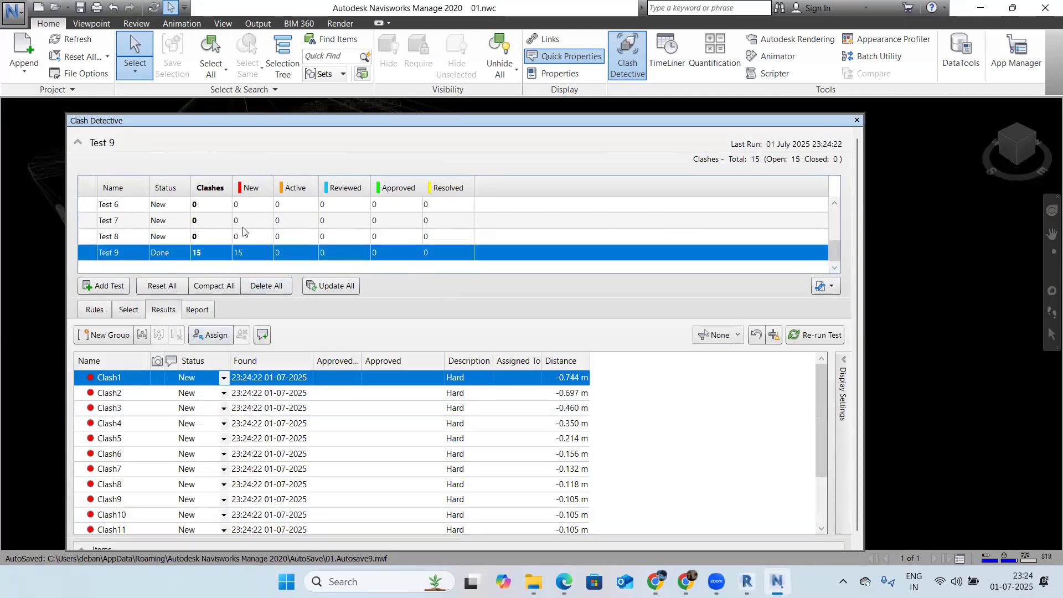
# Step: Include the clash details in Test 9's report contents and write the HTML report as 25mm
pyautogui.click(197, 309)
pyautogui.click(91, 347)
pyautogui.click(91, 387)
pyautogui.click(91, 414)
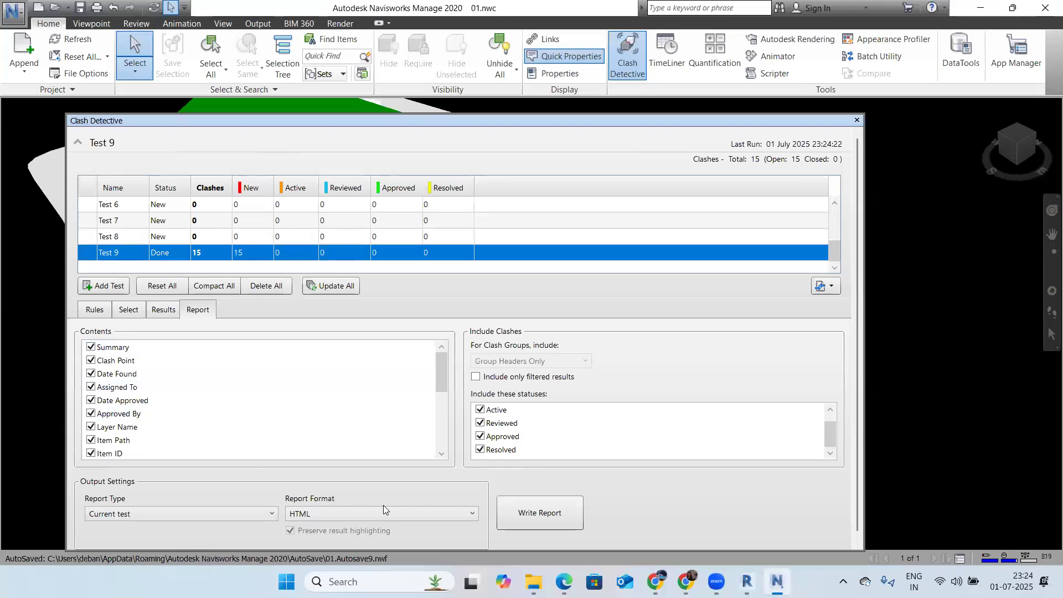
pyautogui.click(534, 525)
pyautogui.write('25mm')
pyautogui.press('Return')
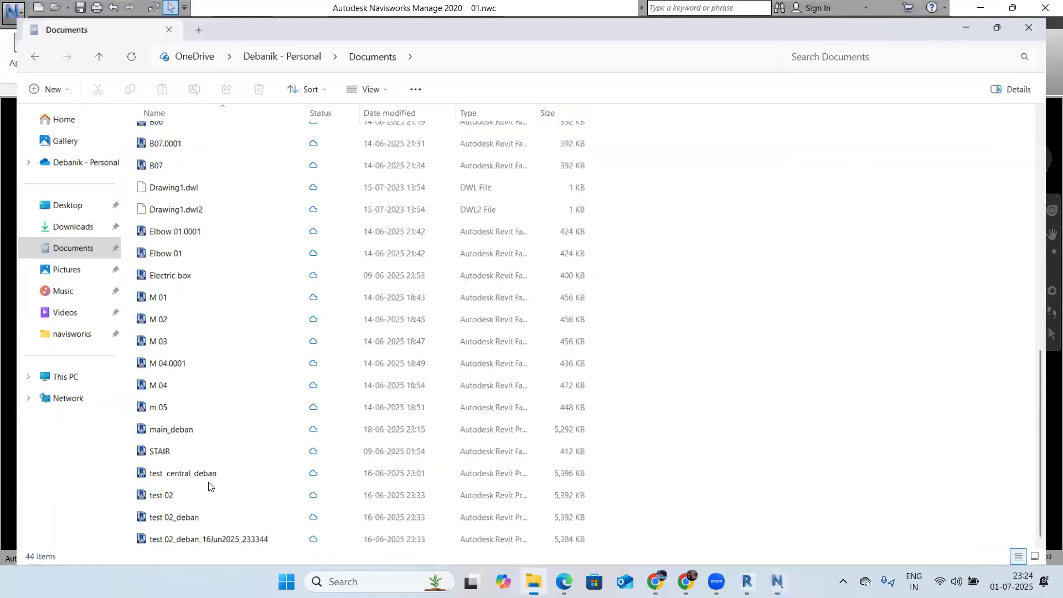
# Step: Switch to File Explorer, locate the 25mm HTML report in the Desktop folder and open it
pyautogui.click(62, 195)
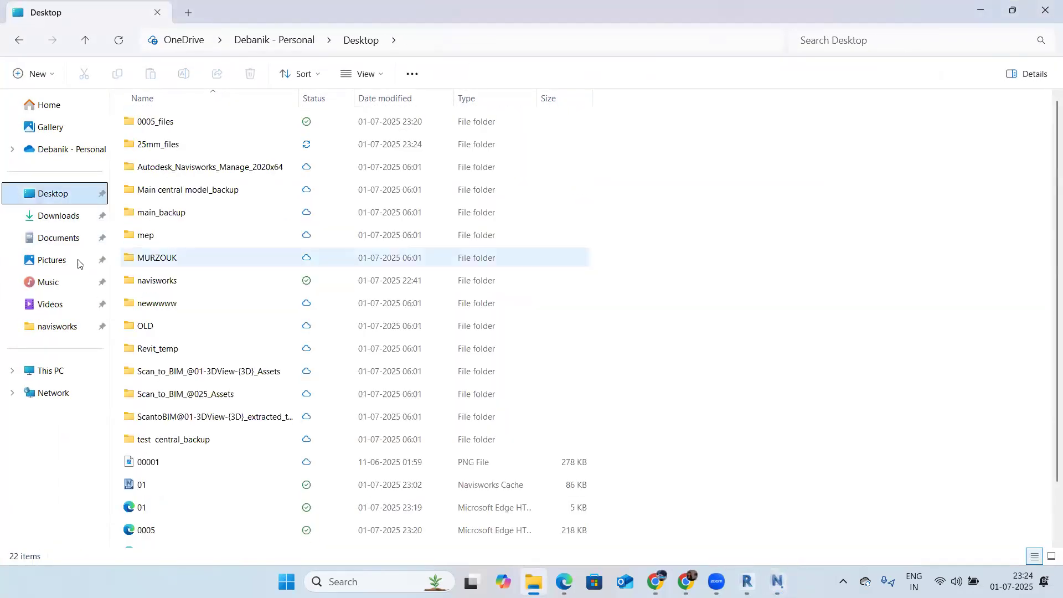
pyautogui.click(382, 581)
pyautogui.write('25mm')
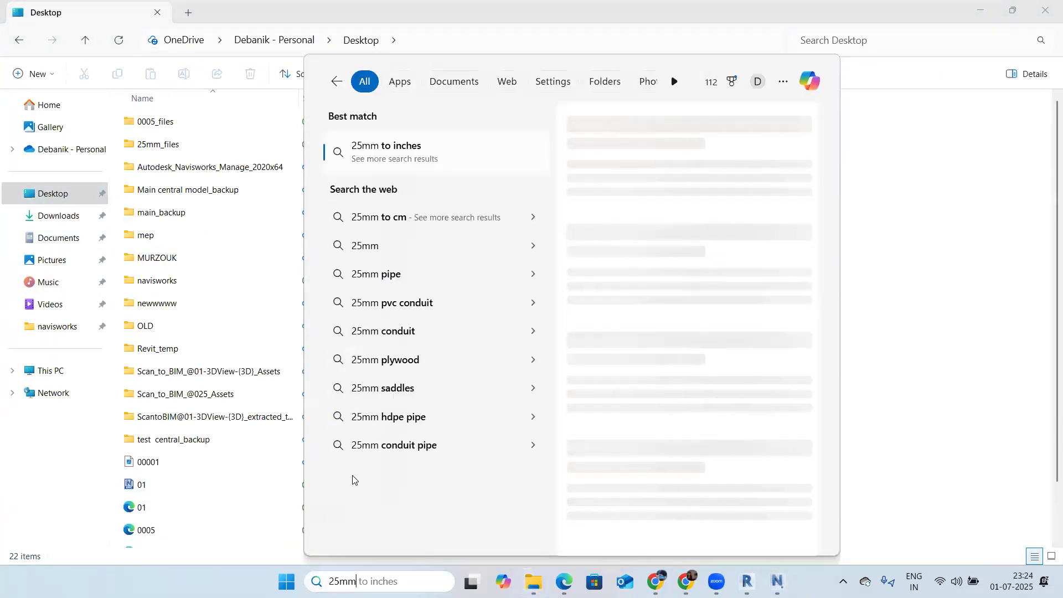
pyautogui.press('Escape')
pyautogui.scroll(-2, 375, 382)
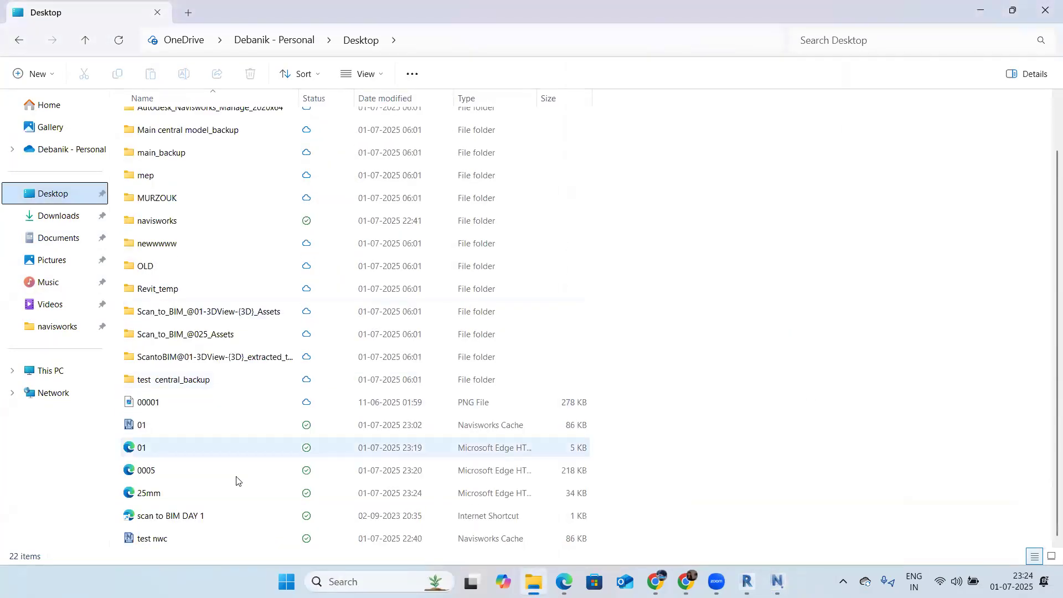
pyautogui.click(162, 493)
pyautogui.doubleClick(161, 493)
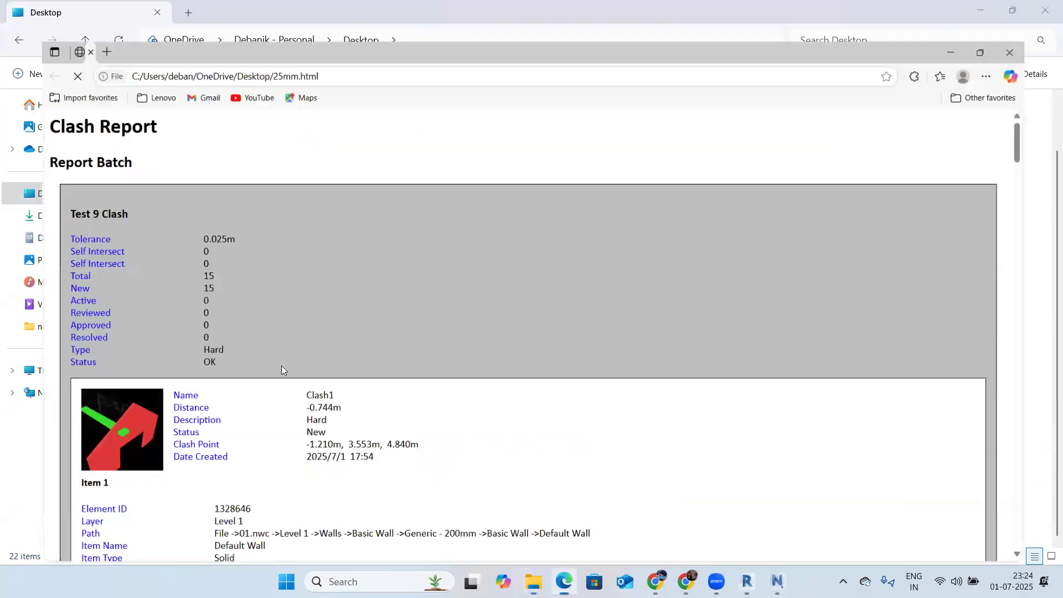
# Step: Examine the clash entries and item paths in the 25mm report through Clash7, then minimize the browser
pyautogui.scroll(-15, 244, 399)
pyautogui.scroll(-18, 244, 400)
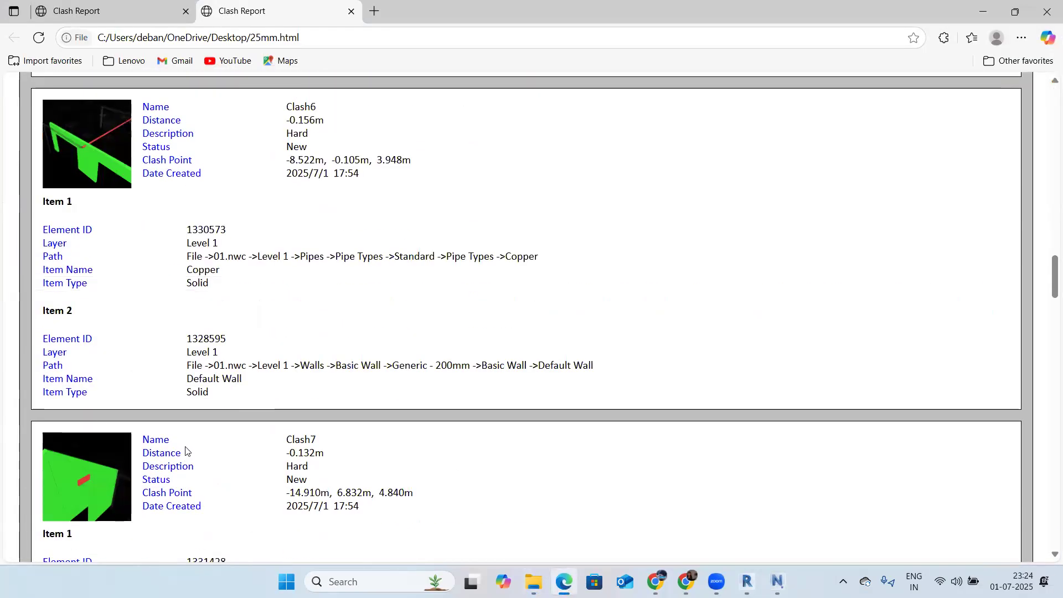
pyautogui.scroll(-4, 183, 451)
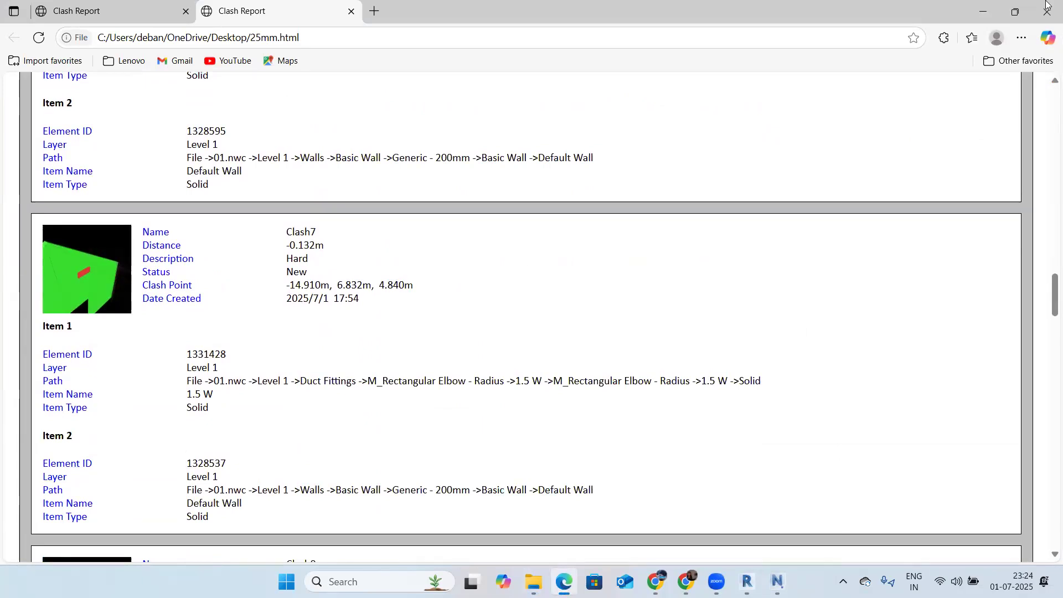
pyautogui.click(983, 11)
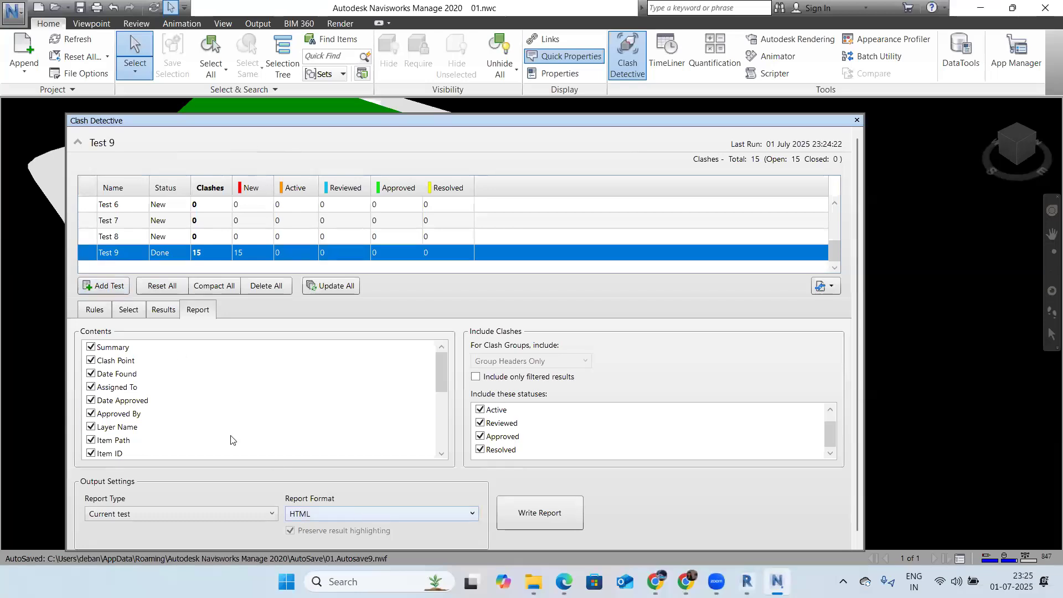
# Step: Reset all clash tests and run Test 9 again on 01.nwc with a 0.025 m tolerance
pyautogui.click(95, 309)
pyautogui.click(161, 286)
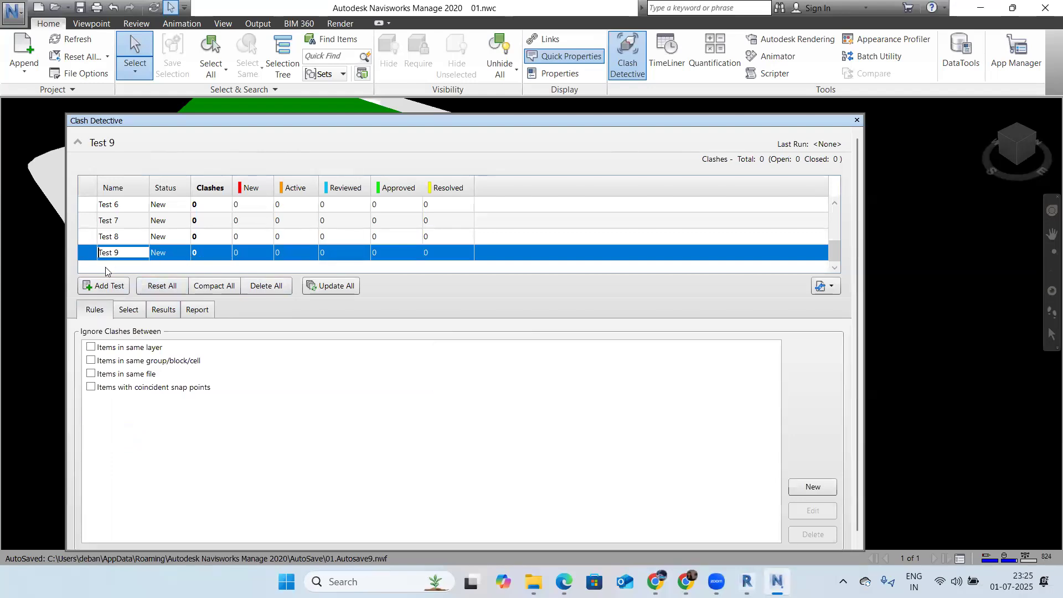
pyautogui.click(128, 310)
pyautogui.moveTo(426, 493); pyautogui.dragTo(407, 493)
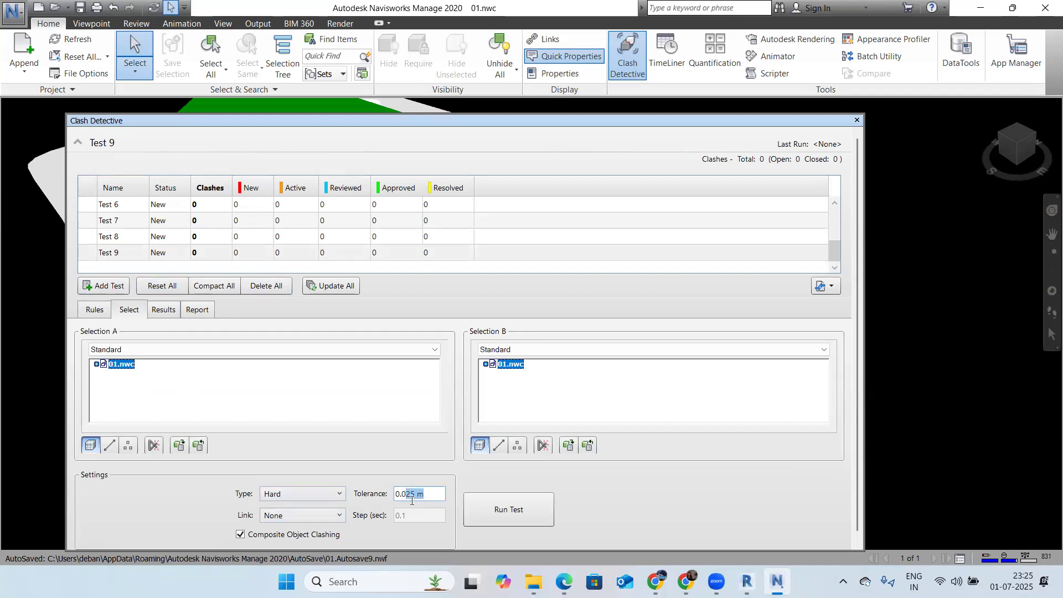
pyautogui.click(509, 517)
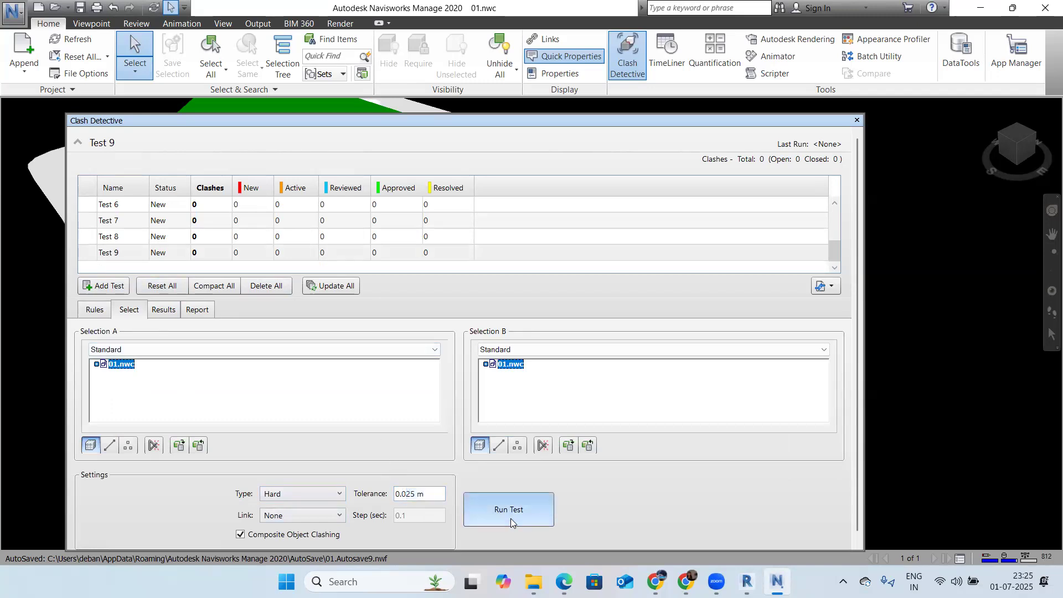
# Step: Review Test 9's clash list and their distances, and select Clash5 in the results
pyautogui.scroll(-3, 180, 395)
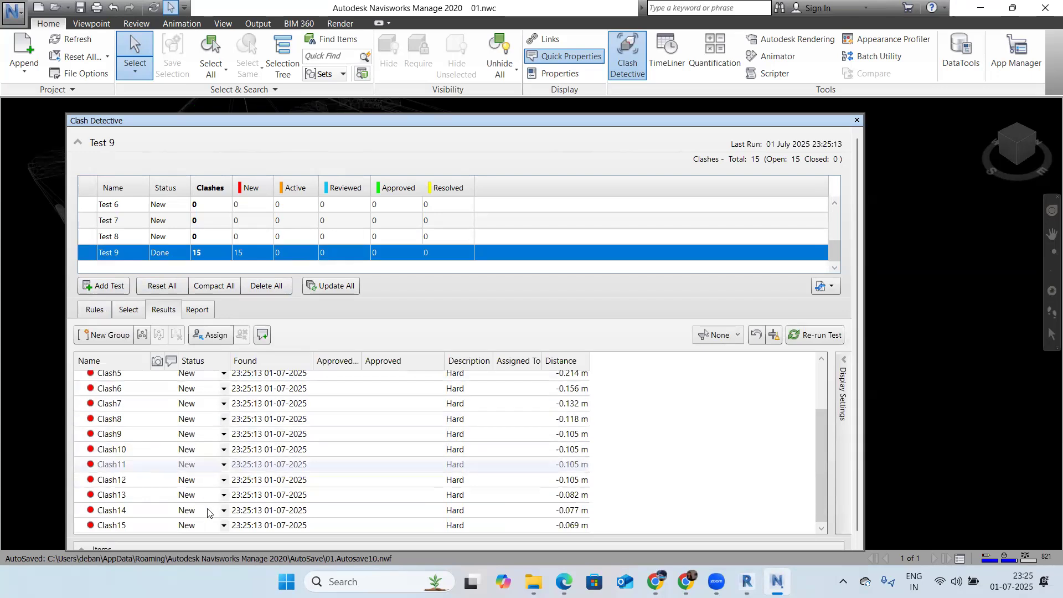
pyautogui.scroll(3, 206, 506)
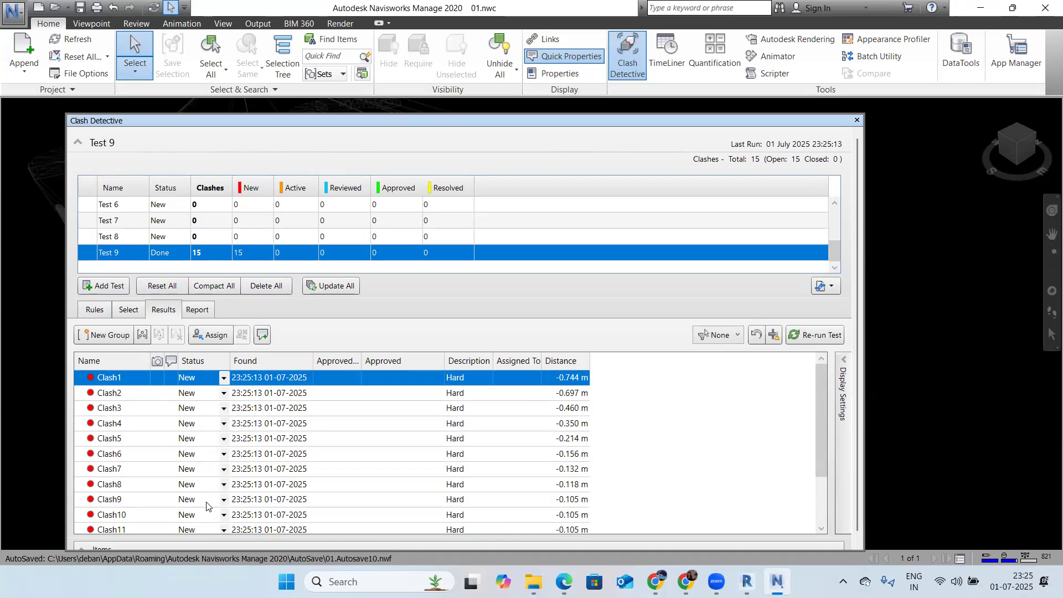
pyautogui.scroll(-3, 143, 483)
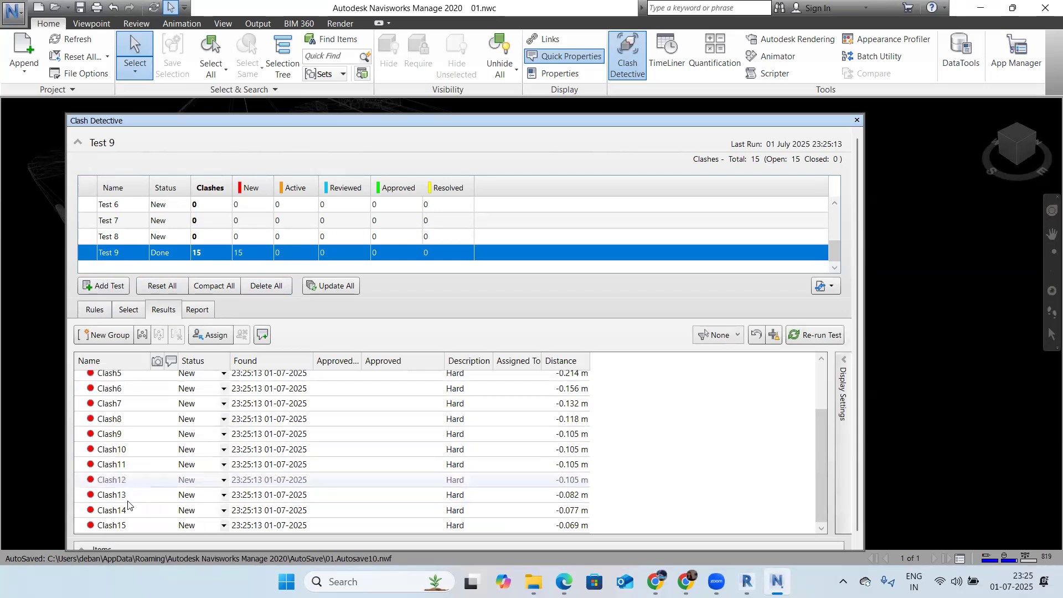
pyautogui.scroll(3, 128, 501)
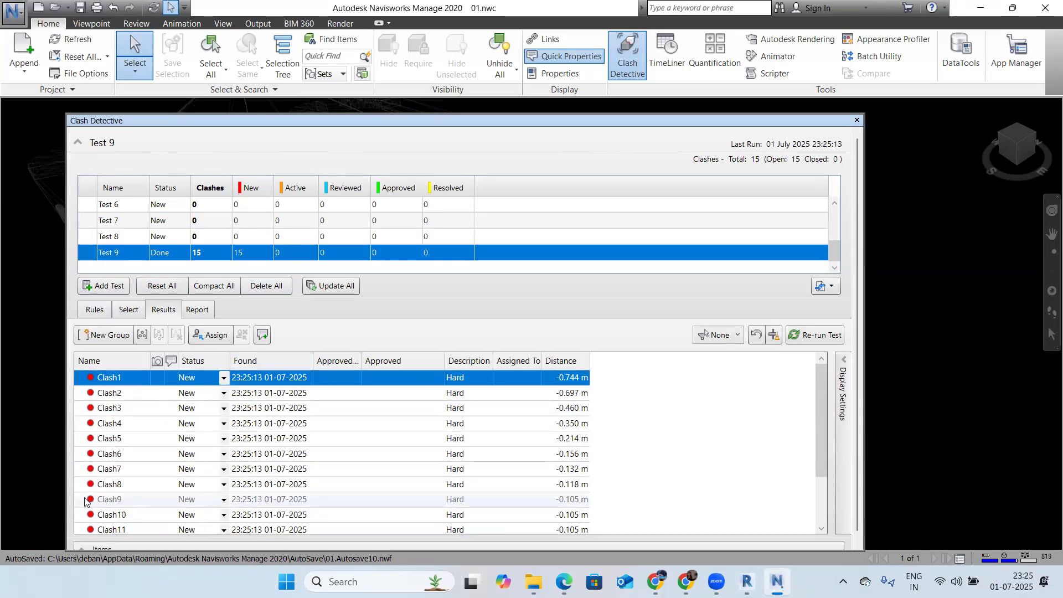
pyautogui.click(112, 438)
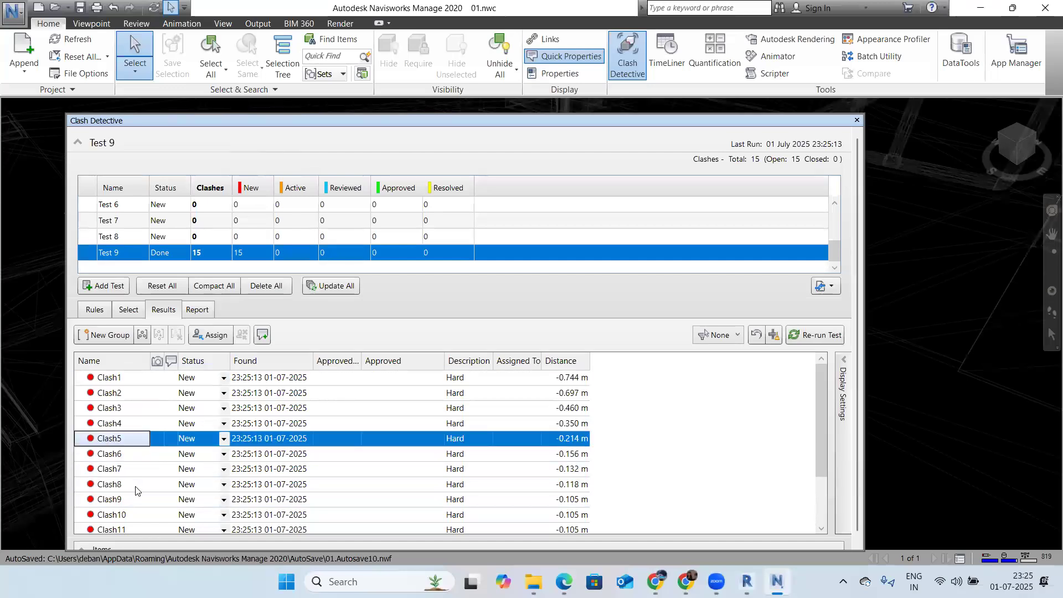
pyautogui.scroll(-2, 138, 498)
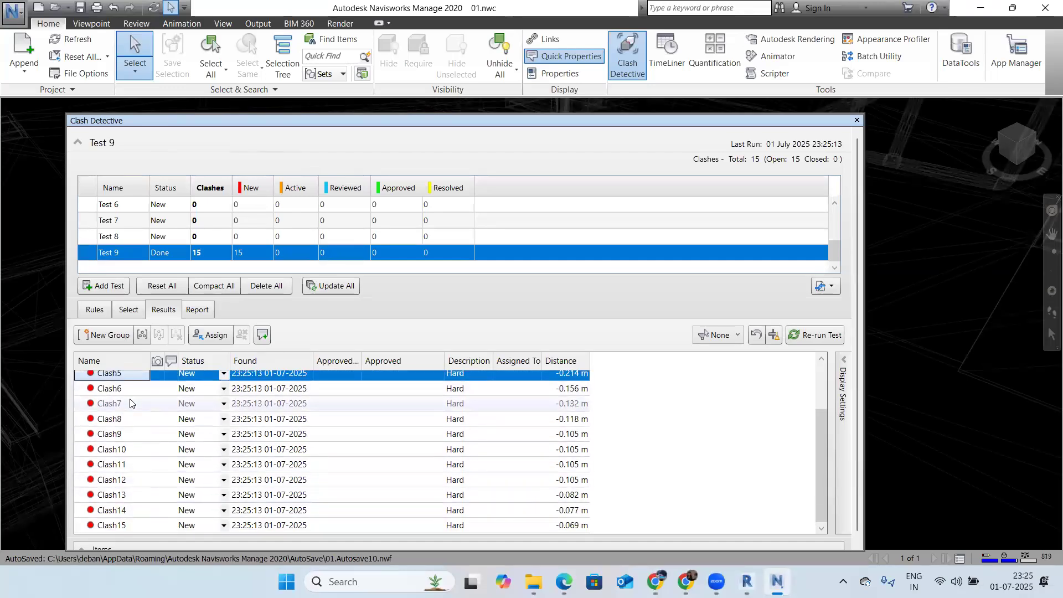
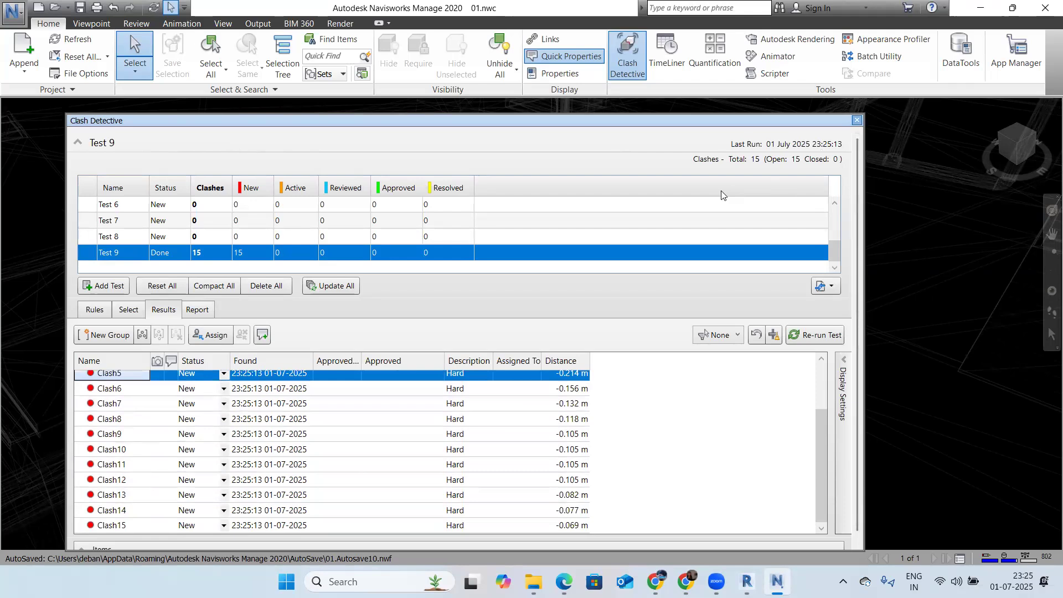
# Step: Close Clash Detective and inspect the building's exterior, including the roof, gable wall and ducts
pyautogui.click(857, 120)
pyautogui.scroll(-12, 696, 270)
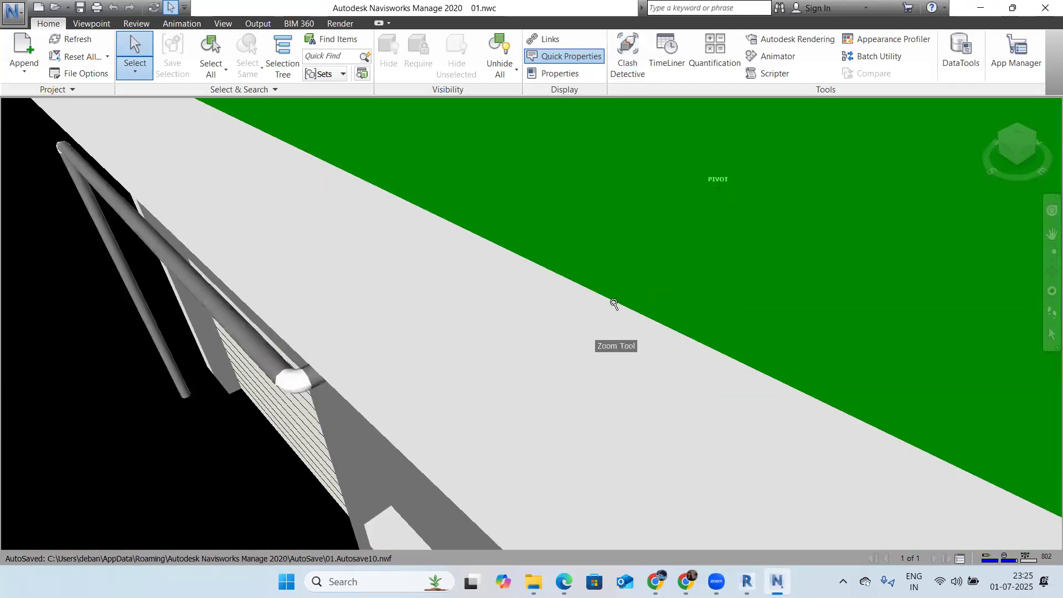
pyautogui.moveTo(508, 298)
pyautogui.keyDown('shift'); pyautogui.mouseDown(button='middle')
pyautogui.moveTo(542, 280)
pyautogui.moveTo(526, 268)
pyautogui.moveTo(733, 264)
pyautogui.mouseUp(button='middle'); pyautogui.keyUp('shift')
pyautogui.moveTo(510, 277)
pyautogui.keyDown('shift'); pyautogui.mouseDown(button='middle')
pyautogui.moveTo(588, 284)
pyautogui.moveTo(593, 263)
pyautogui.mouseUp(button='middle'); pyautogui.keyUp('shift')
pyautogui.scroll(-4, 636, 268)
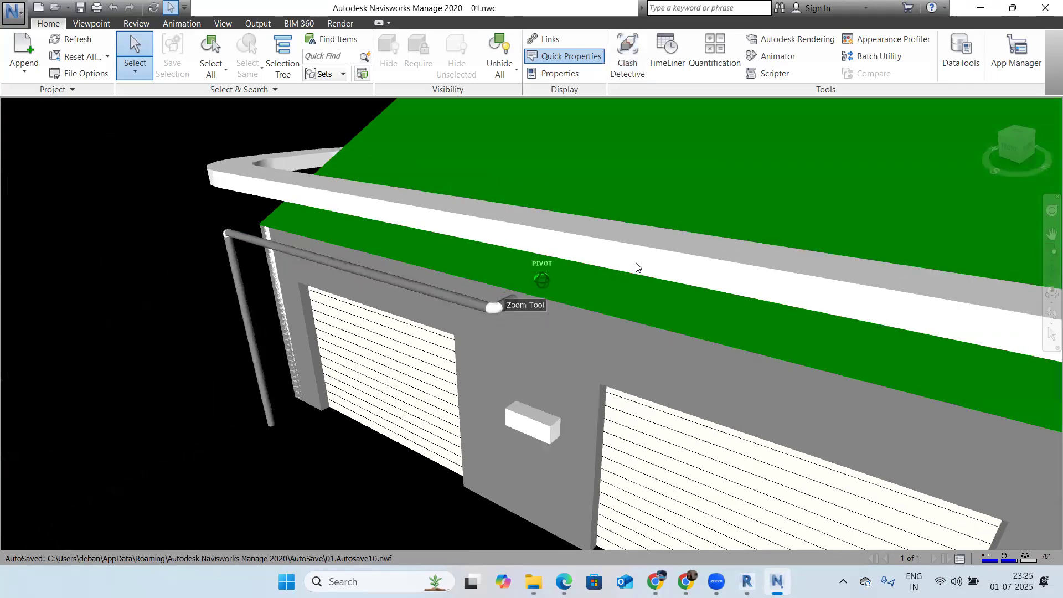
pyautogui.scroll(-8, 637, 267)
pyautogui.moveTo(645, 194)
pyautogui.mouseDown(button='middle')
pyautogui.moveTo(654, 230)
pyautogui.moveTo(493, 244)
pyautogui.moveTo(647, 200)
pyautogui.mouseUp(button='middle')
pyautogui.keyDown('shift'); pyautogui.moveTo(689, 136); pyautogui.dragTo(645, 153, button='middle'); pyautogui.keyUp('shift')
pyautogui.click(620, 266)
pyautogui.click(714, 215)
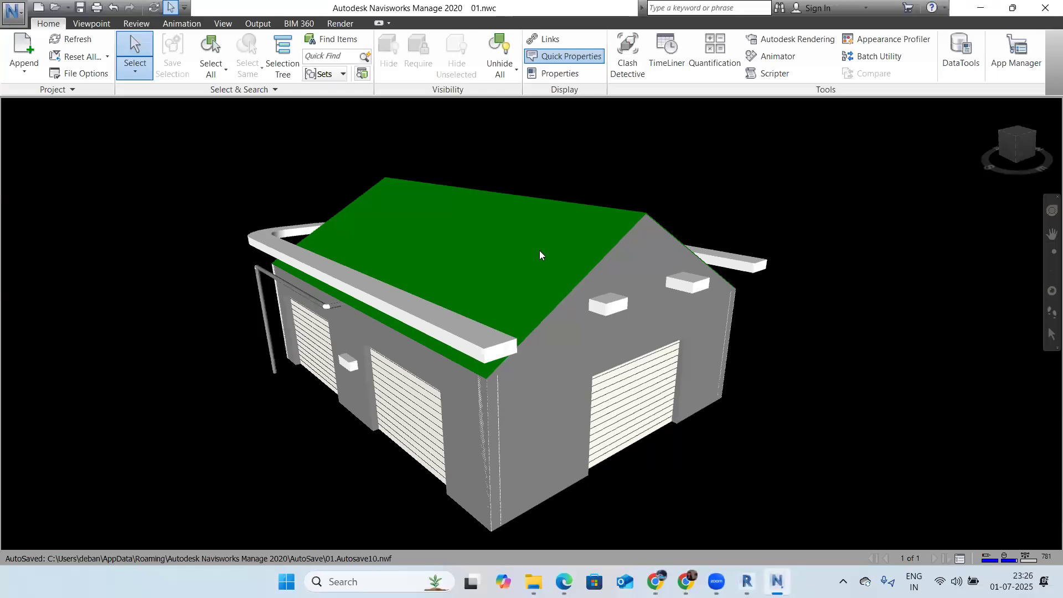
pyautogui.moveTo(540, 251)
pyautogui.click(550, 312)
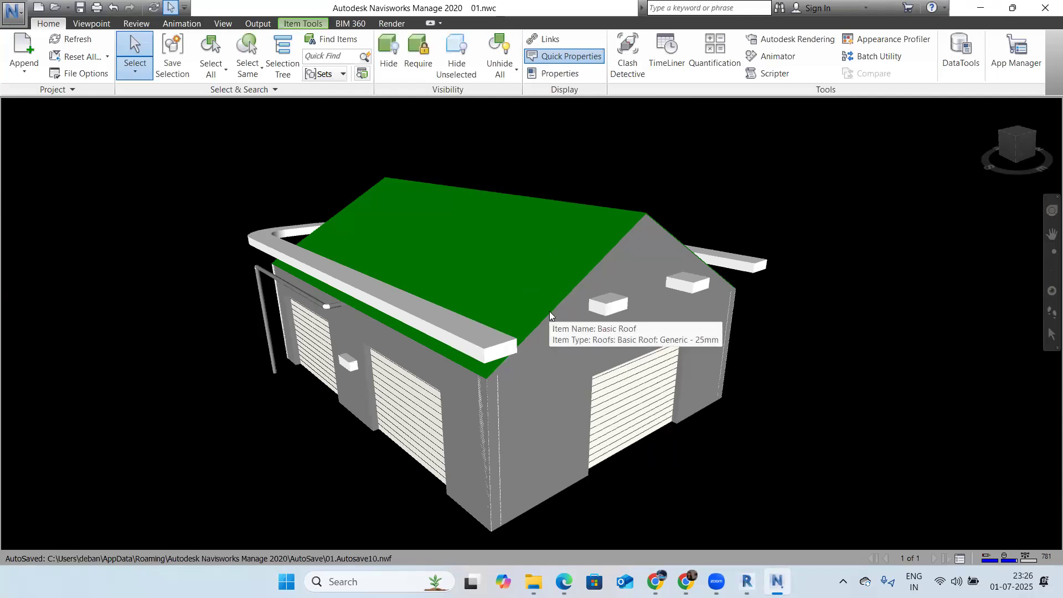
# Step: Look at the building's interior from below, select the lighting fixture near the duct and view its full item properties
pyautogui.moveTo(532, 349); pyautogui.dragTo(604, 337, button='middle')
pyautogui.moveTo(546, 408)
pyautogui.keyDown('shift'); pyautogui.mouseDown(button='middle')
pyautogui.moveTo(609, 405)
pyautogui.moveTo(605, 391)
pyautogui.moveTo(671, 405)
pyautogui.moveTo(588, 401)
pyautogui.moveTo(492, 377)
pyautogui.moveTo(379, 383)
pyautogui.mouseUp(button='middle'); pyautogui.keyUp('shift')
pyautogui.moveTo(641, 339)
pyautogui.keyDown('shift'); pyautogui.mouseDown(button='middle')
pyautogui.moveTo(482, 380)
pyautogui.moveTo(601, 316)
pyautogui.moveTo(577, 242)
pyautogui.moveTo(558, 297)
pyautogui.moveTo(593, 418)
pyautogui.moveTo(585, 390)
pyautogui.moveTo(553, 421)
pyautogui.moveTo(526, 350)
pyautogui.moveTo(579, 288)
pyautogui.moveTo(778, 199)
pyautogui.moveTo(708, 263)
pyautogui.mouseUp(button='middle'); pyautogui.keyUp('shift')
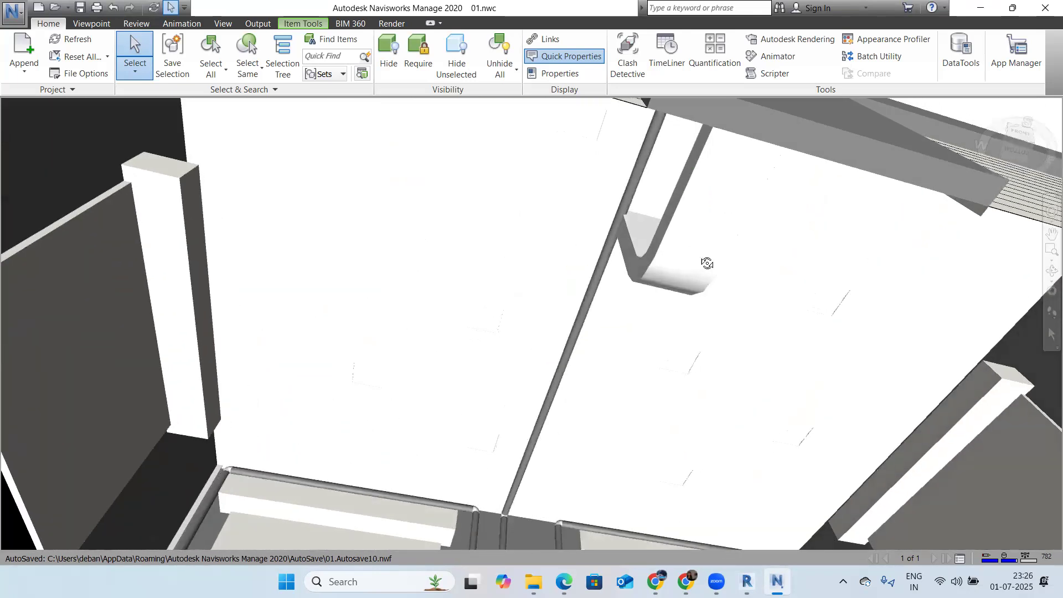
pyautogui.scroll(-2, 627, 236)
pyautogui.keyDown('shift'); pyautogui.moveTo(673, 182); pyautogui.dragTo(671, 171, button='middle'); pyautogui.keyUp('shift')
pyautogui.scroll(2, 655, 196)
pyautogui.press('Escape')
pyautogui.click(671, 176)
pyautogui.click(560, 73)
pyautogui.click(839, 122)
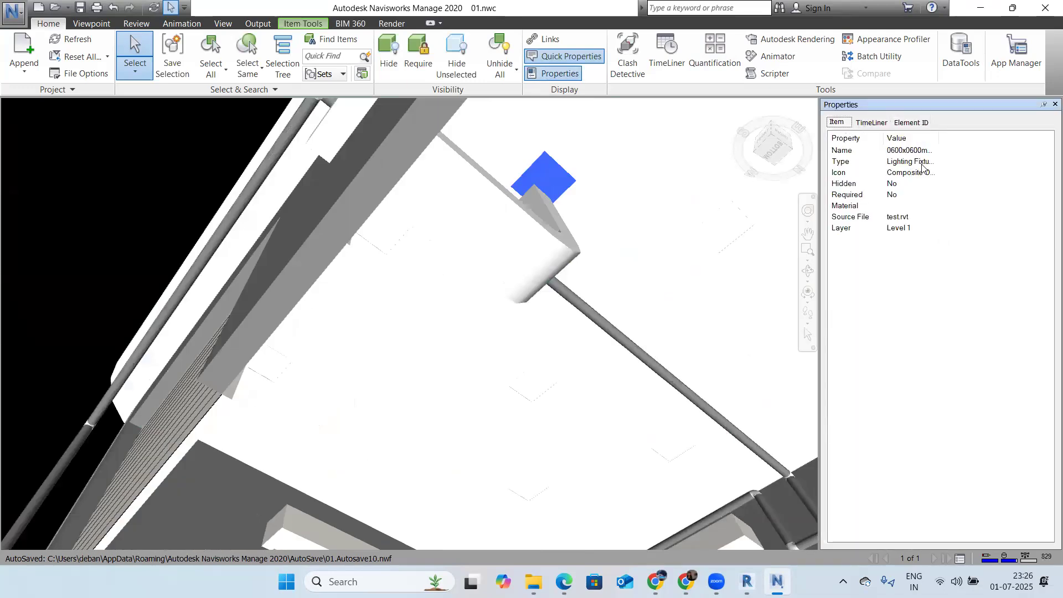
pyautogui.doubleClick(939, 138)
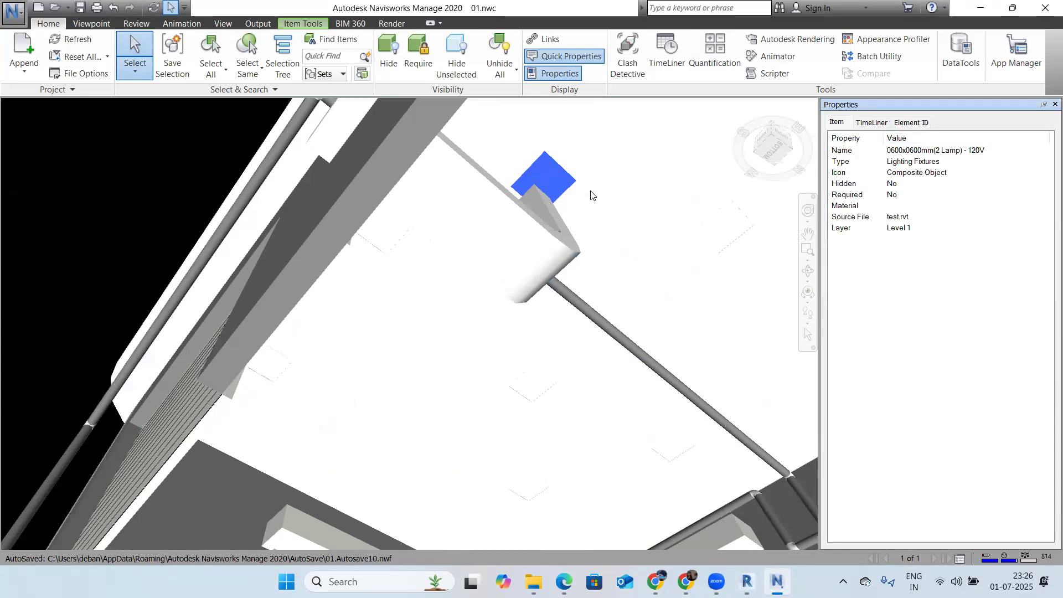
# Step: Select the rectangular duct beside the lighting fixture and inspect its properties and surroundings
pyautogui.click(623, 238)
pyautogui.press('Escape')
pyautogui.scroll(-2, 526, 279)
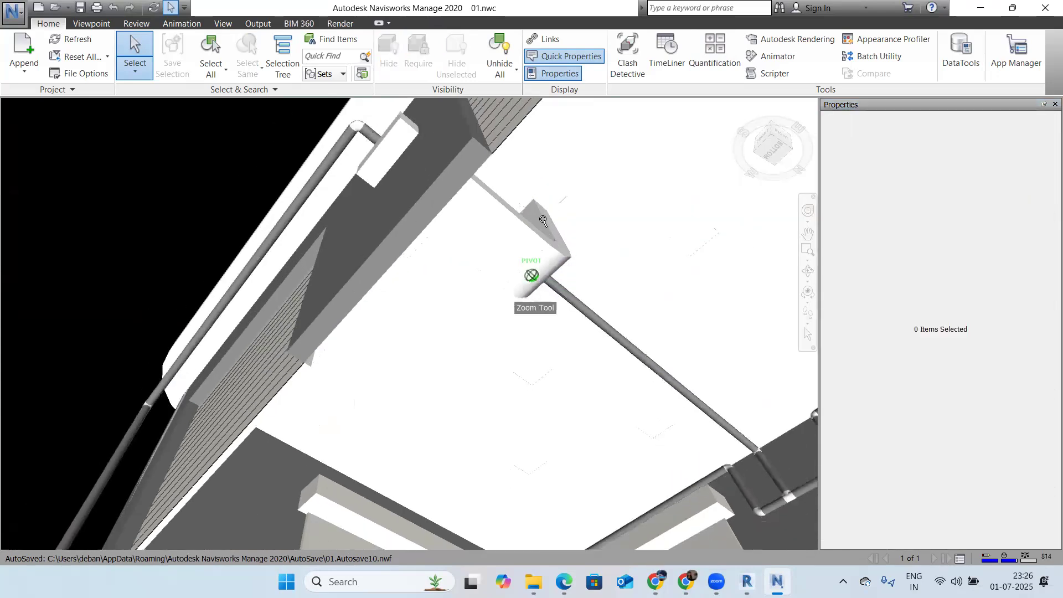
pyautogui.scroll(-1, 543, 221)
pyautogui.click(546, 228)
pyautogui.scroll(1, 529, 229)
pyautogui.scroll(-2, 535, 232)
pyautogui.keyDown('shift'); pyautogui.moveTo(555, 238); pyautogui.dragTo(466, 275, button='middle'); pyautogui.keyUp('shift')
pyautogui.press('Escape')
pyautogui.hotkey('ctrl', 'z')
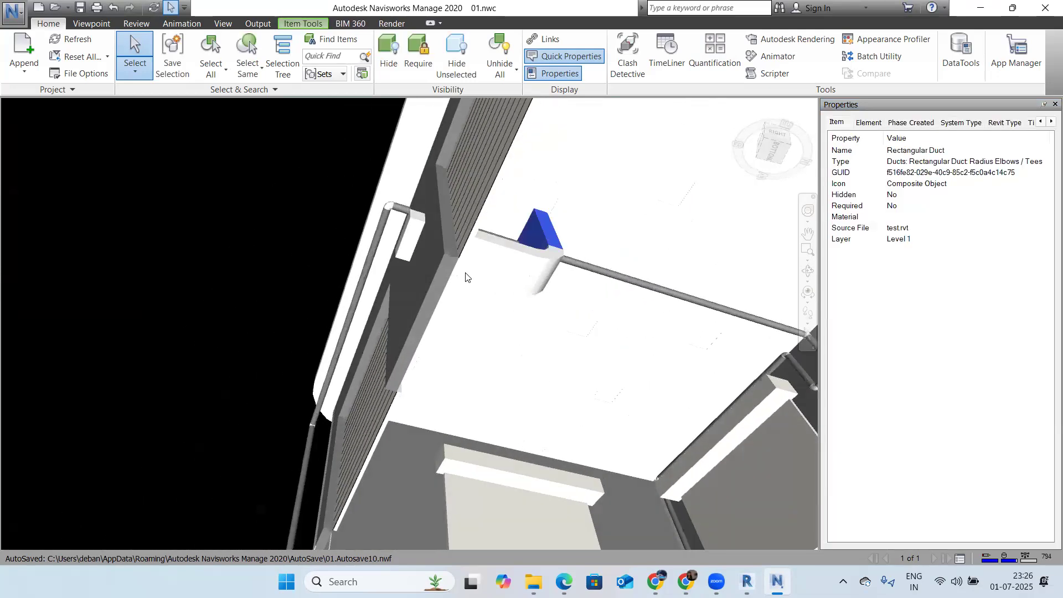
# Step: Clear the duct selection and view the whole building from outside, including the gable wall, roof and ducts
pyautogui.press('Escape')
pyautogui.scroll(-1, 466, 273)
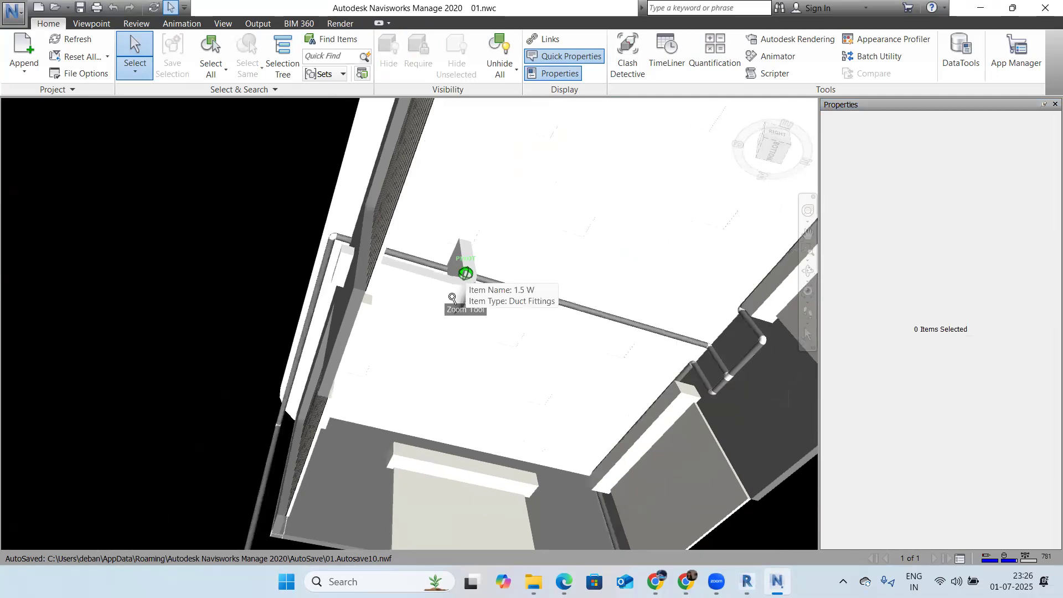
pyautogui.scroll(-5, 453, 298)
pyautogui.keyDown('shift'); pyautogui.moveTo(503, 286); pyautogui.dragTo(498, 306, button='middle'); pyautogui.keyUp('shift')
pyautogui.scroll(-1, 502, 286)
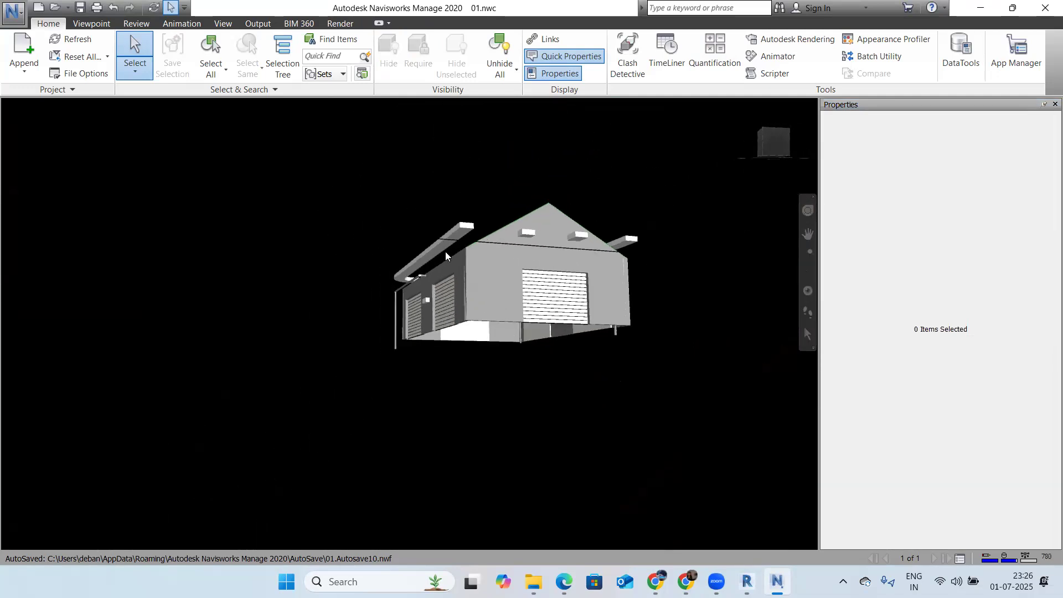
pyautogui.moveTo(602, 257)
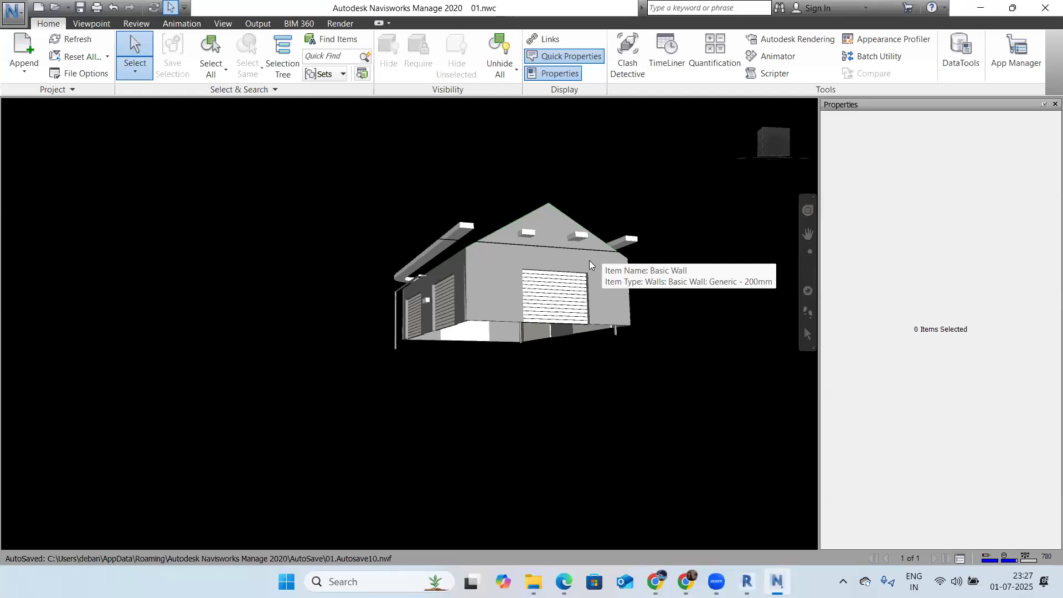
pyautogui.keyDown('shift'); pyautogui.moveTo(536, 367); pyautogui.dragTo(342, 540, button='middle'); pyautogui.keyUp('shift')
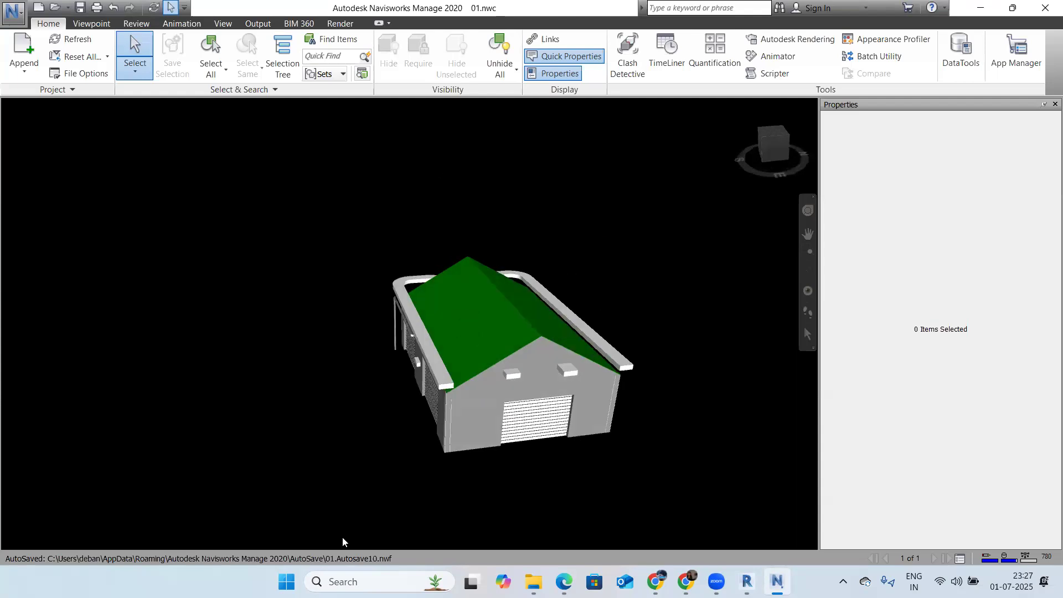
pyautogui.scroll(1, 607, 402)
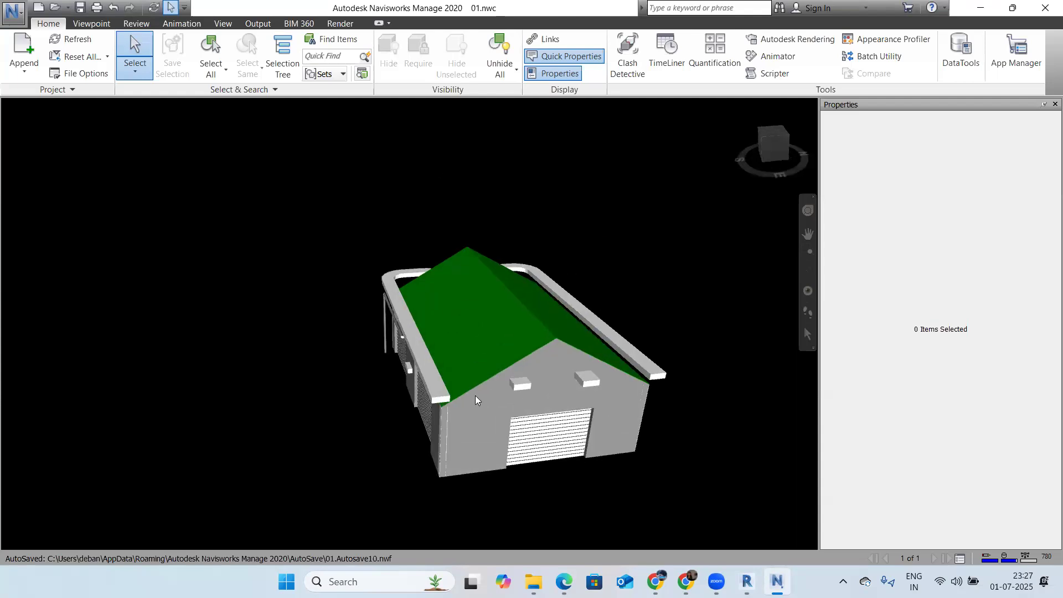
pyautogui.scroll(1, 652, 403)
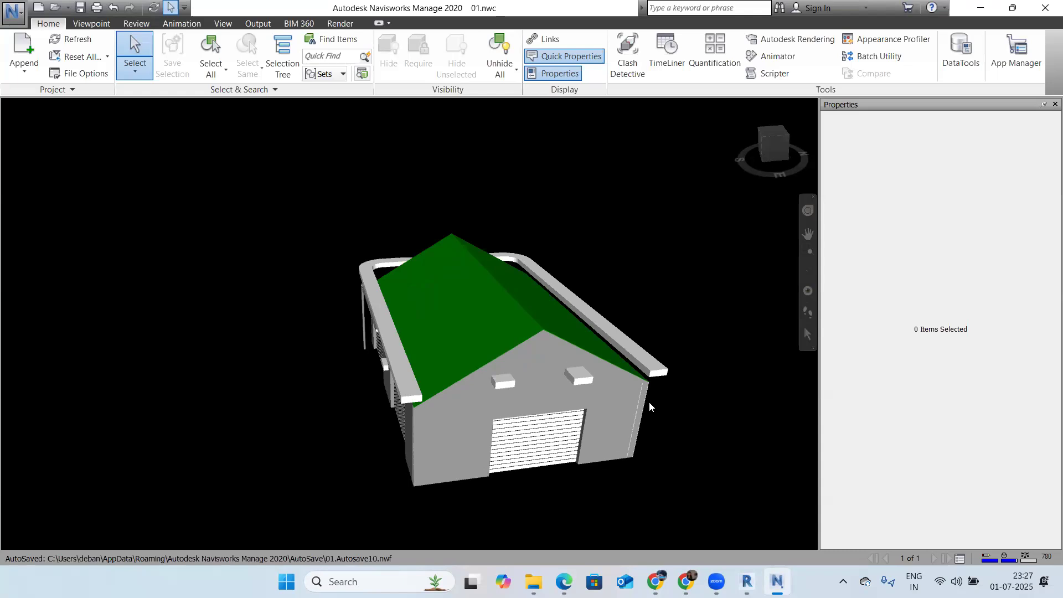
pyautogui.scroll(-3, 465, 138)
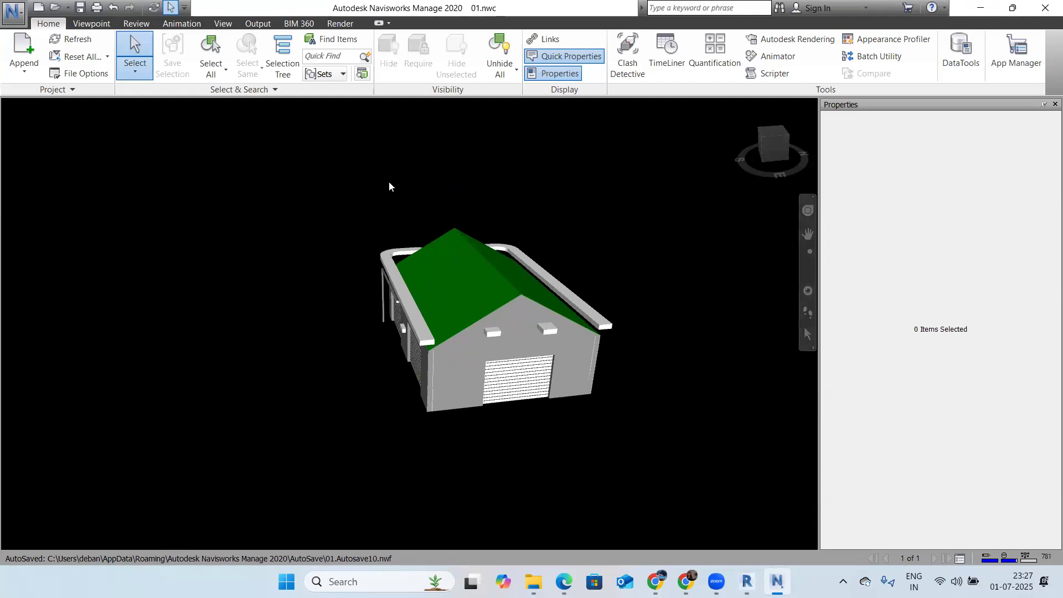
pyautogui.scroll(2, 472, 272)
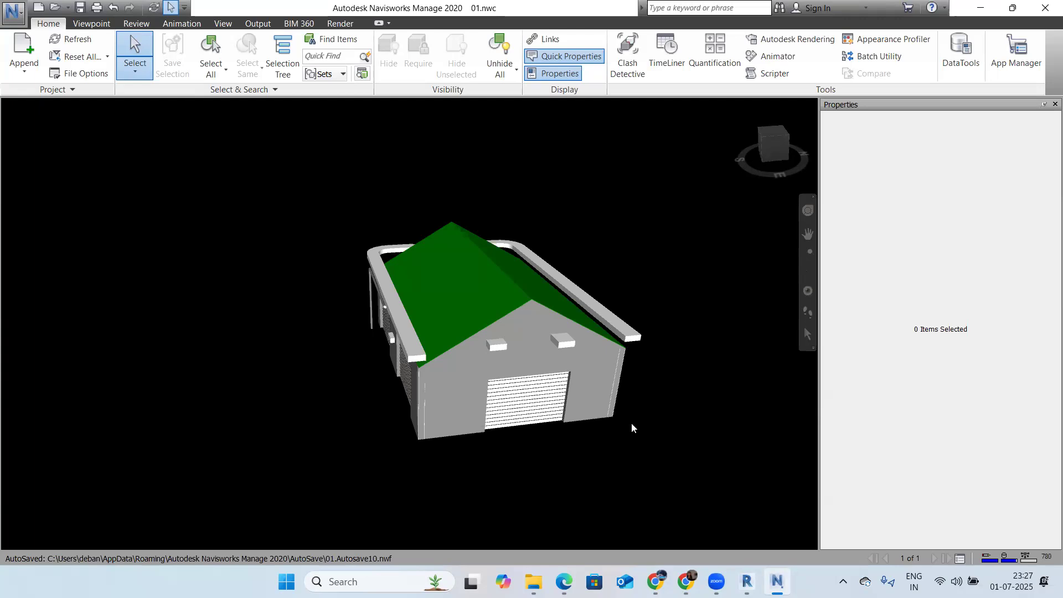
pyautogui.scroll(-3, 351, 194)
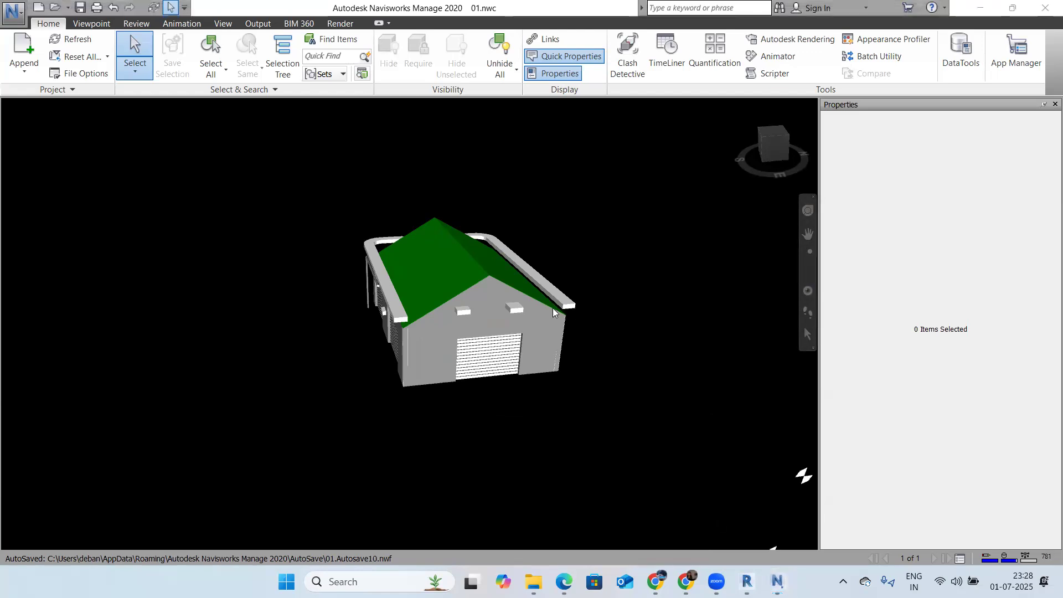
# Step: Examine the building's exterior from the corner with the vertical pipe, including the roller doors, curved ducts and side wall
pyautogui.keyDown('shift'); pyautogui.moveTo(450, 385); pyautogui.dragTo(554, 382, button='middle'); pyautogui.keyUp('shift')
pyautogui.moveTo(451, 354); pyautogui.dragTo(582, 269, button='middle')
pyautogui.keyDown('shift'); pyautogui.moveTo(519, 276); pyautogui.dragTo(717, 277, button='middle'); pyautogui.keyUp('shift')
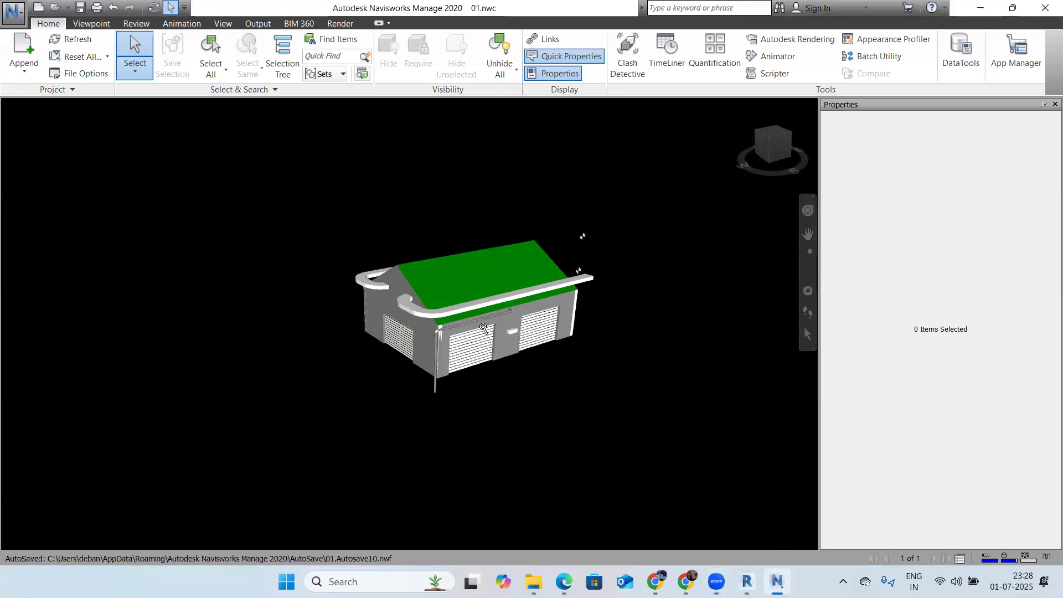
pyautogui.scroll(5, 483, 328)
pyautogui.keyDown('shift'); pyautogui.moveTo(421, 338); pyautogui.dragTo(477, 323, button='middle'); pyautogui.keyUp('shift')
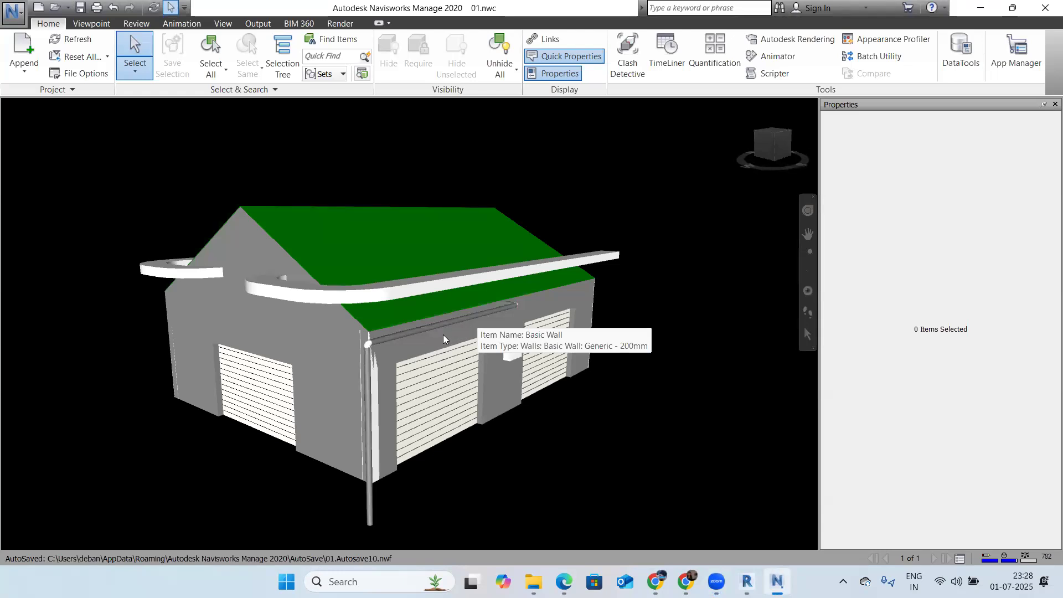
pyautogui.moveTo(425, 357)
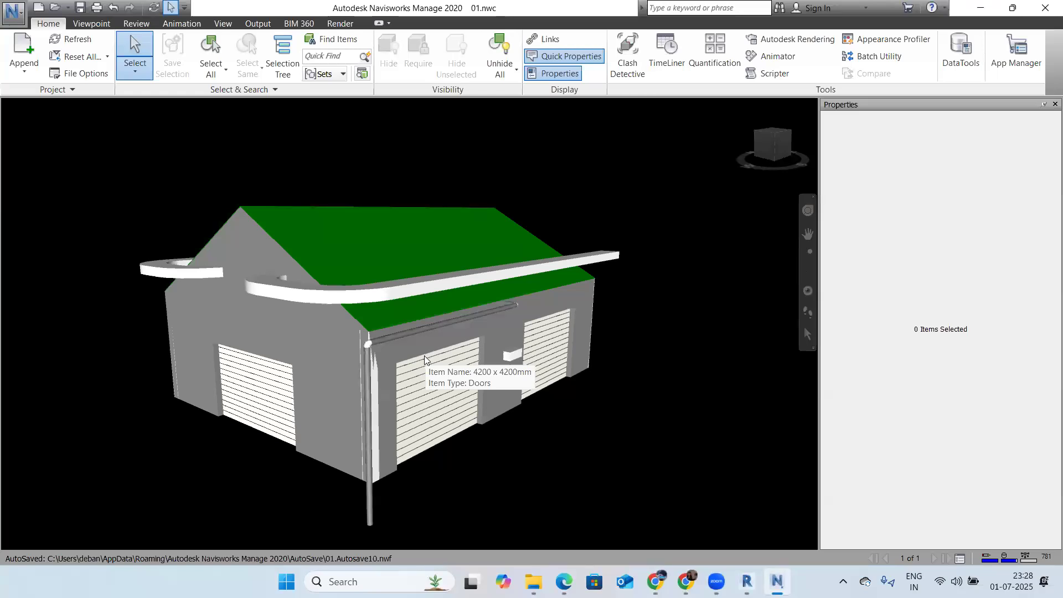
pyautogui.scroll(5, 288, 322)
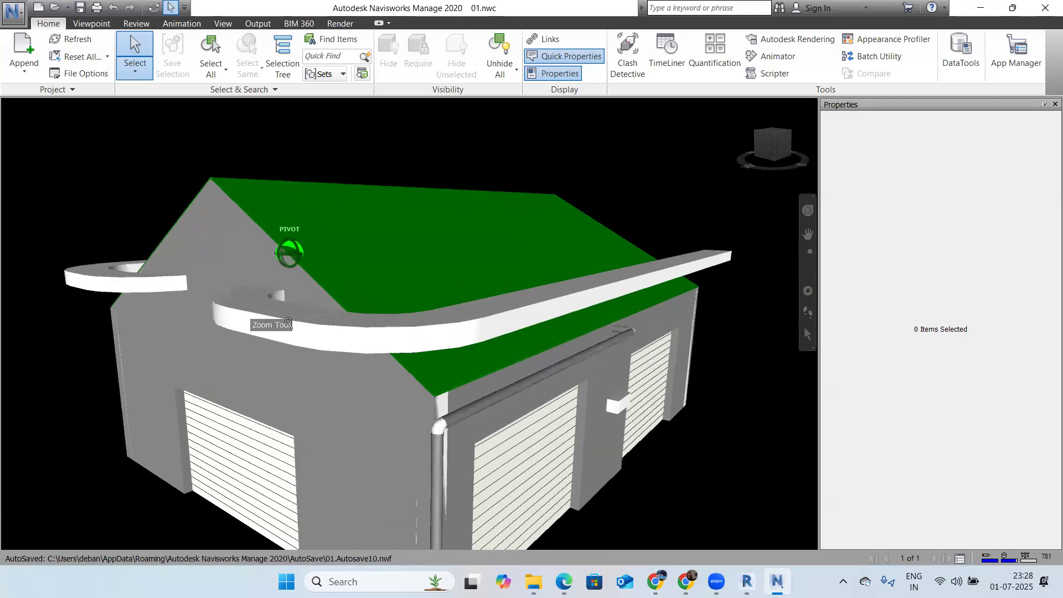
# Step: Select the rectangular duct segment at the gable wall, followed by its adjoining elbow fitting, and inspect their item properties
pyautogui.click(277, 329)
pyautogui.keyDown('shift'); pyautogui.moveTo(277, 329); pyautogui.dragTo(247, 250, button='middle'); pyautogui.keyUp('shift')
pyautogui.scroll(5, 247, 250)
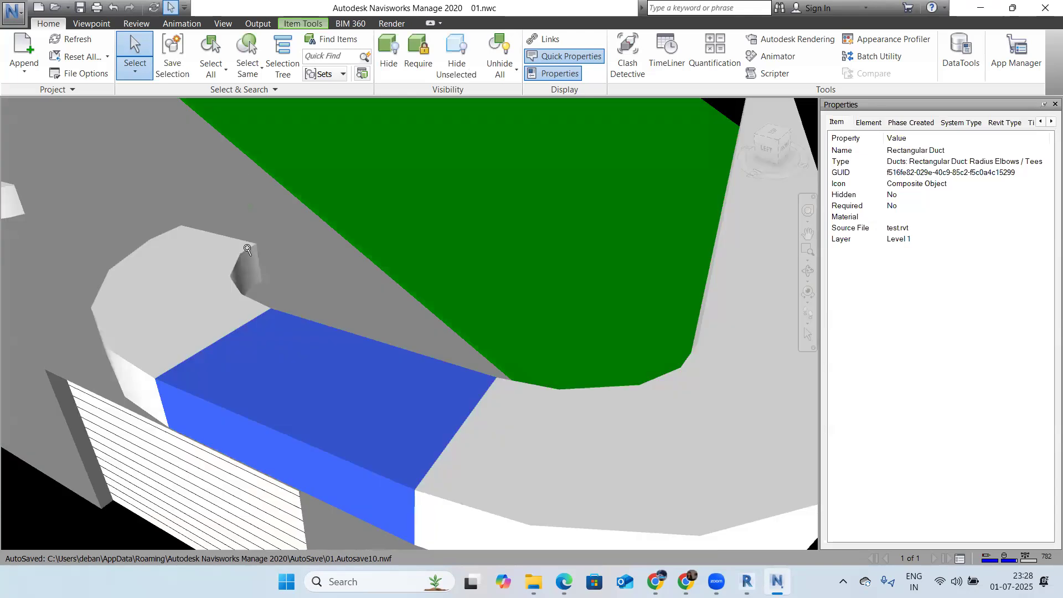
pyautogui.scroll(1, 248, 249)
pyautogui.click(249, 252)
pyautogui.moveTo(328, 331); pyautogui.dragTo(453, 328, button='middle')
# Step: Switch to Revit and examine the selected rectangular elbow fitting and its duct connections beside the gable wall
pyautogui.scroll(-4, 362, 312)
pyautogui.scroll(-1, 379, 304)
pyautogui.scroll(3, 470, 327)
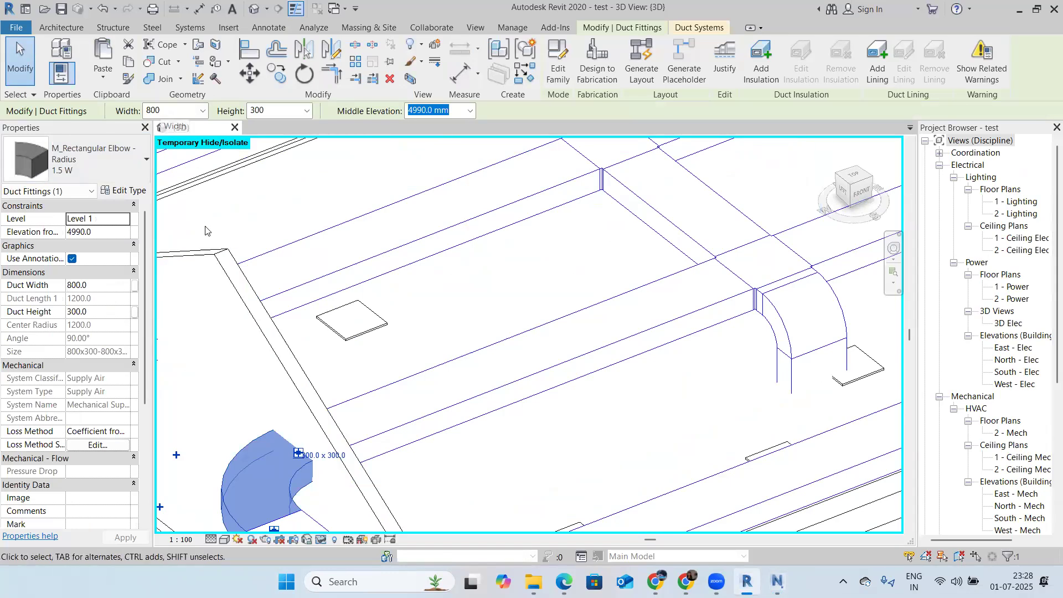
pyautogui.scroll(-3, 209, 228)
pyautogui.moveTo(446, 240); pyautogui.dragTo(653, 192, button='middle')
pyautogui.scroll(3, 435, 288)
pyautogui.scroll(1, 449, 245)
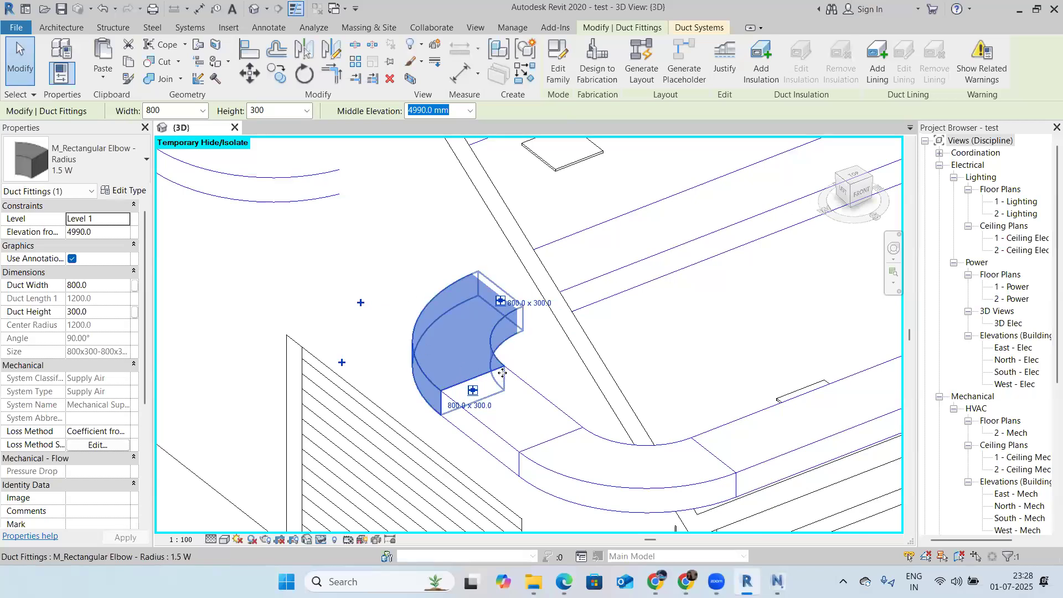
pyautogui.scroll(-1, 441, 282)
pyautogui.scroll(-4, 442, 282)
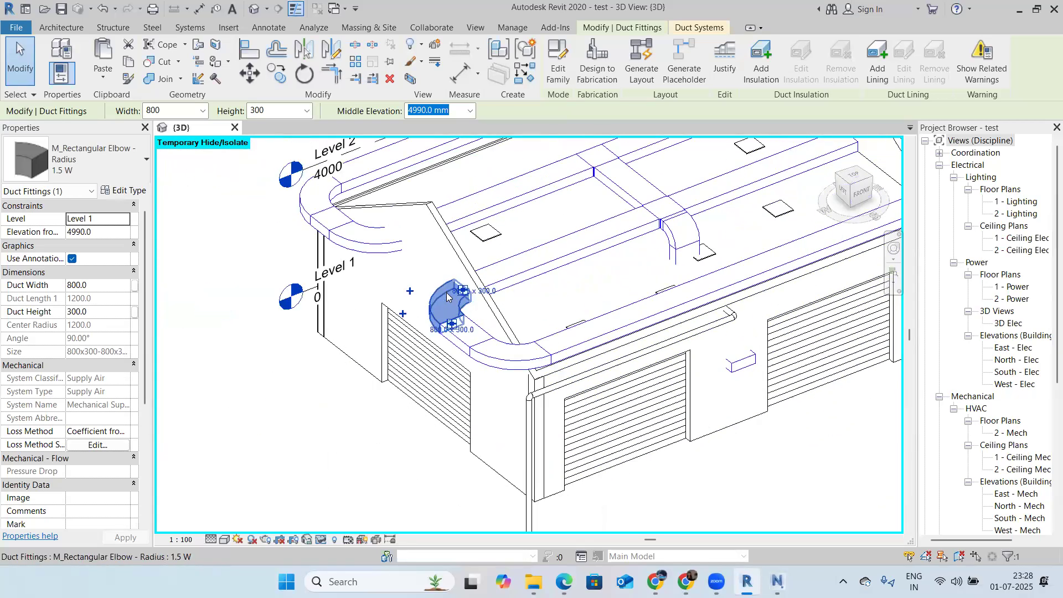
# Step: View the elbow fitting within the building's overall duct layout in the 3D view and return to Navisworks
pyautogui.scroll(3, 456, 310)
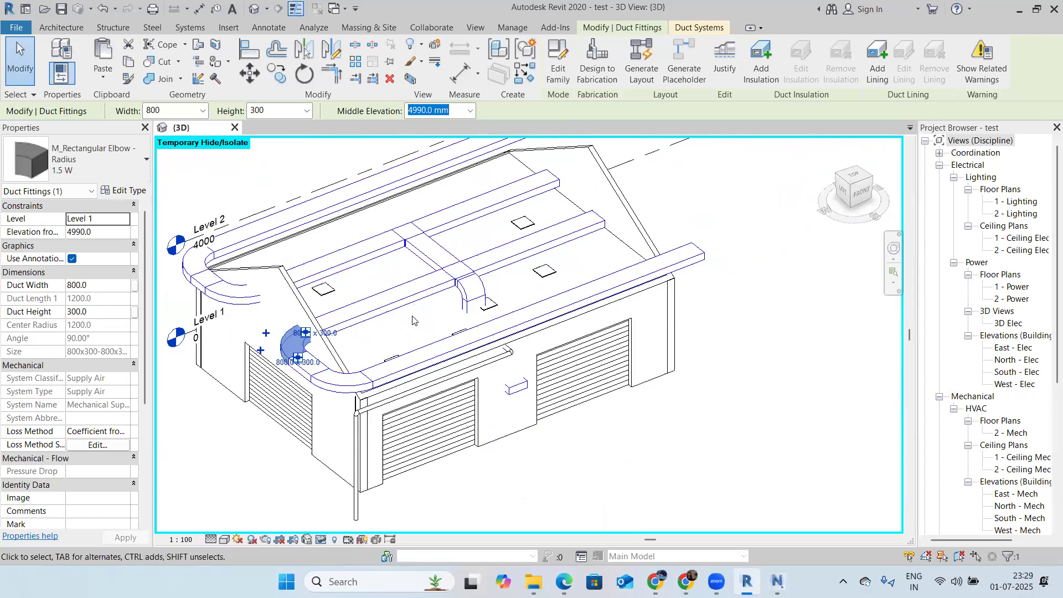
pyautogui.moveTo(467, 298); pyautogui.dragTo(489, 299, button='middle')
pyautogui.scroll(3, 299, 340)
pyautogui.moveTo(299, 340); pyautogui.dragTo(553, 300, button='middle')
pyautogui.scroll(3, 553, 296)
pyautogui.scroll(-5, 550, 298)
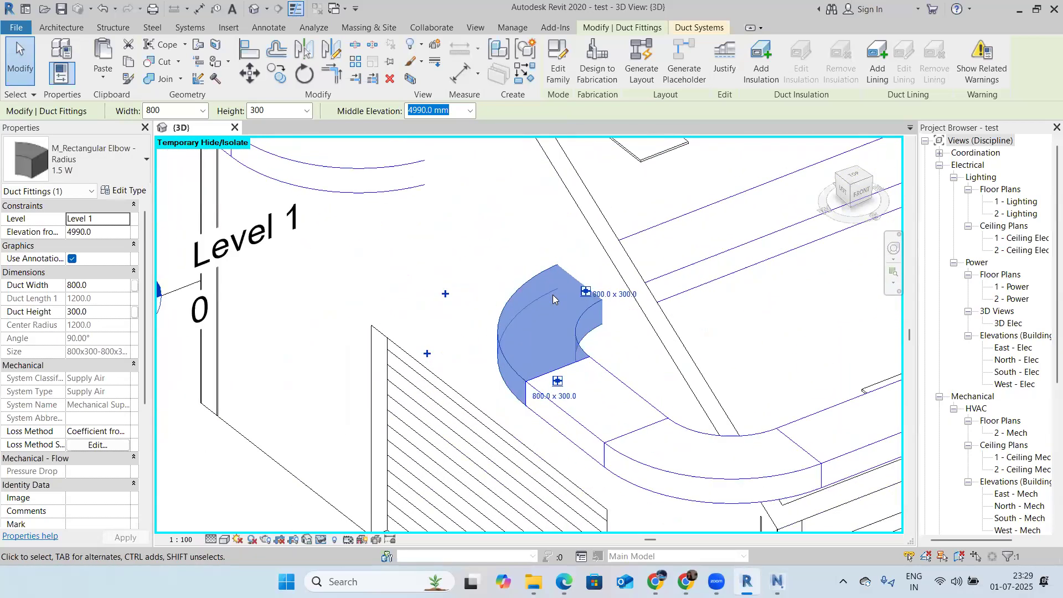
pyautogui.moveTo(475, 329); pyautogui.dragTo(400, 350, button='middle')
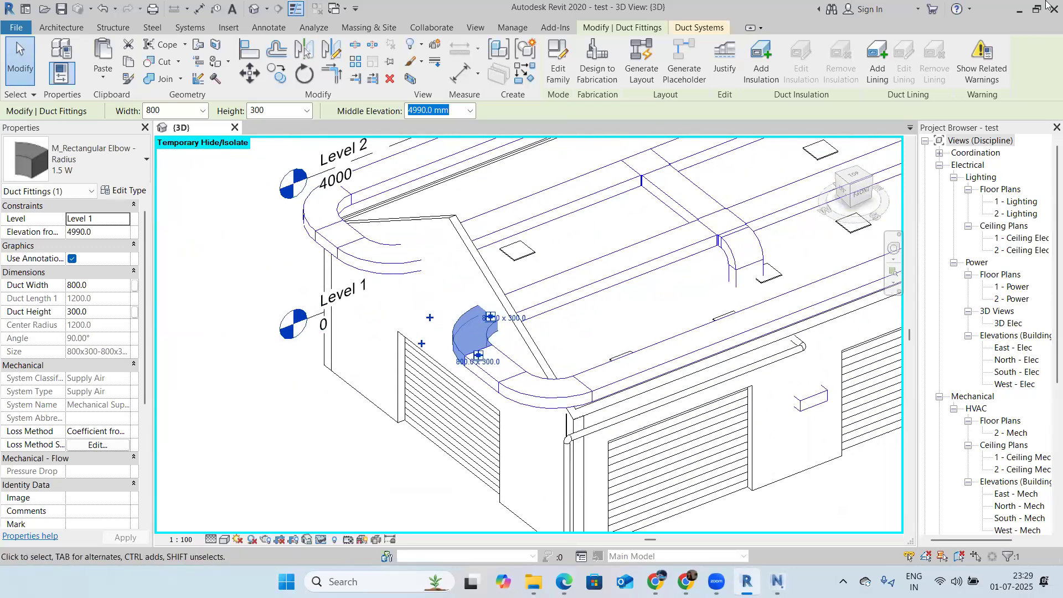
pyautogui.click(1016, 10)
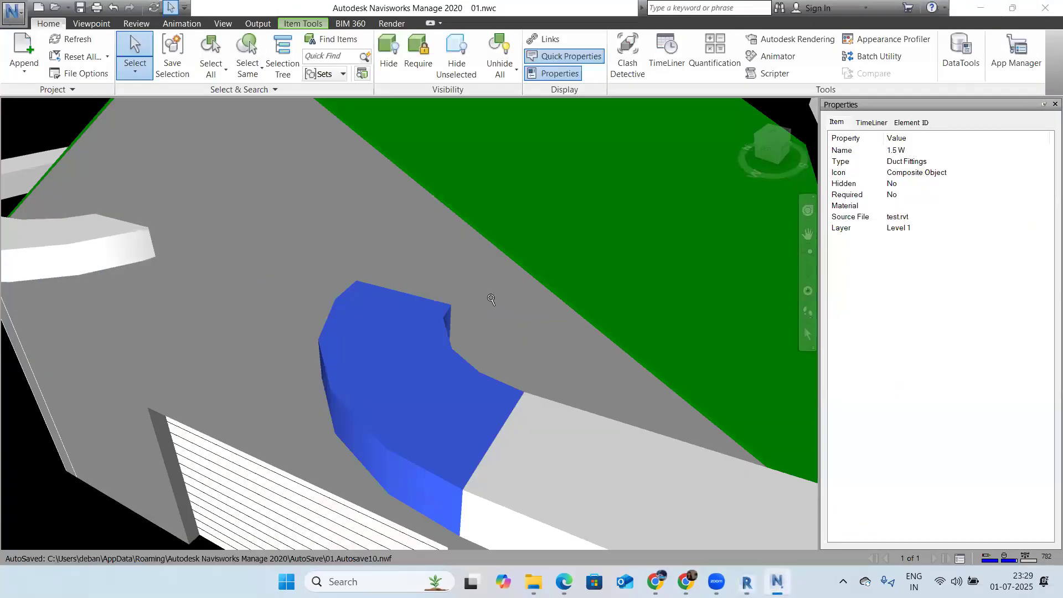
# Step: Select the gable wall behind the elbow, clear the selection and view the building with both curved ducts from above
pyautogui.click(459, 306)
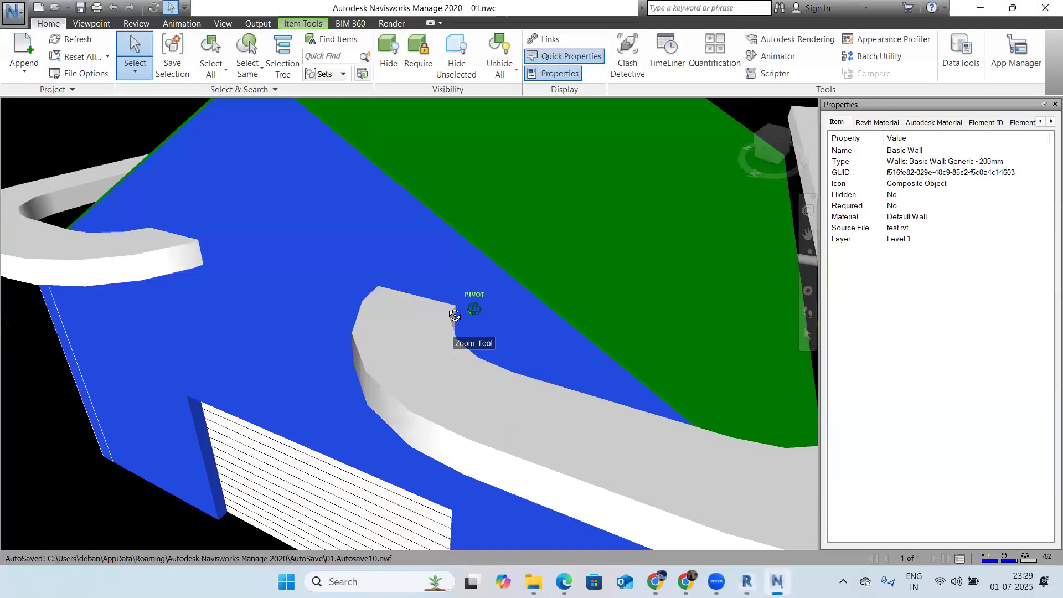
pyautogui.press('Escape')
pyautogui.keyDown('shift'); pyautogui.moveTo(491, 298); pyautogui.dragTo(554, 275, button='middle'); pyautogui.keyUp('shift')
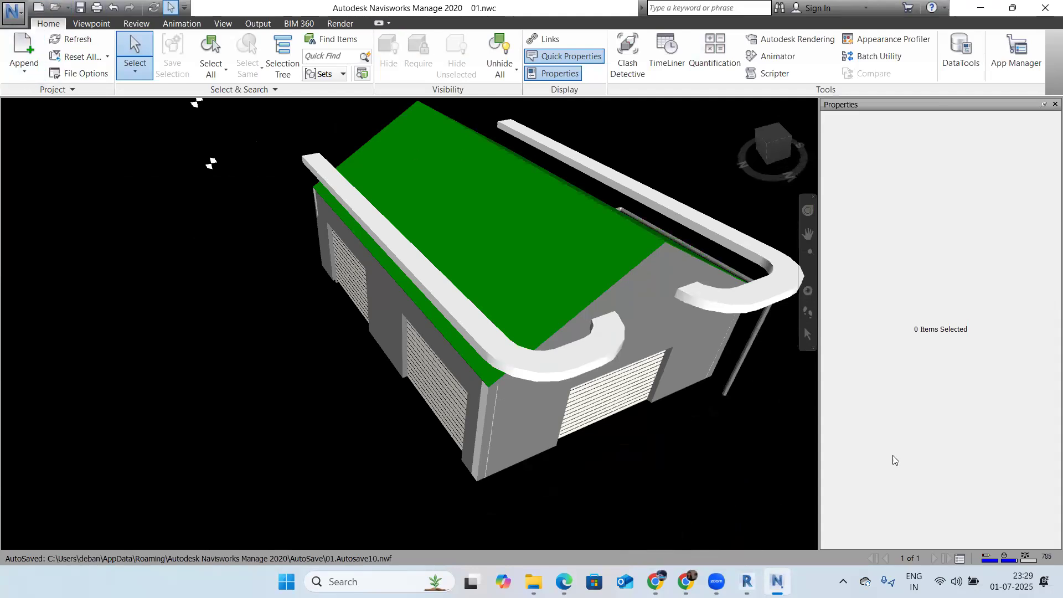
# Step: Switch to Revit, clear the elbow selection and view the building's gable end with both curved ducts
pyautogui.click(758, 580)
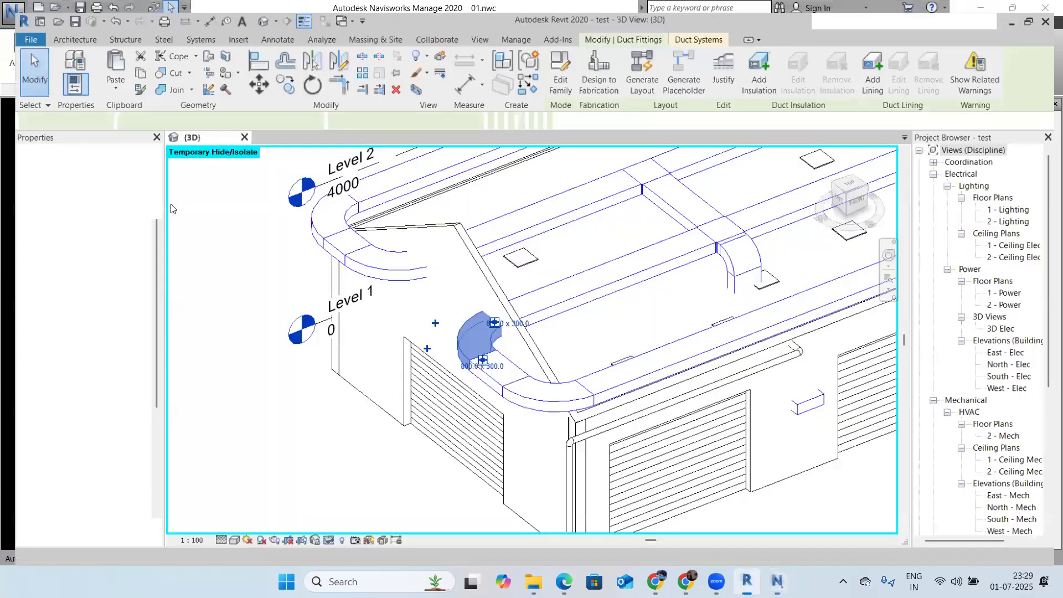
pyautogui.click(536, 298)
pyautogui.scroll(-1, 523, 255)
pyautogui.scroll(-3, 523, 258)
pyautogui.keyDown('shift'); pyautogui.moveTo(523, 258); pyautogui.dragTo(565, 259, button='middle'); pyautogui.keyUp('shift')
pyautogui.scroll(4, 522, 258)
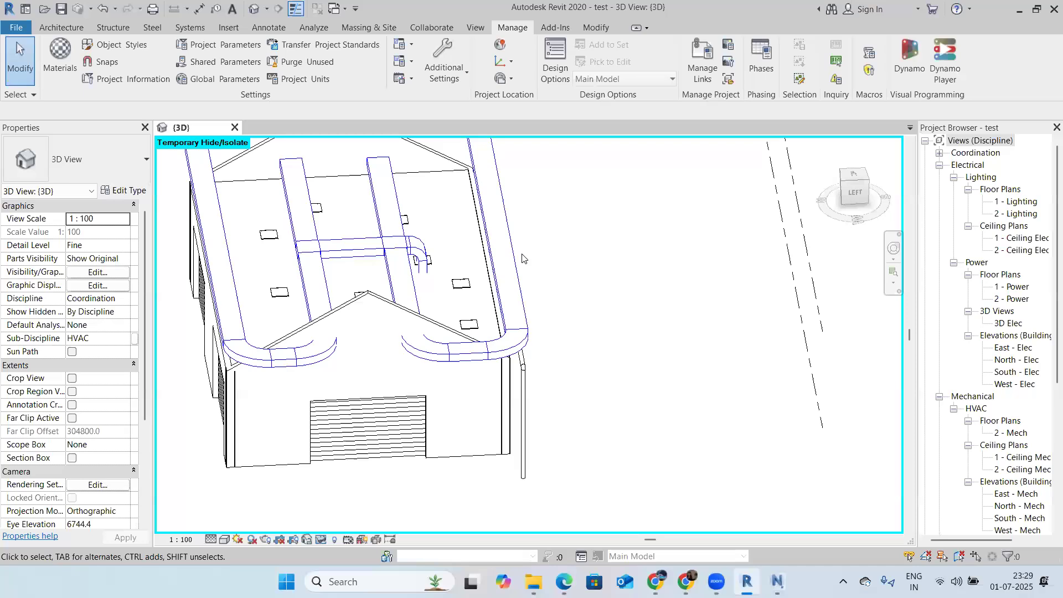
# Step: Examine the duct runs, interior branch and ceiling fixtures from several sides in the Revit 3D view
pyautogui.keyDown('shift'); pyautogui.moveTo(547, 346); pyautogui.dragTo(293, 338, button='middle'); pyautogui.keyUp('shift')
pyautogui.scroll(3, 382, 327)
pyautogui.scroll(-2, 398, 326)
pyautogui.click(403, 328)
pyautogui.click(408, 347)
pyautogui.scroll(2, 404, 343)
pyautogui.scroll(-2, 378, 337)
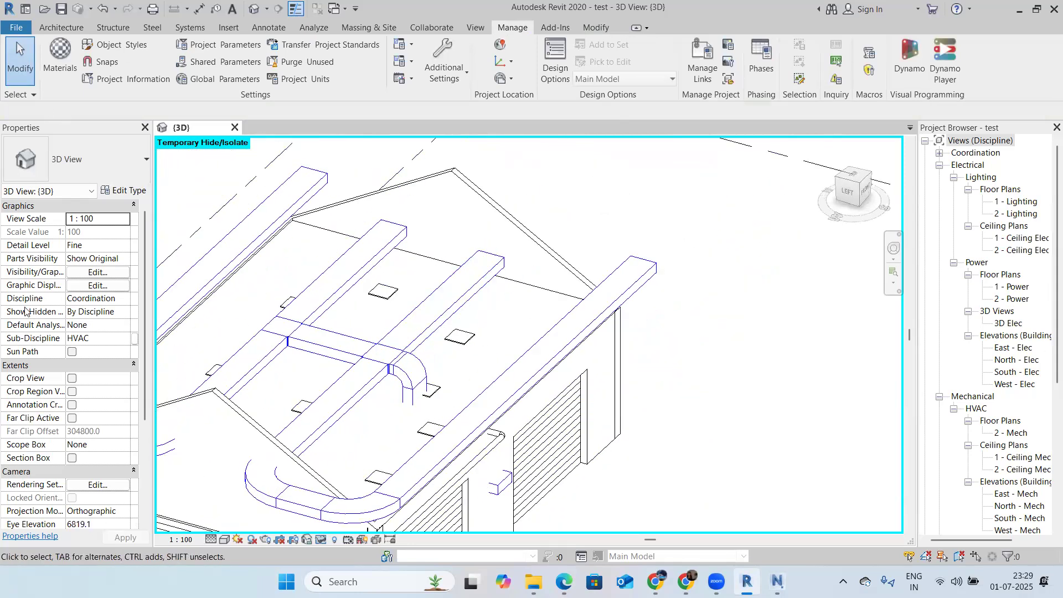
pyautogui.scroll(-2, 382, 331)
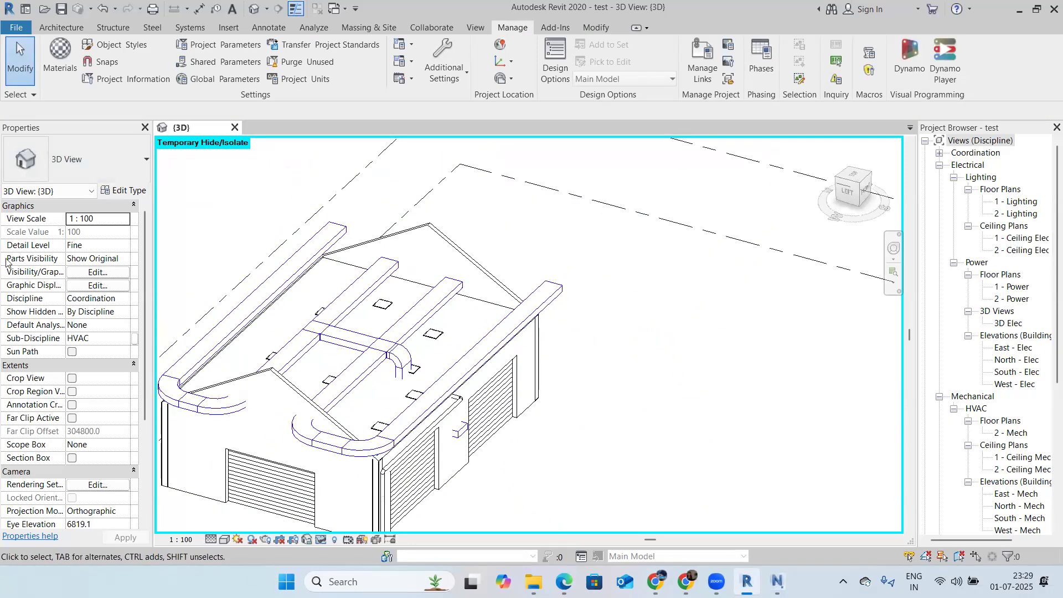
pyautogui.scroll(-2, 7, 261)
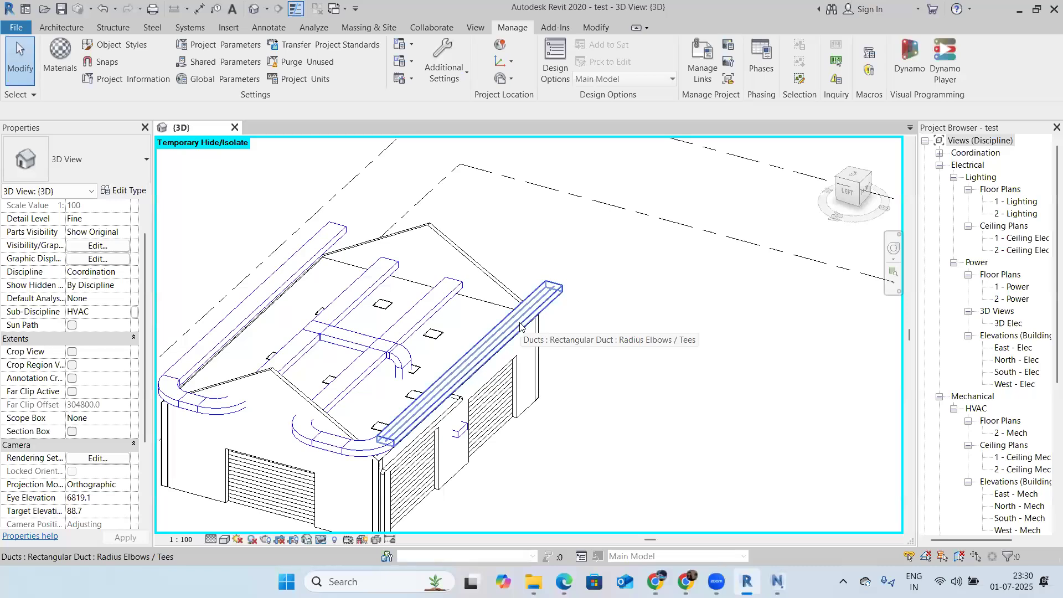
pyautogui.keyDown('shift'); pyautogui.moveTo(521, 327); pyautogui.dragTo(570, 282, button='middle'); pyautogui.keyUp('shift')
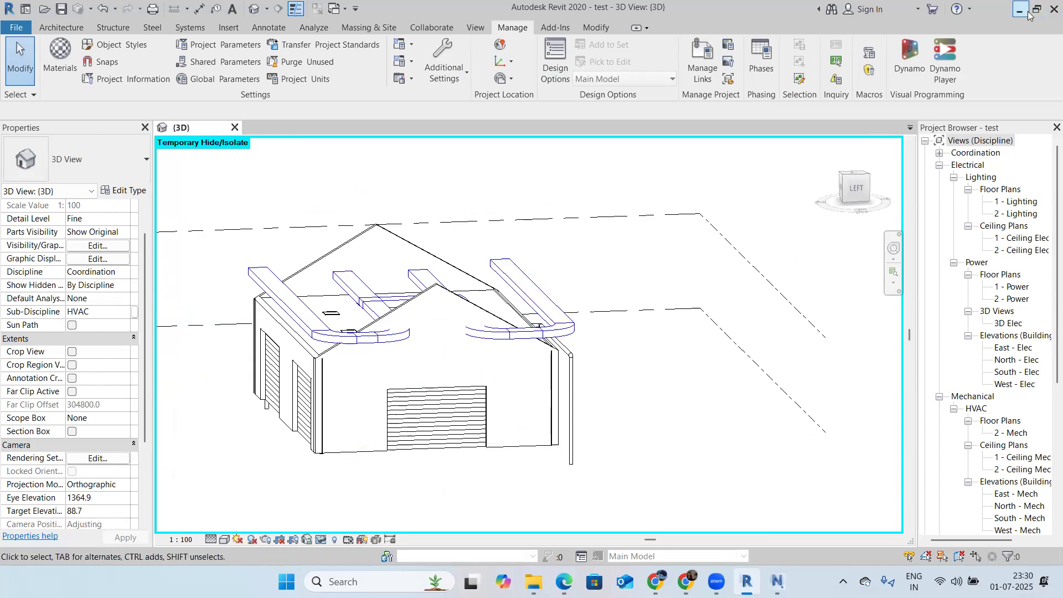
# Step: Switch back to Navisworks, review the supported file types for opening a model and close the Open dialog
pyautogui.hotkey('alt', 'Tab')
pyautogui.click(12, 8)
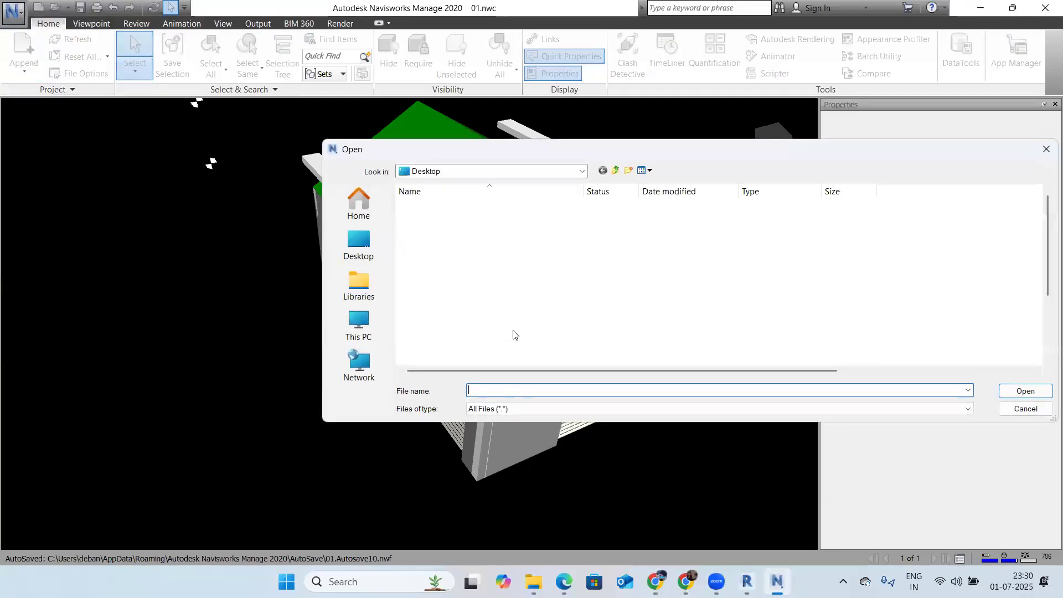
pyautogui.click(535, 410)
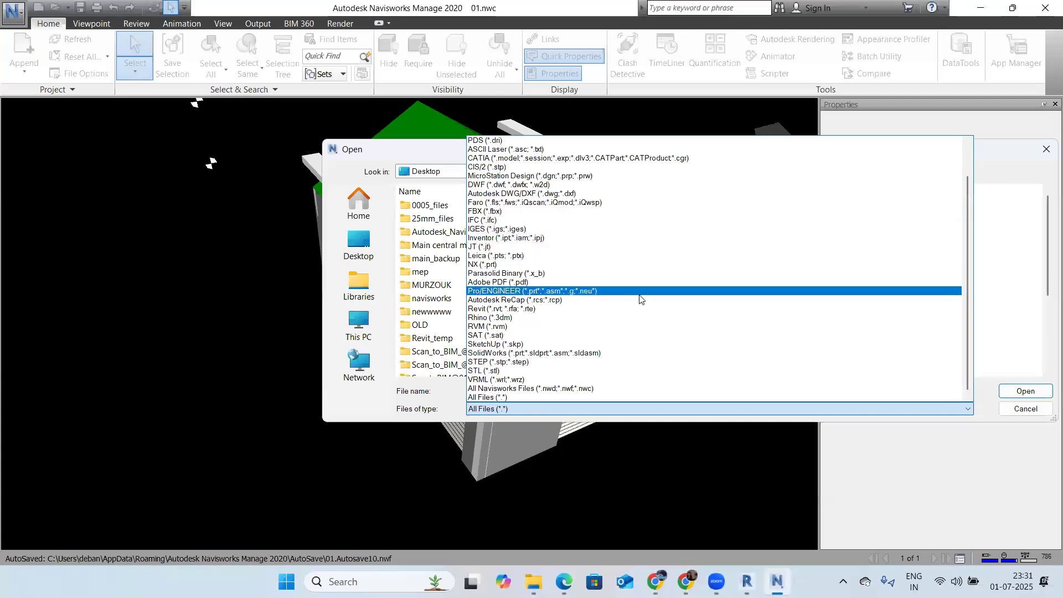
pyautogui.click(291, 321)
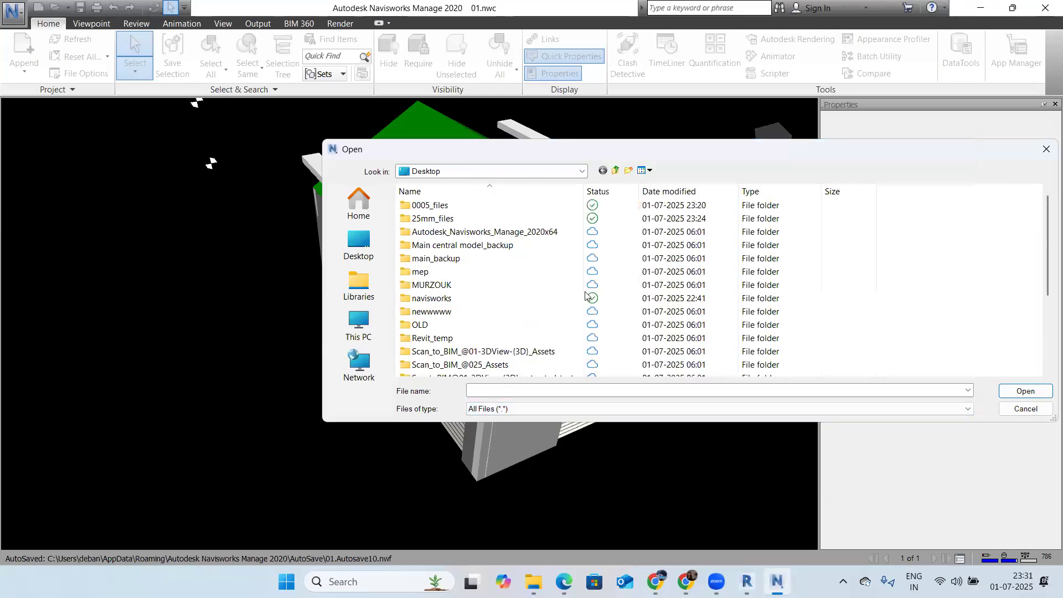
pyautogui.click(1046, 150)
# Step: Browse the Desktop files available to open and close the Open dialog without loading any
pyautogui.moveTo(734, 292)
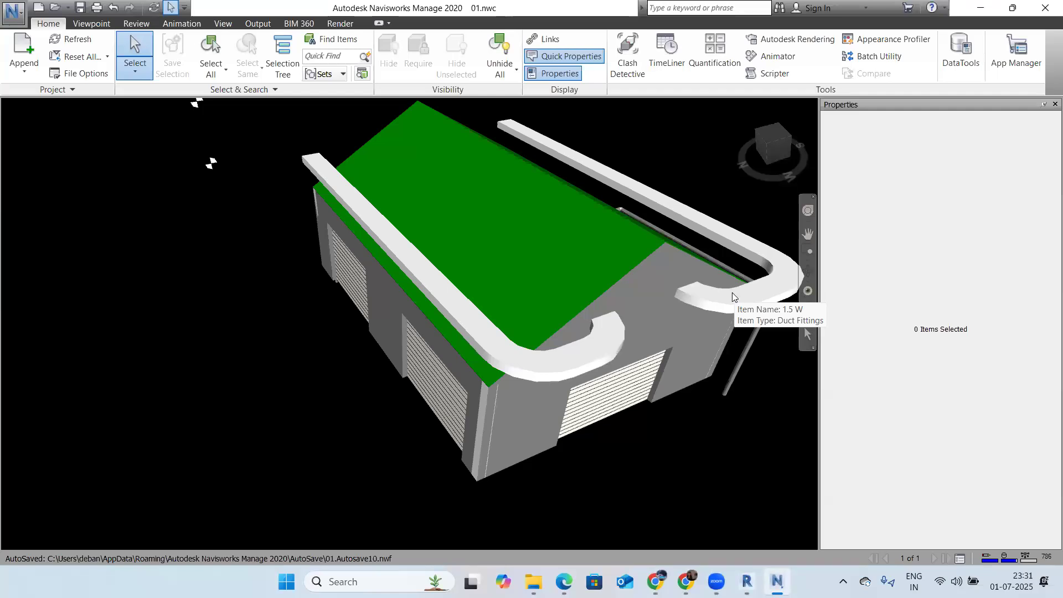
pyautogui.click(14, 11)
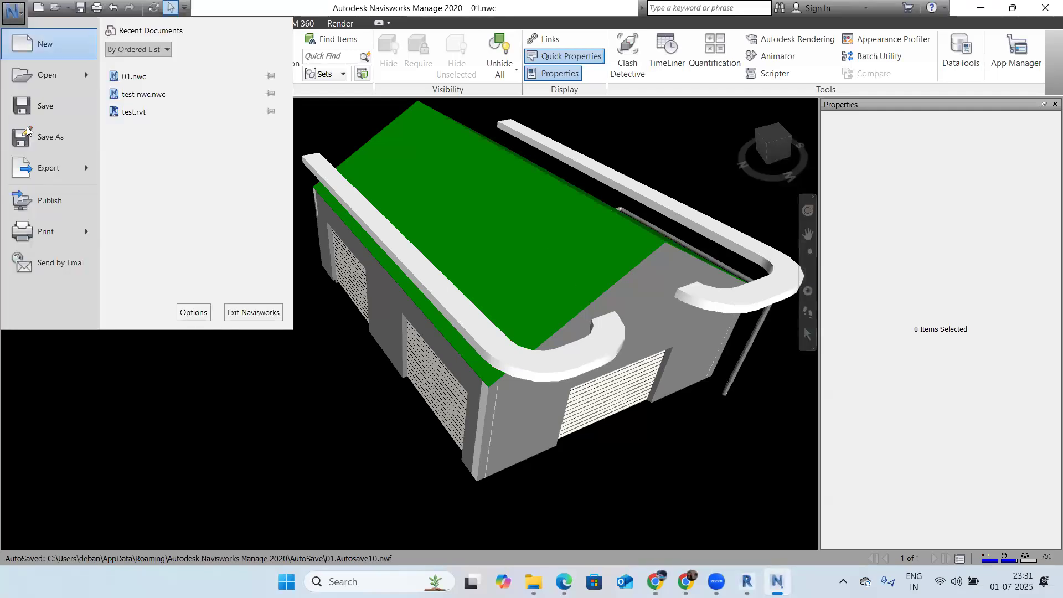
pyautogui.click(47, 77)
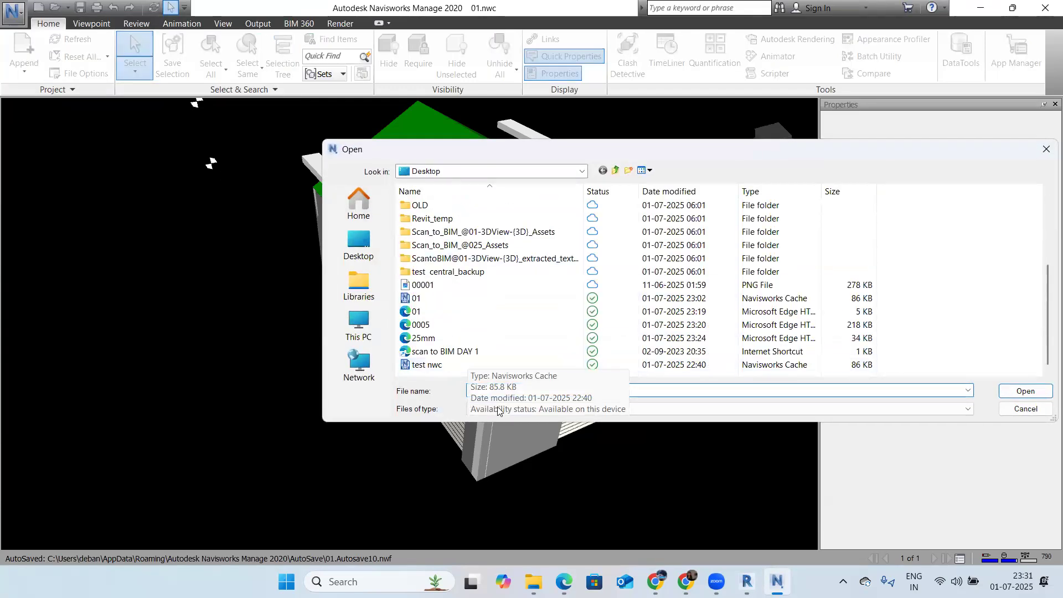
pyautogui.click(1045, 150)
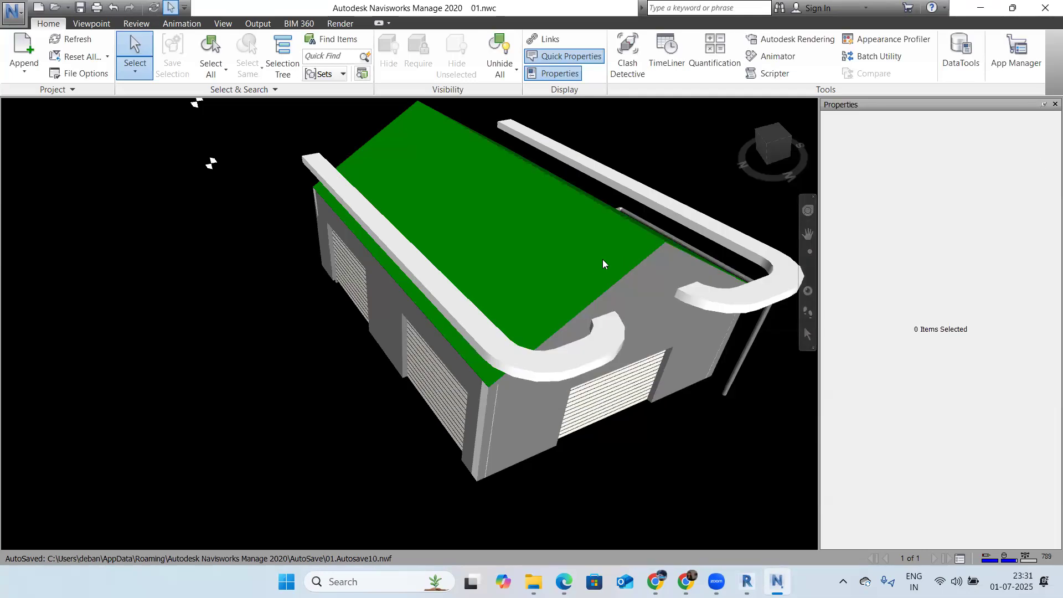
# Step: Review the Navisworks NWD and NWF save formats for file 01 and cancel the Save As dialog
pyautogui.click(13, 12)
pyautogui.click(21, 134)
pyautogui.click(540, 408)
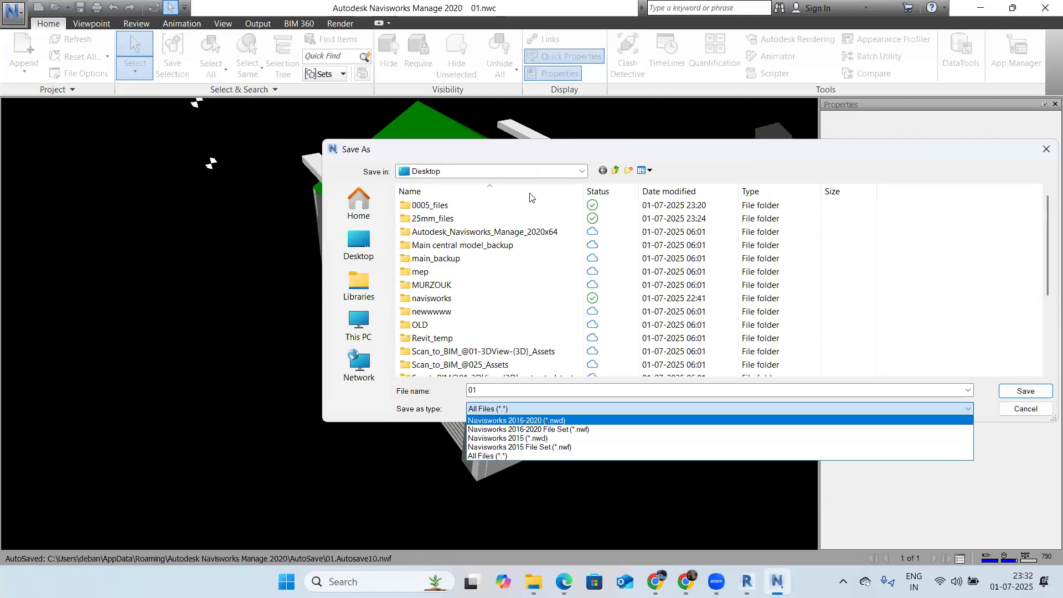
pyautogui.press('Down')
pyautogui.press('Down')
pyautogui.press('Down')
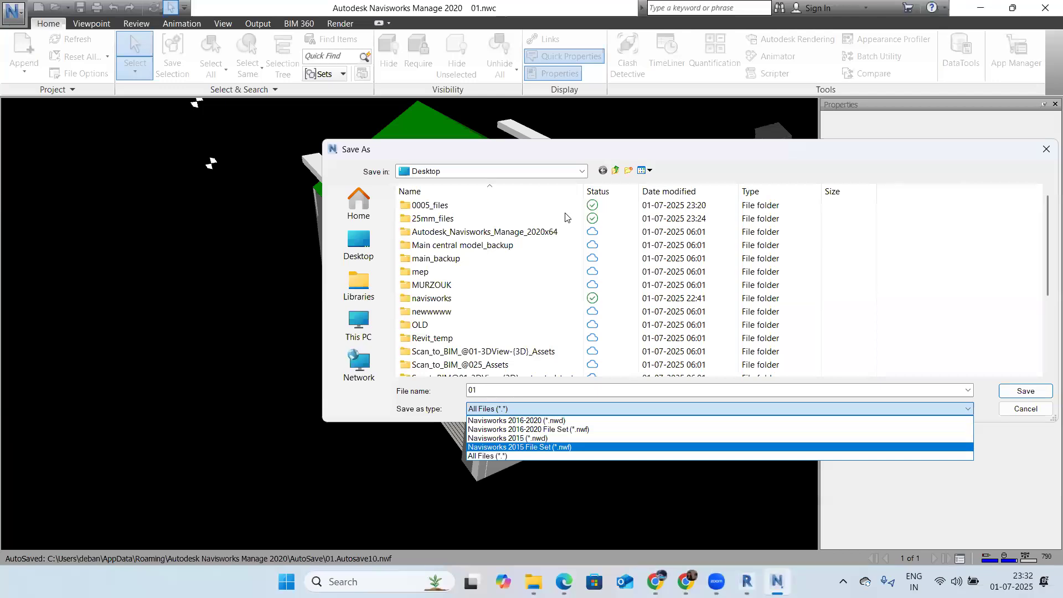
pyautogui.click(1047, 161)
pyautogui.click(1047, 155)
# Step: Select the green roof and view its item properties along with the building's exterior
pyautogui.scroll(-3, 310, 346)
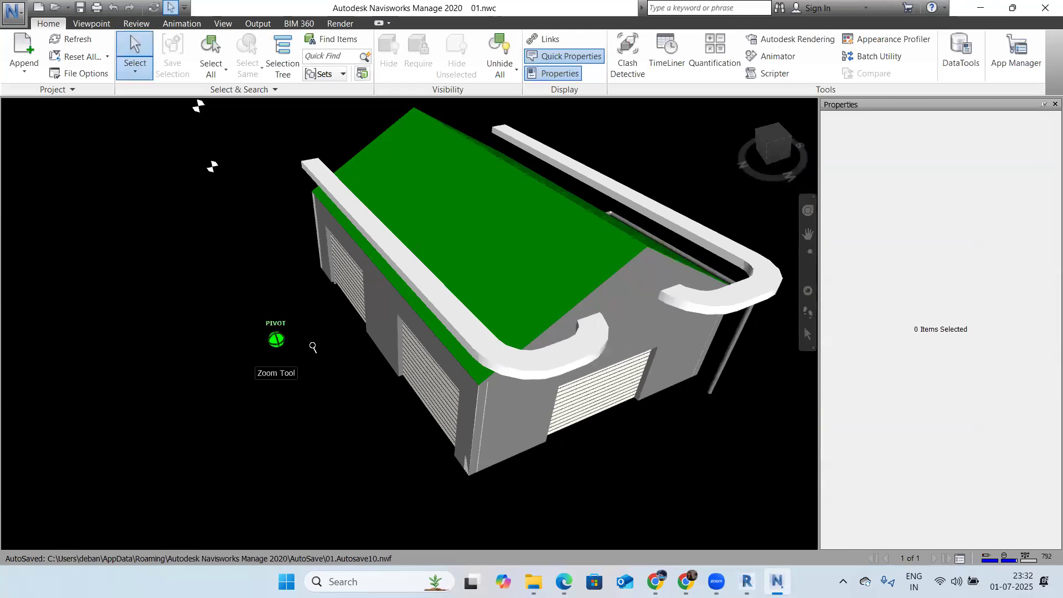
pyautogui.keyDown('shift'); pyautogui.moveTo(353, 326); pyautogui.dragTo(436, 270, button='middle'); pyautogui.keyUp('shift')
pyautogui.scroll(1, 465, 254)
pyautogui.click(484, 254)
pyautogui.scroll(-1, 435, 270)
pyautogui.scroll(3, 303, 294)
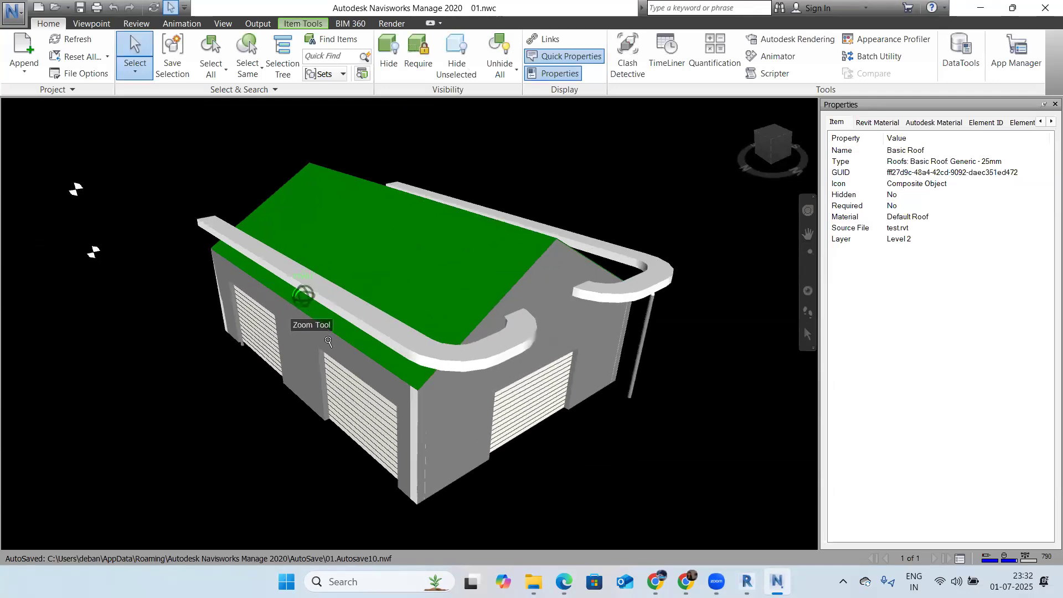
pyautogui.scroll(-2, 304, 295)
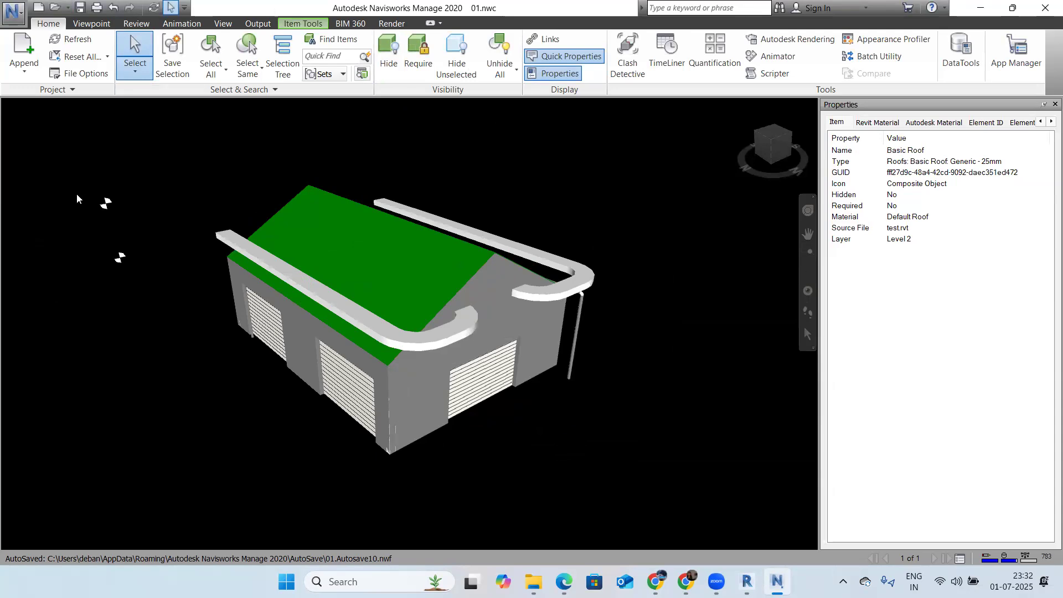
# Step: Start a new empty project and discard the changes to 01.nwc
pyautogui.click(11, 13)
pyautogui.click(25, 44)
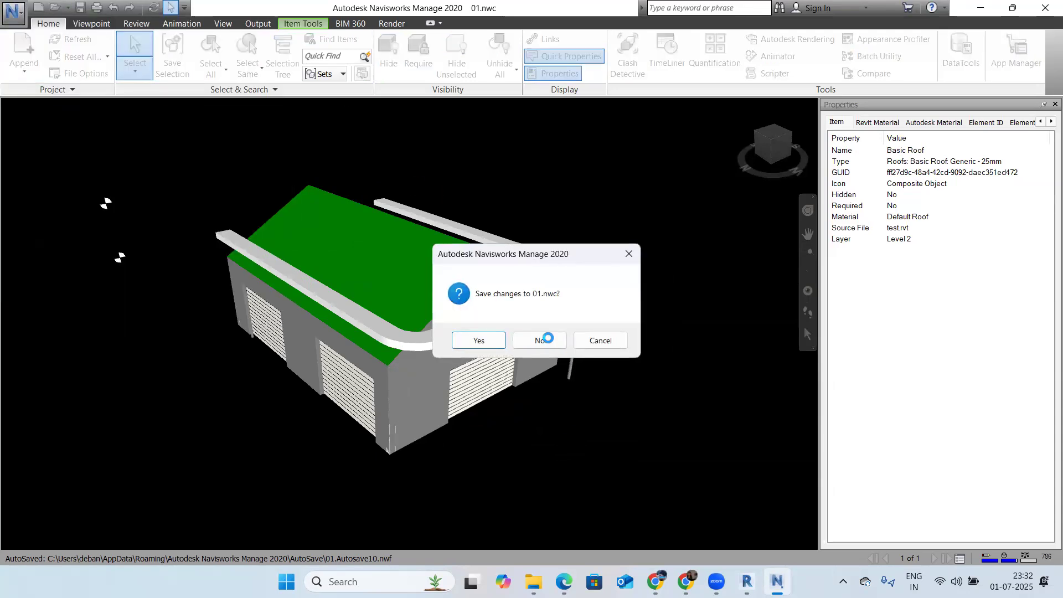
pyautogui.click(541, 339)
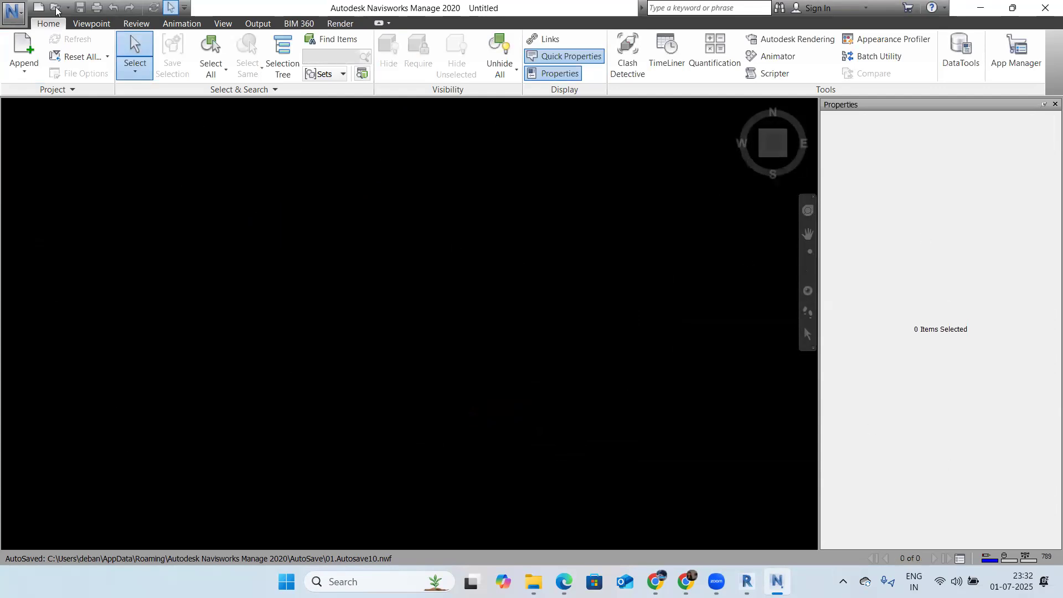
pyautogui.click(12, 12)
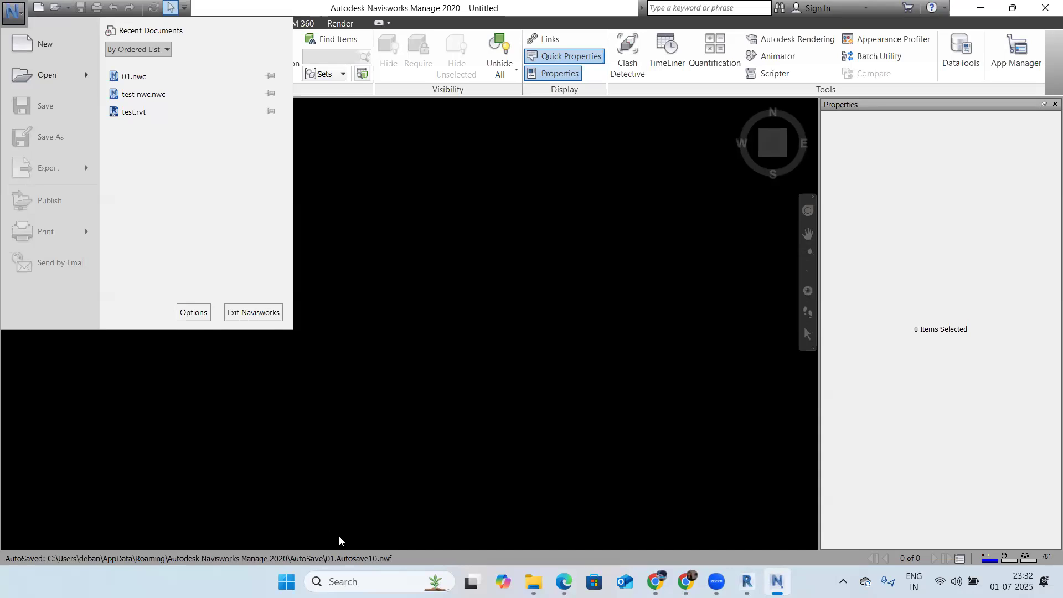
pyautogui.click(531, 548)
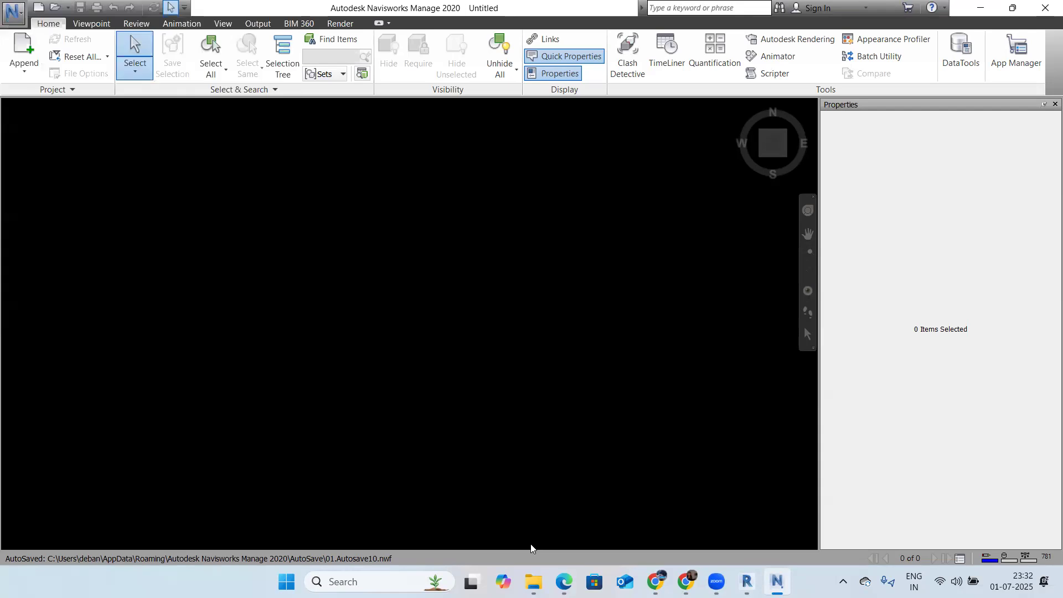